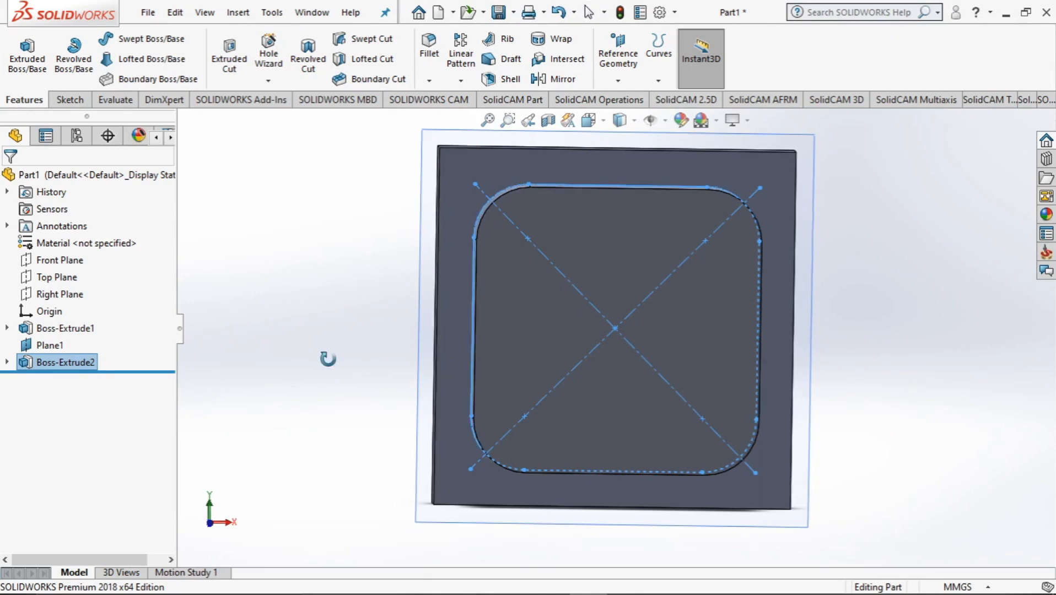
Create a reference plane coincident with the front face of the raised rounded-square boss.
{"action": "key", "text": "space"}
{"action": "left_click", "coordinate": [516, 381]}
{"action": "middle_click_drag", "start_coordinate": [374, 296], "coordinate": [306, 330]}
{"action": "key", "text": "space"}
{"action": "left_click", "coordinate": [556, 370]}
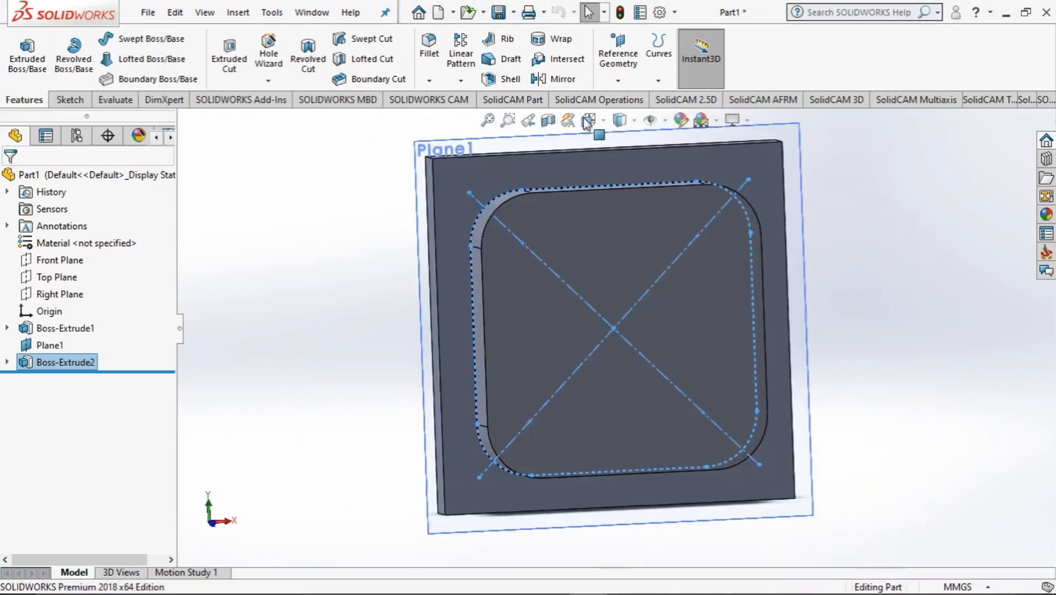
{"action": "left_click", "coordinate": [618, 55]}
{"action": "left_click", "coordinate": [620, 99]}
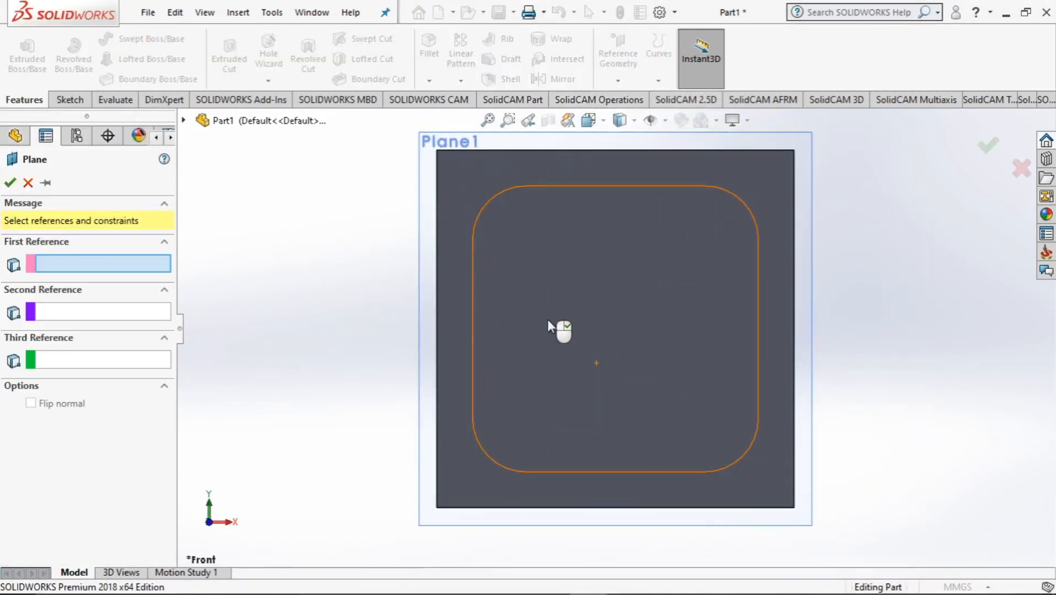
{"action": "left_click", "coordinate": [547, 318]}
{"action": "left_click", "coordinate": [10, 182]}
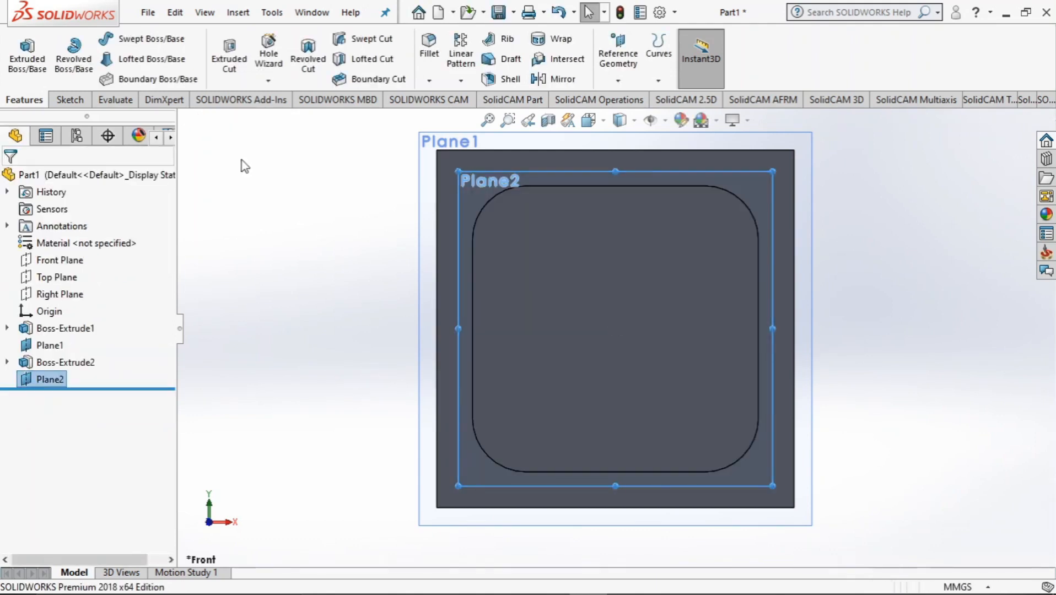
Start a sketch on the new plane and draw a circle about 47 mm in diameter centred on the origin.
{"action": "left_click", "coordinate": [71, 100]}
{"action": "left_click", "coordinate": [131, 38]}
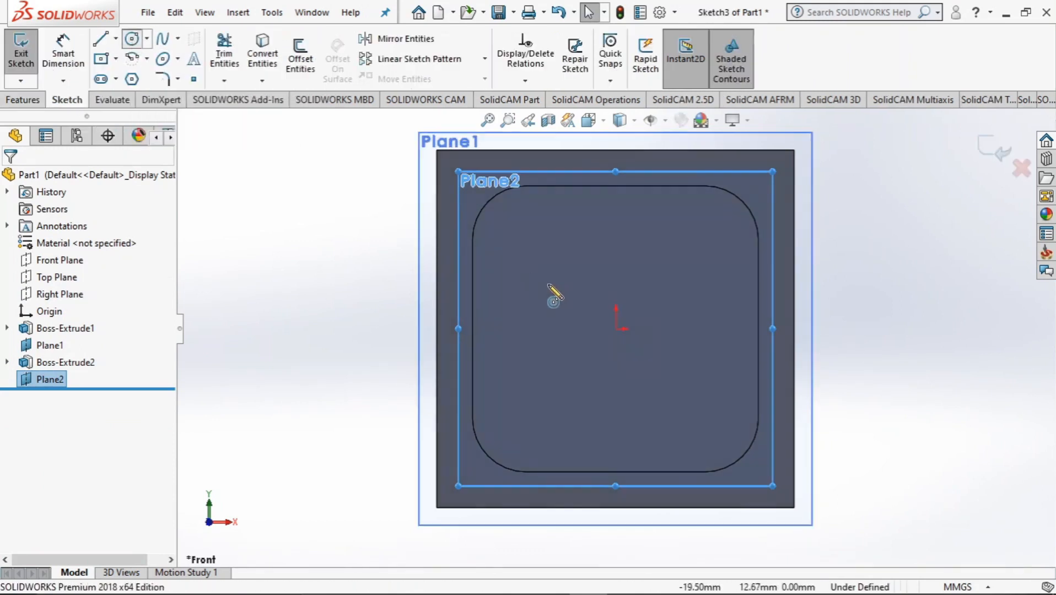
{"action": "left_click", "coordinate": [616, 329]}
{"action": "left_click", "coordinate": [579, 253]}
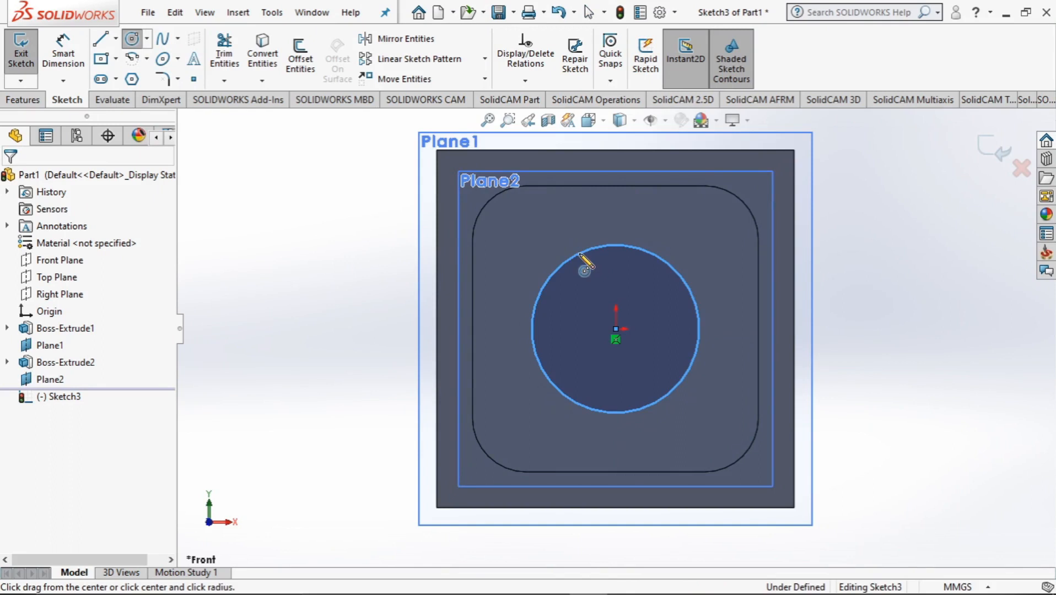
Dimension the circle's diameter as 40 mm.
{"action": "left_click", "coordinate": [63, 54]}
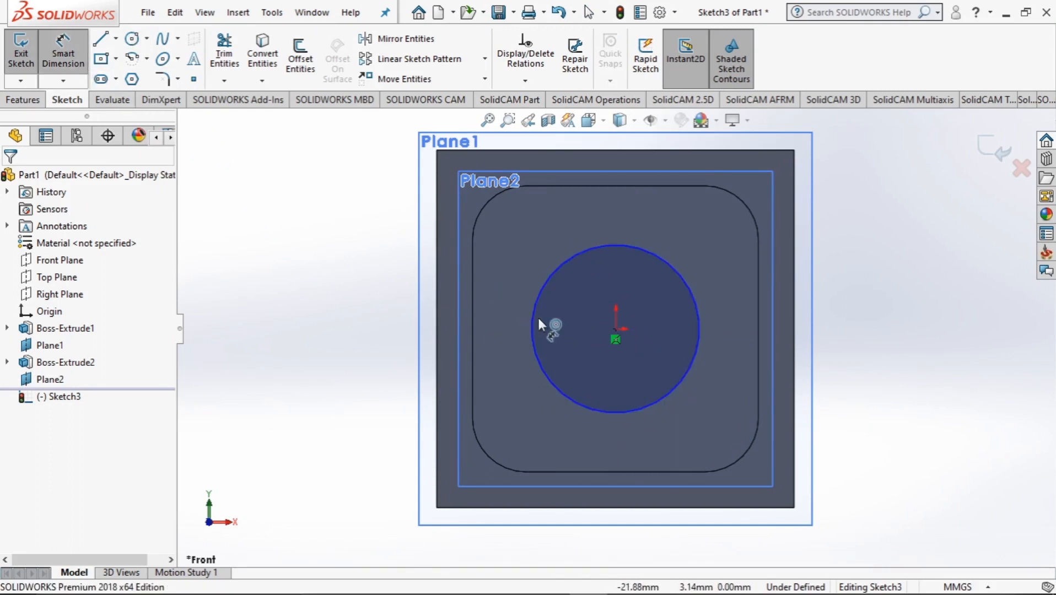
{"action": "left_click", "coordinate": [533, 307]}
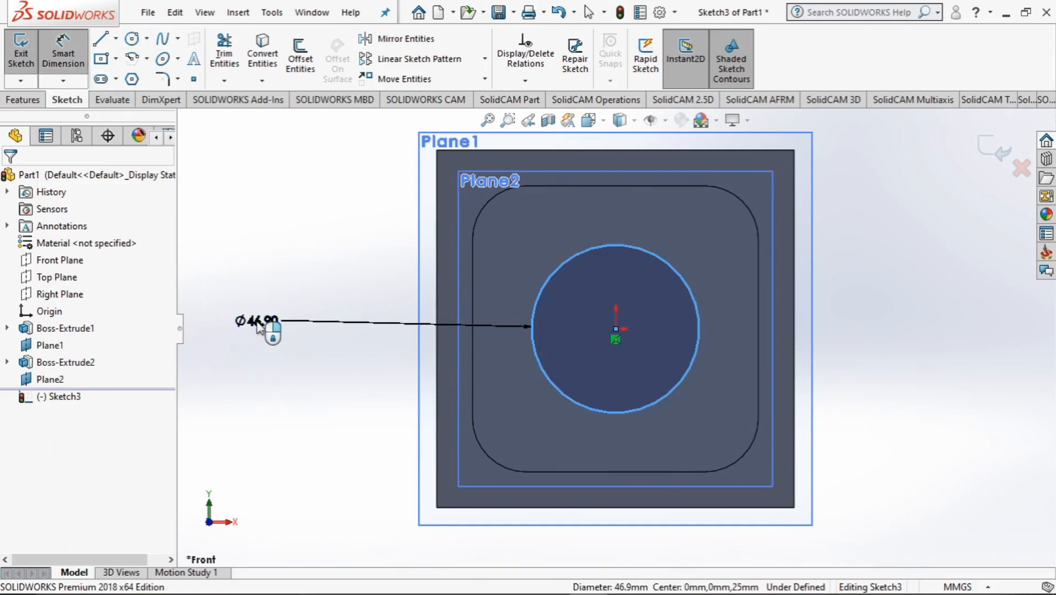
{"action": "left_click", "coordinate": [258, 327]}
{"action": "type", "text": "40"}
{"action": "key", "text": "Return"}
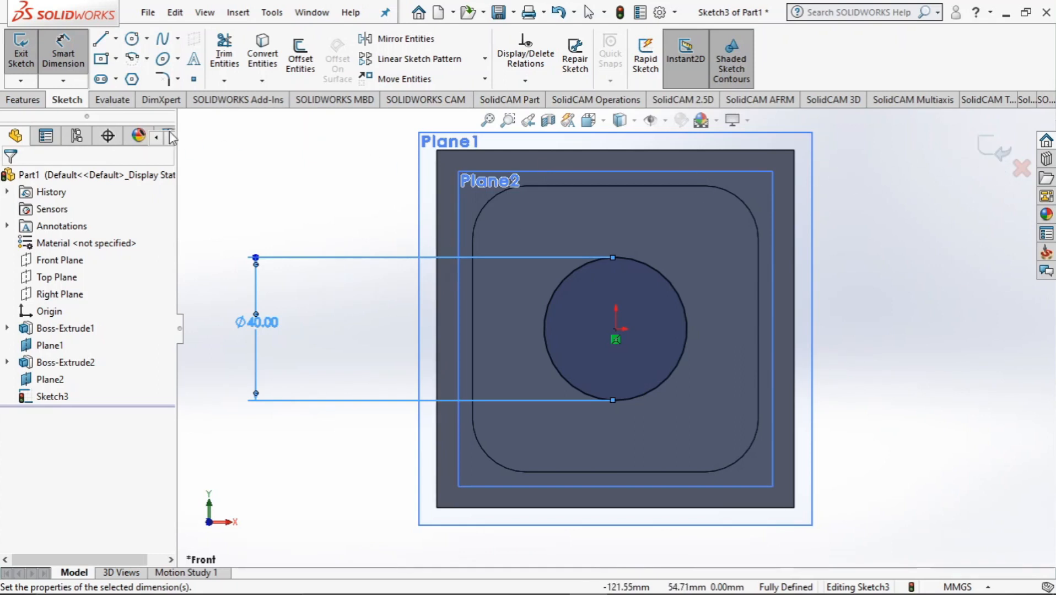
{"action": "left_click", "coordinate": [22, 100]}
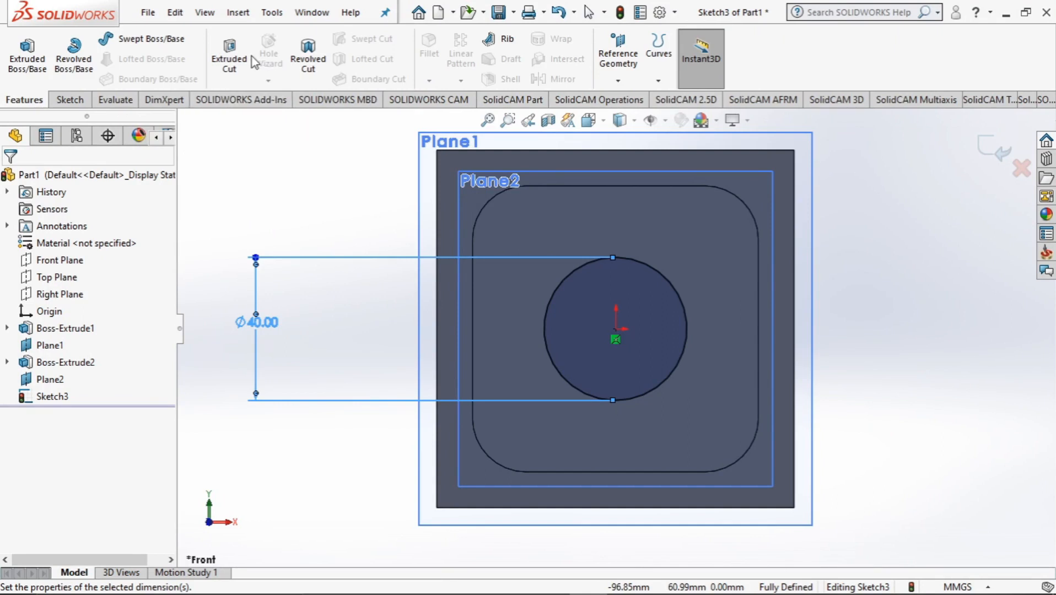
{"action": "left_click", "coordinate": [229, 55]}
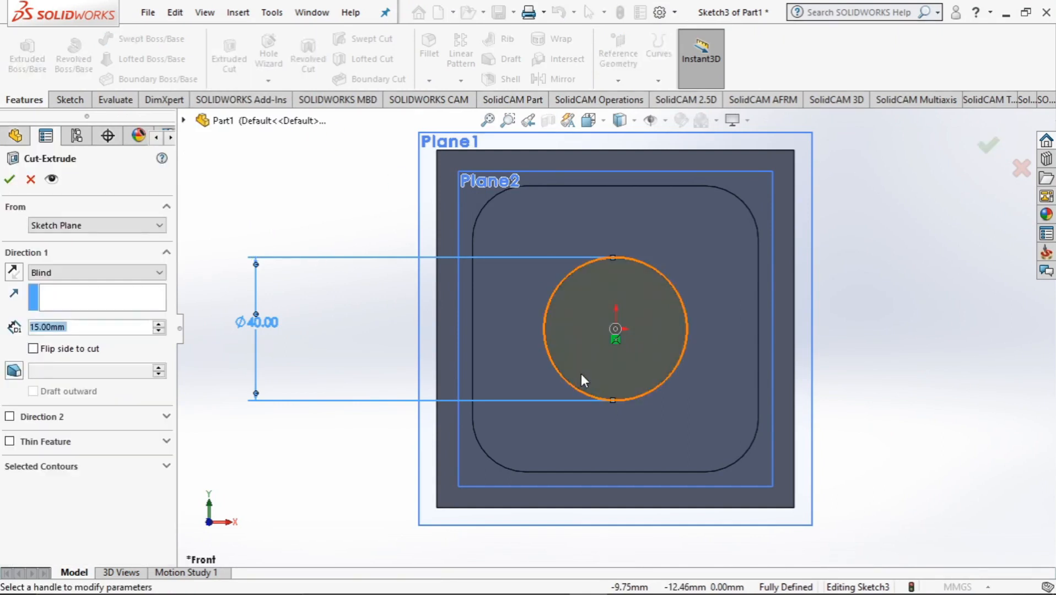
{"action": "key", "text": "alt+Tab"}
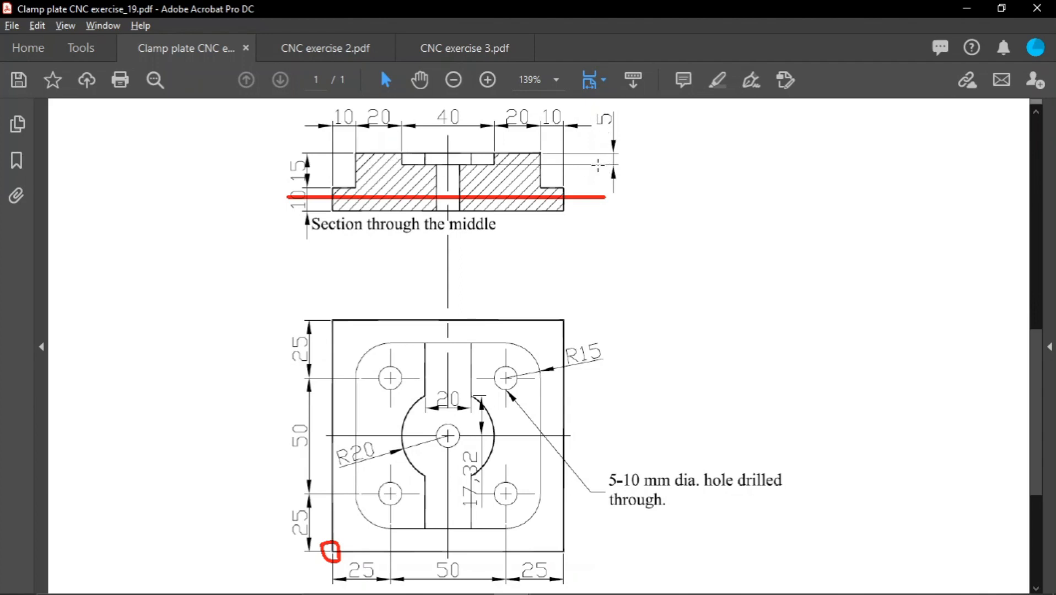
{"action": "key", "text": "alt+Tab"}
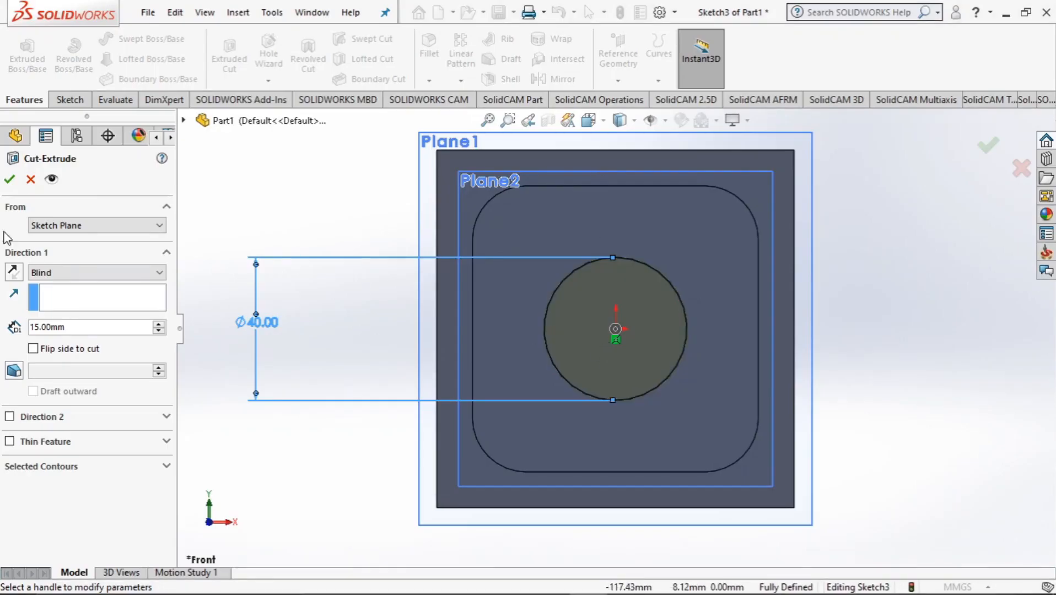
{"action": "left_click", "coordinate": [30, 179]}
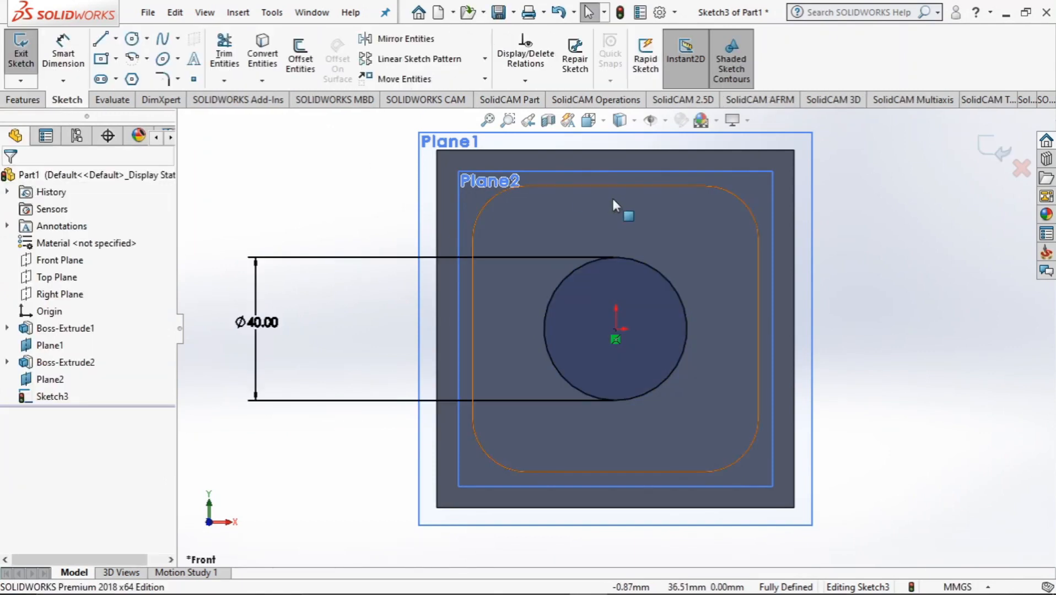
Switch to the clamp plate PDF drawing in Acrobat and examine the central slot's width and its section view.
{"action": "key", "text": "alt+Tab"}
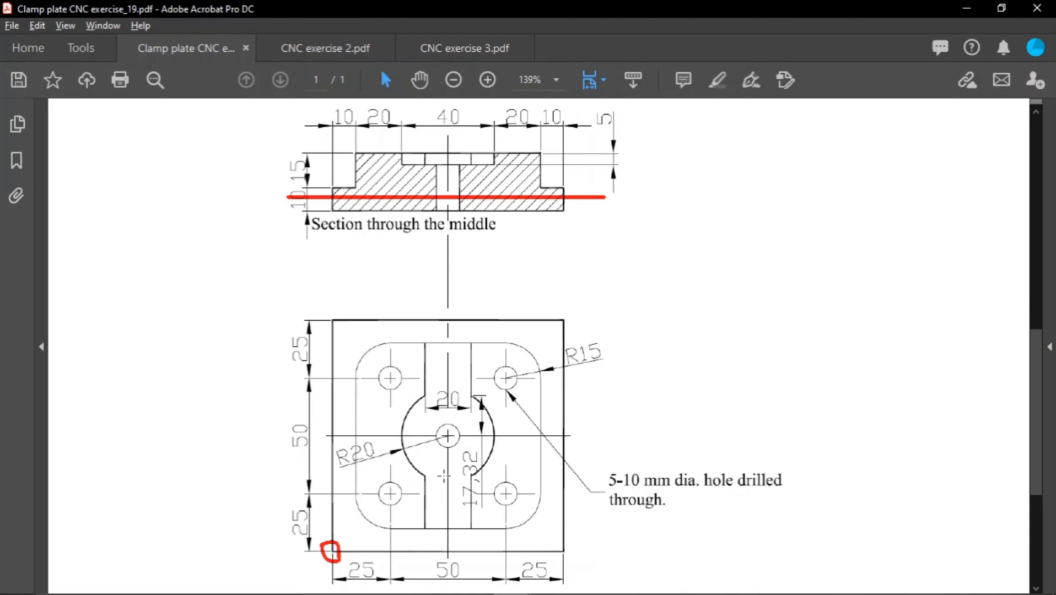
{"action": "scroll", "coordinate": [444, 475], "scroll_direction": "up", "scroll_amount": 4}
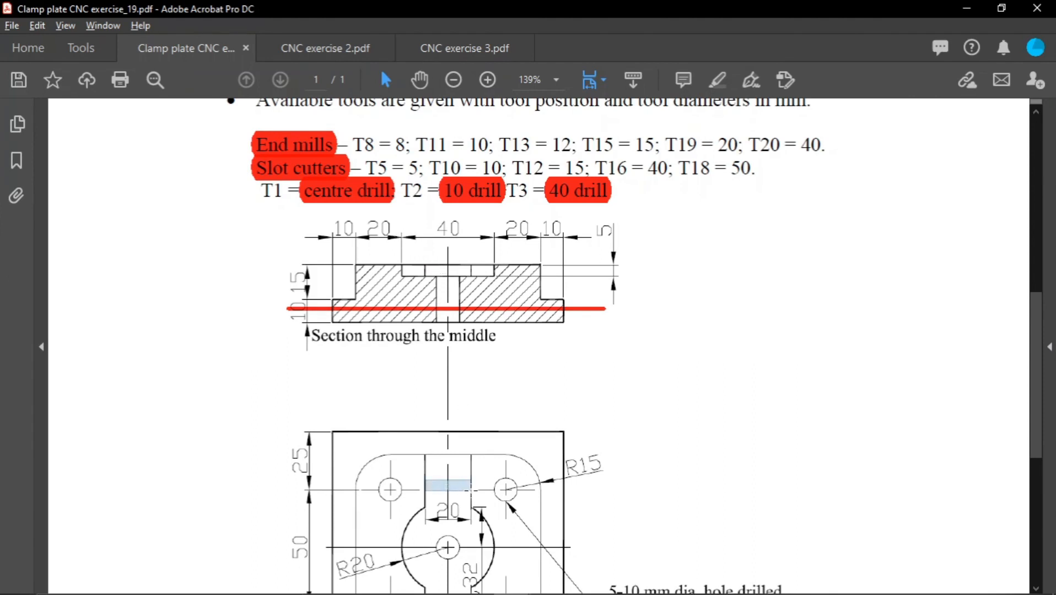
{"action": "left_click_drag", "start_coordinate": [430, 486], "coordinate": [468, 490]}
{"action": "left_click_drag", "start_coordinate": [471, 489], "coordinate": [472, 492]}
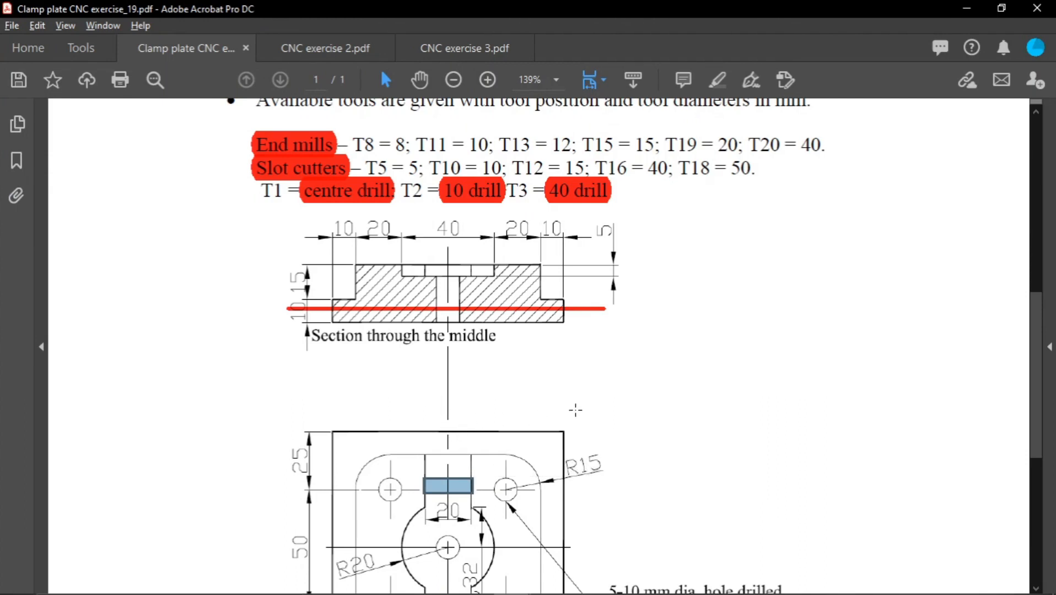
{"action": "scroll", "coordinate": [700, 424], "scroll_direction": "down", "scroll_amount": 3}
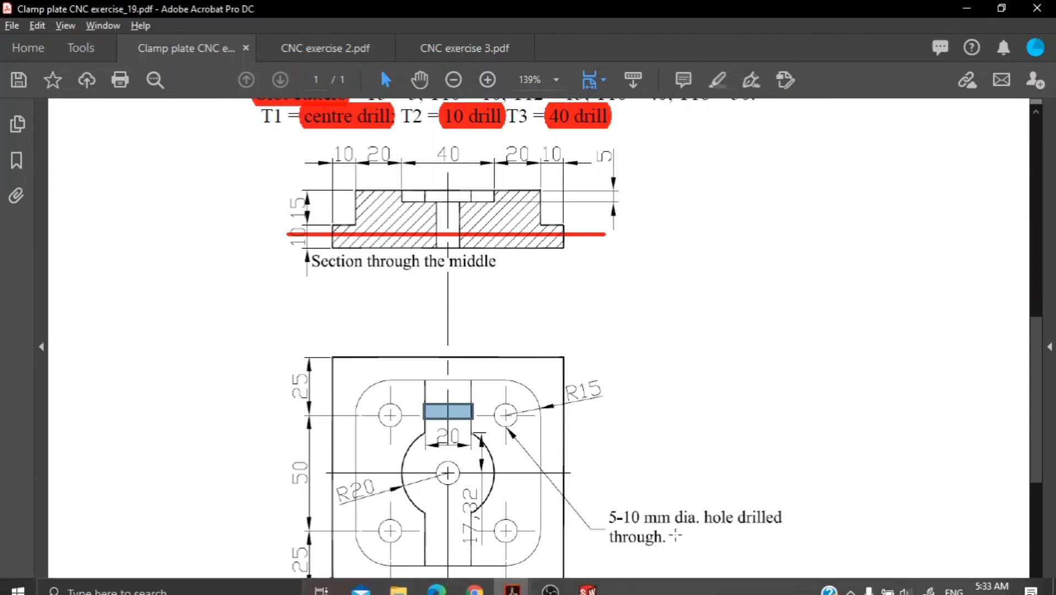
{"action": "left_click", "coordinate": [550, 580]}
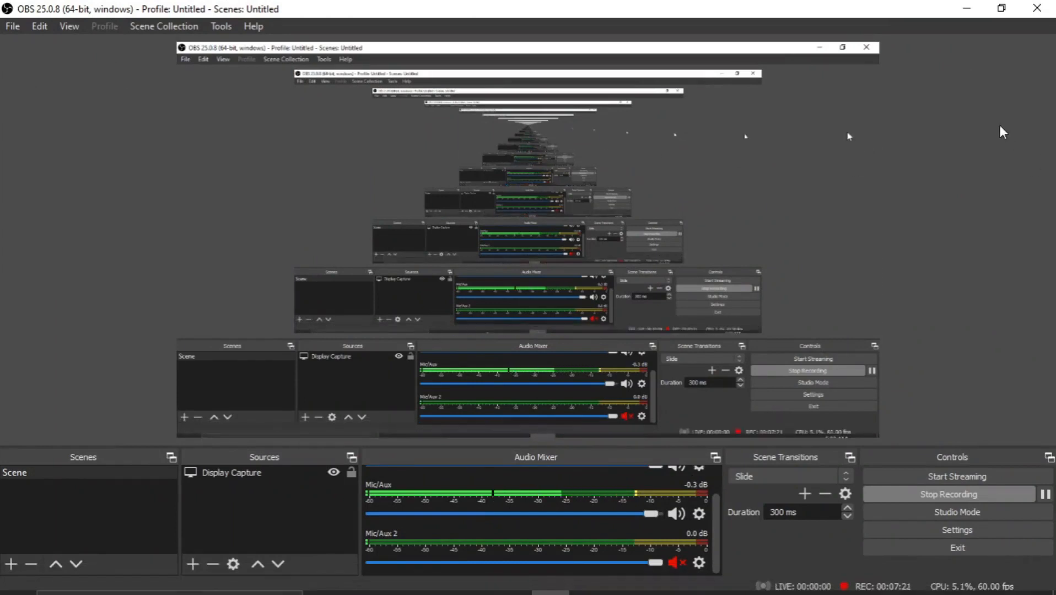
{"action": "left_click", "coordinate": [974, 9]}
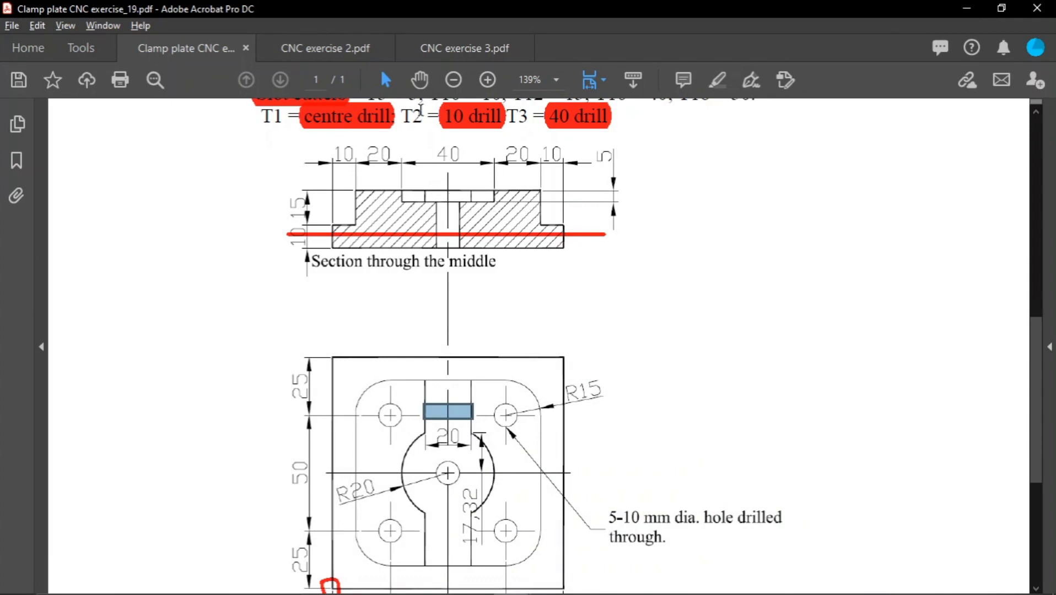
{"action": "key", "text": "alt+Tab"}
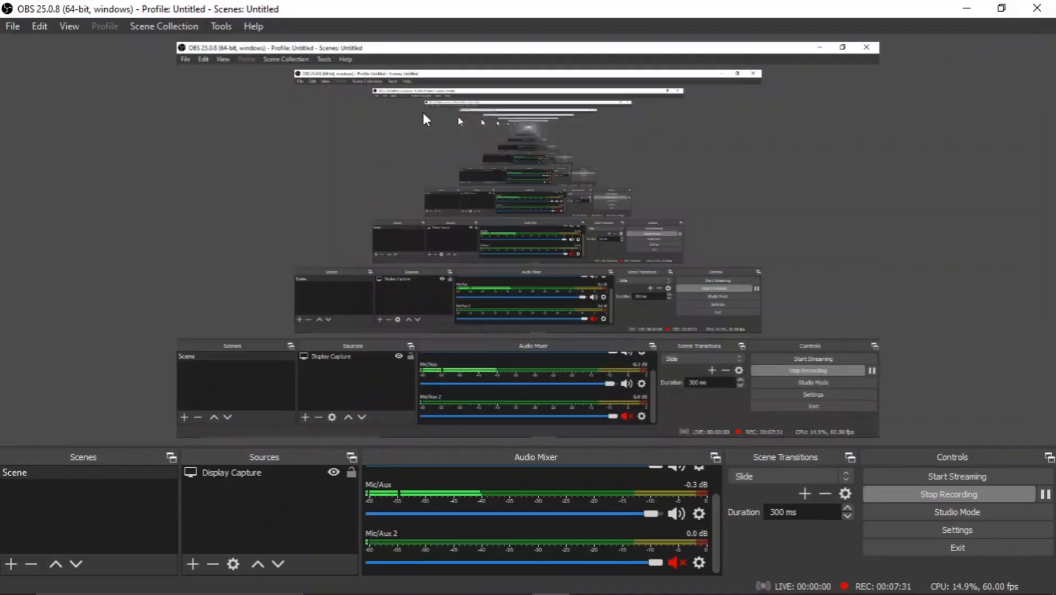
Switch back to SOLIDWORKS and sketch a center rectangle from the origin to the boss's upper edge, about 15 mm wide and 80 mm high.
{"action": "key", "text": "alt+Tab"}
{"action": "key", "text": "alt+Tab"}
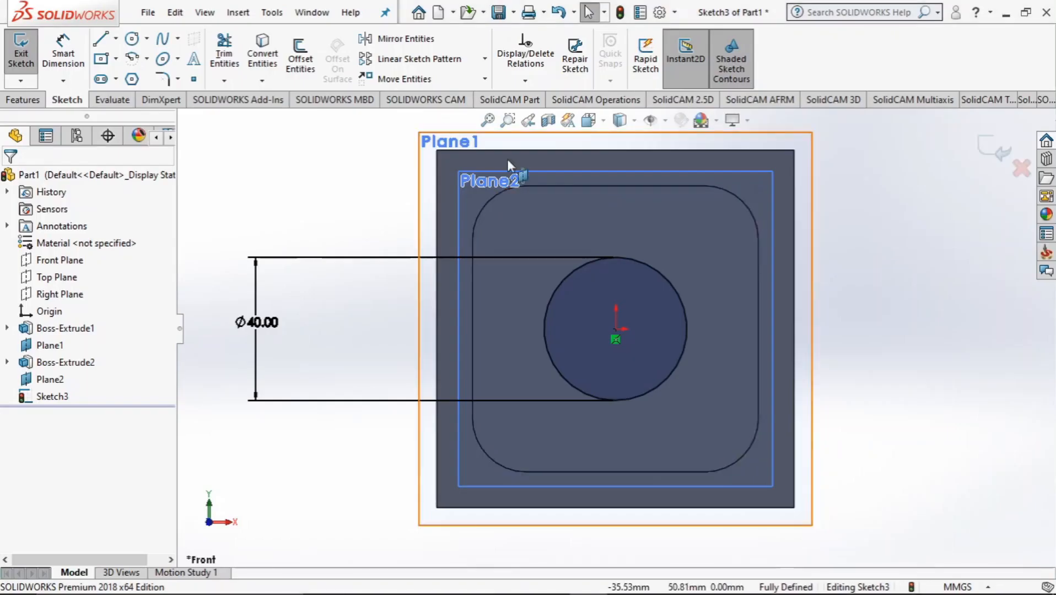
{"action": "left_click", "coordinate": [102, 59]}
{"action": "left_click", "coordinate": [615, 330]}
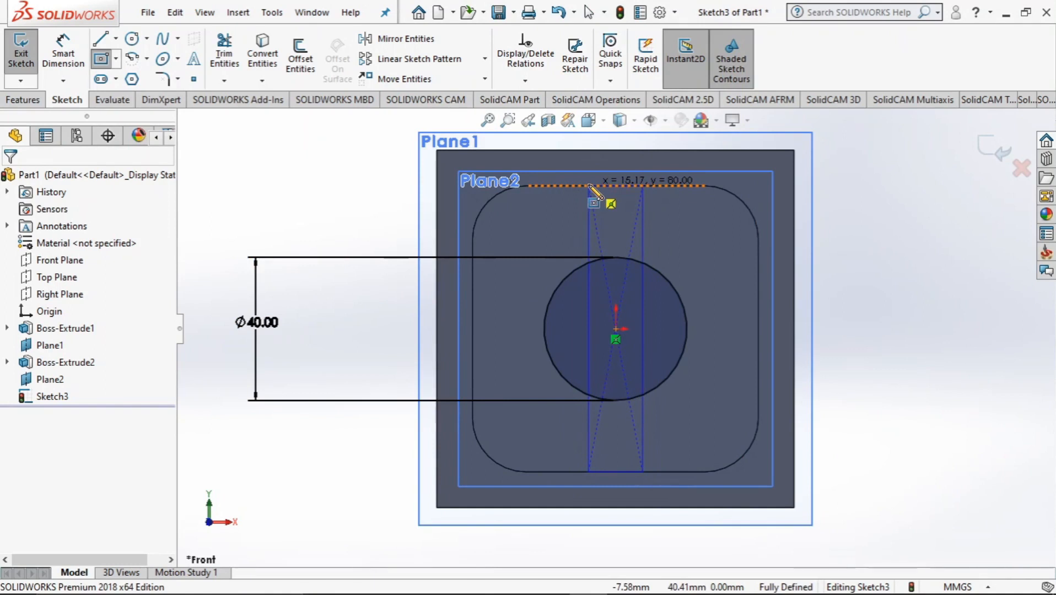
{"action": "left_click", "coordinate": [589, 185]}
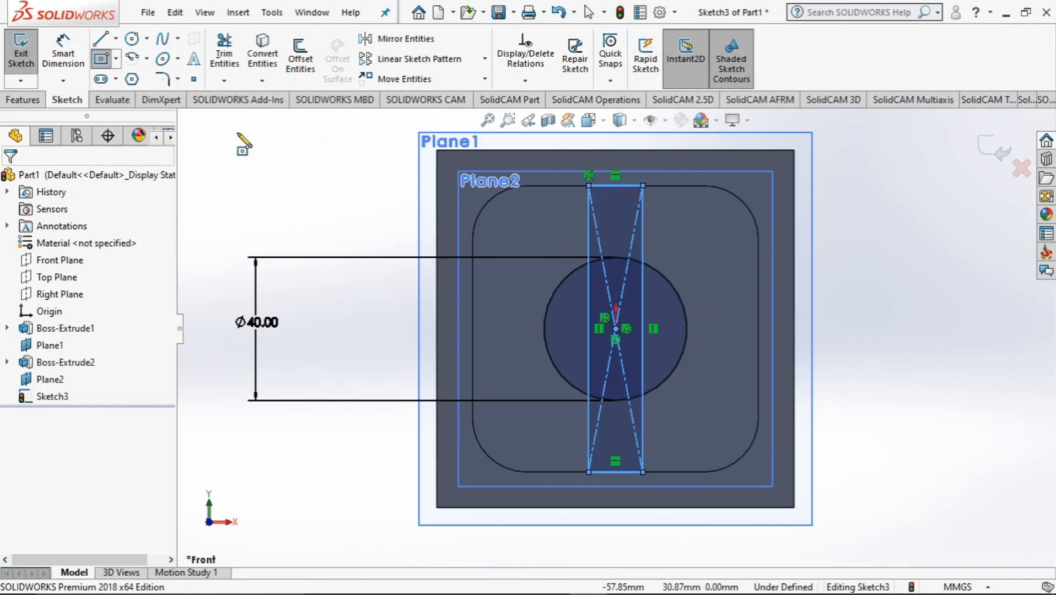
Dimension the rectangle's width as 20 mm along its upper edge.
{"action": "left_click", "coordinate": [63, 55]}
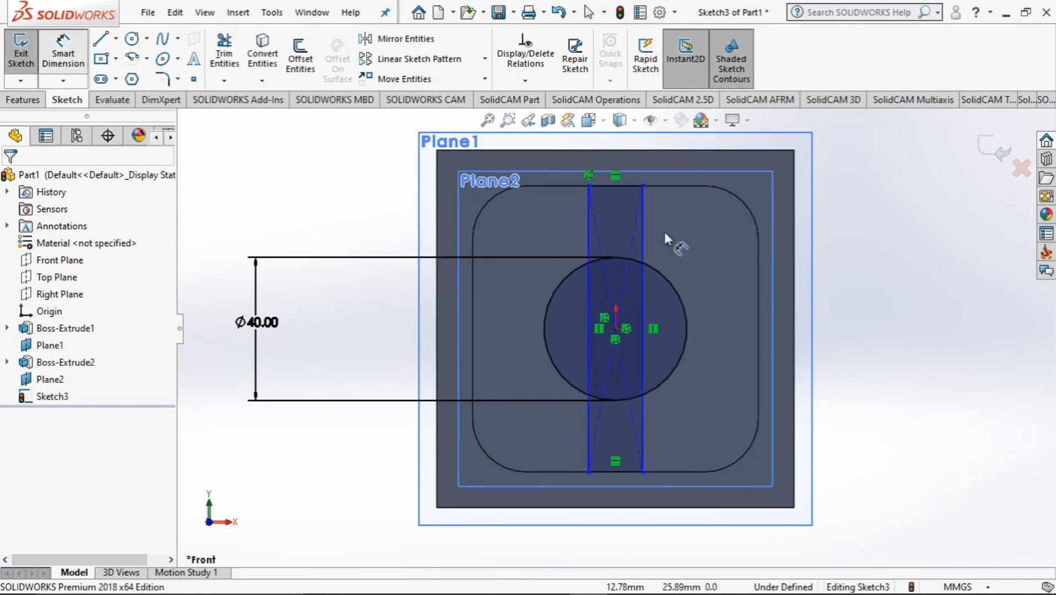
{"action": "left_click", "coordinate": [629, 163]}
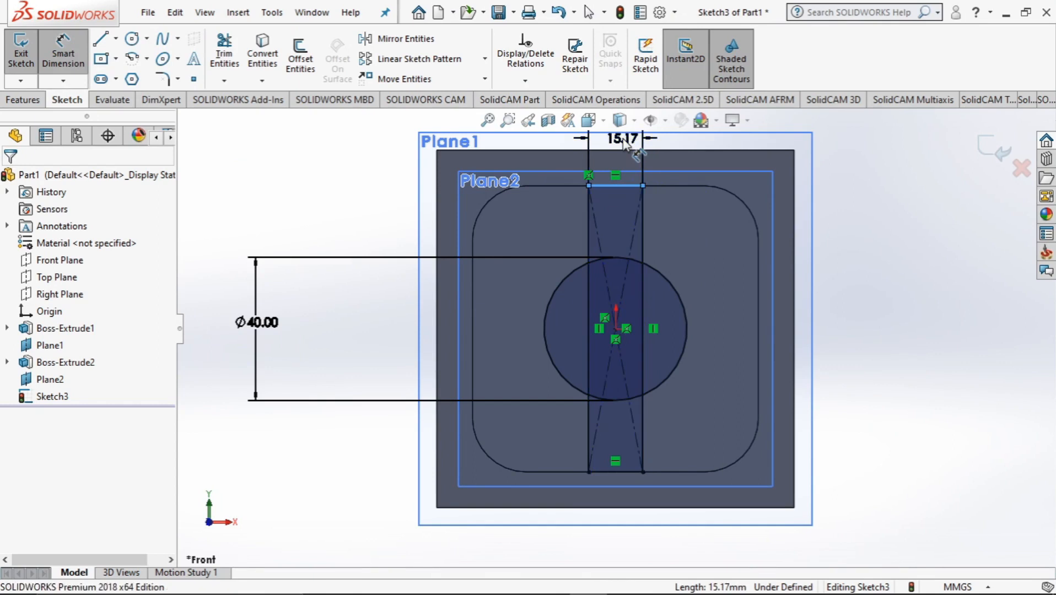
{"action": "left_click", "coordinate": [623, 139]}
{"action": "type", "text": "20"}
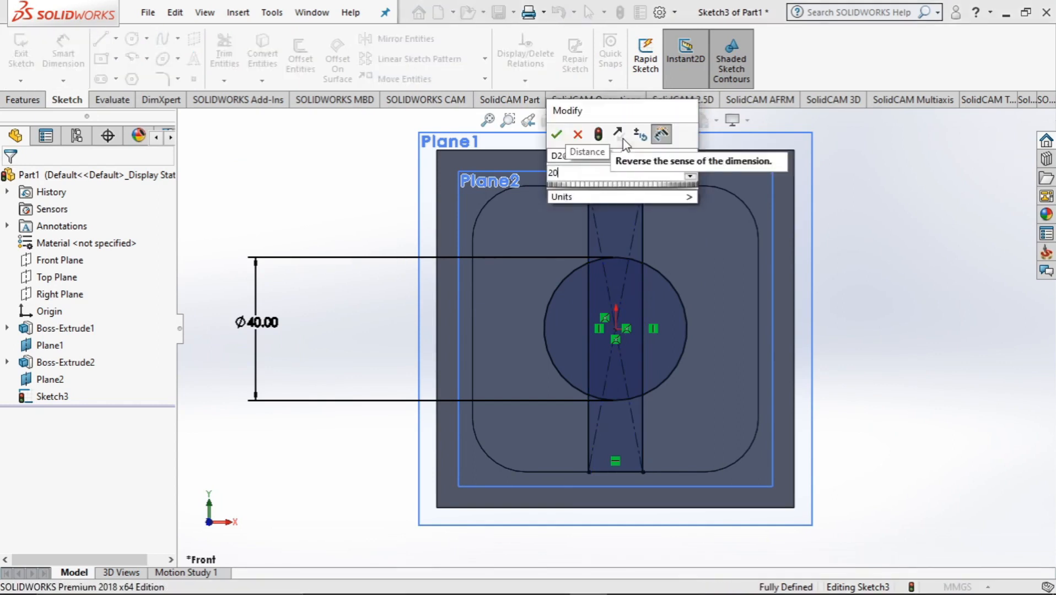
{"action": "key", "text": "Return"}
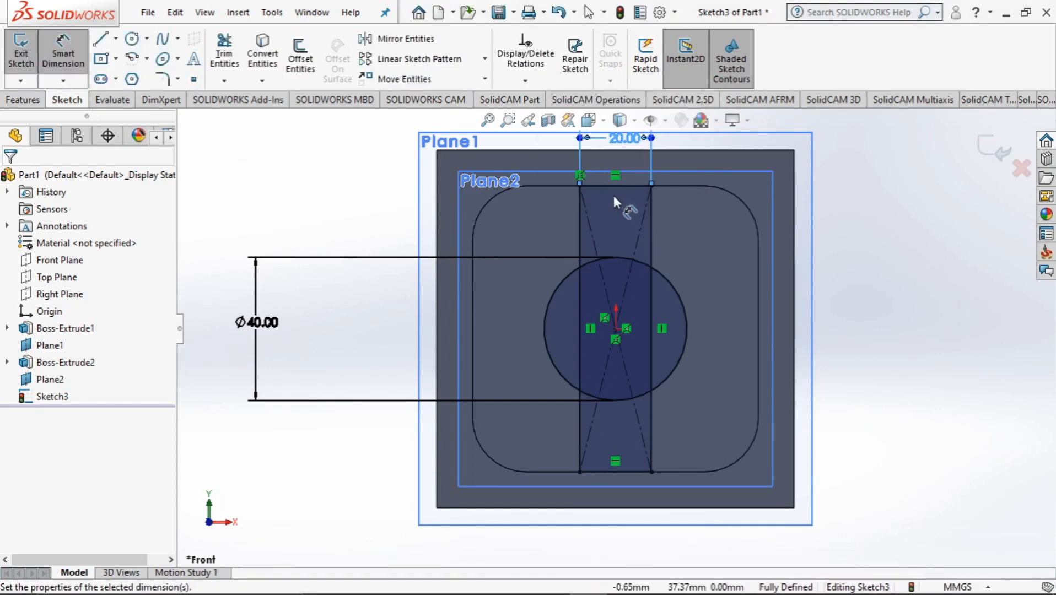
Trim away the rectangle's side lines inside the circle and its diagonal construction lines.
{"action": "left_click", "coordinate": [227, 53]}
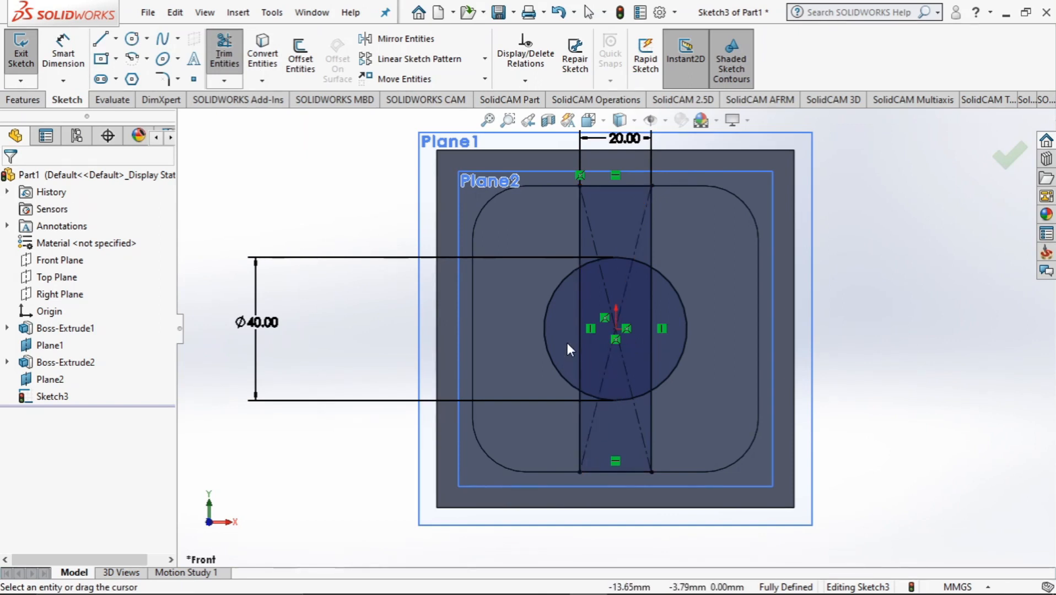
{"action": "mouse_move", "coordinate": [567, 344]}
{"action": "left_mouse_down"}
{"action": "mouse_move", "coordinate": [611, 378]}
{"action": "mouse_move", "coordinate": [652, 365]}
{"action": "left_mouse_up"}
{"action": "left_click_drag", "start_coordinate": [592, 299], "coordinate": [593, 310]}
{"action": "mouse_move", "coordinate": [640, 248]}
{"action": "left_mouse_down"}
{"action": "mouse_move", "coordinate": [623, 234]}
{"action": "mouse_move", "coordinate": [592, 241]}
{"action": "left_mouse_up"}
{"action": "left_click_drag", "start_coordinate": [587, 419], "coordinate": [638, 423]}
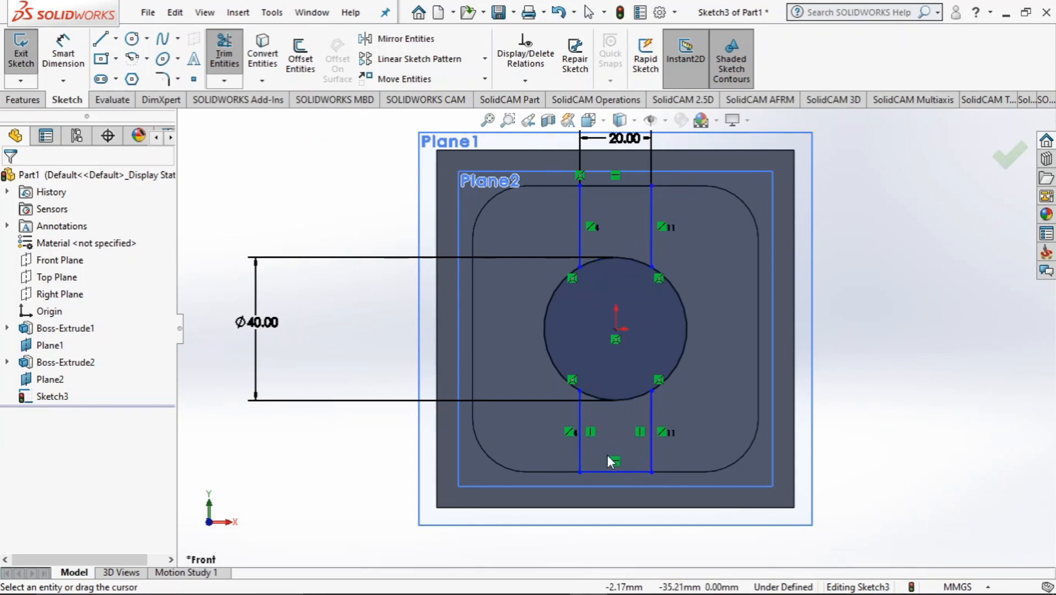
Check the circle-and-slot outline in the clamp plate PDF drawing, then return to the SOLIDWORKS sketch.
{"action": "key", "text": "alt+Tab"}
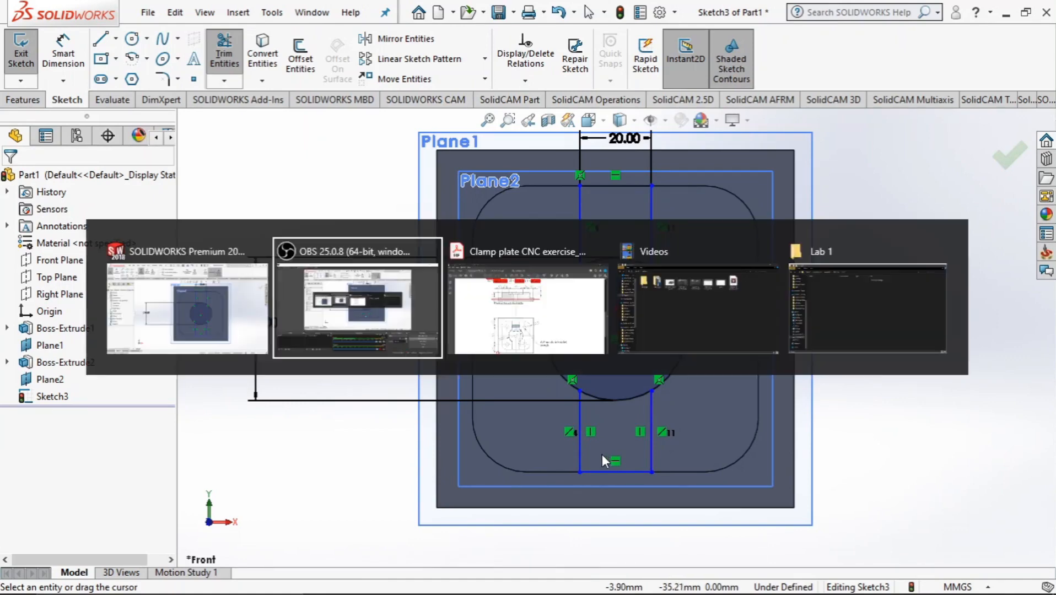
{"action": "key", "text": "alt+Tab"}
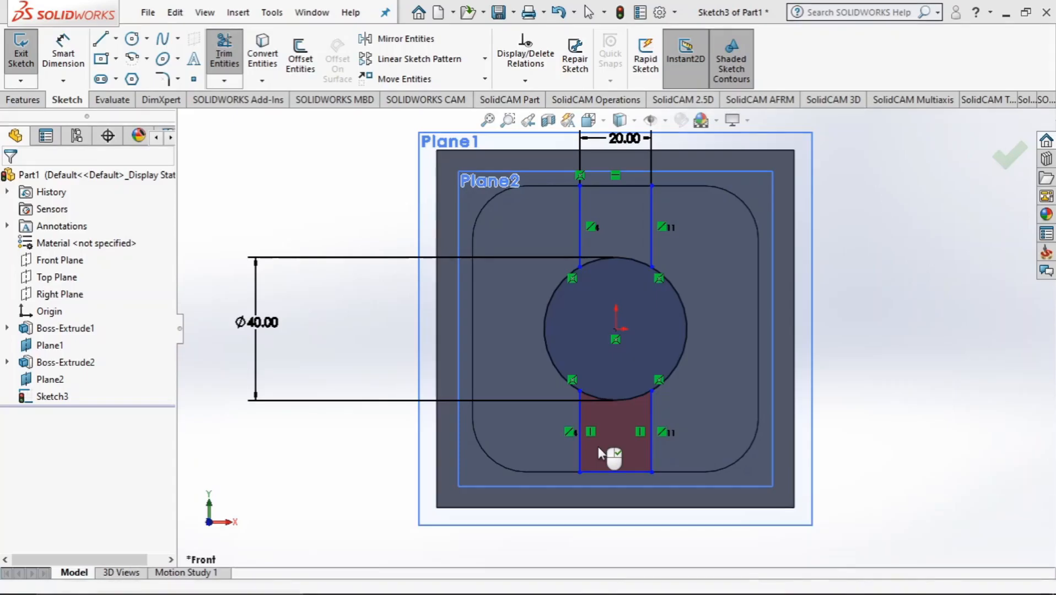
{"action": "key", "text": "alt+Tab"}
{"action": "key", "text": "alt+Tab"}
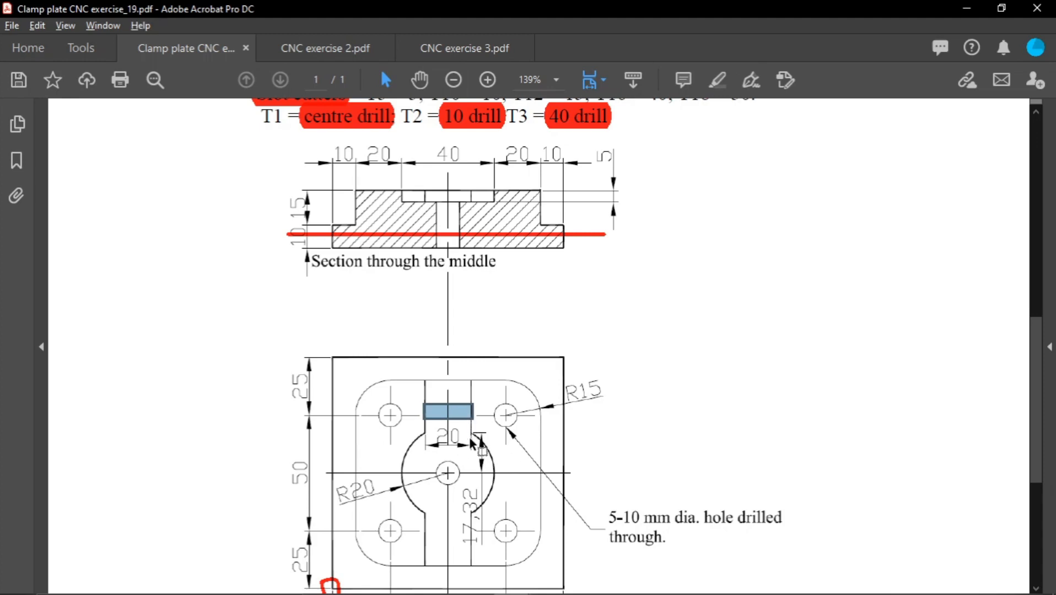
{"action": "key", "text": "alt+Tab"}
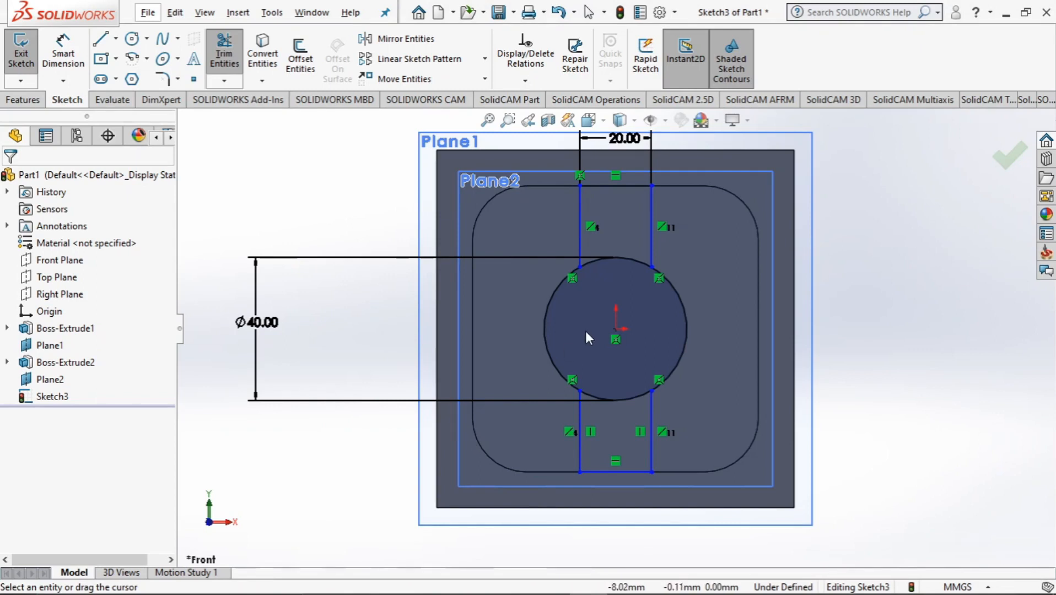
{"action": "left_click", "coordinate": [39, 101]}
{"action": "left_click", "coordinate": [231, 55]}
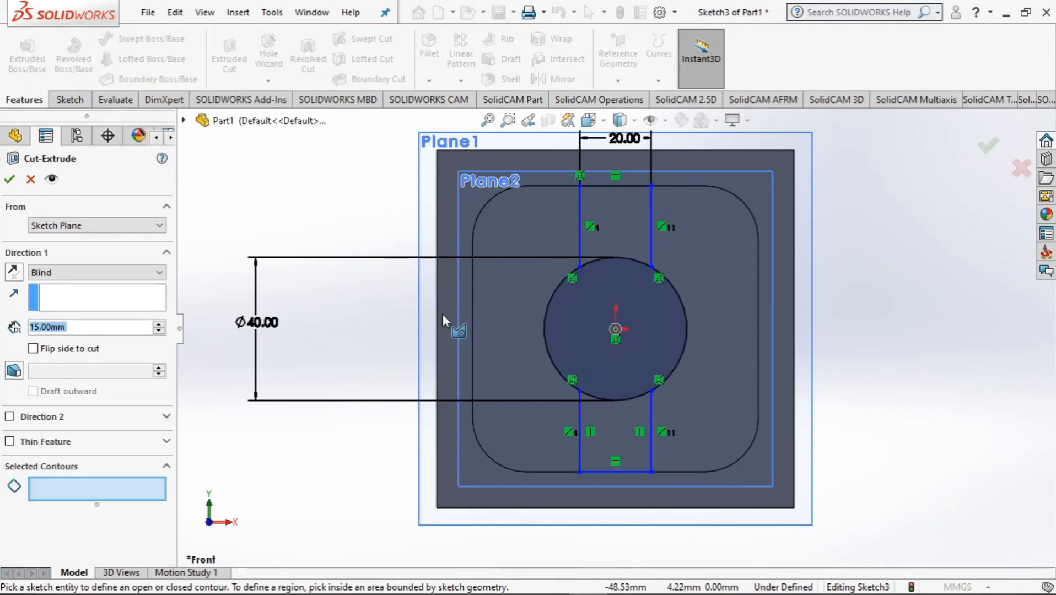
{"action": "left_click", "coordinate": [10, 181]}
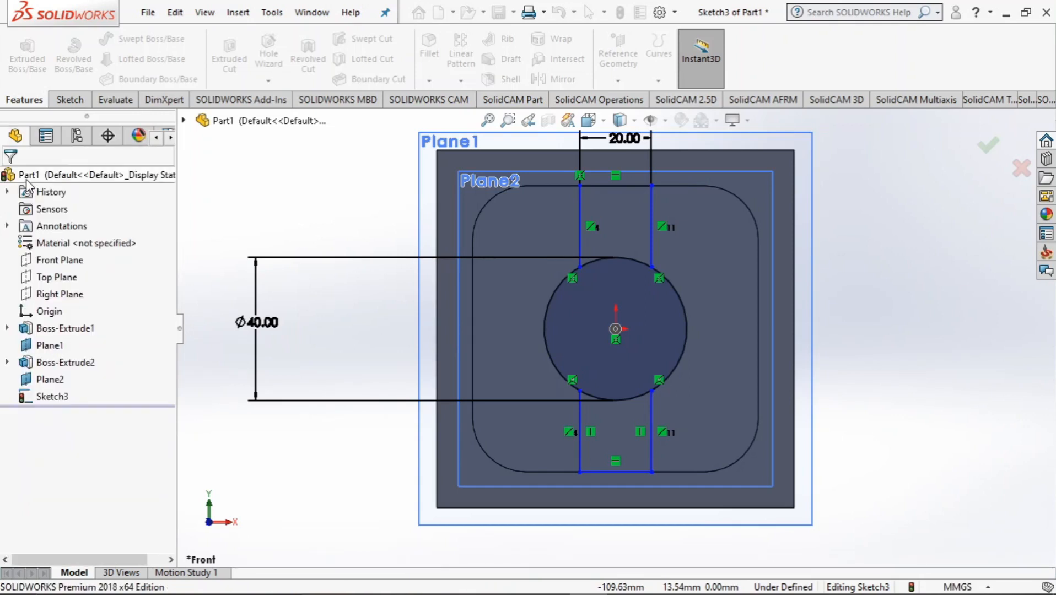
Trim away the two circle arcs that lie inside the slot so circle and slot form one outline.
{"action": "left_click", "coordinate": [70, 100]}
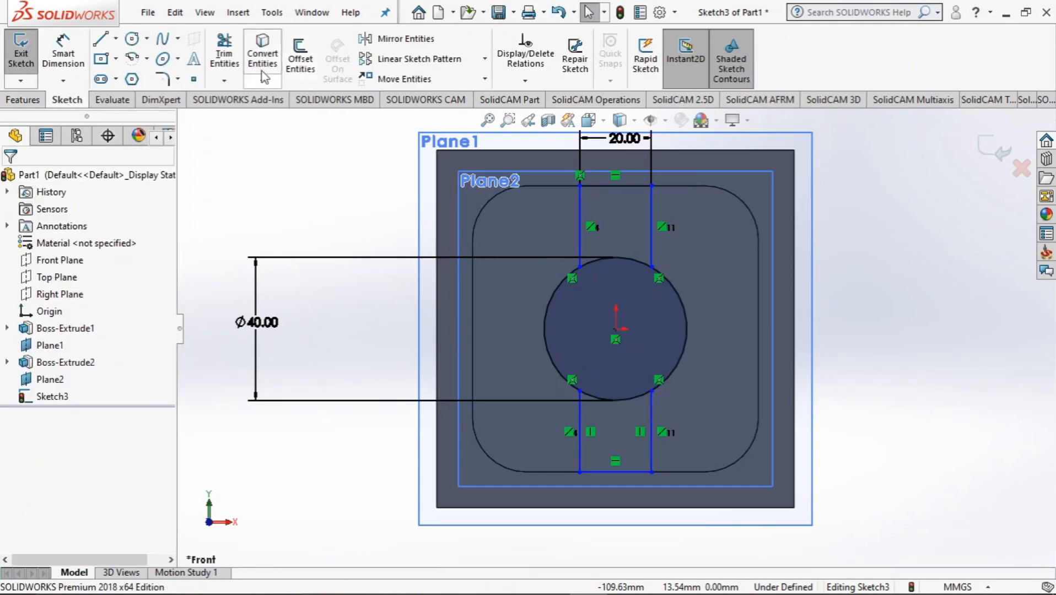
{"action": "left_click", "coordinate": [622, 406]}
{"action": "left_click_drag", "start_coordinate": [632, 241], "coordinate": [631, 273]}
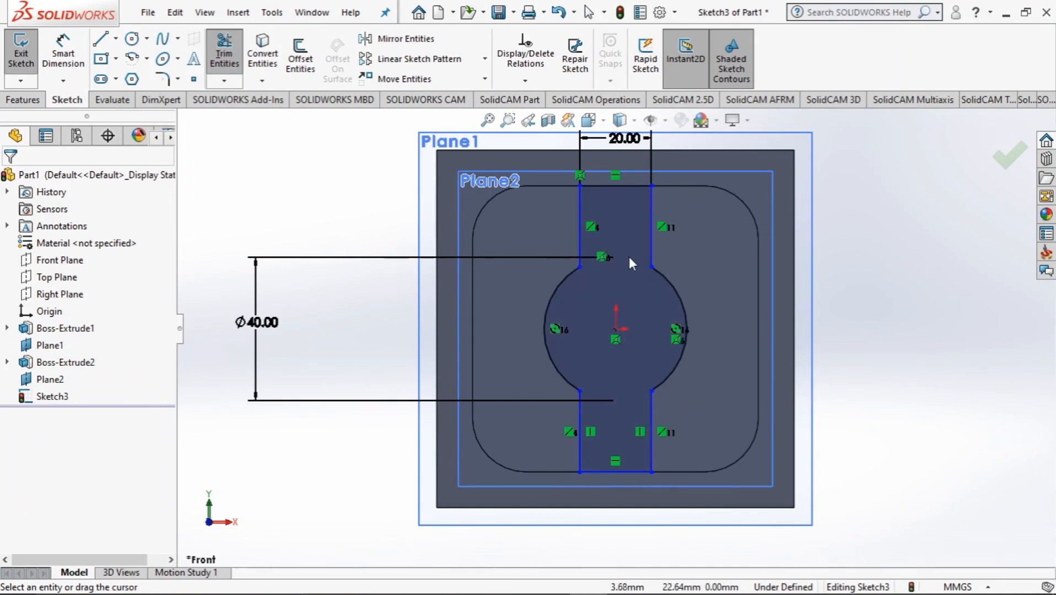
Cut-extrude the circle-and-slot outline into the boss as a blind cut 5 mm deep.
{"action": "left_click", "coordinate": [35, 99]}
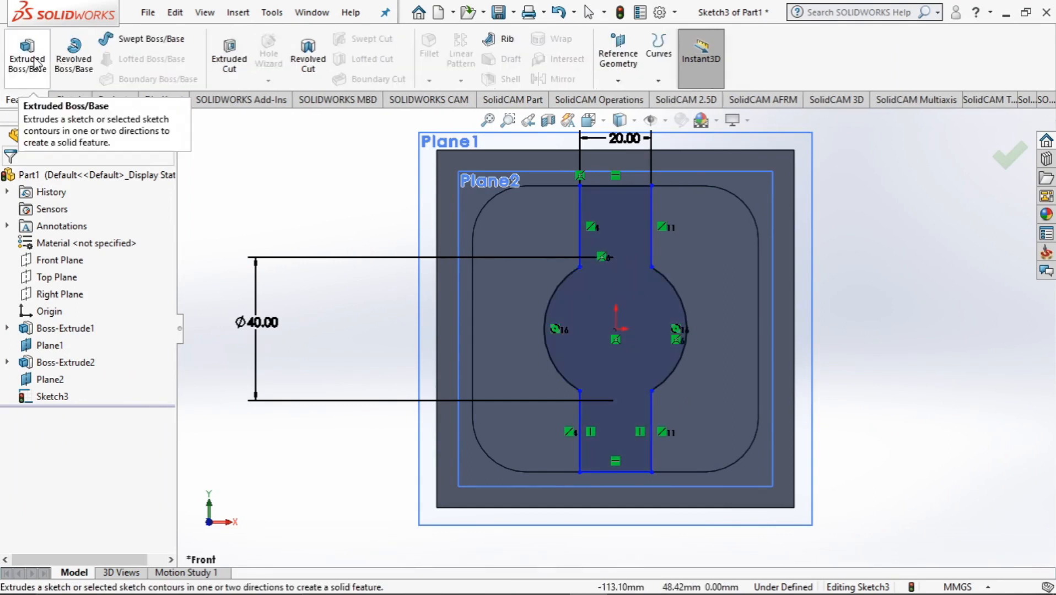
{"action": "left_click", "coordinate": [227, 71]}
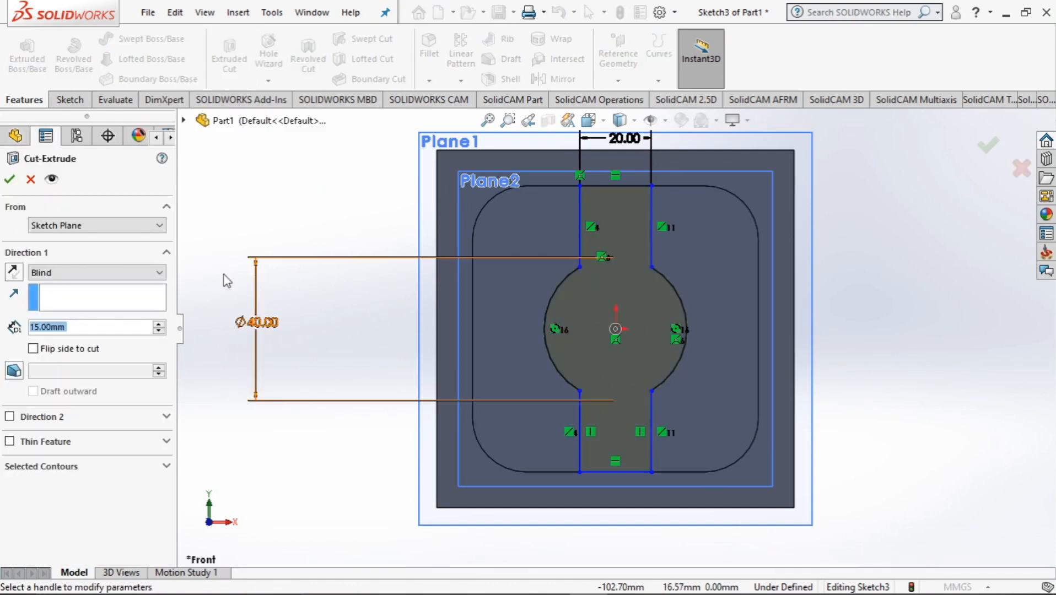
{"action": "right_click", "coordinate": [35, 329]}
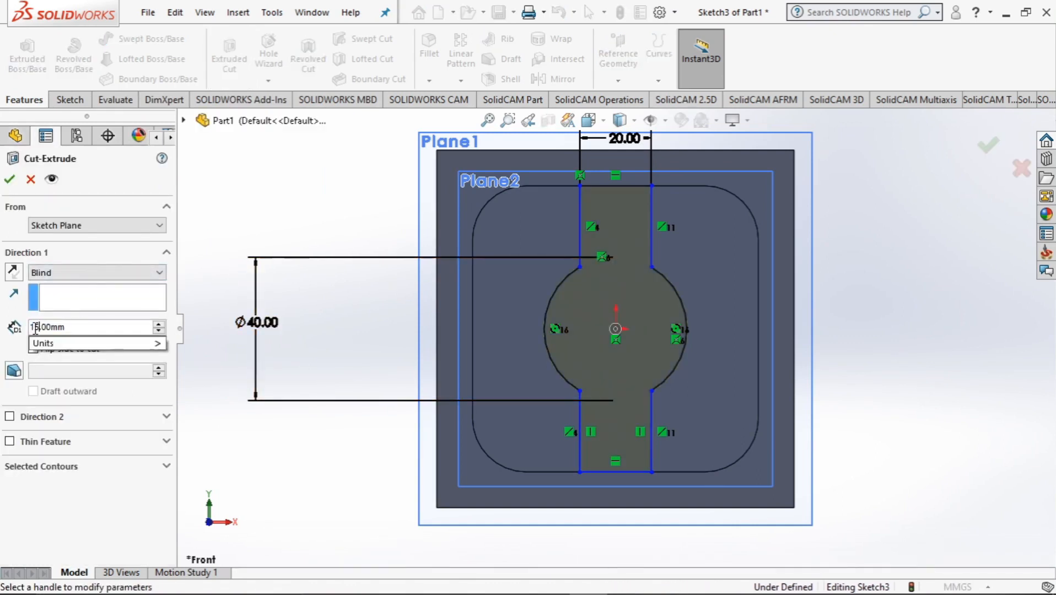
{"action": "mouse_move", "coordinate": [54, 357]}
{"action": "key", "text": "BackSpace"}
{"action": "left_click", "coordinate": [8, 180]}
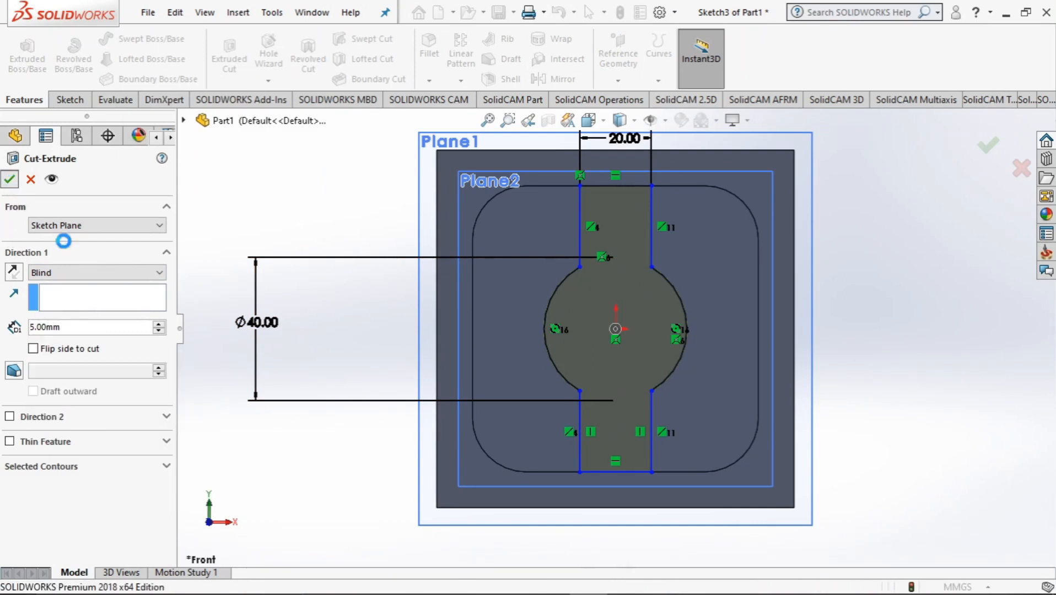
Select Plane2 and stretch its border out past the left edge of the boss.
{"action": "mouse_move", "coordinate": [350, 243]}
{"action": "middle_mouse_down"}
{"action": "mouse_move", "coordinate": [406, 210]}
{"action": "mouse_move", "coordinate": [327, 201]}
{"action": "mouse_move", "coordinate": [432, 279]}
{"action": "mouse_move", "coordinate": [365, 306]}
{"action": "mouse_move", "coordinate": [337, 271]}
{"action": "middle_mouse_up"}
{"action": "key", "text": "space"}
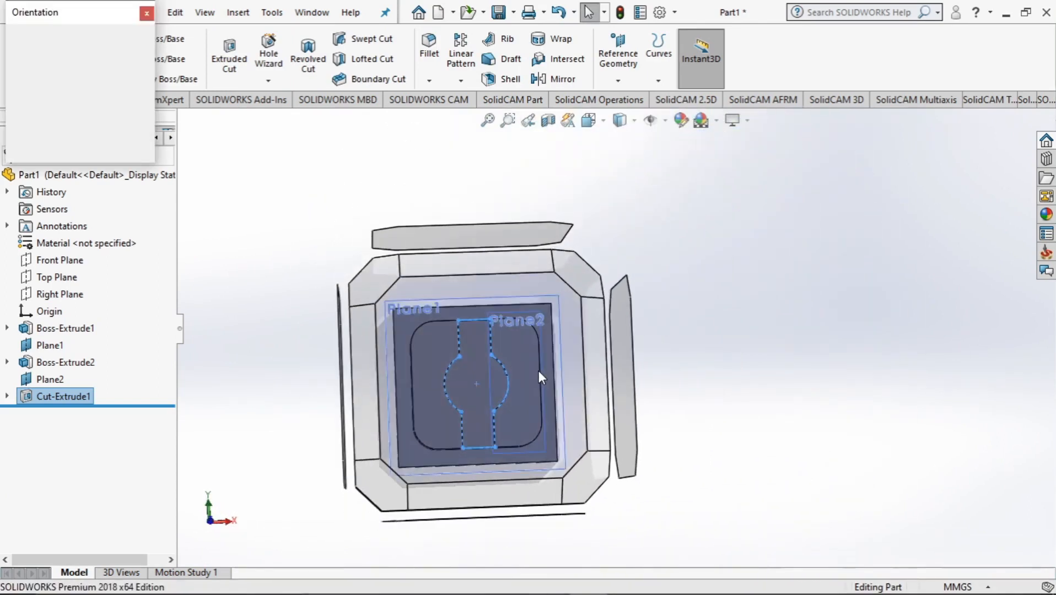
{"action": "left_click", "coordinate": [539, 371]}
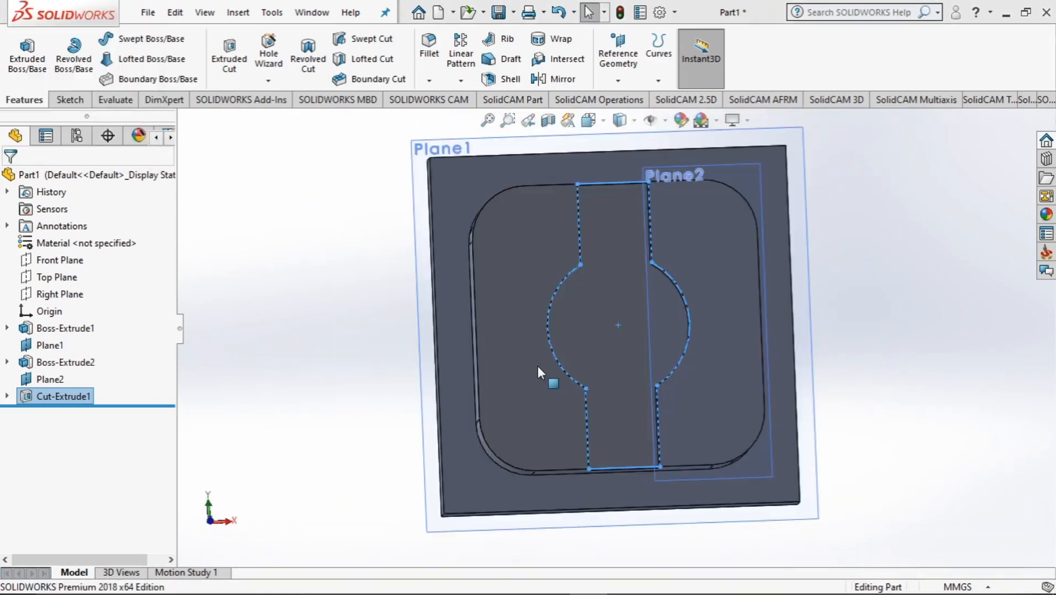
{"action": "left_click", "coordinate": [646, 328]}
{"action": "left_click_drag", "start_coordinate": [646, 328], "coordinate": [453, 326]}
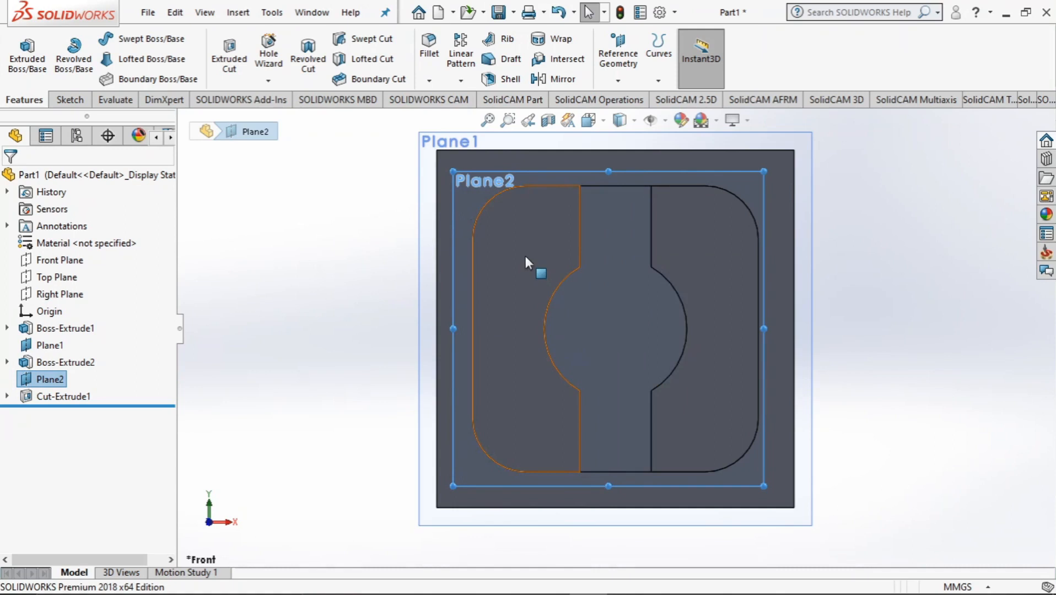
{"action": "middle_click_drag", "start_coordinate": [514, 280], "coordinate": [306, 297]}
Examine the five drilled holes' size, spacing and square corner layout in the clamp plate PDF drawing, then return to SOLIDWORKS.
{"action": "key", "text": "alt+Tab"}
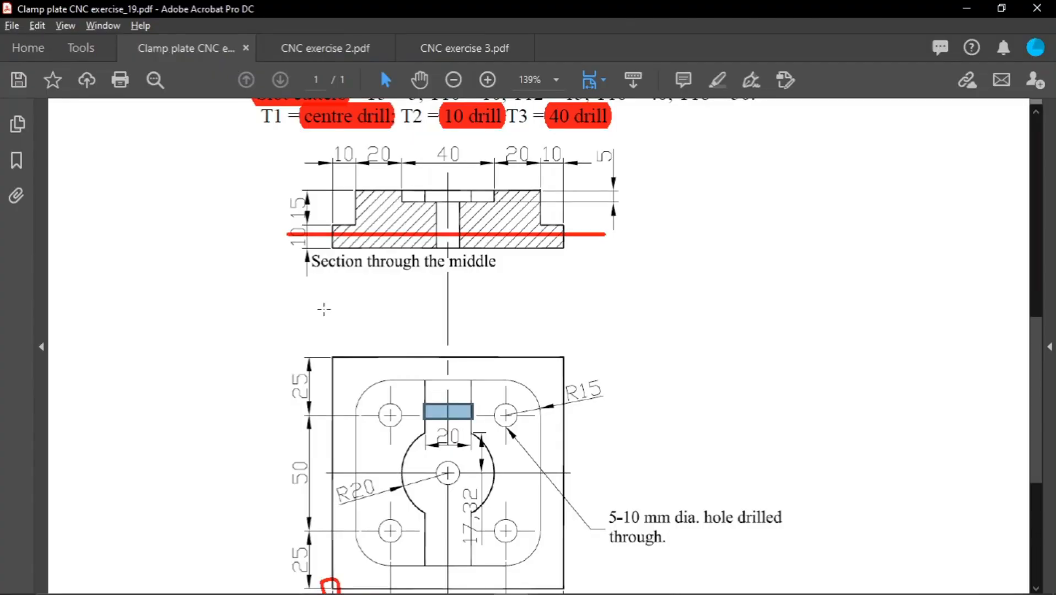
{"action": "scroll", "coordinate": [295, 327], "scroll_direction": "down", "scroll_amount": 1}
{"action": "left_click", "coordinate": [528, 400]}
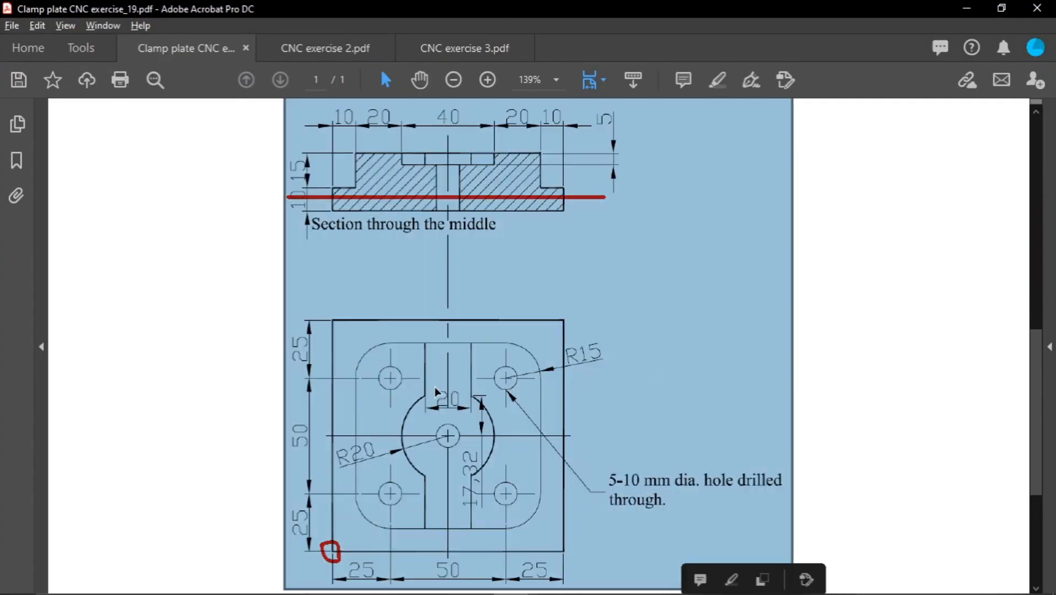
{"action": "left_click", "coordinate": [858, 355]}
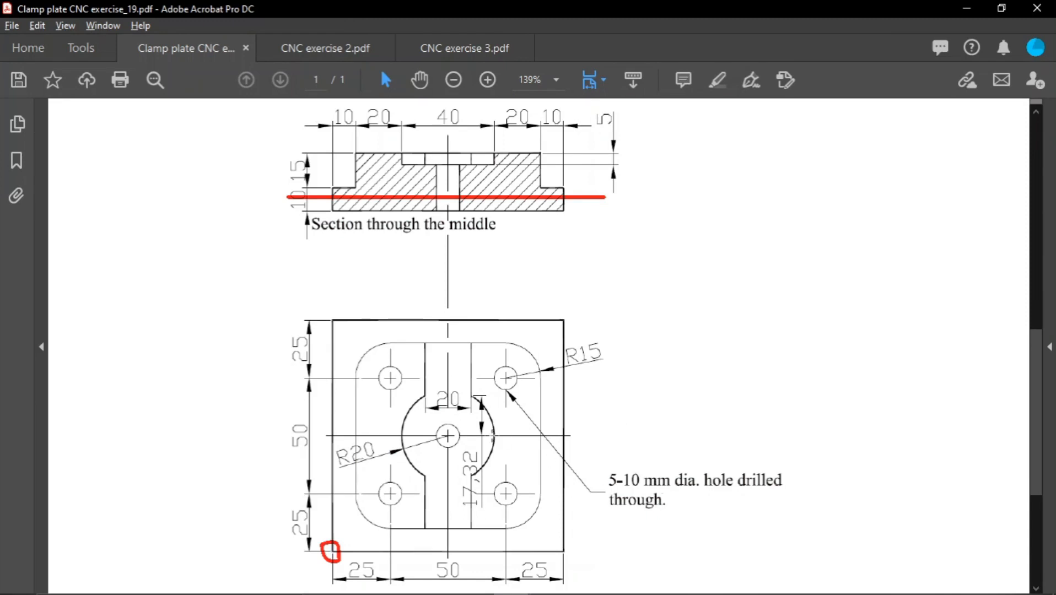
{"action": "scroll", "coordinate": [668, 414], "scroll_direction": "down", "scroll_amount": 2}
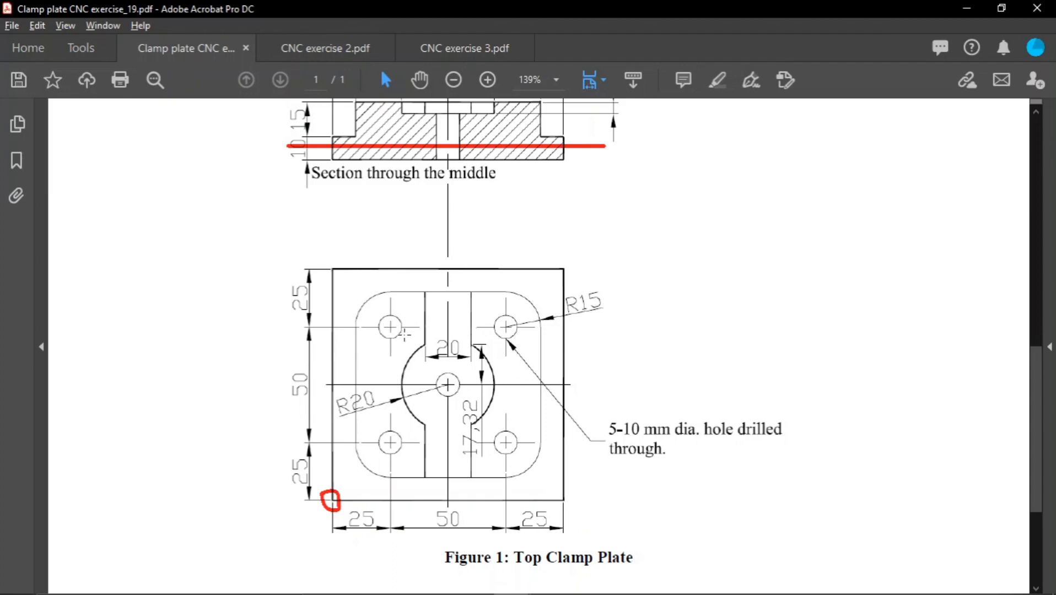
{"action": "mouse_move", "coordinate": [391, 329]}
{"action": "left_mouse_down"}
{"action": "mouse_move", "coordinate": [484, 387]}
{"action": "mouse_move", "coordinate": [506, 442]}
{"action": "left_mouse_up"}
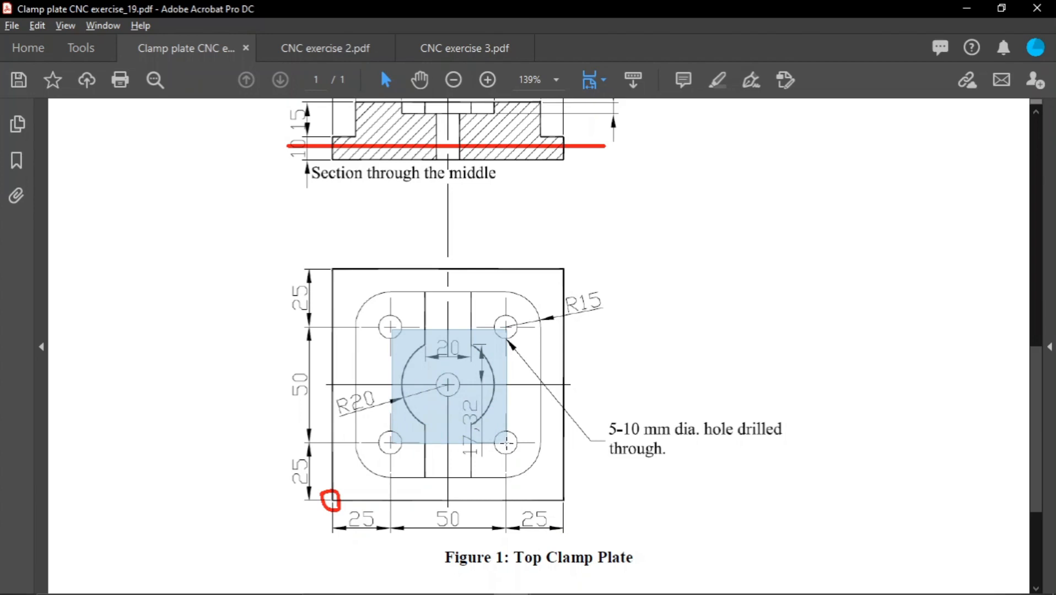
{"action": "left_click_drag", "start_coordinate": [506, 443], "coordinate": [508, 443]}
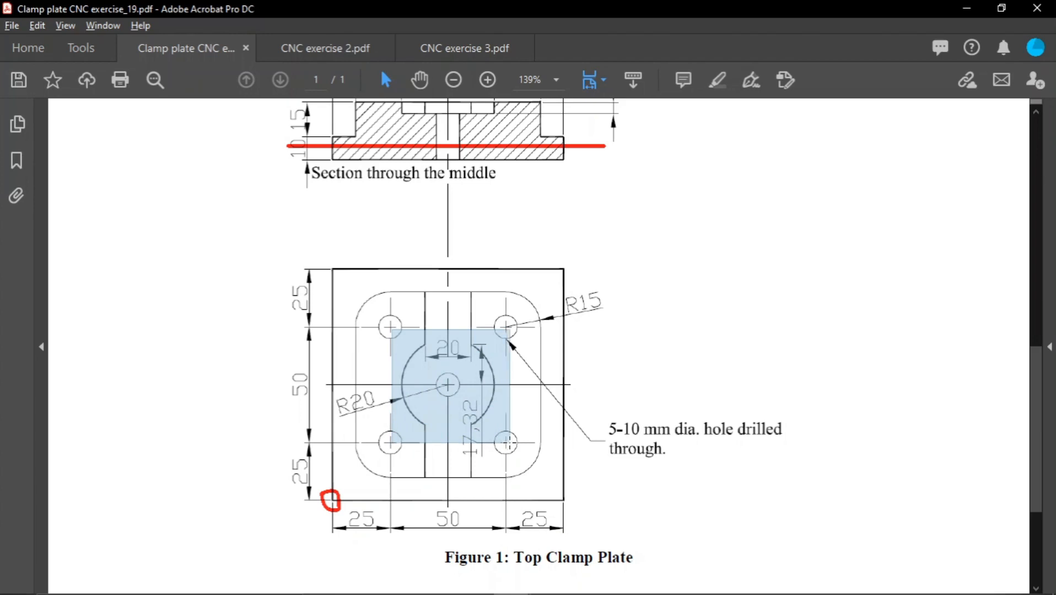
{"action": "left_click_drag", "start_coordinate": [509, 443], "coordinate": [511, 445]}
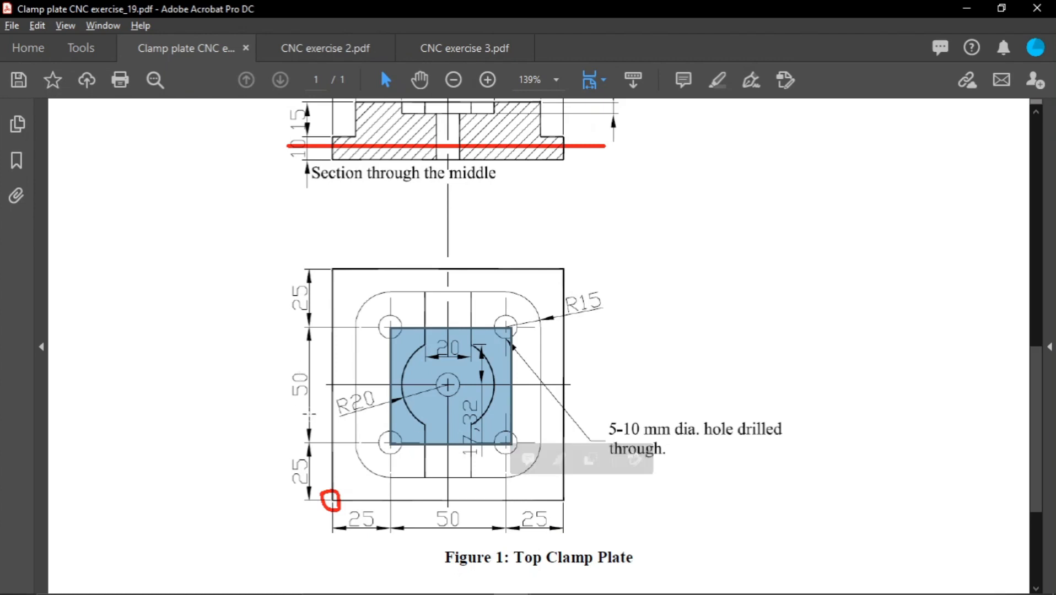
{"action": "left_click", "coordinate": [310, 405]}
{"action": "left_click", "coordinate": [480, 475]}
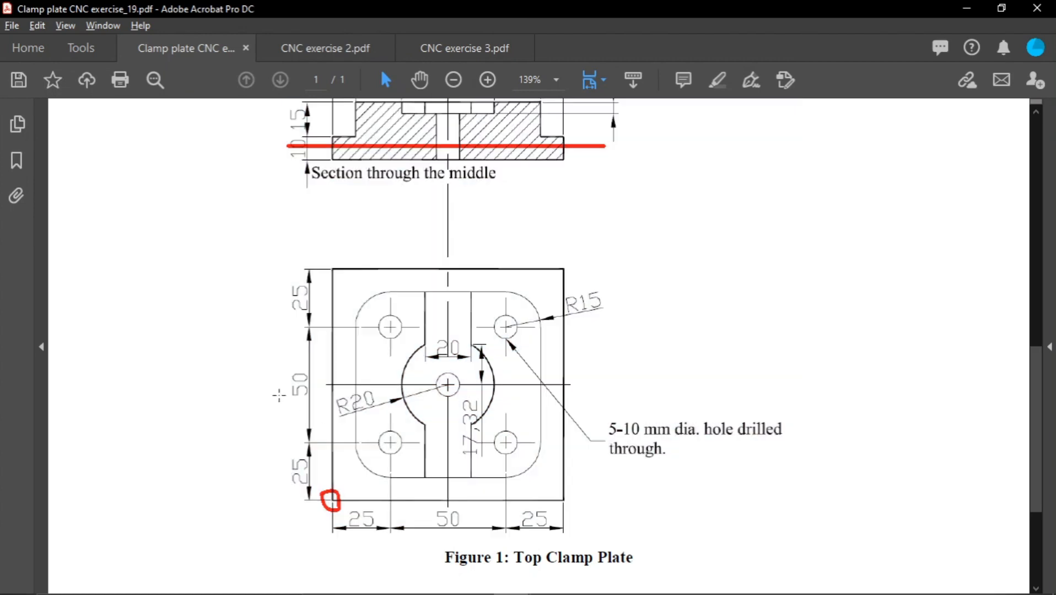
{"action": "left_click_drag", "start_coordinate": [401, 339], "coordinate": [509, 447]}
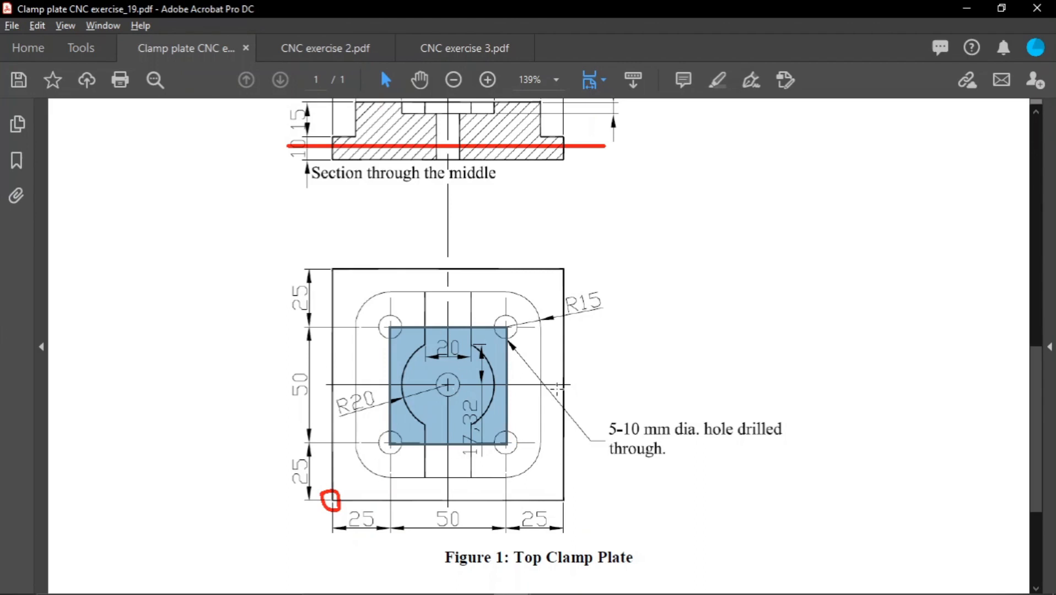
{"action": "left_click", "coordinate": [815, 314]}
{"action": "key", "text": "alt+Tab"}
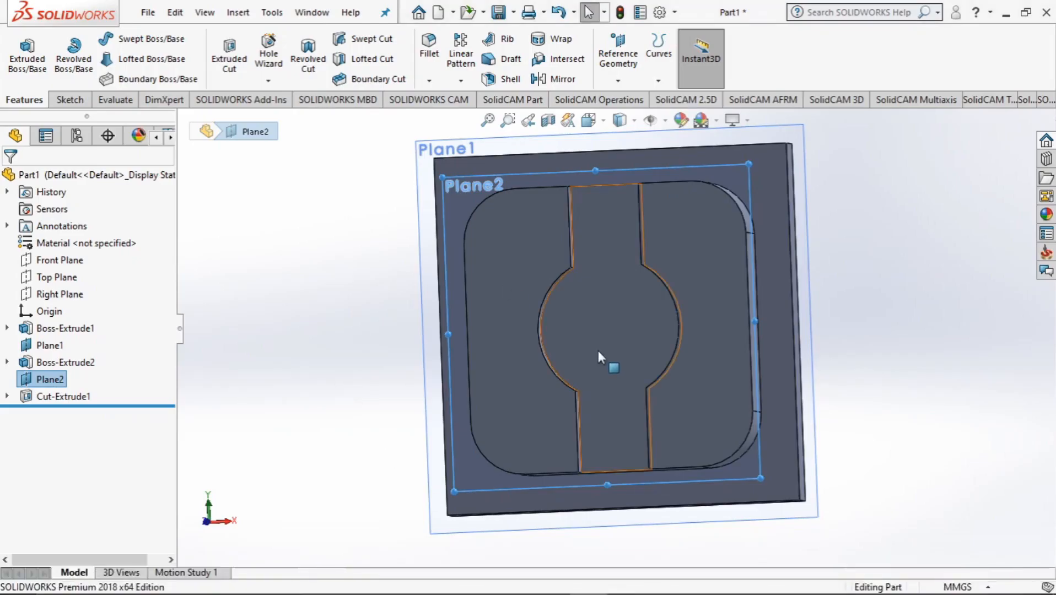
Sketch a center rectangle on Plane2 from the origin, about 60 mm wide and 55 mm high.
{"action": "key", "text": "space"}
{"action": "left_click", "coordinate": [518, 368]}
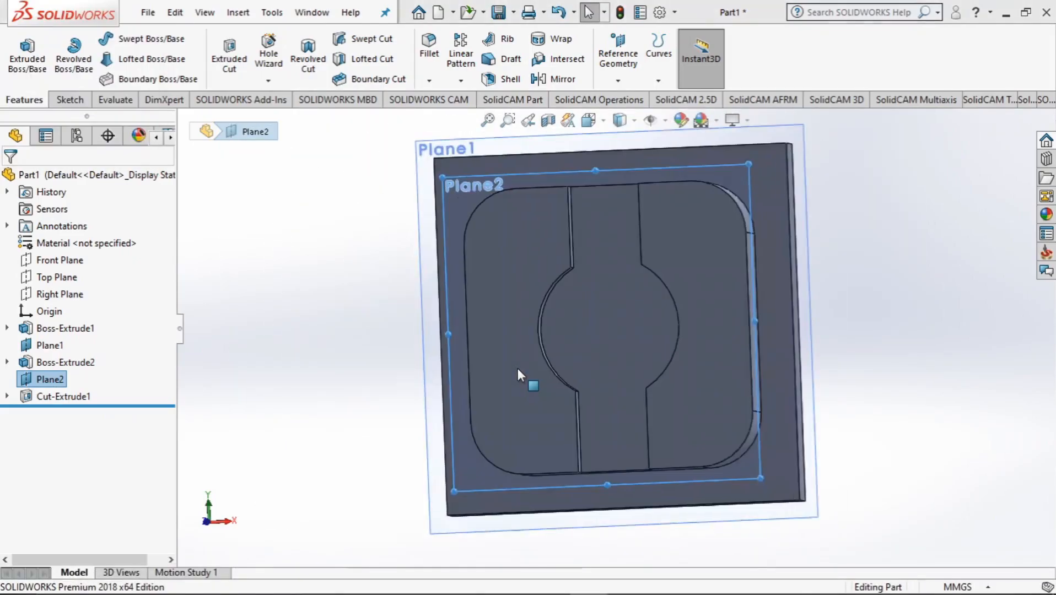
{"action": "left_click", "coordinate": [80, 104]}
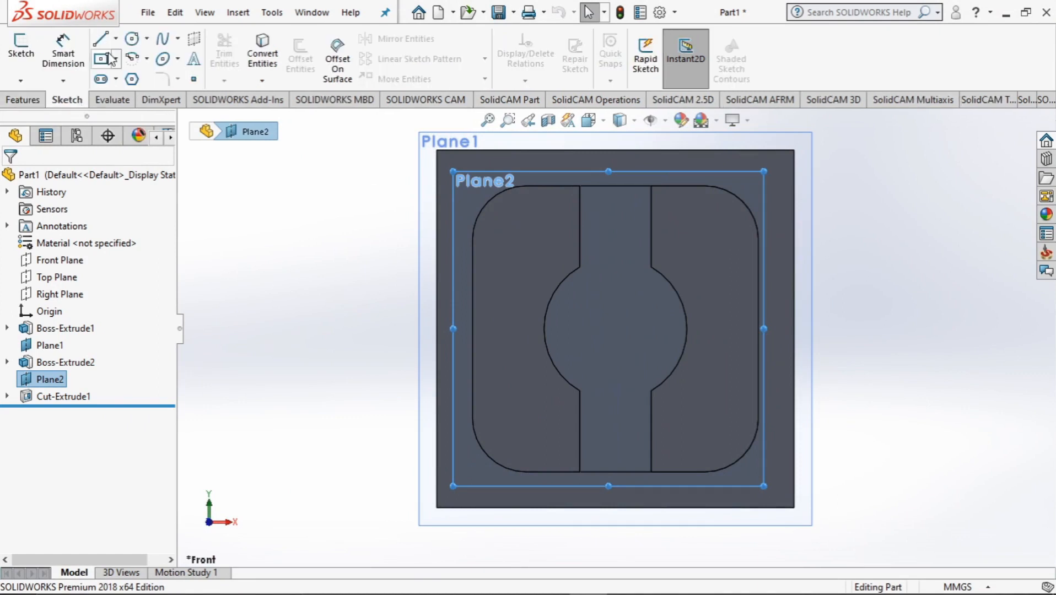
{"action": "left_click", "coordinate": [103, 57]}
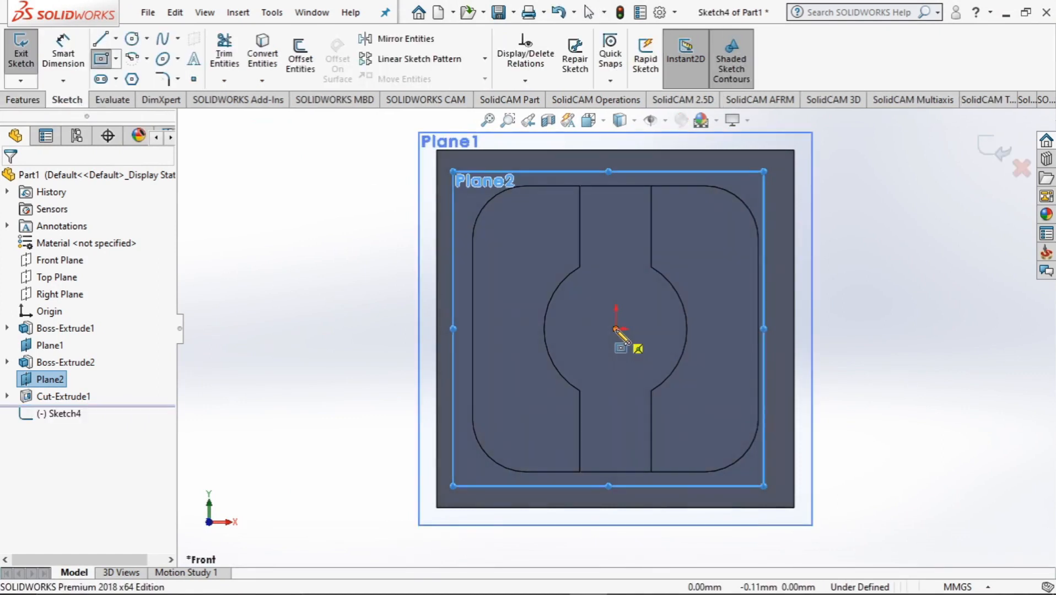
{"action": "left_click", "coordinate": [616, 329]}
{"action": "left_click", "coordinate": [508, 230]}
Dimension the rectangle's width as 50 mm along its upper edge.
{"action": "left_click", "coordinate": [63, 54]}
{"action": "left_click", "coordinate": [633, 229]}
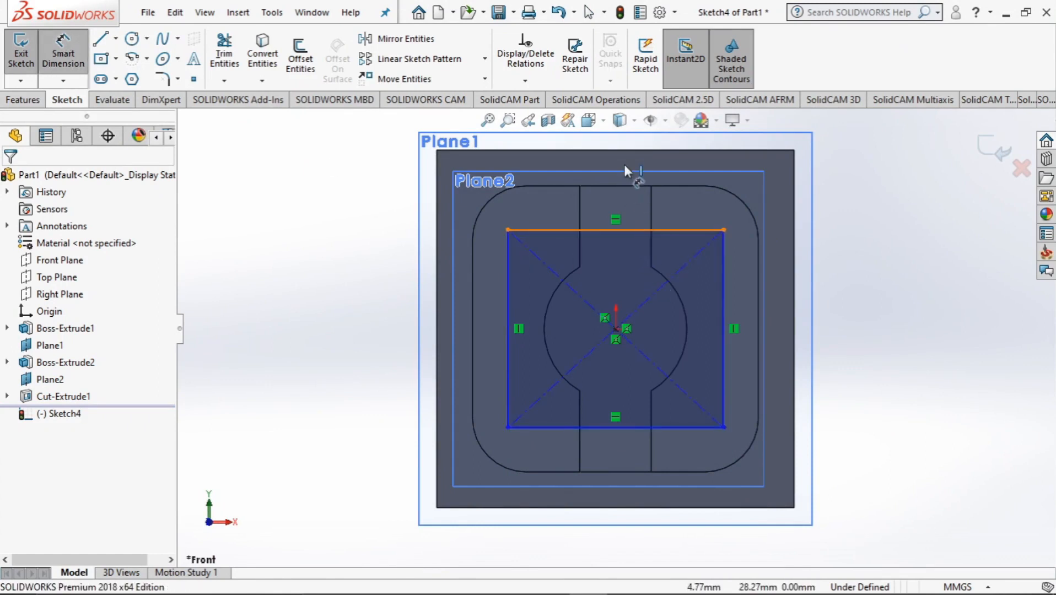
{"action": "left_click", "coordinate": [616, 141]}
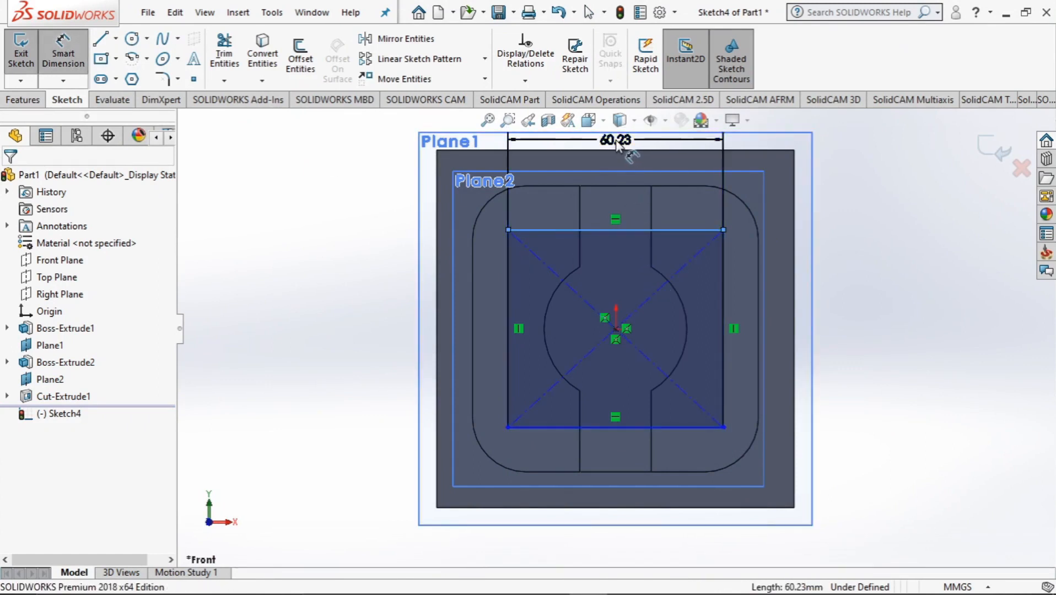
{"action": "type", "text": "50"}
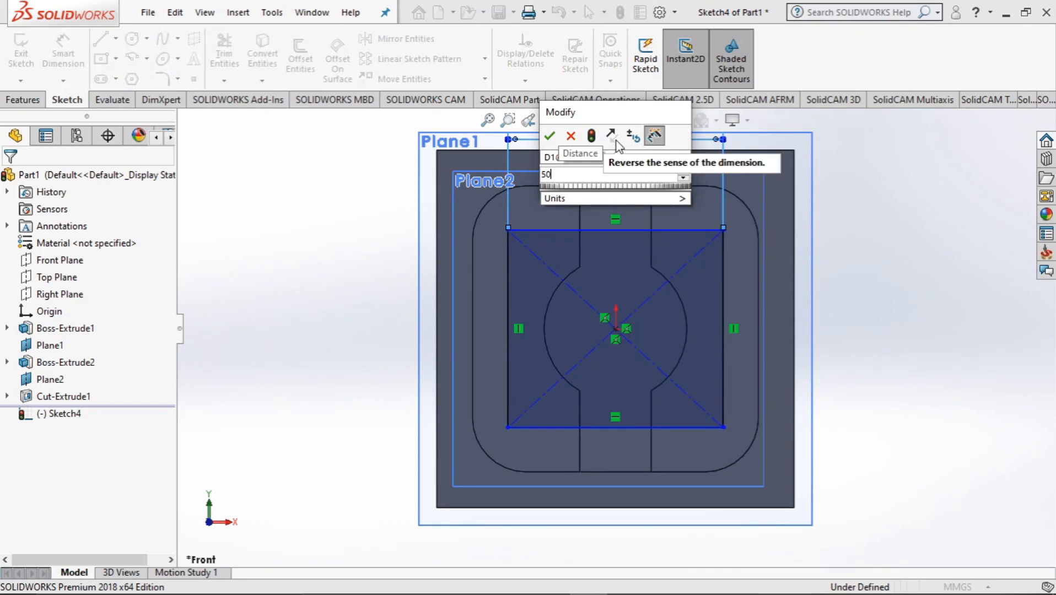
{"action": "left_click", "coordinate": [550, 136]}
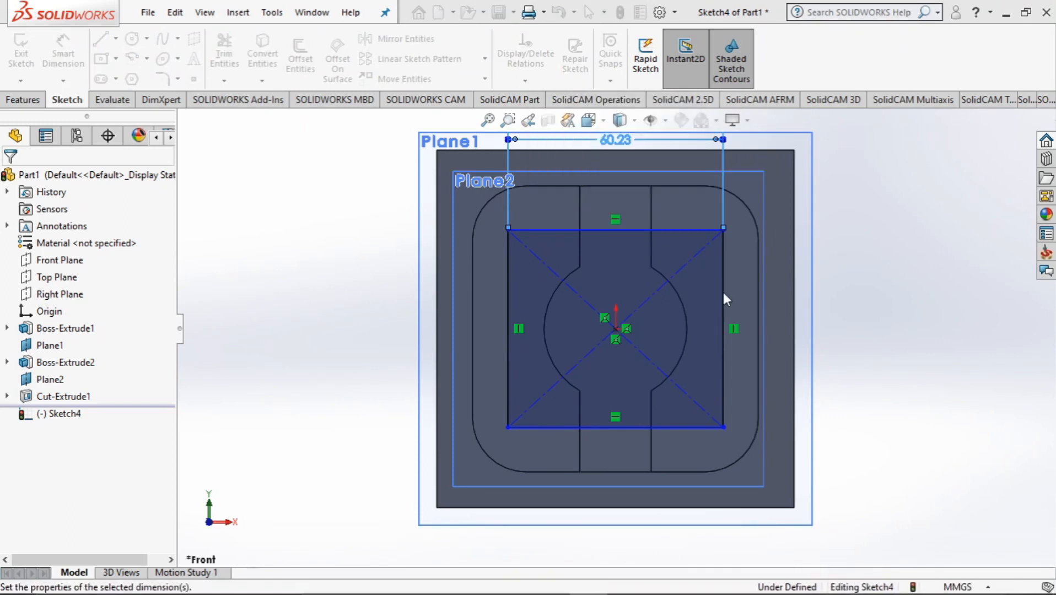
Dimension the rectangle's height as 50 mm along its right edge and exit the sketch.
{"action": "left_click", "coordinate": [704, 303]}
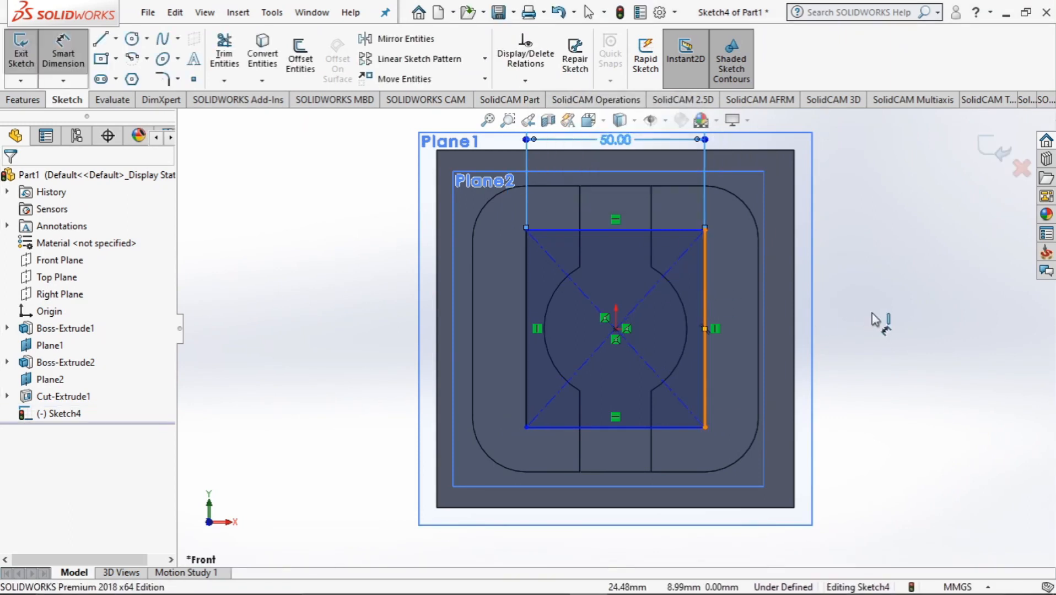
{"action": "left_click", "coordinate": [856, 324]}
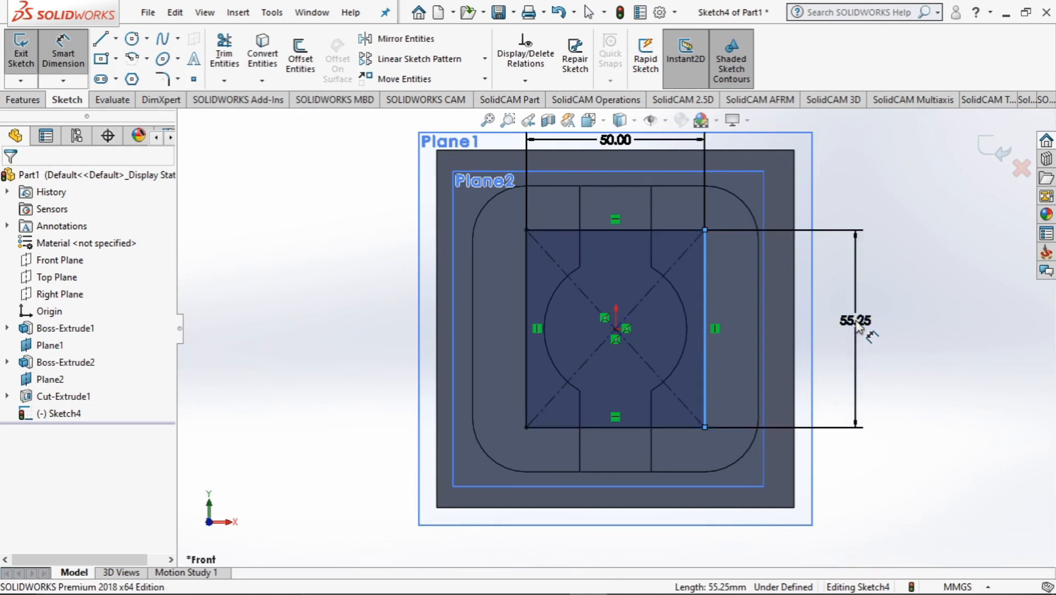
{"action": "left_click", "coordinate": [856, 323]}
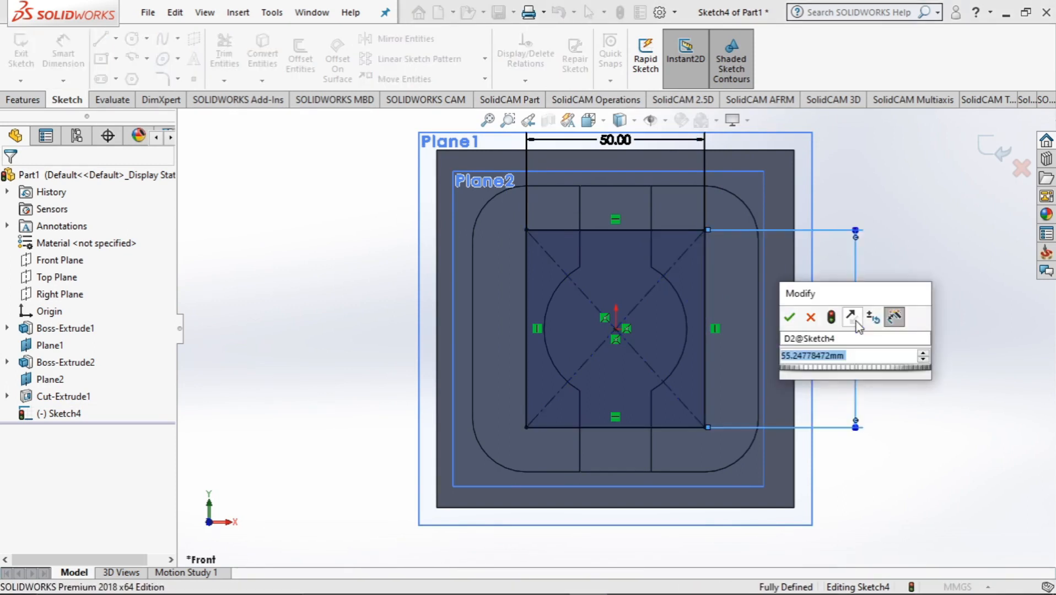
{"action": "type", "text": "50"}
{"action": "key", "text": "Return"}
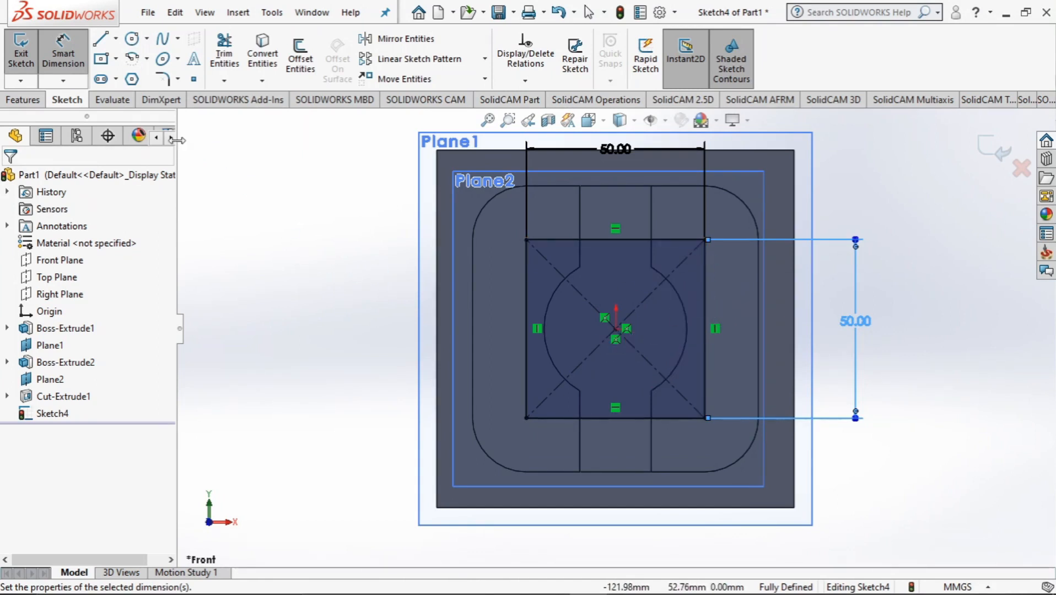
{"action": "left_click", "coordinate": [31, 100]}
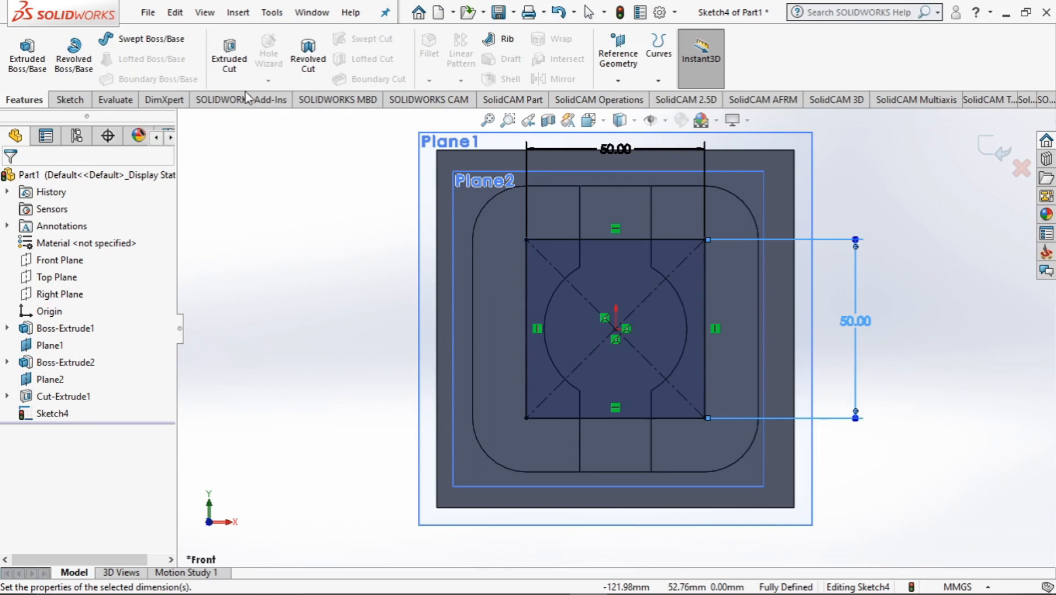
{"action": "left_click", "coordinate": [996, 150]}
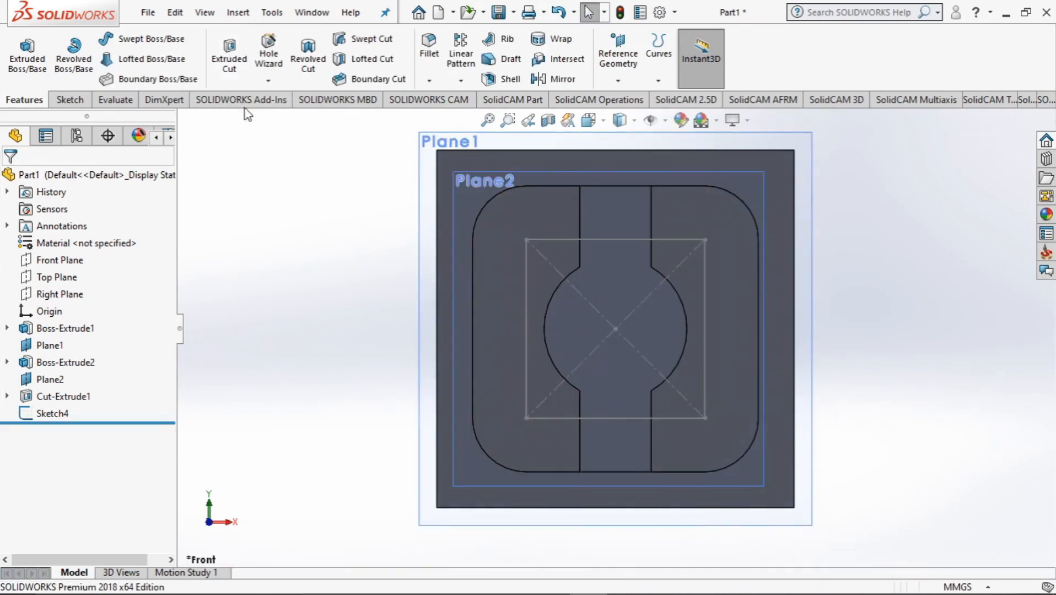
Start a Hole Wizard dowel hole to AS standard and set its size to Ø10.0.
{"action": "left_click", "coordinate": [268, 83]}
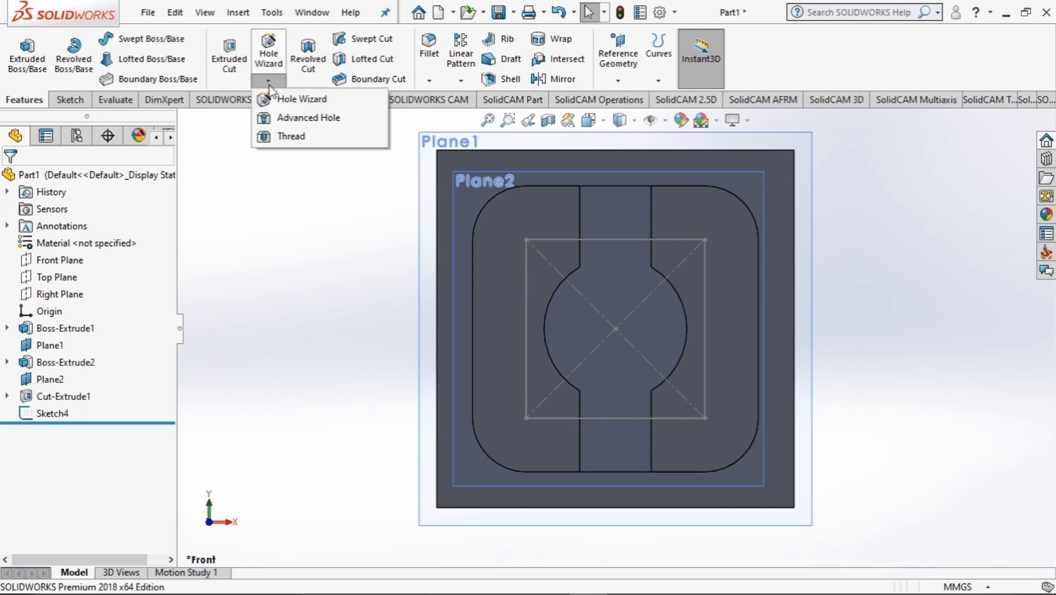
{"action": "left_click", "coordinate": [279, 99]}
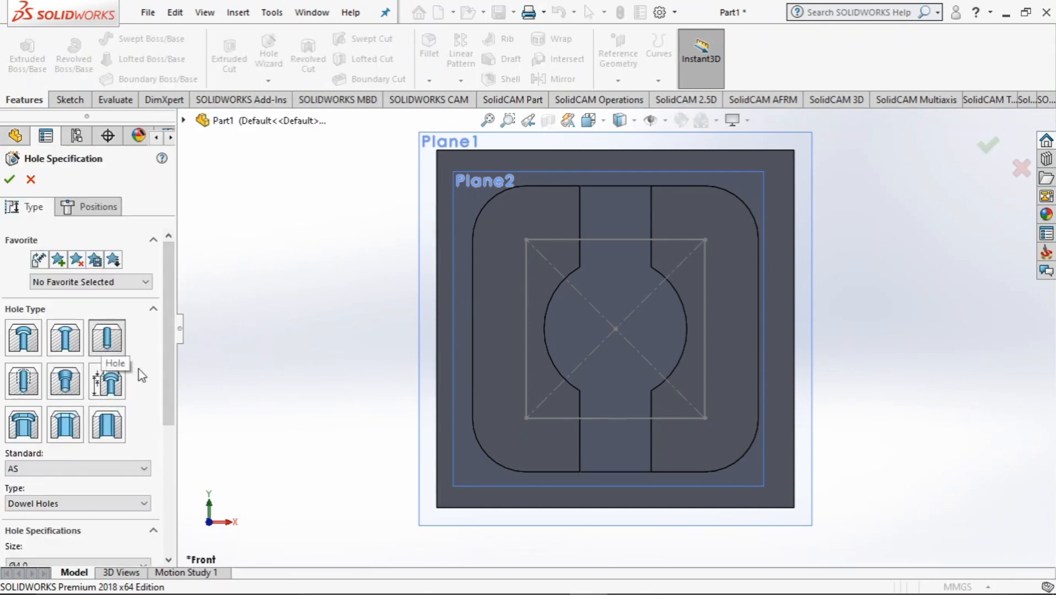
{"action": "scroll", "coordinate": [163, 415], "scroll_direction": "down", "scroll_amount": 3}
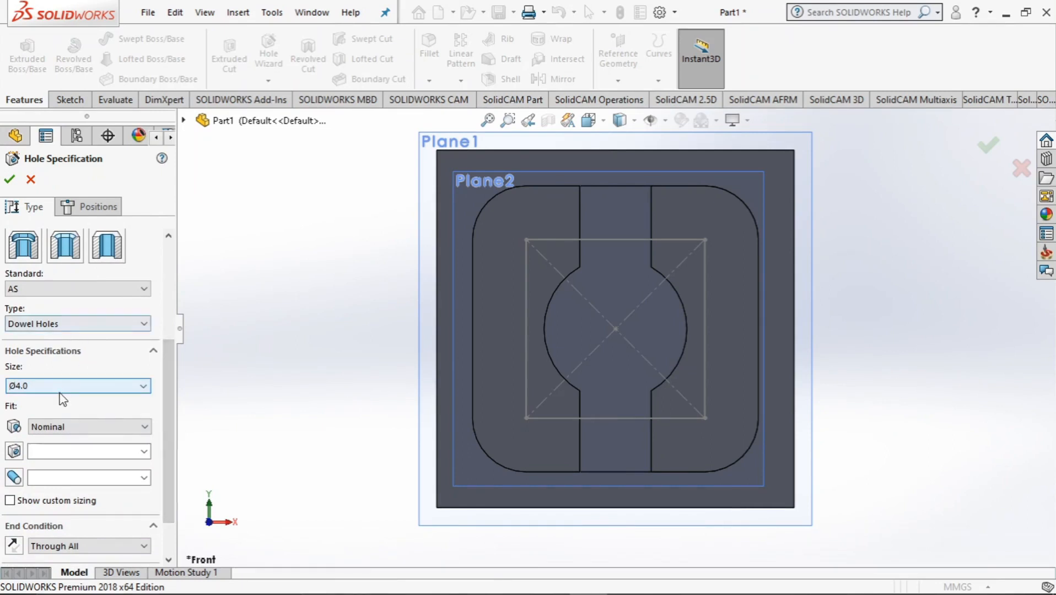
{"action": "left_click", "coordinate": [61, 388]}
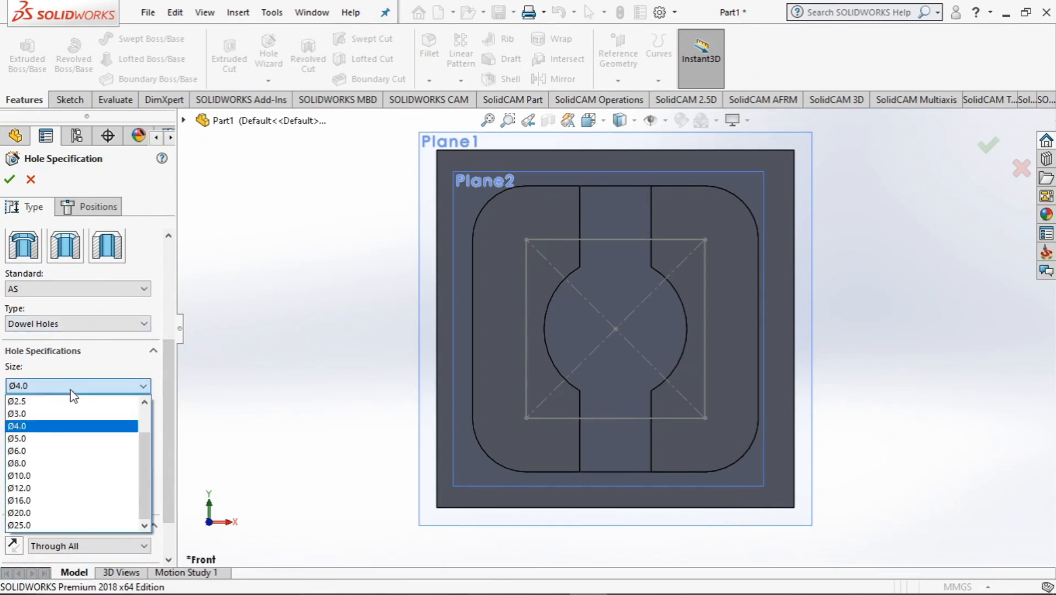
{"action": "left_click", "coordinate": [47, 476]}
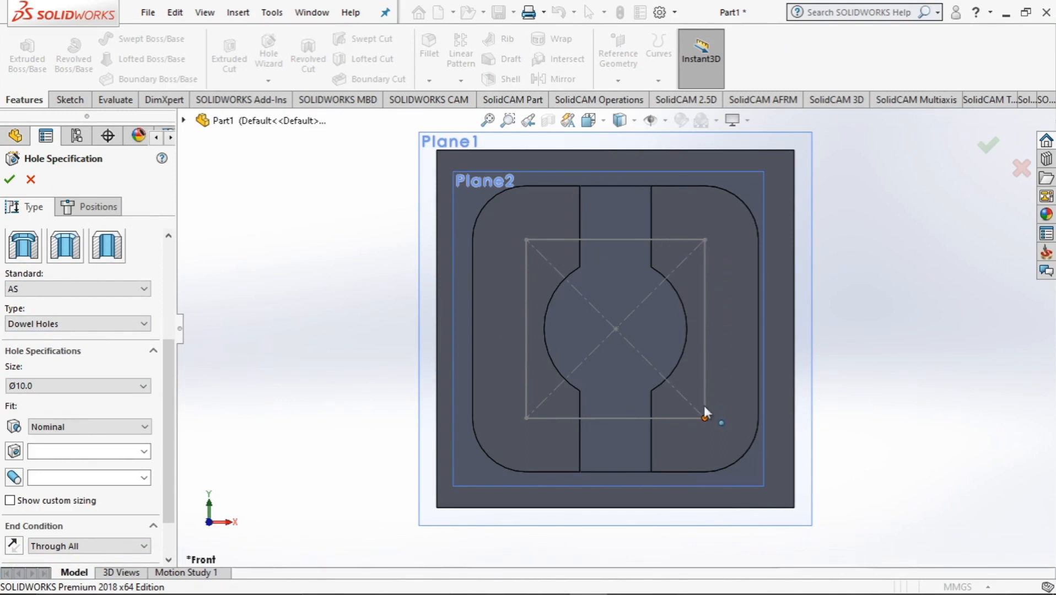
{"action": "left_click_drag", "start_coordinate": [168, 394], "coordinate": [160, 336]}
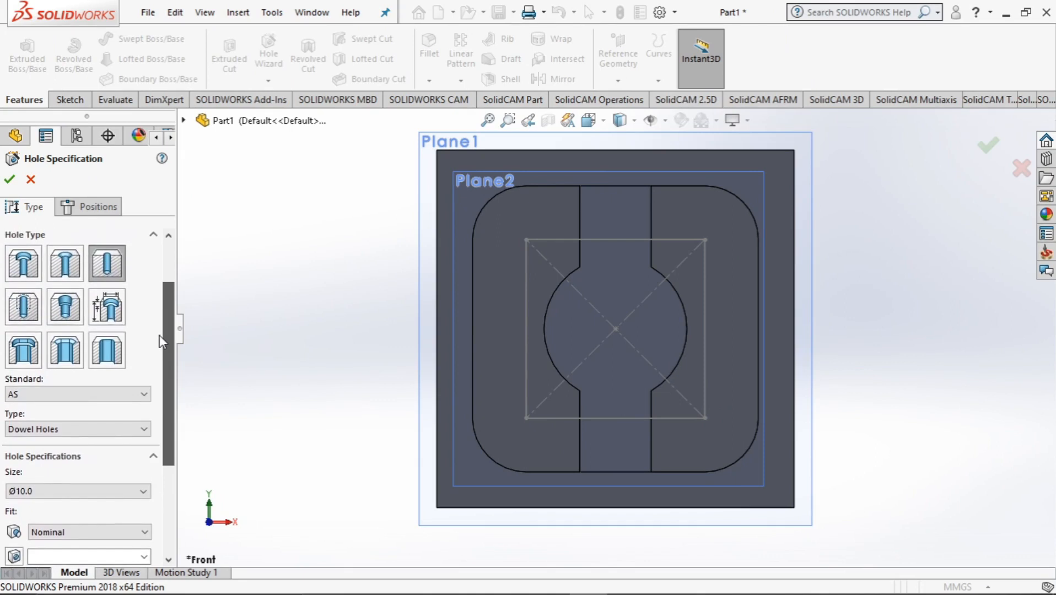
{"action": "left_click", "coordinate": [33, 492]}
{"action": "left_click", "coordinate": [35, 499]}
{"action": "left_click_drag", "start_coordinate": [166, 425], "coordinate": [166, 383]}
Place the five holes on the raised block's top face at the layout square's four corners and centre, and create them.
{"action": "left_click", "coordinate": [105, 208]}
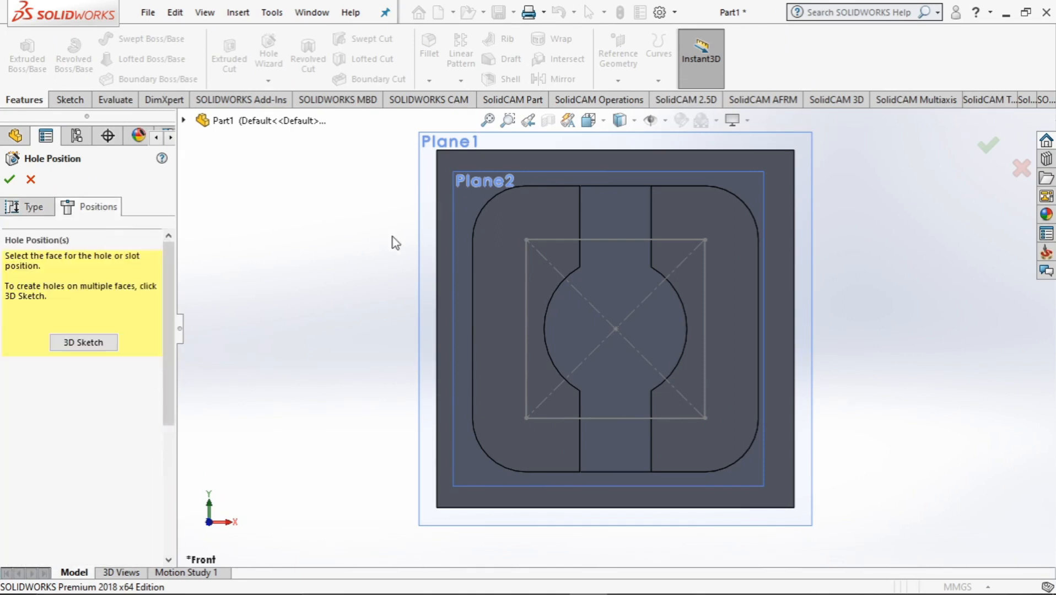
{"action": "left_click", "coordinate": [528, 260]}
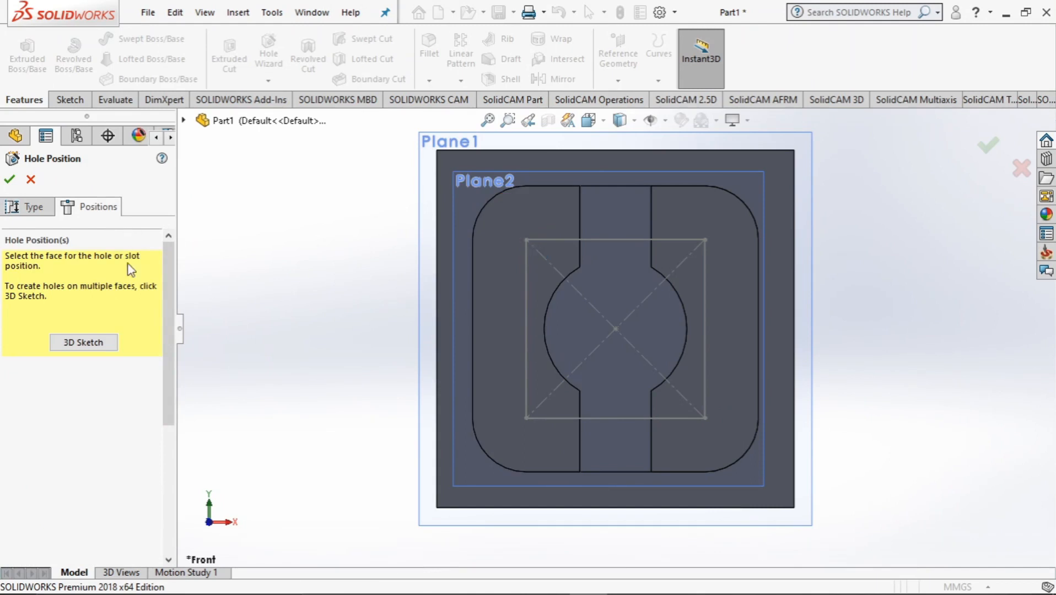
{"action": "left_click", "coordinate": [491, 223]}
{"action": "left_click", "coordinate": [526, 240]}
{"action": "left_click", "coordinate": [705, 241]}
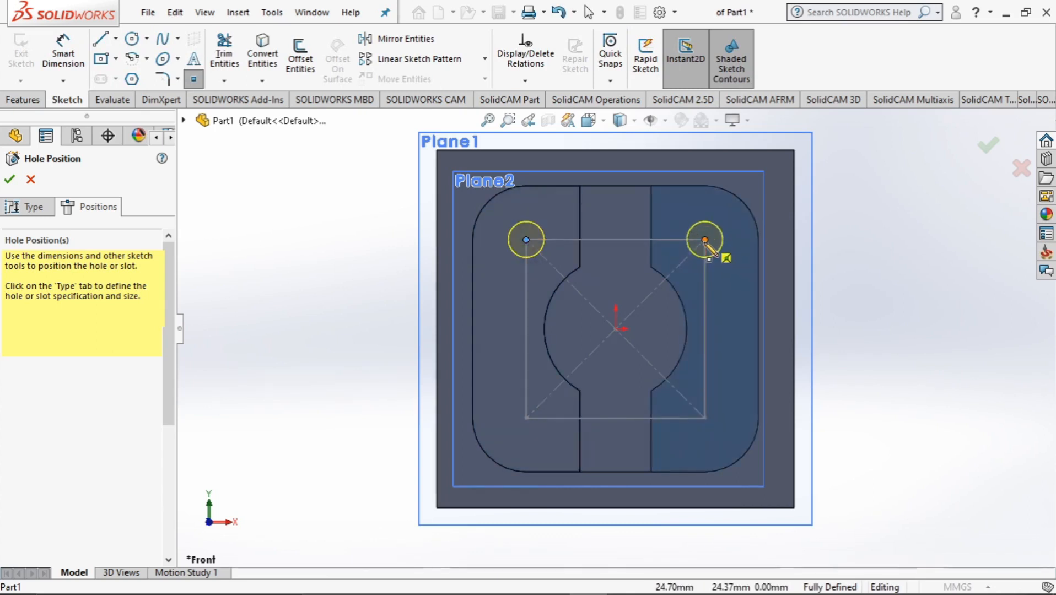
{"action": "left_click", "coordinate": [705, 418]}
{"action": "left_click", "coordinate": [526, 418]}
{"action": "left_click", "coordinate": [615, 329]}
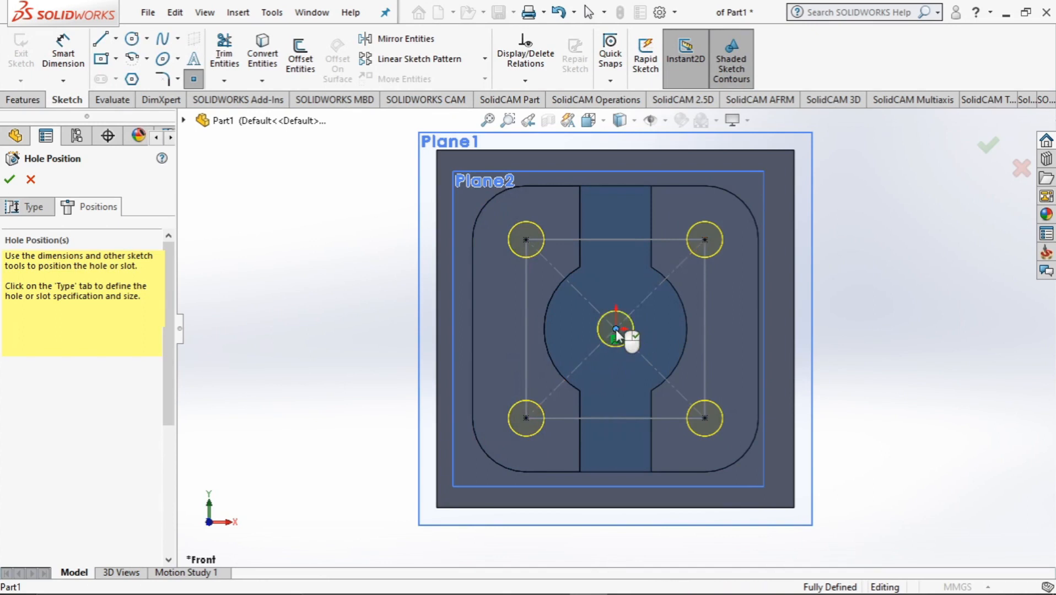
{"action": "left_click", "coordinate": [9, 180]}
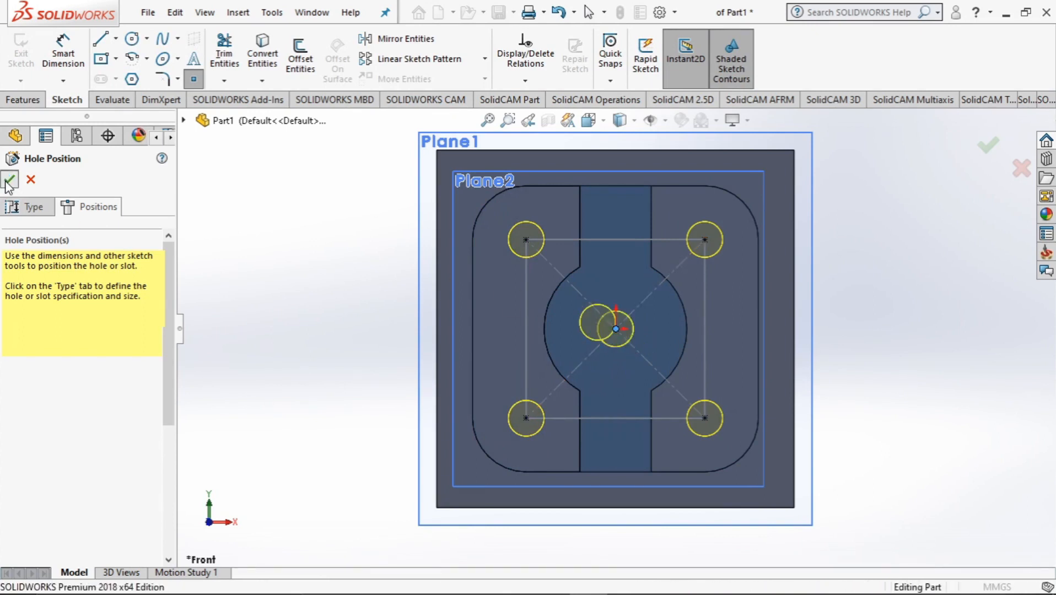
{"action": "middle_click_drag", "start_coordinate": [246, 281], "coordinate": [325, 273]}
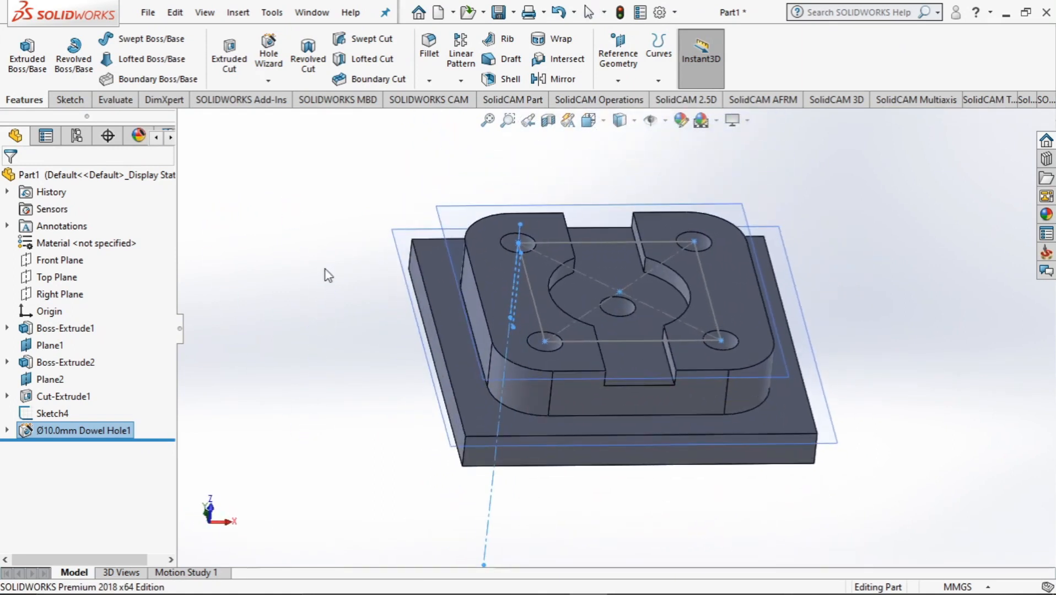
Hide Plane2, Plane1 and the square hole layout sketch.
{"action": "right_click", "coordinate": [49, 381]}
{"action": "left_click", "coordinate": [86, 232]}
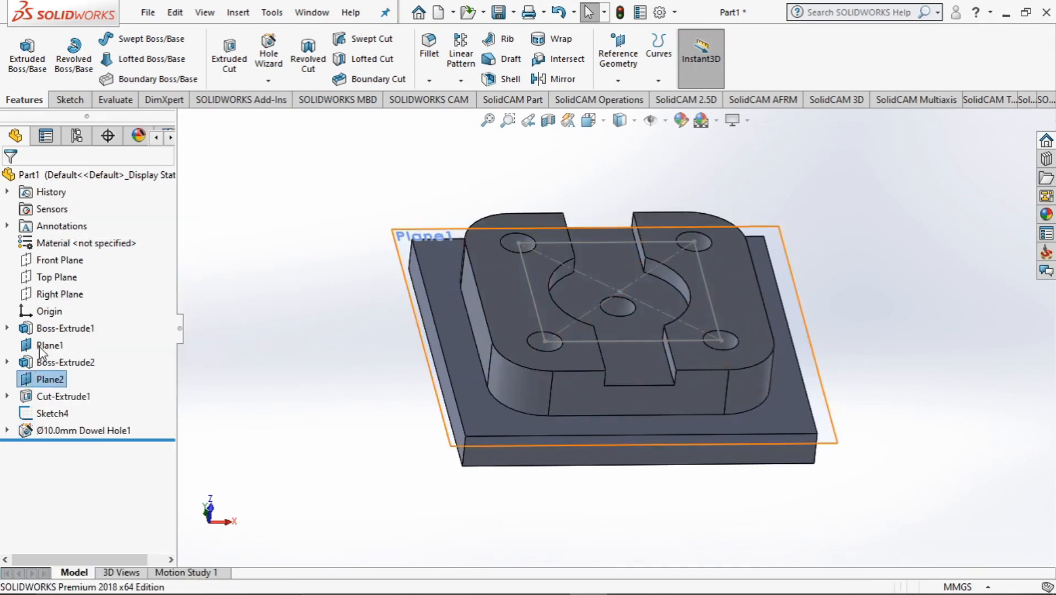
{"action": "right_click", "coordinate": [44, 347]}
{"action": "left_click", "coordinate": [77, 246]}
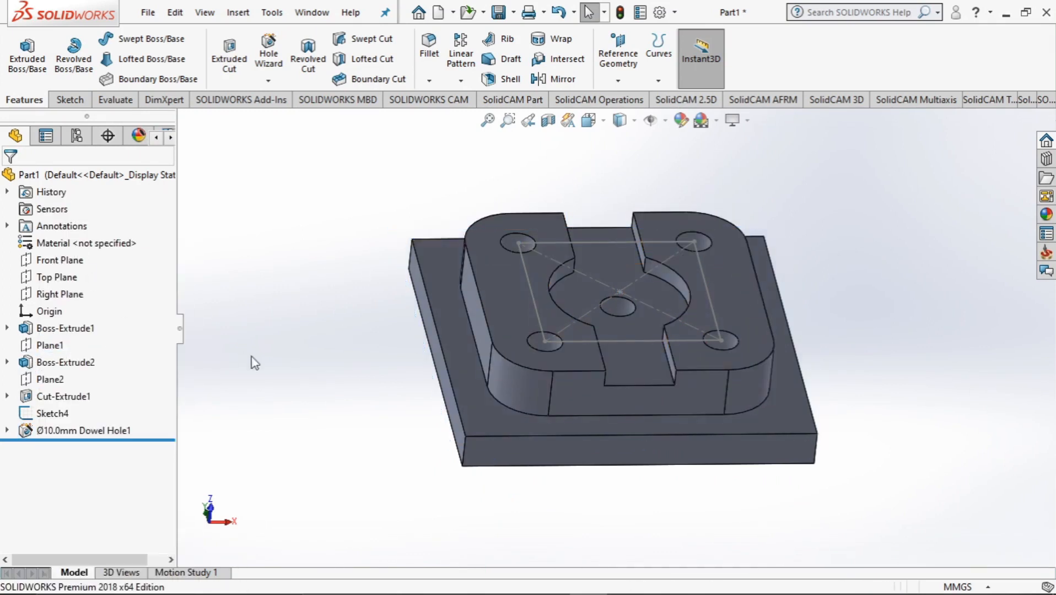
{"action": "right_click", "coordinate": [52, 413]}
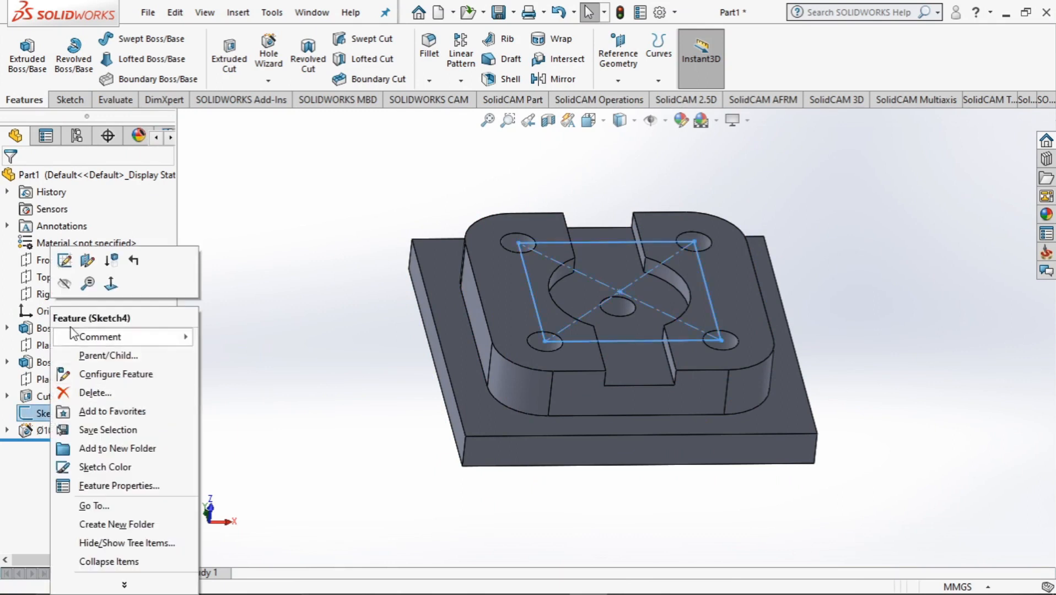
{"action": "left_click", "coordinate": [65, 285]}
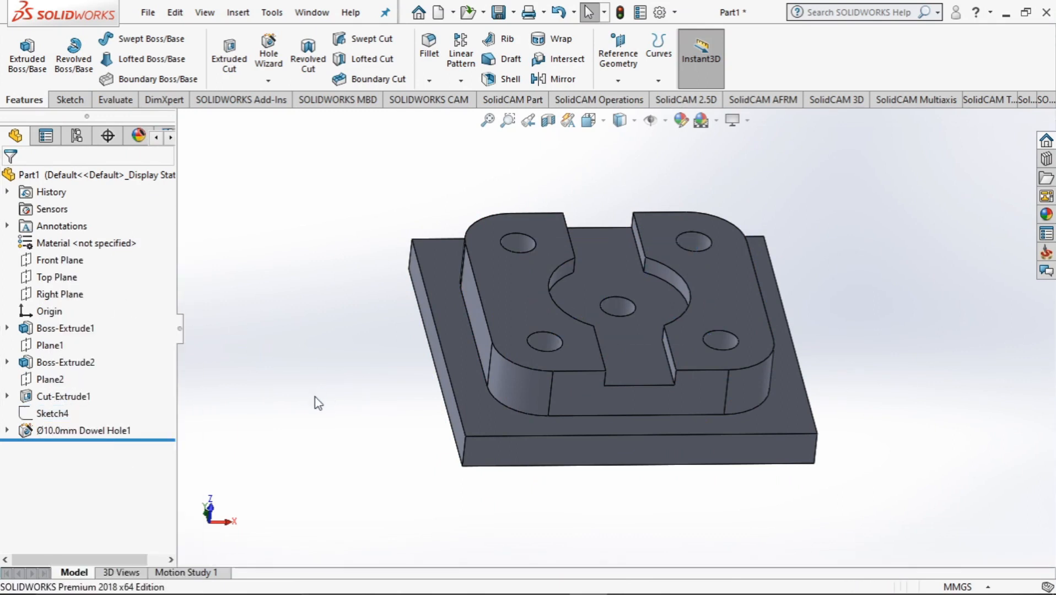
Check the finished model against the clamp plate PDF drawing in Adobe Acrobat, then return to SOLIDWORKS.
{"action": "middle_click_drag", "start_coordinate": [311, 424], "coordinate": [306, 498]}
{"action": "key", "text": "alt+Tab"}
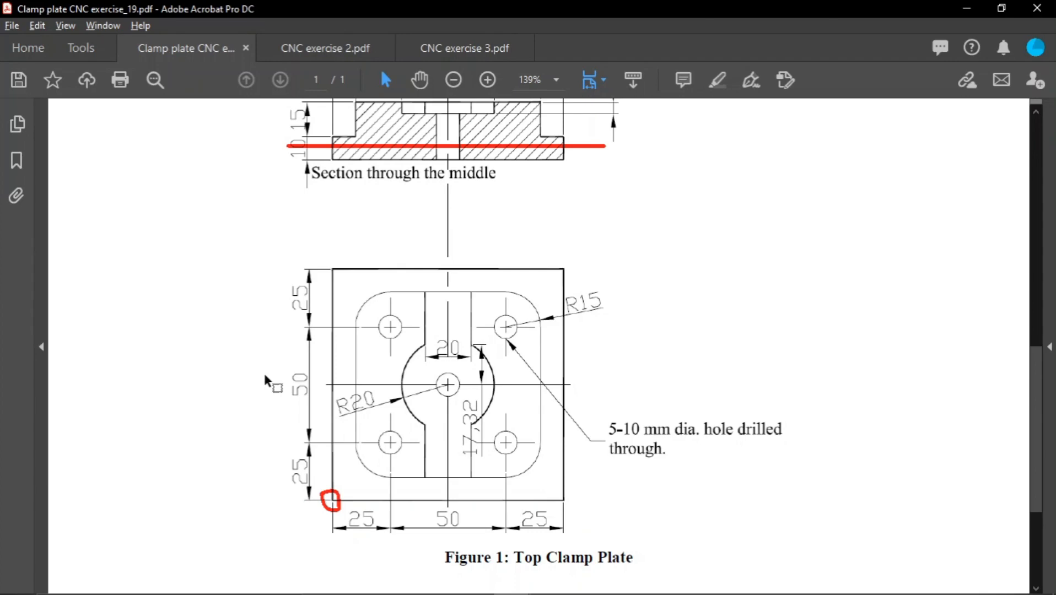
{"action": "key", "text": "alt+Tab"}
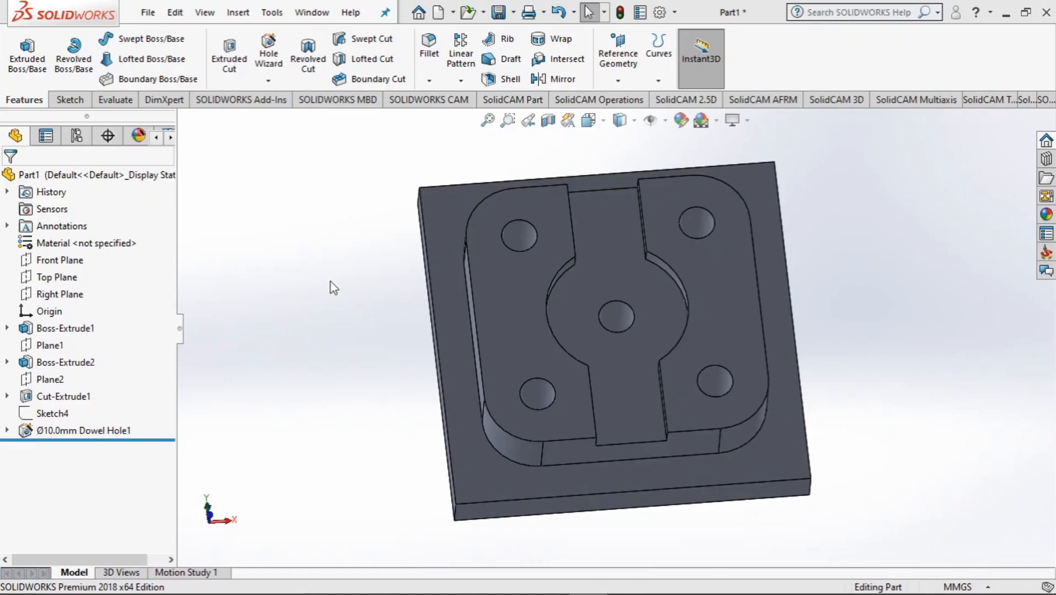
Start saving the part and browse to the SolidCAM folder on Local Disk (D:).
{"action": "middle_click_drag", "start_coordinate": [335, 226], "coordinate": [326, 277]}
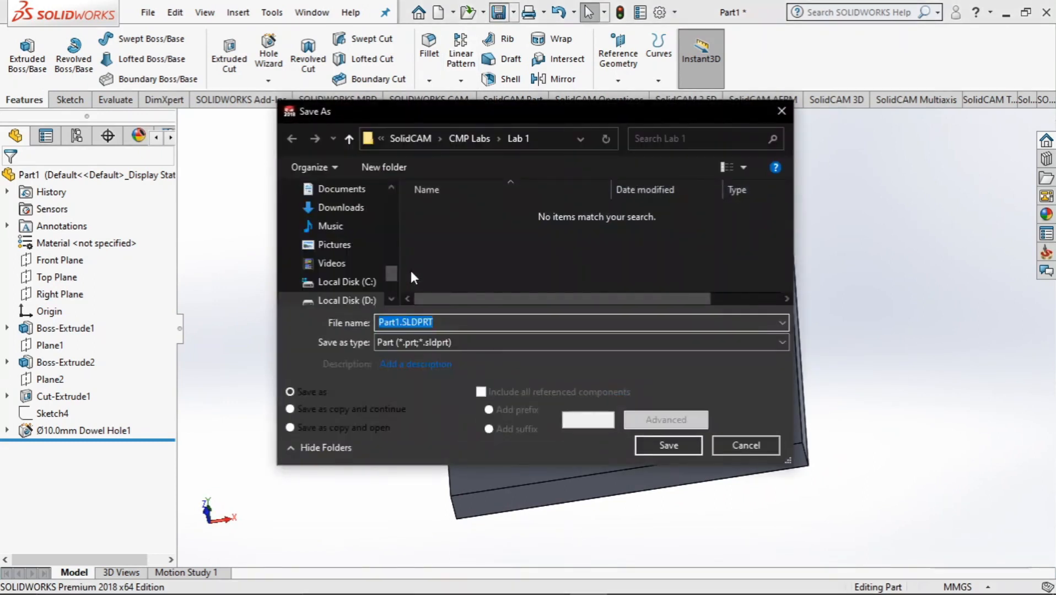
{"action": "scroll", "coordinate": [364, 275], "scroll_direction": "down", "scroll_amount": 1}
{"action": "left_click", "coordinate": [353, 264]}
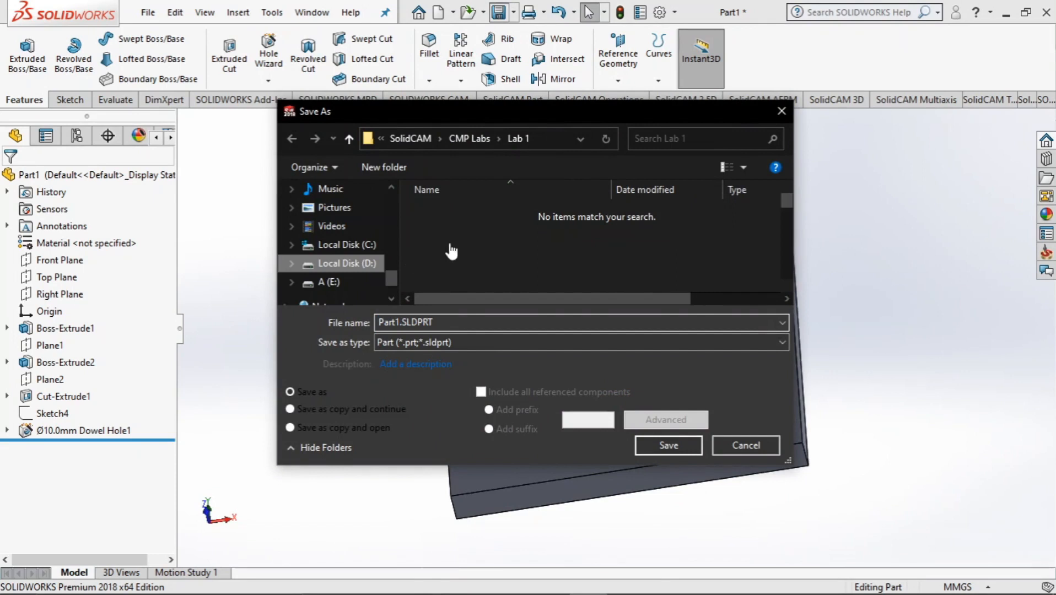
{"action": "scroll", "coordinate": [450, 245], "scroll_direction": "down", "scroll_amount": 5}
{"action": "scroll", "coordinate": [450, 242], "scroll_direction": "up", "scroll_amount": 3}
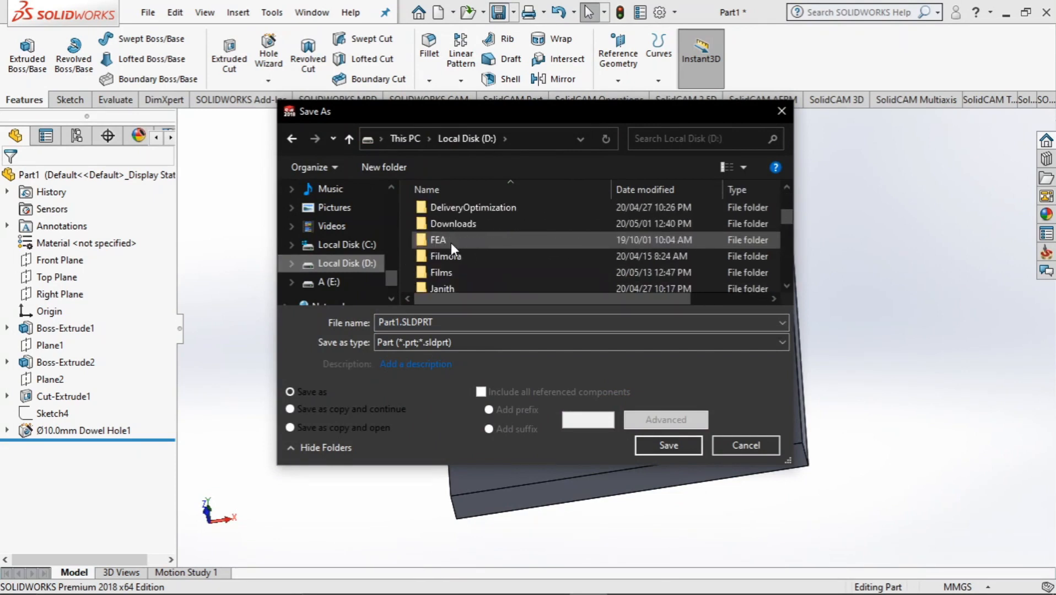
{"action": "scroll", "coordinate": [450, 243], "scroll_direction": "down", "scroll_amount": 2}
{"action": "scroll", "coordinate": [450, 242], "scroll_direction": "up", "scroll_amount": 2}
{"action": "scroll", "coordinate": [451, 243], "scroll_direction": "up", "scroll_amount": 1}
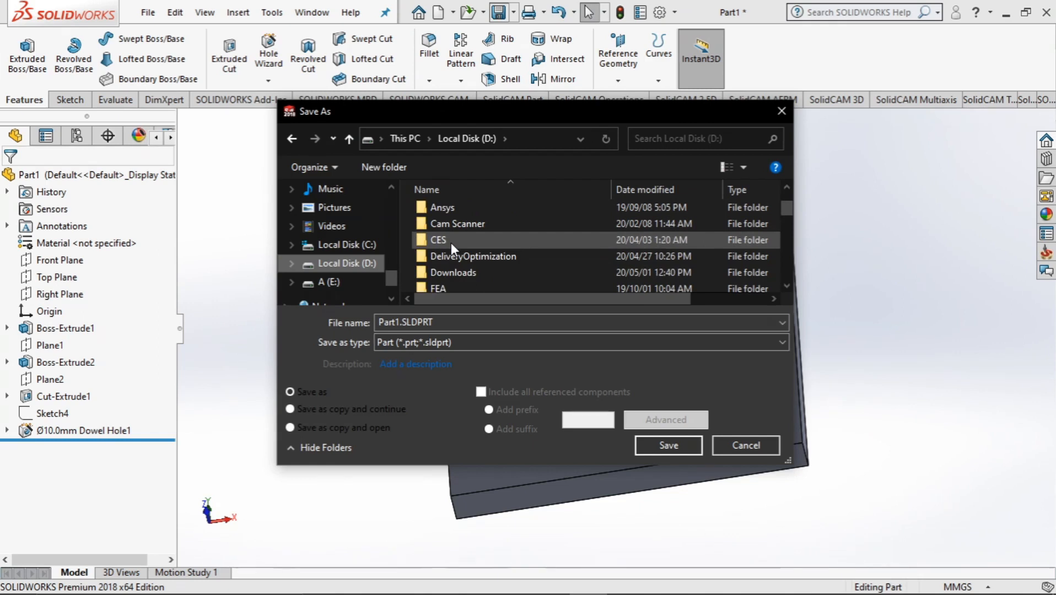
{"action": "scroll", "coordinate": [450, 243], "scroll_direction": "up", "scroll_amount": 1}
{"action": "scroll", "coordinate": [451, 243], "scroll_direction": "down", "scroll_amount": 8}
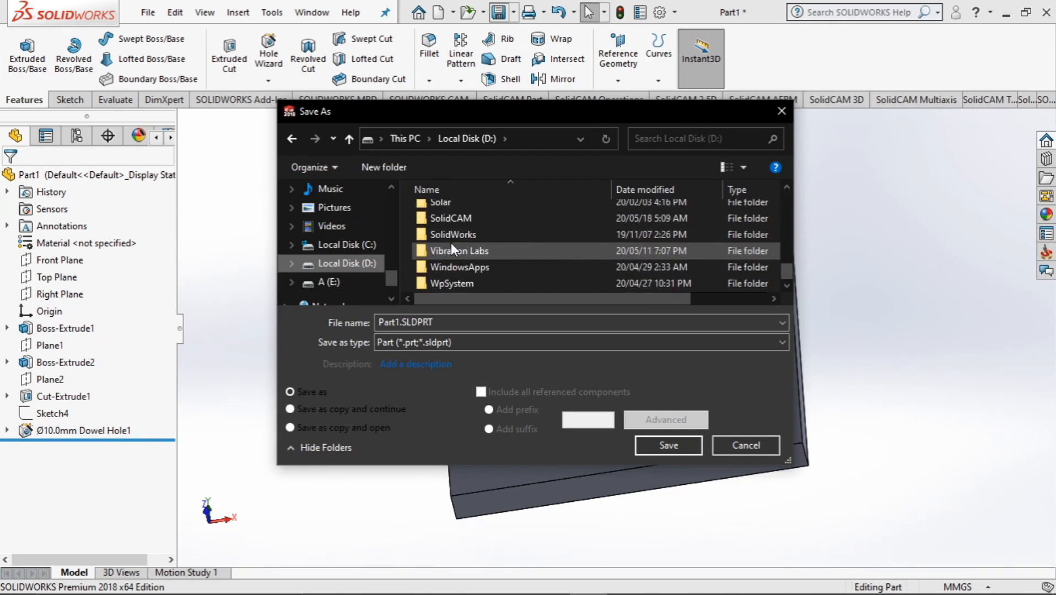
{"action": "double_click", "coordinate": [452, 219]}
Save the part as Part1.SLDPRT in the lab subfolder of CMP Labs.
{"action": "scroll", "coordinate": [449, 227], "scroll_direction": "down", "scroll_amount": 1}
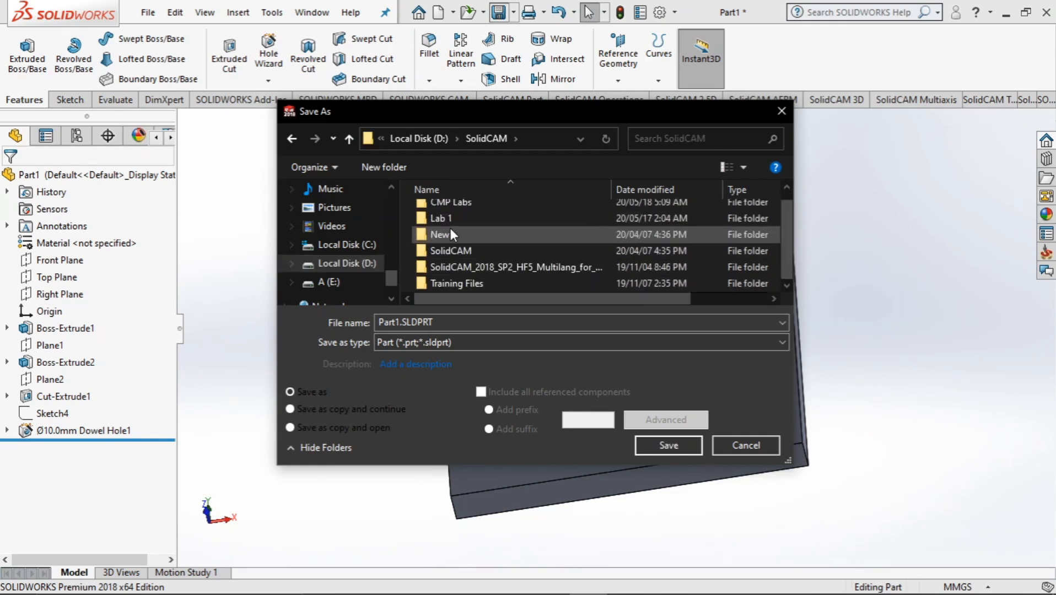
{"action": "scroll", "coordinate": [449, 221], "scroll_direction": "up", "scroll_amount": 1}
{"action": "double_click", "coordinate": [450, 205]}
{"action": "double_click", "coordinate": [448, 229]}
{"action": "left_click", "coordinate": [678, 446]}
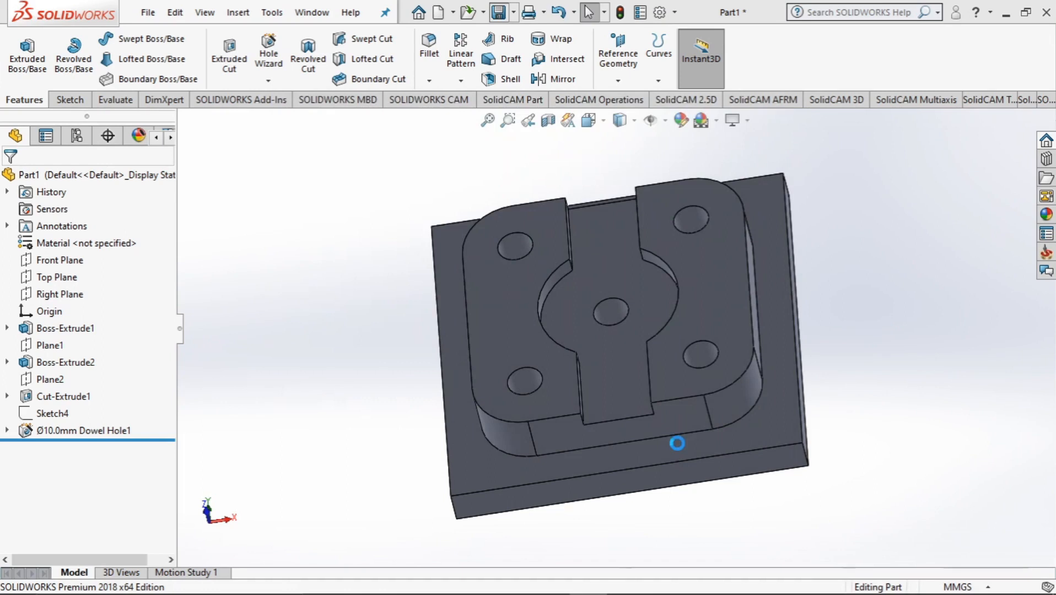
{"action": "middle_click_drag", "start_coordinate": [307, 336], "coordinate": [328, 320]}
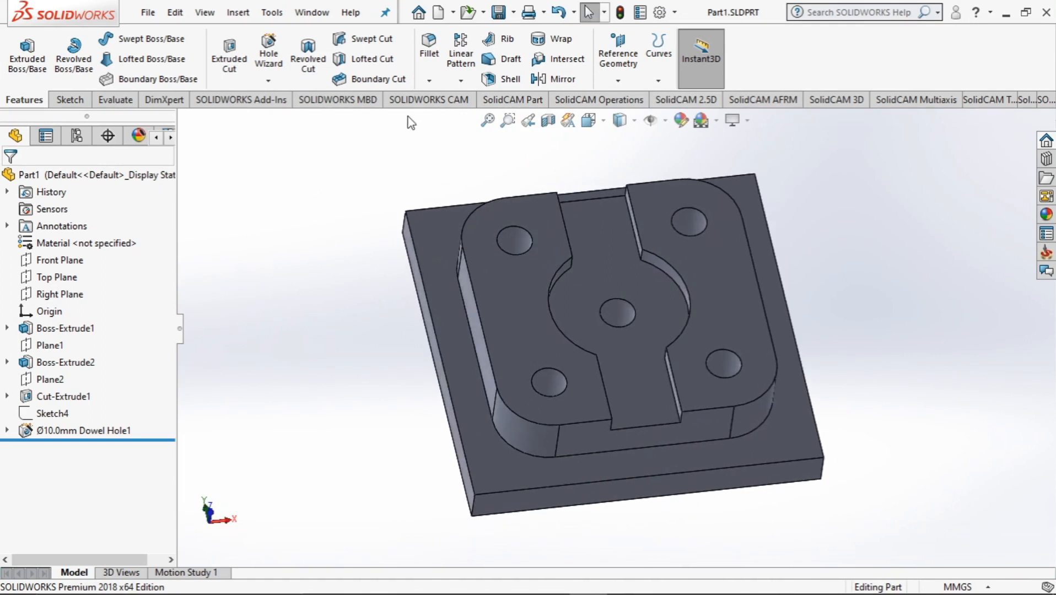
Start a new SolidCAM milling part from the clamp plate model.
{"action": "left_click", "coordinate": [513, 99]}
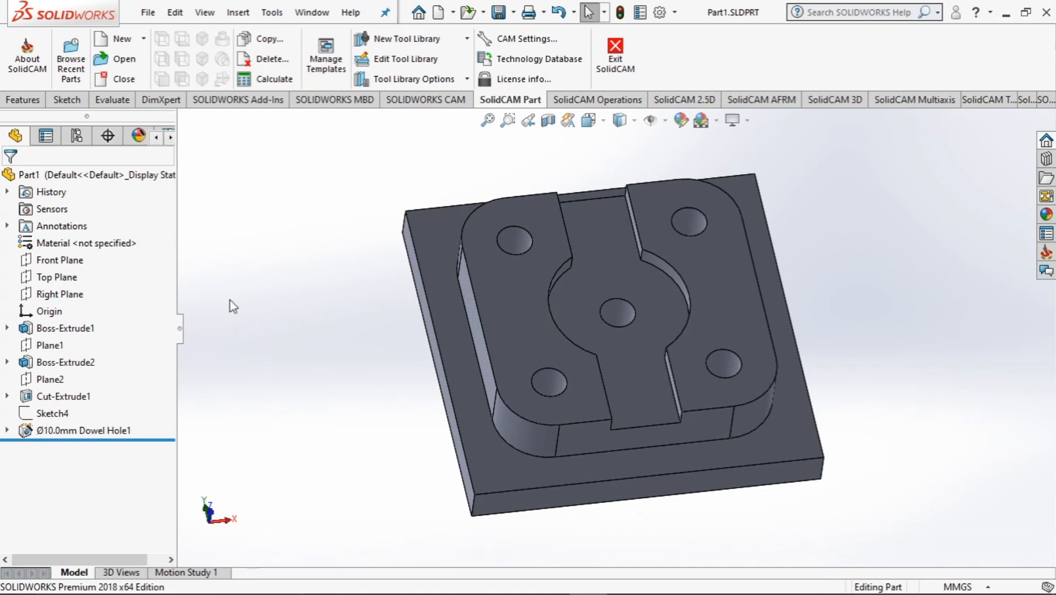
{"action": "left_click", "coordinate": [114, 42]}
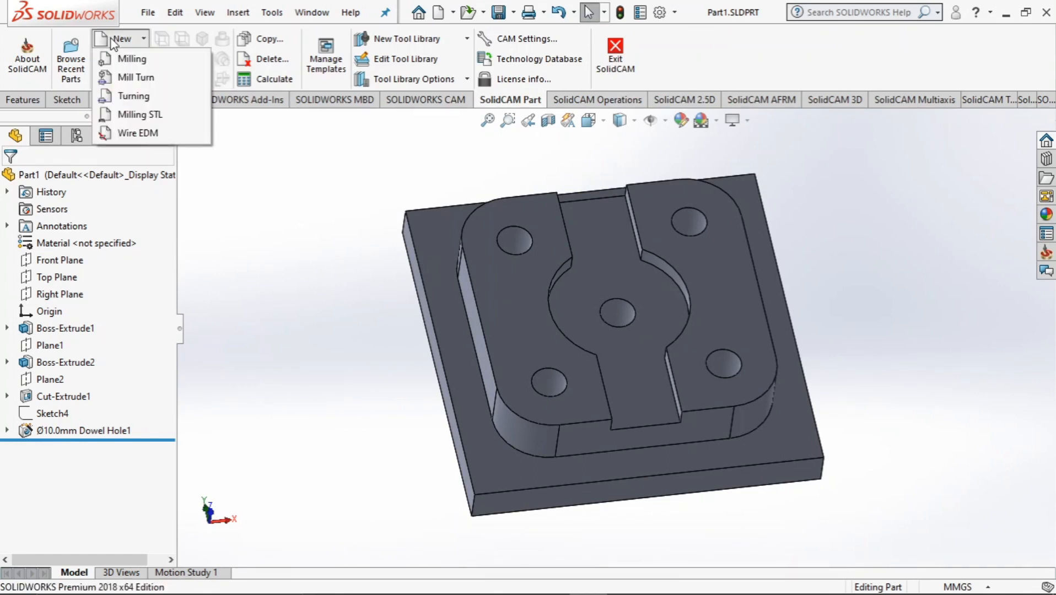
{"action": "left_click", "coordinate": [136, 59]}
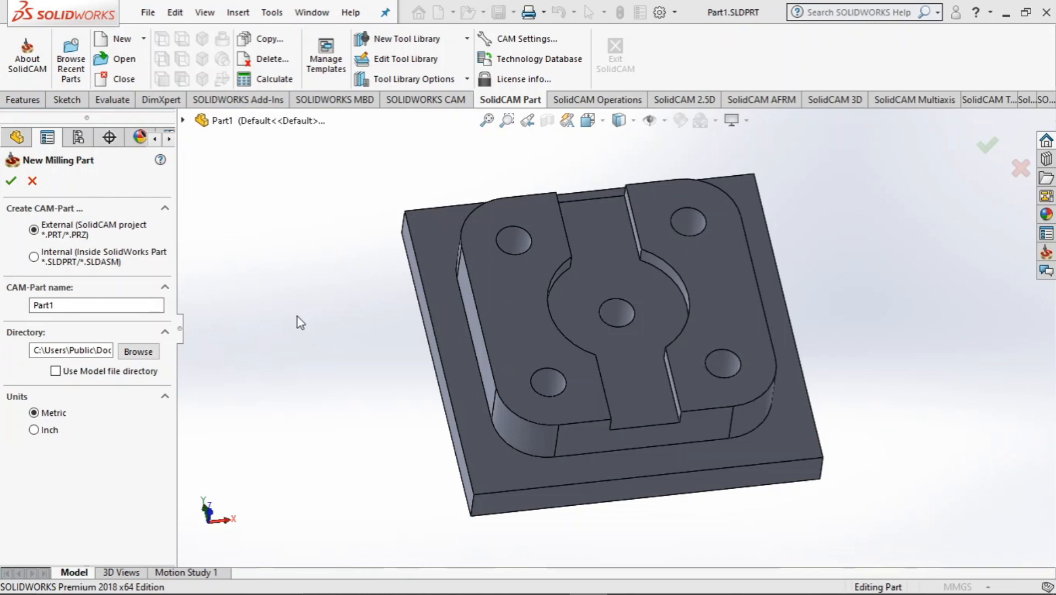
{"action": "middle_click_drag", "start_coordinate": [296, 317], "coordinate": [300, 293]}
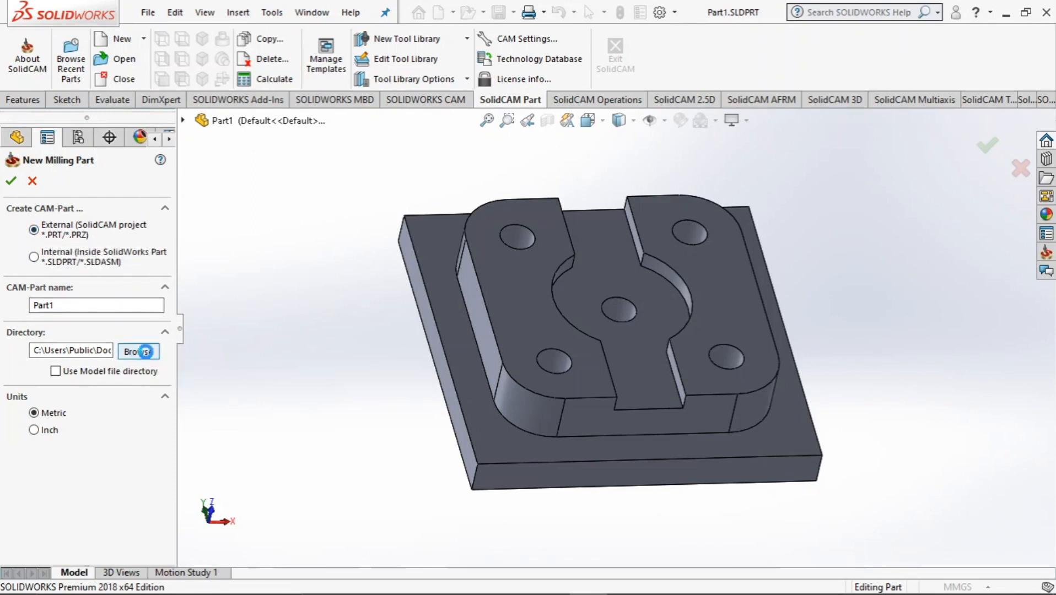
Set the CAM-part directory to the Lab 1 folder inside CMP Labs in the SolidCAM folder on Local Disk (D:).
{"action": "left_click", "coordinate": [146, 355]}
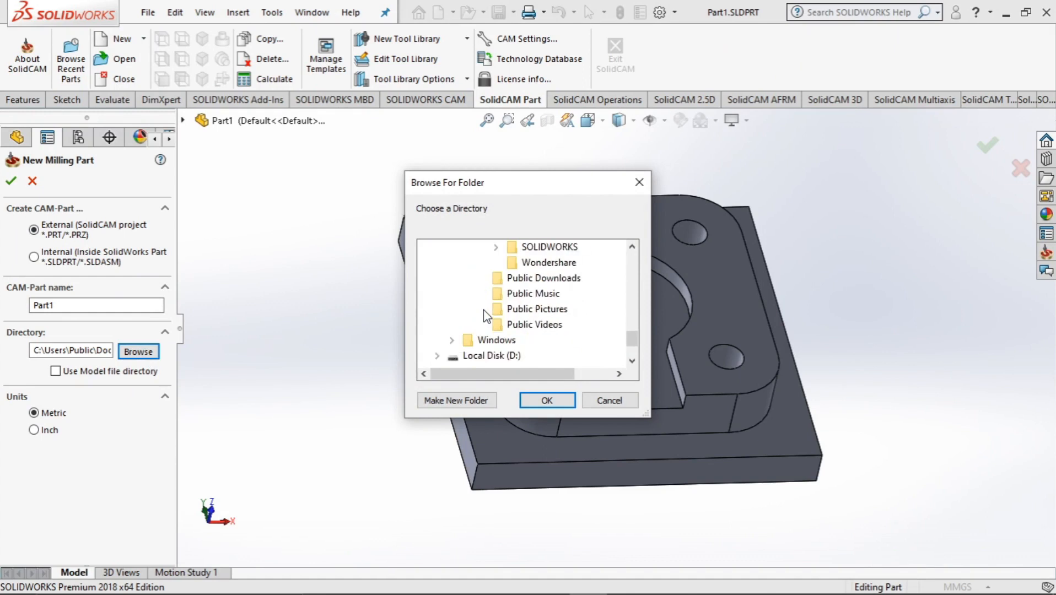
{"action": "scroll", "coordinate": [484, 310], "scroll_direction": "down", "scroll_amount": 2}
{"action": "left_click", "coordinate": [437, 294]}
{"action": "scroll", "coordinate": [494, 322], "scroll_direction": "down", "scroll_amount": 2}
{"action": "scroll", "coordinate": [499, 325], "scroll_direction": "down", "scroll_amount": 5}
{"action": "scroll", "coordinate": [500, 322], "scroll_direction": "up", "scroll_amount": 2}
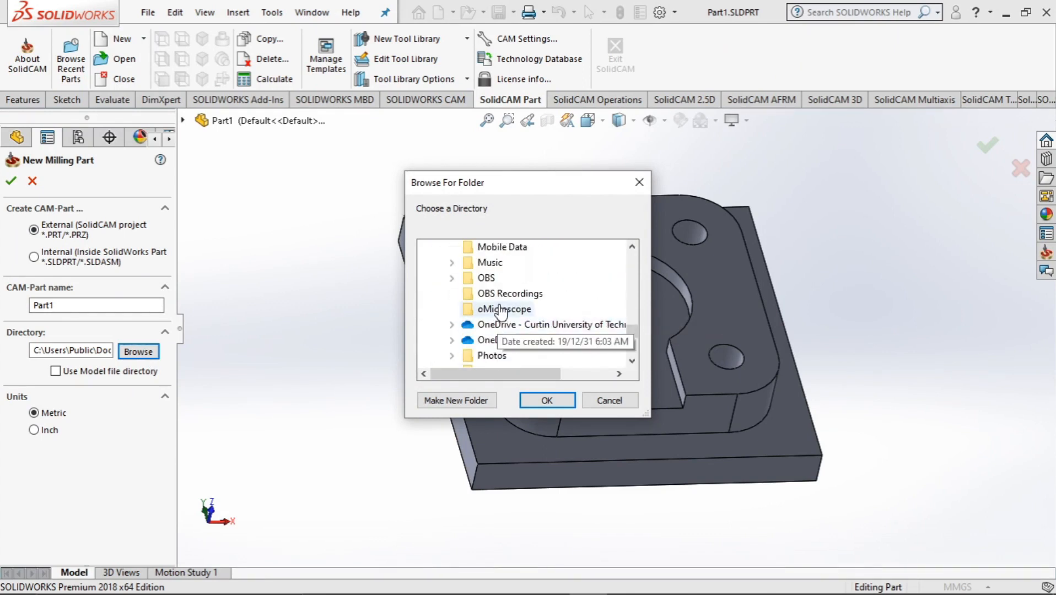
{"action": "scroll", "coordinate": [500, 312], "scroll_direction": "up", "scroll_amount": 5}
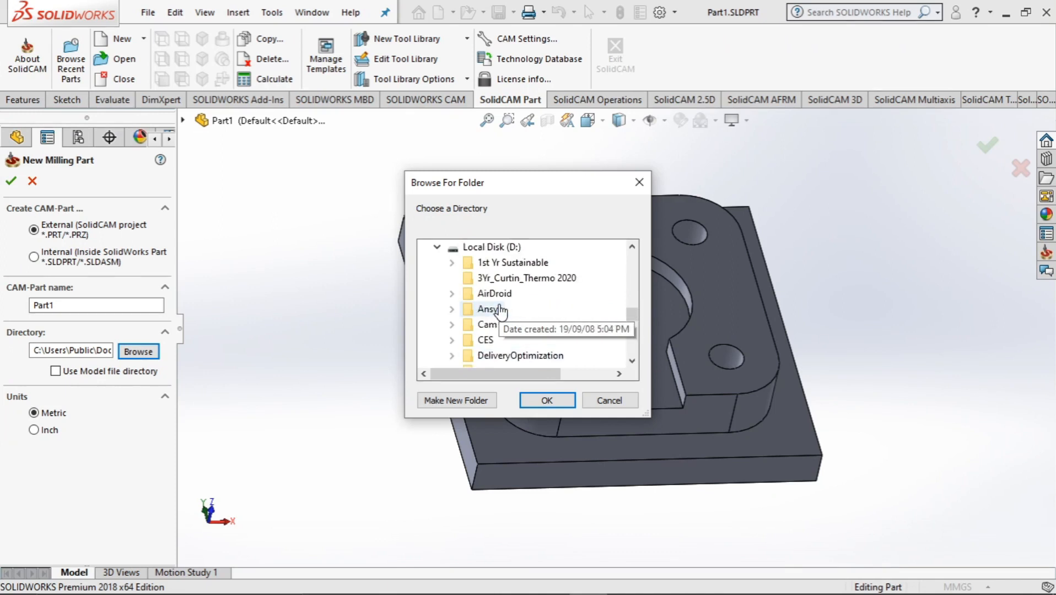
{"action": "scroll", "coordinate": [500, 311], "scroll_direction": "down", "scroll_amount": 5}
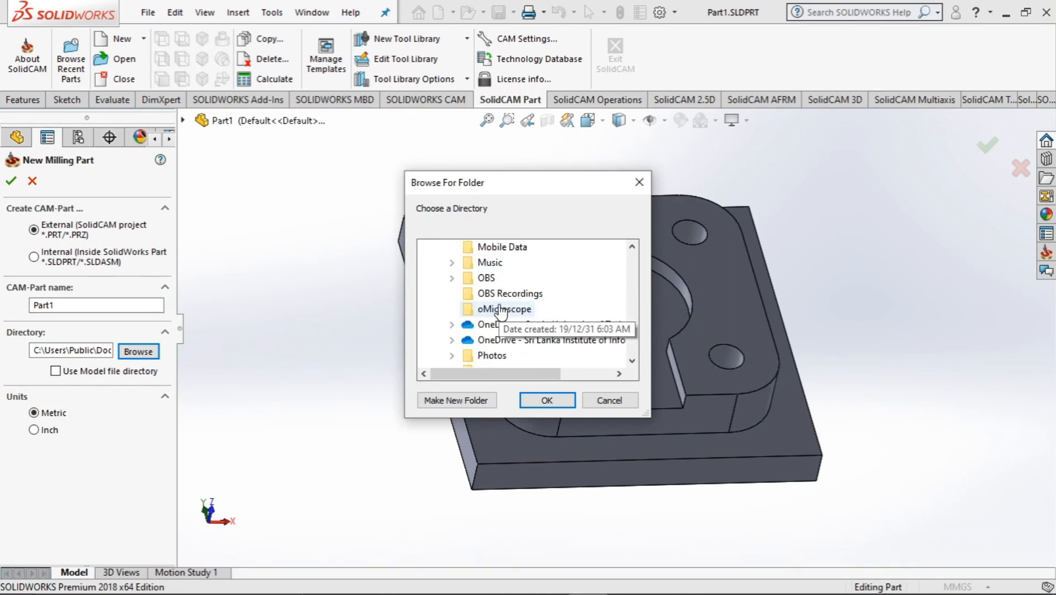
{"action": "scroll", "coordinate": [500, 311], "scroll_direction": "down", "scroll_amount": 2}
{"action": "double_click", "coordinate": [496, 356]}
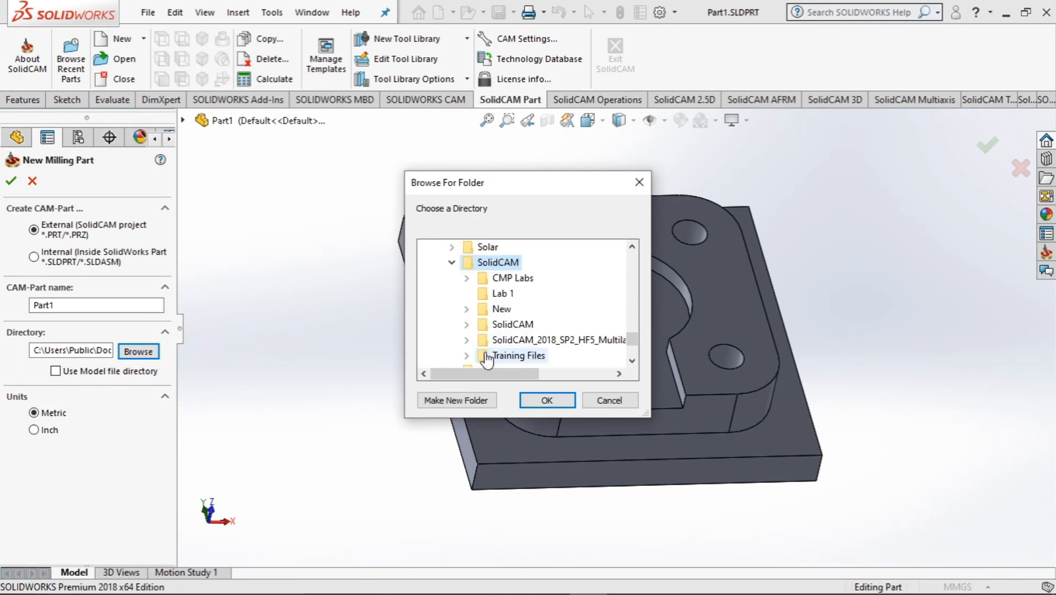
{"action": "double_click", "coordinate": [511, 277]}
{"action": "left_click", "coordinate": [515, 310]}
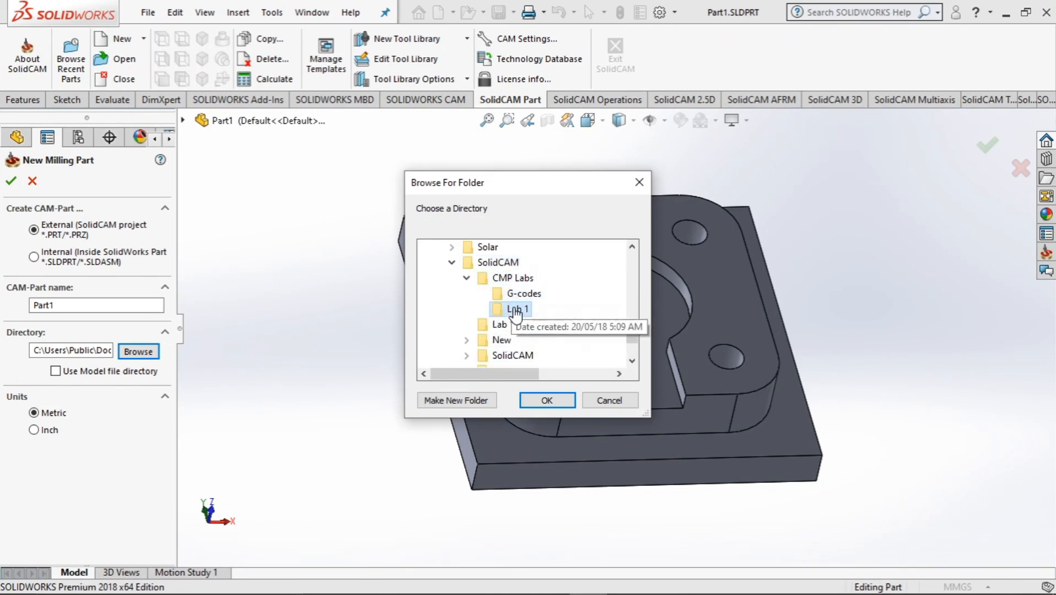
{"action": "left_click", "coordinate": [546, 400]}
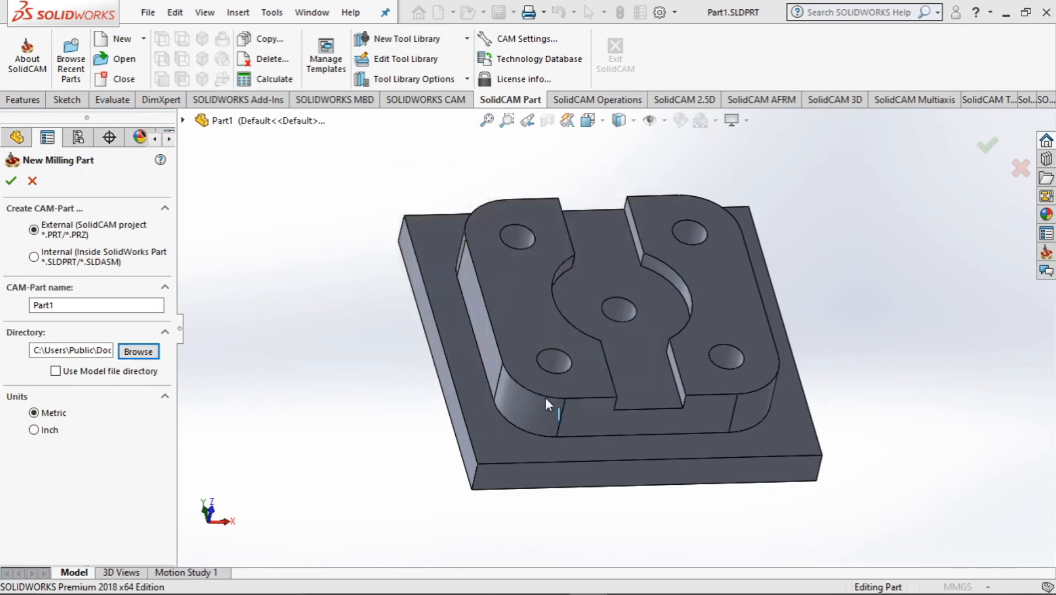
Name the CAM part Top Clamp Plate and choose metric units.
{"action": "left_click", "coordinate": [79, 306]}
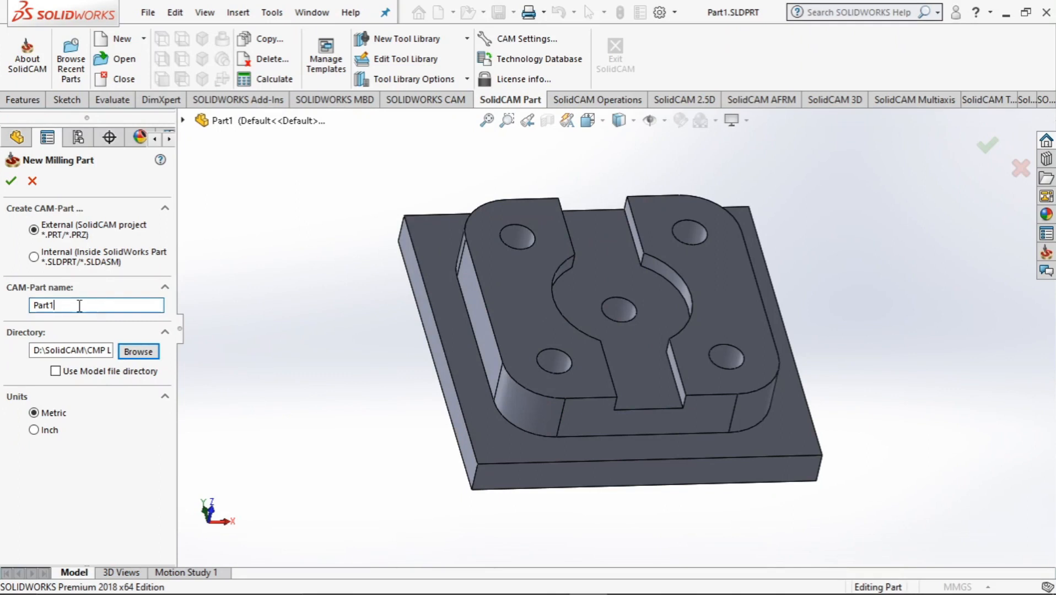
{"action": "type", "text": "Top Clamp Plate"}
{"action": "left_click", "coordinate": [91, 429]}
{"action": "left_click", "coordinate": [43, 413]}
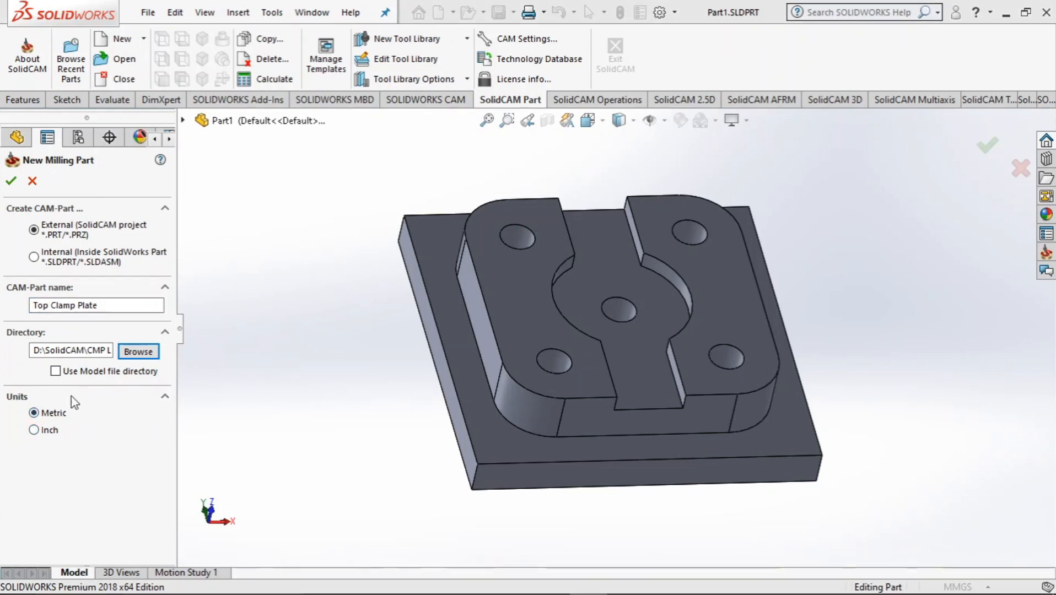
Create the CAM part using the model file directory and choose AWEA1000-FANUC as its CNC machine.
{"action": "left_click", "coordinate": [55, 371]}
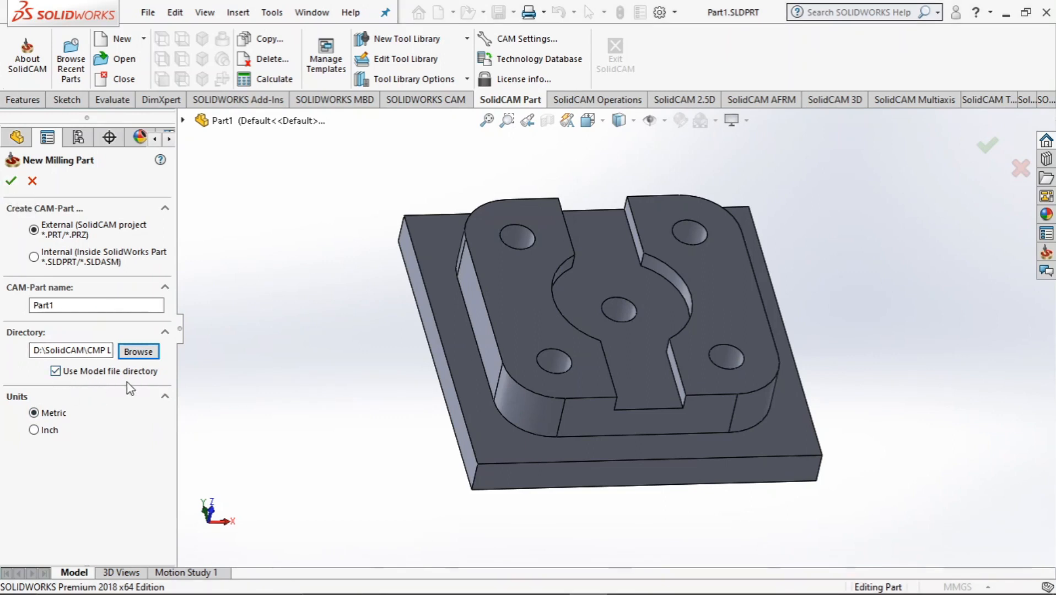
{"action": "left_click", "coordinate": [10, 182]}
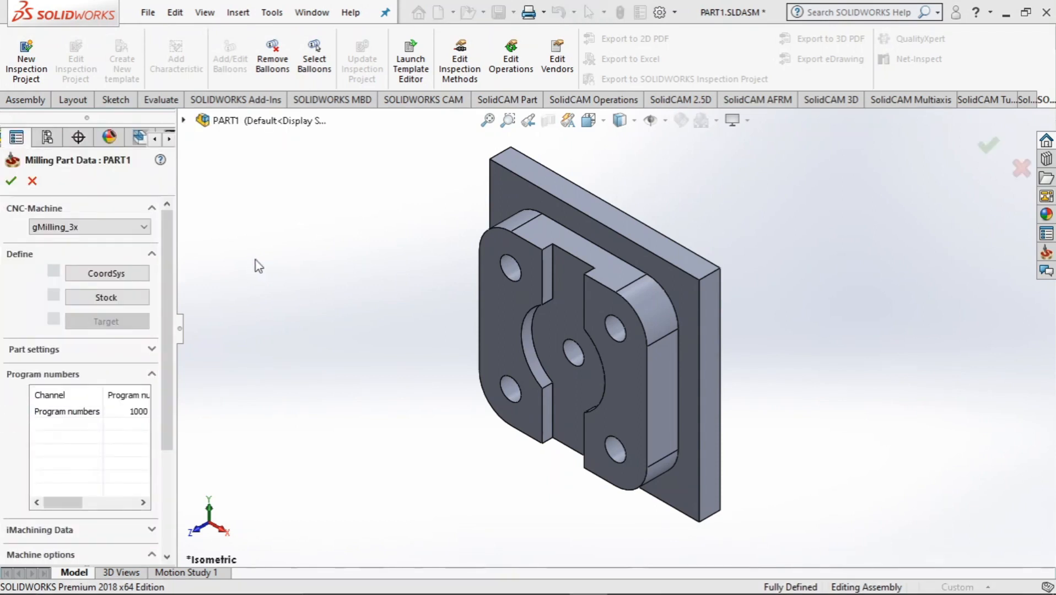
{"action": "left_click", "coordinate": [131, 234]}
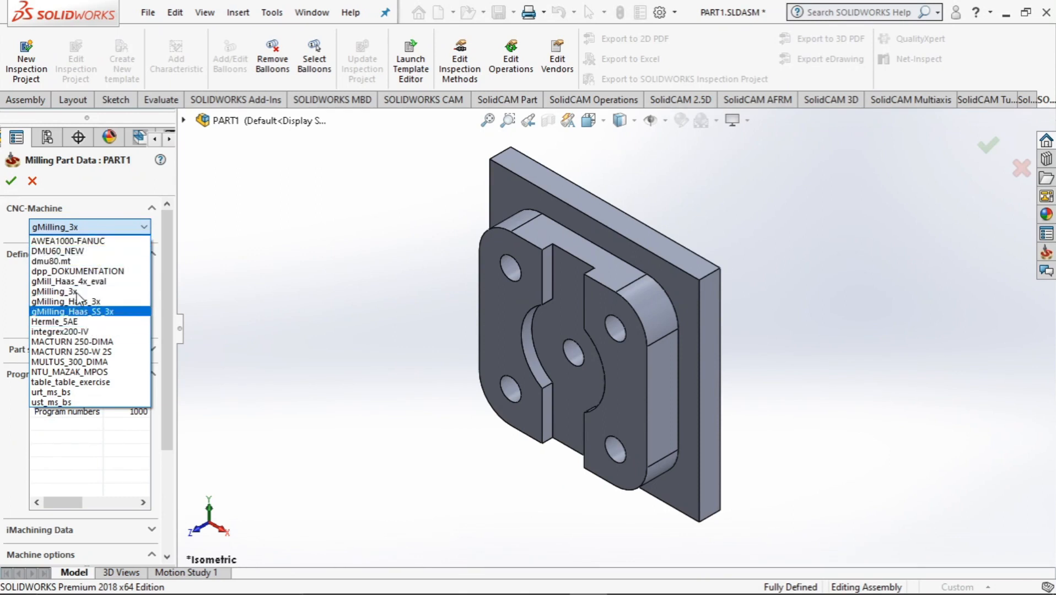
{"action": "left_click", "coordinate": [94, 241]}
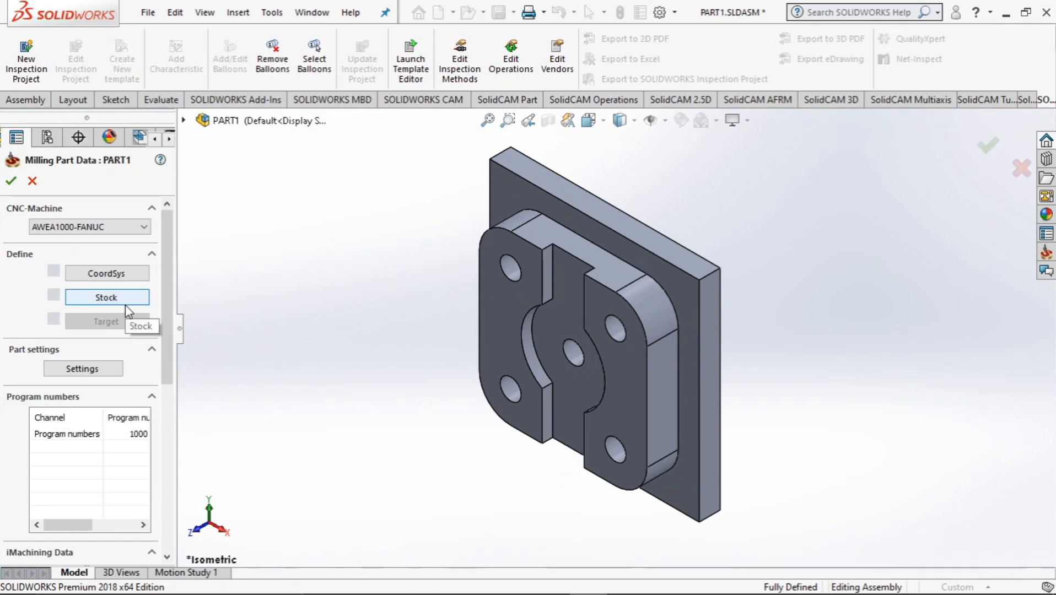
Define machine coordinate system 1 by selecting the clamp plate's upper face, with the origin at the bottom corner of the model box.
{"action": "left_click", "coordinate": [110, 273]}
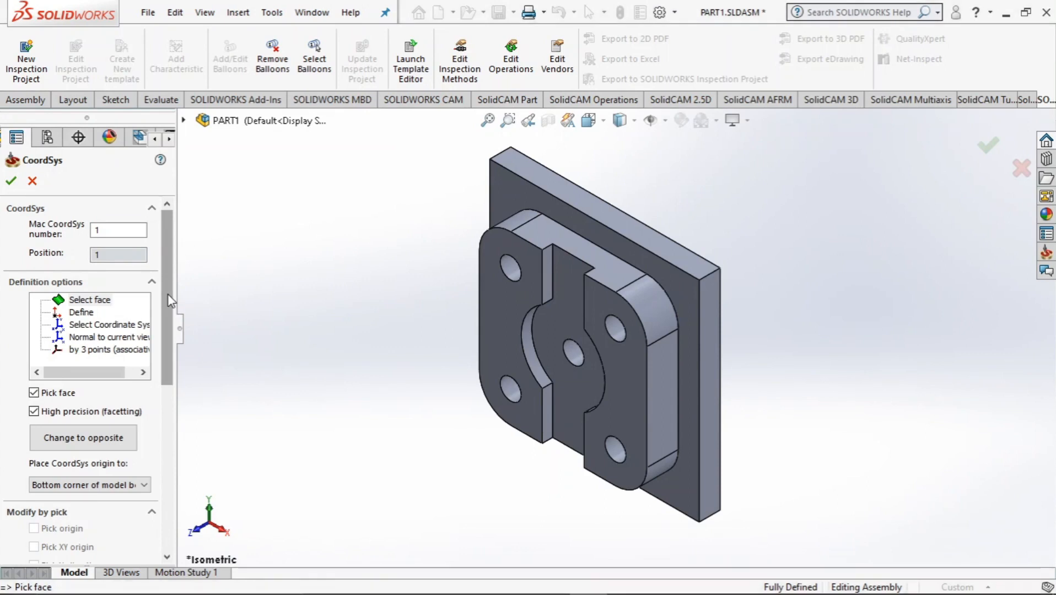
{"action": "scroll", "coordinate": [168, 293], "scroll_direction": "down", "scroll_amount": 1}
{"action": "middle_click_drag", "start_coordinate": [393, 388], "coordinate": [426, 355]}
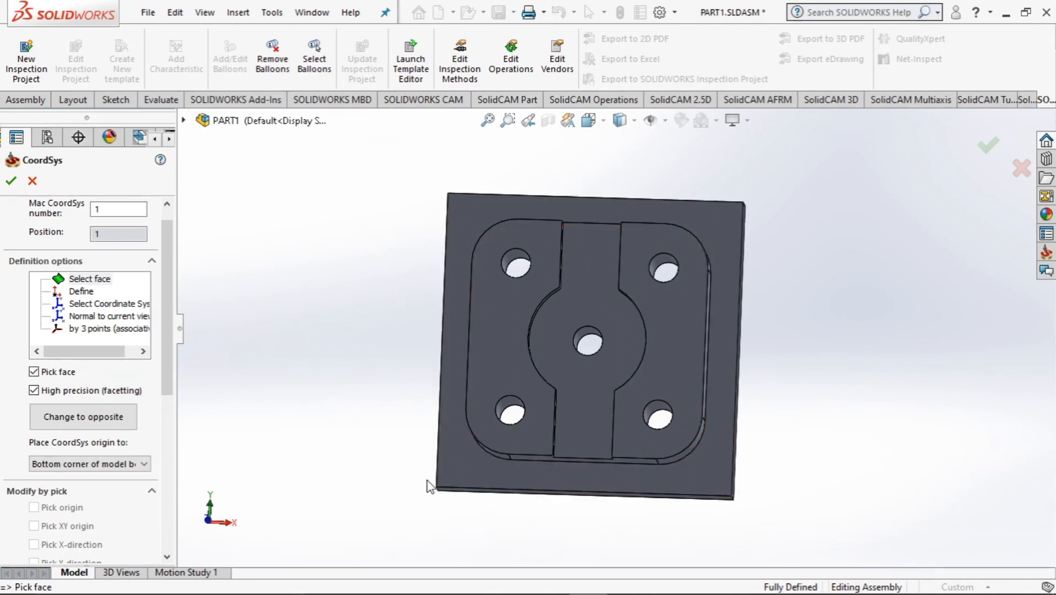
{"action": "middle_click_drag", "start_coordinate": [431, 489], "coordinate": [396, 393]}
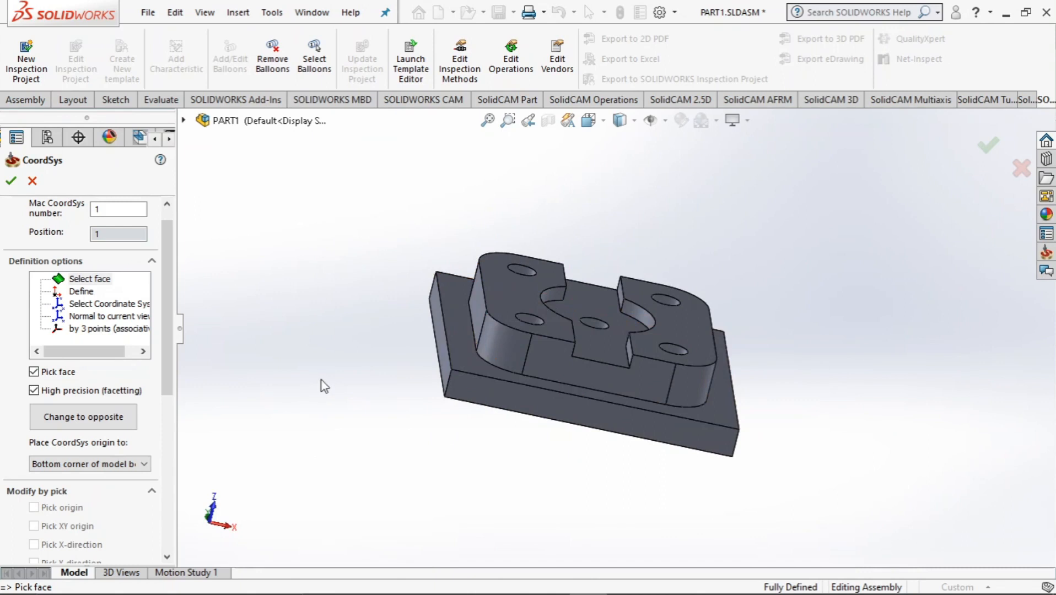
{"action": "middle_click_drag", "start_coordinate": [321, 380], "coordinate": [203, 383]}
{"action": "mouse_move", "coordinate": [168, 359]}
{"action": "left_mouse_down"}
{"action": "mouse_move", "coordinate": [163, 388]}
{"action": "mouse_move", "coordinate": [172, 368]}
{"action": "left_mouse_up"}
{"action": "middle_click_drag", "start_coordinate": [296, 380], "coordinate": [319, 412]}
{"action": "left_click", "coordinate": [536, 347]}
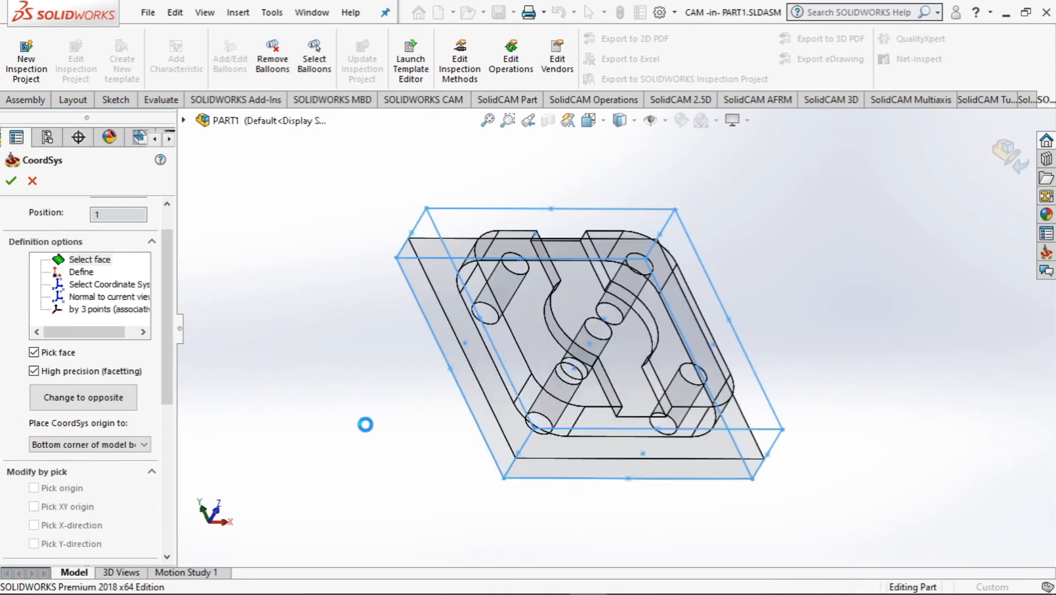
Pick the upper front-left corner of the model's bounding box as the coordinate system origin and check its placement from several angles.
{"action": "mouse_move", "coordinate": [351, 415]}
{"action": "middle_mouse_down"}
{"action": "mouse_move", "coordinate": [353, 309]}
{"action": "mouse_move", "coordinate": [342, 309]}
{"action": "middle_mouse_up"}
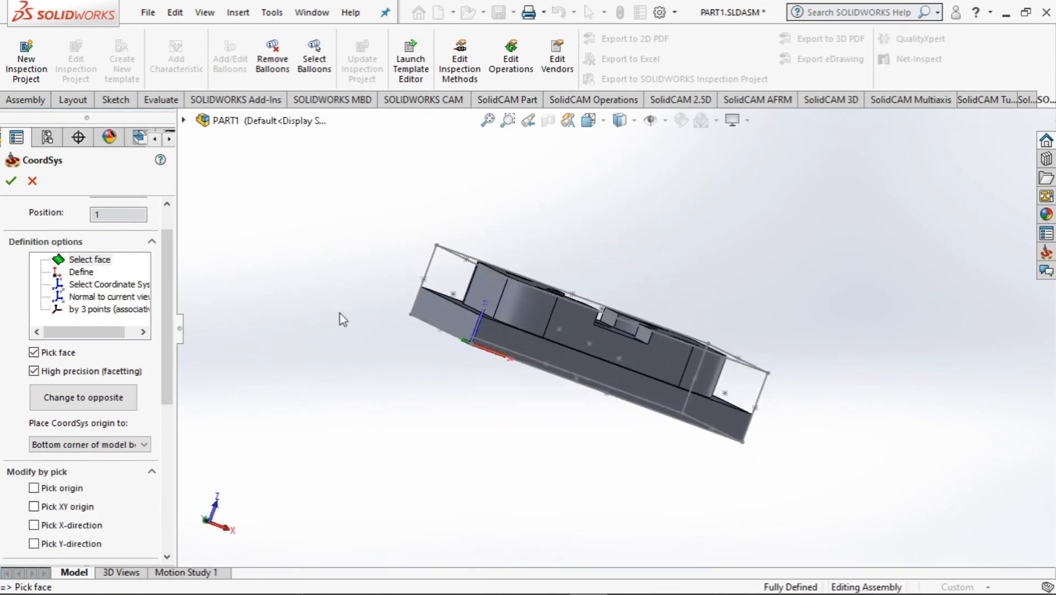
{"action": "key", "text": "space"}
{"action": "left_click", "coordinate": [503, 408]}
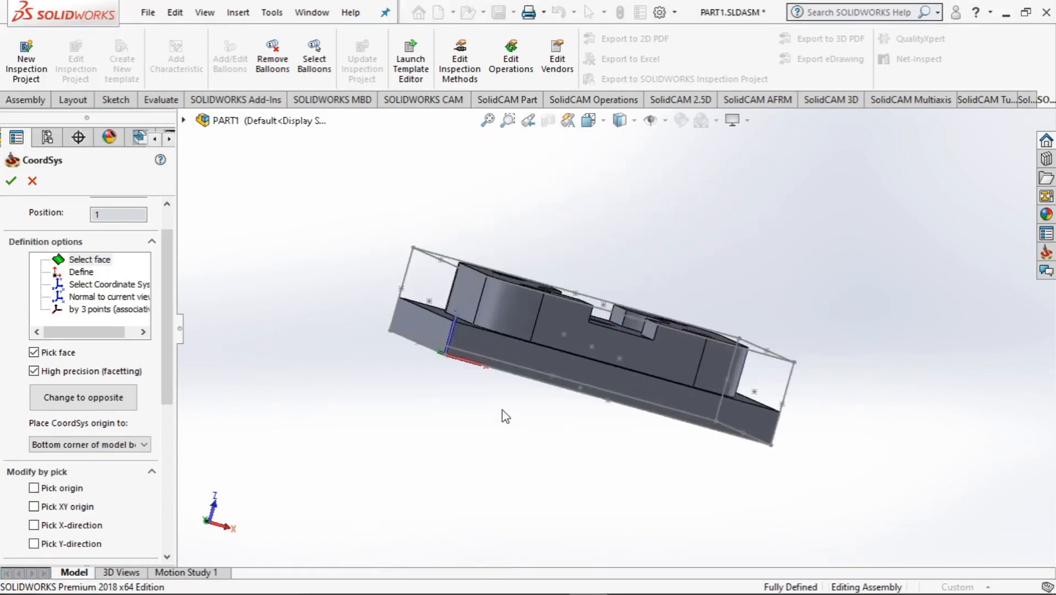
{"action": "middle_click_drag", "start_coordinate": [486, 425], "coordinate": [474, 462]}
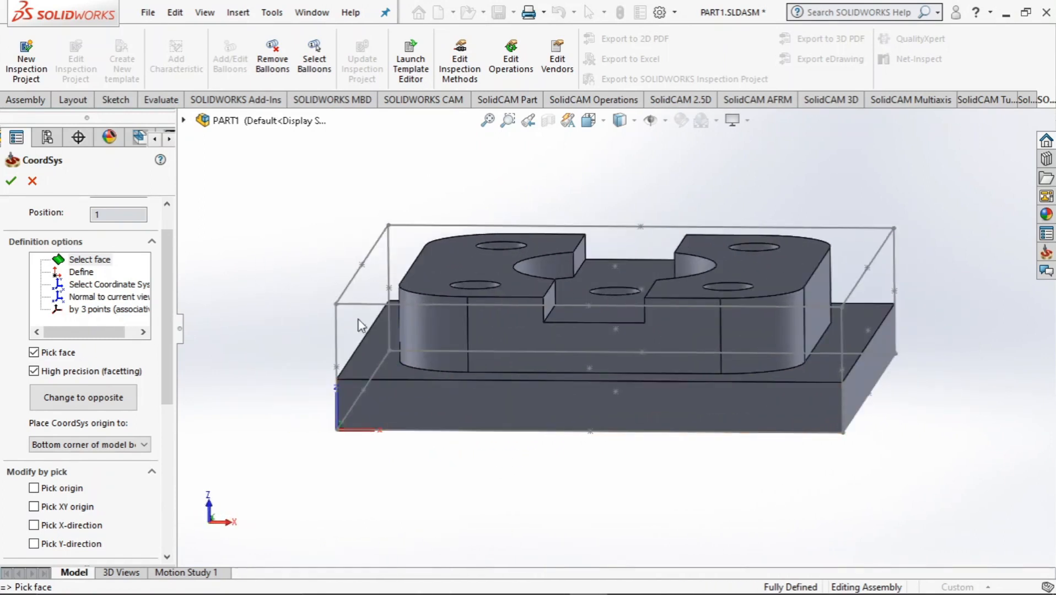
{"action": "left_click_drag", "start_coordinate": [164, 365], "coordinate": [167, 450]}
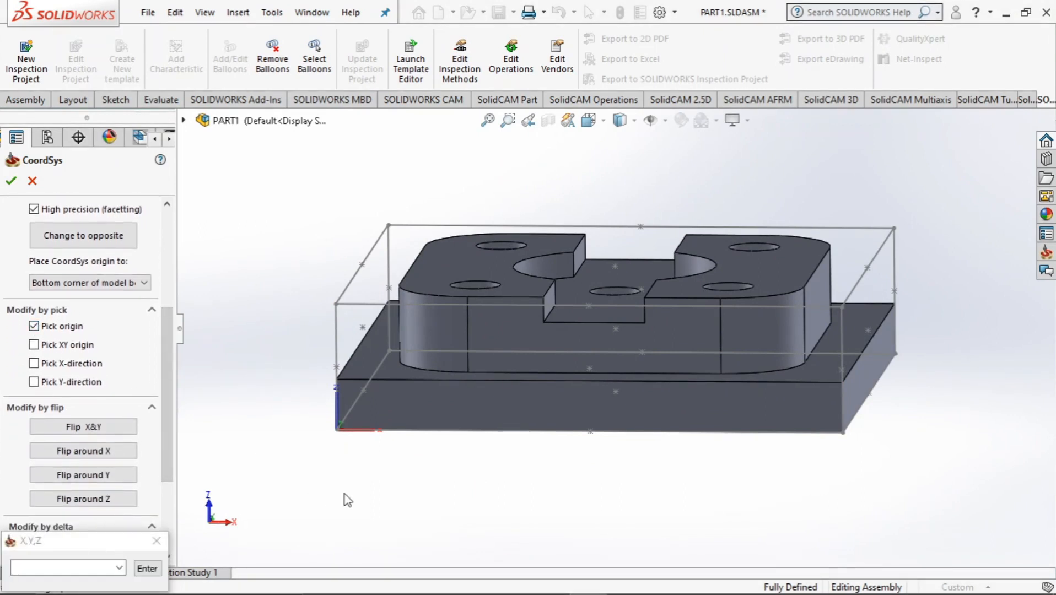
{"action": "left_click", "coordinate": [337, 305]}
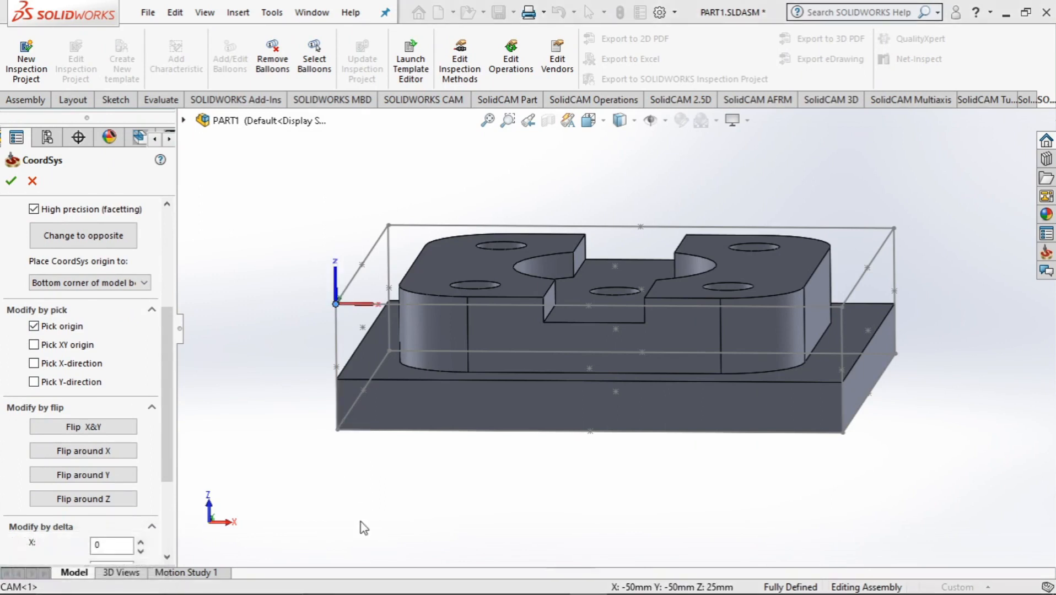
{"action": "middle_click_drag", "start_coordinate": [363, 528], "coordinate": [384, 536]}
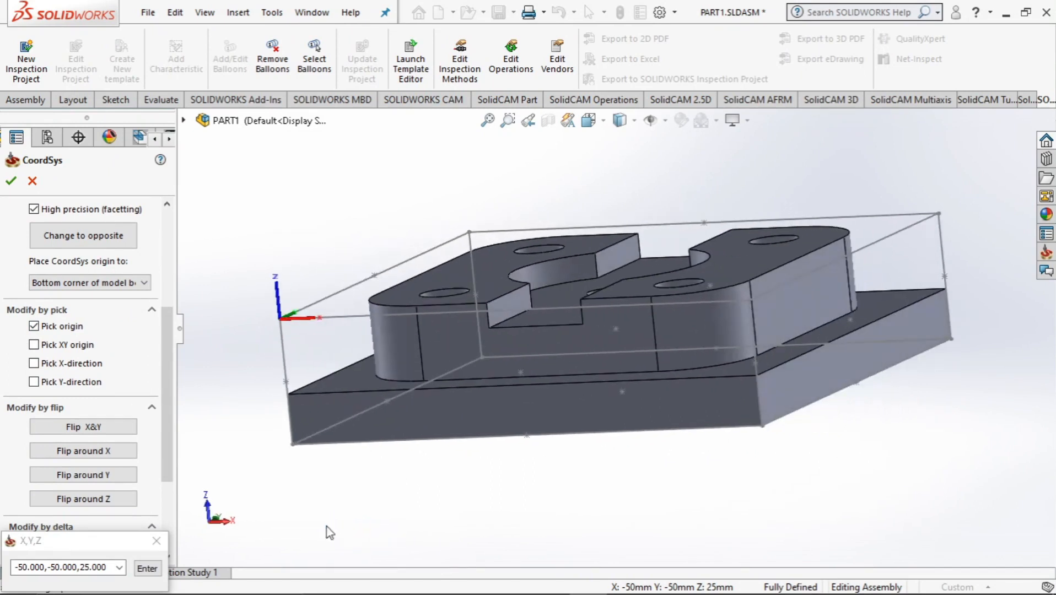
{"action": "middle_click_drag", "start_coordinate": [293, 342], "coordinate": [349, 325], "text": "ctrl"}
{"action": "scroll", "coordinate": [358, 328], "scroll_direction": "down", "scroll_amount": 6}
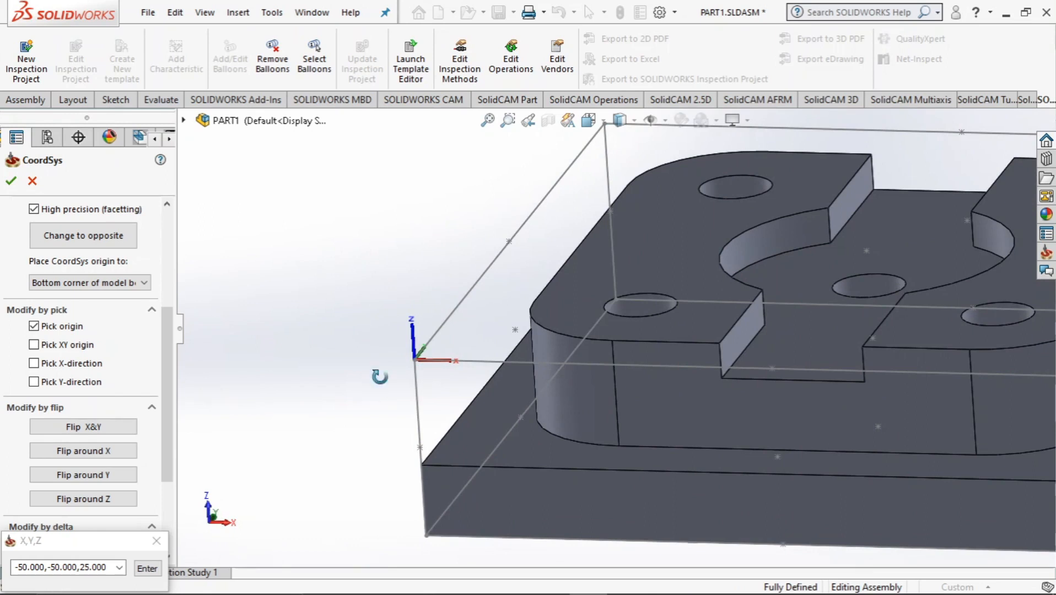
{"action": "middle_click_drag", "start_coordinate": [380, 377], "coordinate": [408, 353]}
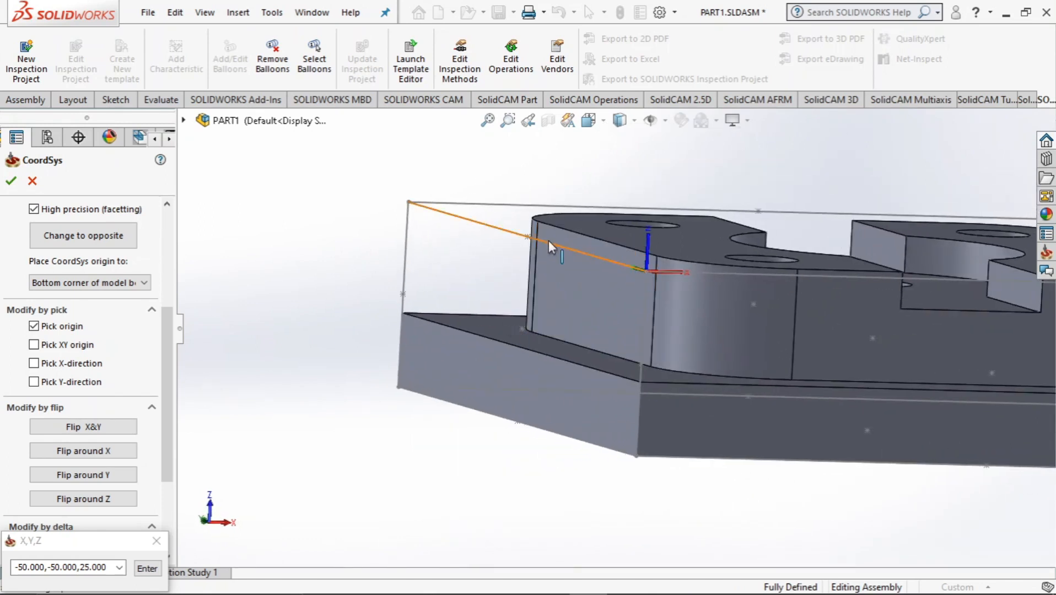
{"action": "middle_click_drag", "start_coordinate": [496, 480], "coordinate": [393, 517]}
Accept the coordinate system with its default level data and close the CoordSys Manager.
{"action": "left_click", "coordinate": [158, 538]}
{"action": "left_click_drag", "start_coordinate": [170, 470], "coordinate": [174, 559]}
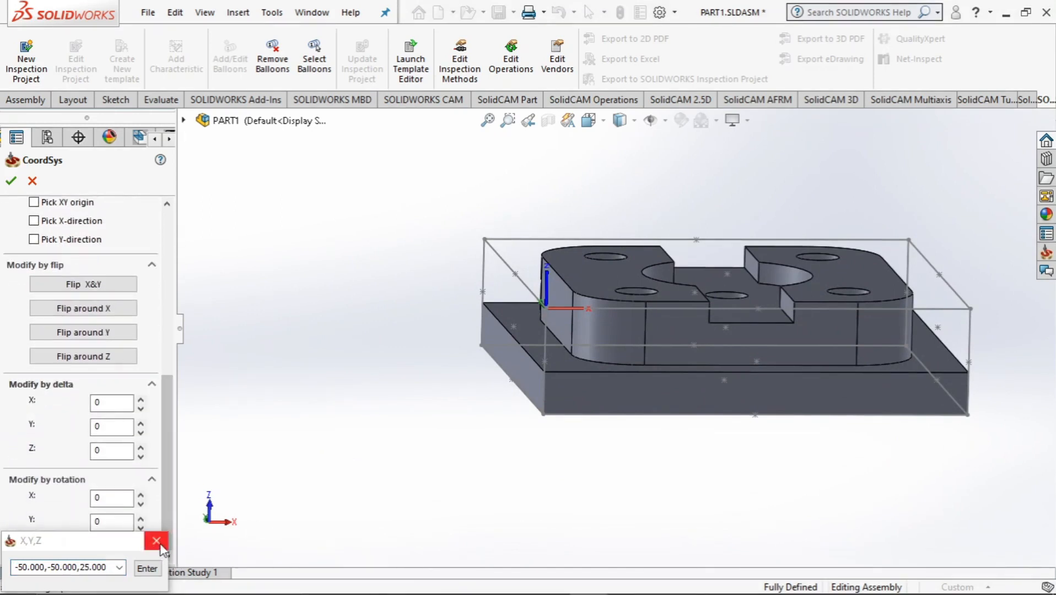
{"action": "left_click", "coordinate": [12, 187]}
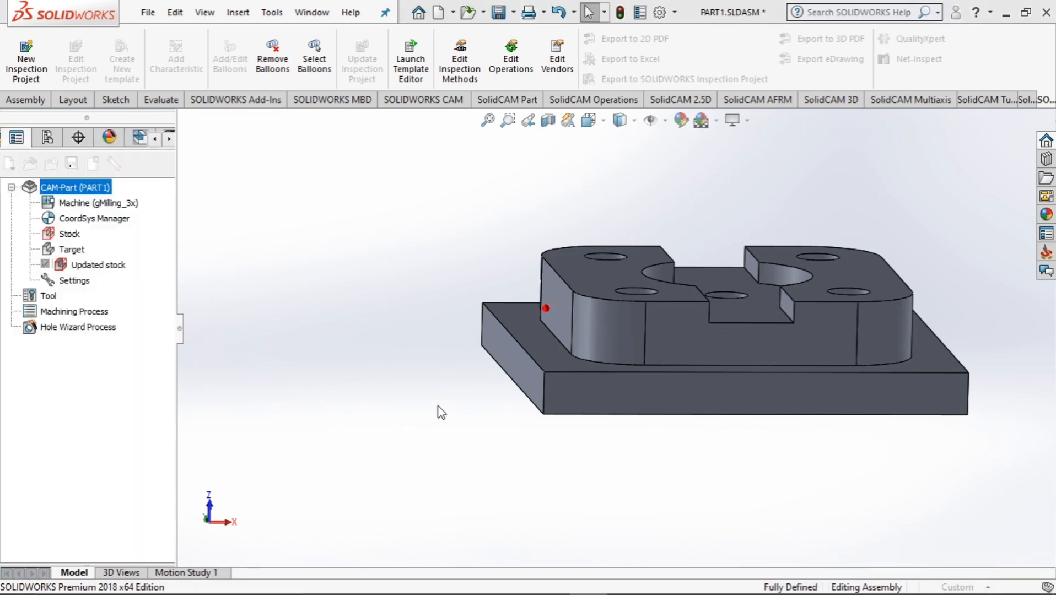
{"action": "middle_click_drag", "start_coordinate": [441, 412], "coordinate": [399, 405]}
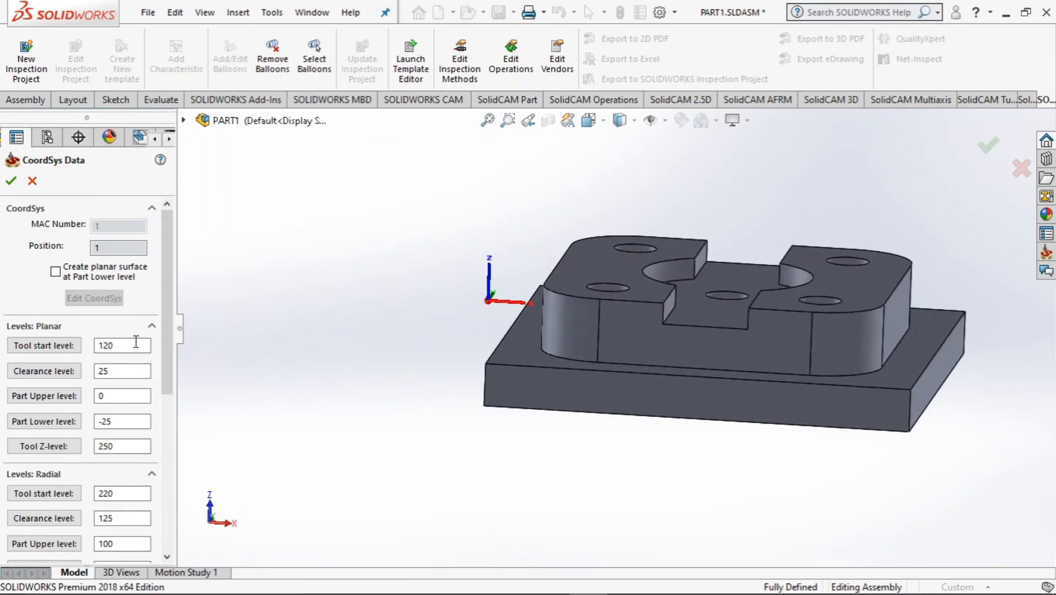
{"action": "left_click", "coordinate": [13, 181]}
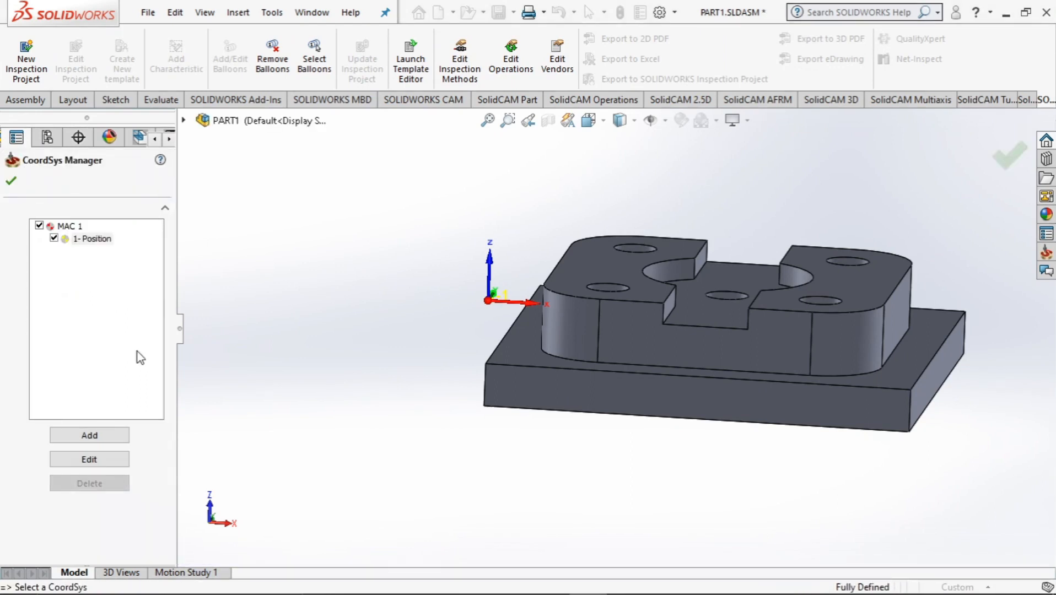
{"action": "left_click", "coordinate": [11, 181]}
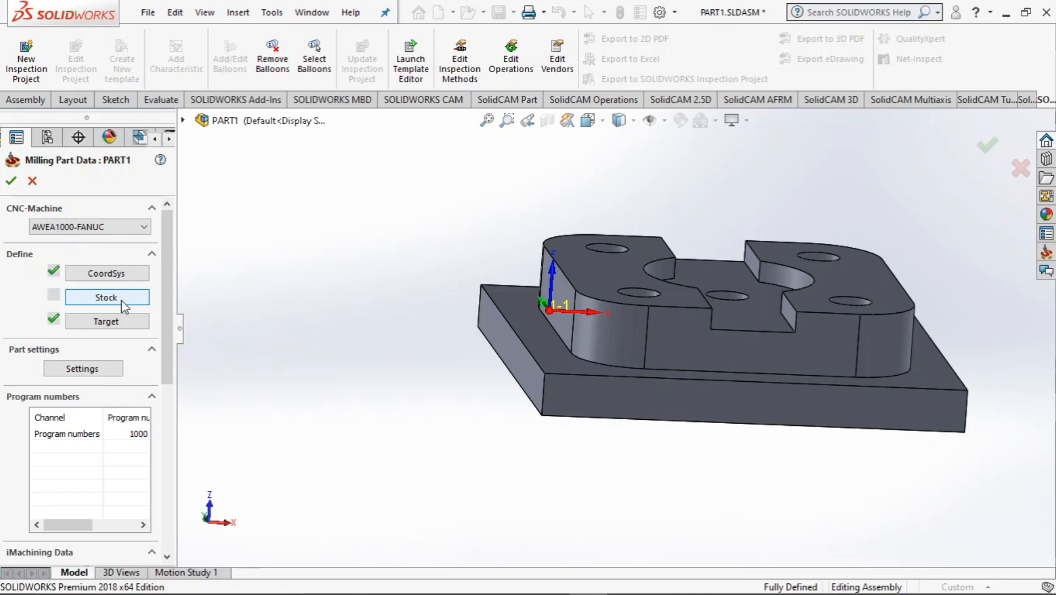
Define the stock as a box relative to the model, using the clamp plate solid.
{"action": "left_click", "coordinate": [121, 300]}
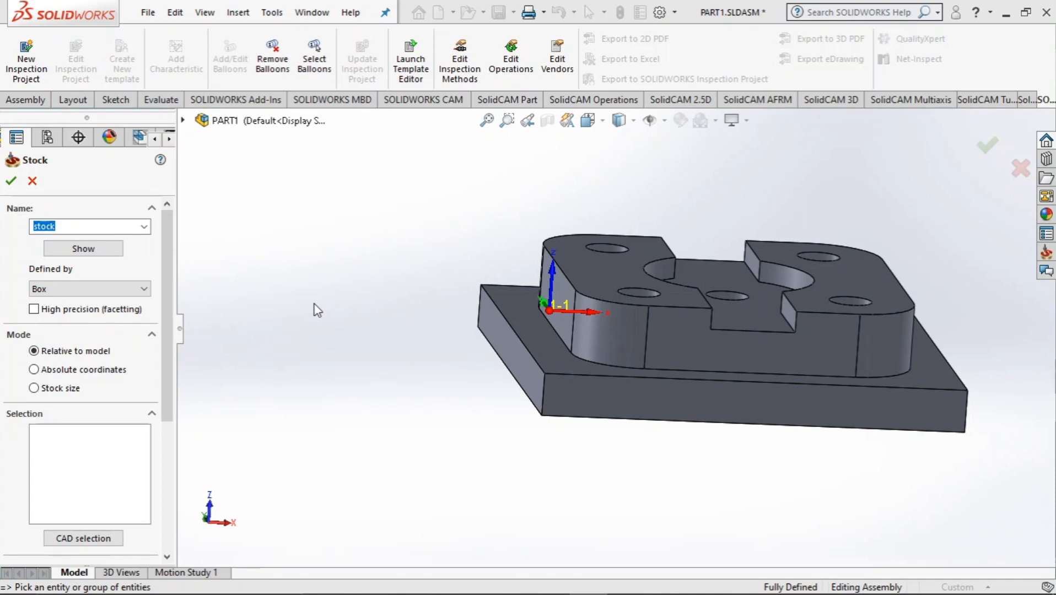
{"action": "middle_click_drag", "start_coordinate": [285, 408], "coordinate": [270, 376]}
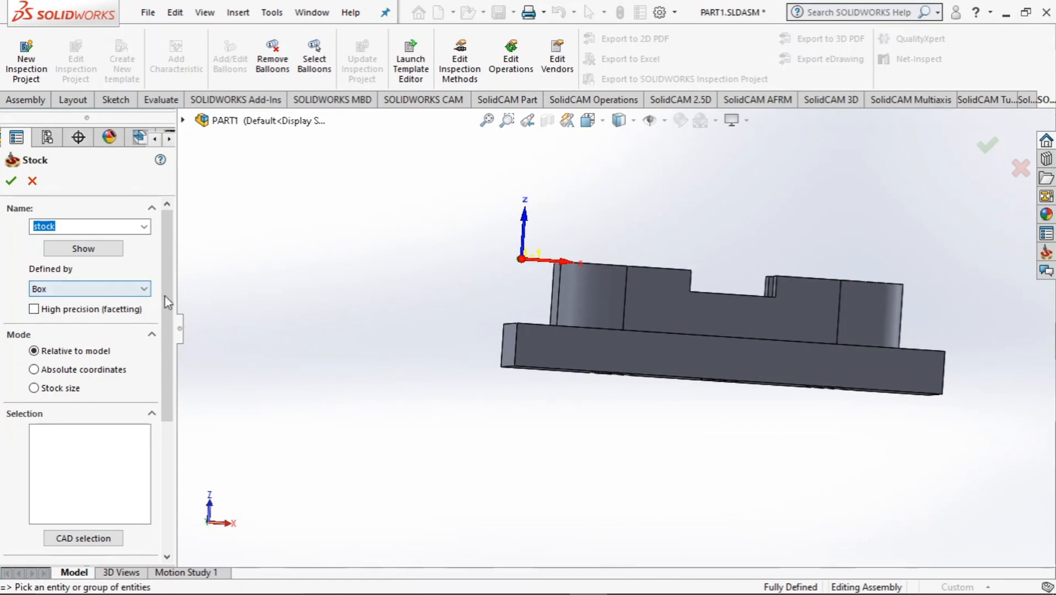
{"action": "scroll", "coordinate": [171, 306], "scroll_direction": "down", "scroll_amount": 2}
{"action": "scroll", "coordinate": [166, 299], "scroll_direction": "up", "scroll_amount": 2}
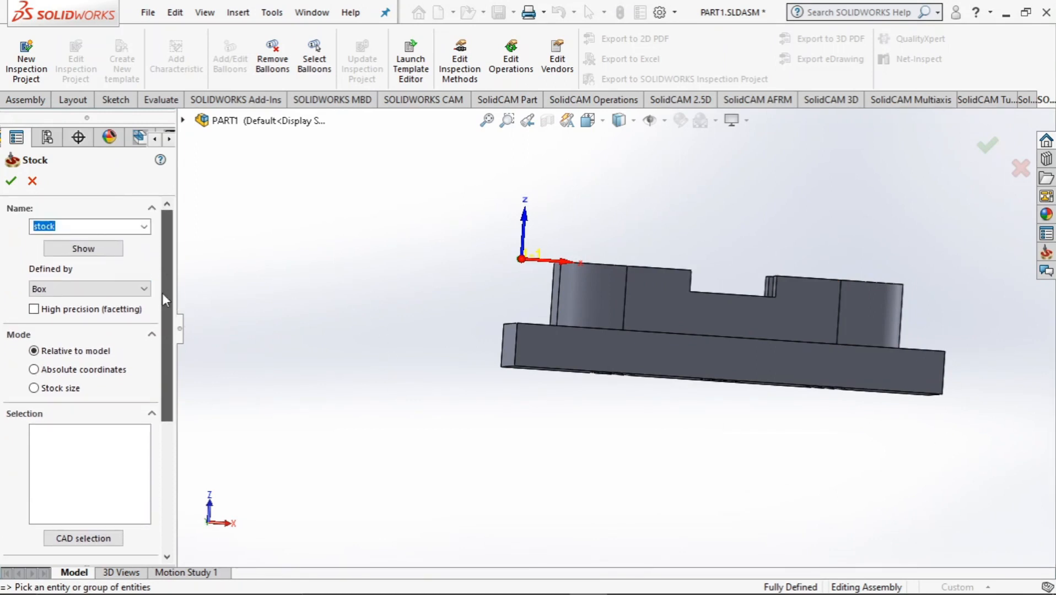
{"action": "left_click", "coordinate": [114, 288]}
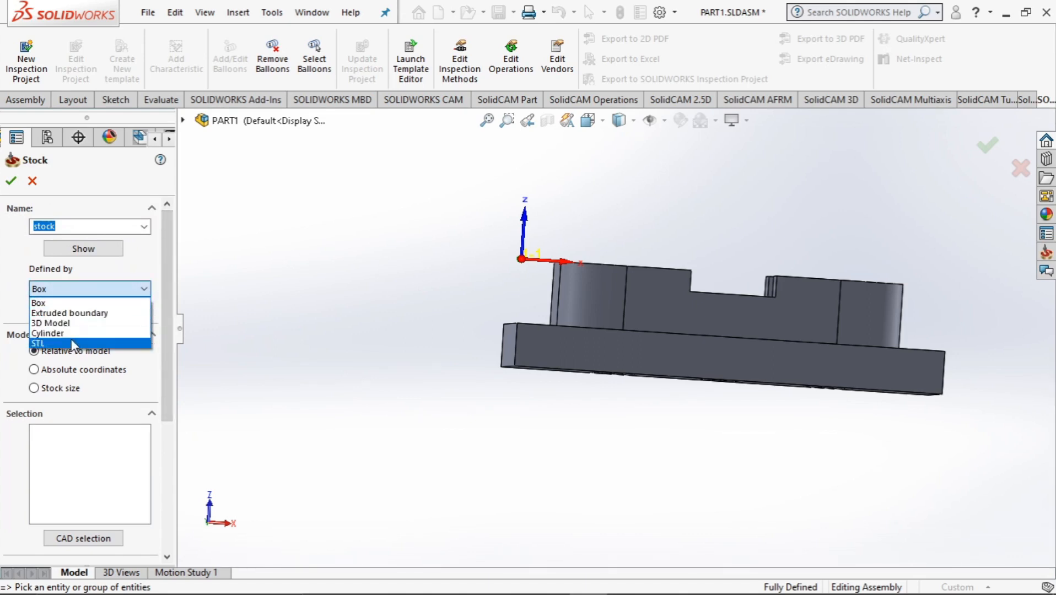
{"action": "left_click", "coordinate": [66, 305]}
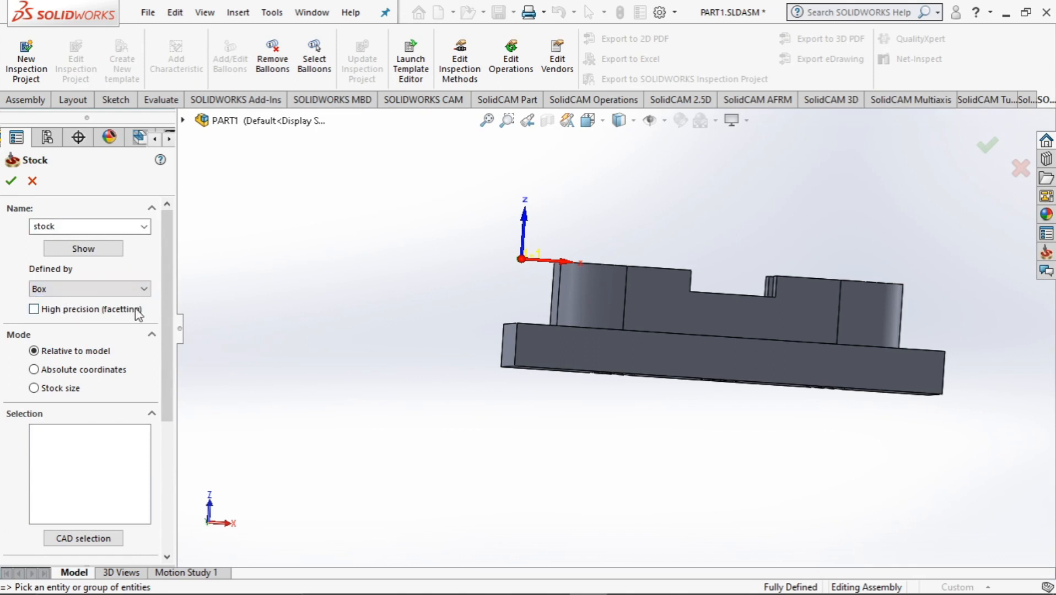
{"action": "scroll", "coordinate": [169, 381], "scroll_direction": "down", "scroll_amount": 2}
{"action": "scroll", "coordinate": [166, 381], "scroll_direction": "down", "scroll_amount": 3}
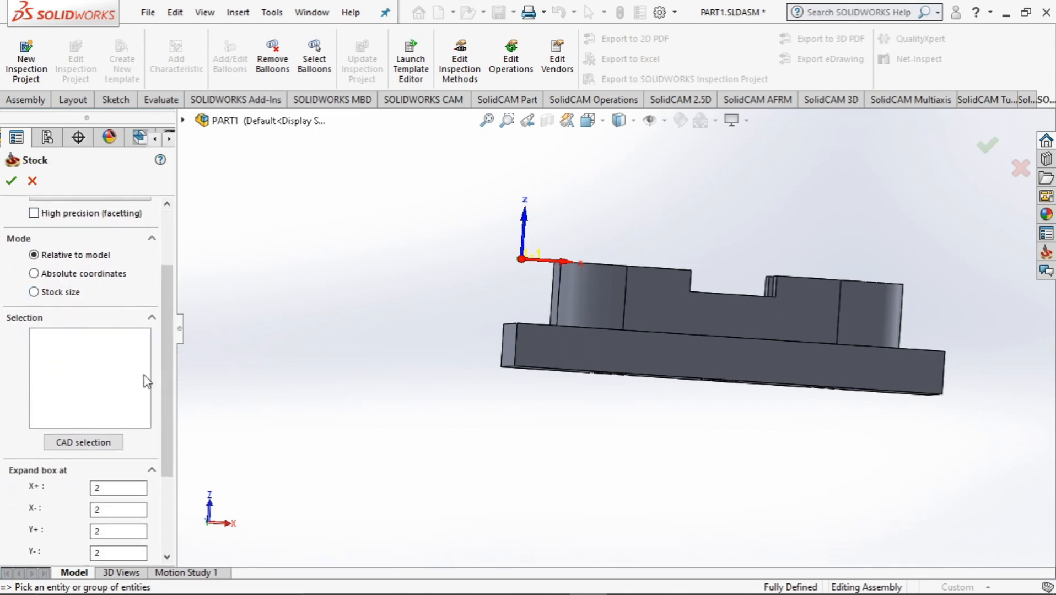
{"action": "scroll", "coordinate": [149, 441], "scroll_direction": "down", "scroll_amount": 3}
{"action": "middle_click_drag", "start_coordinate": [234, 392], "coordinate": [255, 451]}
{"action": "left_click", "coordinate": [620, 295]}
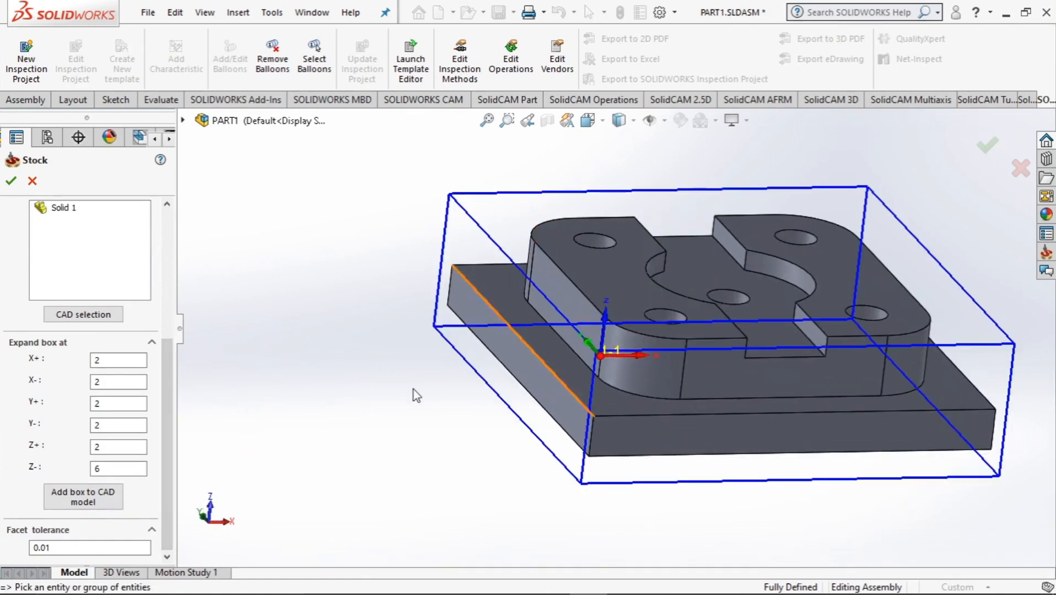
Go through the stock box expansion values for the positive and negative X, Y and Z directions.
{"action": "middle_click_drag", "start_coordinate": [372, 406], "coordinate": [323, 356]}
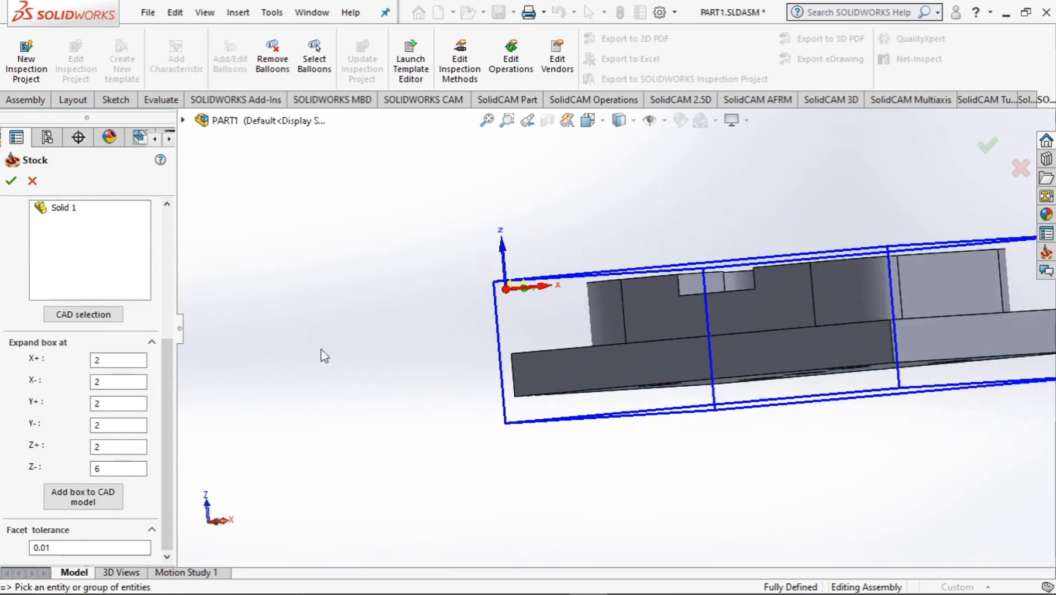
{"action": "left_click", "coordinate": [100, 361]}
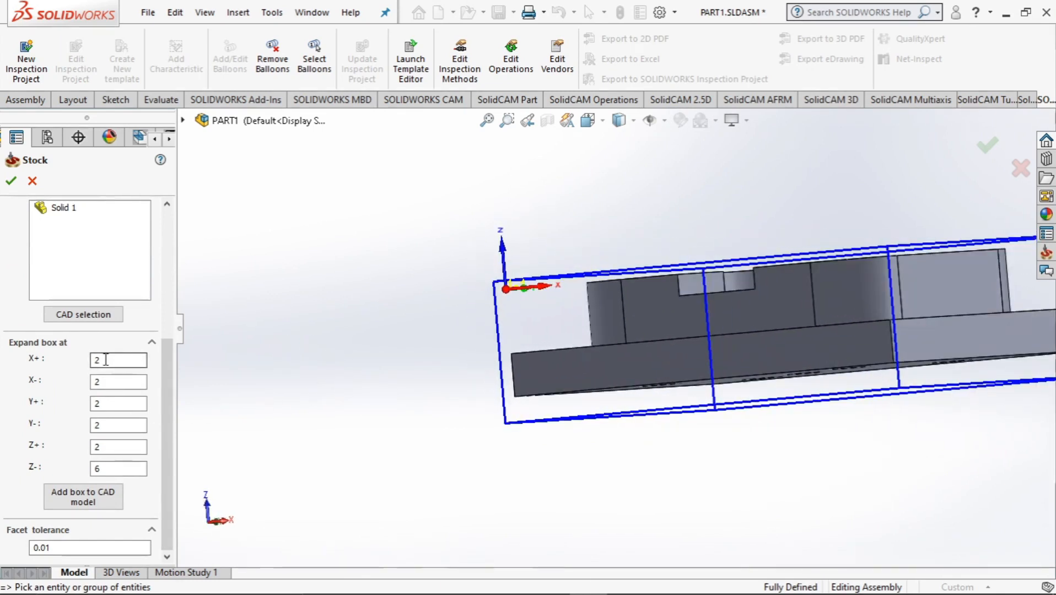
{"action": "left_click", "coordinate": [111, 382]}
{"action": "left_click", "coordinate": [110, 403]}
{"action": "left_click", "coordinate": [111, 425]}
{"action": "left_click", "coordinate": [110, 447]}
{"action": "left_click", "coordinate": [111, 465]}
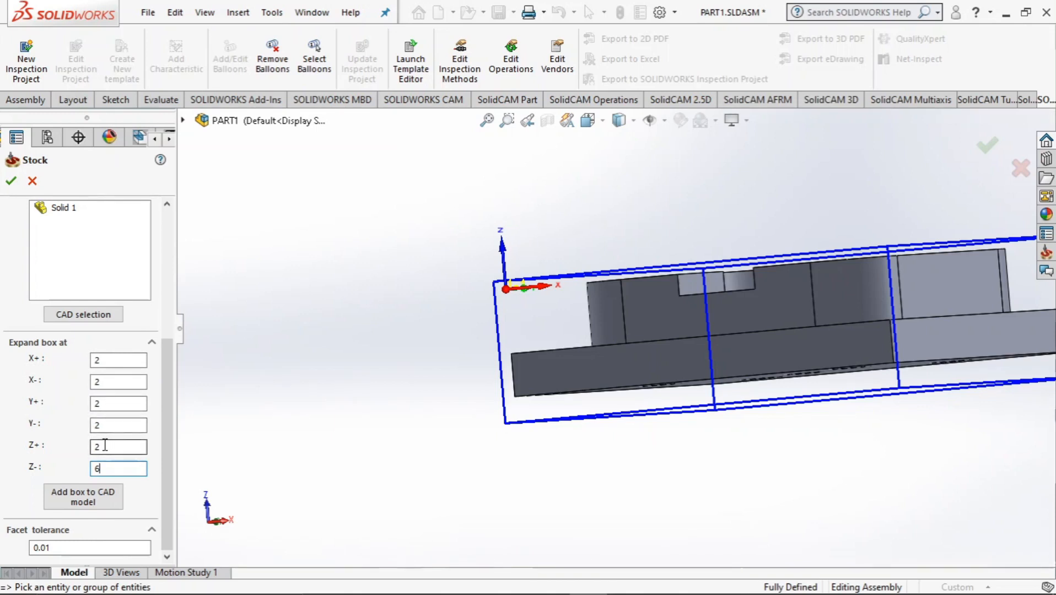
Examine the stock allowance around the clamp plate in straight-on front and side views and from an angle.
{"action": "mouse_move", "coordinate": [334, 403]}
{"action": "middle_mouse_down"}
{"action": "mouse_move", "coordinate": [366, 403]}
{"action": "mouse_move", "coordinate": [346, 408]}
{"action": "middle_mouse_up"}
{"action": "key", "text": "space"}
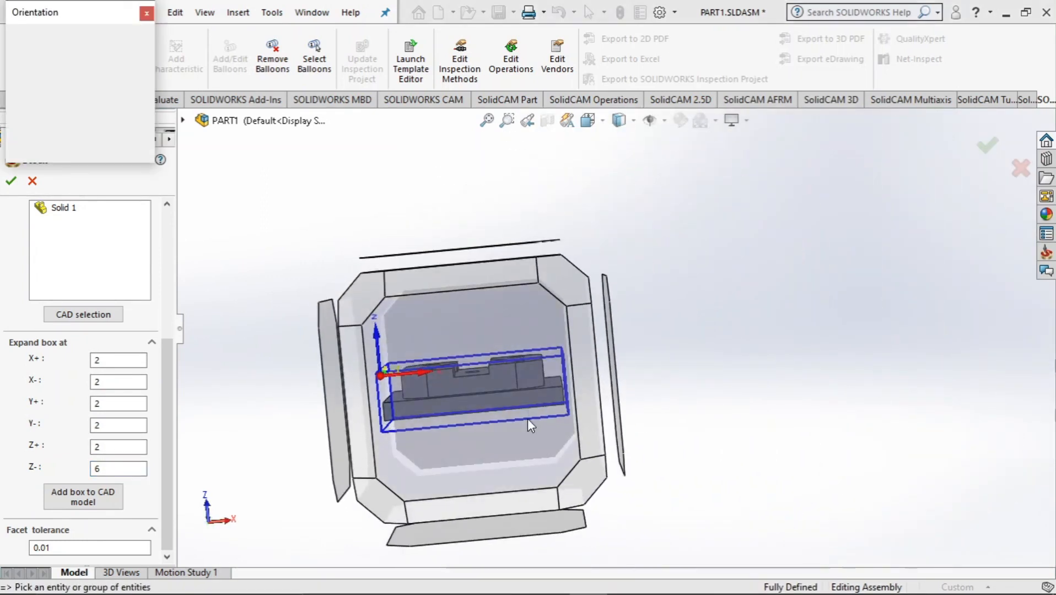
{"action": "left_click", "coordinate": [529, 416]}
{"action": "middle_click_drag", "start_coordinate": [462, 465], "coordinate": [454, 433]}
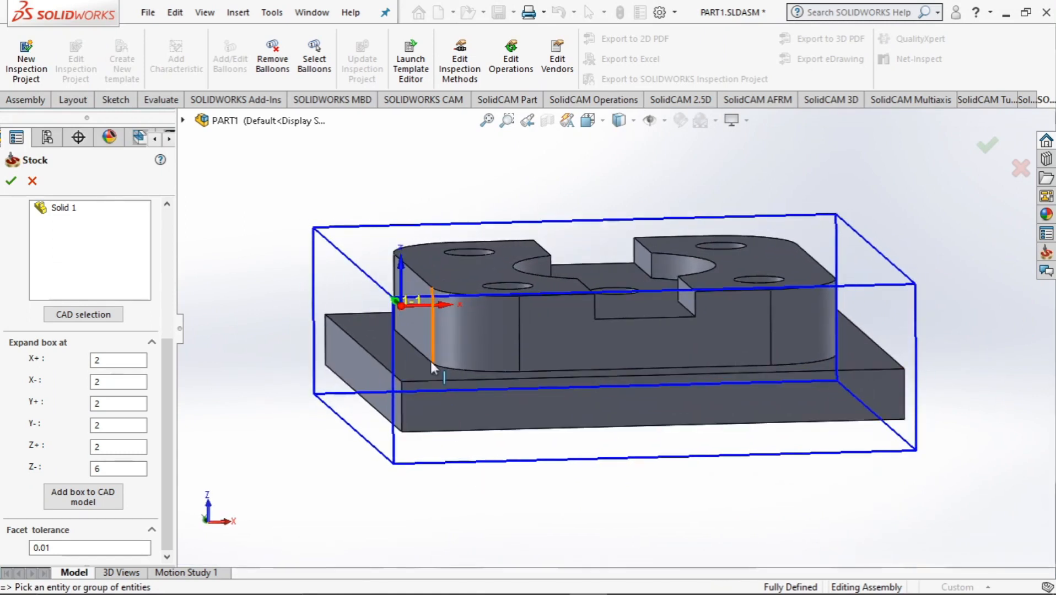
{"action": "middle_click_drag", "start_coordinate": [430, 362], "coordinate": [517, 473]}
{"action": "key", "text": "space"}
{"action": "left_click", "coordinate": [518, 410]}
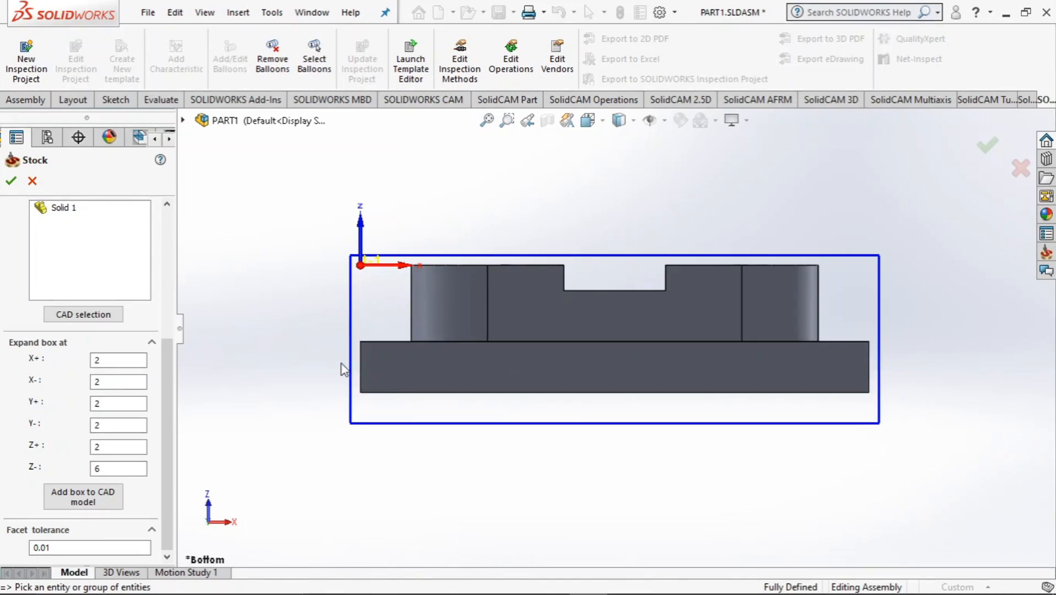
{"action": "middle_click_drag", "start_coordinate": [474, 407], "coordinate": [455, 423]}
{"action": "key", "text": "space"}
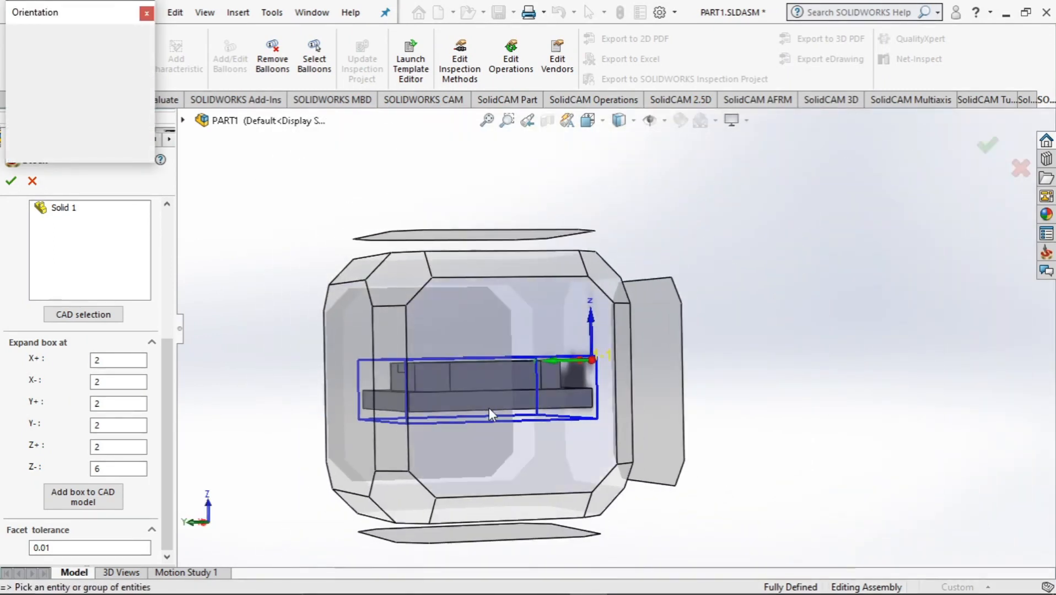
{"action": "left_click", "coordinate": [503, 407]}
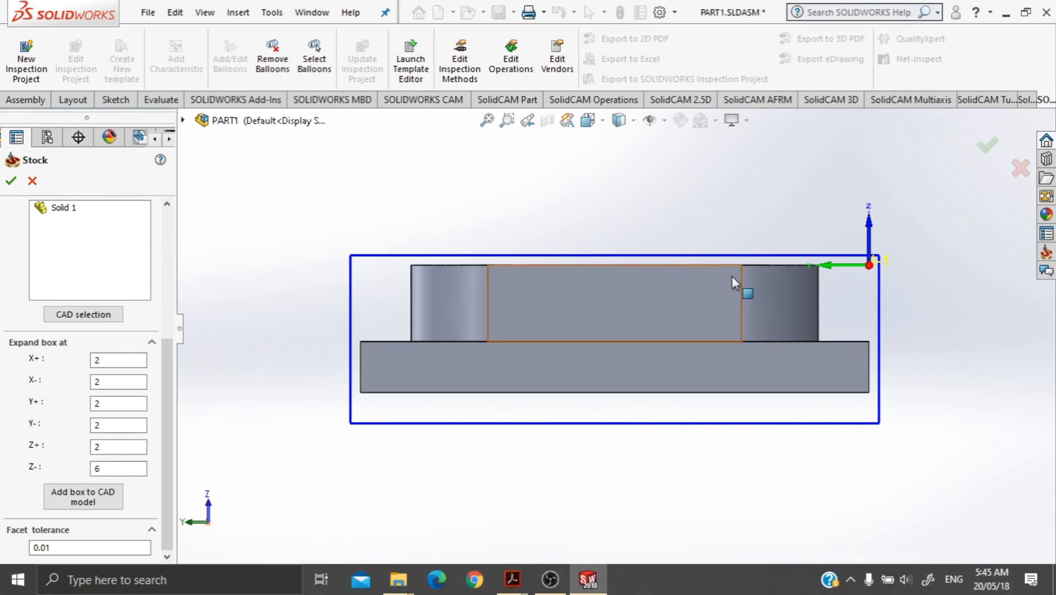
{"action": "middle_click_drag", "start_coordinate": [808, 435], "coordinate": [473, 436]}
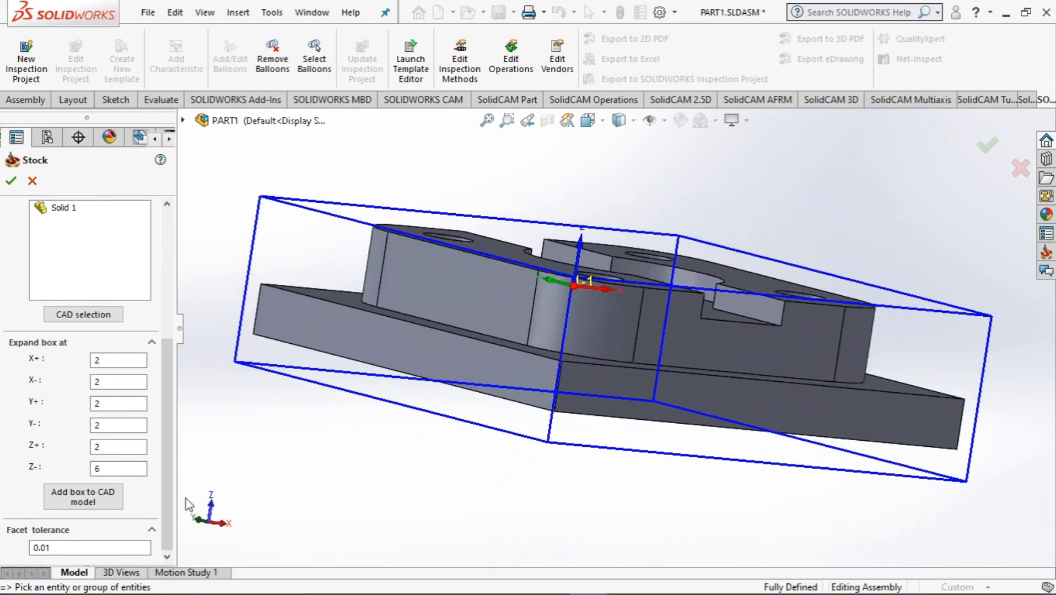
Add the stock box to the CAD model, check its corner against the coordinate origin, and accept the stock definition.
{"action": "left_click", "coordinate": [96, 503]}
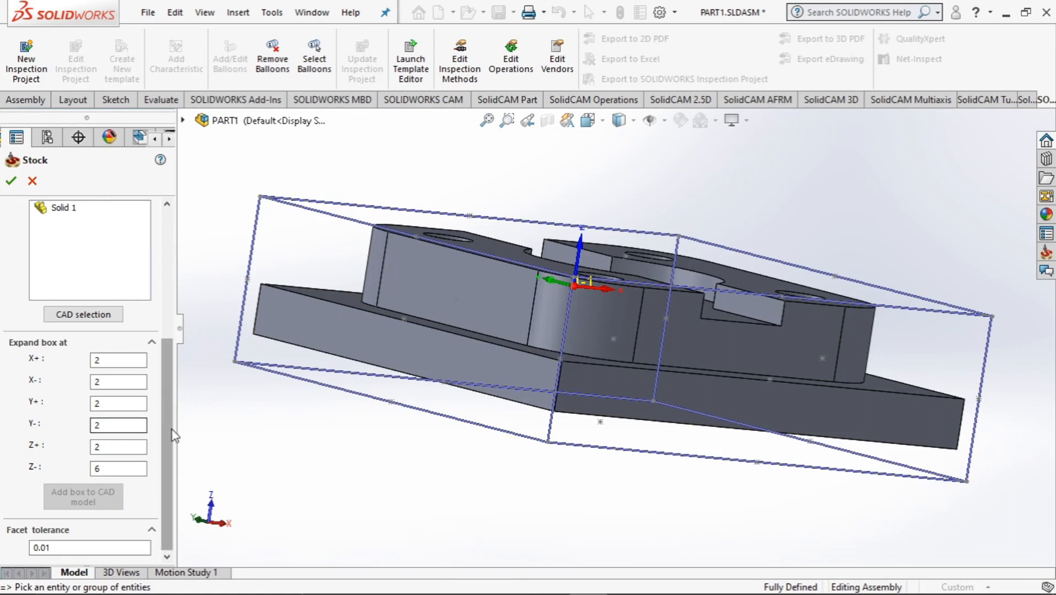
{"action": "middle_click_drag", "start_coordinate": [351, 491], "coordinate": [406, 477]}
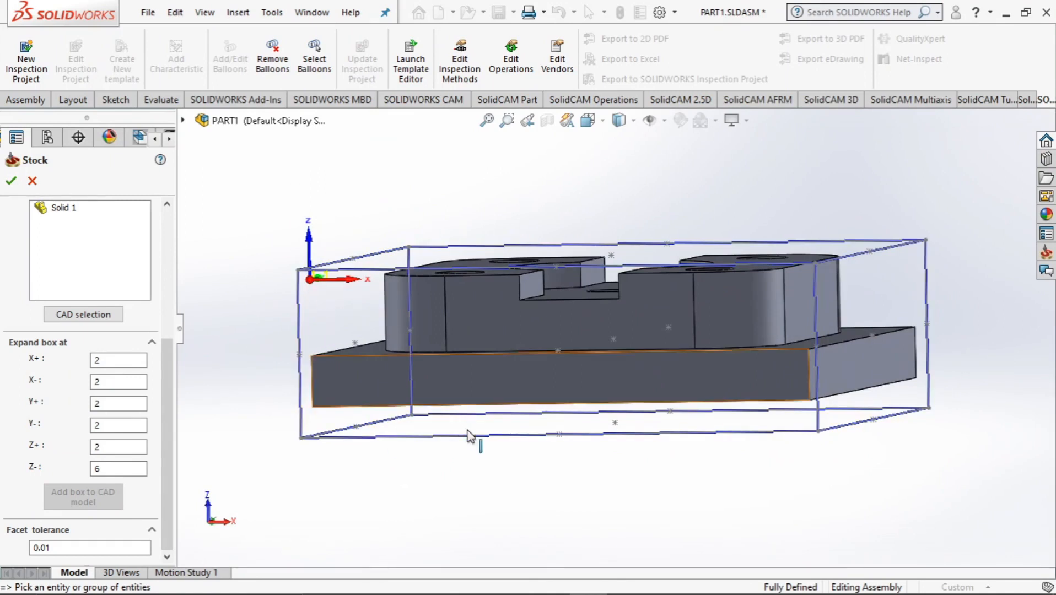
{"action": "middle_click_drag", "start_coordinate": [469, 435], "coordinate": [491, 426]}
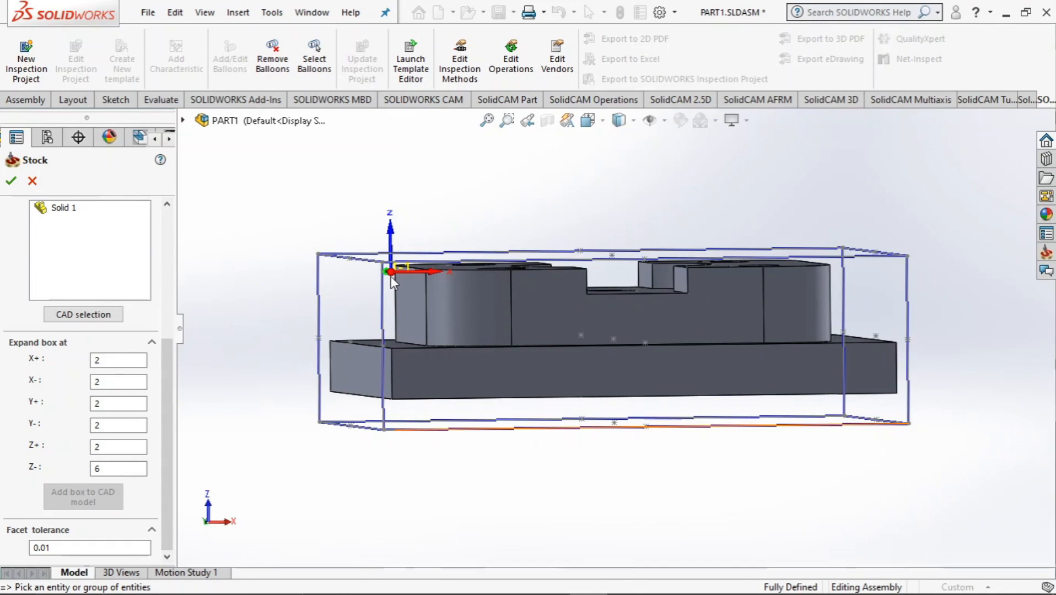
{"action": "middle_click_drag", "start_coordinate": [502, 513], "coordinate": [476, 496]}
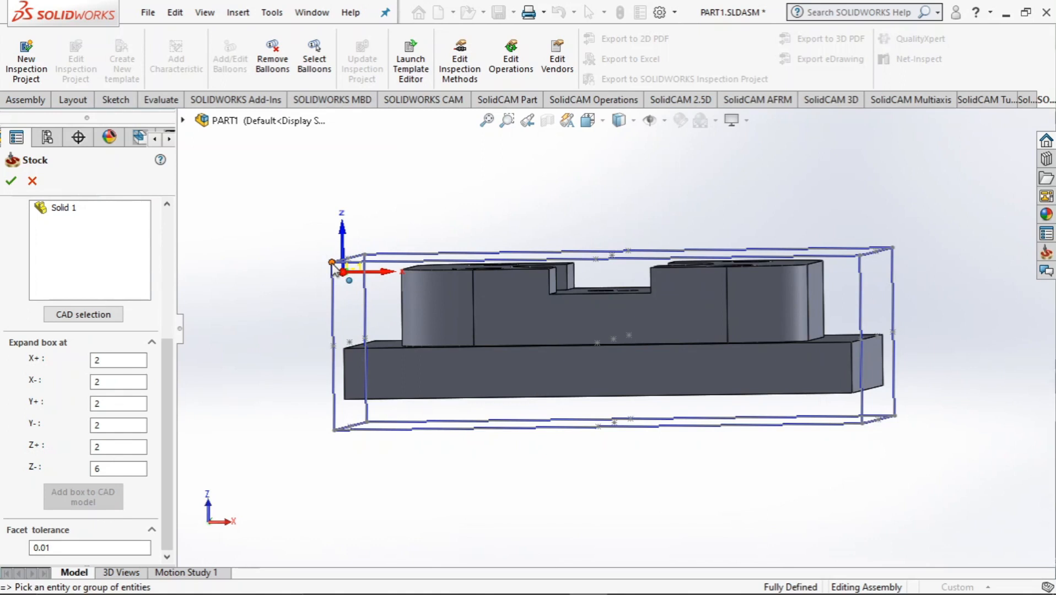
{"action": "middle_click_drag", "start_coordinate": [285, 294], "coordinate": [286, 323]}
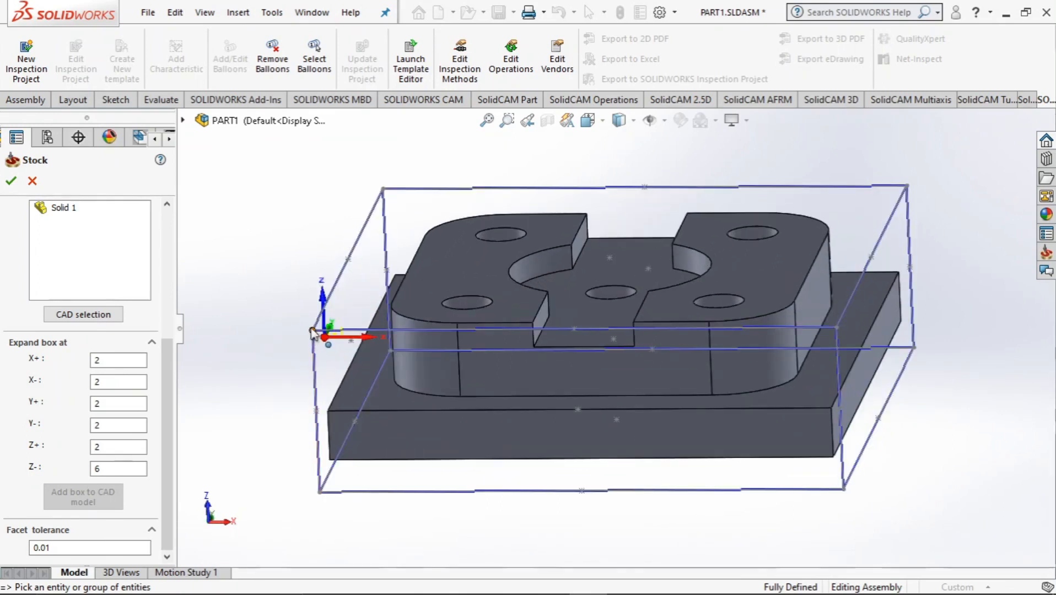
{"action": "left_click", "coordinate": [11, 181]}
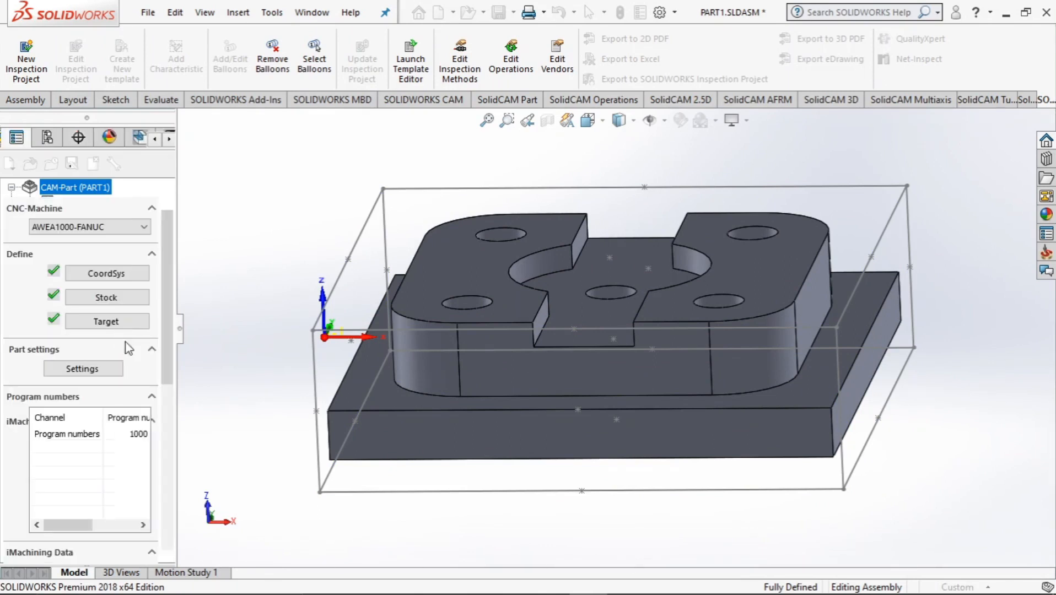
Reopen machine coordinate system 1, position 1, for redefinition and reselect the clamp plate's upper face.
{"action": "left_click", "coordinate": [117, 274]}
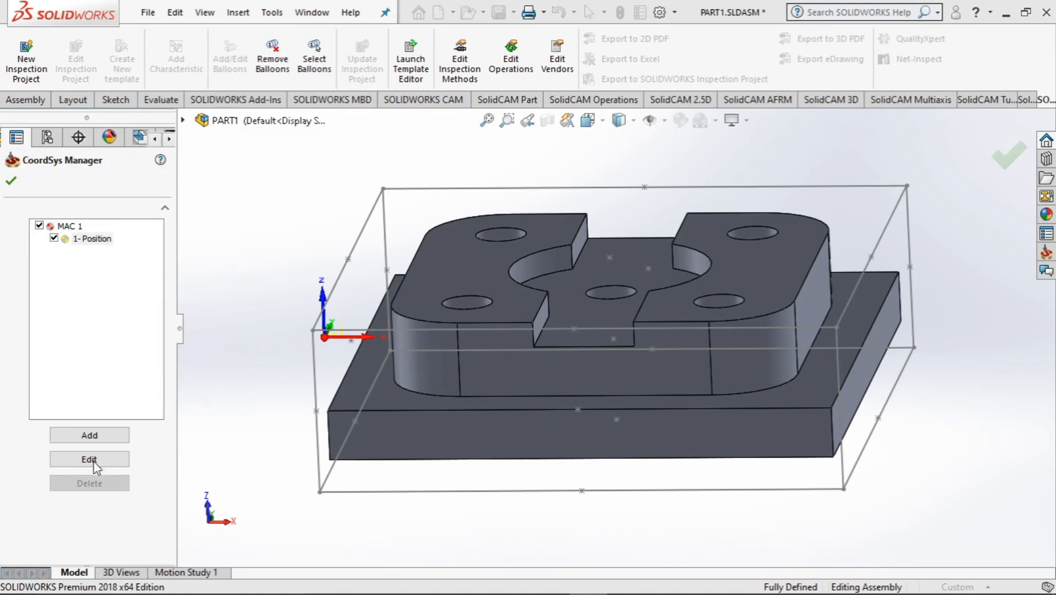
{"action": "left_click", "coordinate": [94, 458]}
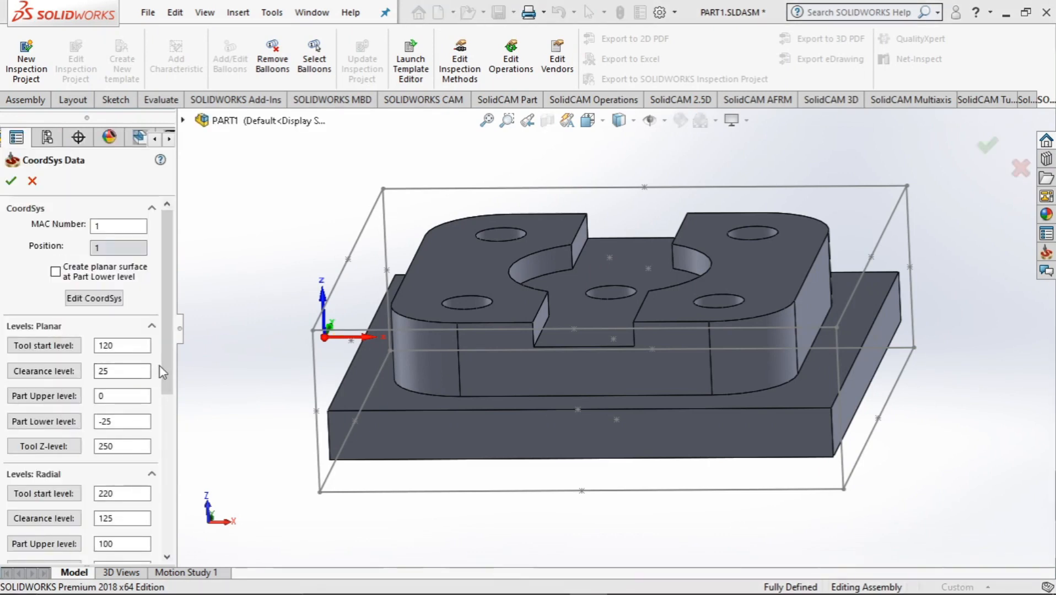
{"action": "mouse_move", "coordinate": [164, 359]}
{"action": "left_mouse_down"}
{"action": "mouse_move", "coordinate": [164, 438]}
{"action": "mouse_move", "coordinate": [161, 355]}
{"action": "left_mouse_up"}
{"action": "left_click", "coordinate": [105, 297]}
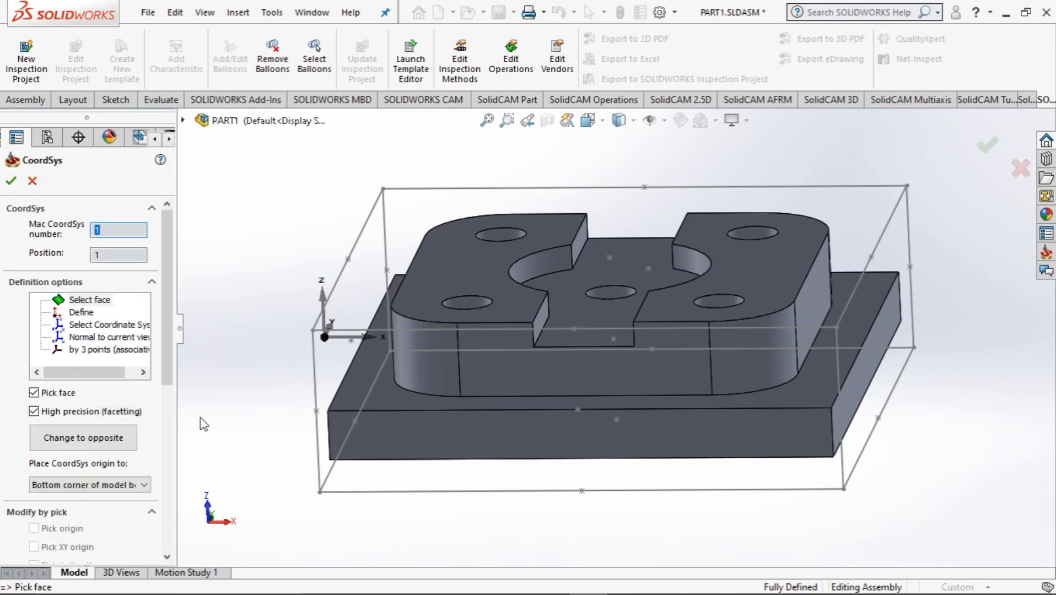
{"action": "left_click", "coordinate": [101, 304]}
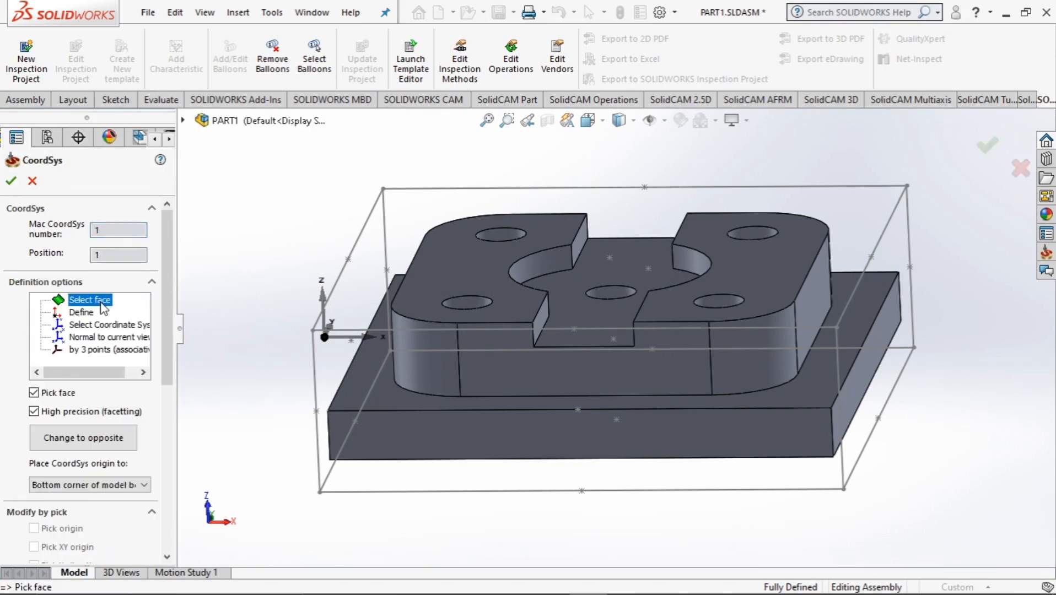
{"action": "left_click", "coordinate": [425, 283]}
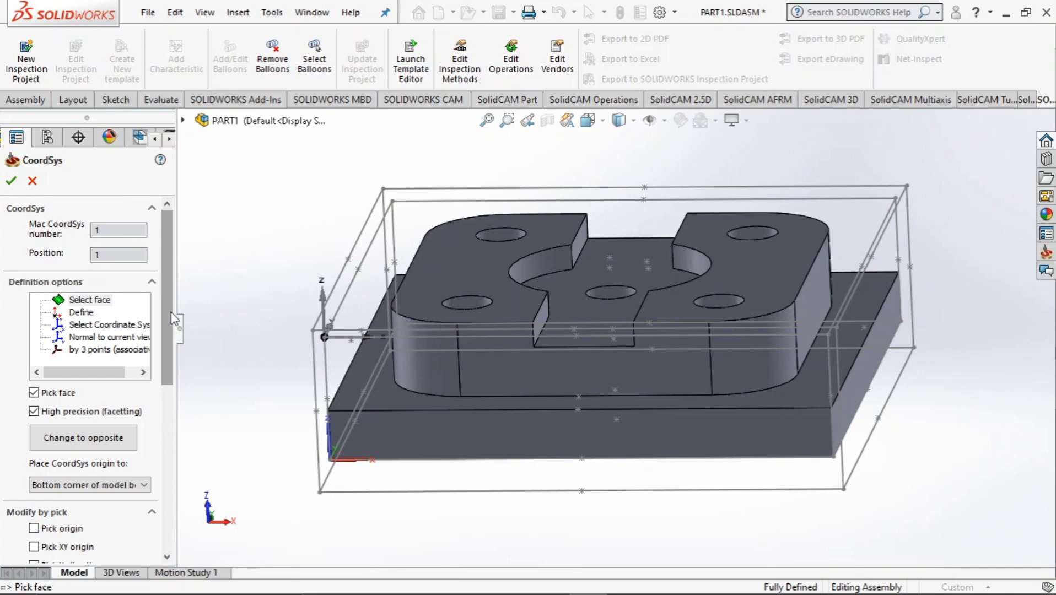
Pick the stock box's upper front-left corner as the coordinate system origin and accept the new placement.
{"action": "left_click_drag", "start_coordinate": [165, 326], "coordinate": [129, 392]}
{"action": "left_click", "coordinate": [35, 367]}
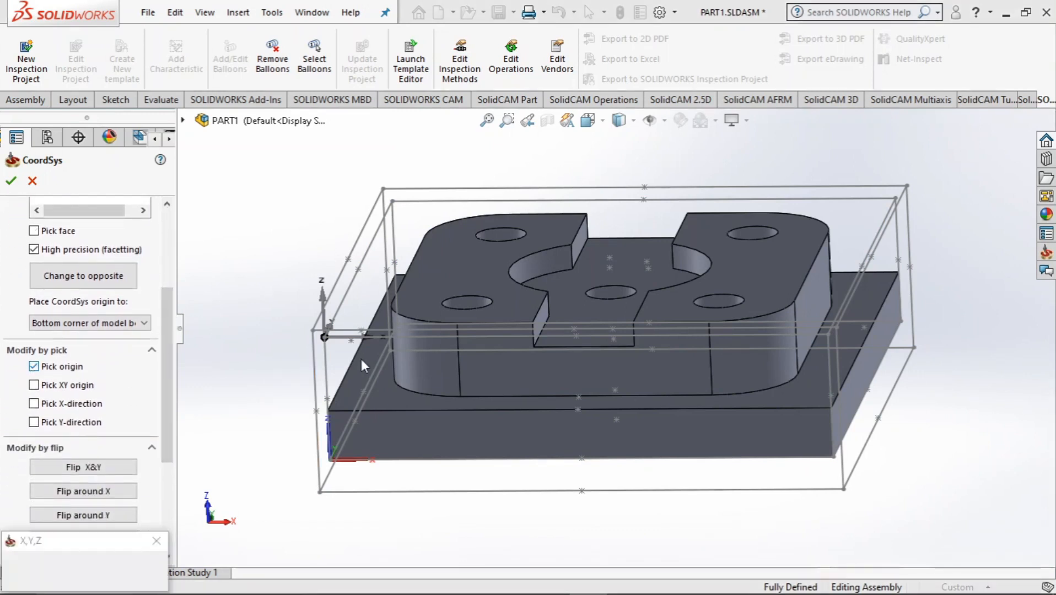
{"action": "left_click", "coordinate": [313, 332]}
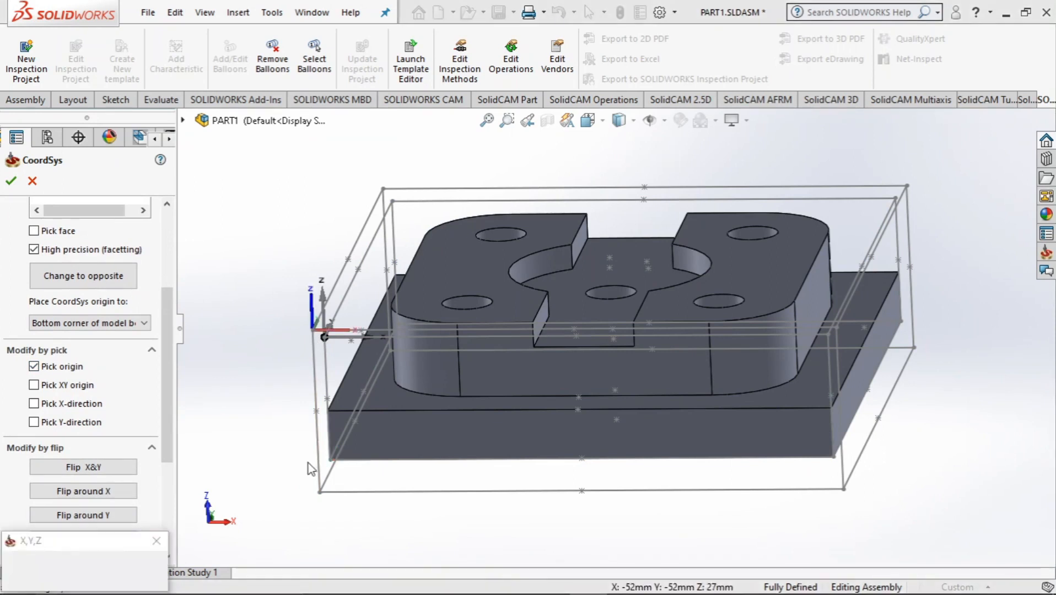
{"action": "mouse_move", "coordinate": [251, 411]}
{"action": "middle_mouse_down"}
{"action": "mouse_move", "coordinate": [253, 392]}
{"action": "mouse_move", "coordinate": [262, 418]}
{"action": "middle_mouse_up"}
{"action": "left_click_drag", "start_coordinate": [166, 387], "coordinate": [164, 300]}
{"action": "left_click", "coordinate": [11, 185]}
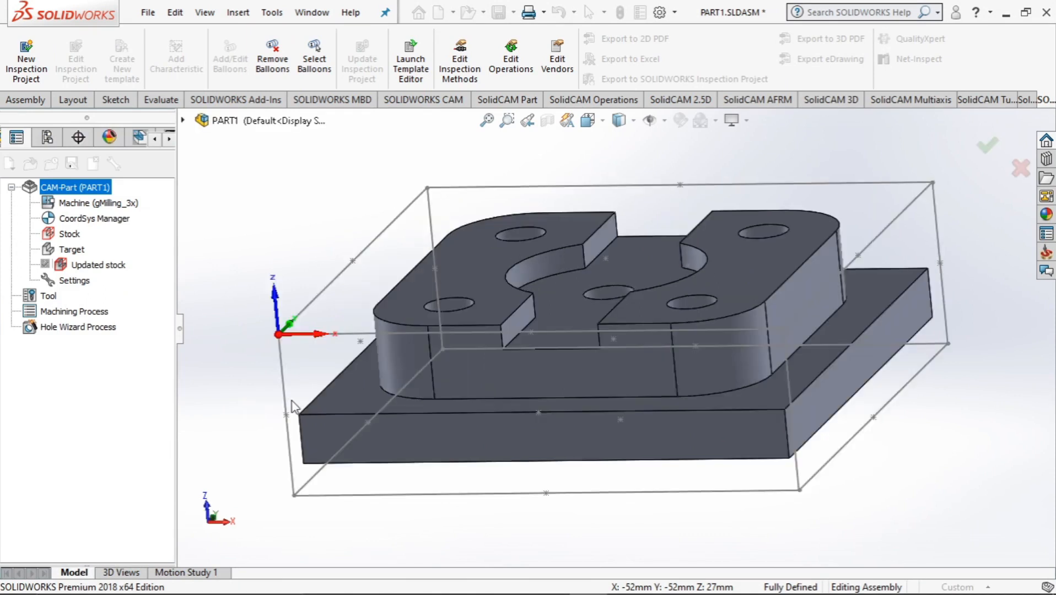
Examine machine coordinate system 1's levels and translation data, and review its definition and modification options without changing them.
{"action": "middle_click_drag", "start_coordinate": [274, 411], "coordinate": [187, 385]}
{"action": "left_click_drag", "start_coordinate": [167, 368], "coordinate": [160, 549]}
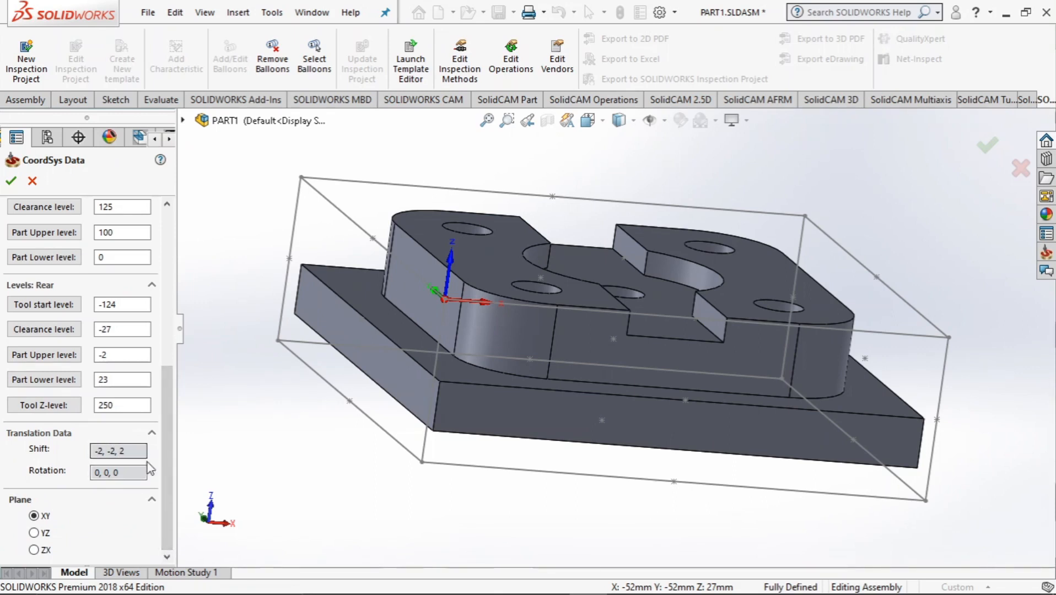
{"action": "left_click_drag", "start_coordinate": [168, 491], "coordinate": [173, 355]}
{"action": "left_click", "coordinate": [108, 256]}
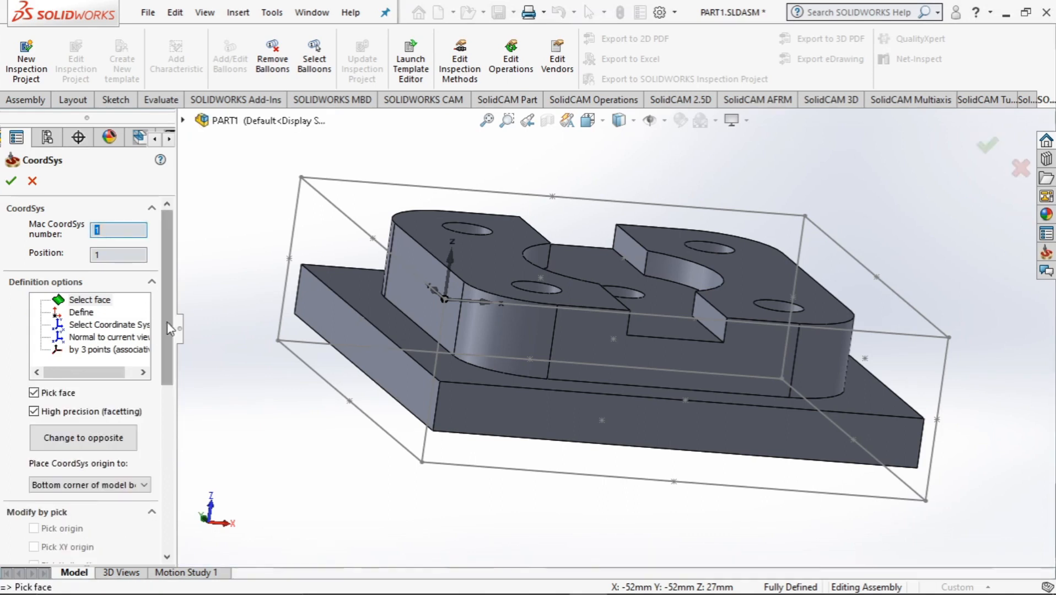
{"action": "scroll", "coordinate": [170, 329], "scroll_direction": "down", "scroll_amount": 3}
{"action": "scroll", "coordinate": [171, 327], "scroll_direction": "up", "scroll_amount": 3}
{"action": "left_click_drag", "start_coordinate": [170, 328], "coordinate": [165, 493]}
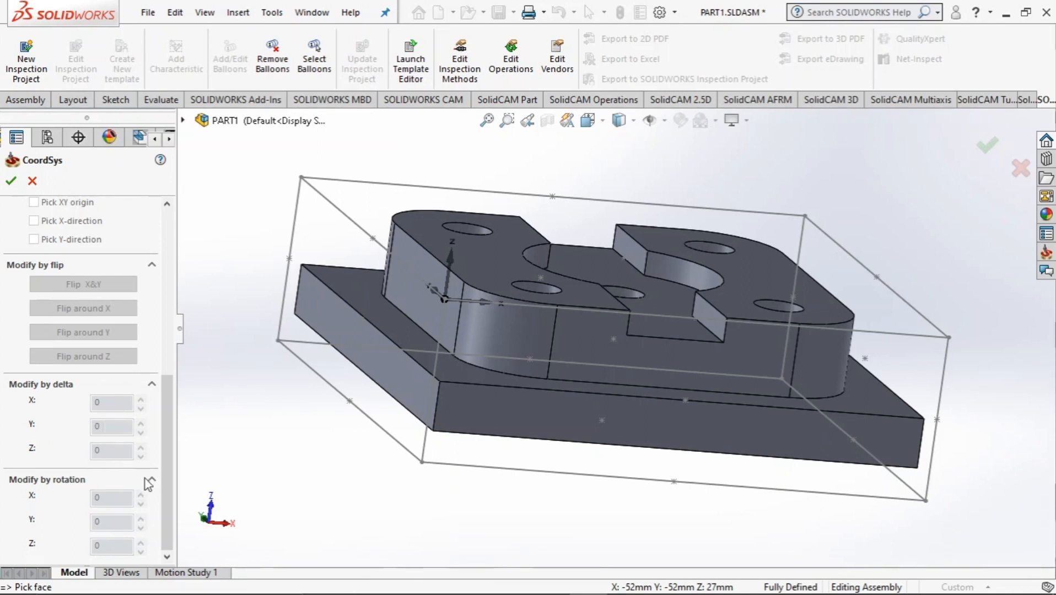
{"action": "scroll", "coordinate": [83, 276], "scroll_direction": "up", "scroll_amount": 5}
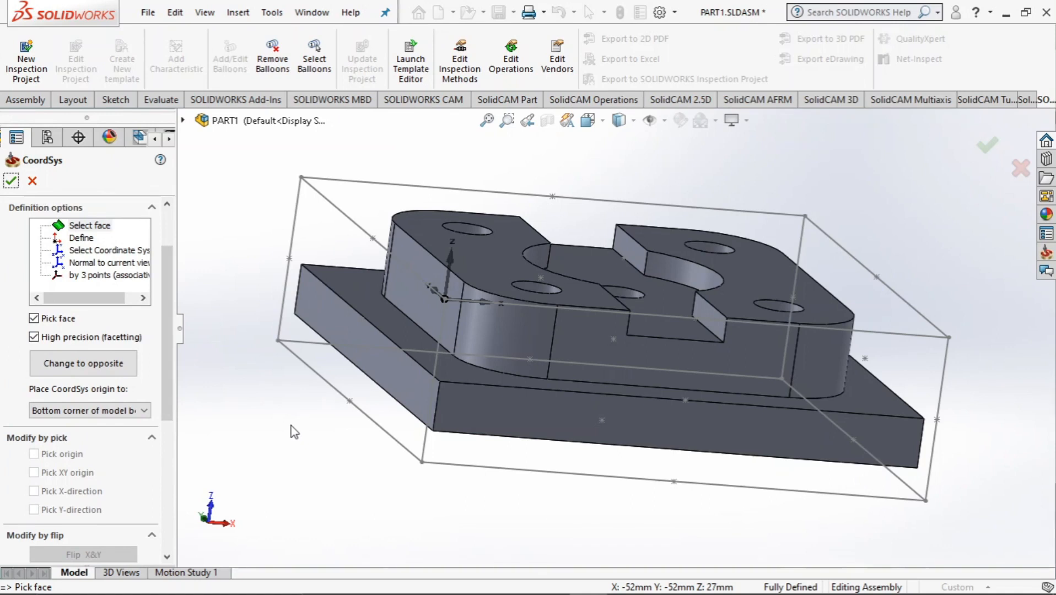
{"action": "mouse_move", "coordinate": [291, 424]}
{"action": "middle_mouse_down"}
{"action": "mouse_move", "coordinate": [314, 414]}
{"action": "mouse_move", "coordinate": [299, 414]}
{"action": "middle_mouse_up"}
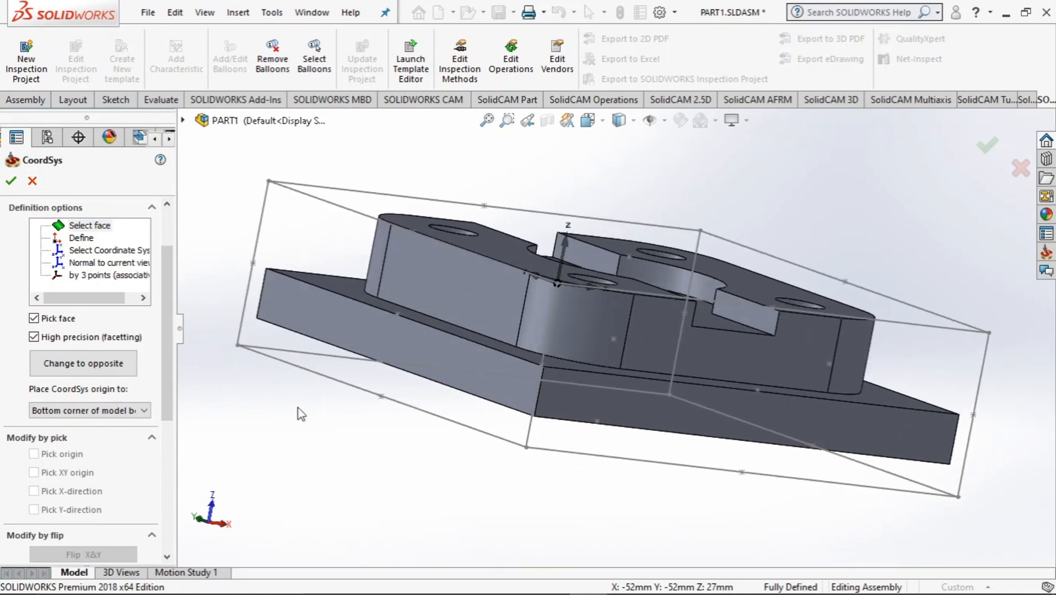
{"action": "left_click", "coordinate": [32, 180]}
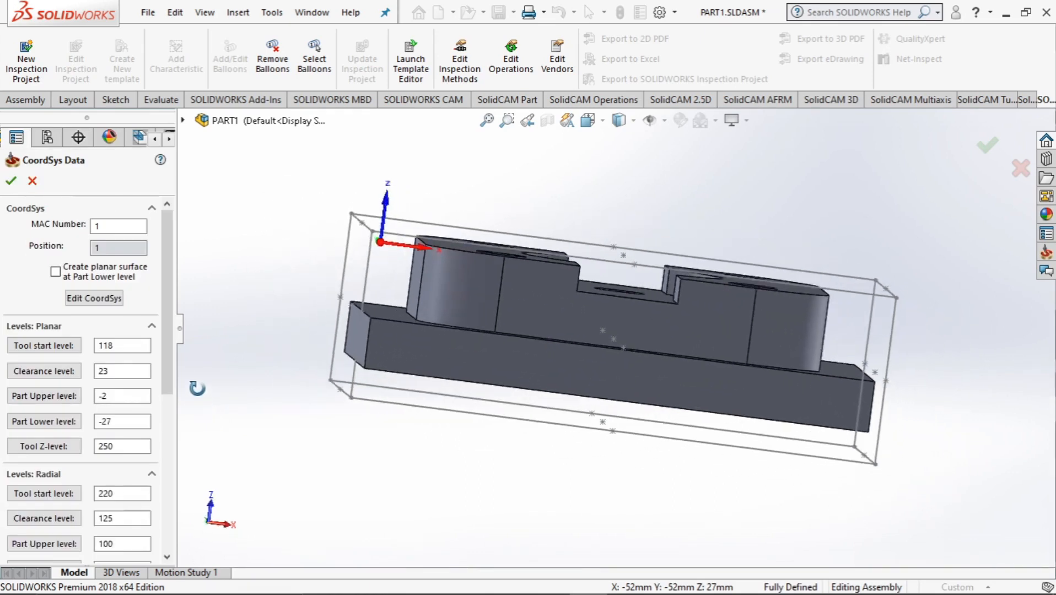
Redefine coordinate system position 1 by the clamp plate's upper face, with its origin at the stock box's upper front-left corner.
{"action": "left_click", "coordinate": [110, 298]}
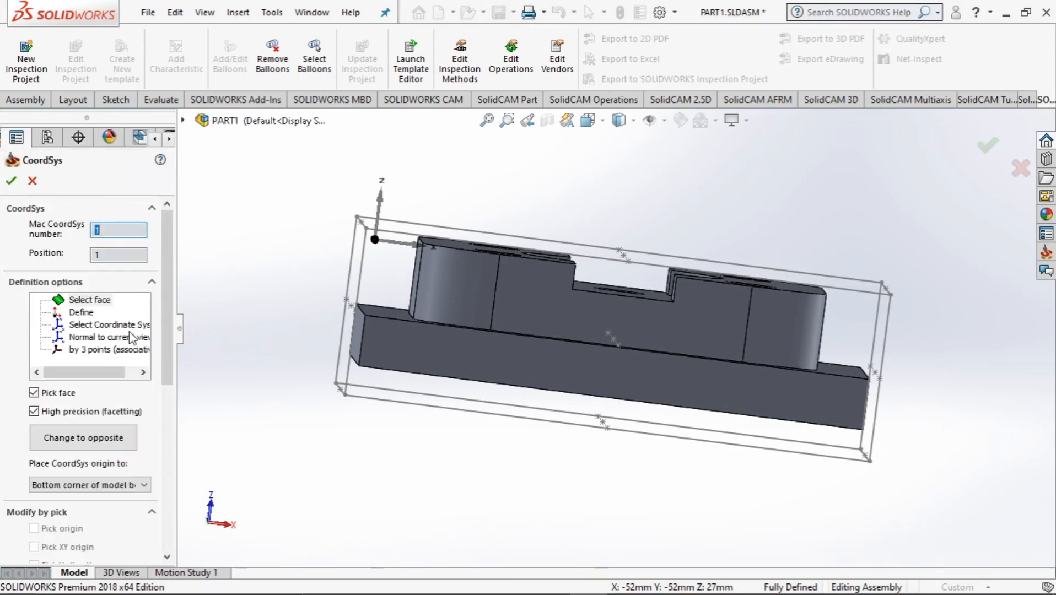
{"action": "scroll", "coordinate": [138, 401], "scroll_direction": "down", "scroll_amount": 5}
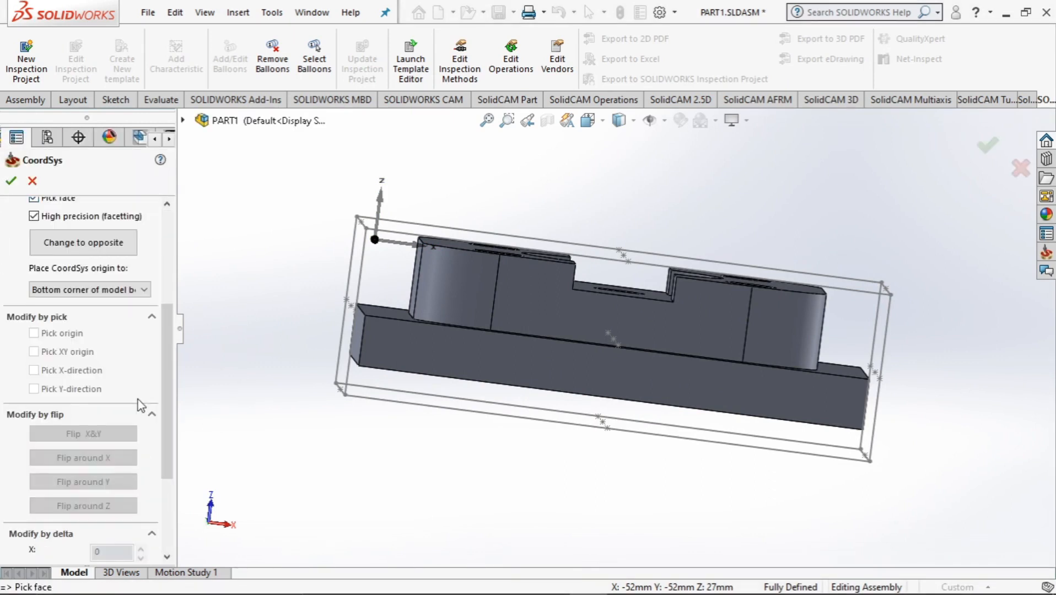
{"action": "scroll", "coordinate": [138, 399], "scroll_direction": "up", "scroll_amount": 3}
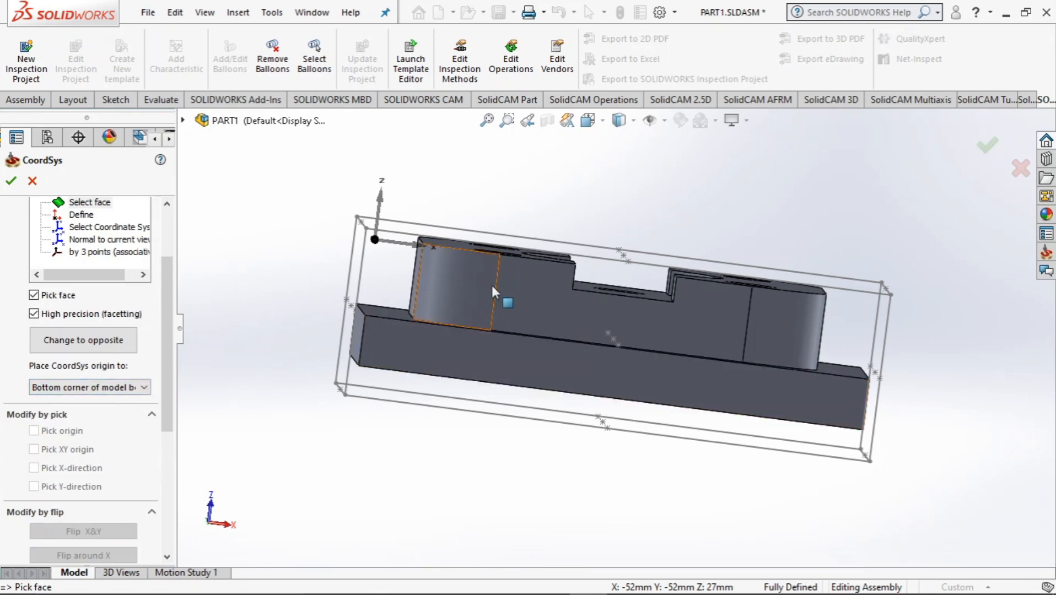
{"action": "middle_click_drag", "start_coordinate": [503, 312], "coordinate": [489, 364]}
{"action": "left_click", "coordinate": [462, 256]}
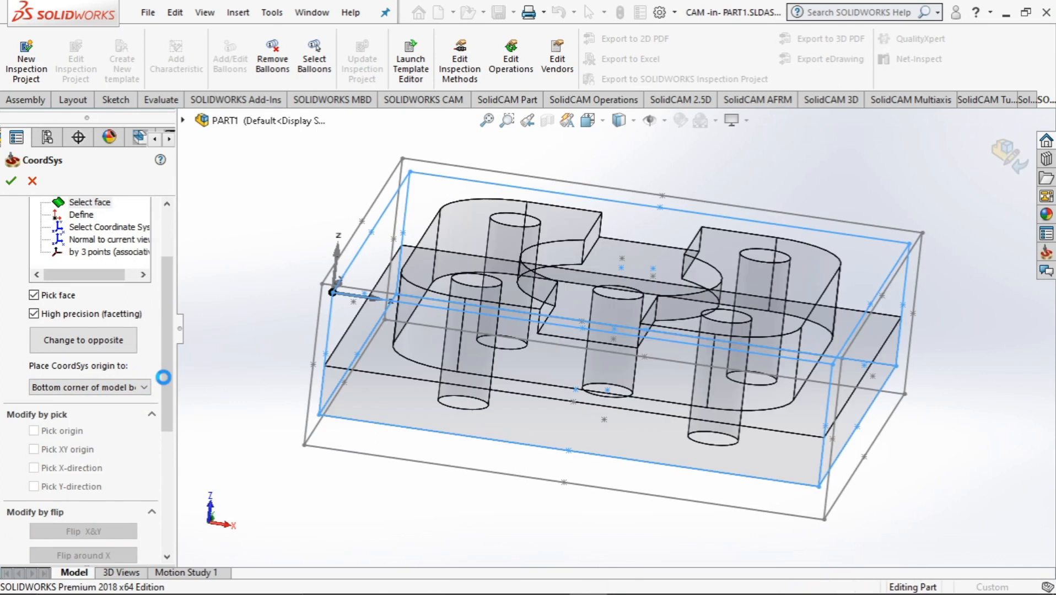
{"action": "left_click", "coordinate": [34, 374]}
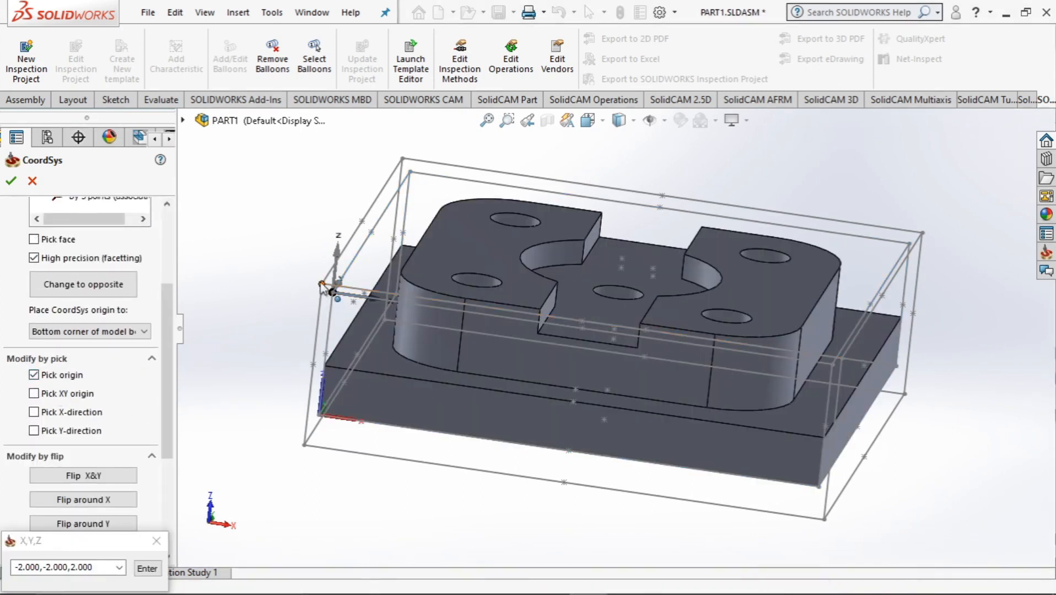
{"action": "left_click", "coordinate": [322, 285]}
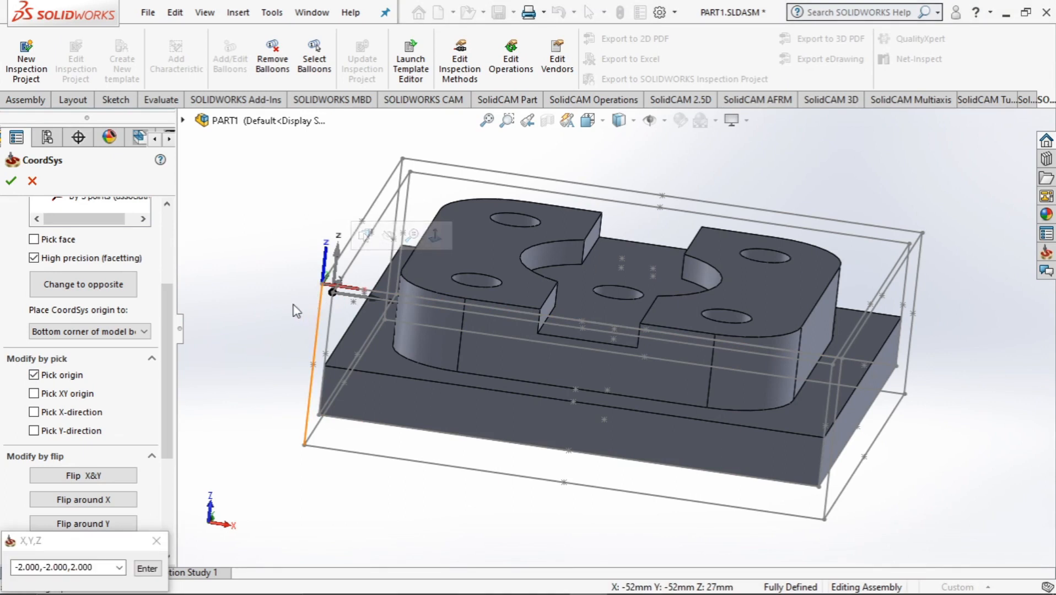
{"action": "left_click", "coordinate": [11, 181]}
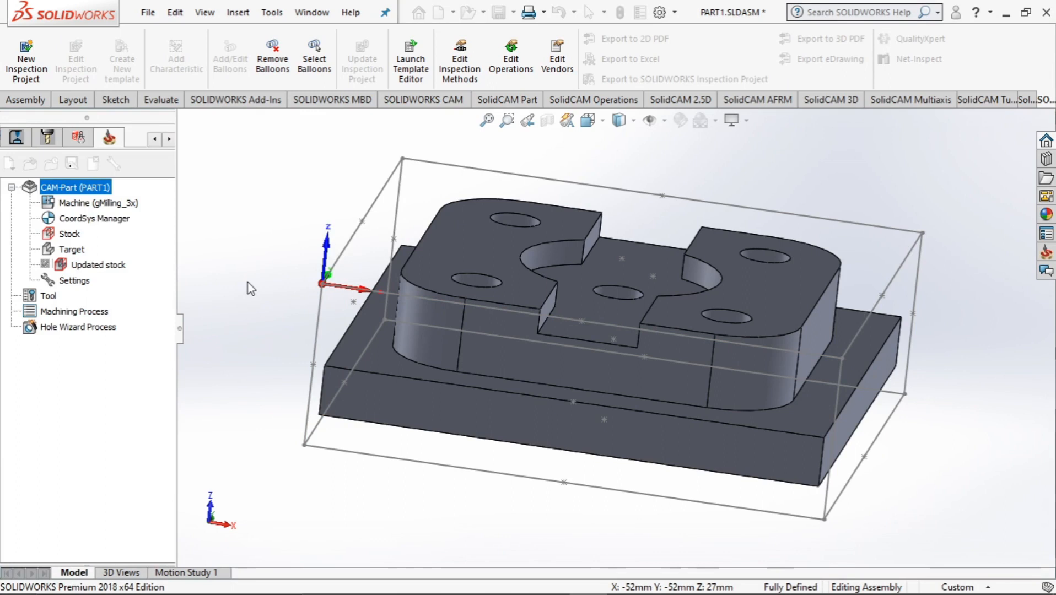
Accept the coordinate system data, close the coordinate system manager, and save the milling part definition for the AWEA1000-FANUC machine.
{"action": "middle_click_drag", "start_coordinate": [249, 282], "coordinate": [232, 237]}
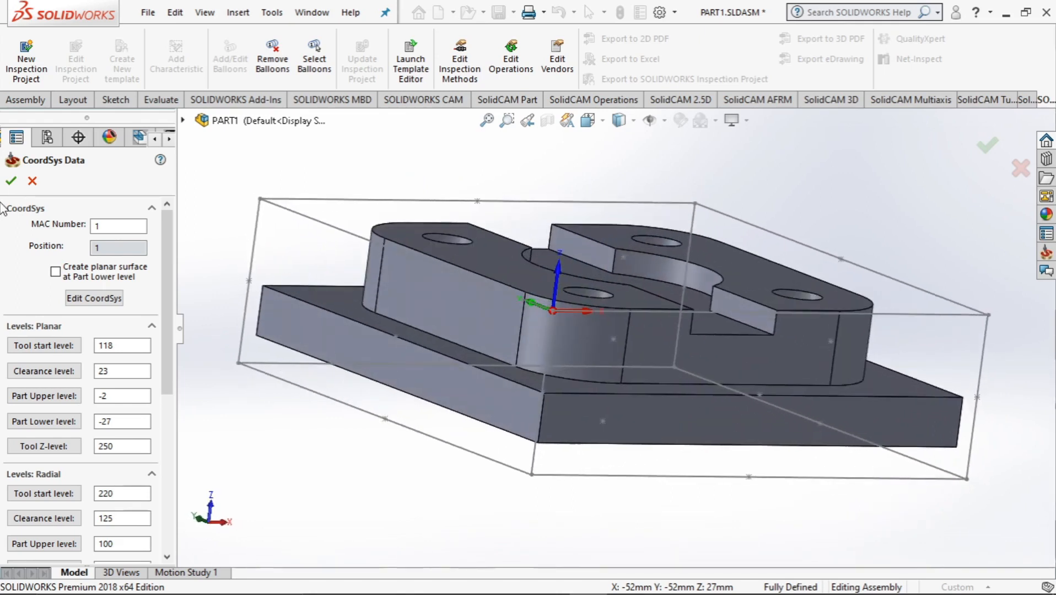
{"action": "left_click", "coordinate": [14, 186]}
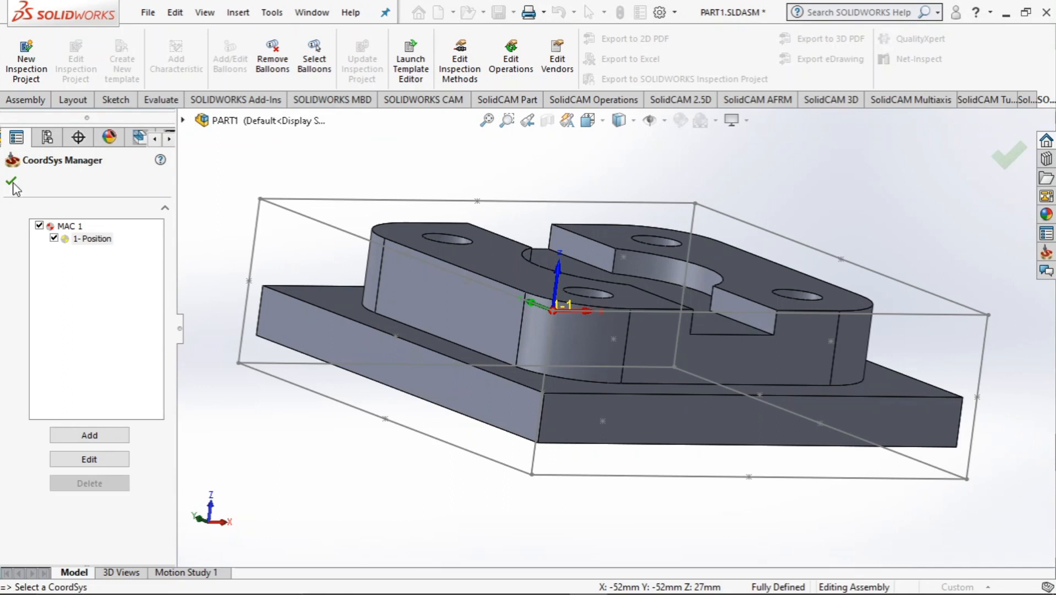
{"action": "left_click", "coordinate": [12, 184]}
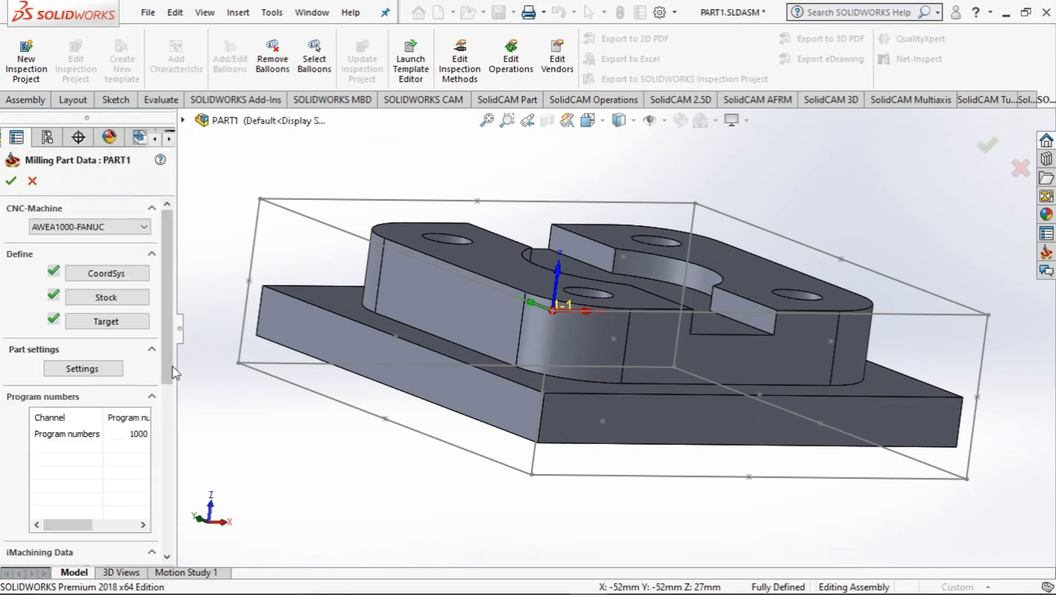
{"action": "mouse_move", "coordinate": [165, 364]}
{"action": "left_mouse_down"}
{"action": "mouse_move", "coordinate": [161, 537]}
{"action": "mouse_move", "coordinate": [163, 373]}
{"action": "left_mouse_up"}
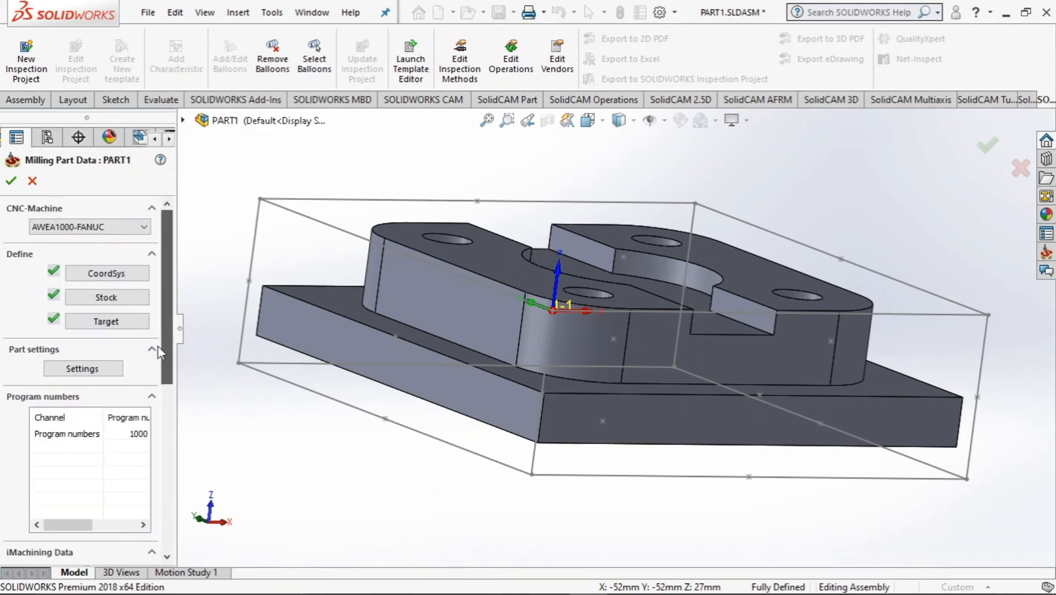
{"action": "left_click", "coordinate": [10, 182]}
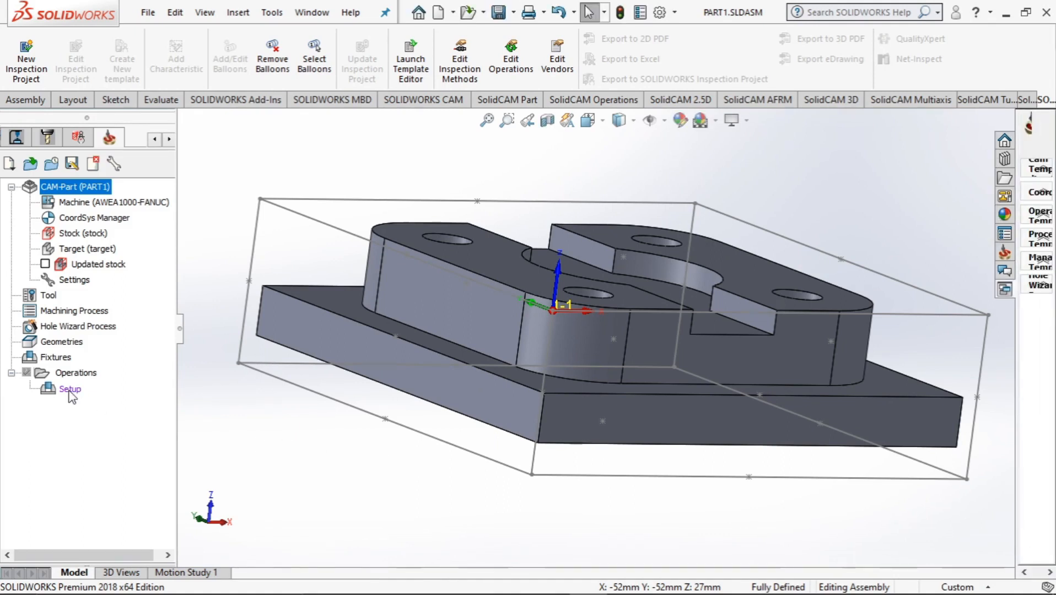
{"action": "middle_click_drag", "start_coordinate": [341, 433], "coordinate": [304, 415]}
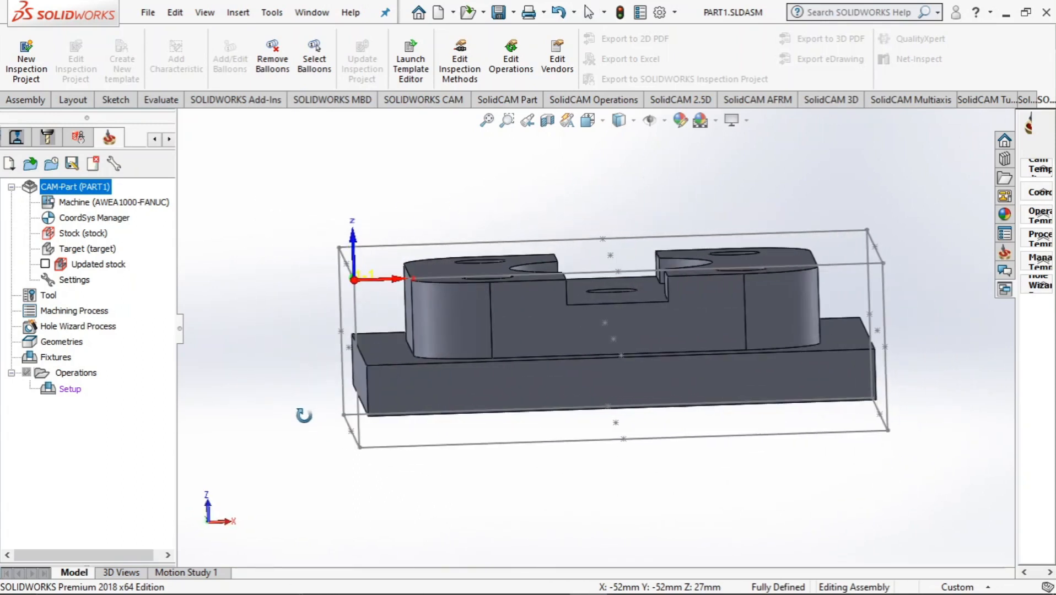
{"action": "left_click", "coordinate": [75, 373]}
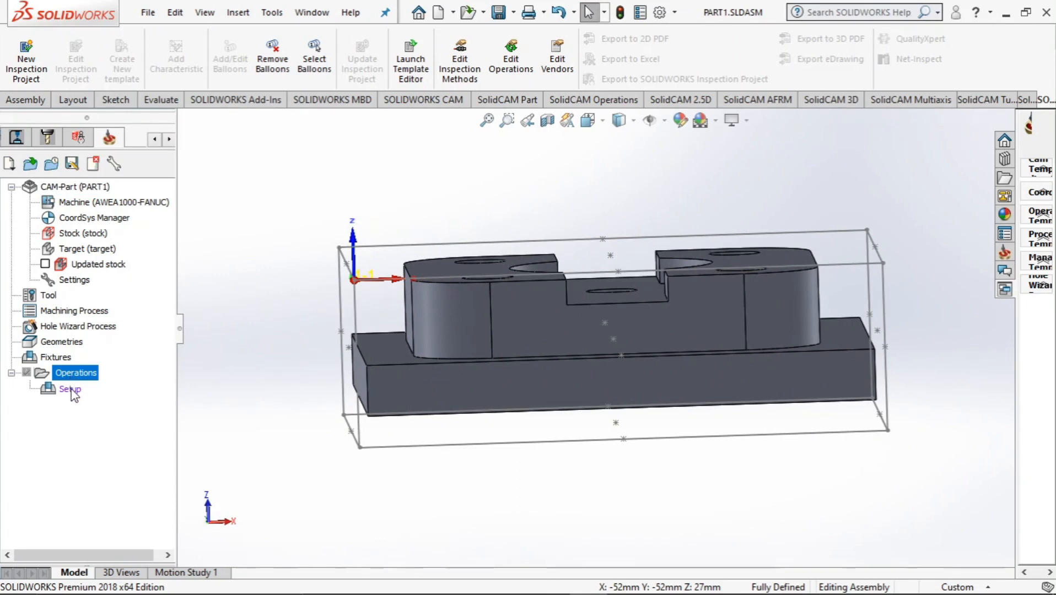
{"action": "right_click", "coordinate": [71, 389]}
{"action": "left_click", "coordinate": [101, 441]}
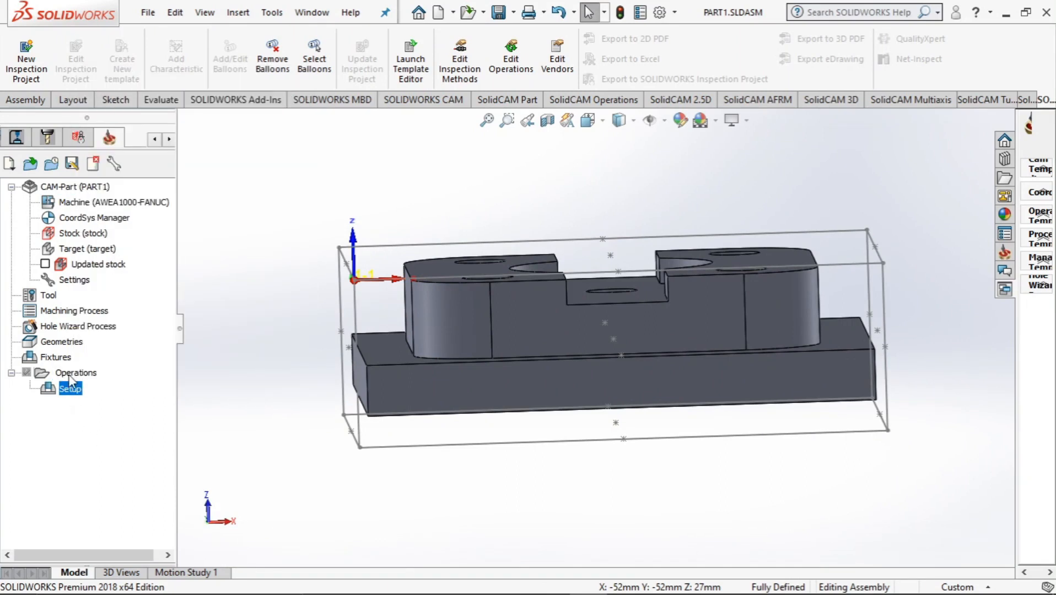
{"action": "right_click", "coordinate": [68, 373]}
{"action": "left_click", "coordinate": [34, 417]}
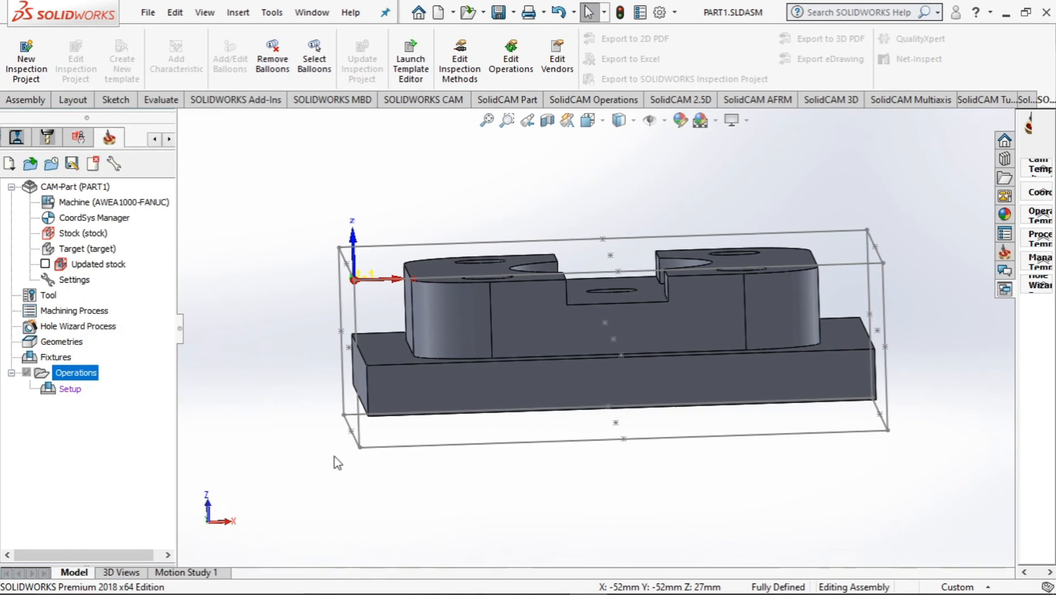
{"action": "middle_click_drag", "start_coordinate": [354, 509], "coordinate": [368, 516]}
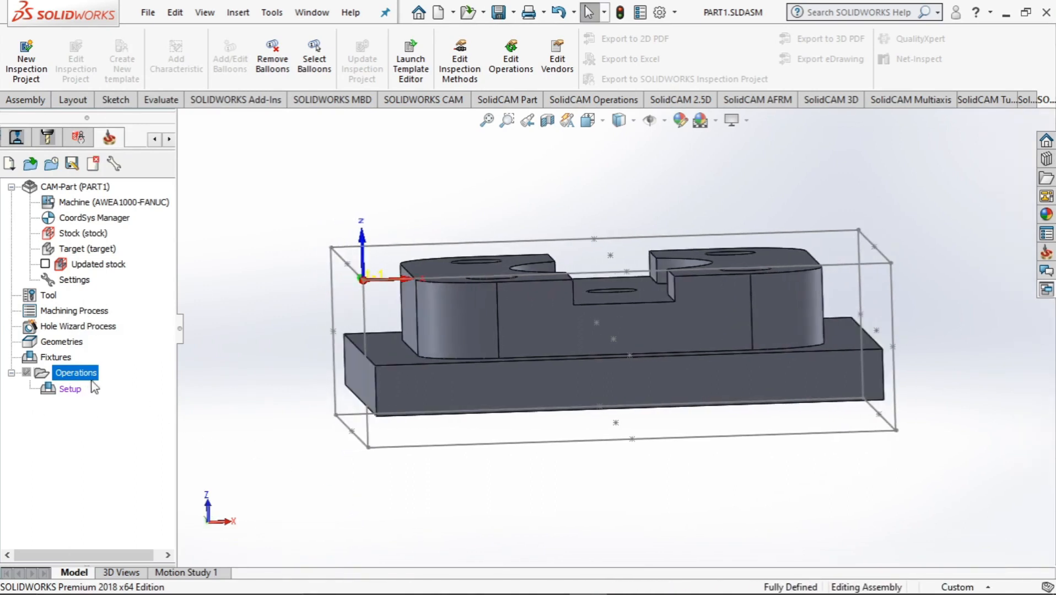
{"action": "right_click", "coordinate": [76, 378]}
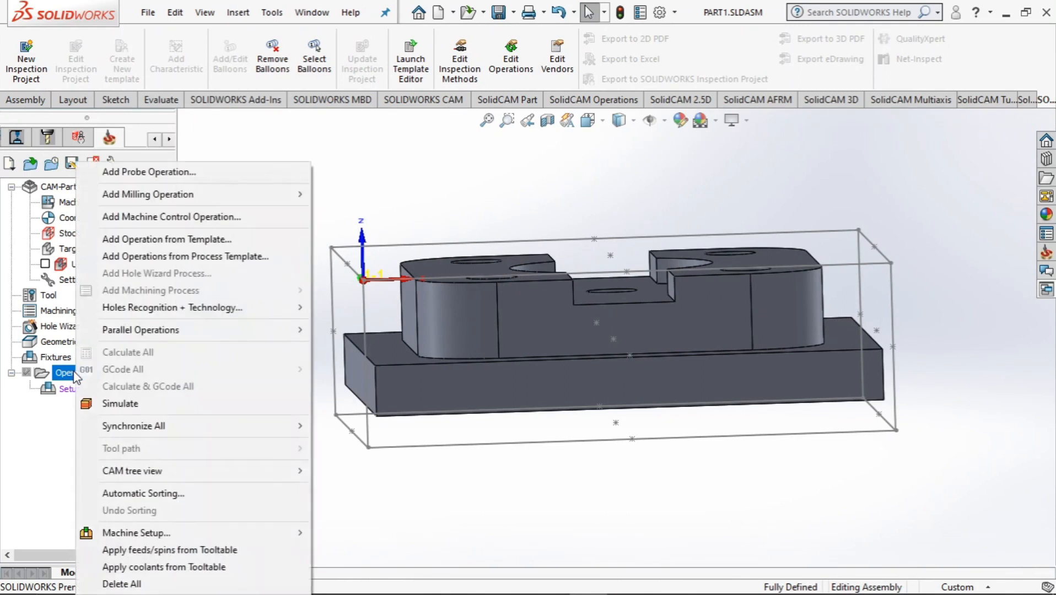
{"action": "mouse_move", "coordinate": [148, 194]}
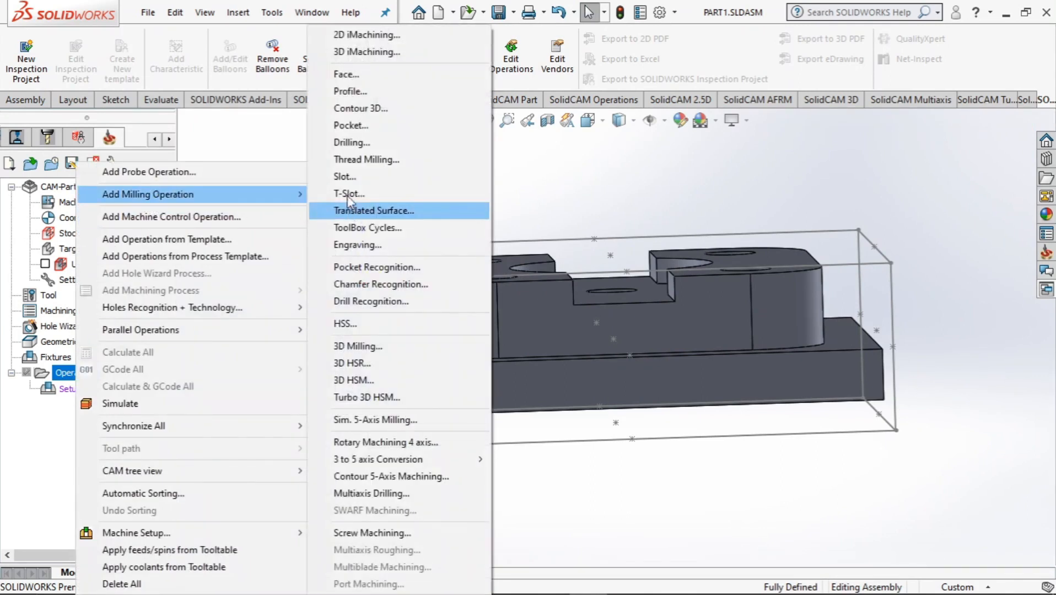
{"action": "left_click", "coordinate": [359, 74]}
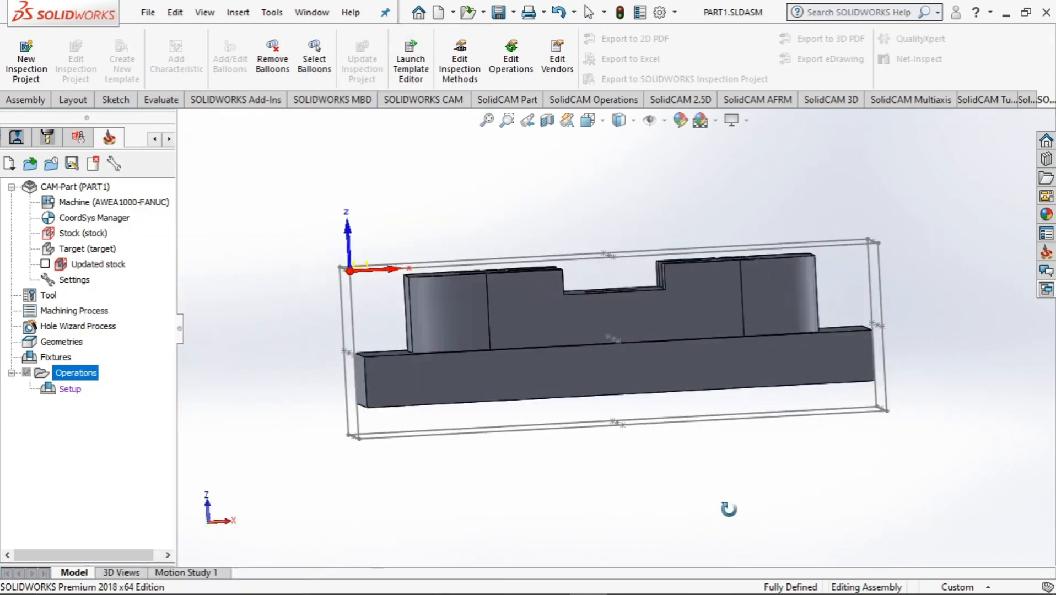
Examine the stock layer above the clamp plate's upper face in straight-on side views and from several angles.
{"action": "key", "text": "space"}
{"action": "left_click", "coordinate": [547, 424]}
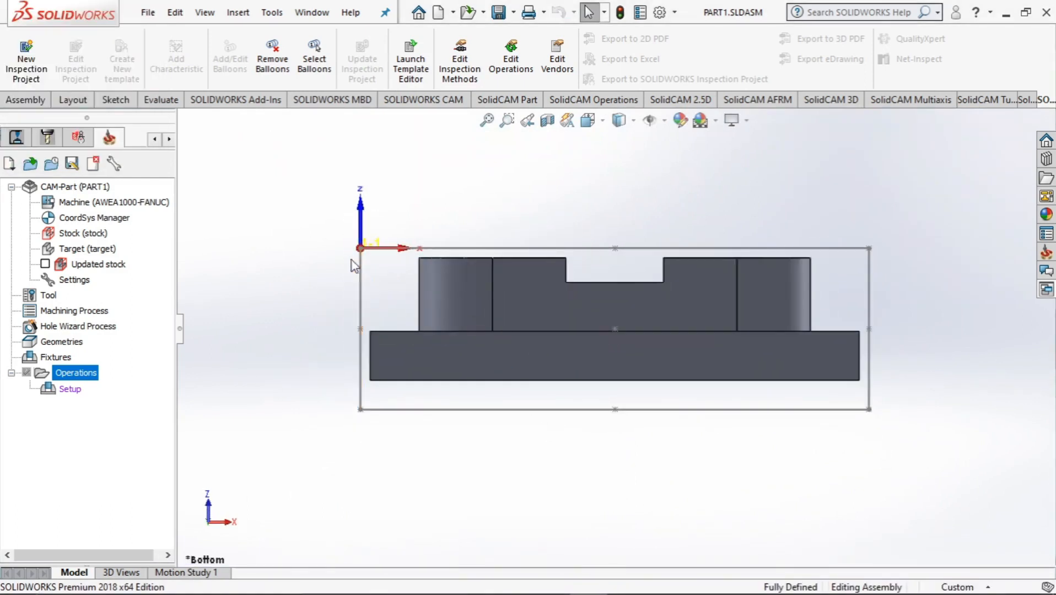
{"action": "left_click_drag", "start_coordinate": [333, 237], "coordinate": [871, 247]}
{"action": "middle_click_drag", "start_coordinate": [325, 240], "coordinate": [312, 278]}
{"action": "key", "text": "space"}
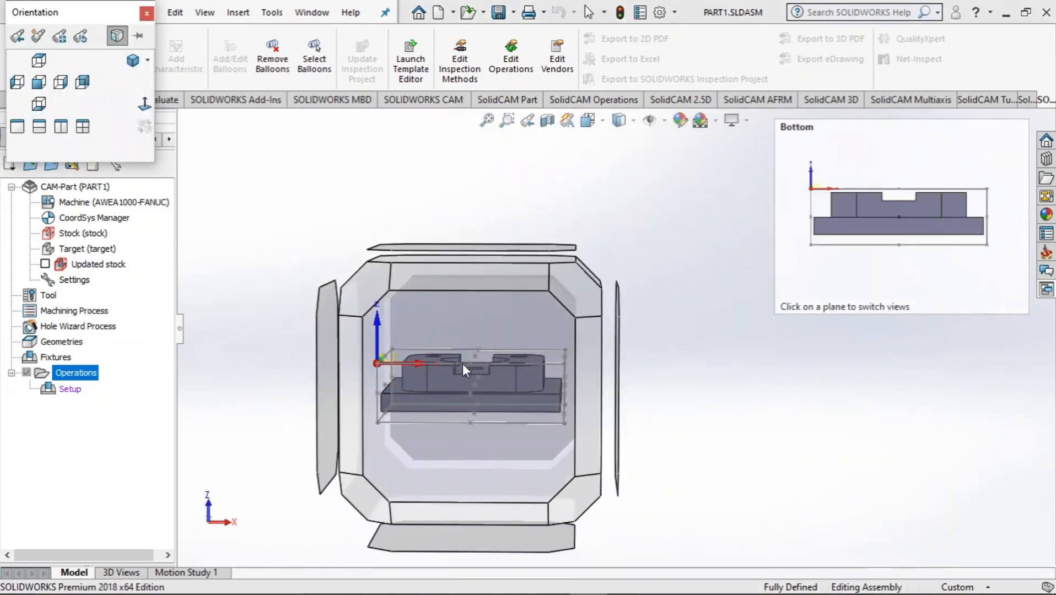
{"action": "left_click", "coordinate": [461, 371]}
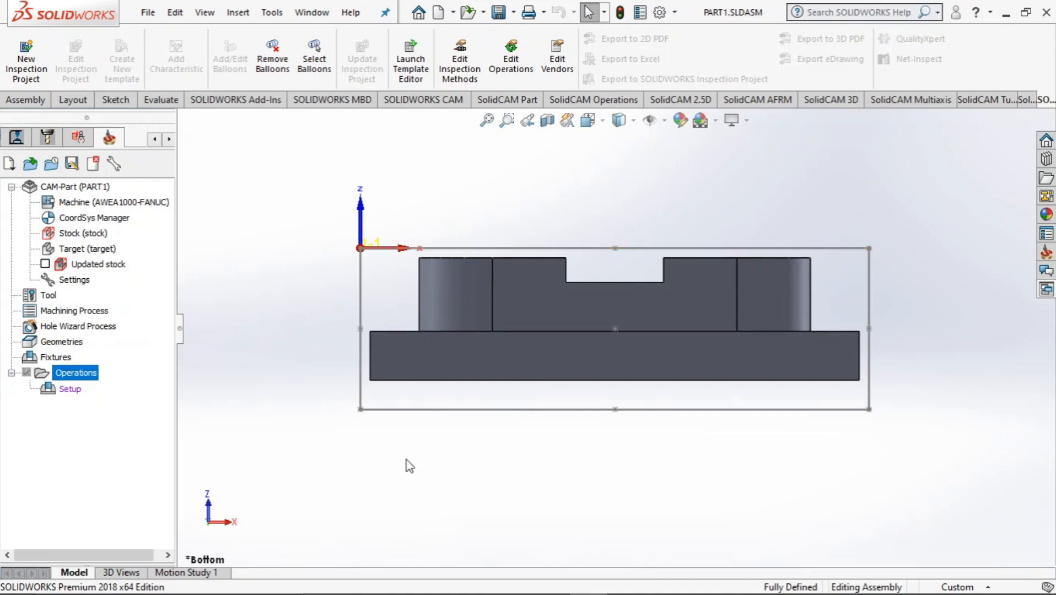
{"action": "middle_click_drag", "start_coordinate": [324, 329], "coordinate": [300, 348]}
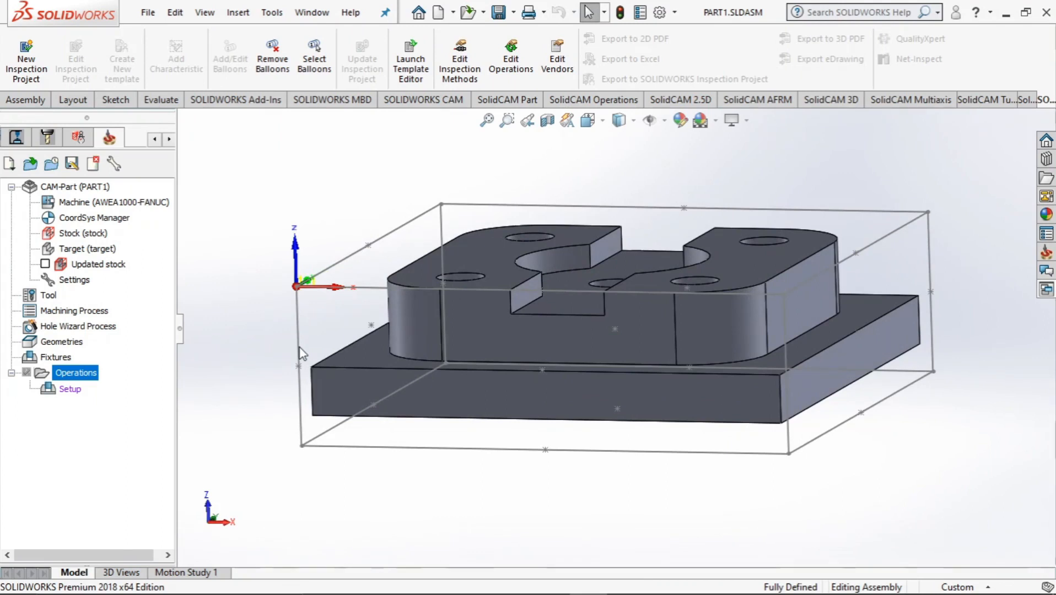
{"action": "middle_click_drag", "start_coordinate": [282, 361], "coordinate": [309, 352]}
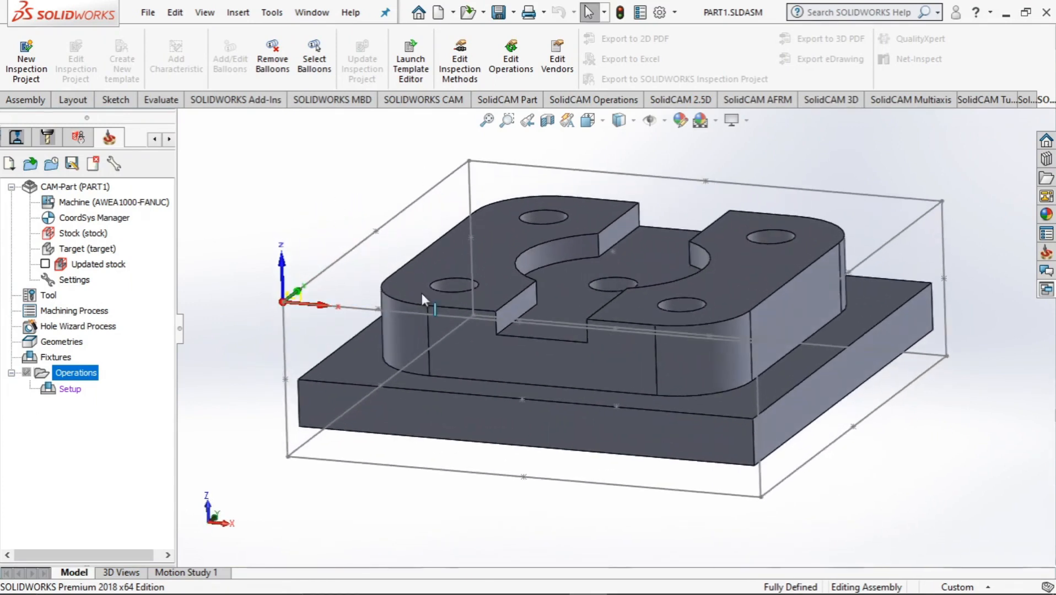
{"action": "middle_click_drag", "start_coordinate": [248, 329], "coordinate": [268, 321]}
{"action": "middle_click_drag", "start_coordinate": [253, 409], "coordinate": [575, 457]}
{"action": "key", "text": "space"}
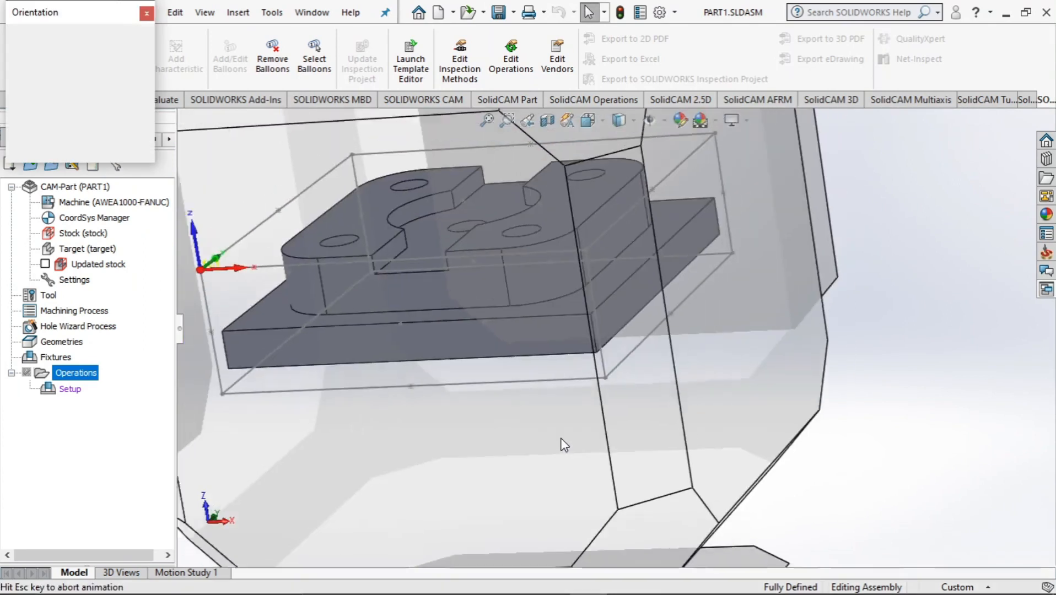
{"action": "left_click", "coordinate": [444, 403]}
{"action": "middle_click_drag", "start_coordinate": [457, 408], "coordinate": [485, 311]}
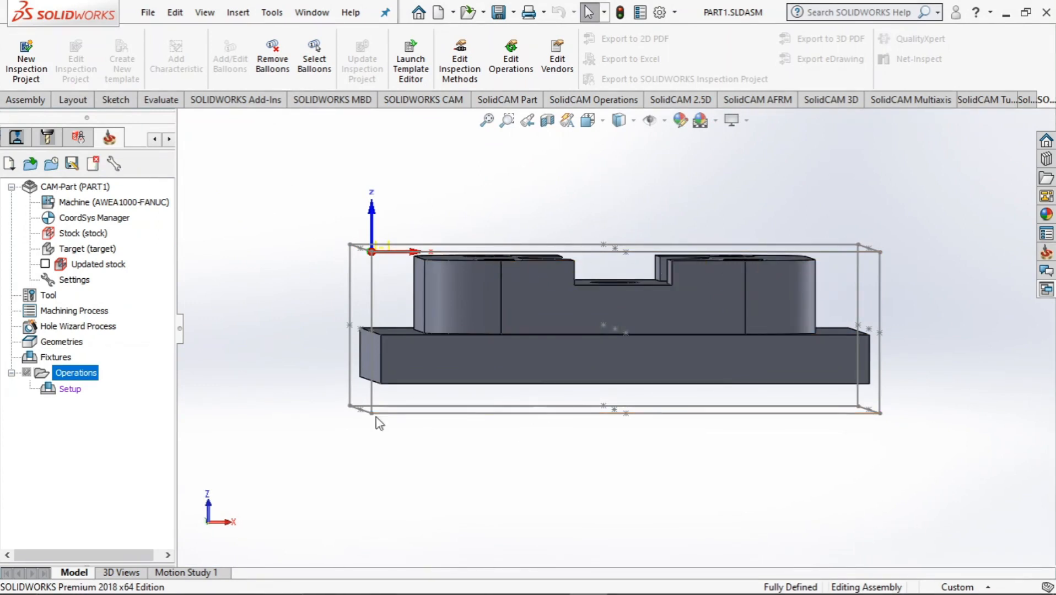
Add a face milling operation to the CAM part's operations.
{"action": "right_click", "coordinate": [69, 374]}
{"action": "mouse_move", "coordinate": [181, 194]}
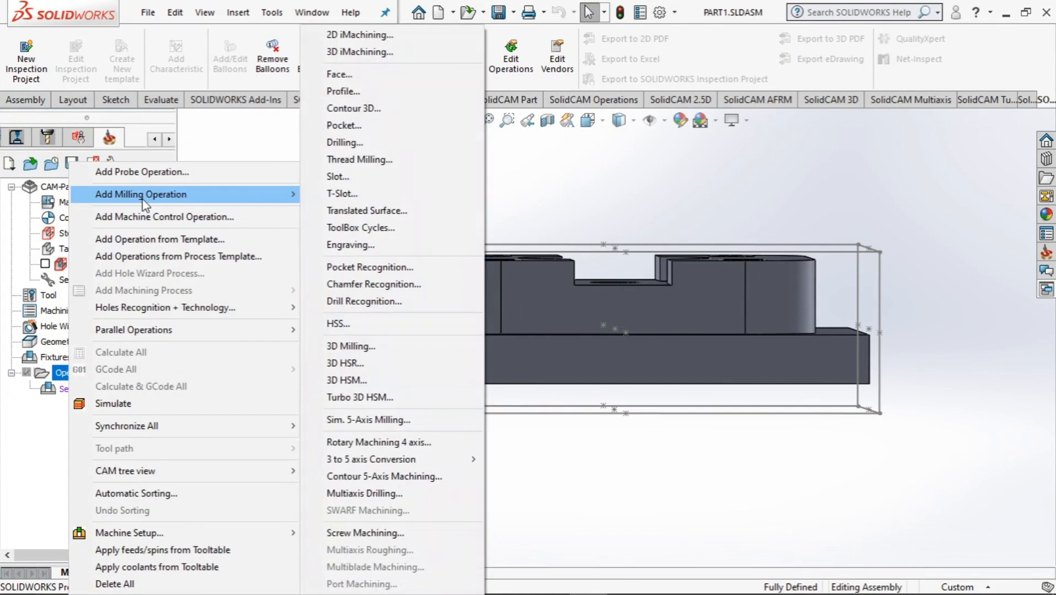
{"action": "left_click", "coordinate": [344, 75]}
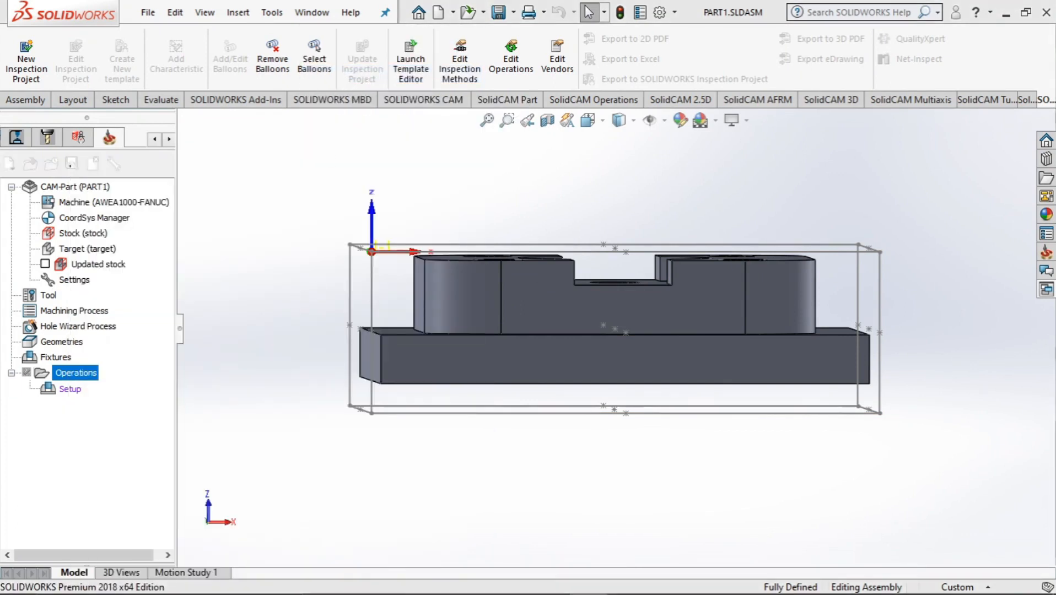
Check the available end mill diameters, especially T20's, in the clamp plate exercise PDF in Adobe Acrobat, and return to SOLIDWORKS.
{"action": "key", "text": "alt+Tab"}
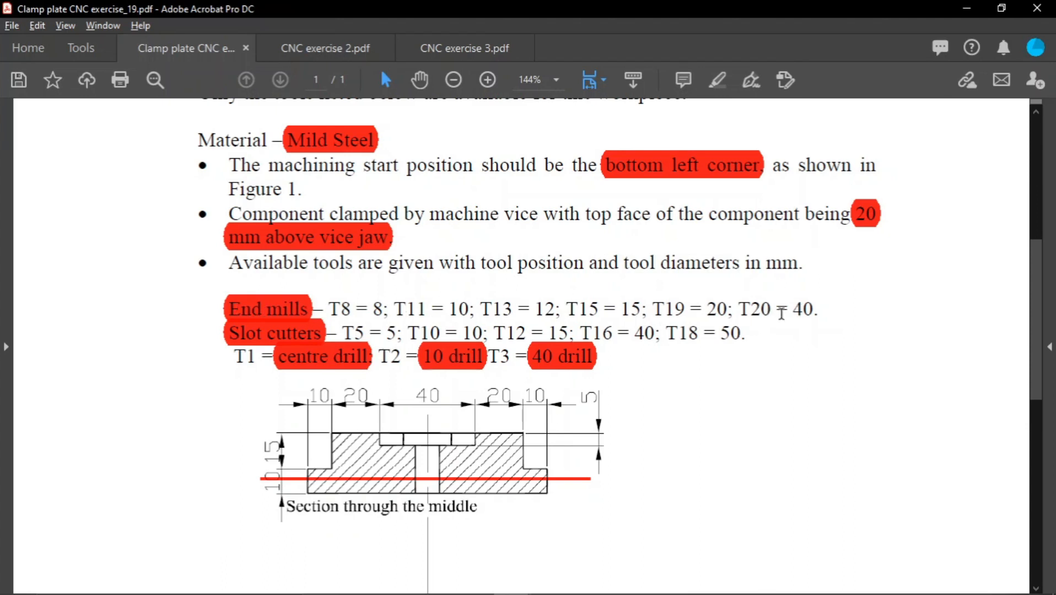
{"action": "left_click_drag", "start_coordinate": [798, 310], "coordinate": [818, 310]}
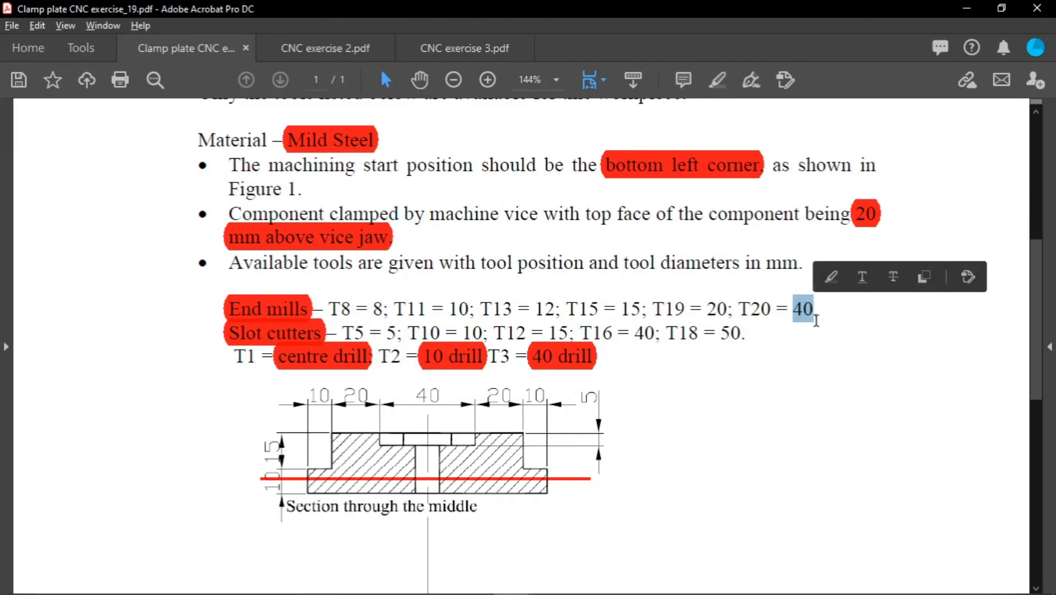
{"action": "left_click", "coordinate": [820, 321]}
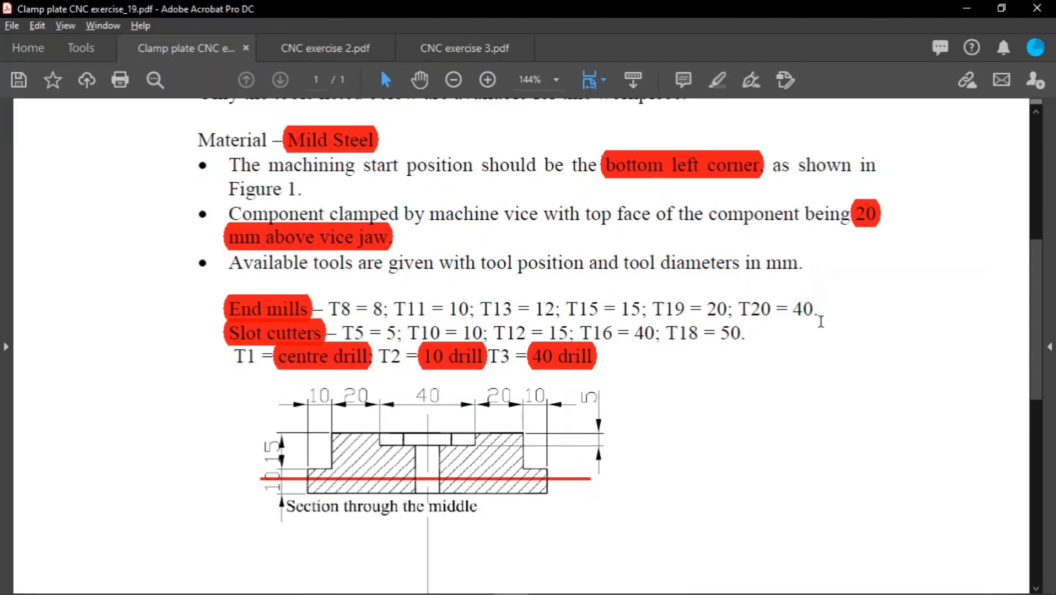
{"action": "mouse_move", "coordinate": [813, 310]}
{"action": "left_mouse_down"}
{"action": "mouse_move", "coordinate": [794, 311]}
{"action": "mouse_move", "coordinate": [814, 314]}
{"action": "left_mouse_up"}
{"action": "left_click", "coordinate": [792, 312]}
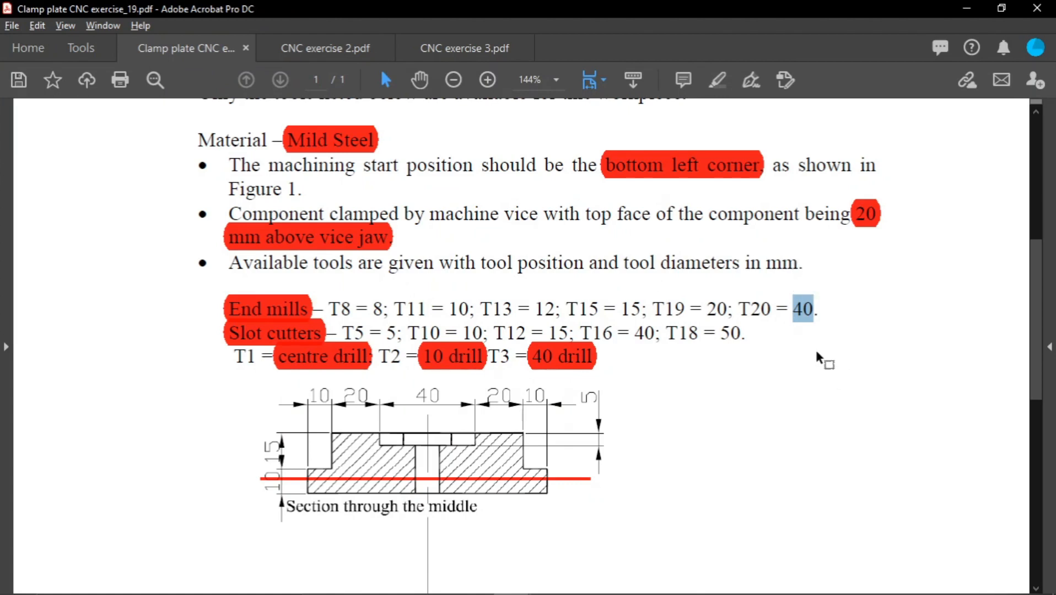
{"action": "left_click_drag", "start_coordinate": [459, 310], "coordinate": [469, 312]}
{"action": "left_click", "coordinate": [820, 374]}
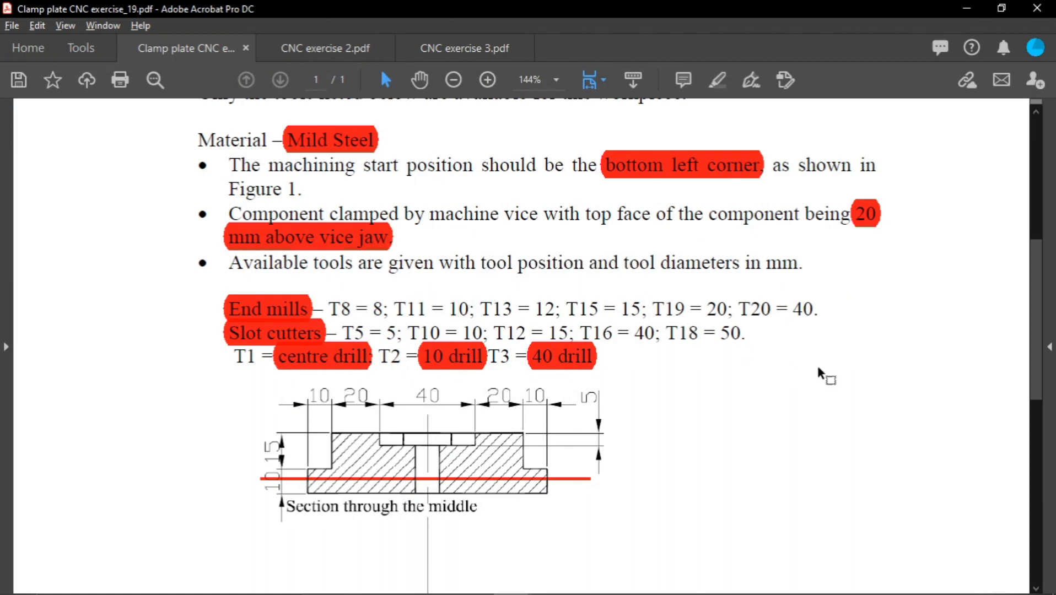
{"action": "left_click_drag", "start_coordinate": [793, 309], "coordinate": [811, 311]}
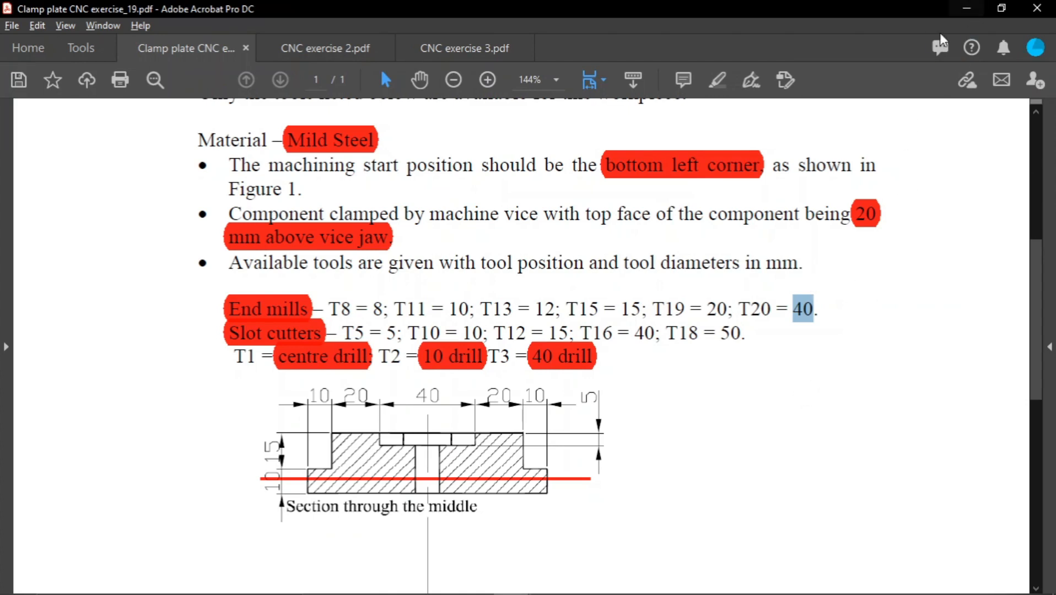
{"action": "key", "text": "alt+Tab"}
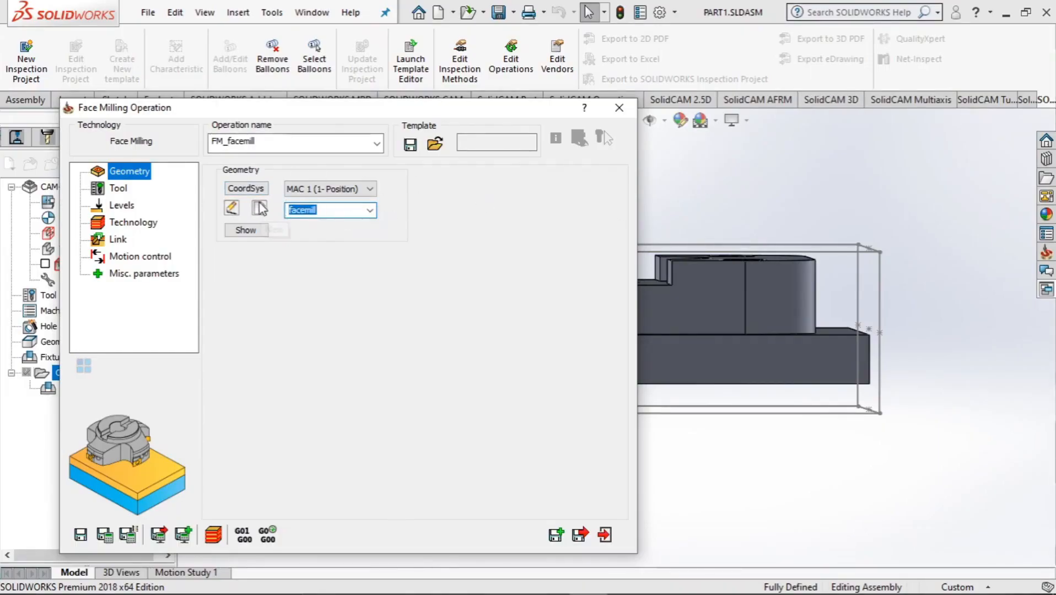
Keep the facemill geometry and create a new END MILL tool for the face milling operation.
{"action": "left_click", "coordinate": [330, 210]}
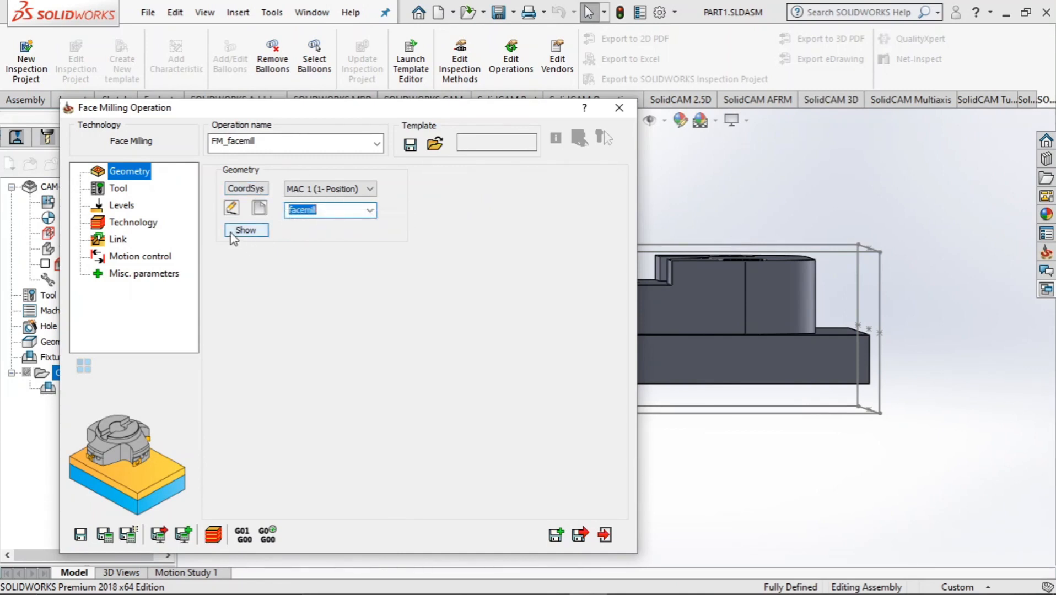
{"action": "left_click", "coordinate": [116, 190]}
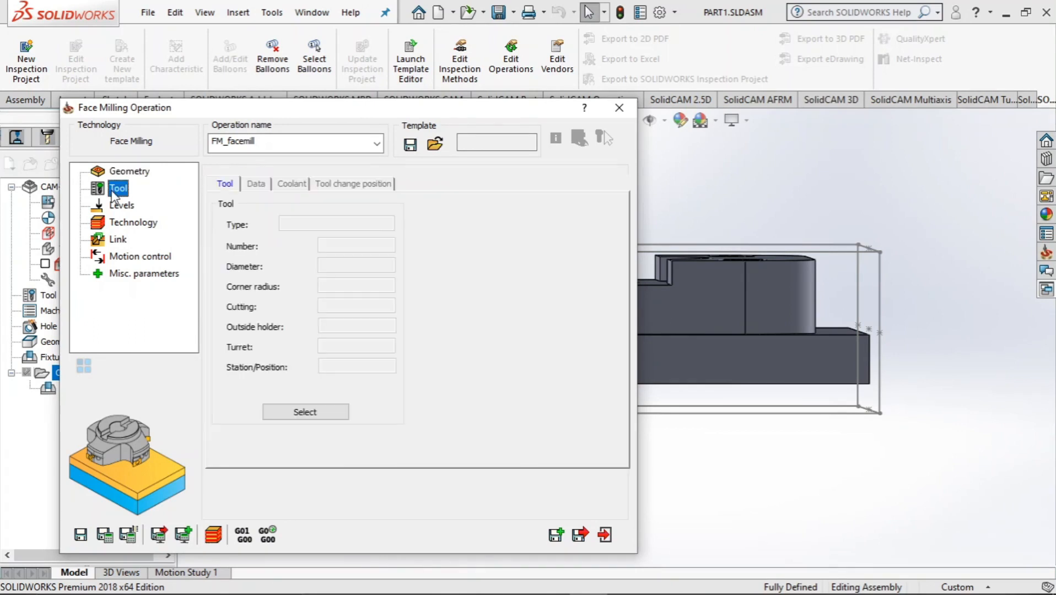
{"action": "left_click", "coordinate": [314, 413]}
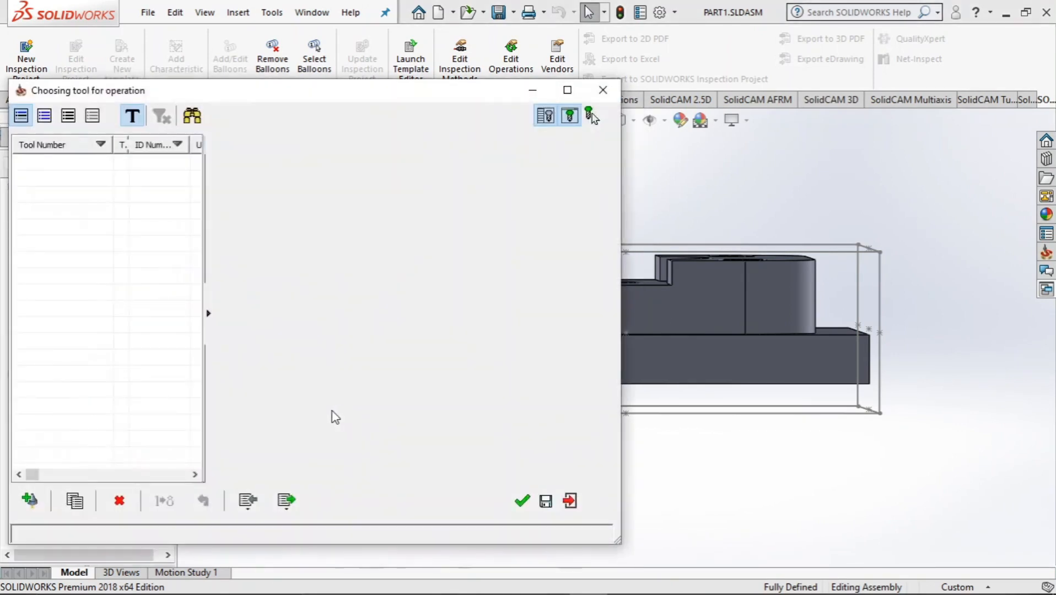
{"action": "left_click", "coordinate": [31, 501]}
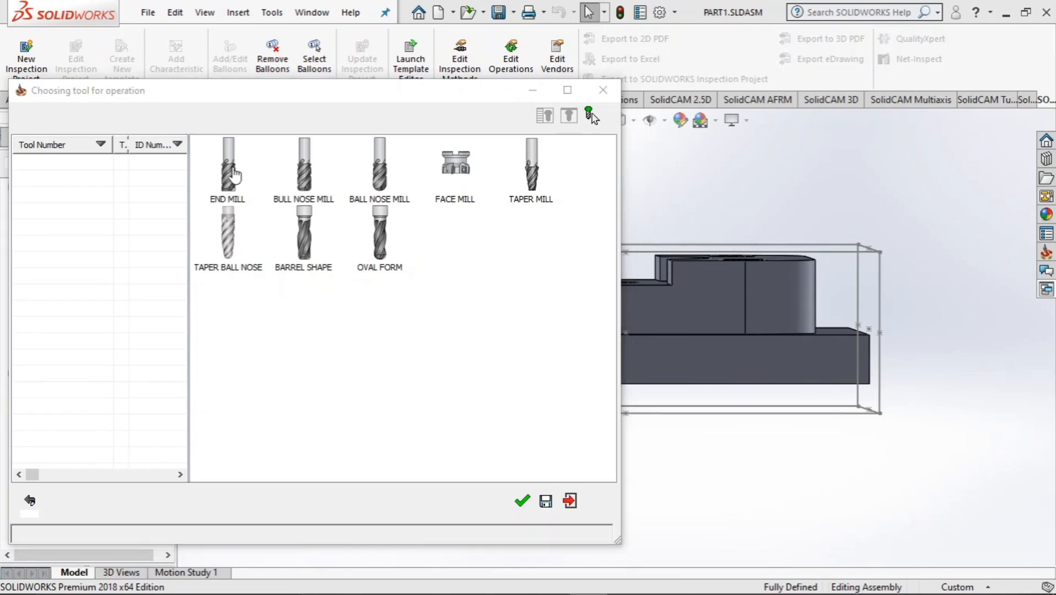
{"action": "key", "text": "alt+Tab"}
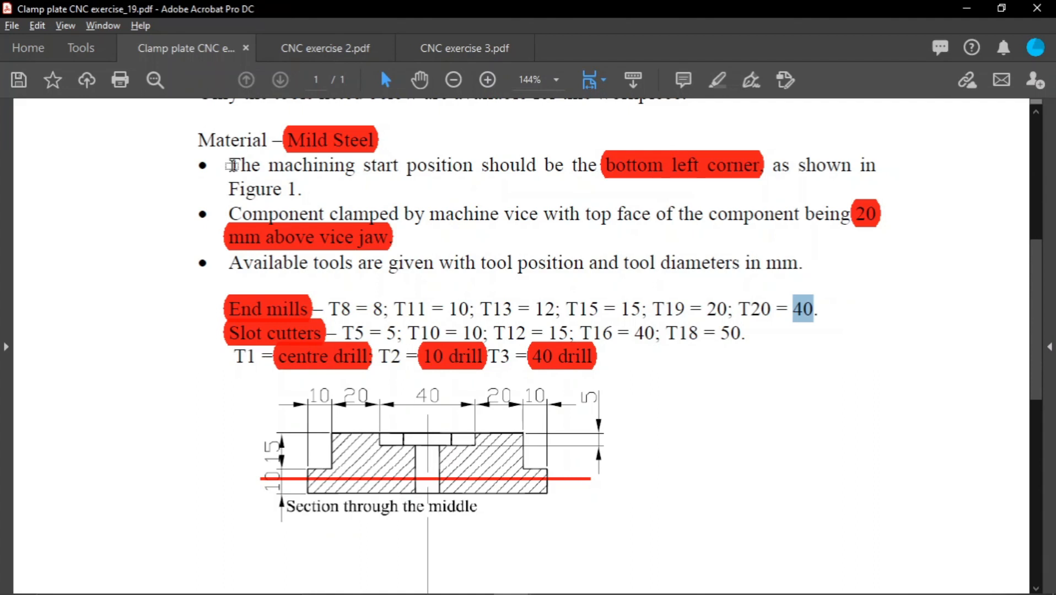
{"action": "key", "text": "alt+Tab"}
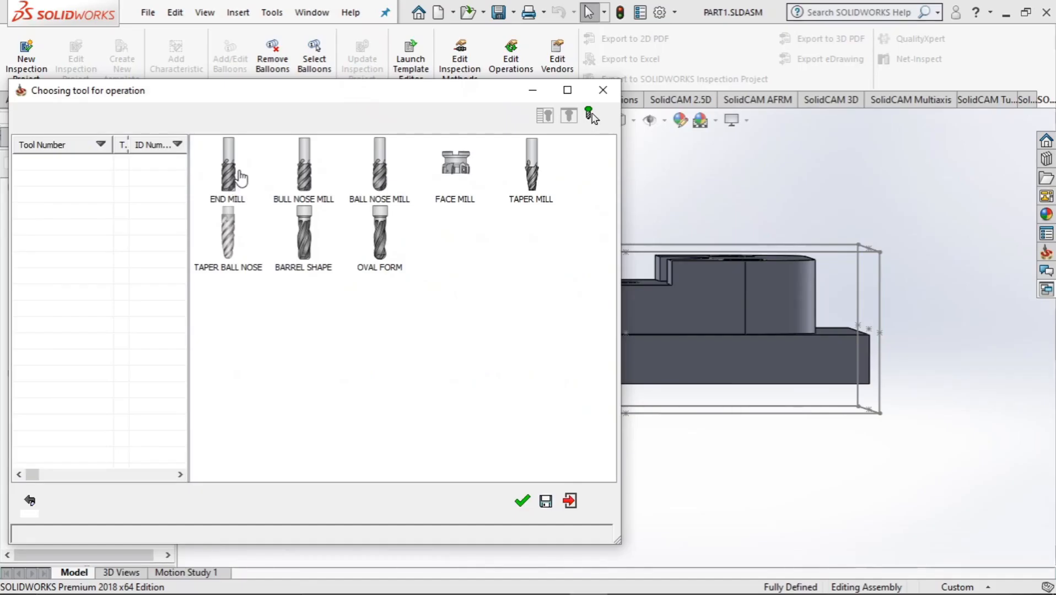
{"action": "double_click", "coordinate": [231, 176]}
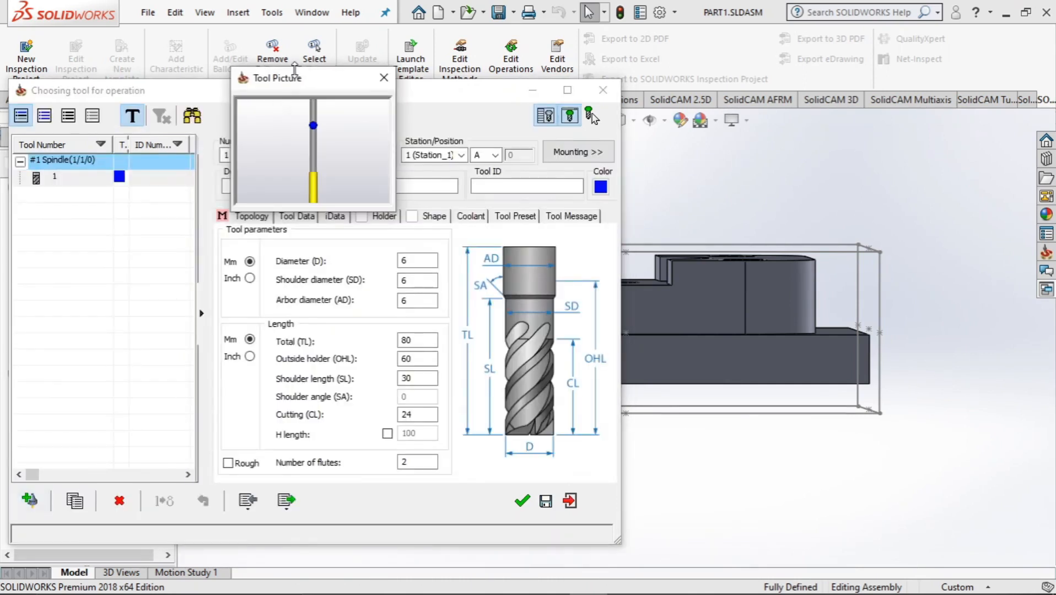
Set the new end mill's diameter to 40 mm, matching T20 in the exercise PDF's tool list.
{"action": "left_click_drag", "start_coordinate": [296, 80], "coordinate": [687, 63]}
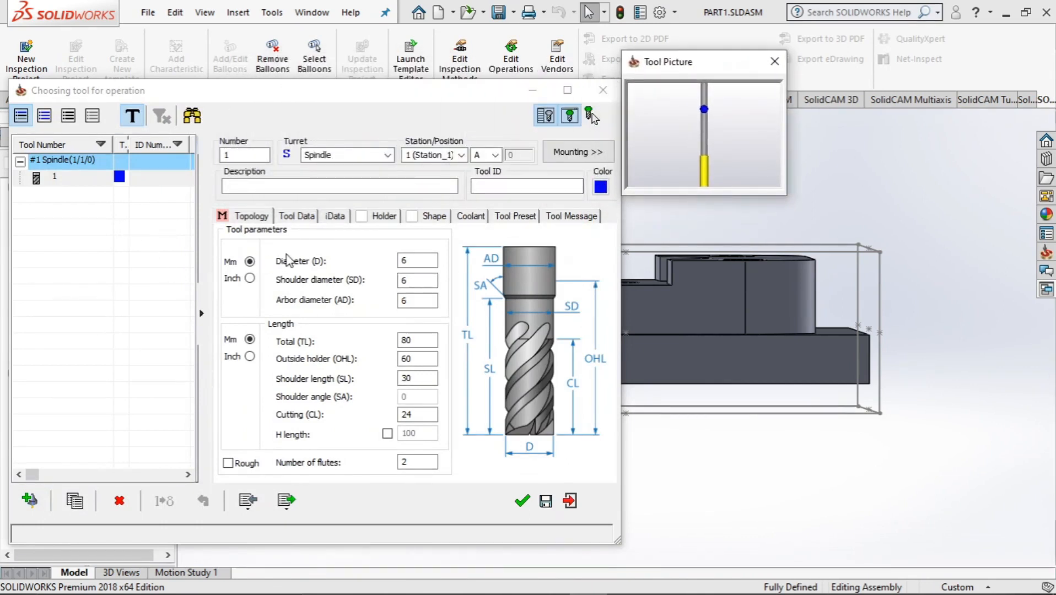
{"action": "left_click", "coordinate": [418, 265]}
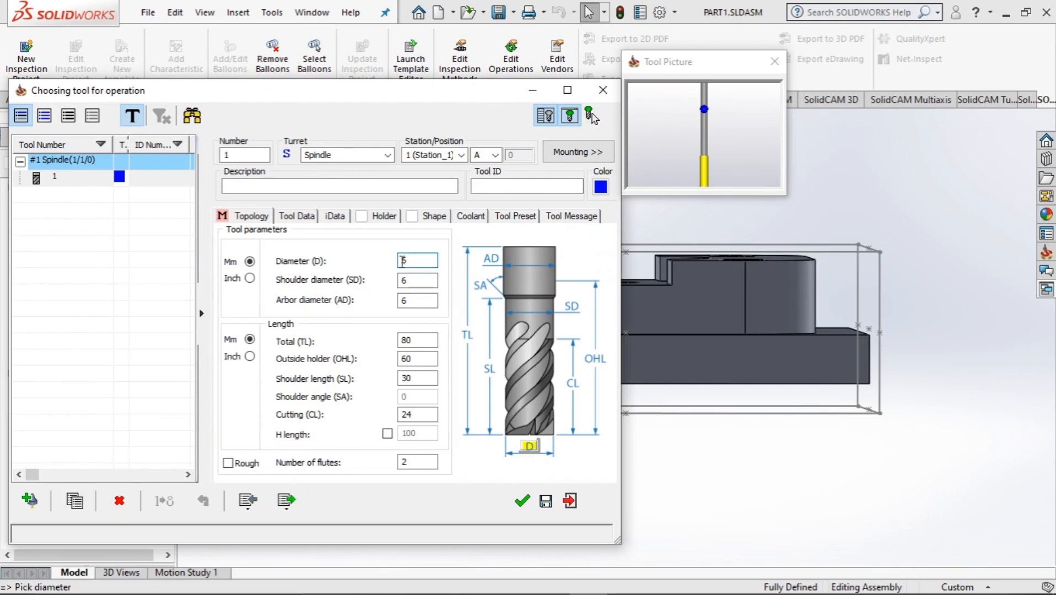
{"action": "type", "text": "40"}
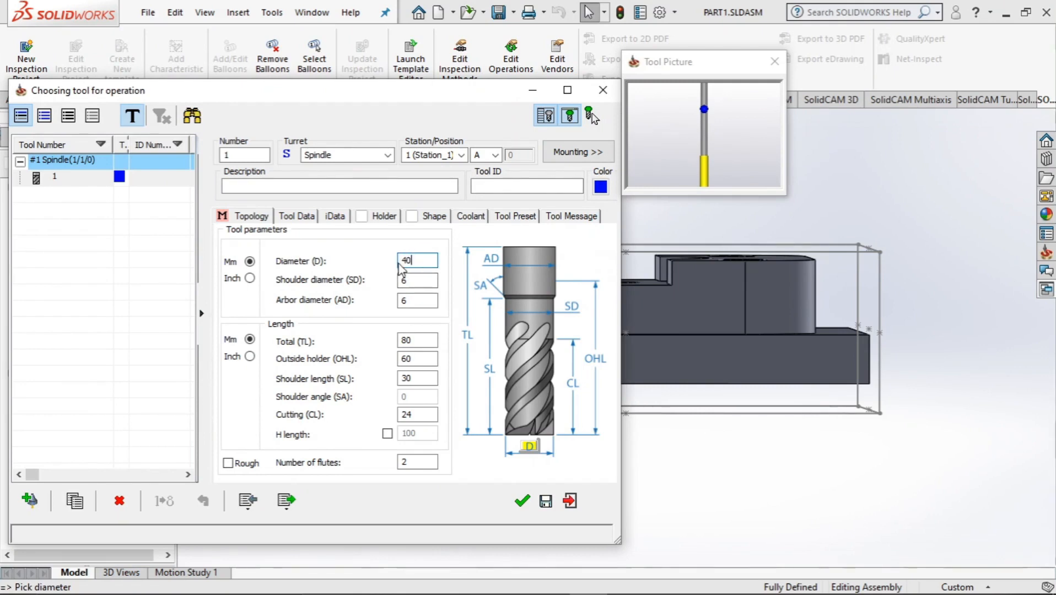
{"action": "key", "text": "alt+Tab"}
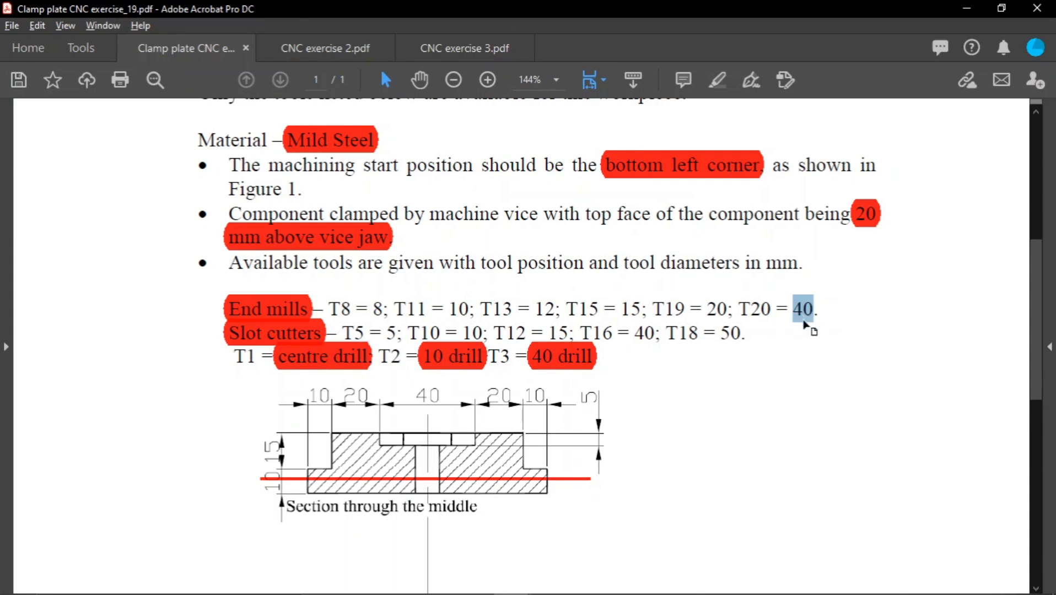
{"action": "key", "text": "alt+Tab"}
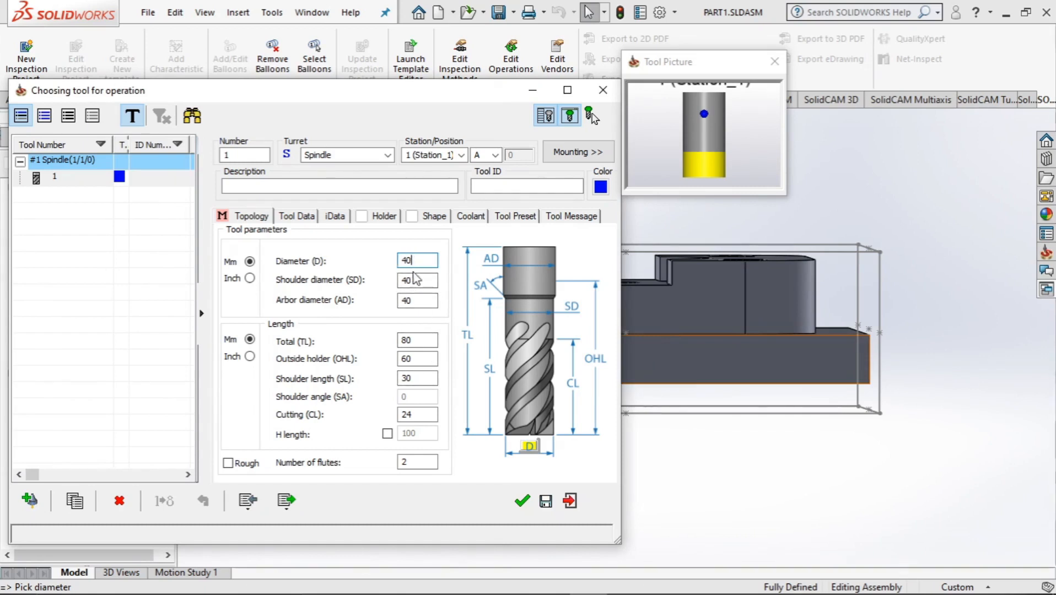
{"action": "key", "text": "Tab"}
{"action": "key", "text": "Tab"}
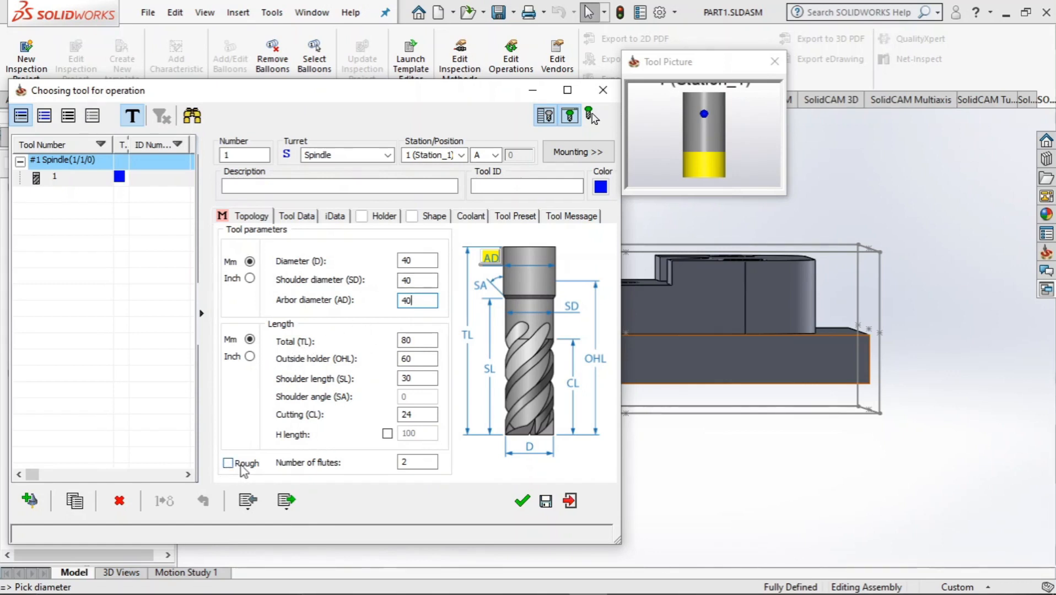
Review the end mill's flute count, tool data, iData, holder, shape, coolant and preset settings, and accept the tool for the operation.
{"action": "left_click", "coordinate": [426, 463]}
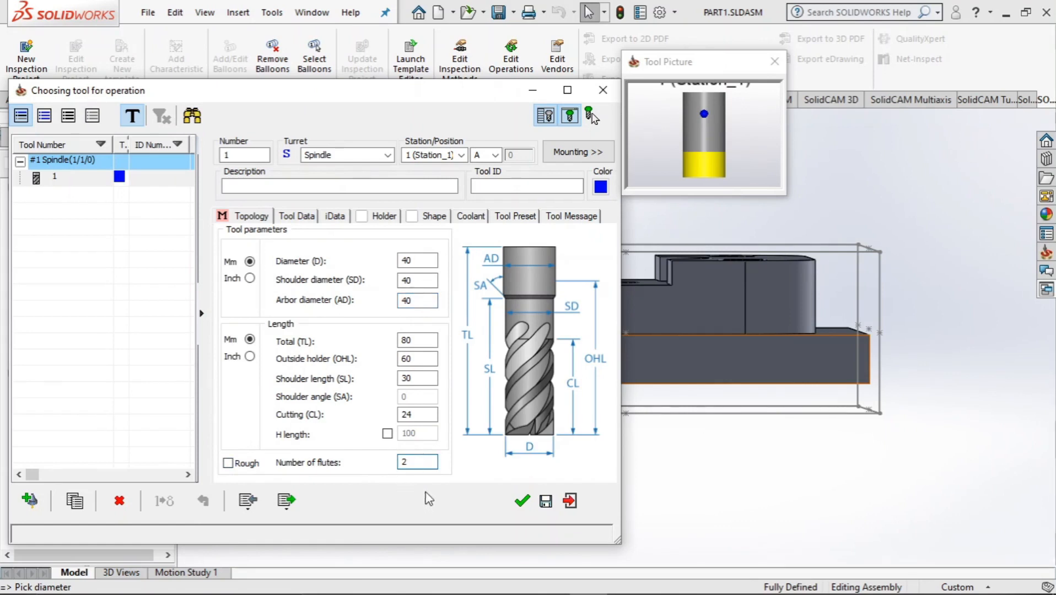
{"action": "left_click", "coordinate": [297, 217]}
{"action": "left_click", "coordinate": [336, 218]}
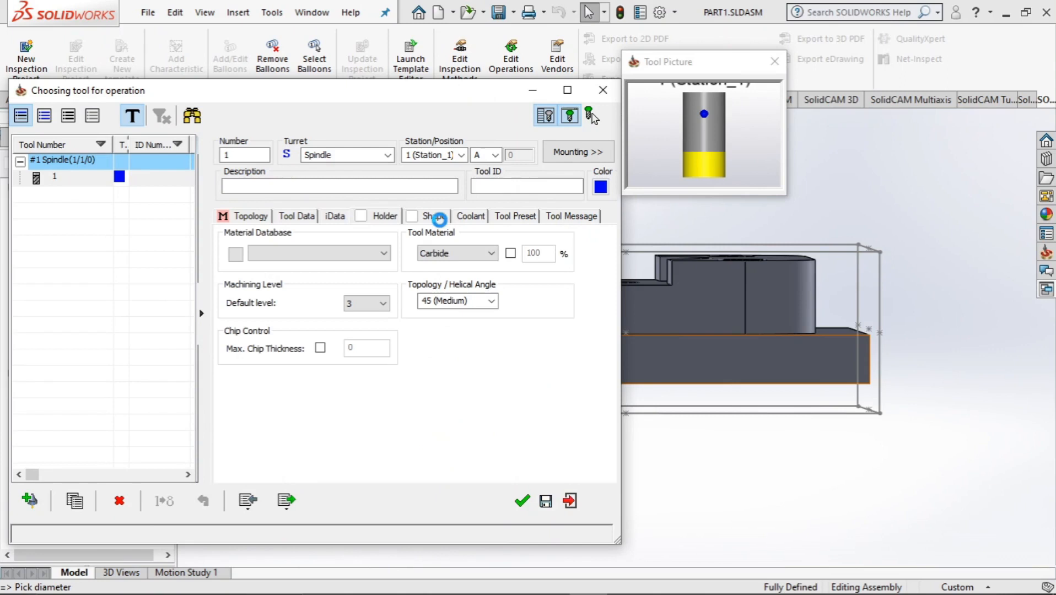
{"action": "left_click", "coordinate": [436, 217]}
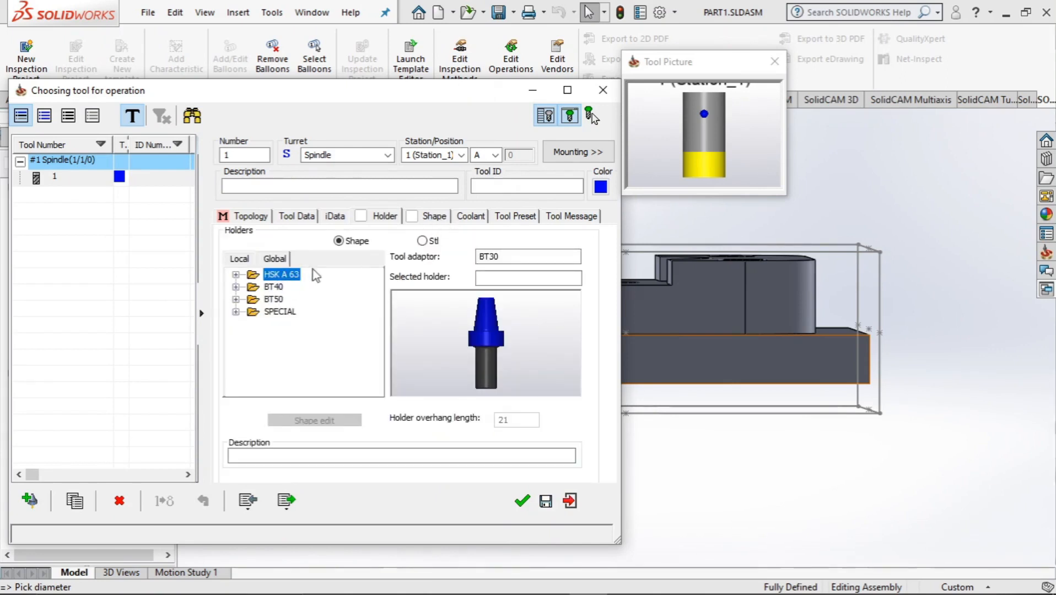
{"action": "left_click", "coordinate": [440, 219]}
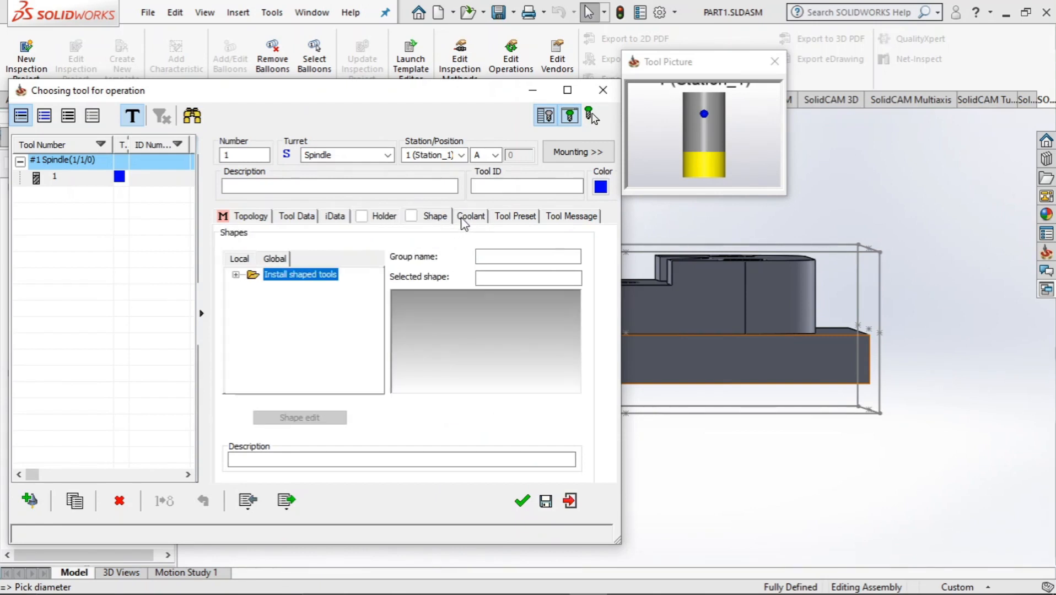
{"action": "left_click", "coordinate": [464, 219]}
{"action": "left_click", "coordinate": [289, 218]}
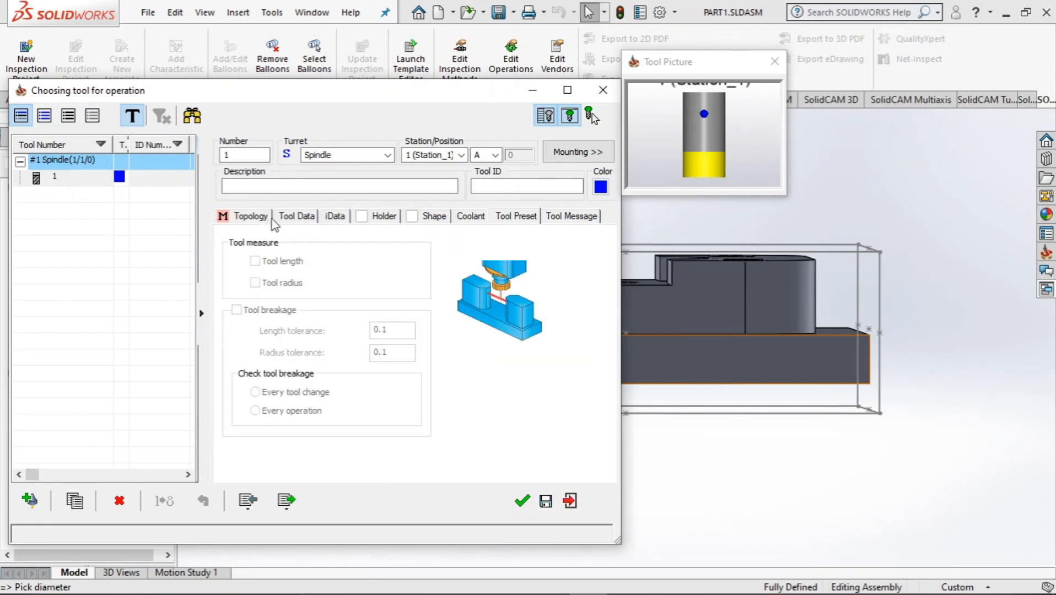
{"action": "left_click", "coordinate": [571, 218]}
{"action": "left_click", "coordinate": [251, 218]}
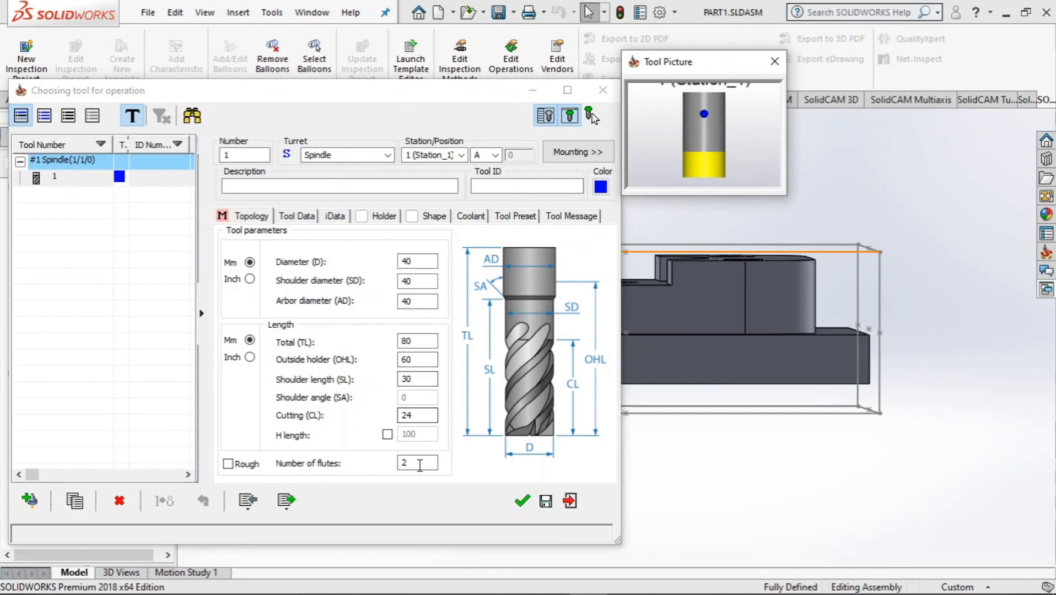
{"action": "left_click", "coordinate": [521, 501]}
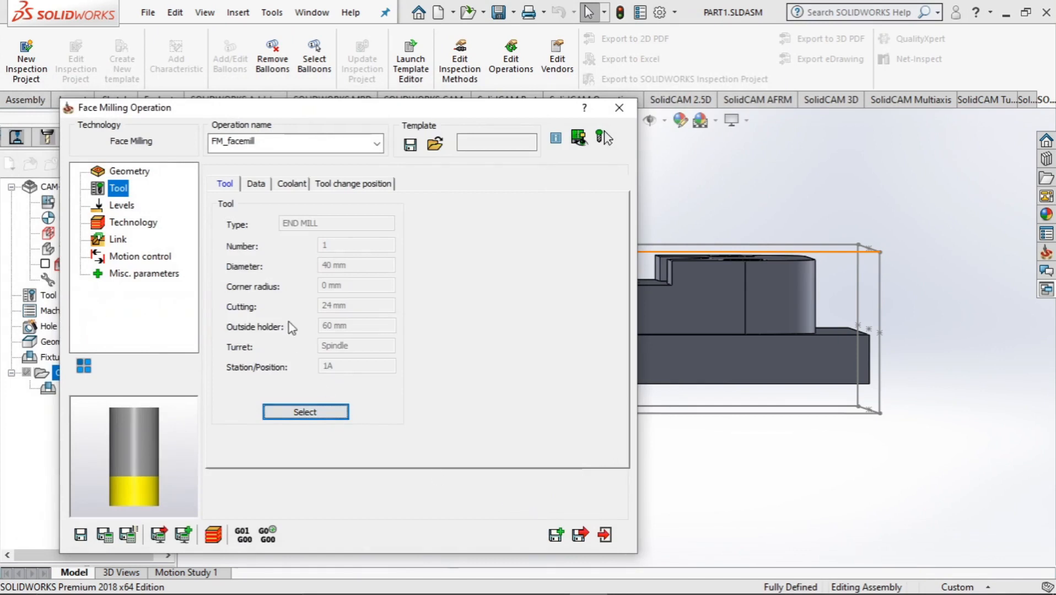
Set the face milling operation's milling levels to User defined.
{"action": "left_click", "coordinate": [120, 206]}
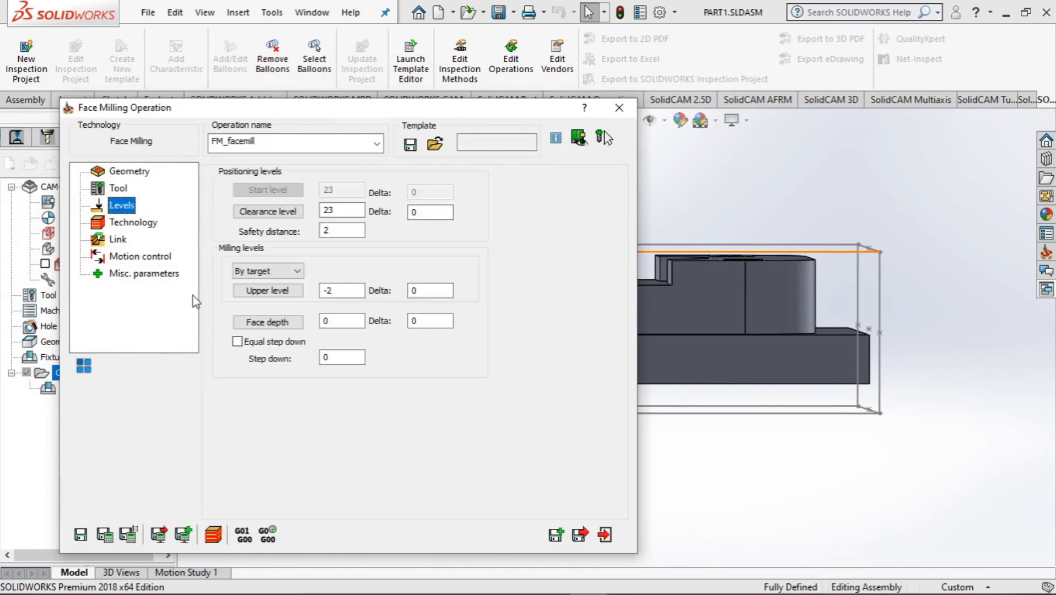
{"action": "mouse_move", "coordinate": [282, 291]}
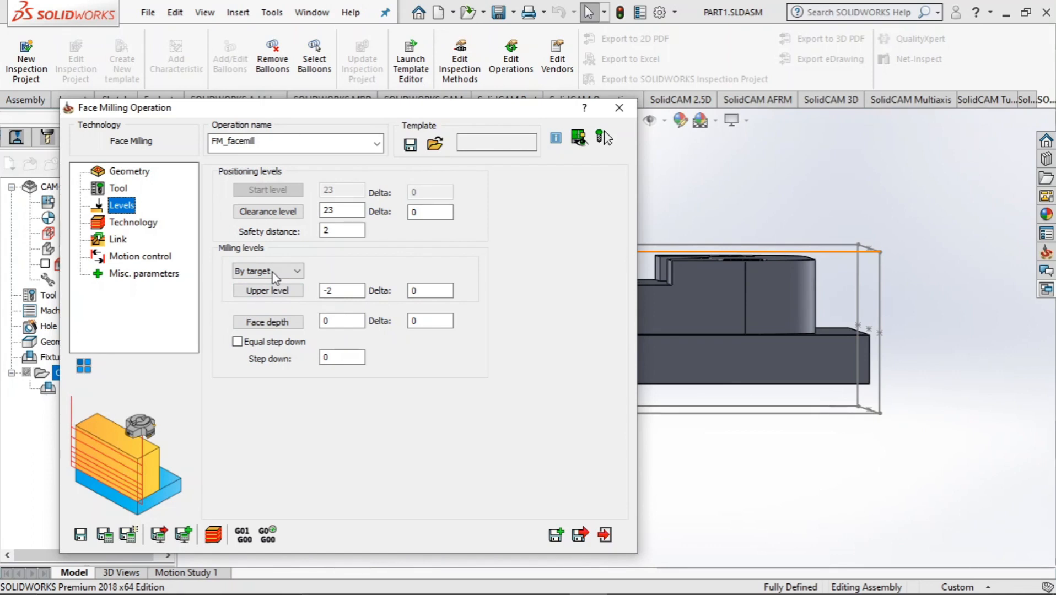
{"action": "left_click", "coordinate": [273, 273]}
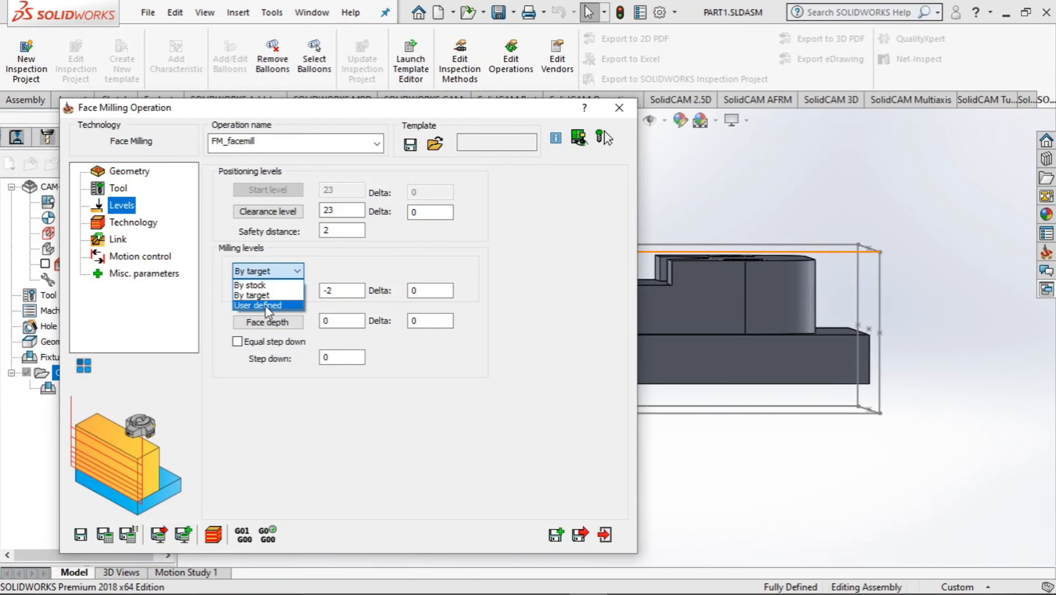
{"action": "left_click", "coordinate": [271, 285]}
{"action": "left_click", "coordinate": [281, 269]}
{"action": "left_click", "coordinate": [280, 305]}
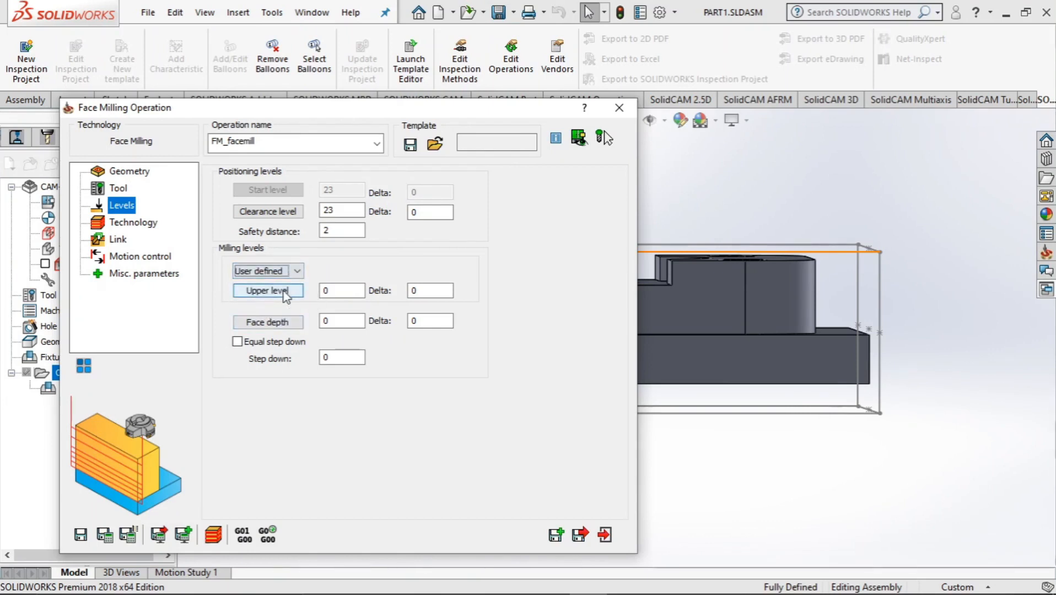
Define the upper milling level at Z 0 from the stock box's upper front edge.
{"action": "left_click", "coordinate": [284, 292]}
{"action": "middle_click_drag", "start_coordinate": [607, 441], "coordinate": [540, 458]}
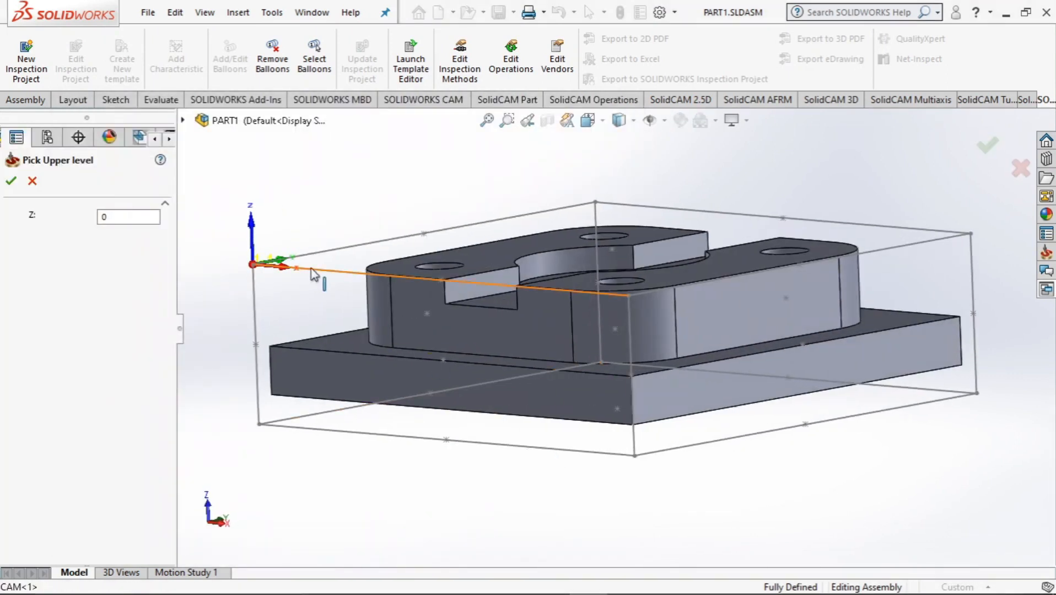
{"action": "left_click", "coordinate": [11, 181]}
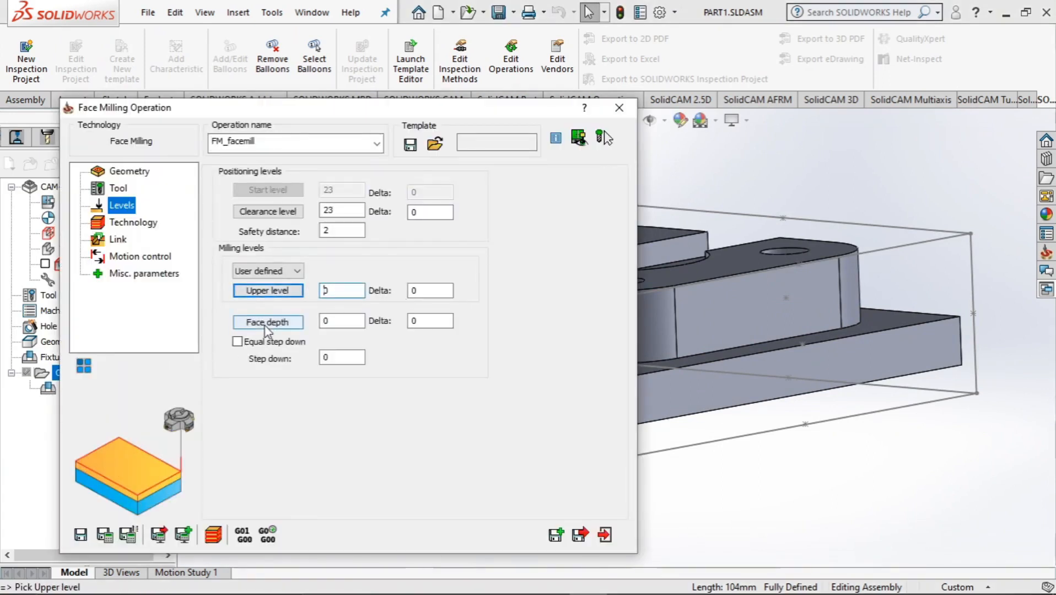
Define the face depth of 2 from the top face of the clamp plate.
{"action": "left_click", "coordinate": [266, 323]}
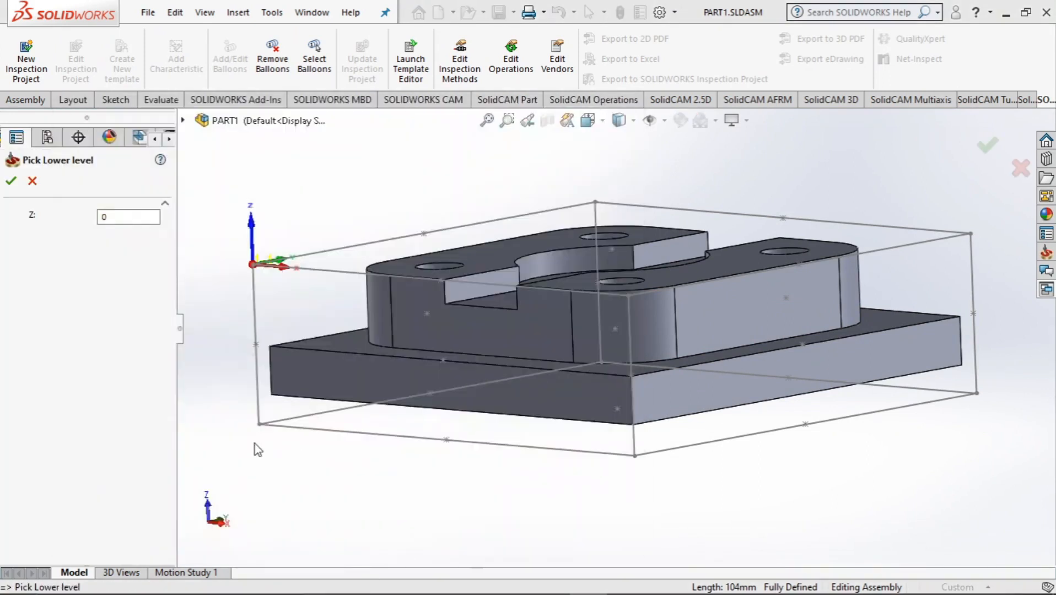
{"action": "middle_click_drag", "start_coordinate": [287, 453], "coordinate": [353, 465]}
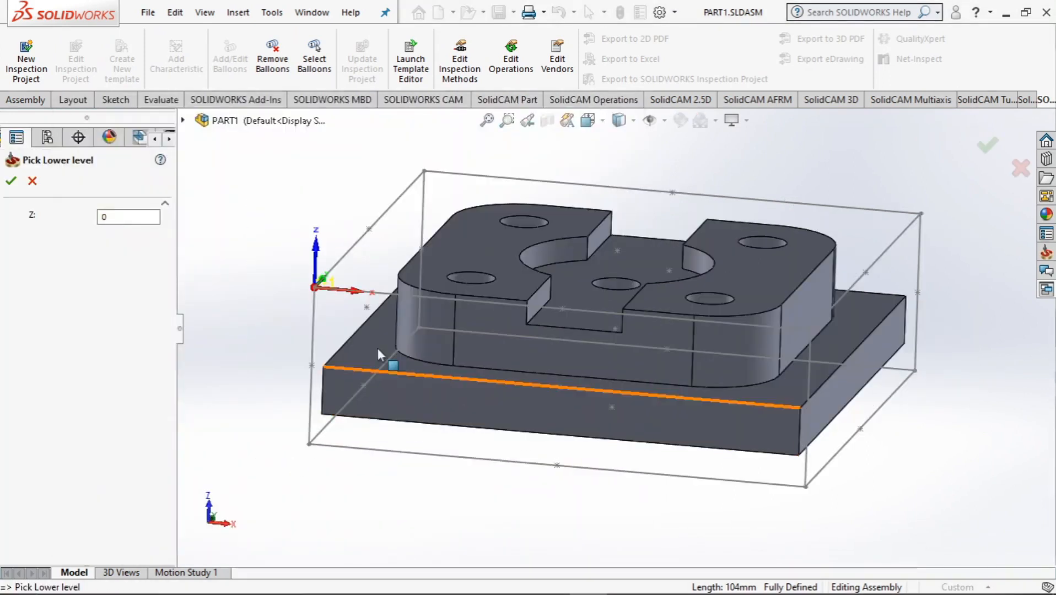
{"action": "left_click", "coordinate": [455, 253]}
{"action": "left_click", "coordinate": [11, 181]}
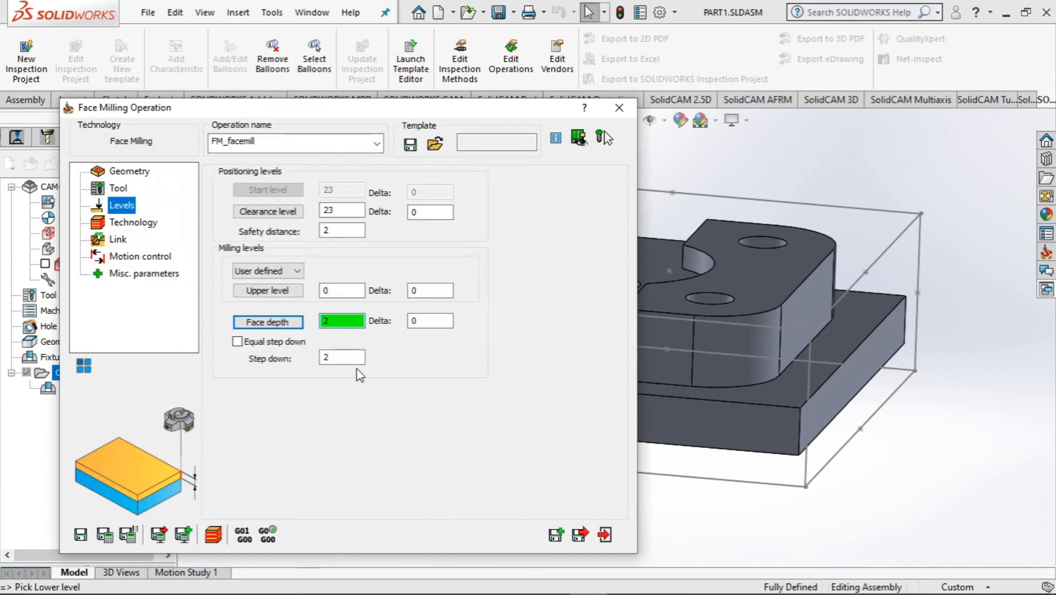
Enable equal step down for the milling levels with a maximum step down of 2.
{"action": "left_click", "coordinate": [237, 341]}
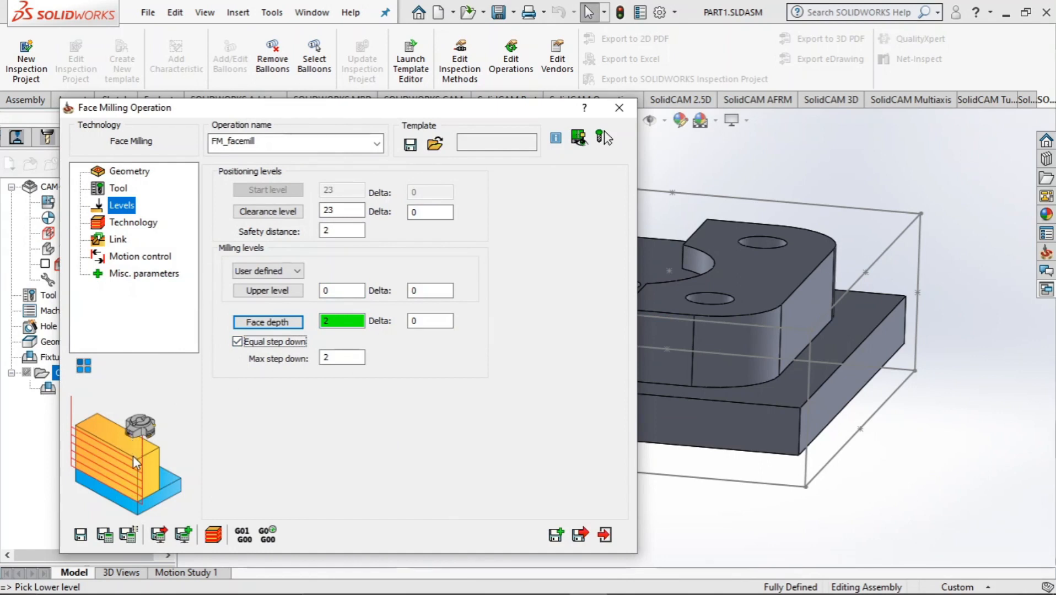
{"action": "left_click", "coordinate": [333, 357]}
{"action": "left_click_drag", "start_coordinate": [332, 358], "coordinate": [321, 359]}
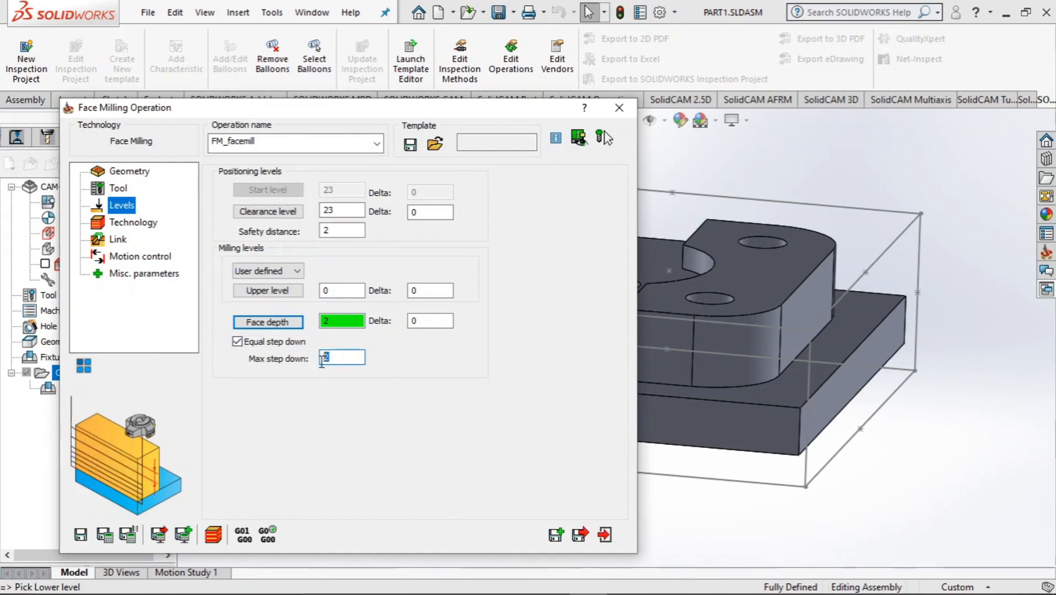
{"action": "left_click", "coordinate": [332, 360]}
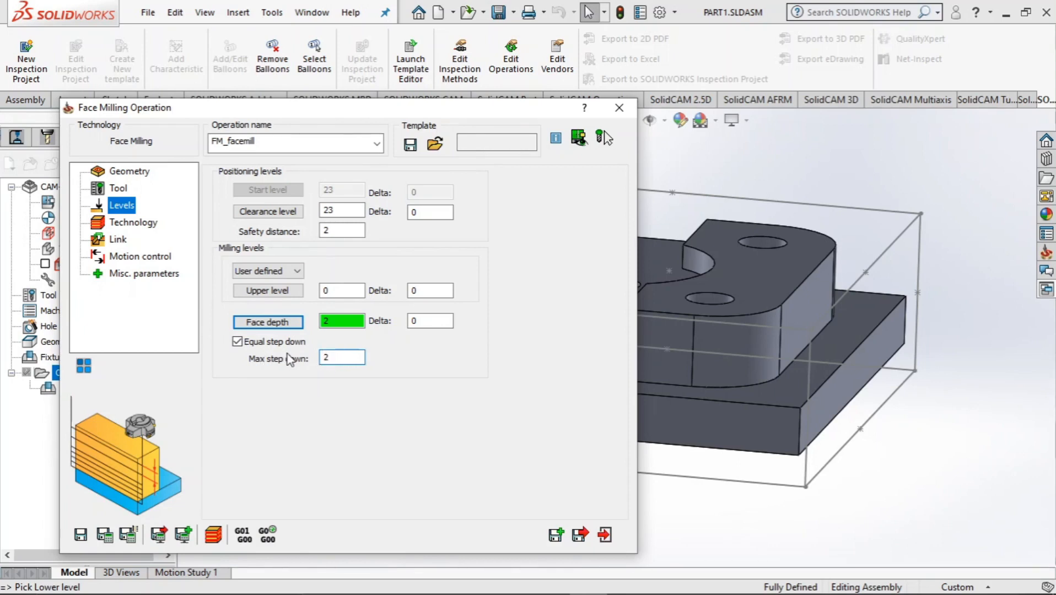
Try the Contour technology for the face milling operation with Loop and Sharp corner types.
{"action": "left_click", "coordinate": [129, 223]}
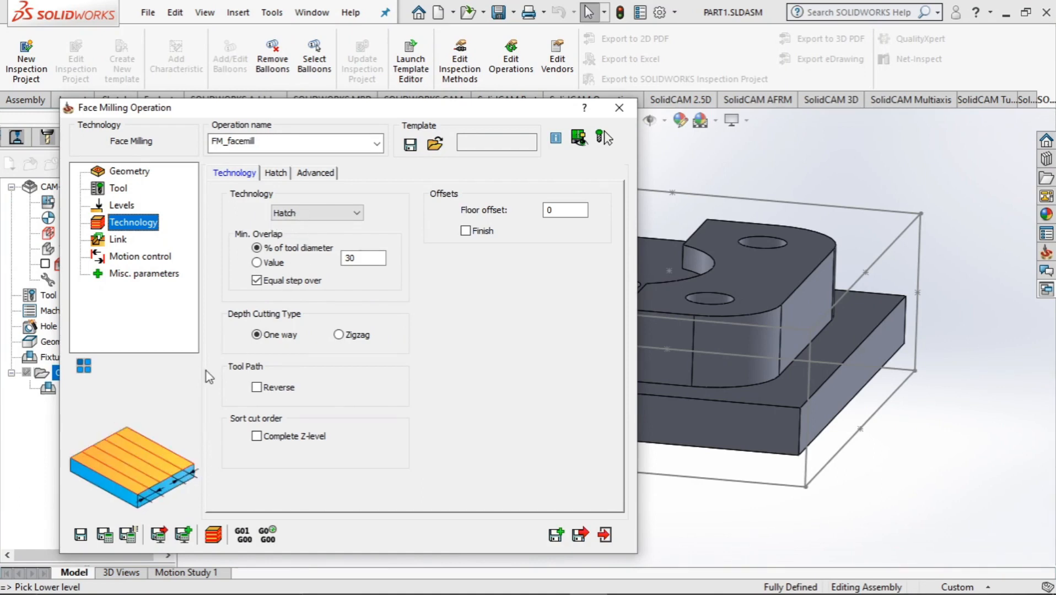
{"action": "left_click", "coordinate": [317, 212]}
{"action": "left_click", "coordinate": [315, 238]}
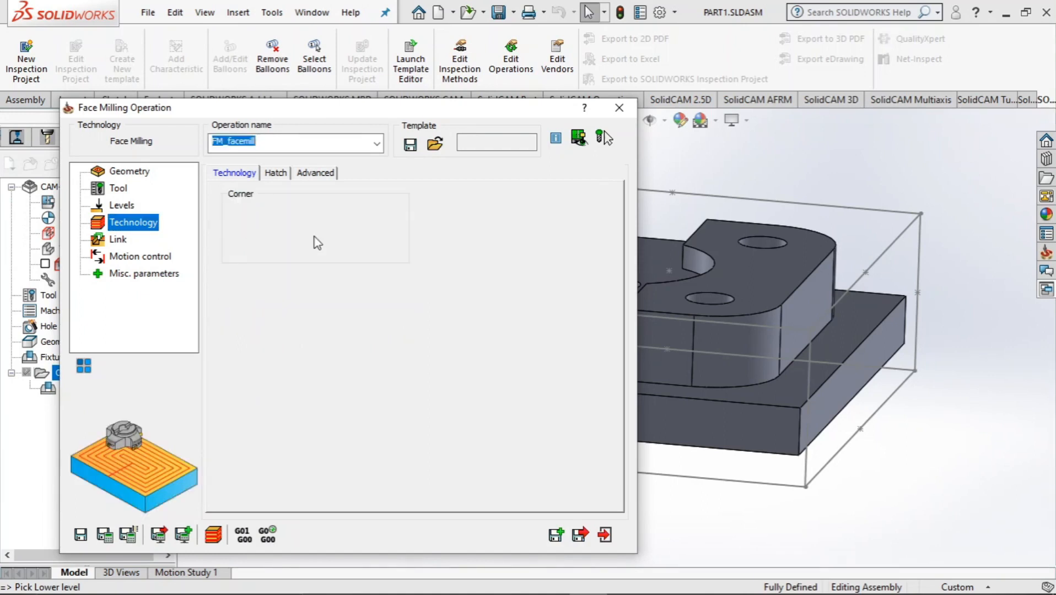
{"action": "left_click", "coordinate": [309, 211]}
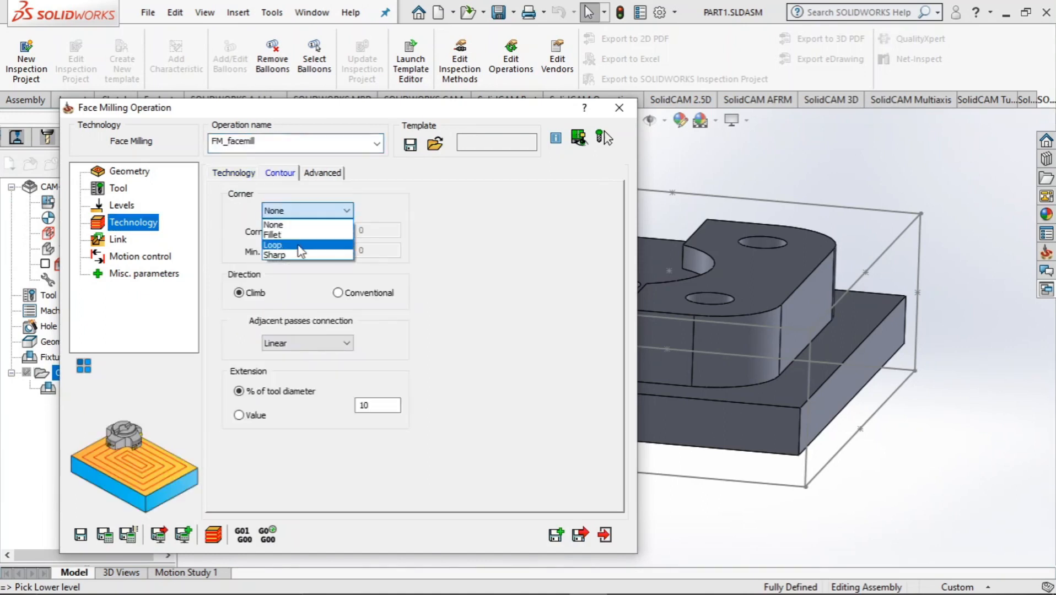
{"action": "left_click", "coordinate": [302, 238]}
{"action": "left_click", "coordinate": [301, 211]}
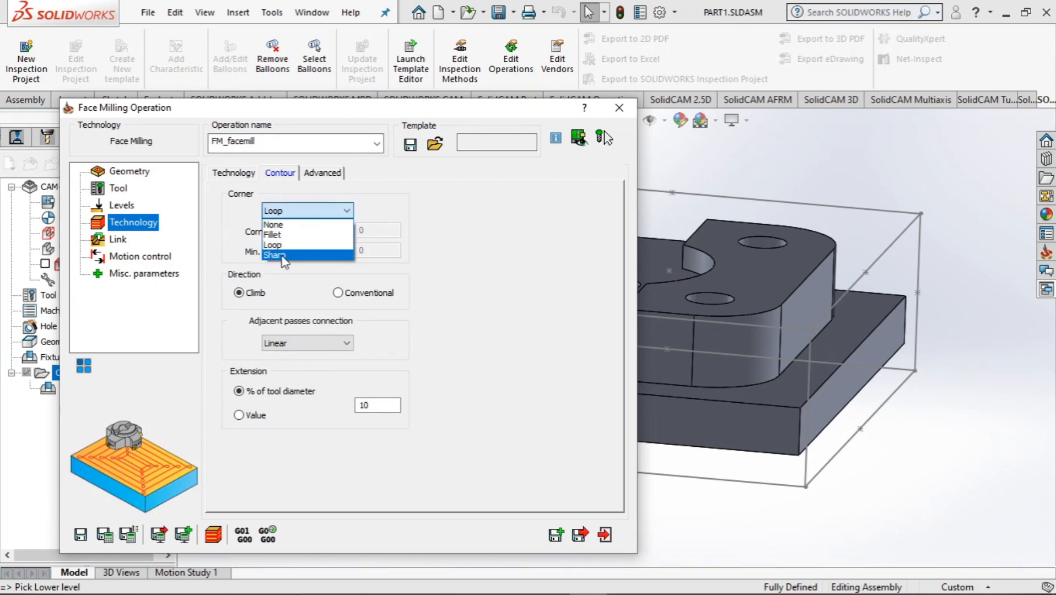
{"action": "left_click", "coordinate": [282, 257]}
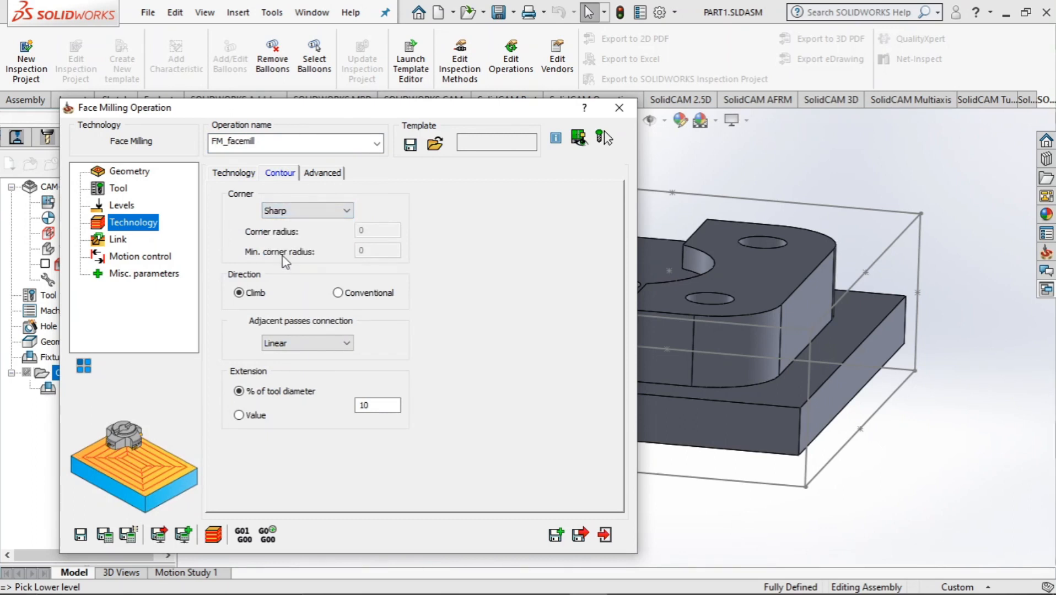
{"action": "left_click", "coordinate": [291, 216]}
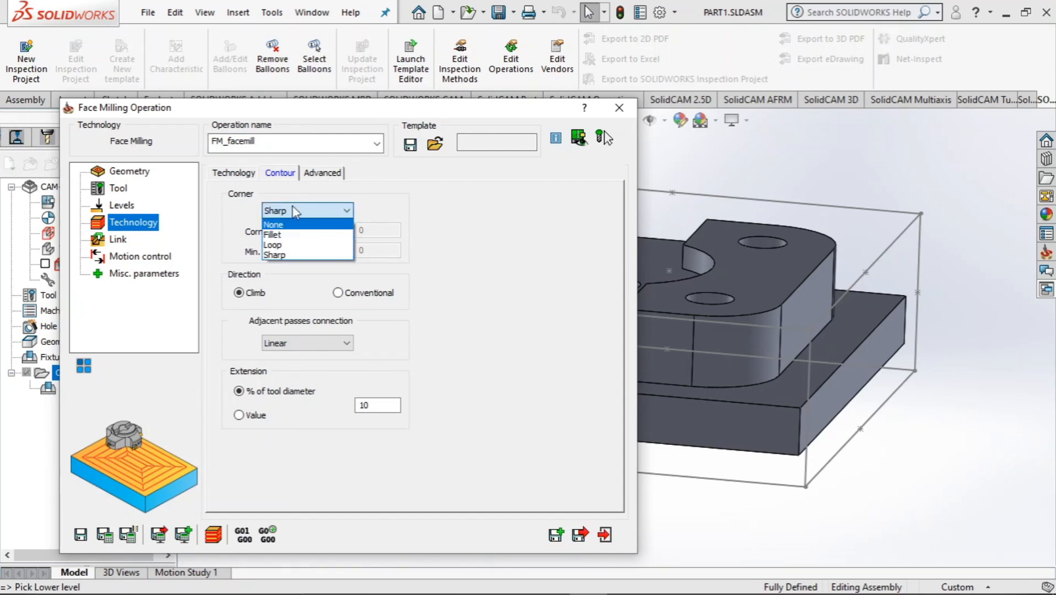
Try the One Pass and Spiral technologies for the face milling operation.
{"action": "left_click", "coordinate": [249, 174]}
{"action": "left_click", "coordinate": [248, 174]}
{"action": "left_click", "coordinate": [304, 220]}
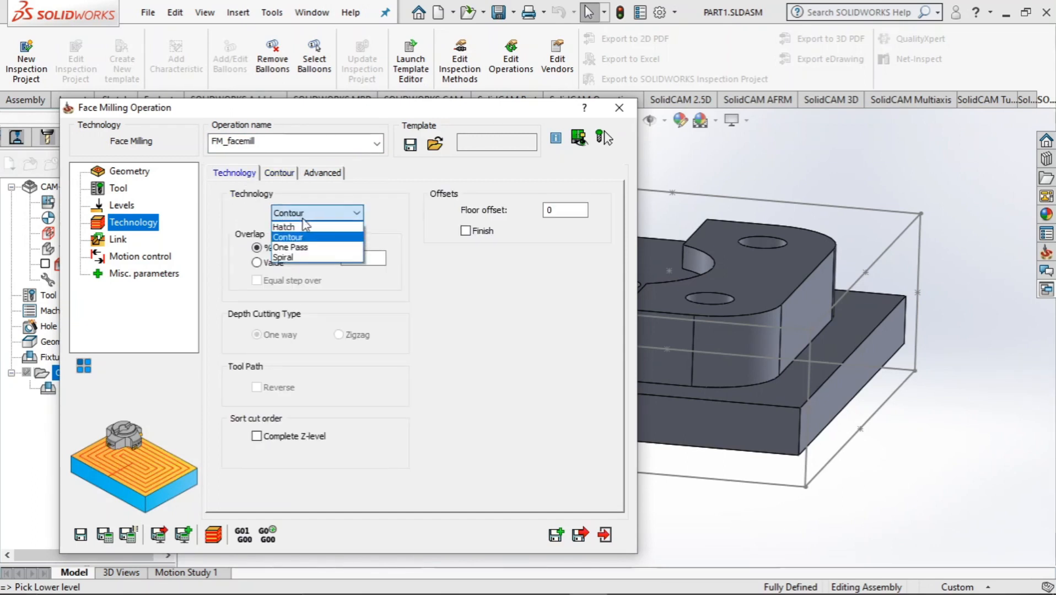
{"action": "left_click", "coordinate": [298, 247]}
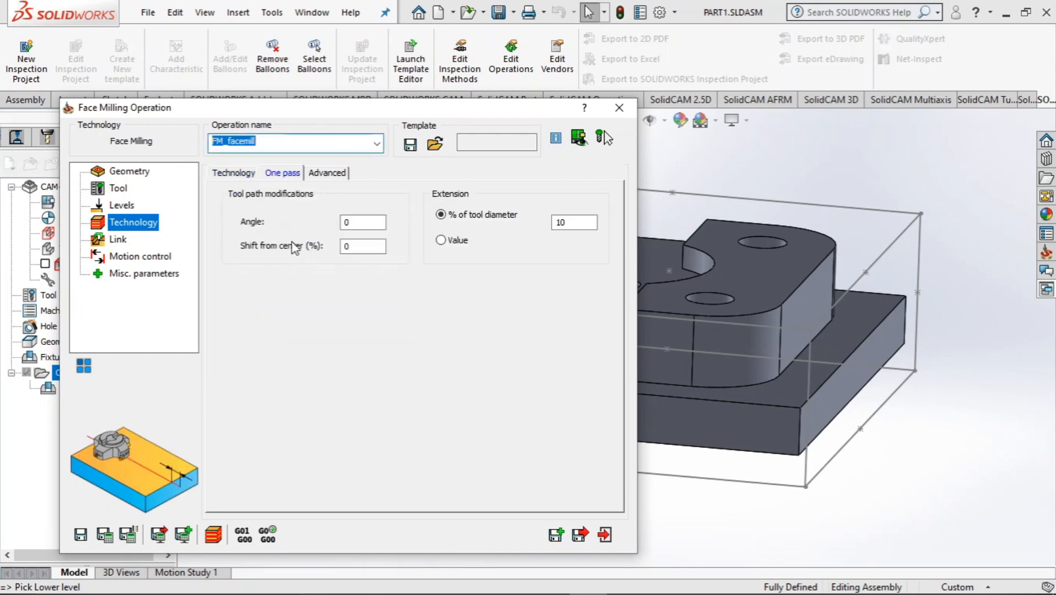
{"action": "left_click", "coordinate": [237, 174]}
{"action": "left_click", "coordinate": [291, 214]}
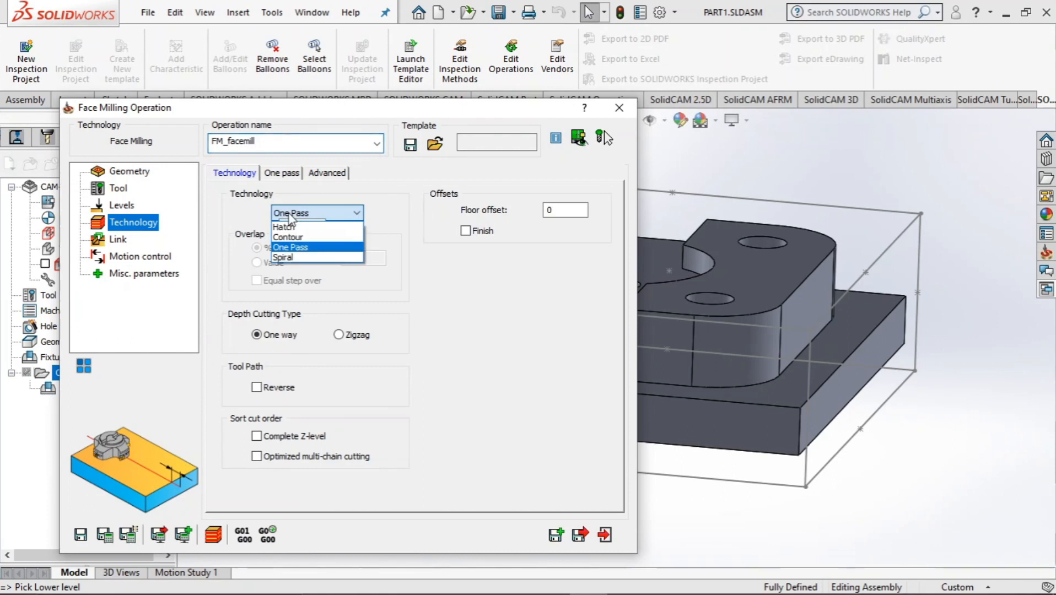
{"action": "left_click", "coordinate": [291, 257]}
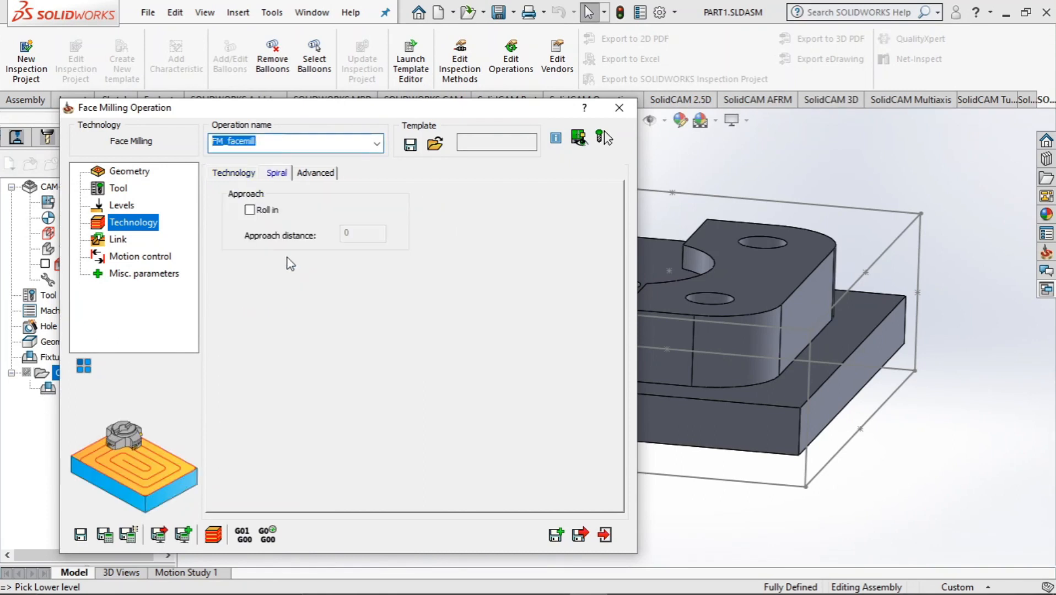
{"action": "left_click", "coordinate": [241, 173]}
Set the face milling technology to Hatch and enable the floor finish pass.
{"action": "left_click", "coordinate": [295, 214]}
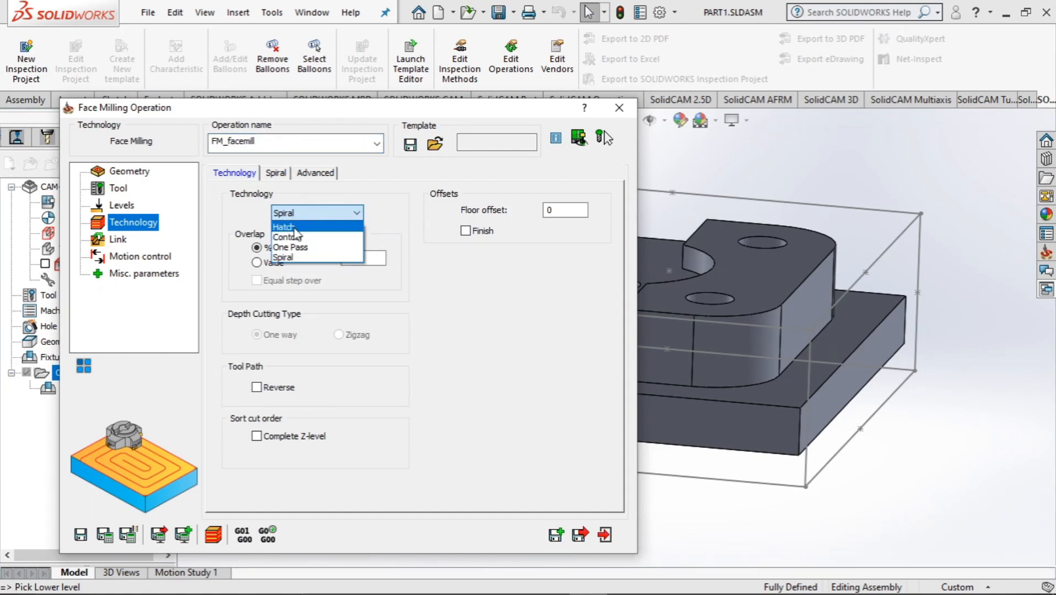
{"action": "left_click", "coordinate": [290, 226]}
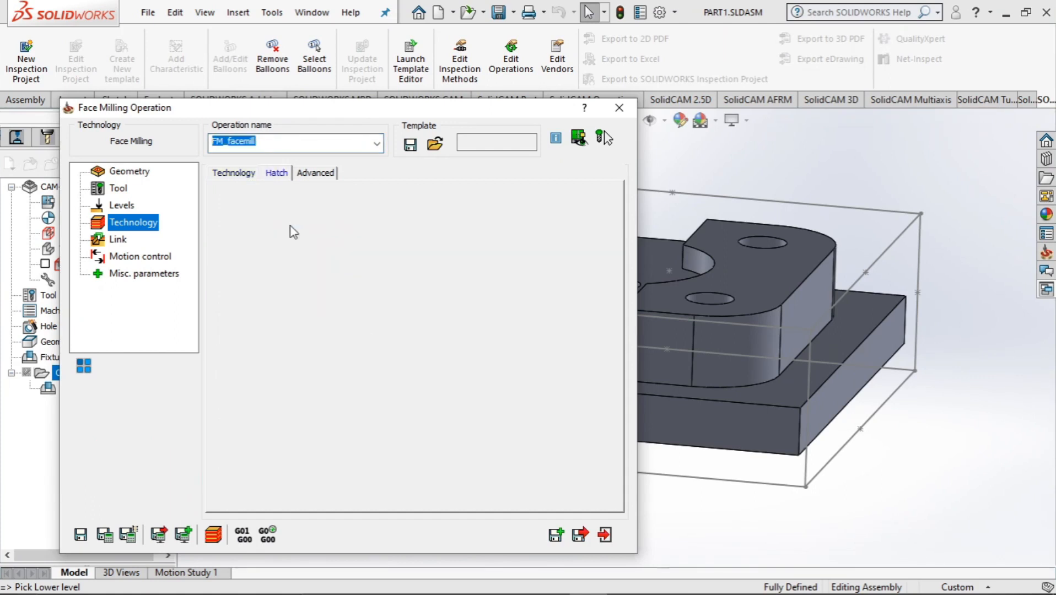
{"action": "left_click", "coordinate": [230, 174]}
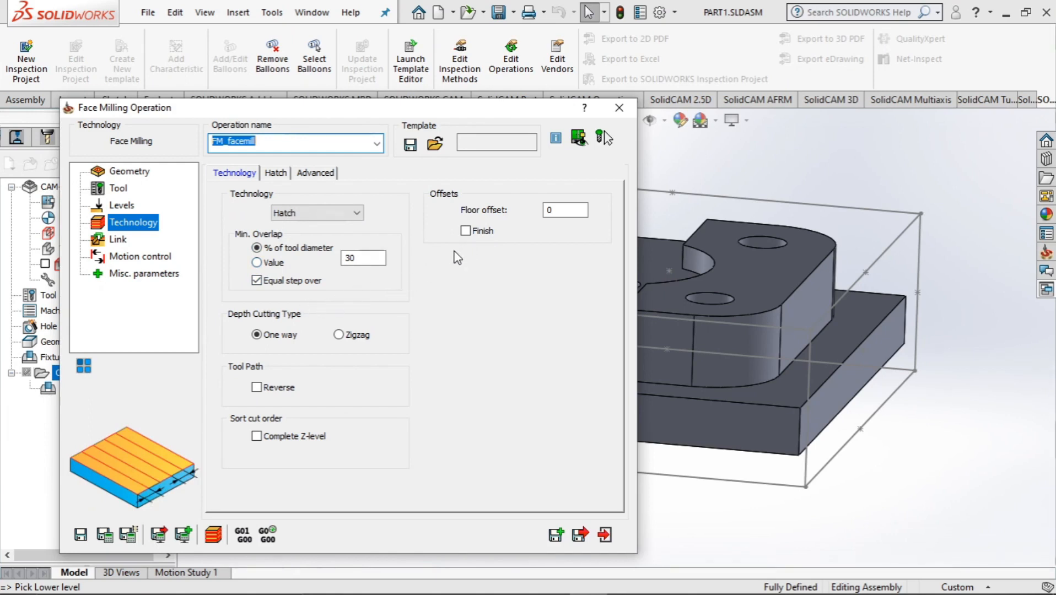
{"action": "left_click", "coordinate": [465, 231]}
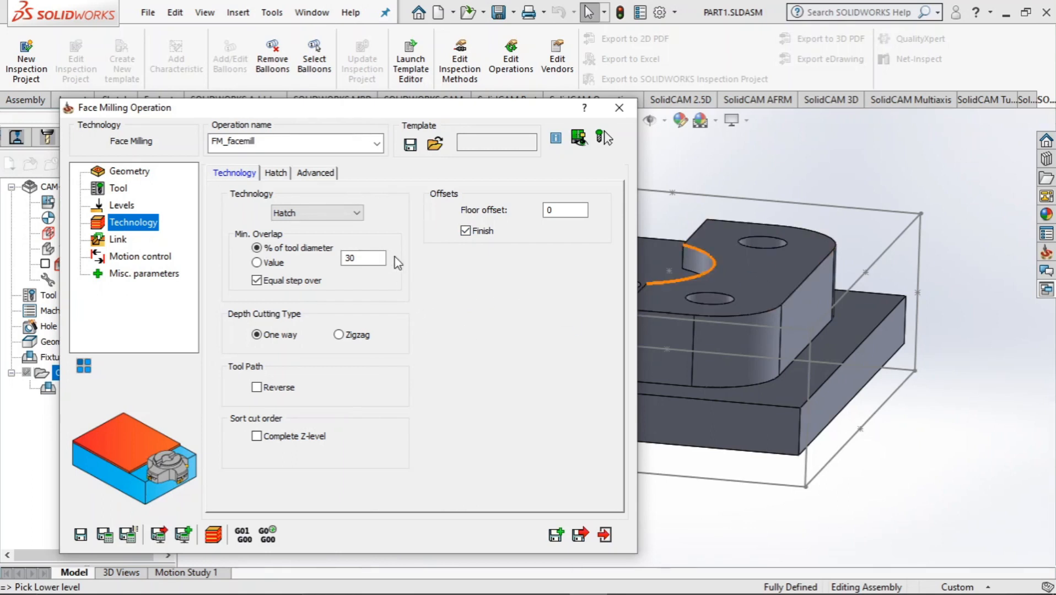
Review the hatch angle, extension, cutting direction, corner and advanced sorting settings, along with the main technology settings.
{"action": "left_click", "coordinate": [274, 173]}
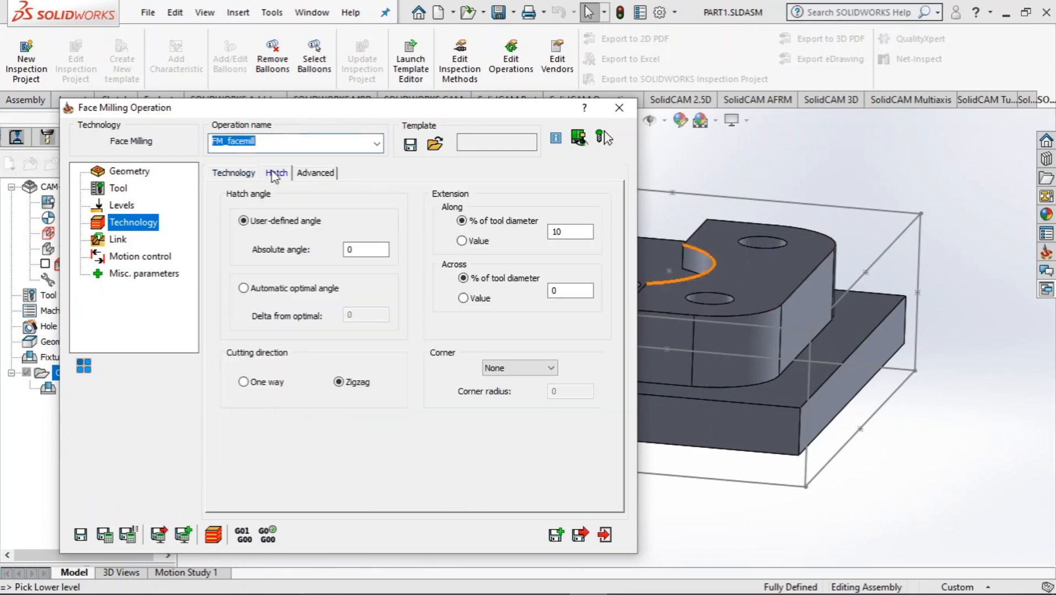
{"action": "left_click", "coordinate": [317, 174]}
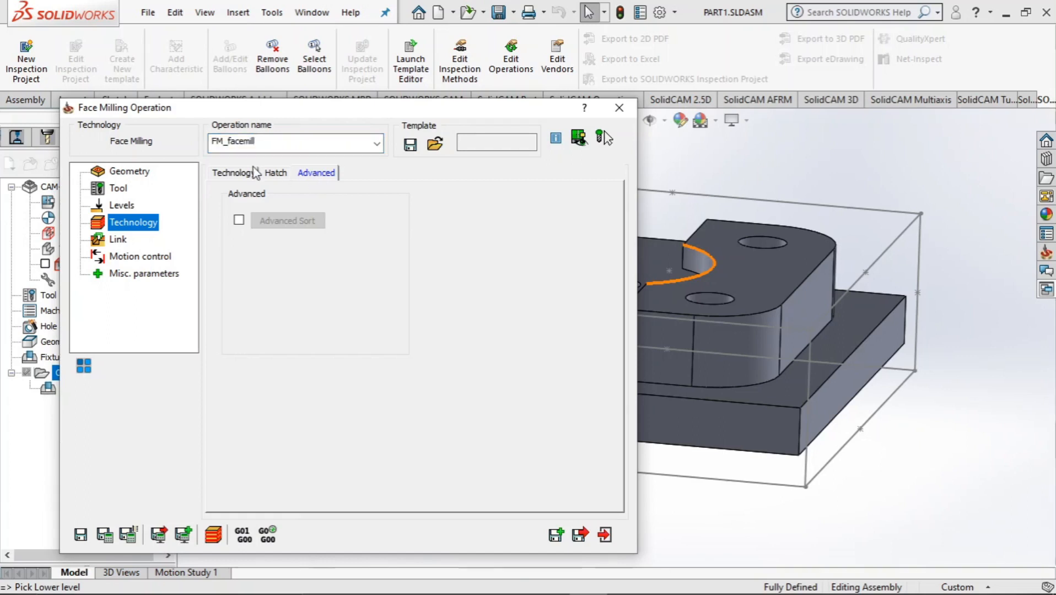
{"action": "left_click", "coordinate": [270, 174]}
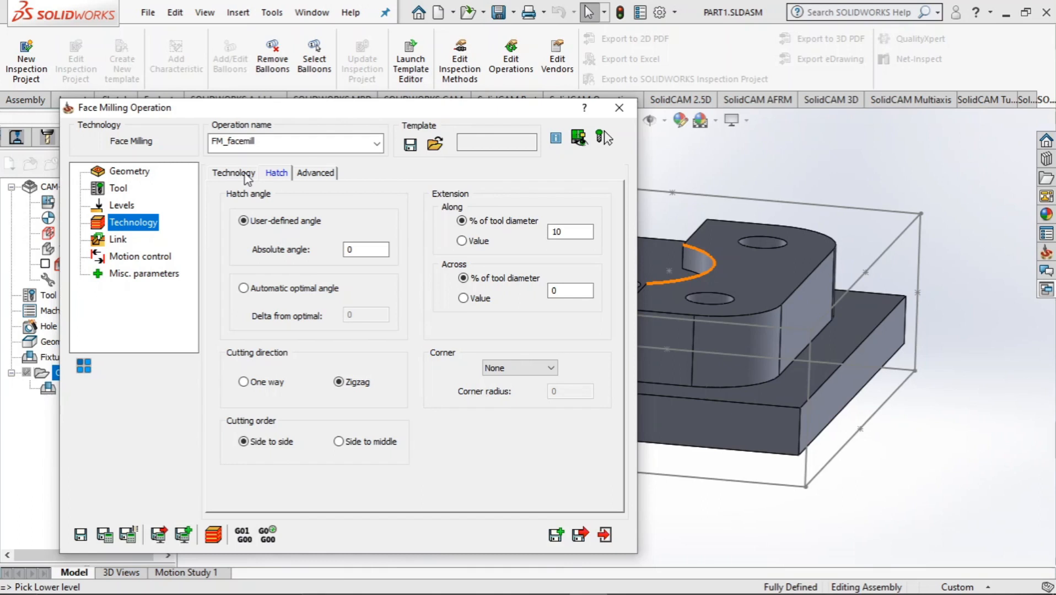
{"action": "left_click", "coordinate": [247, 174]}
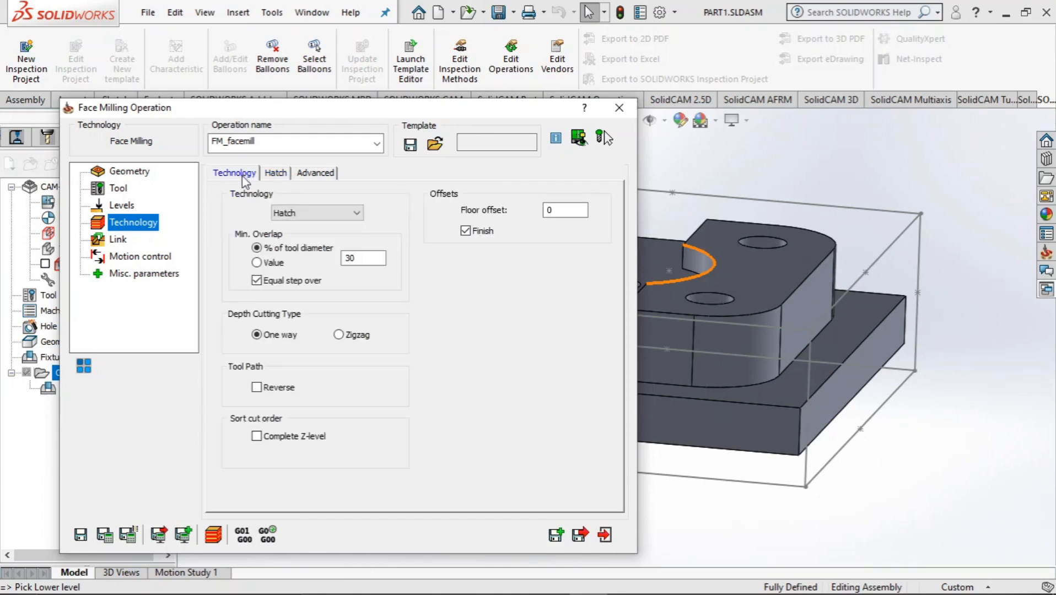
Try the Tangent and Arc lead-in types in the link settings, and return the lead-in to None.
{"action": "left_click", "coordinate": [108, 245]}
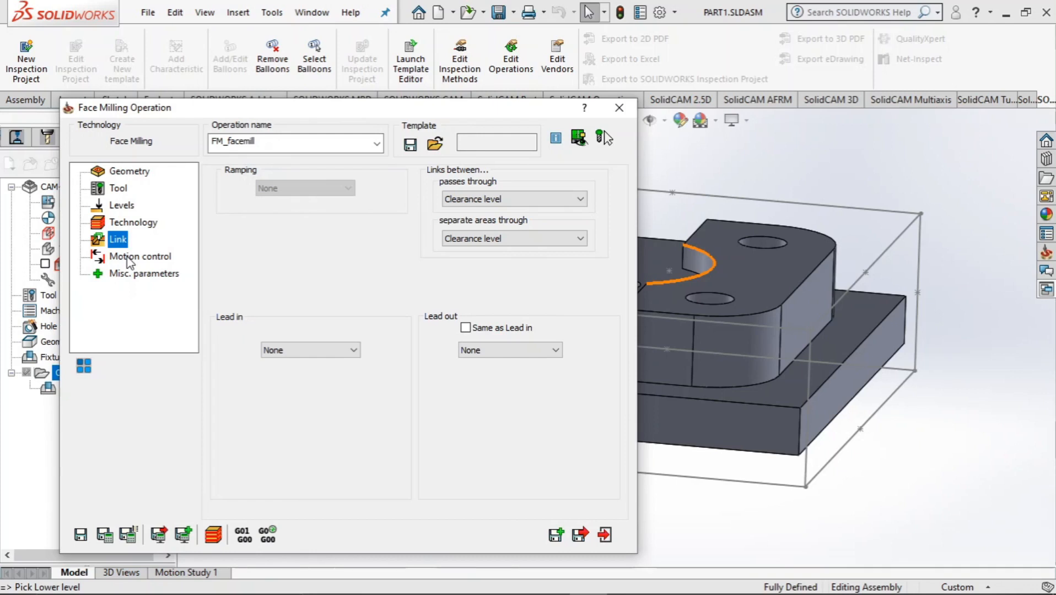
{"action": "left_click", "coordinate": [318, 351]}
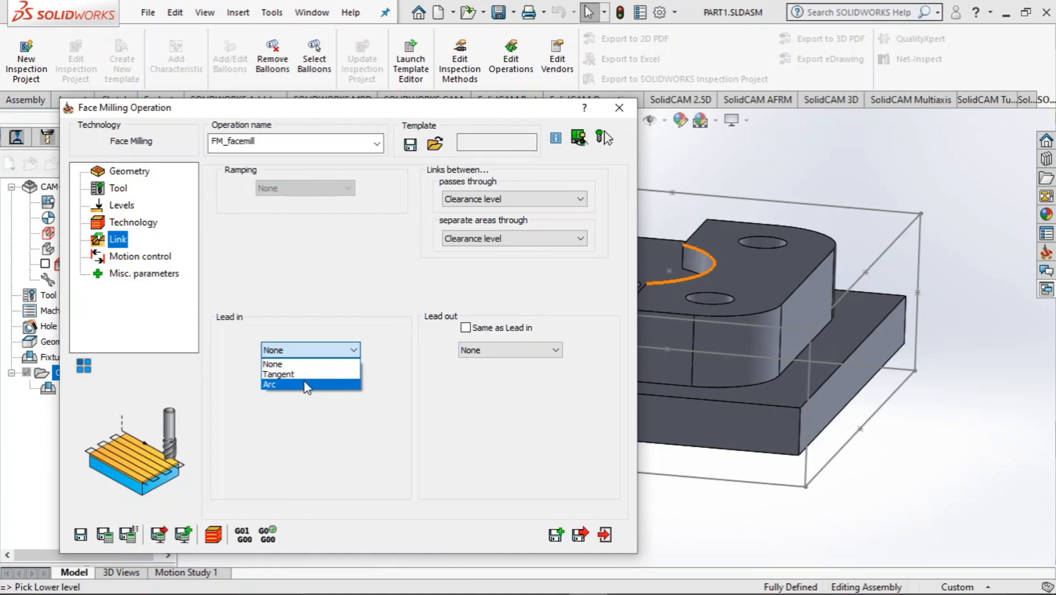
{"action": "left_click", "coordinate": [309, 375]}
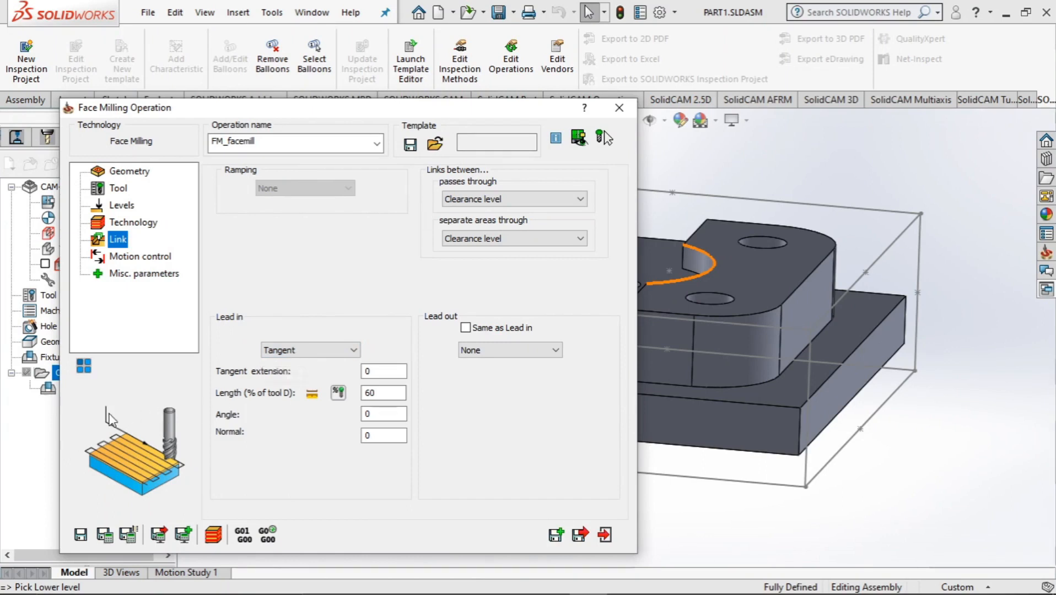
{"action": "left_click", "coordinate": [294, 350]}
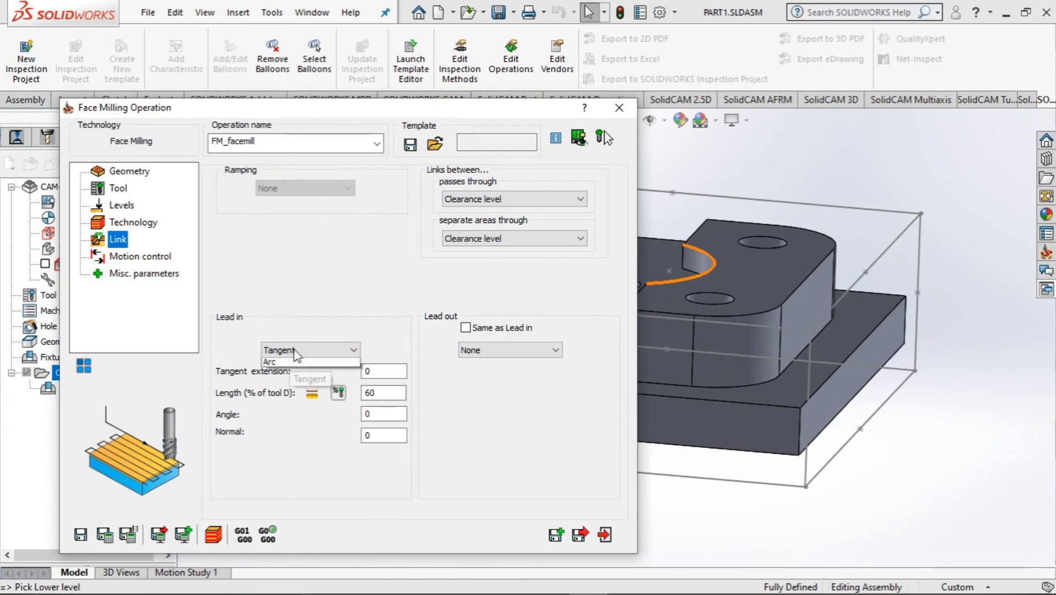
{"action": "left_click", "coordinate": [289, 379]}
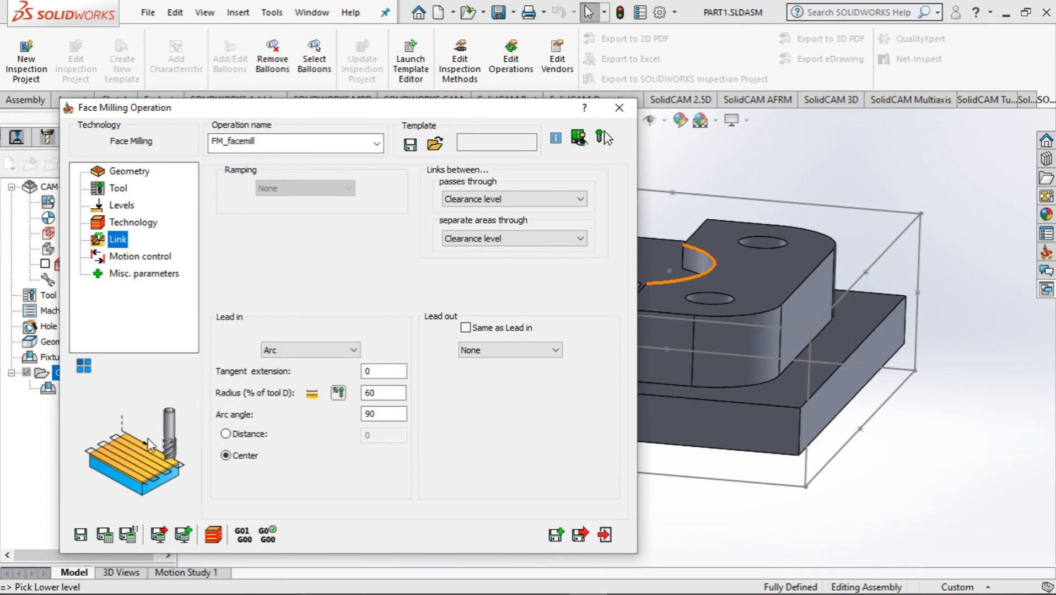
{"action": "left_click", "coordinate": [343, 353]}
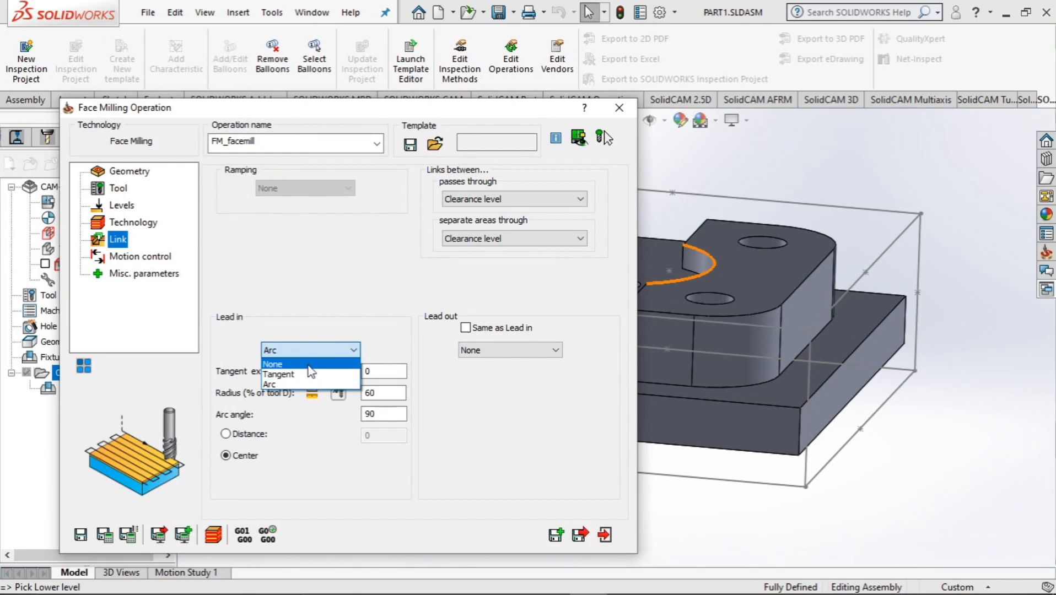
{"action": "left_click", "coordinate": [309, 365]}
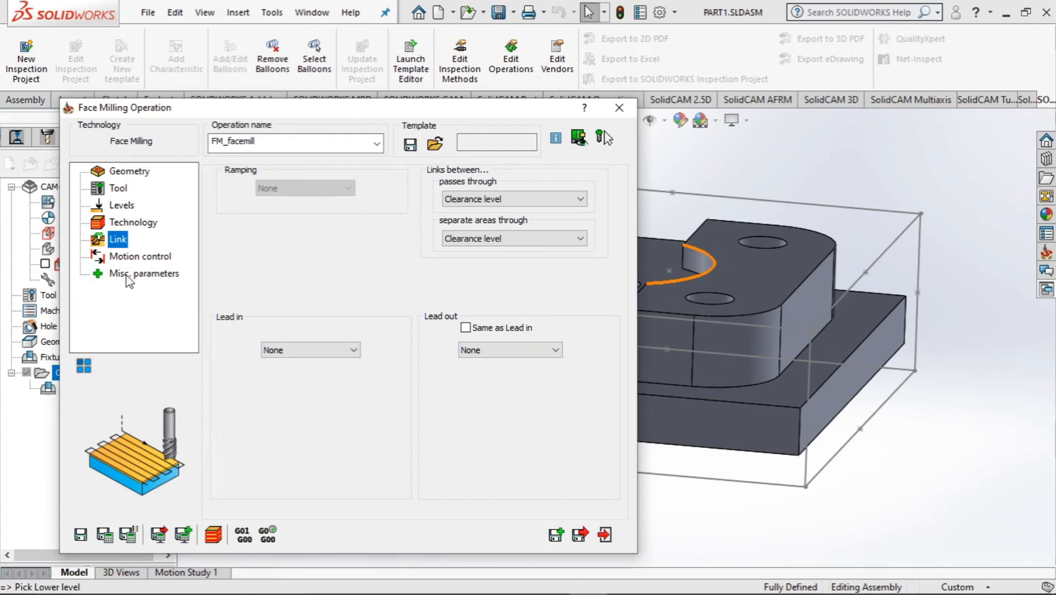
Check the motion control and miscellaneous parameters, and save and calculate the face milling operation with all related operations.
{"action": "left_click", "coordinate": [133, 259]}
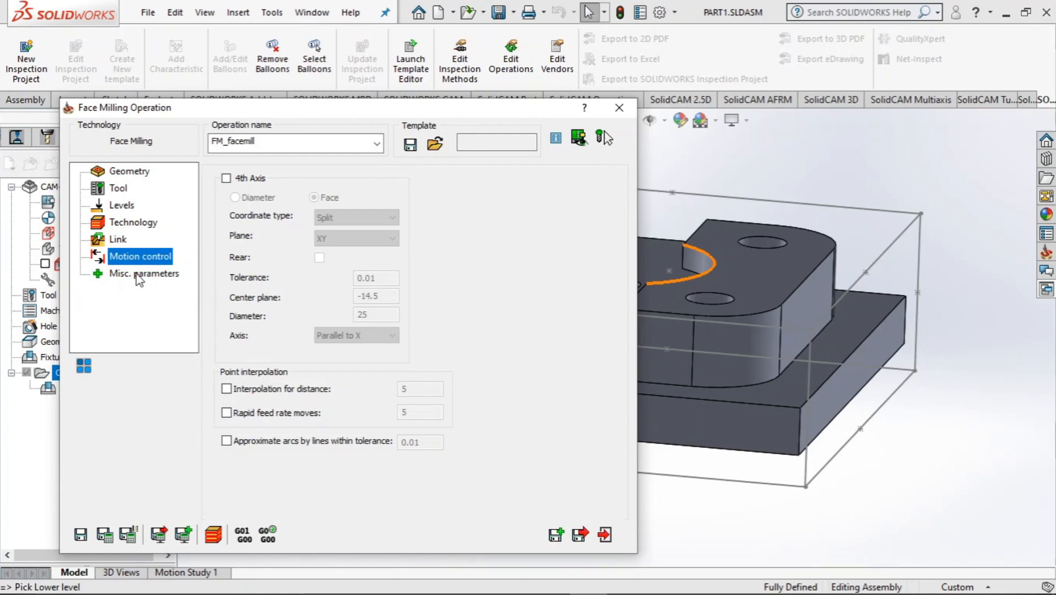
{"action": "left_click", "coordinate": [139, 274]}
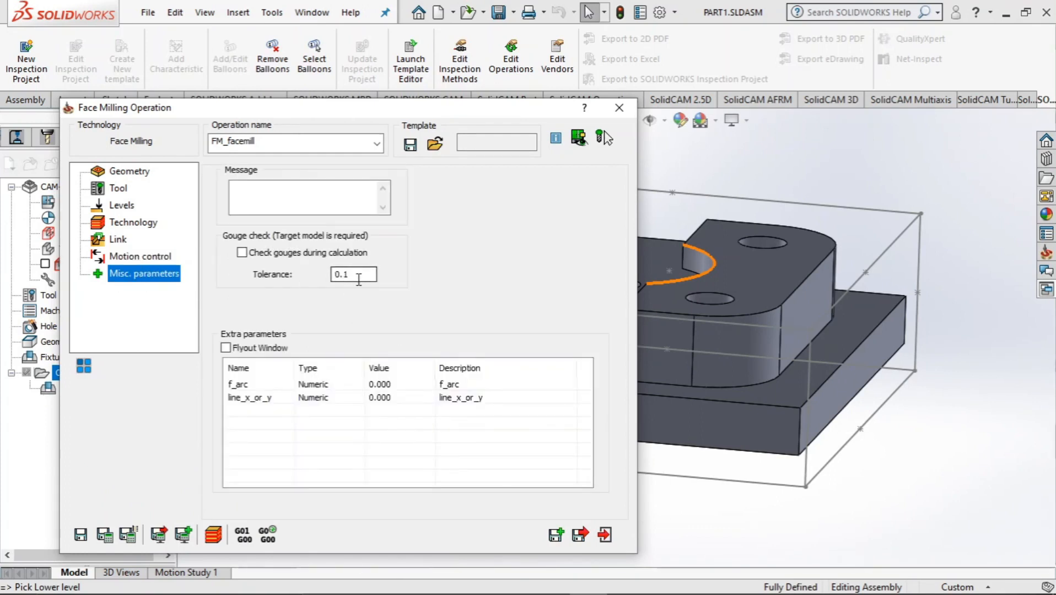
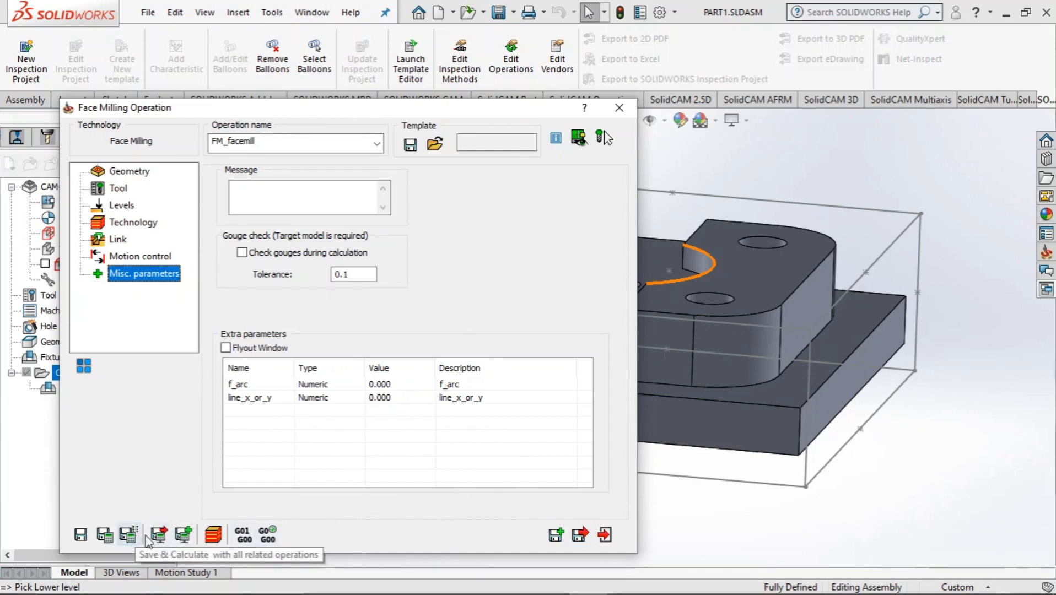
{"action": "left_click", "coordinate": [131, 538]}
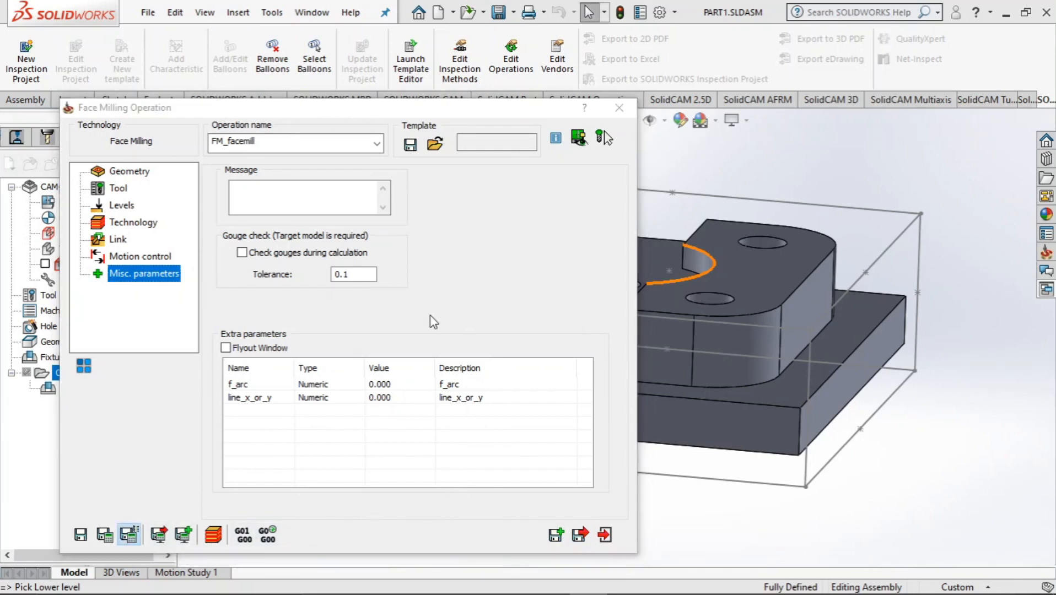
Close the face milling operation settings and calculate the FM_facemill operation again to show its tool path.
{"action": "left_click", "coordinate": [430, 315]}
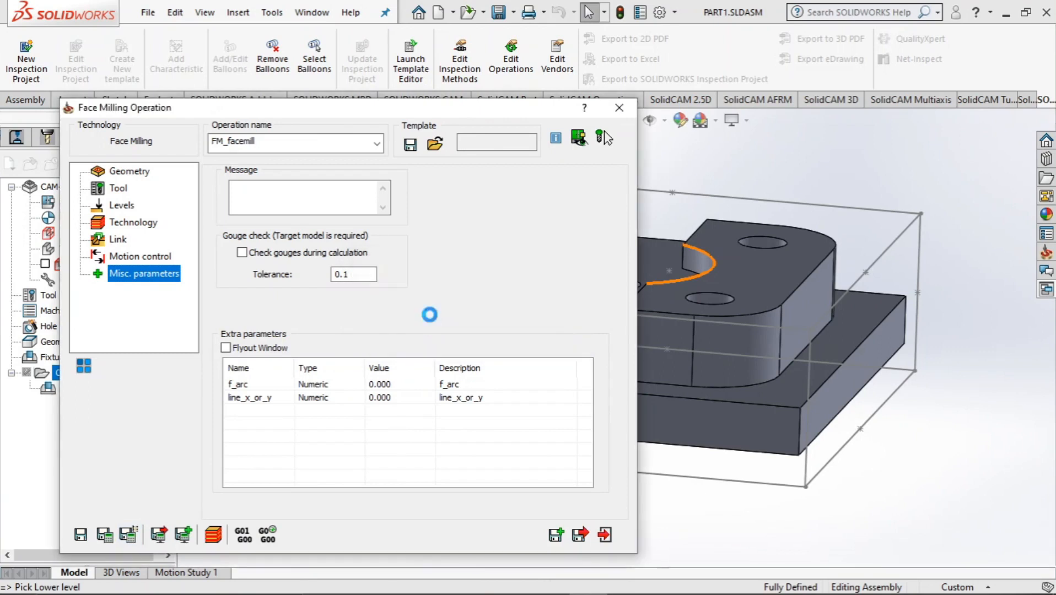
{"action": "left_click_drag", "start_coordinate": [457, 119], "coordinate": [40, 306]}
{"action": "middle_click_drag", "start_coordinate": [506, 479], "coordinate": [495, 450]}
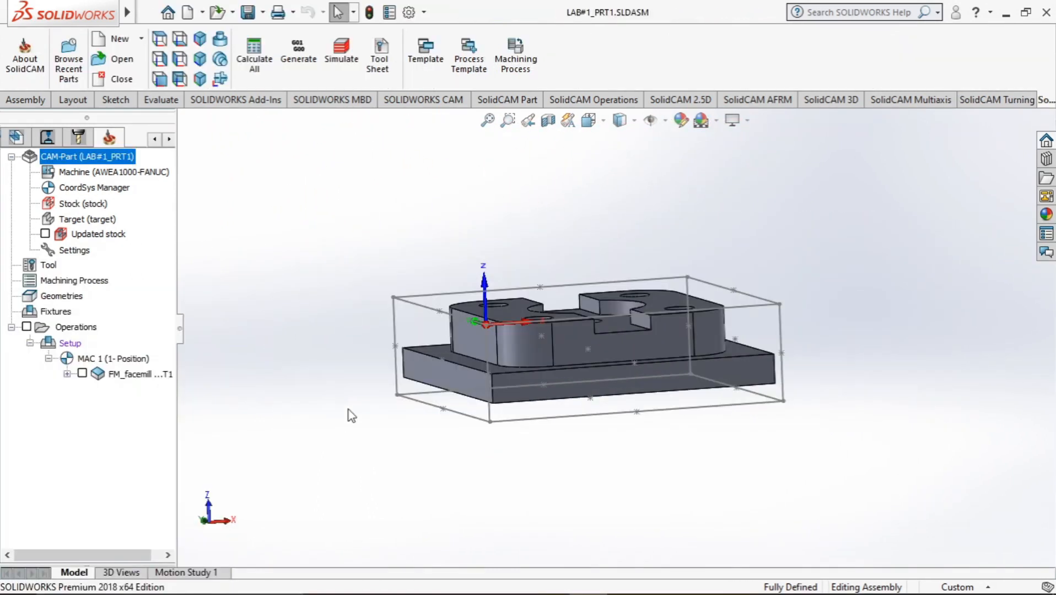
{"action": "mouse_move", "coordinate": [353, 414]}
{"action": "middle_mouse_down"}
{"action": "mouse_move", "coordinate": [359, 387]}
{"action": "mouse_move", "coordinate": [349, 400]}
{"action": "middle_mouse_up"}
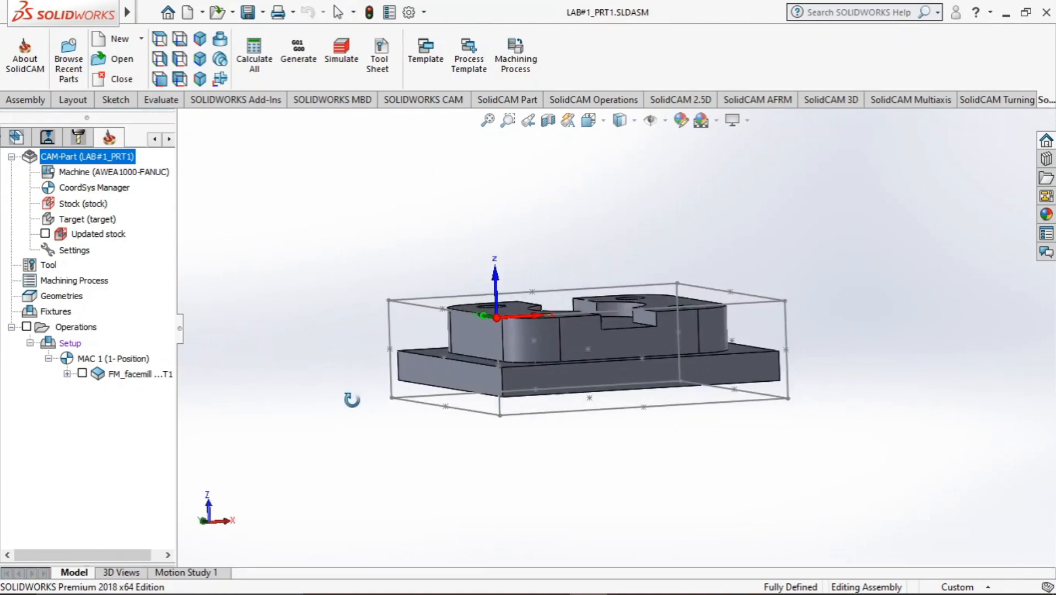
{"action": "right_click", "coordinate": [99, 374]}
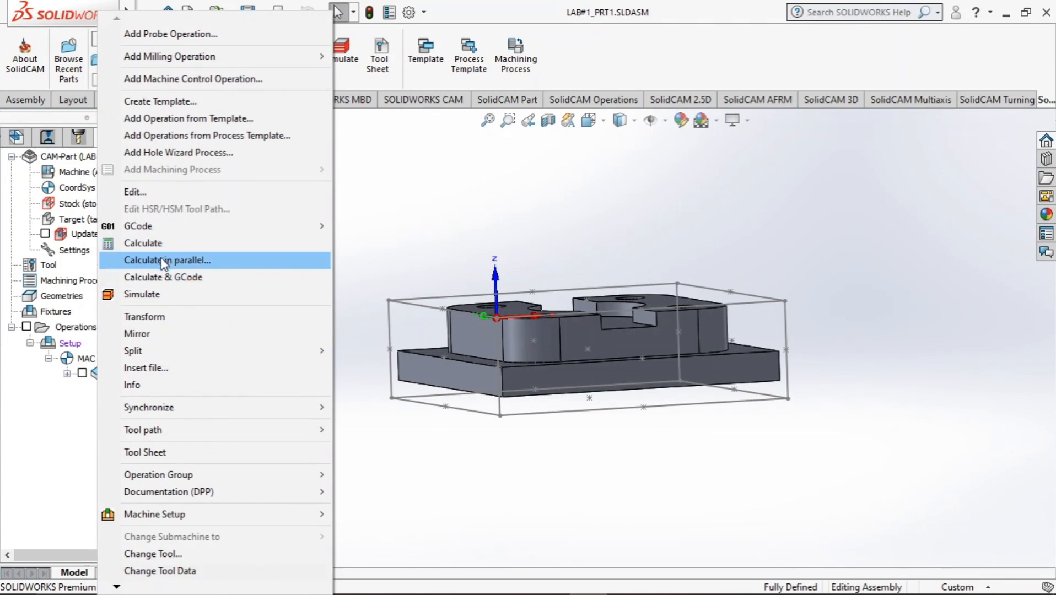
{"action": "left_click", "coordinate": [161, 243]}
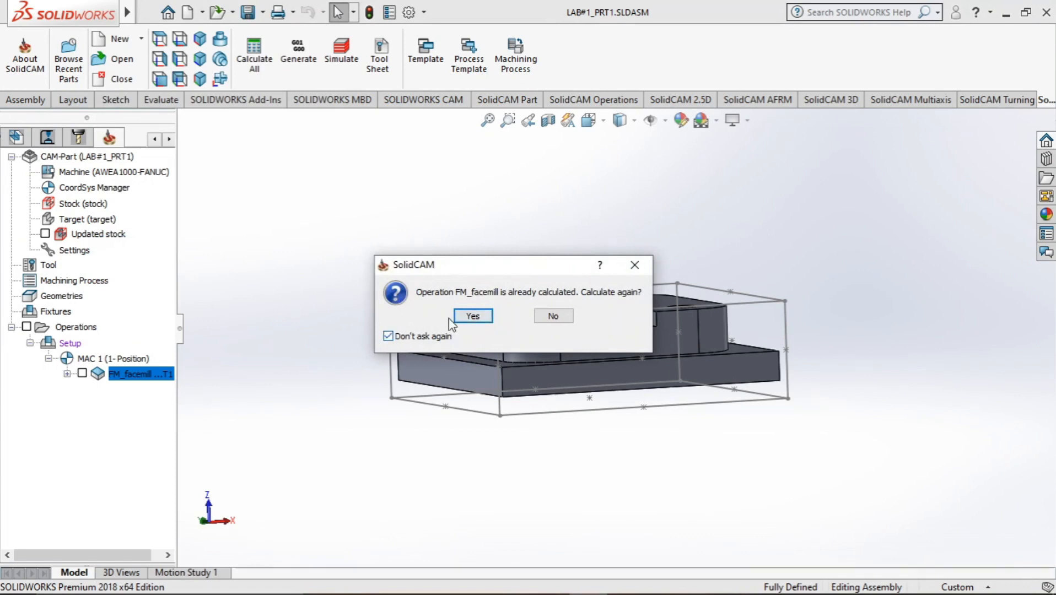
{"action": "left_click", "coordinate": [463, 316]}
{"action": "middle_click_drag", "start_coordinate": [321, 408], "coordinate": [328, 436]}
Simulate the FM_facemill operation in Host CAD mode with rest material shown and a slightly raised speed, and in SolidVerify mode.
{"action": "right_click", "coordinate": [133, 379]}
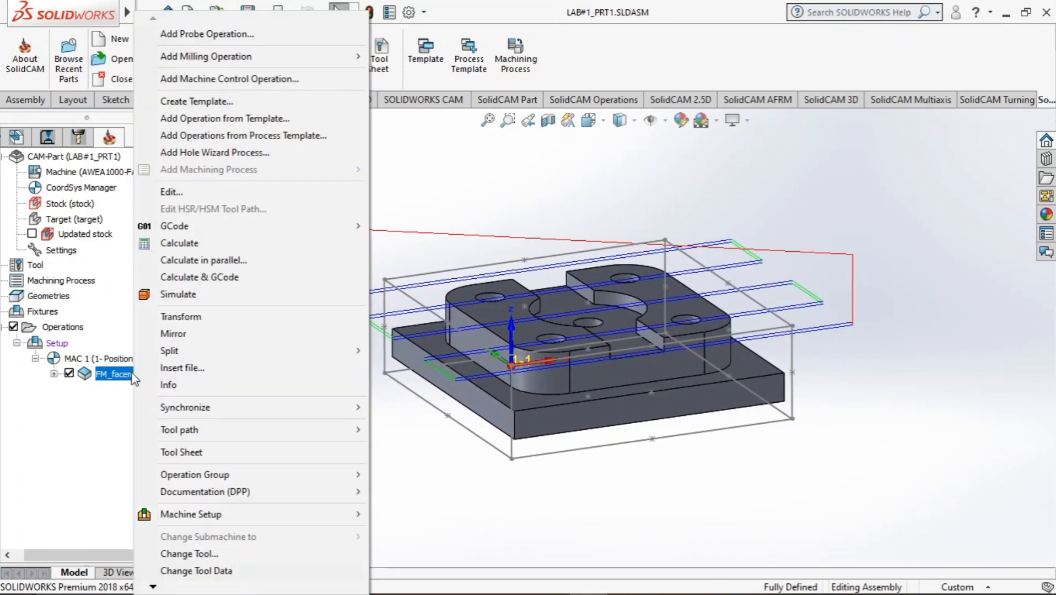
{"action": "left_click", "coordinate": [171, 295]}
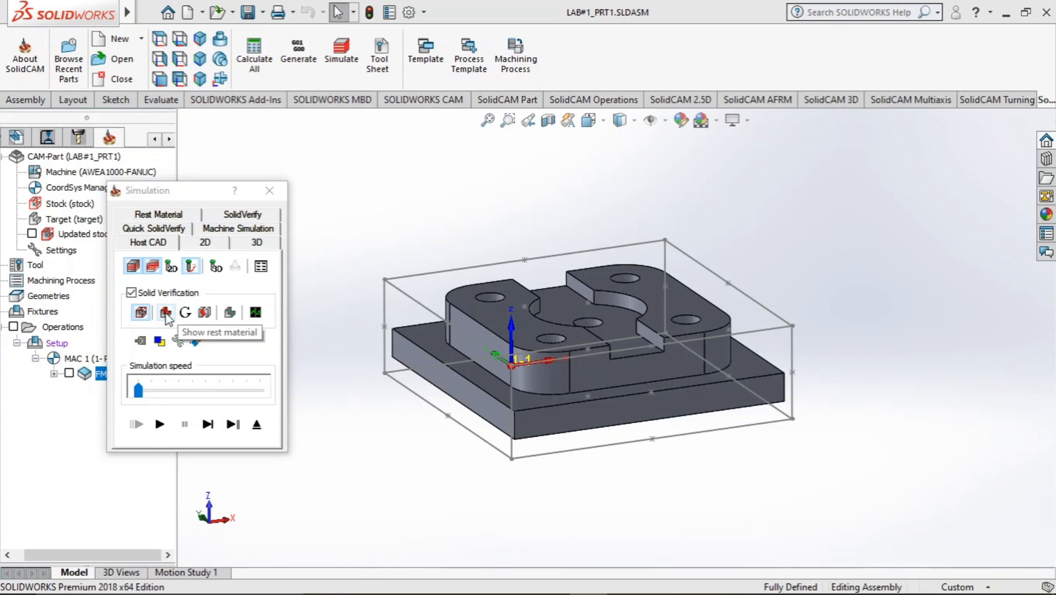
{"action": "left_click", "coordinate": [166, 313]}
{"action": "middle_click_drag", "start_coordinate": [462, 487], "coordinate": [378, 435]}
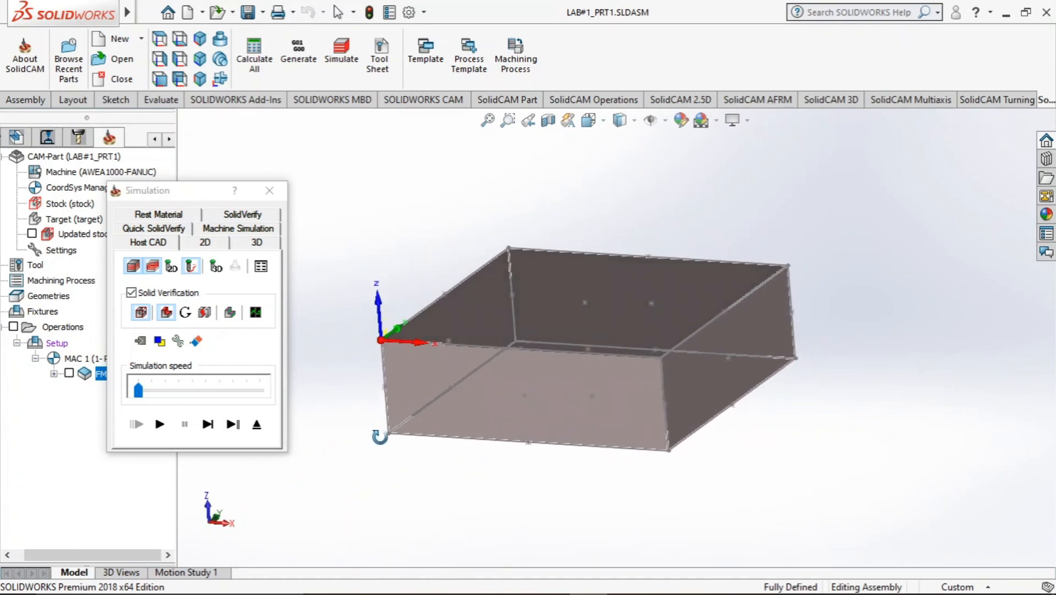
{"action": "left_click_drag", "start_coordinate": [235, 396], "coordinate": [150, 396]}
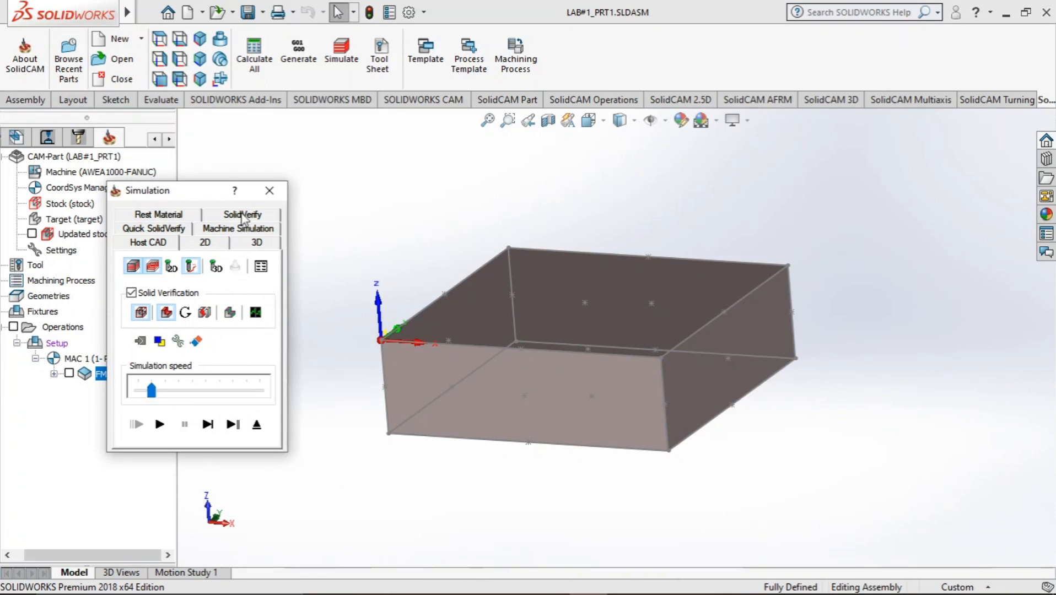
{"action": "left_click", "coordinate": [160, 424]}
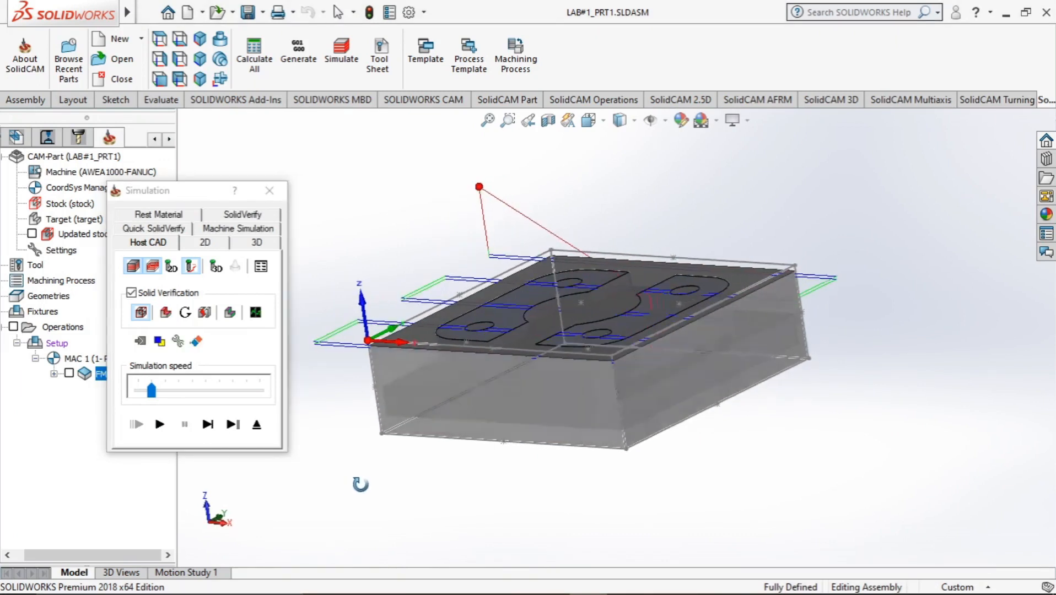
{"action": "left_click", "coordinate": [239, 216]}
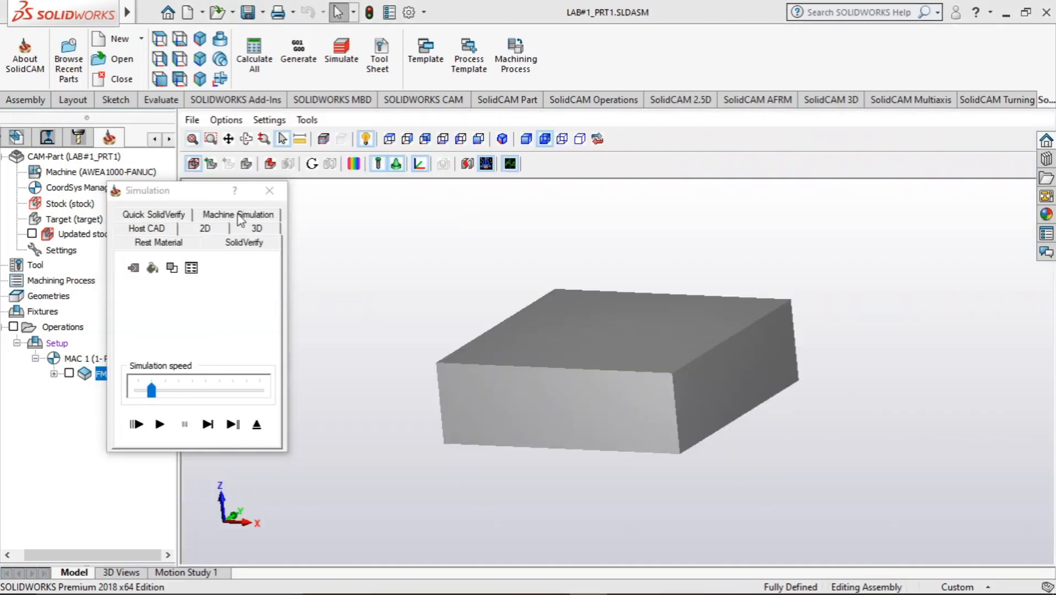
{"action": "left_click", "coordinate": [159, 425]}
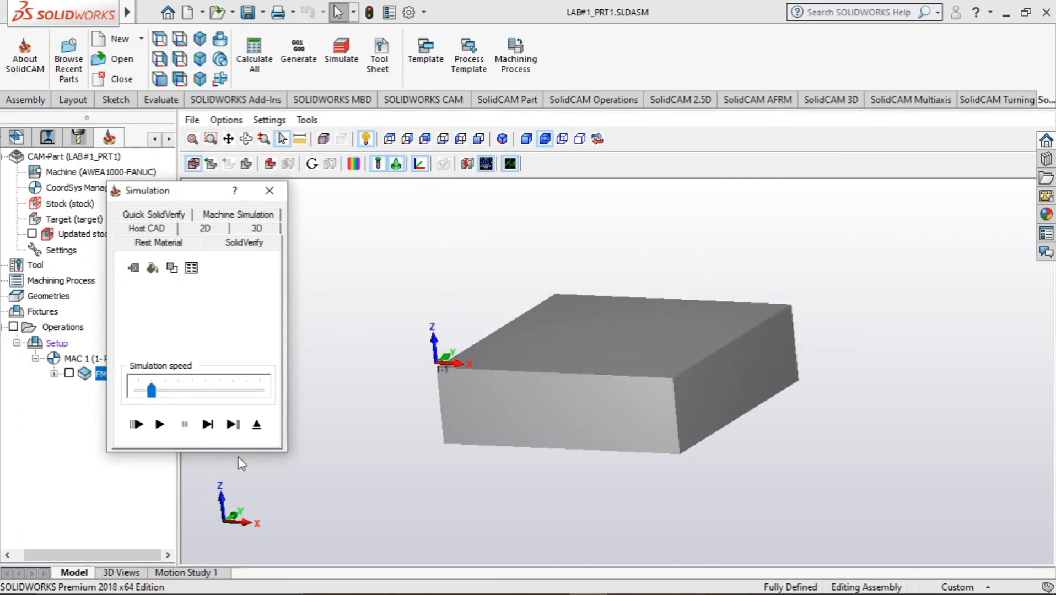
Inspect the rest material left after the face milling operation from several angles, and close the simulation.
{"action": "left_click", "coordinate": [160, 244]}
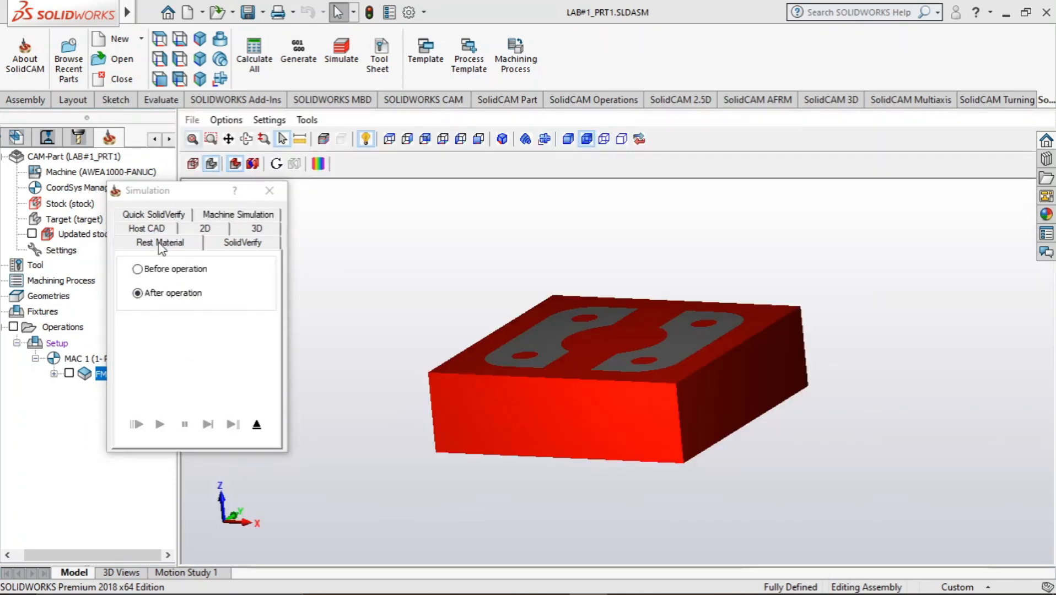
{"action": "middle_click_drag", "start_coordinate": [408, 322], "coordinate": [423, 347]}
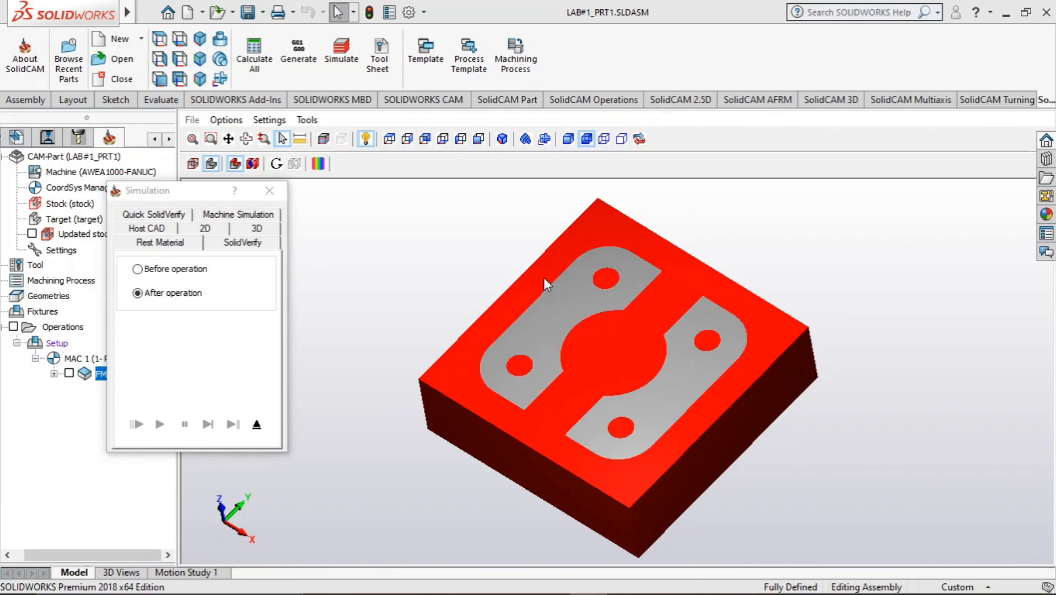
{"action": "middle_click_drag", "start_coordinate": [473, 410], "coordinate": [419, 424]}
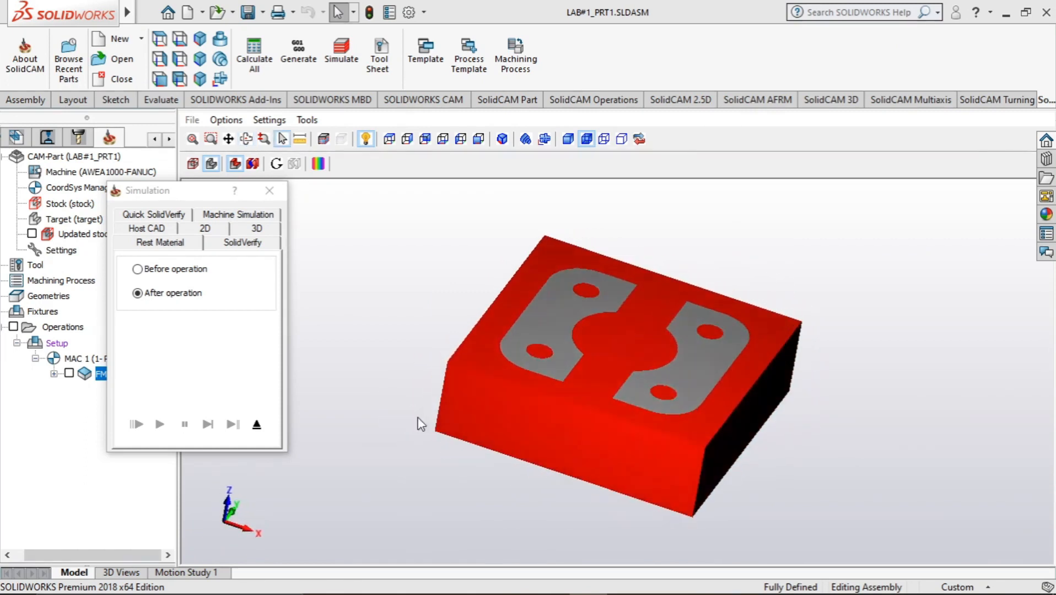
{"action": "mouse_move", "coordinate": [447, 368]}
{"action": "middle_mouse_down"}
{"action": "mouse_move", "coordinate": [422, 360]}
{"action": "mouse_move", "coordinate": [465, 356]}
{"action": "mouse_move", "coordinate": [414, 384]}
{"action": "mouse_move", "coordinate": [446, 337]}
{"action": "mouse_move", "coordinate": [428, 368]}
{"action": "mouse_move", "coordinate": [453, 353]}
{"action": "middle_mouse_up"}
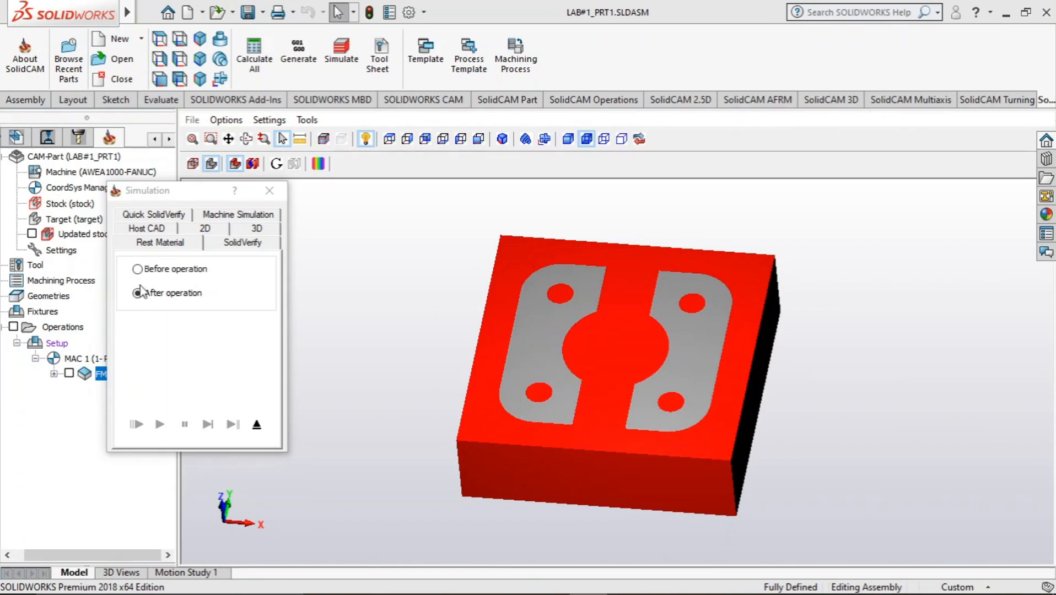
{"action": "mouse_move", "coordinate": [361, 363]}
{"action": "middle_mouse_down"}
{"action": "mouse_move", "coordinate": [356, 338]}
{"action": "mouse_move", "coordinate": [360, 351]}
{"action": "middle_mouse_up"}
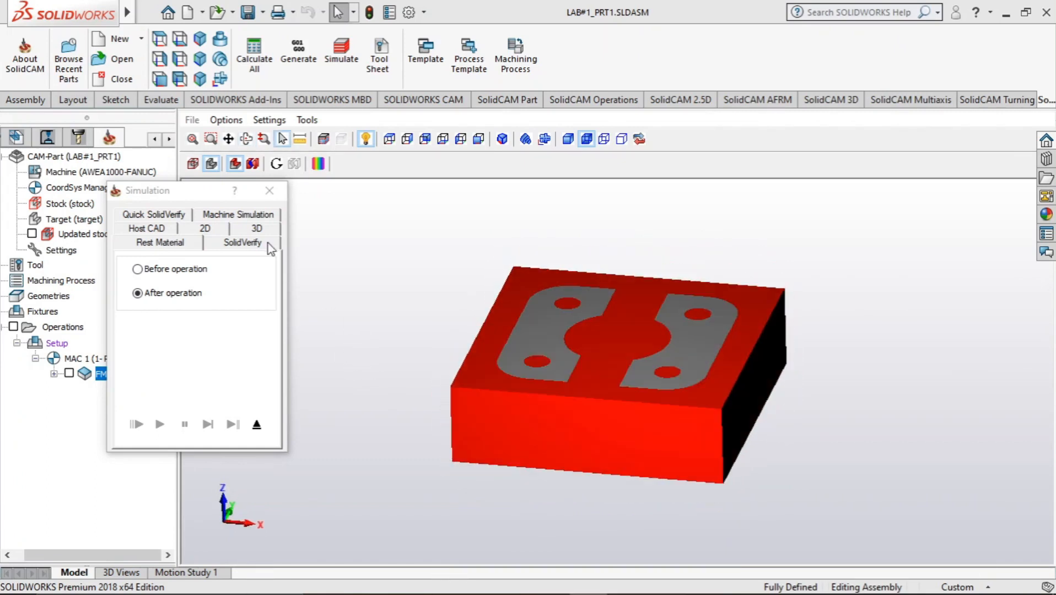
{"action": "left_click", "coordinate": [270, 191]}
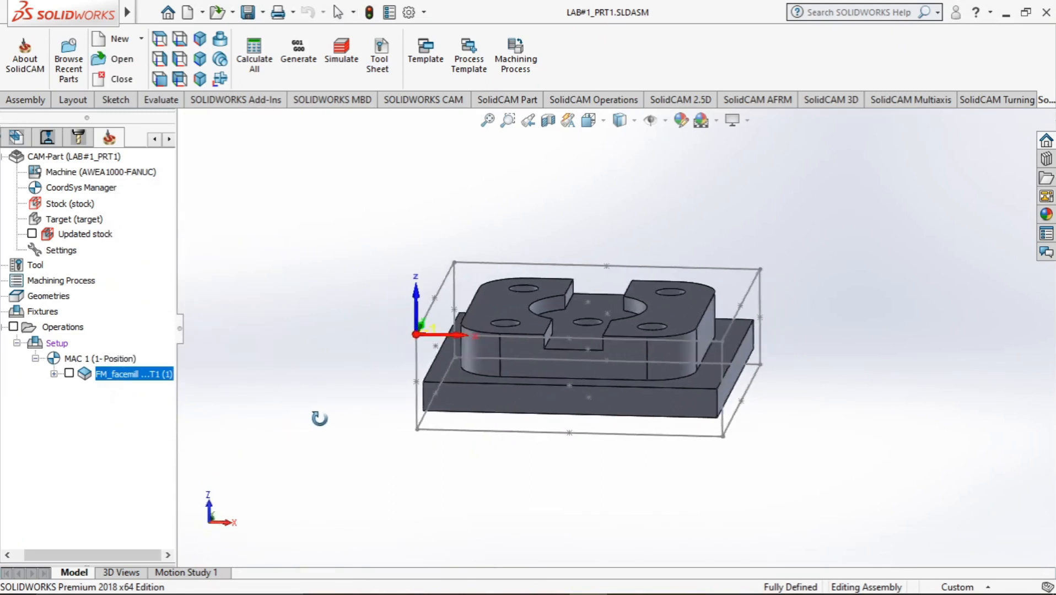
Add a Profile milling operation to the part's operations.
{"action": "middle_click_drag", "start_coordinate": [320, 419], "coordinate": [405, 390]}
{"action": "middle_click_drag", "start_coordinate": [327, 393], "coordinate": [395, 432]}
{"action": "left_click", "coordinate": [538, 325]}
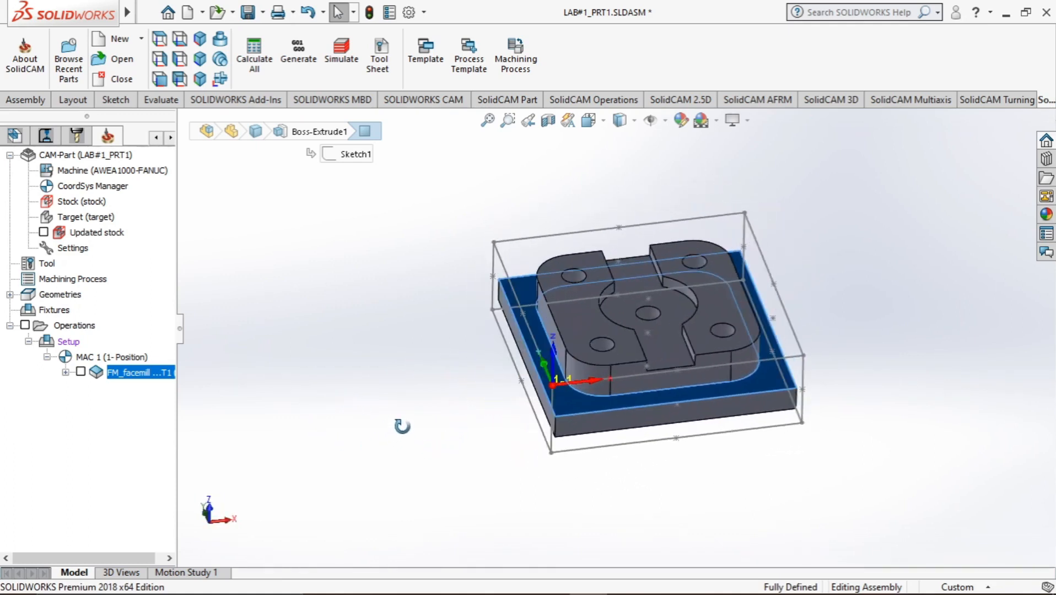
{"action": "left_click", "coordinate": [70, 329]}
{"action": "right_click", "coordinate": [70, 331]}
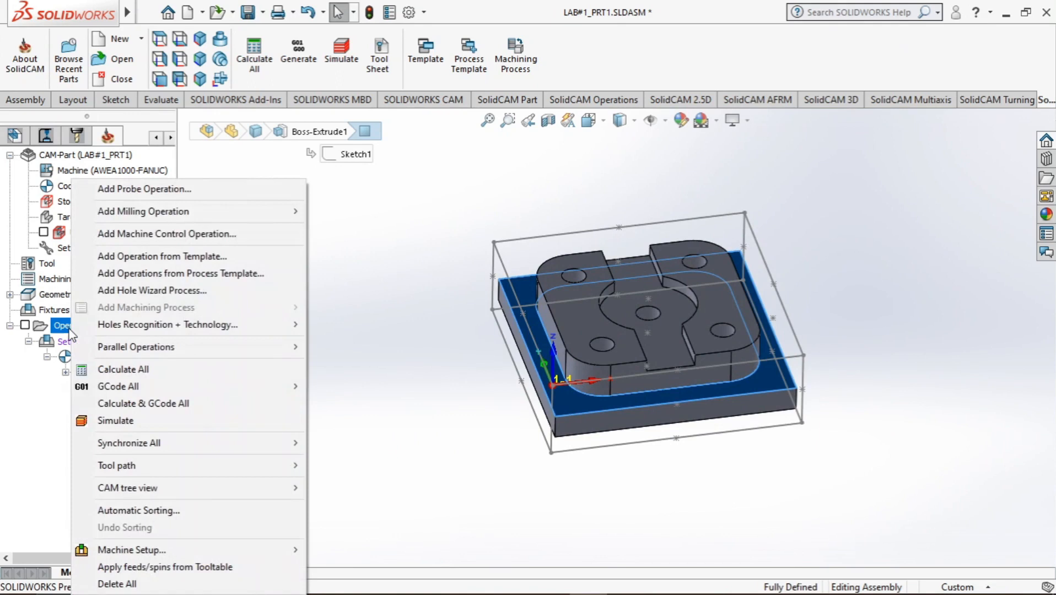
{"action": "mouse_move", "coordinate": [273, 214]}
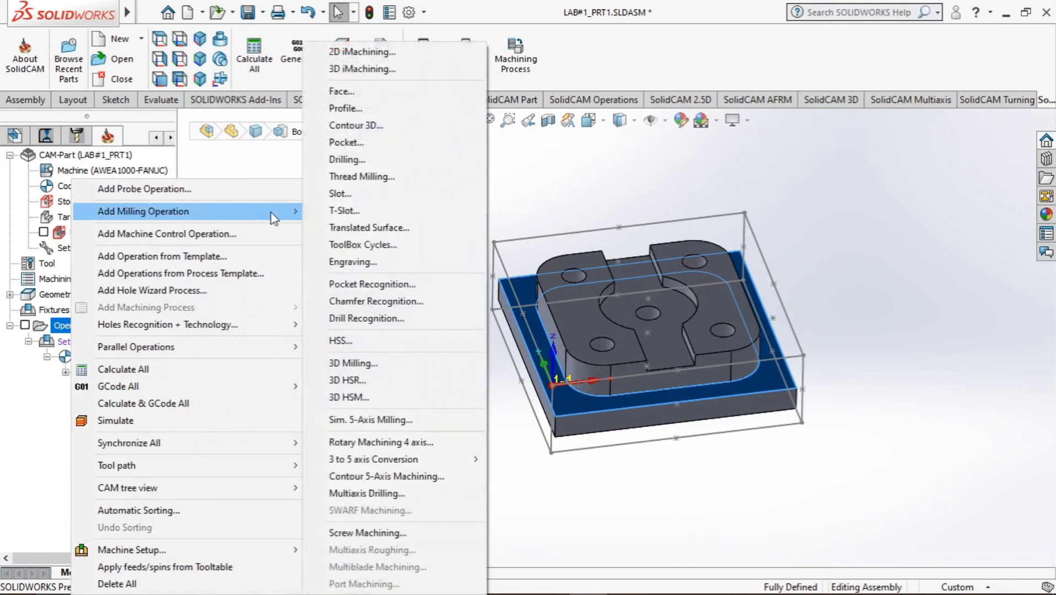
{"action": "left_click", "coordinate": [358, 109]}
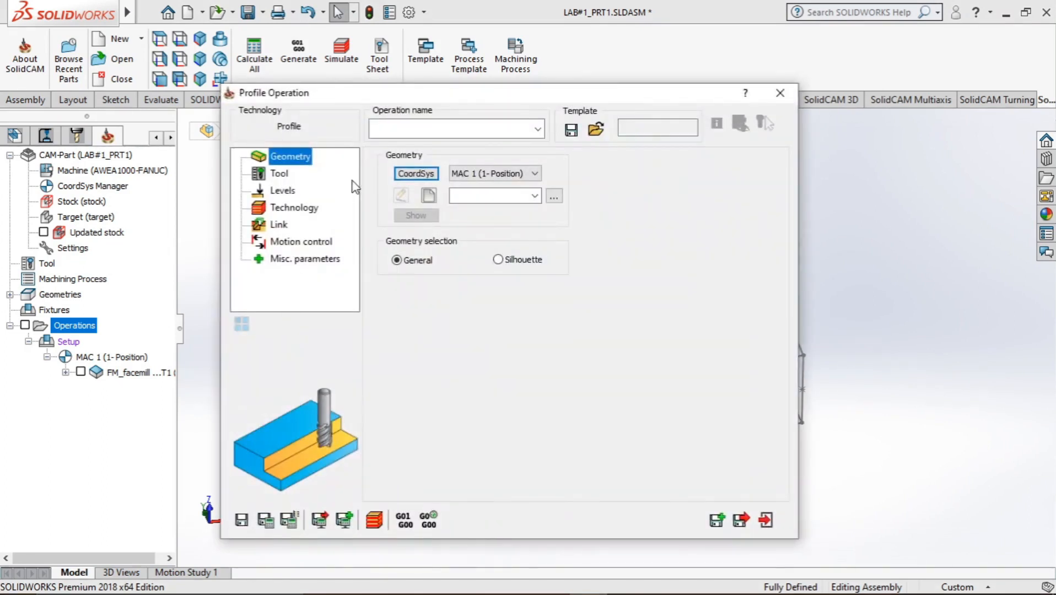
Define a new contour geometry for the profile operation by chaining and accepting the closed outline at the base of the raised block.
{"action": "left_click", "coordinate": [429, 197]}
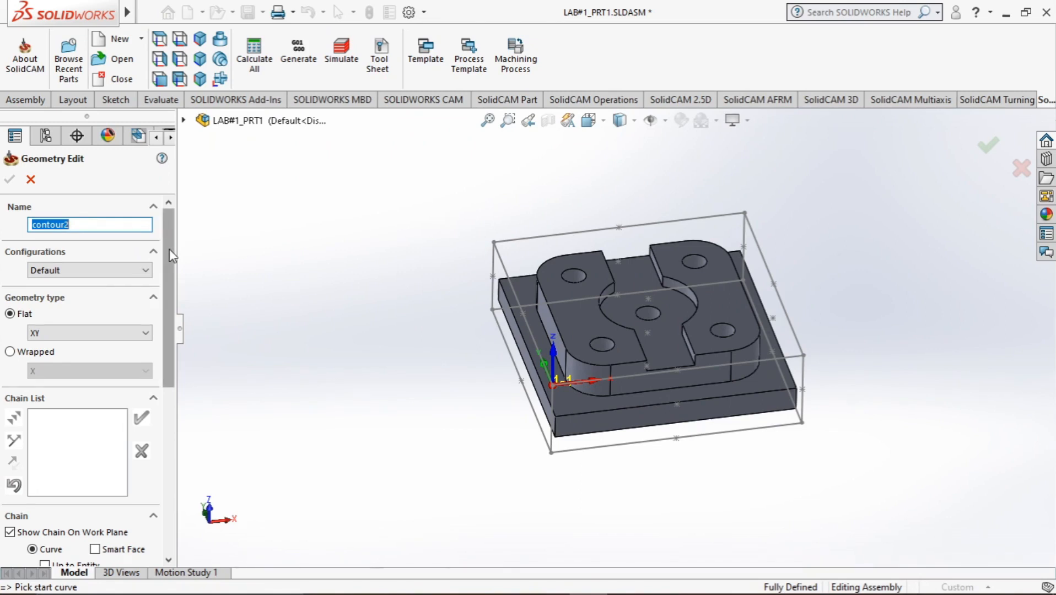
{"action": "mouse_move", "coordinate": [169, 250]}
{"action": "left_mouse_down"}
{"action": "mouse_move", "coordinate": [161, 290]}
{"action": "mouse_move", "coordinate": [165, 234]}
{"action": "left_mouse_up"}
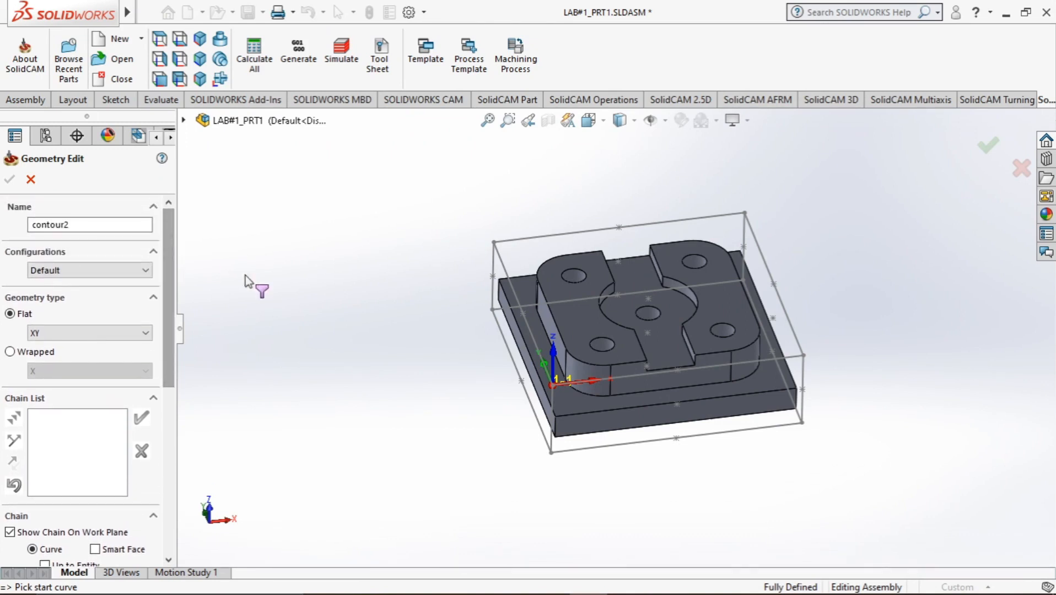
{"action": "mouse_move", "coordinate": [347, 307]}
{"action": "middle_mouse_down"}
{"action": "mouse_move", "coordinate": [314, 299]}
{"action": "mouse_move", "coordinate": [328, 312]}
{"action": "mouse_move", "coordinate": [334, 301]}
{"action": "middle_mouse_up"}
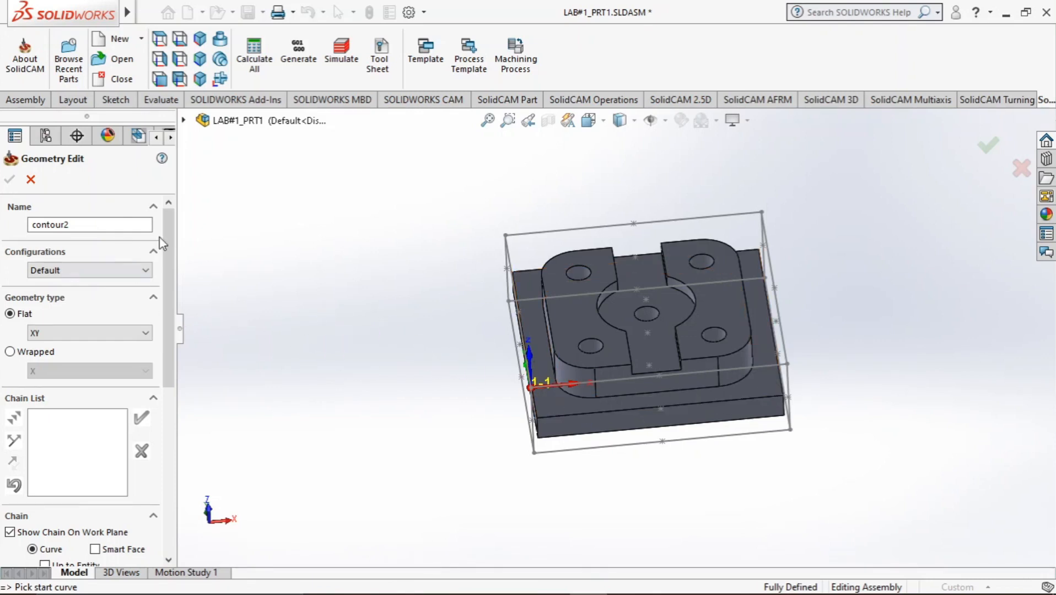
{"action": "left_click_drag", "start_coordinate": [166, 242], "coordinate": [164, 317]}
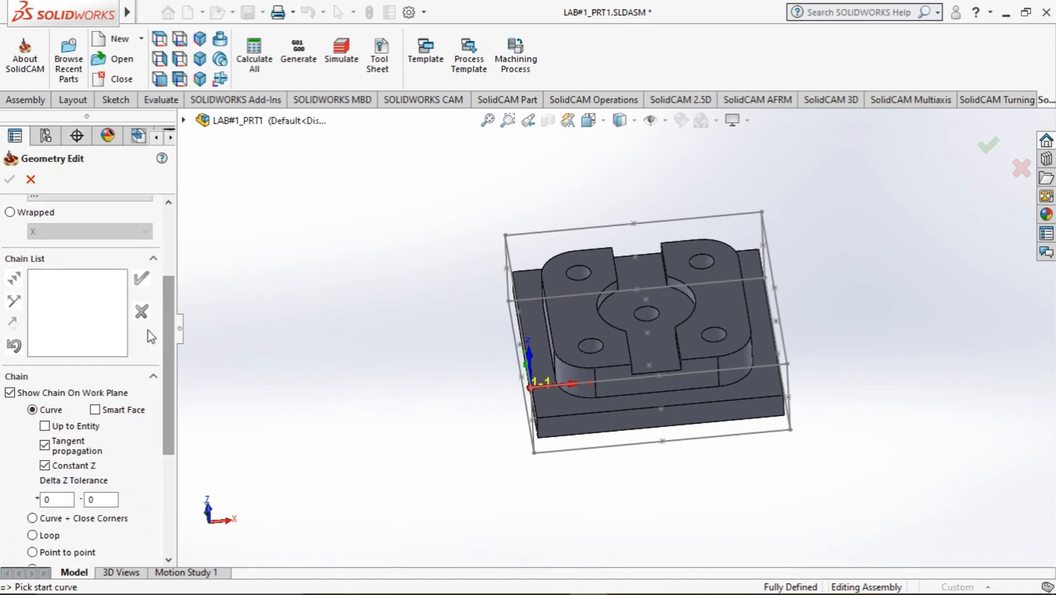
{"action": "left_click", "coordinate": [568, 394]}
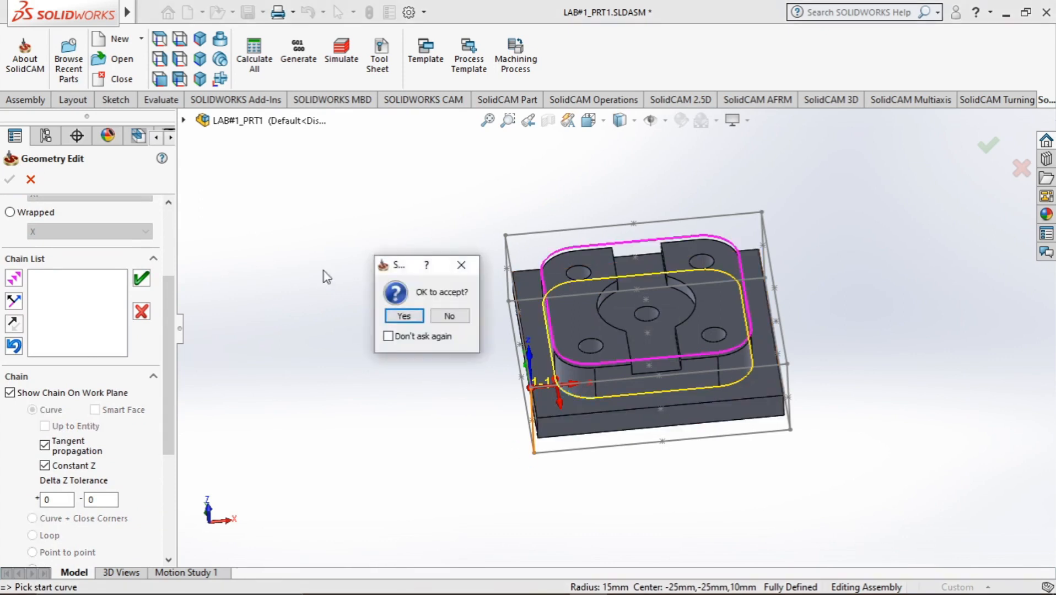
{"action": "left_click", "coordinate": [404, 316]}
{"action": "middle_click_drag", "start_coordinate": [342, 278], "coordinate": [343, 256]}
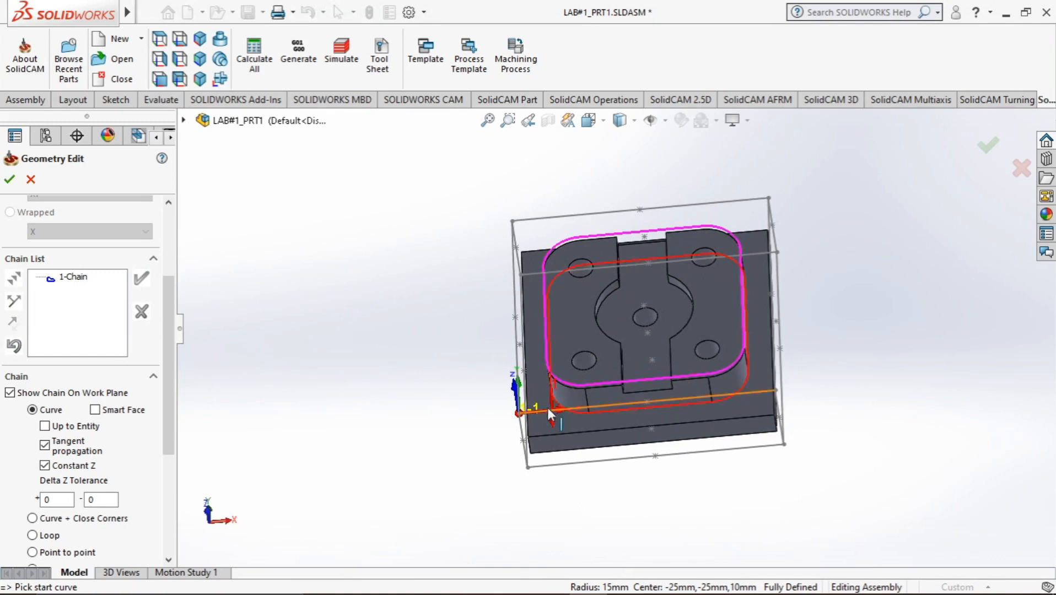
Select the existing chain, and chain the raised block's base outline again as a second chain.
{"action": "left_click", "coordinate": [53, 285]}
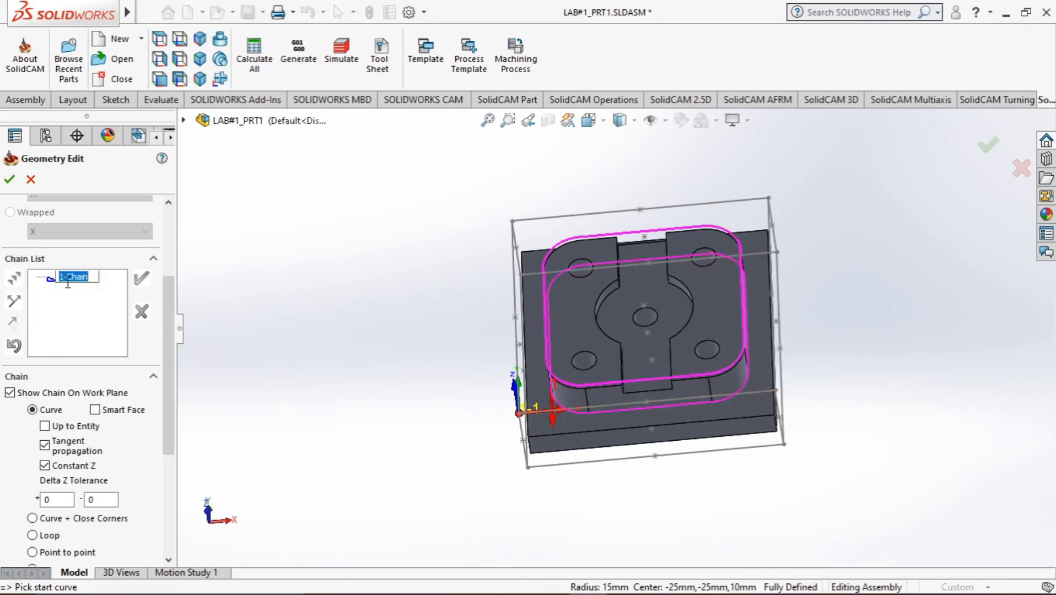
{"action": "left_click", "coordinate": [89, 295]}
{"action": "left_click", "coordinate": [82, 273]}
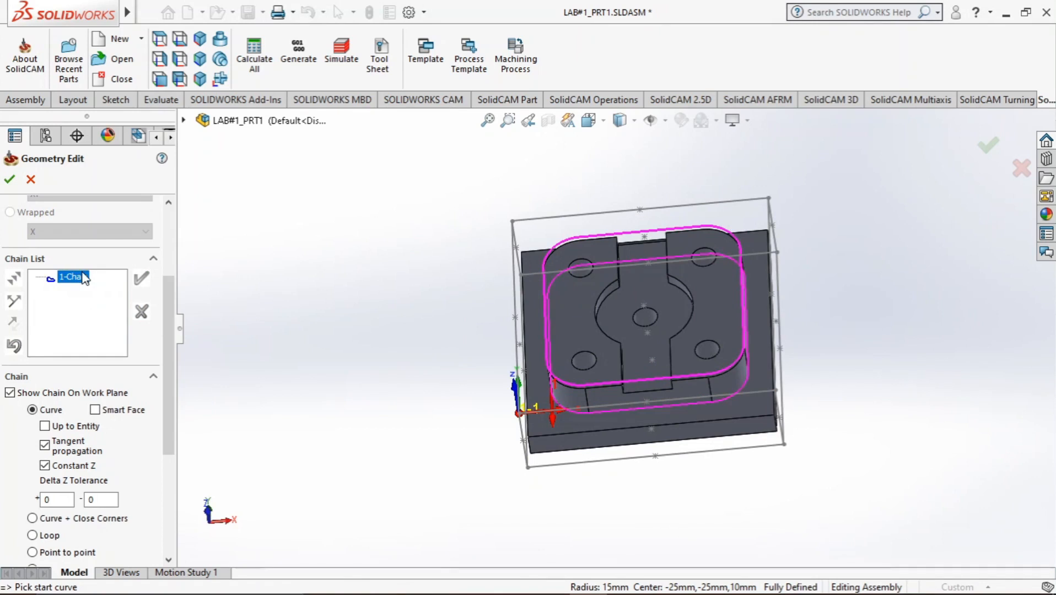
{"action": "left_click", "coordinate": [584, 415]}
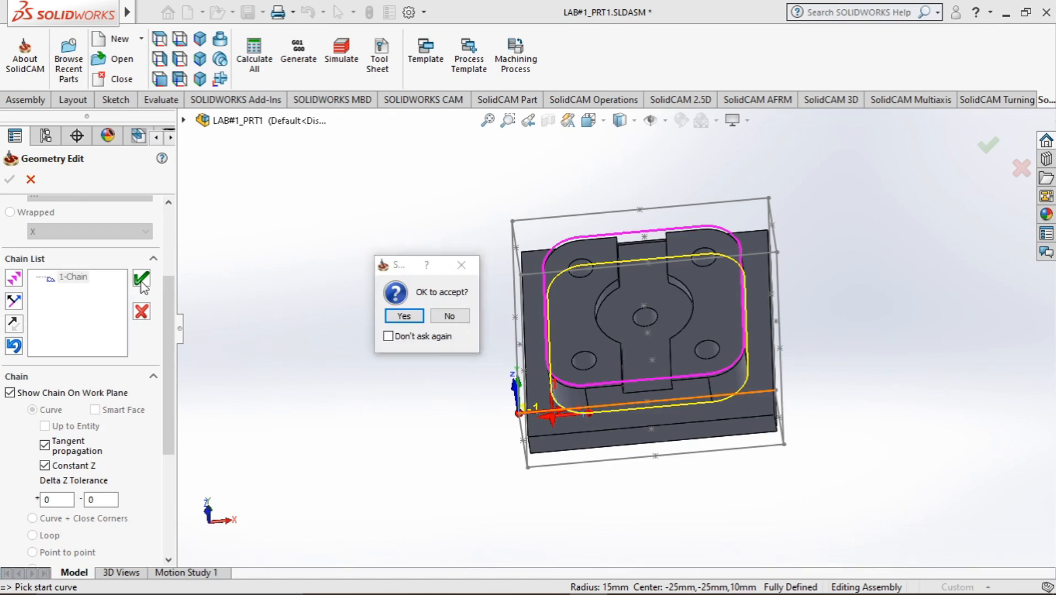
{"action": "left_click", "coordinate": [404, 316]}
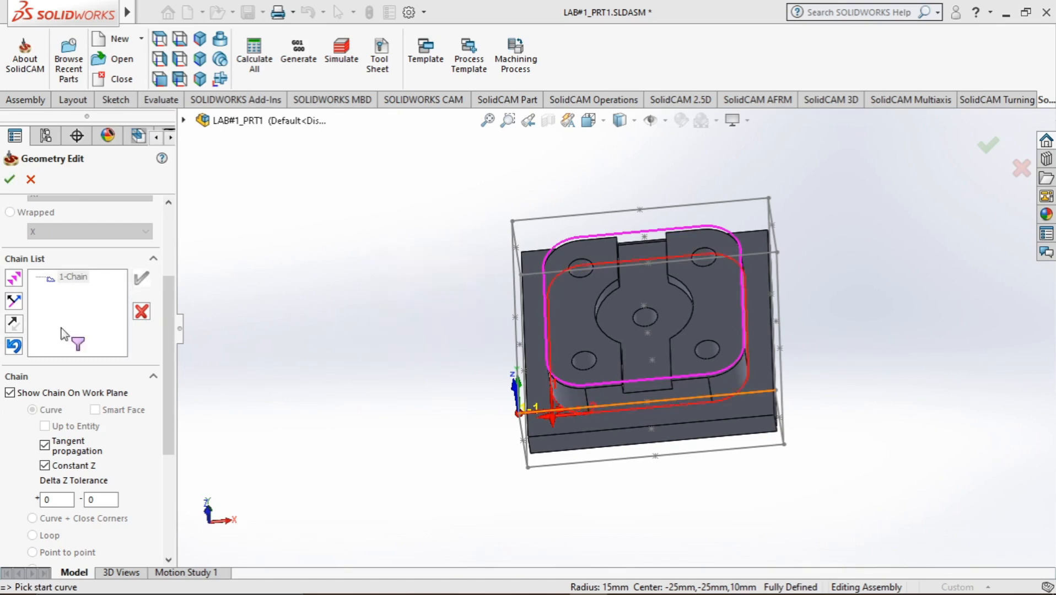
Delete the duplicate 1-Chain from the contour geometry's chain list.
{"action": "right_click", "coordinate": [79, 278]}
{"action": "left_click", "coordinate": [119, 448]}
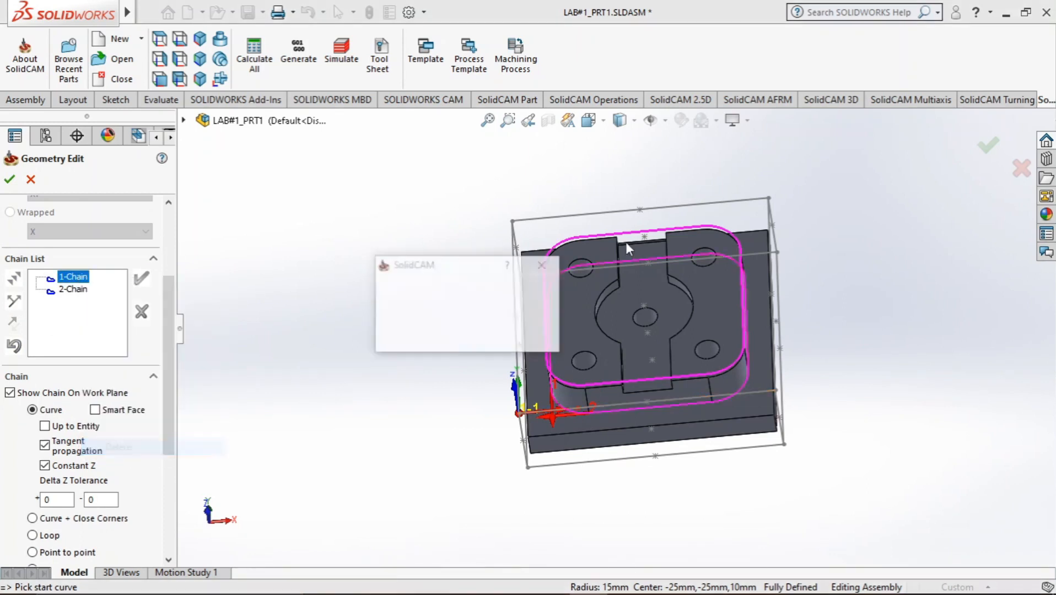
{"action": "left_click", "coordinate": [434, 314]}
{"action": "middle_click_drag", "start_coordinate": [330, 337], "coordinate": [299, 270]}
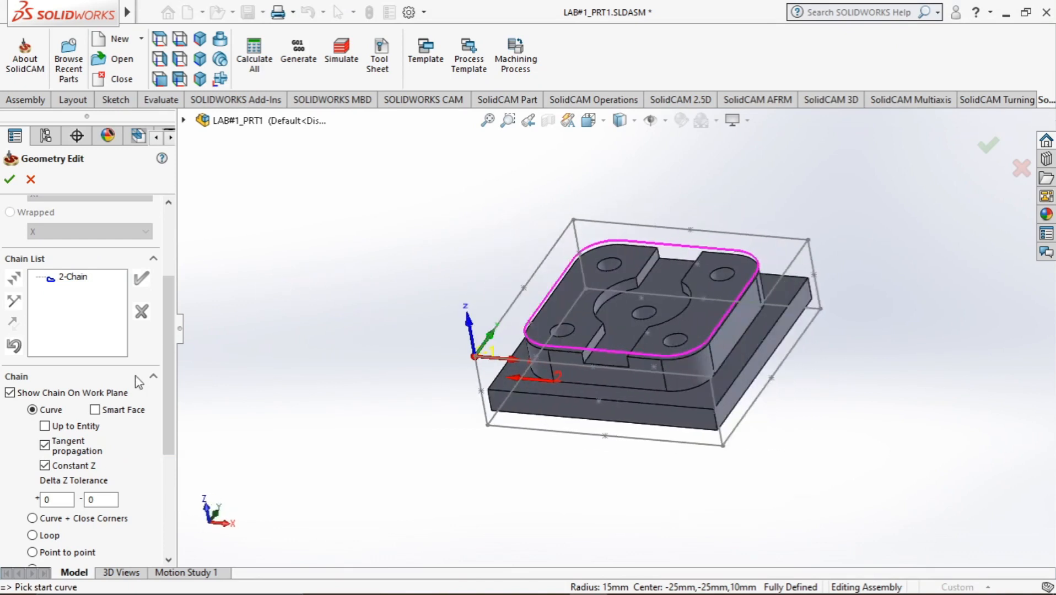
{"action": "middle_click_drag", "start_coordinate": [317, 363], "coordinate": [339, 501]}
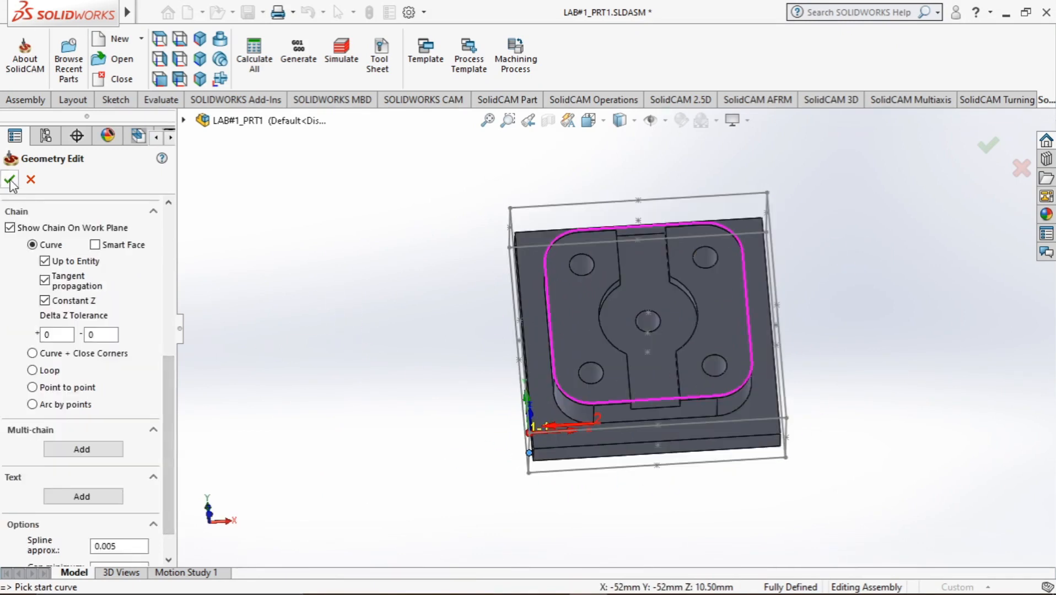
Accept the contour geometry and assign tool number 2, the 20 mm end mill, to the profile operation.
{"action": "left_click", "coordinate": [9, 179]}
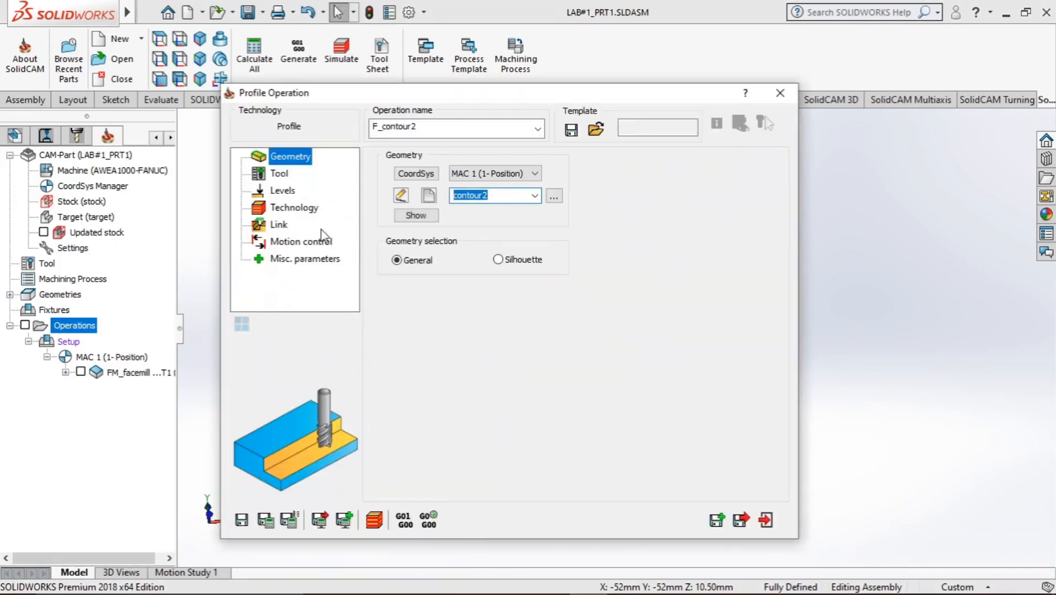
{"action": "left_click", "coordinate": [280, 174]}
{"action": "left_click", "coordinate": [457, 394]}
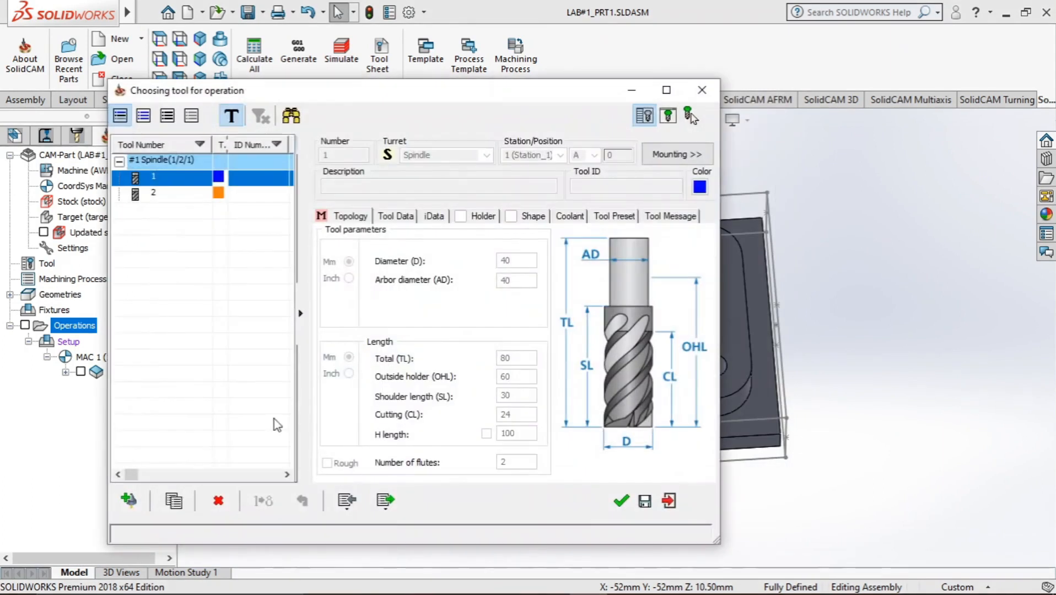
{"action": "left_click", "coordinate": [186, 194]}
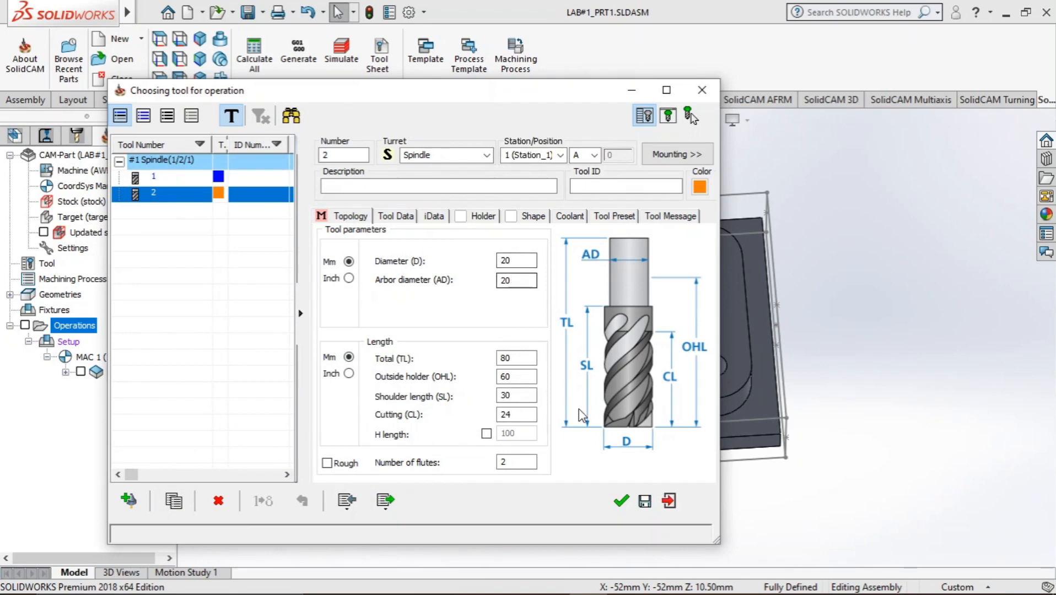
{"action": "left_click", "coordinate": [621, 502]}
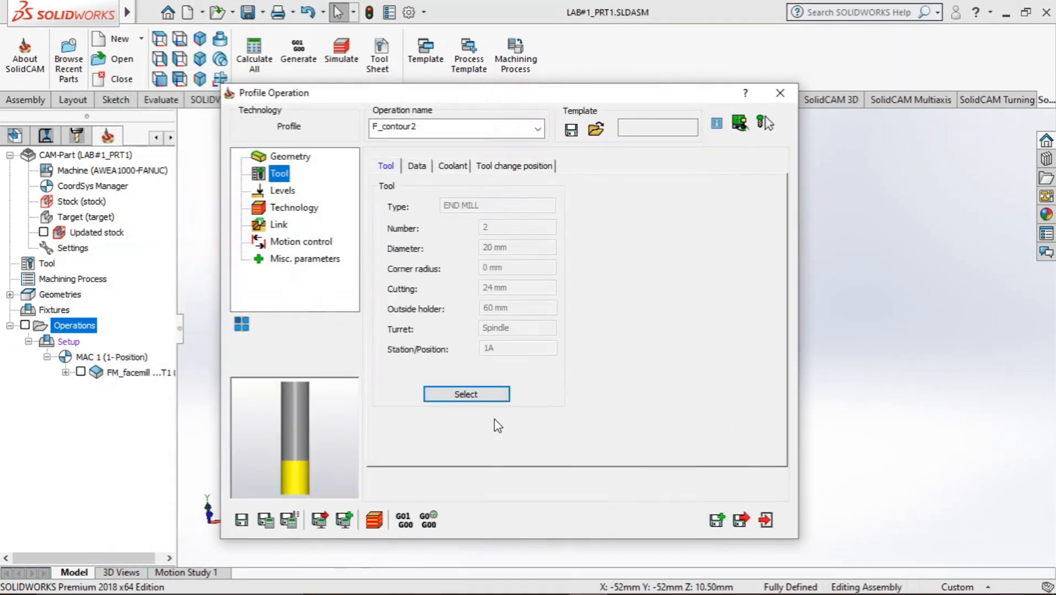
Review the profile operation's milling levels and the tool side setting in its technology parameters.
{"action": "left_click", "coordinate": [283, 190]}
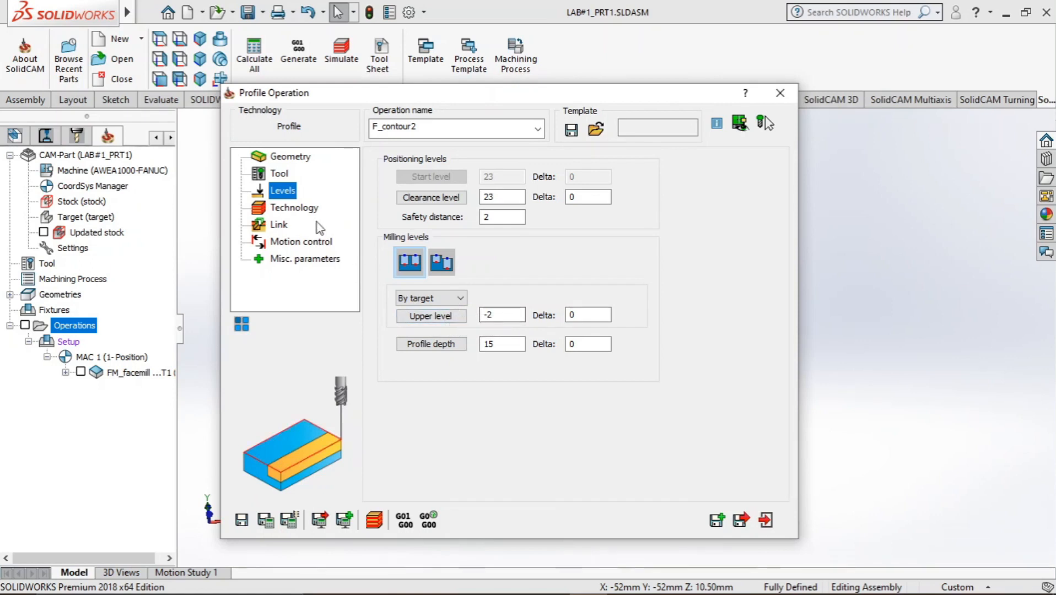
{"action": "left_click", "coordinate": [307, 208]}
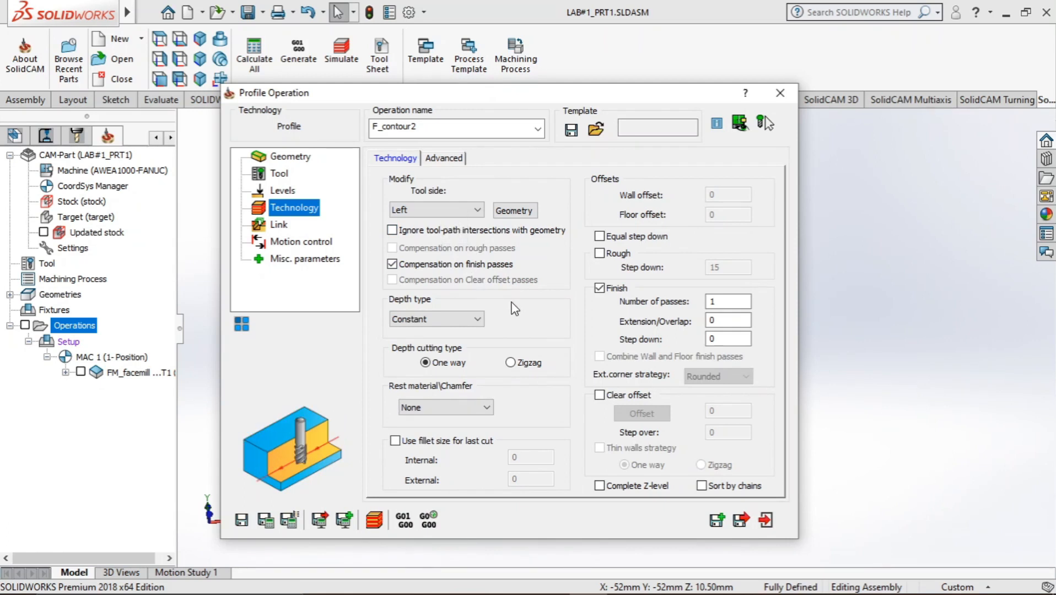
{"action": "left_click", "coordinate": [449, 210]}
{"action": "left_click", "coordinate": [447, 212]}
Try the Right tool side for the contour chain on the model, restore Left, and accept the geometry modification.
{"action": "left_click", "coordinate": [523, 211]}
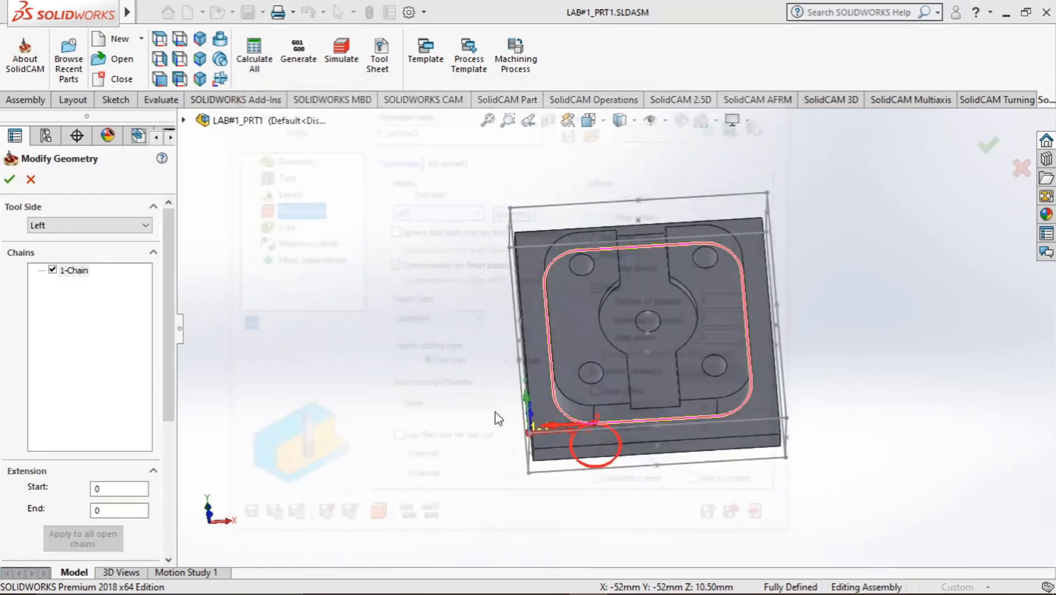
{"action": "middle_click_drag", "start_coordinate": [448, 413], "coordinate": [444, 492]}
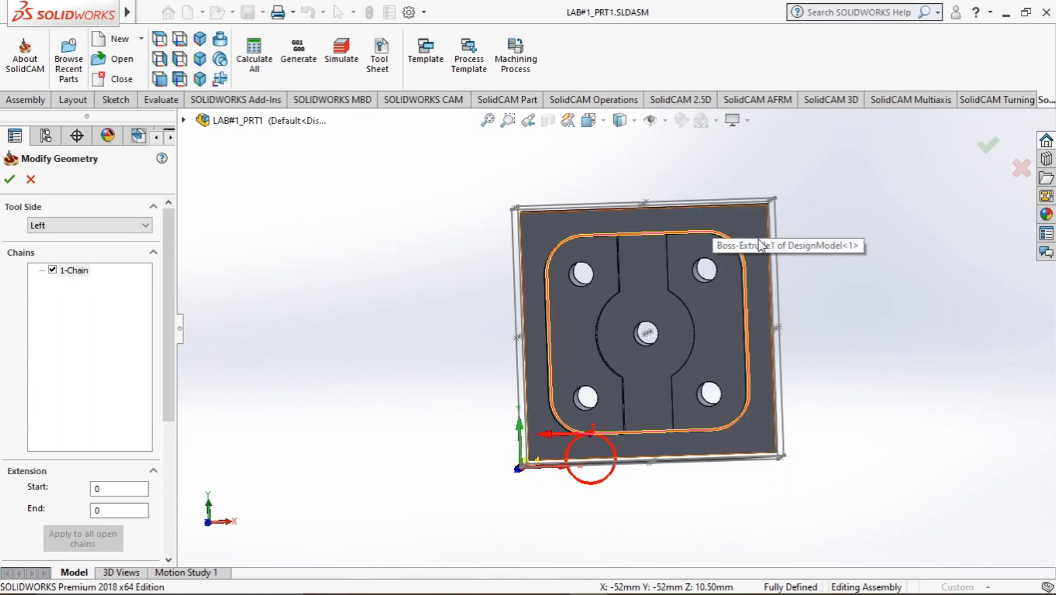
{"action": "mouse_move", "coordinate": [434, 396]}
{"action": "middle_mouse_down"}
{"action": "mouse_move", "coordinate": [441, 382]}
{"action": "mouse_move", "coordinate": [448, 391]}
{"action": "middle_mouse_up"}
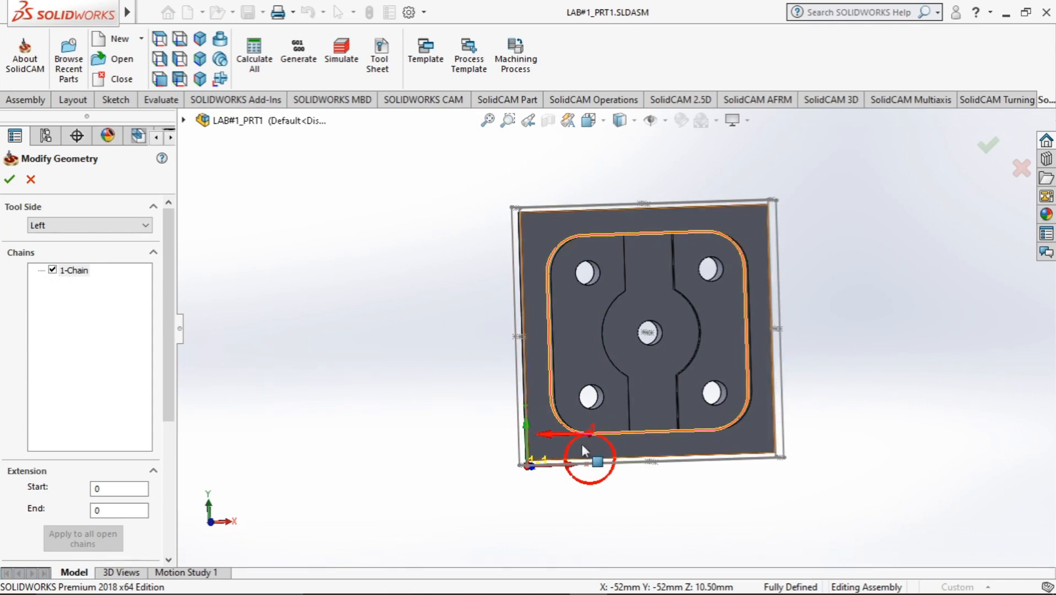
{"action": "middle_click_drag", "start_coordinate": [454, 366], "coordinate": [443, 368]}
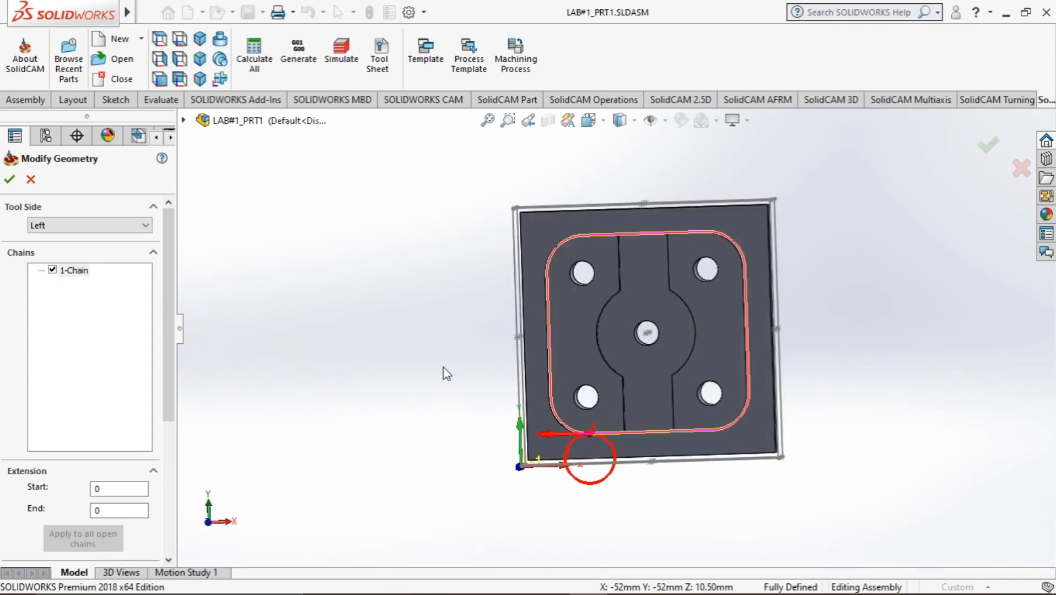
{"action": "left_click", "coordinate": [116, 226]}
{"action": "left_click", "coordinate": [74, 249]}
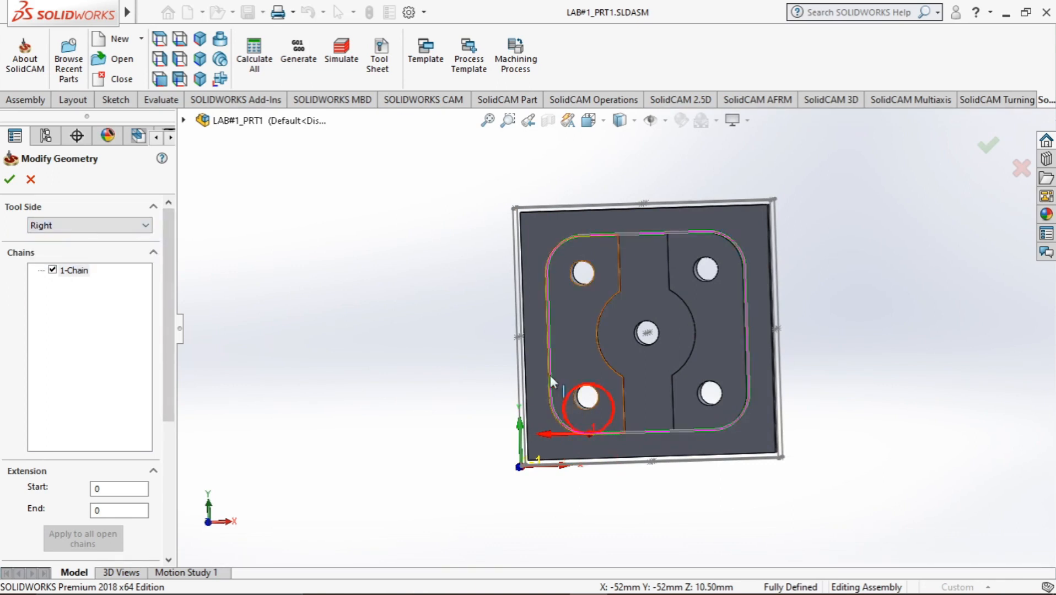
{"action": "left_click", "coordinate": [66, 226]}
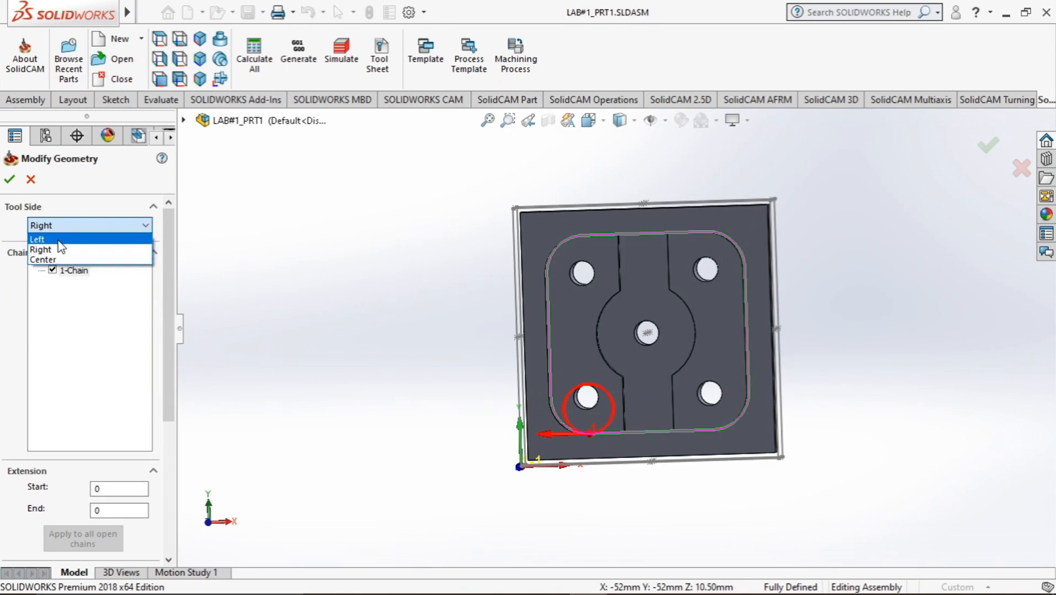
{"action": "left_click", "coordinate": [44, 239]}
{"action": "left_click", "coordinate": [10, 180]}
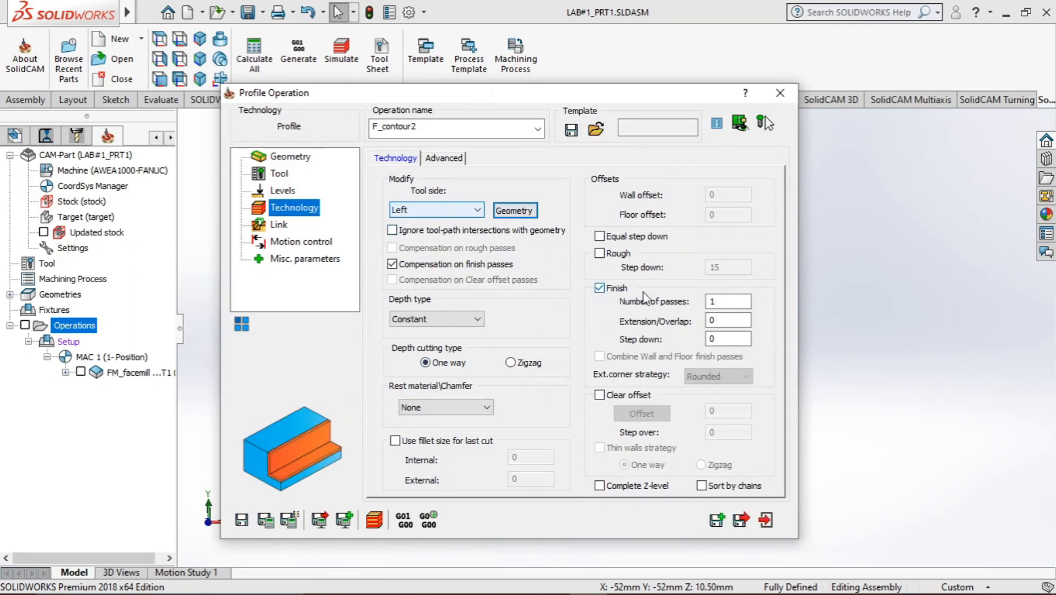
Set the step down of the finish pass to 1.
{"action": "left_click", "coordinate": [720, 301]}
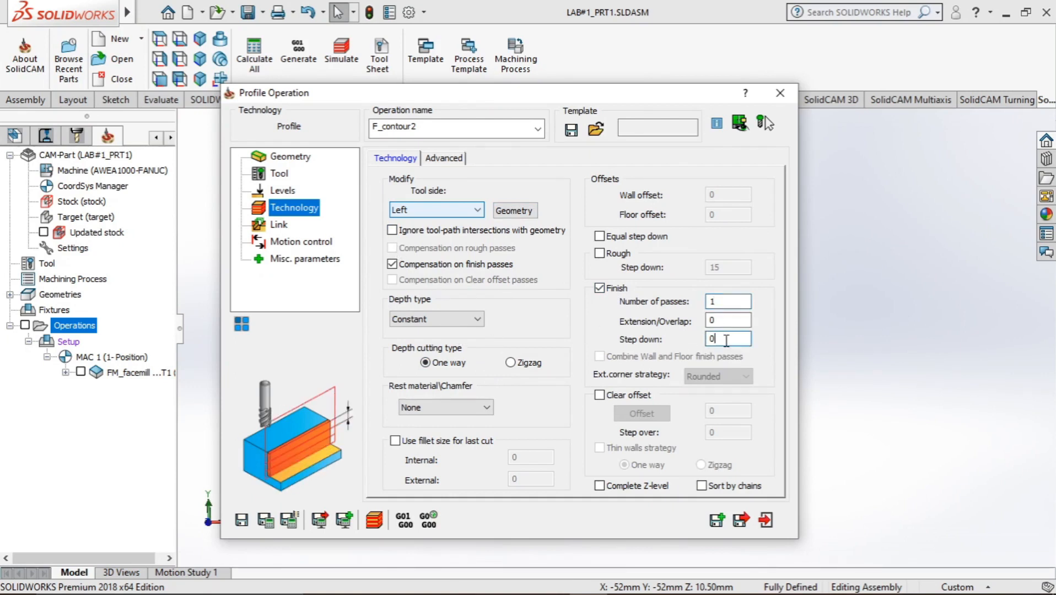
{"action": "type", "text": "1"}
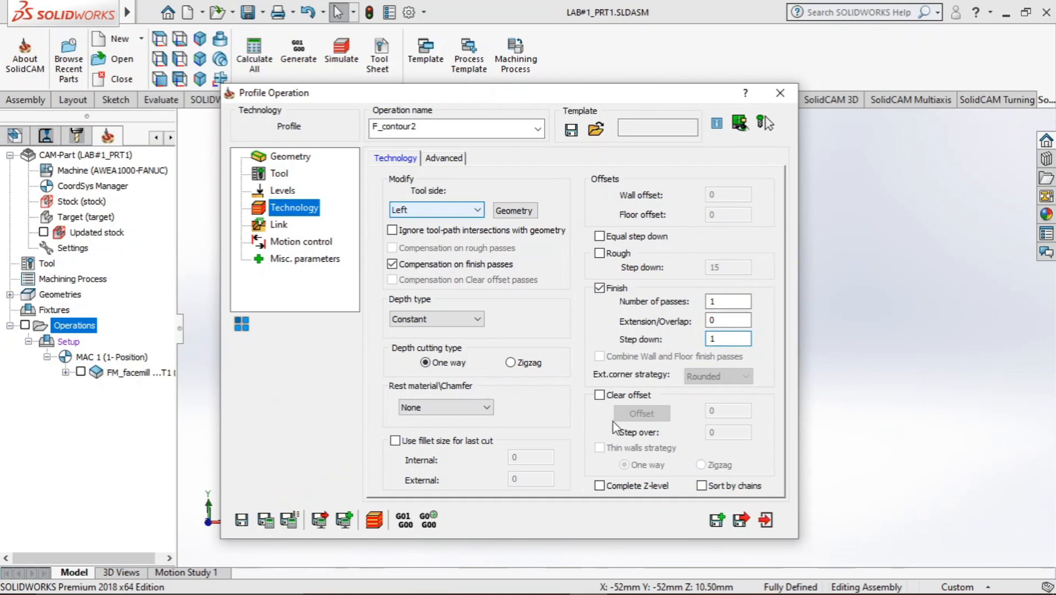
Try enabling Clear offset, inspect the margin around the raised block, and disable the option again.
{"action": "left_click", "coordinate": [600, 397]}
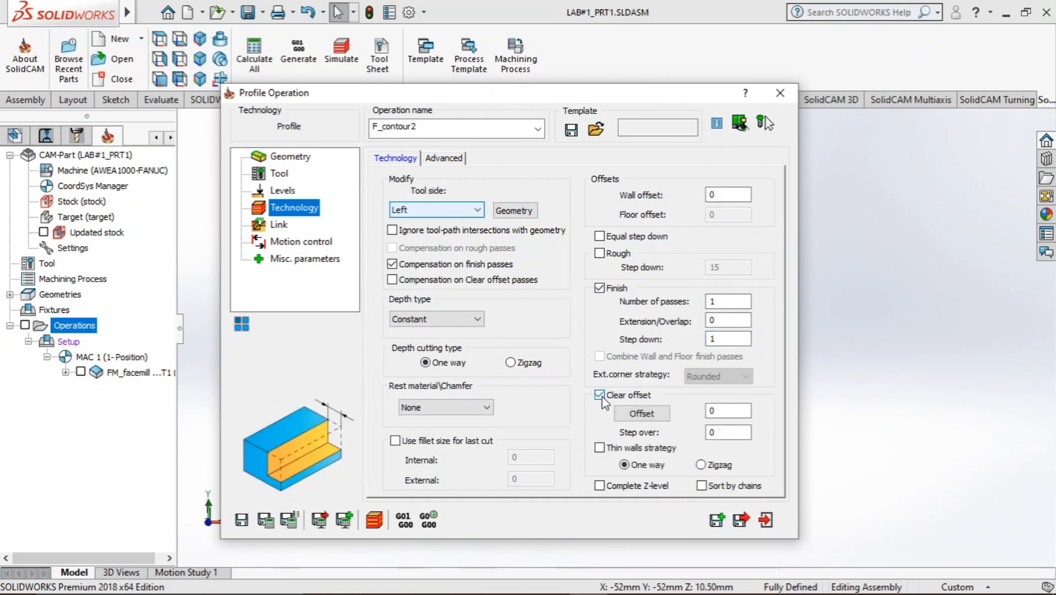
{"action": "left_click_drag", "start_coordinate": [662, 94], "coordinate": [294, 185]}
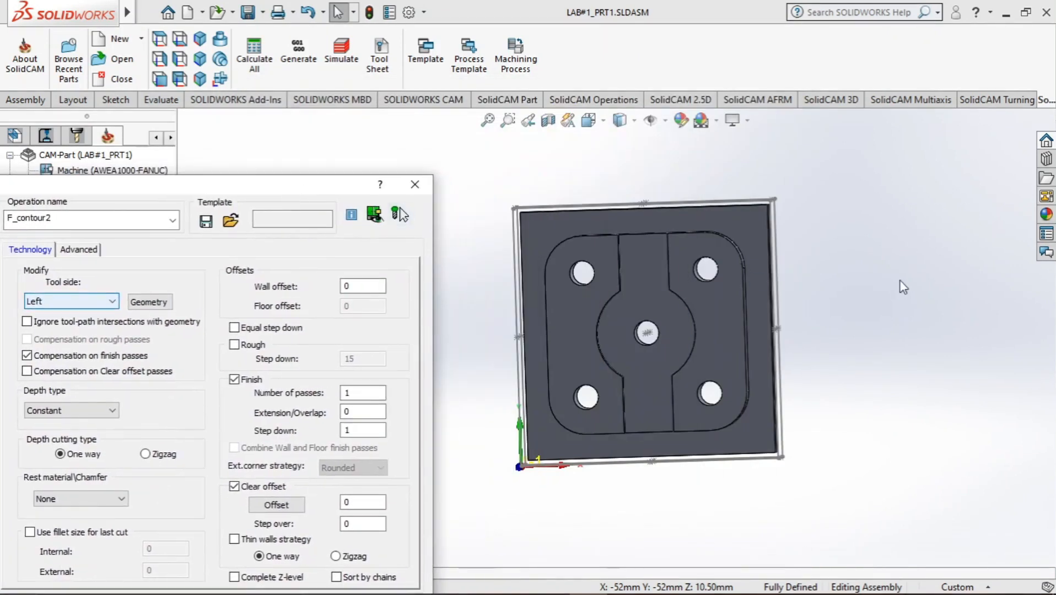
{"action": "middle_click_drag", "start_coordinate": [834, 329], "coordinate": [783, 364]}
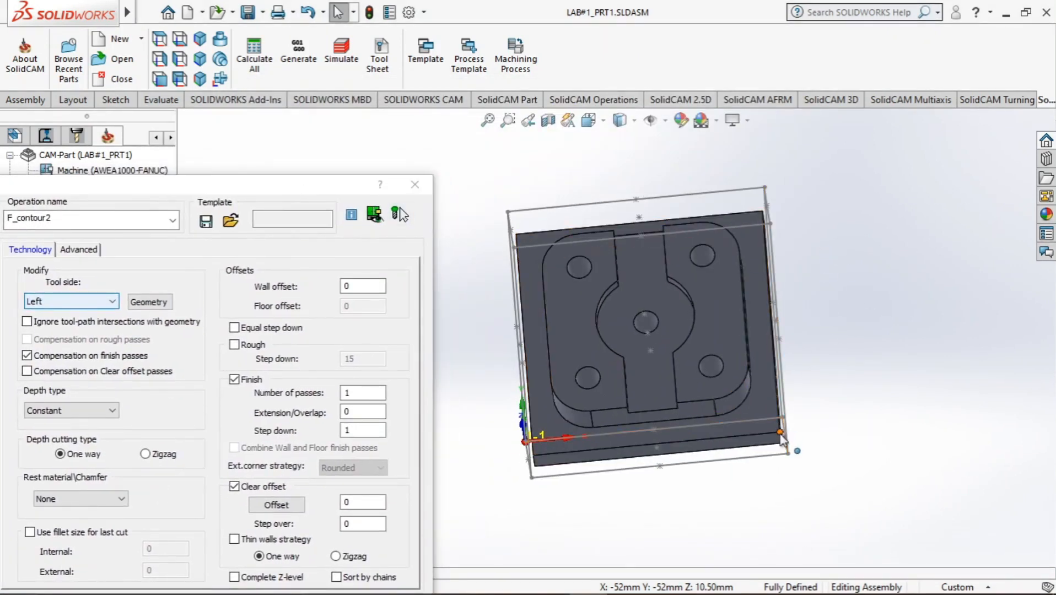
{"action": "middle_click_drag", "start_coordinate": [789, 438], "coordinate": [837, 423]}
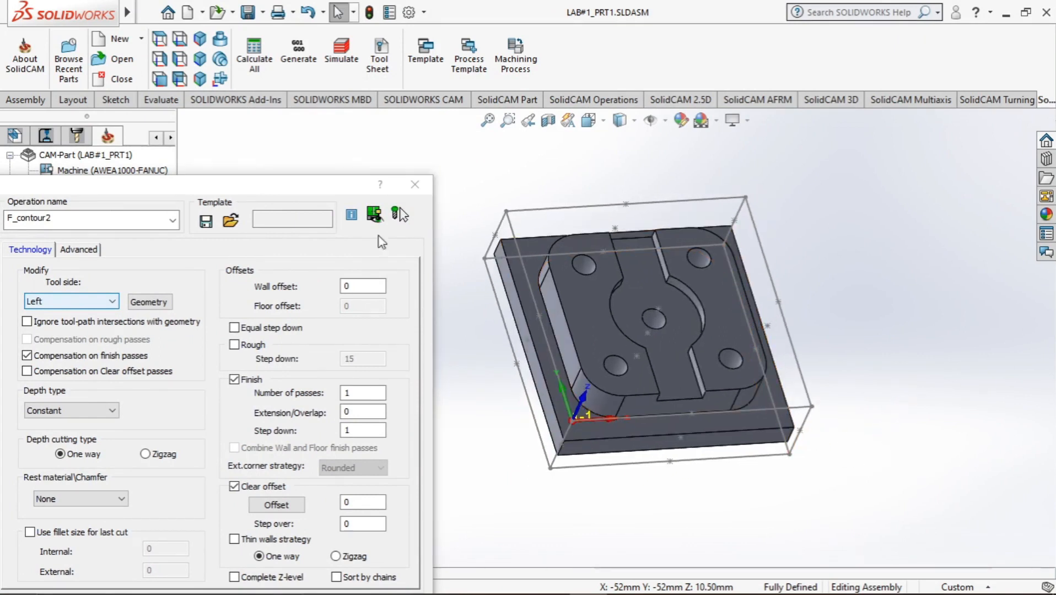
{"action": "left_click_drag", "start_coordinate": [352, 189], "coordinate": [775, 94]}
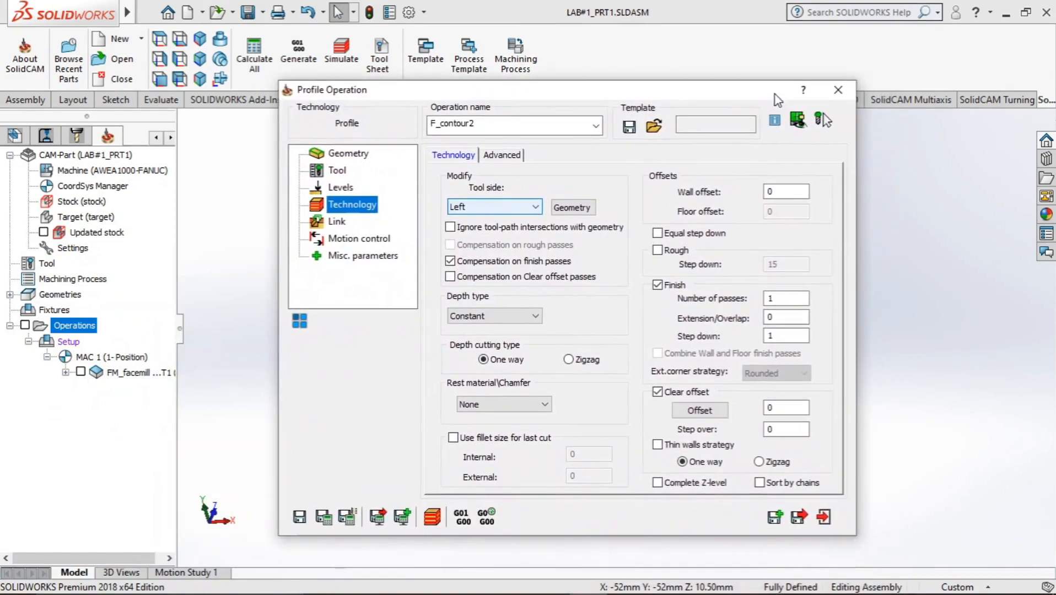
{"action": "left_click", "coordinate": [658, 393]}
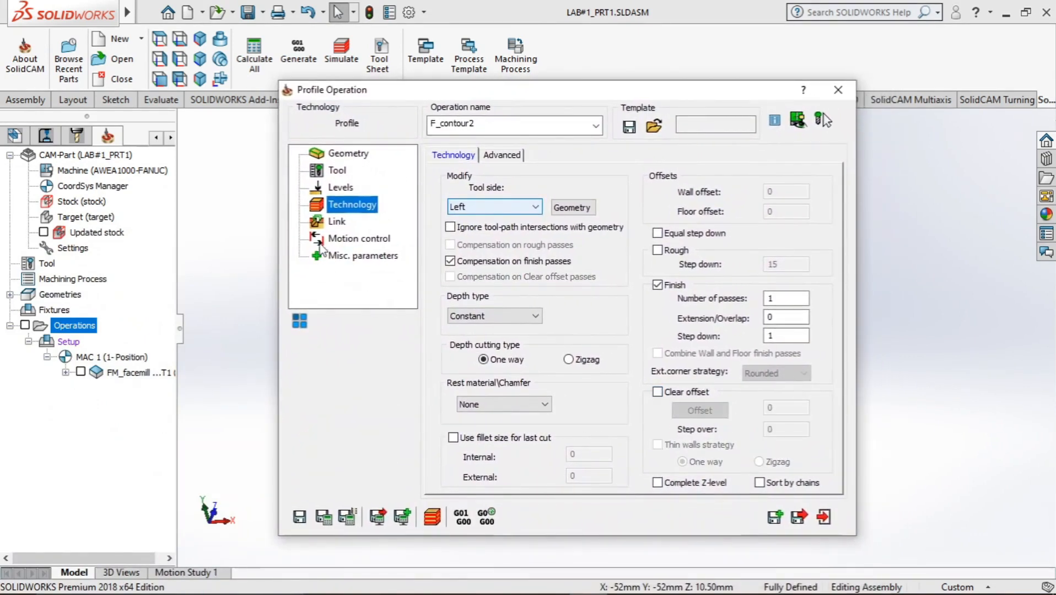
Make the profile operation's lead-out the same as its lead-in.
{"action": "left_click", "coordinate": [328, 222]}
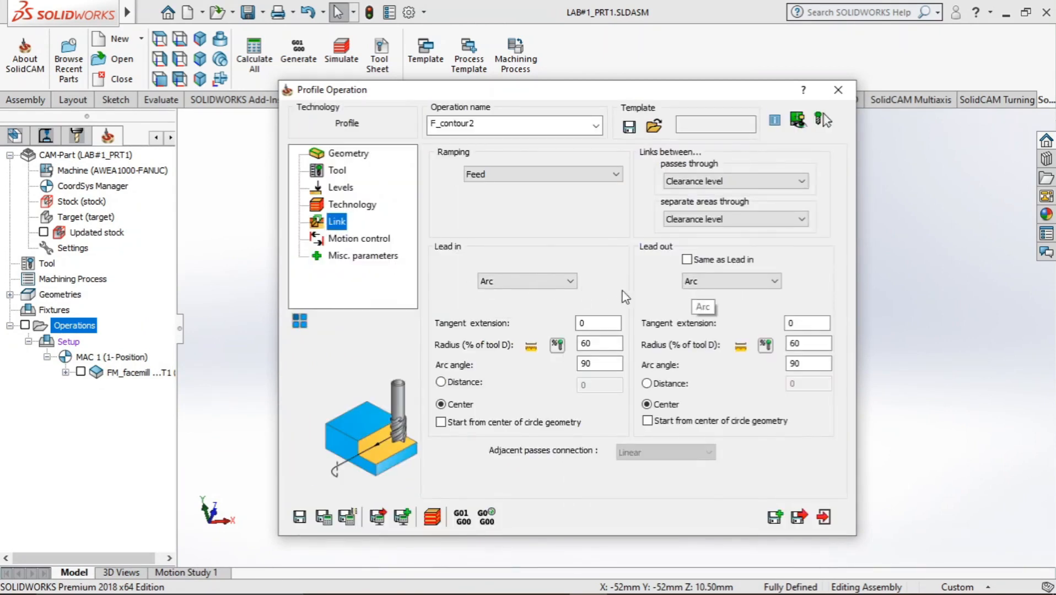
{"action": "left_click", "coordinate": [686, 260]}
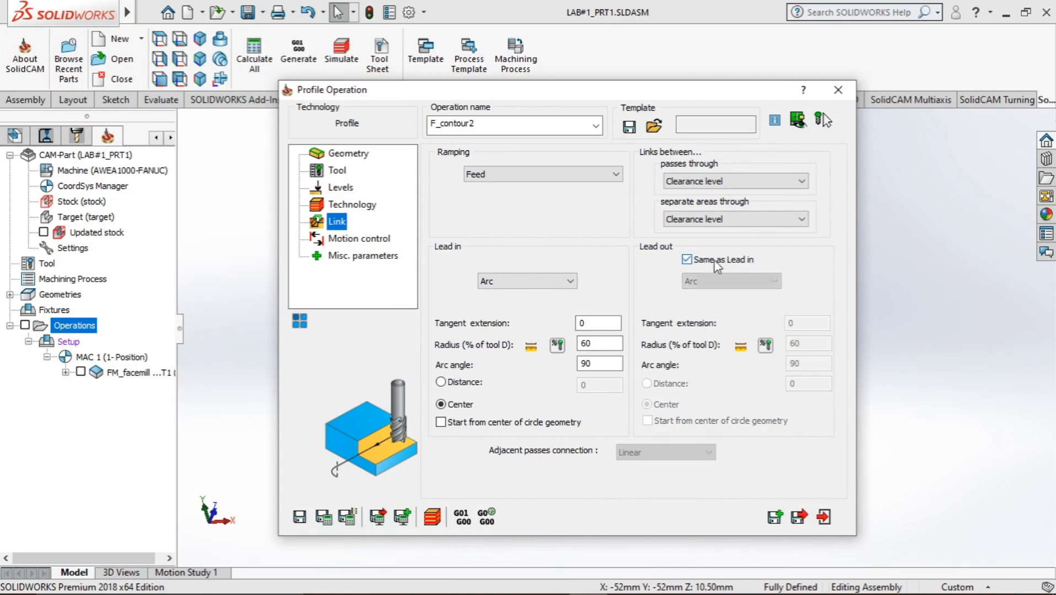
Try a Tangent lead-in for the profile operation and return it to Arc.
{"action": "left_click", "coordinate": [514, 283]}
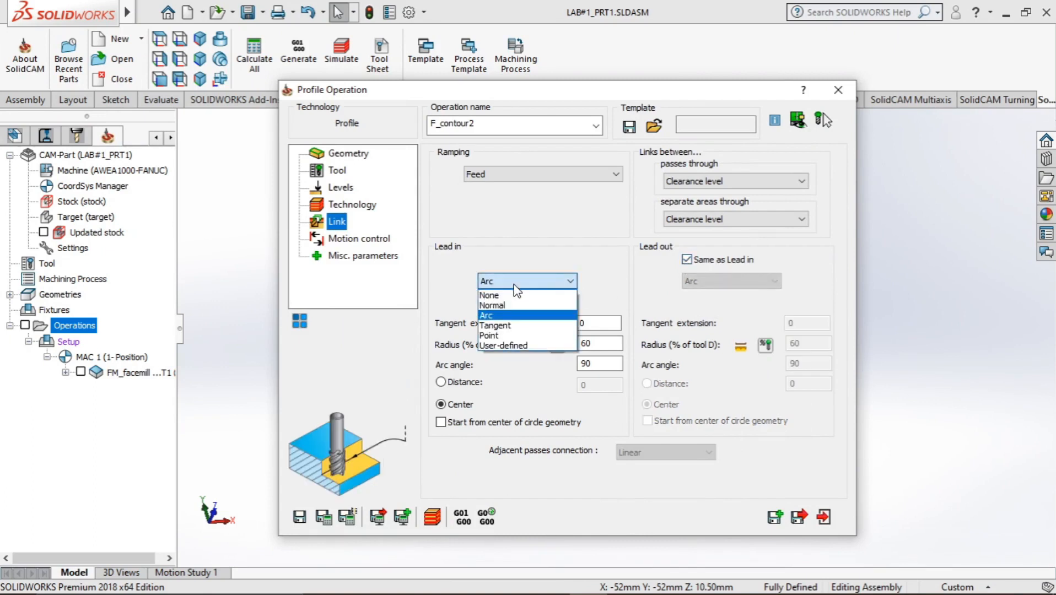
{"action": "left_click", "coordinate": [514, 285]}
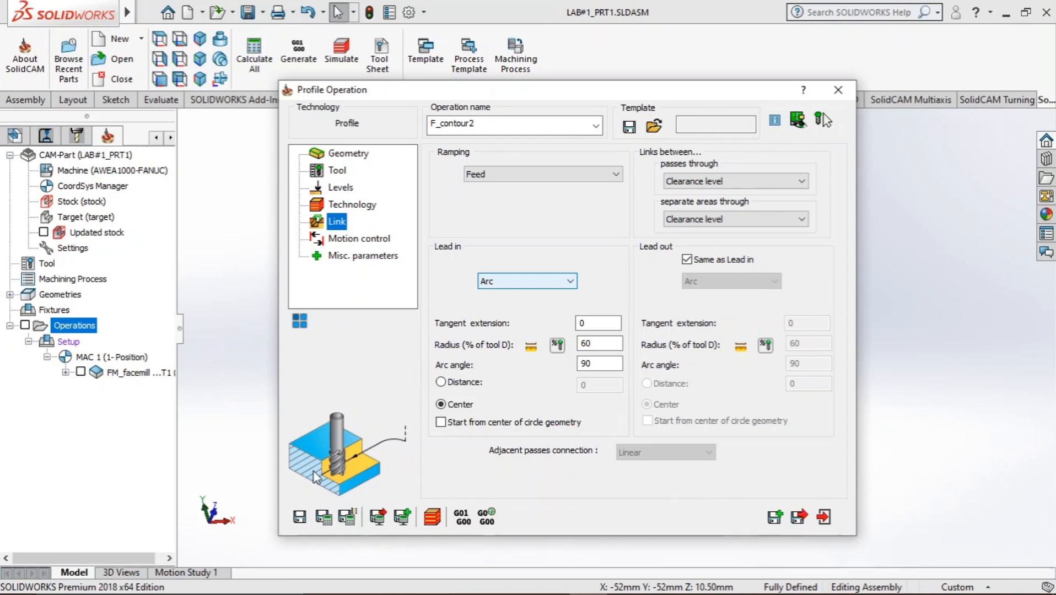
{"action": "left_click", "coordinate": [511, 286]}
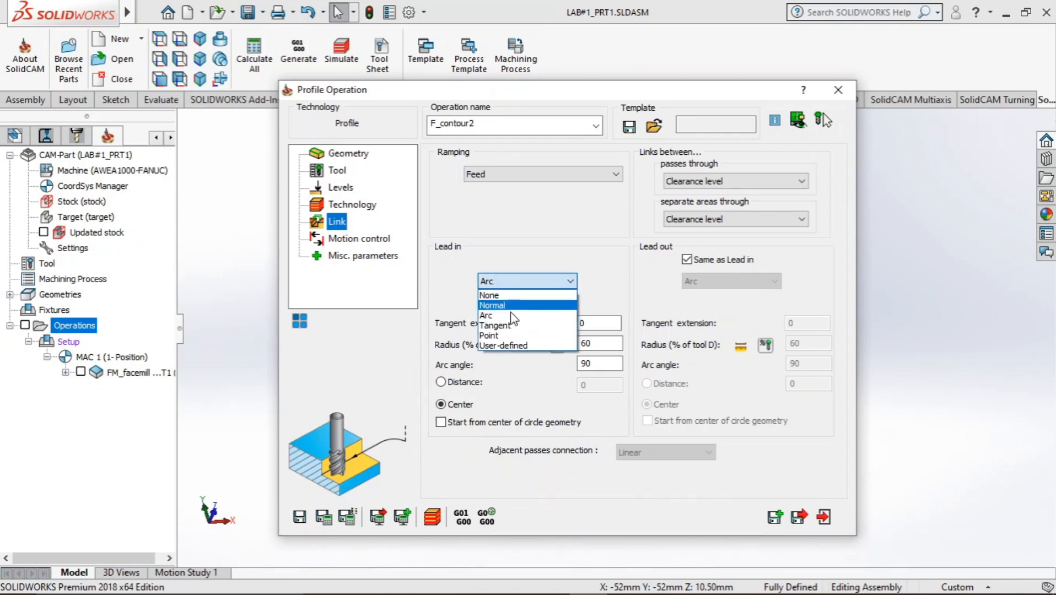
{"action": "left_click", "coordinate": [511, 328]}
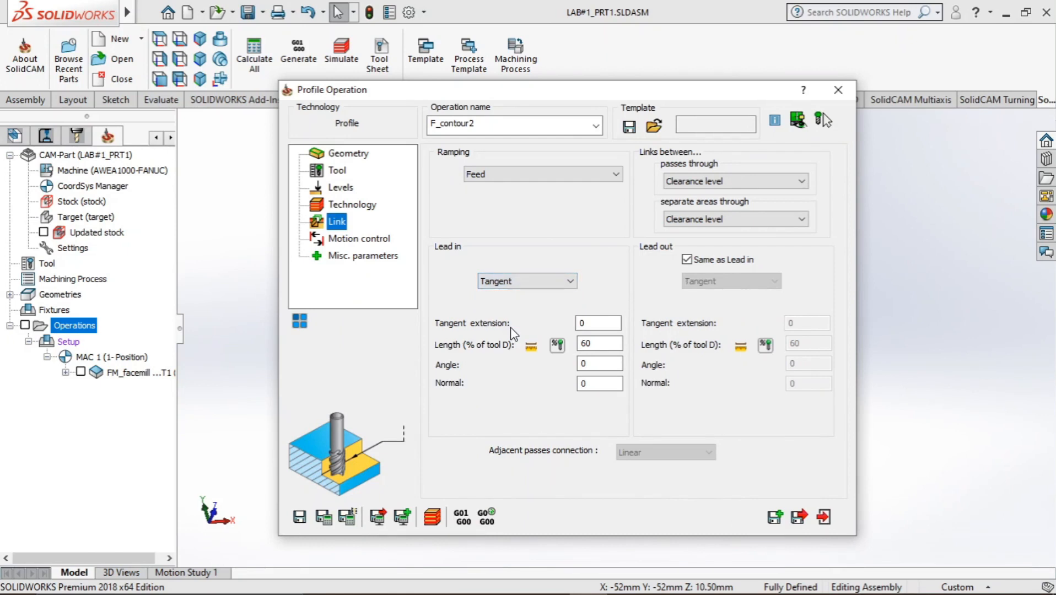
{"action": "left_click", "coordinate": [526, 283]}
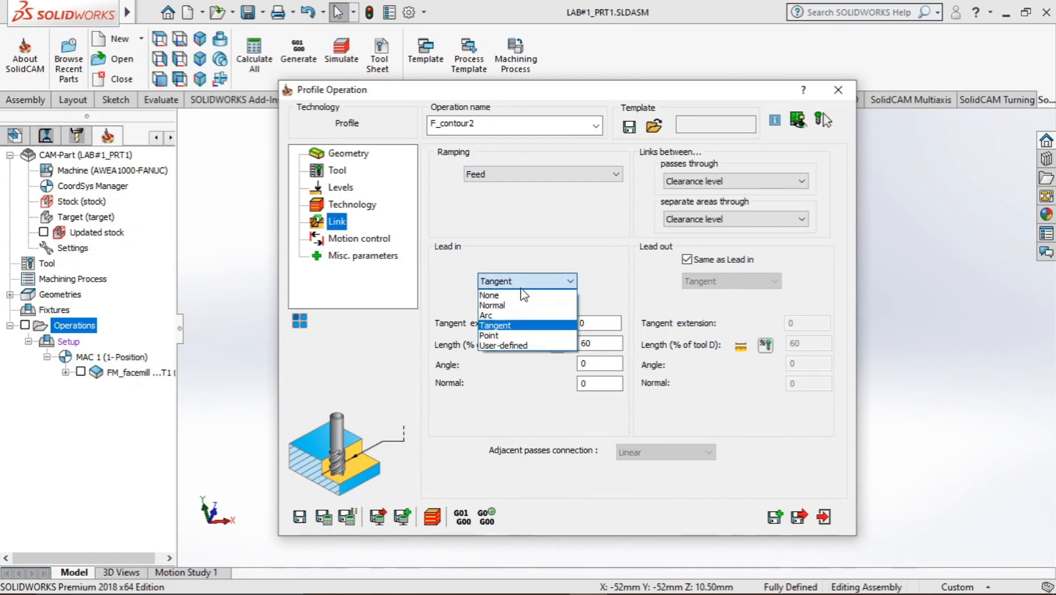
{"action": "left_click", "coordinate": [503, 316]}
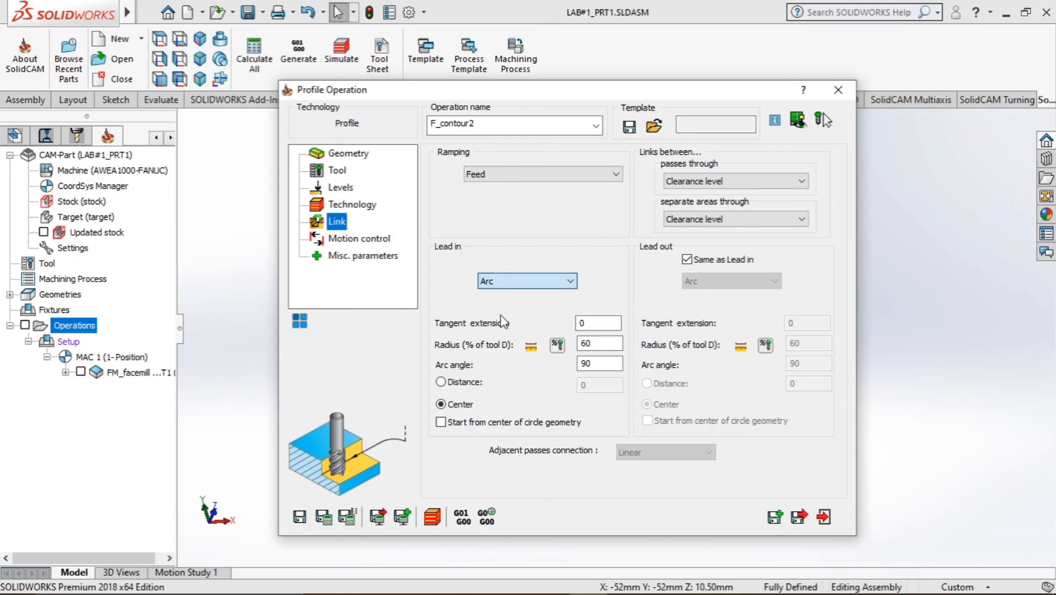
Examine the motion control settings and the available ramping types for the profile operation.
{"action": "left_click", "coordinate": [348, 243]}
{"action": "left_click", "coordinate": [339, 222]}
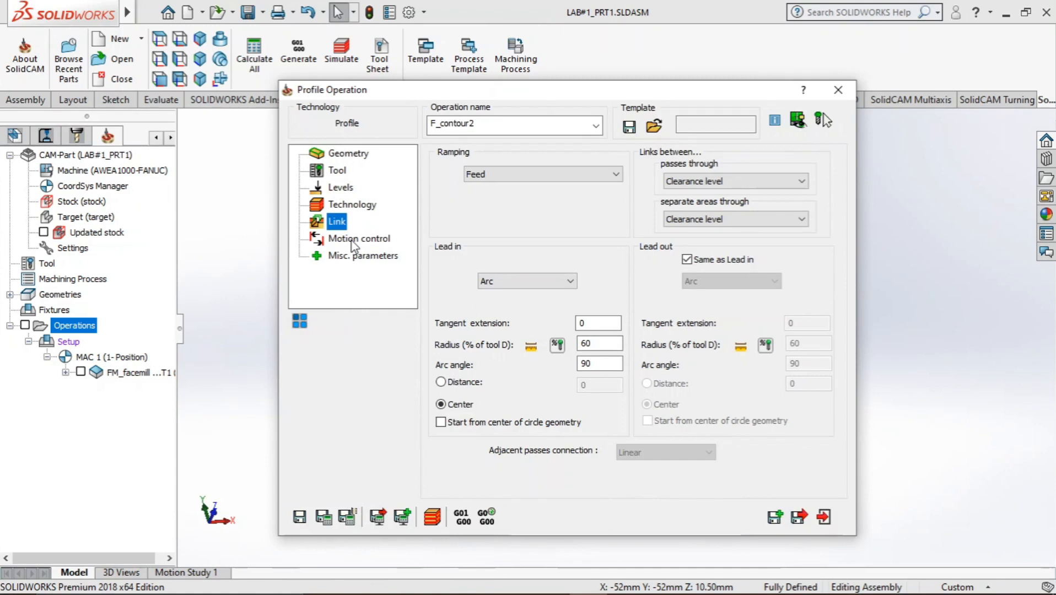
{"action": "left_click", "coordinate": [512, 179]}
{"action": "left_click", "coordinate": [513, 187]}
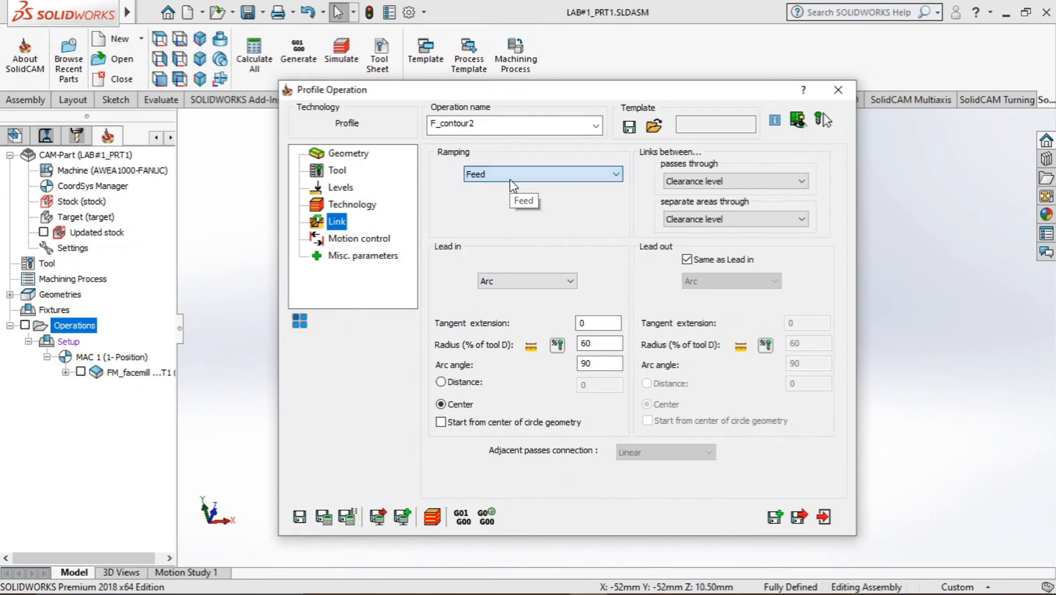
{"action": "left_click", "coordinate": [361, 238]}
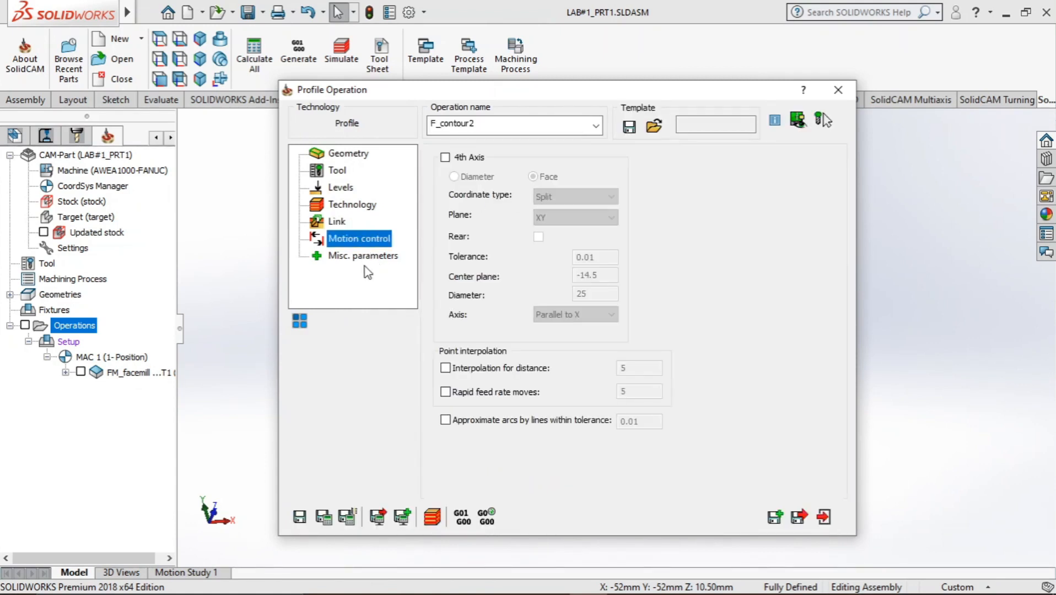
{"action": "left_click", "coordinate": [338, 222]}
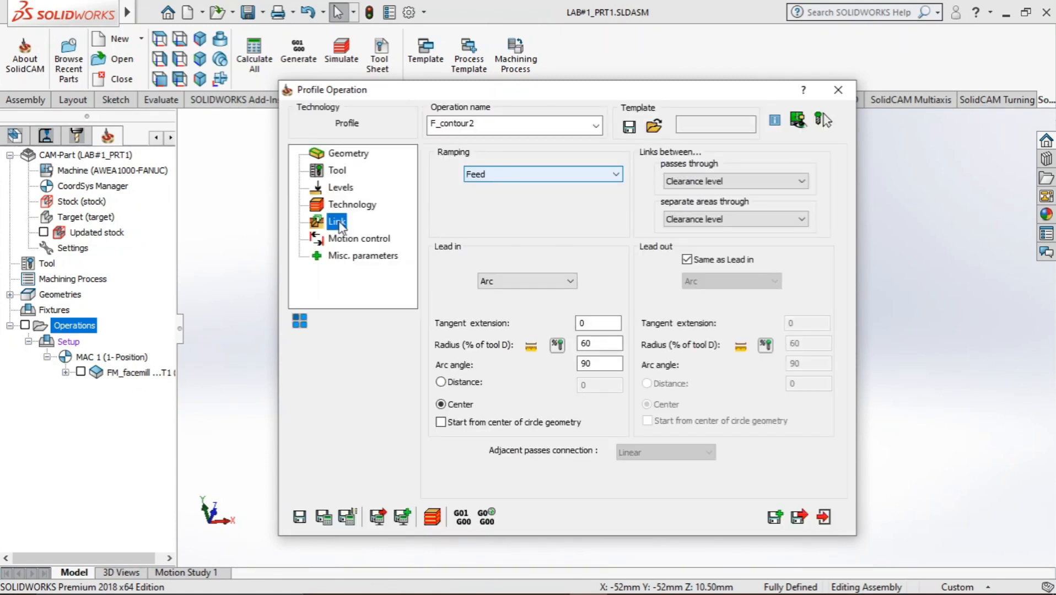
{"action": "left_click", "coordinate": [524, 175]}
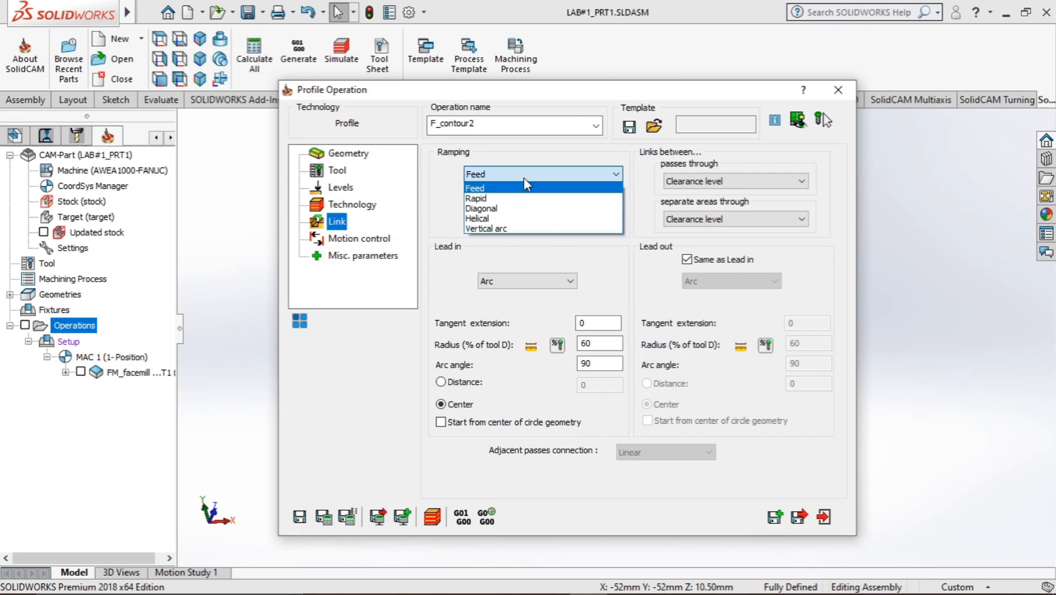
{"action": "left_click", "coordinate": [494, 175]}
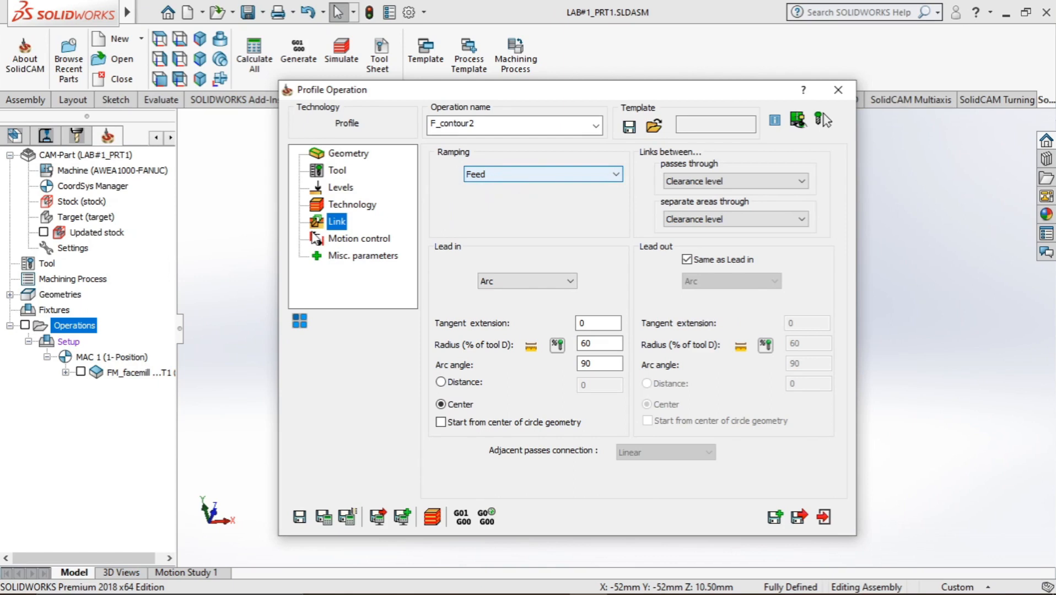
Review the profile operation's motion control and miscellaneous parameters, and save and calculate the operation.
{"action": "left_click", "coordinate": [326, 238]}
{"action": "left_click", "coordinate": [330, 257]}
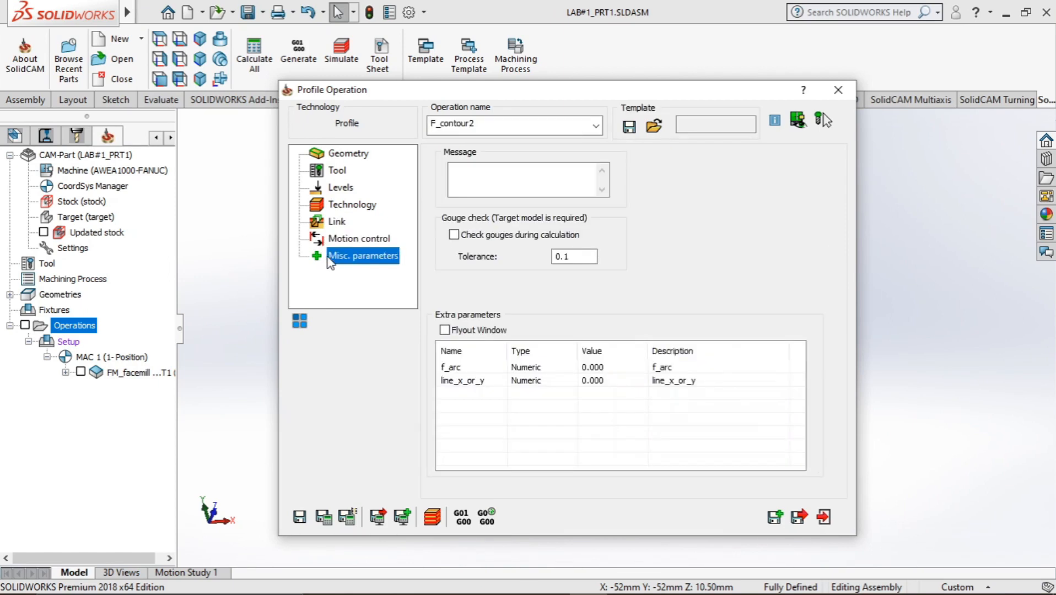
{"action": "left_click", "coordinate": [324, 518]}
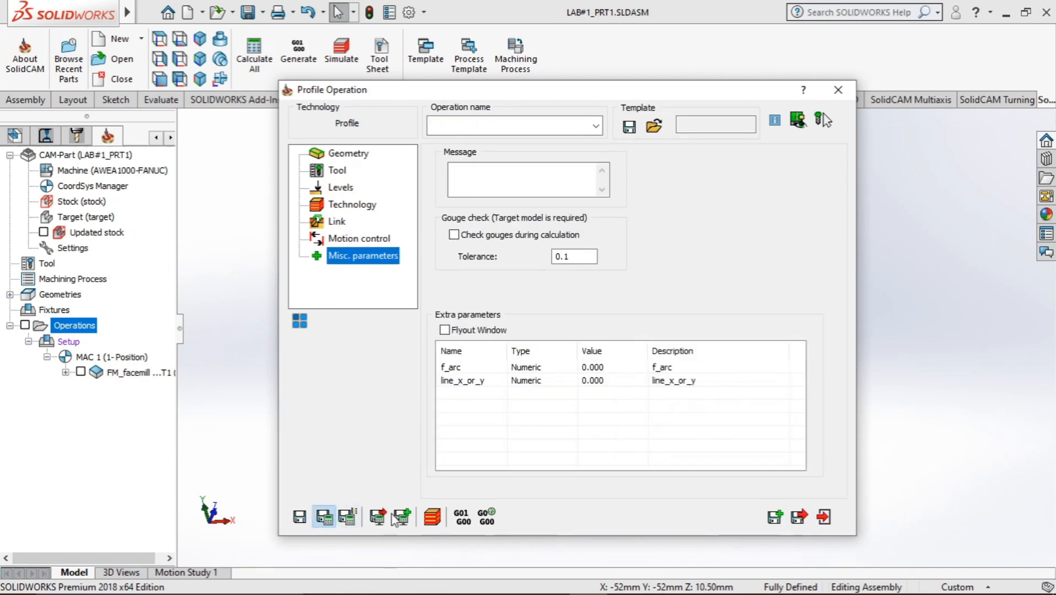
Simulate the profile operation in SolidVerify and inspect the machined stock around the raised block and at its corners.
{"action": "left_click", "coordinate": [432, 518]}
{"action": "middle_click_drag", "start_coordinate": [415, 486], "coordinate": [371, 418]}
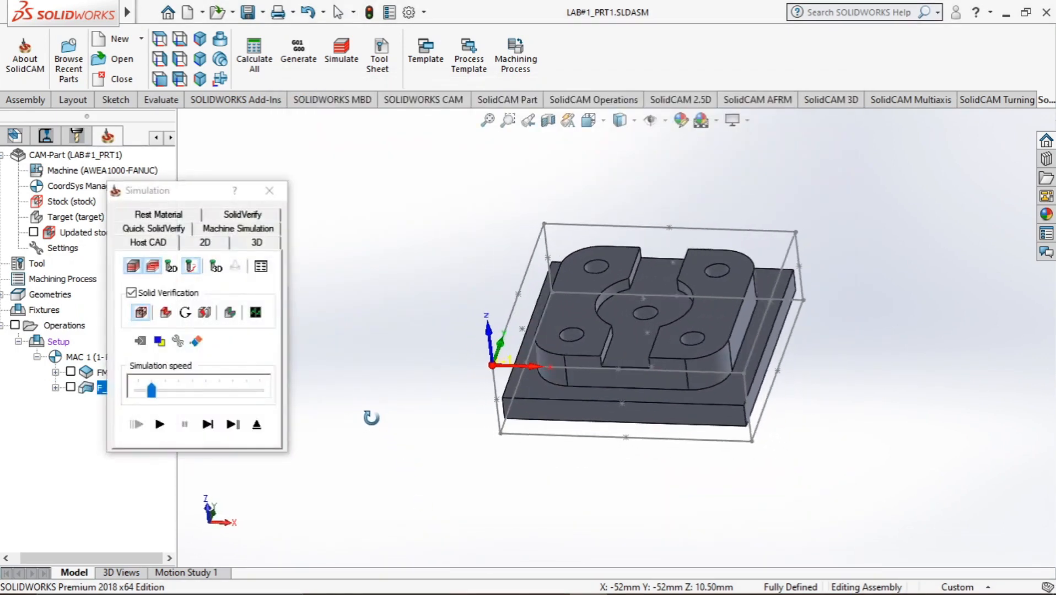
{"action": "left_click", "coordinate": [246, 217]}
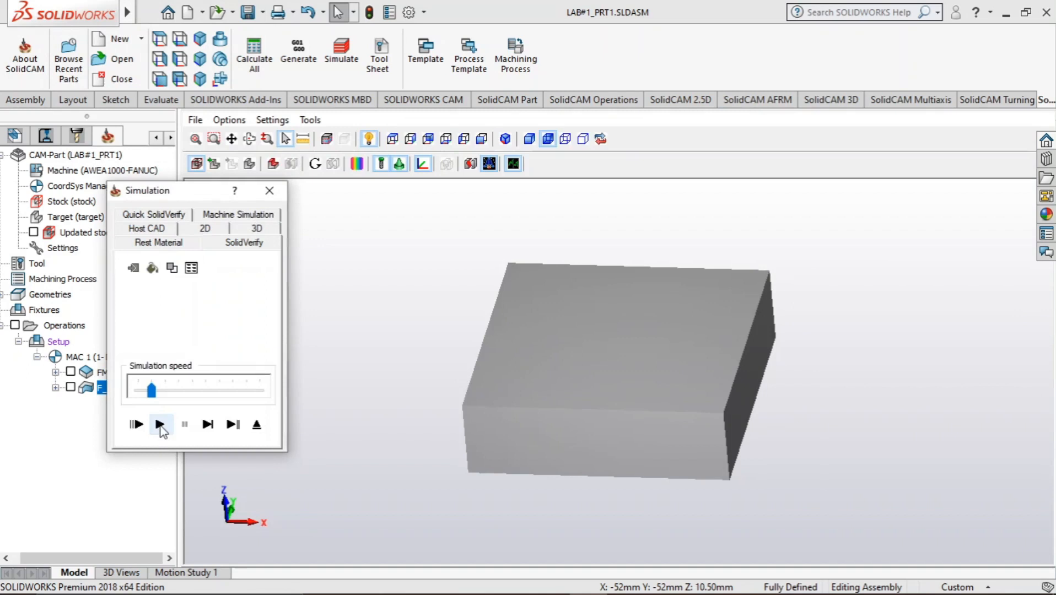
{"action": "left_click", "coordinate": [160, 425]}
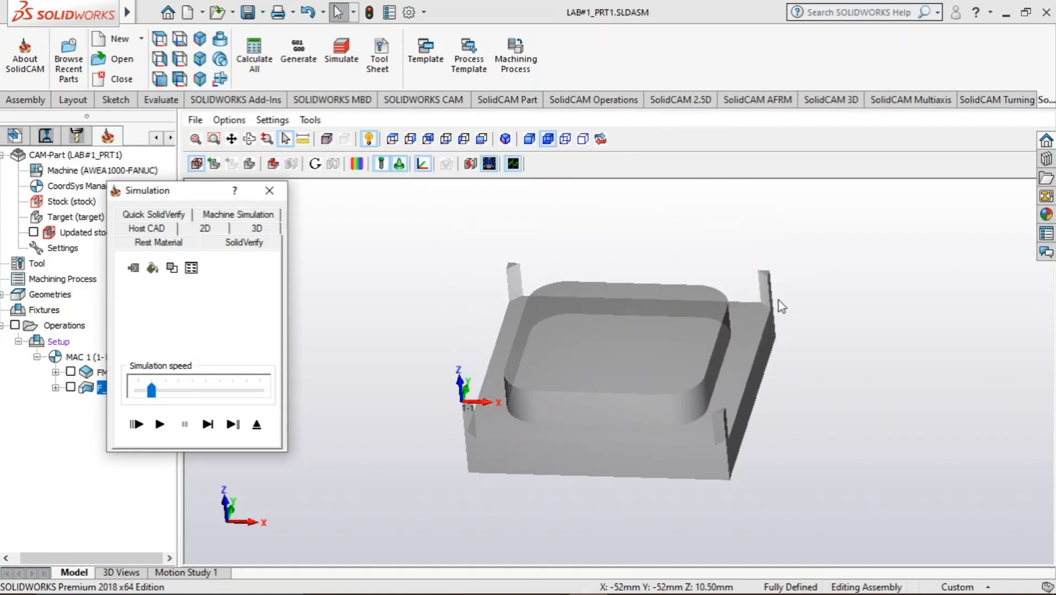
{"action": "mouse_move", "coordinate": [833, 489]}
{"action": "middle_mouse_down"}
{"action": "mouse_move", "coordinate": [840, 483]}
{"action": "mouse_move", "coordinate": [825, 481]}
{"action": "middle_mouse_up"}
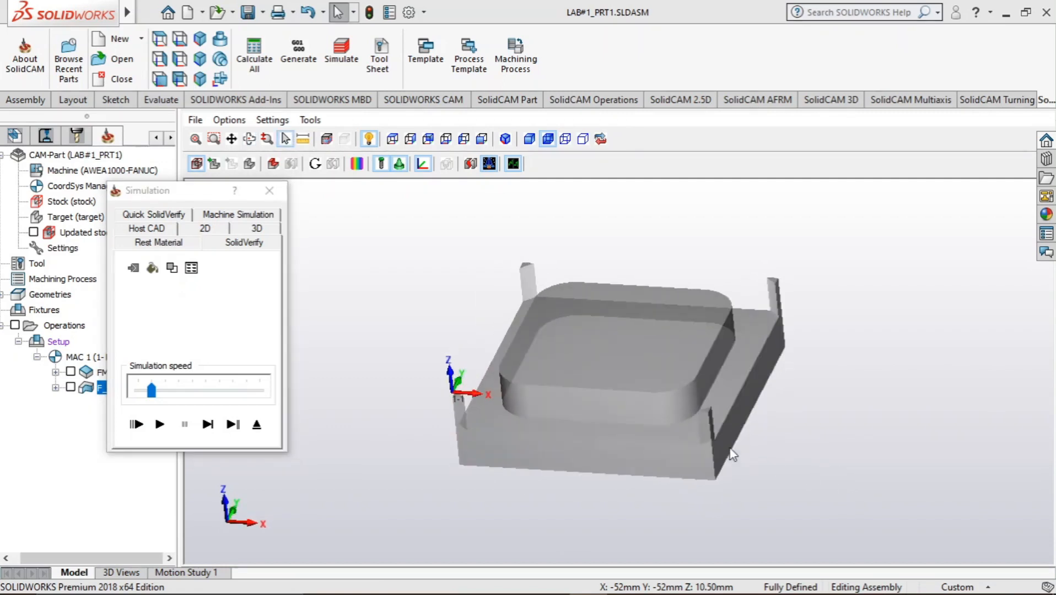
{"action": "mouse_move", "coordinate": [735, 472]}
{"action": "middle_mouse_down"}
{"action": "mouse_move", "coordinate": [749, 480]}
{"action": "mouse_move", "coordinate": [741, 459]}
{"action": "middle_mouse_up"}
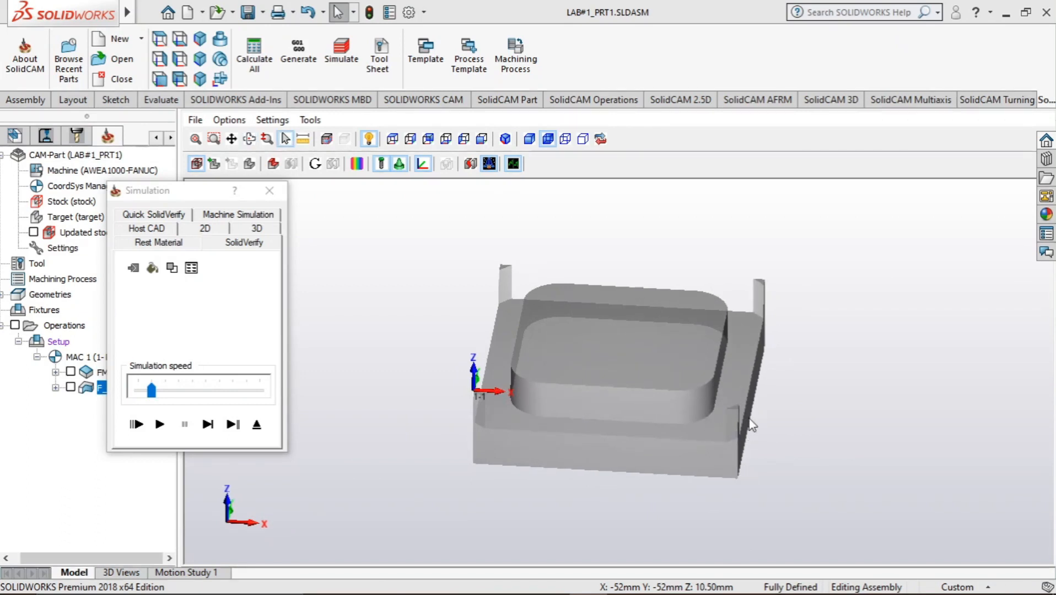
Load the Rest Material simulation of the profile operation and close the simulation.
{"action": "left_click", "coordinate": [220, 432]}
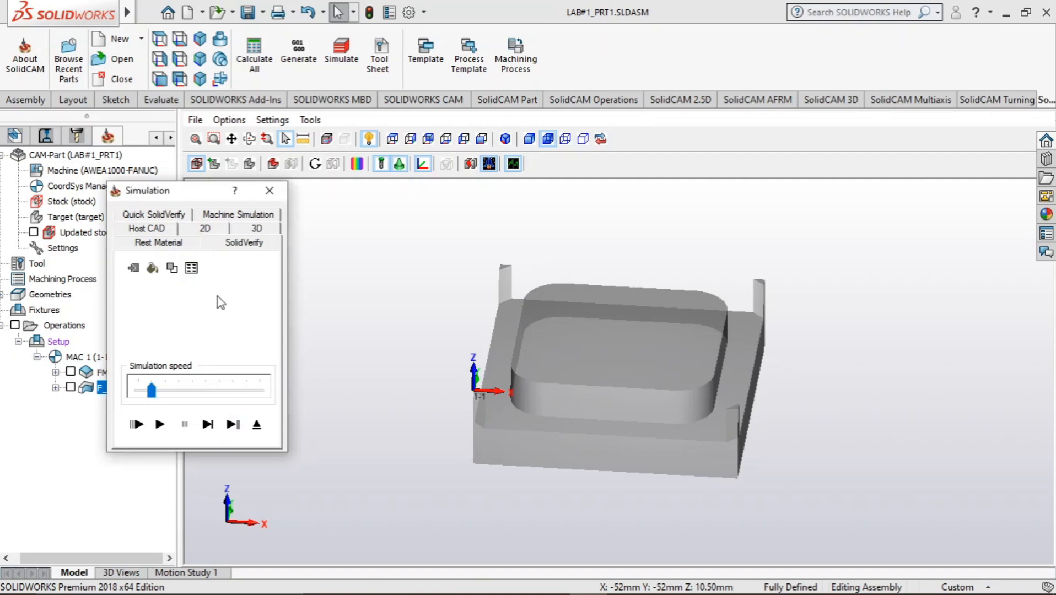
{"action": "left_click", "coordinate": [162, 245]}
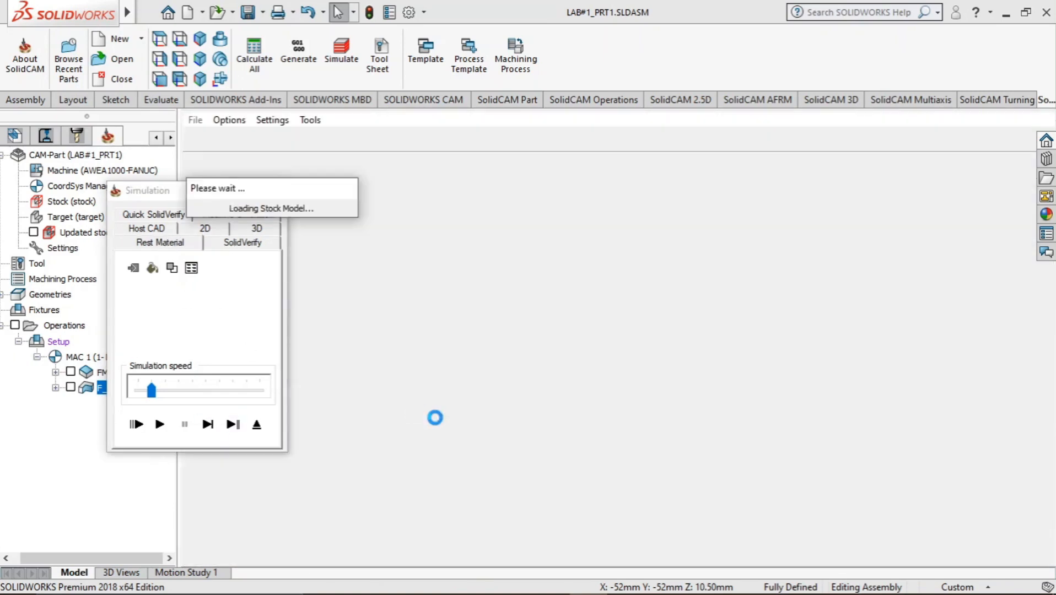
{"action": "middle_click_drag", "start_coordinate": [401, 439], "coordinate": [406, 418]}
{"action": "left_click", "coordinate": [270, 191]}
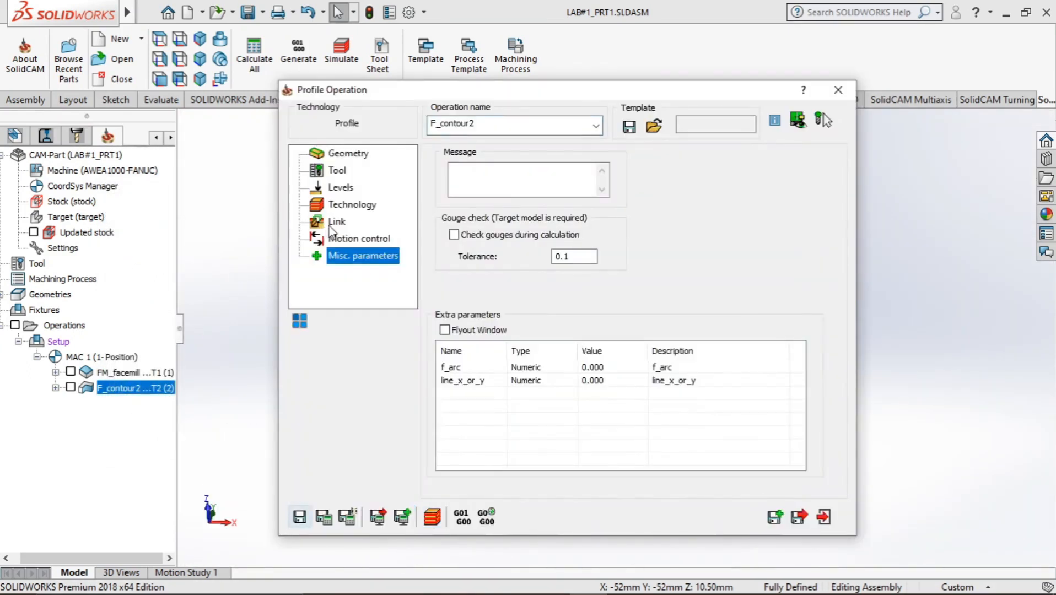
Enable Clear offset in the profile operation's technology settings and open the picking of its offset on the model.
{"action": "left_click", "coordinate": [336, 223]}
{"action": "left_click", "coordinate": [334, 240]}
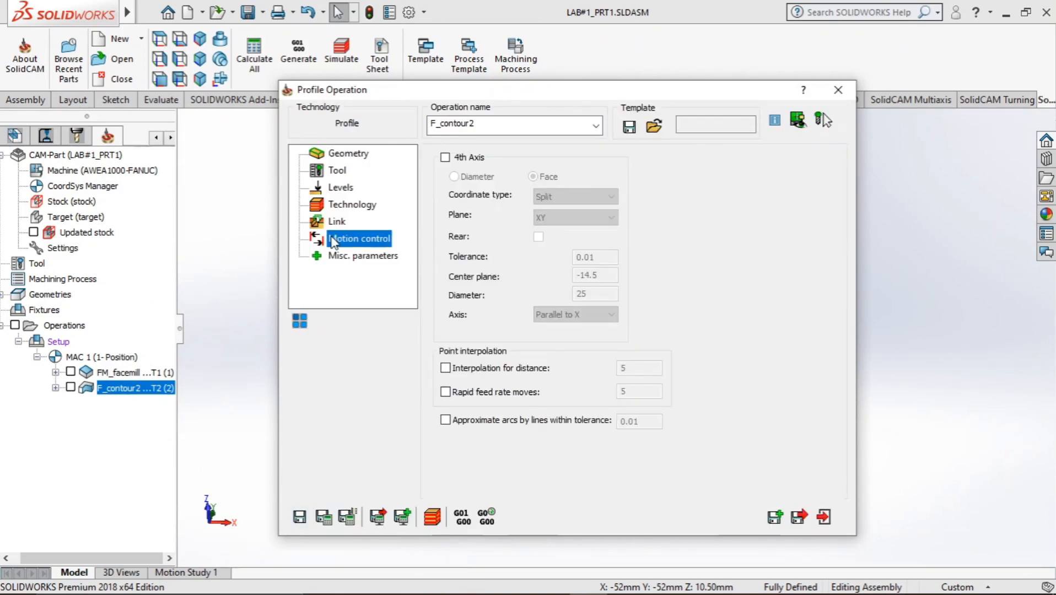
{"action": "left_click", "coordinate": [336, 221]}
{"action": "left_click", "coordinate": [330, 205]}
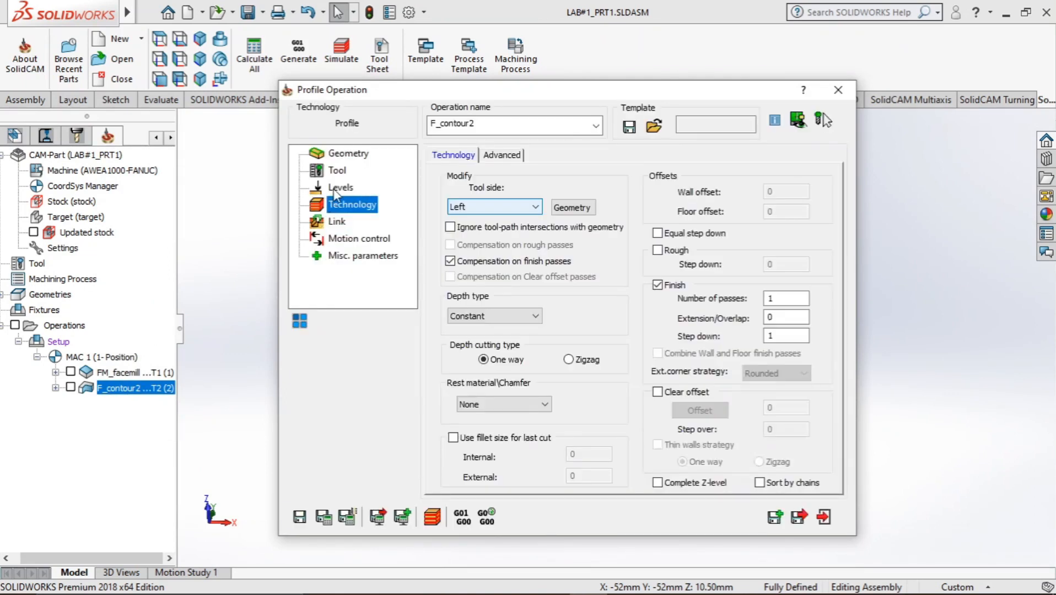
{"action": "left_click", "coordinate": [657, 392]}
{"action": "left_click", "coordinate": [702, 415]}
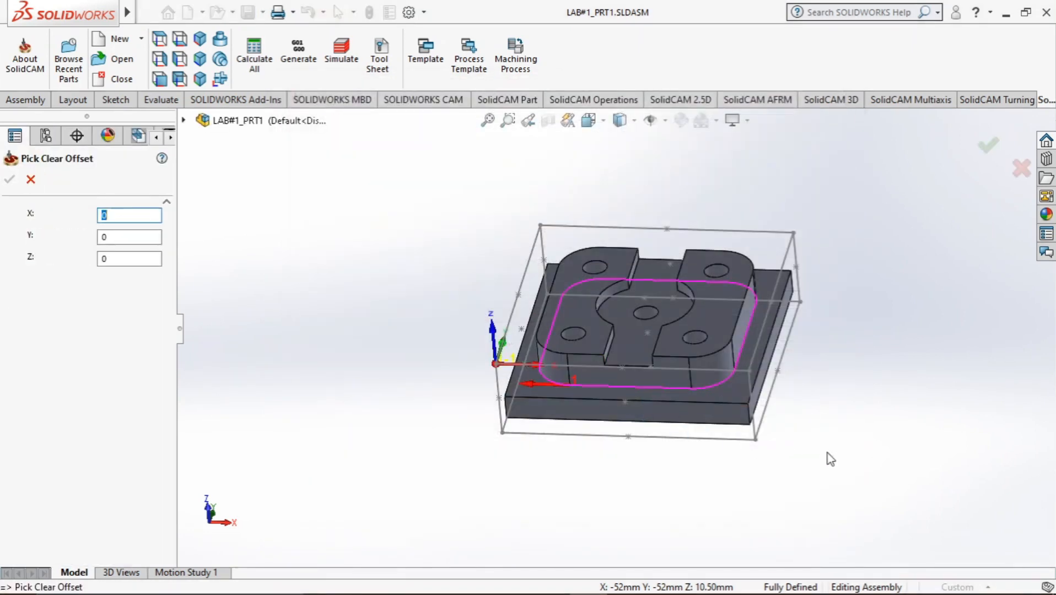
{"action": "middle_click_drag", "start_coordinate": [830, 460], "coordinate": [750, 505]}
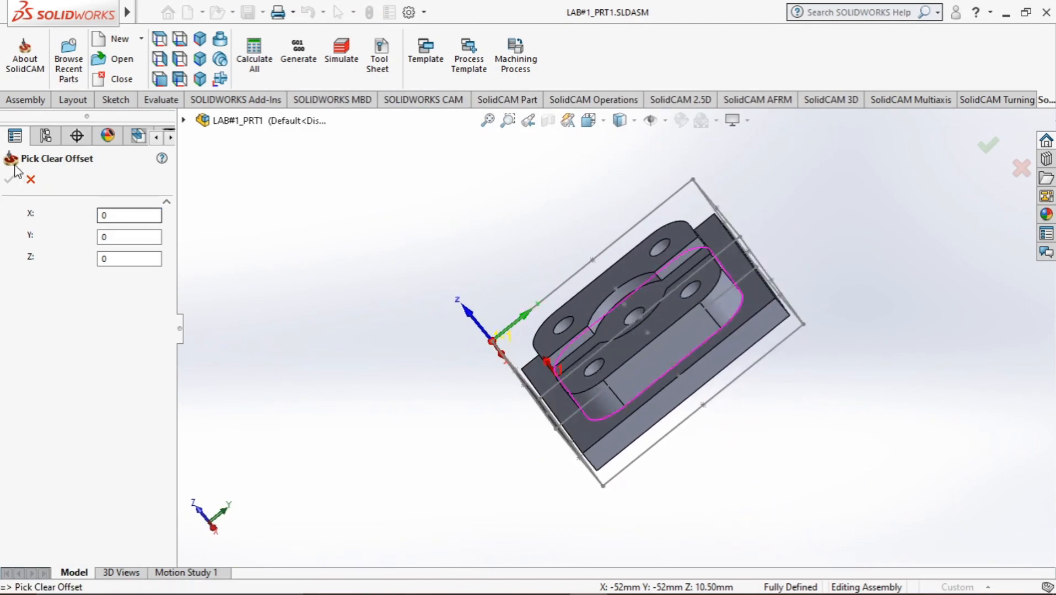
{"action": "left_click", "coordinate": [10, 179]}
Define the Clear offset distance by picking the stock's lower corner at X 104, Y 0, Z -33.
{"action": "left_click", "coordinate": [684, 414]}
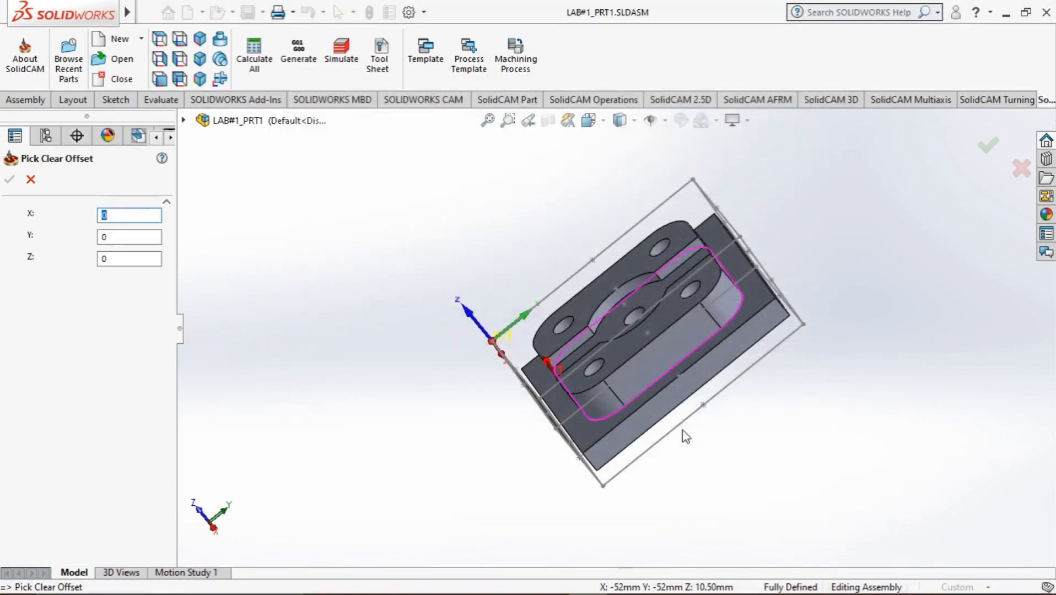
{"action": "middle_click_drag", "start_coordinate": [683, 436], "coordinate": [683, 378]}
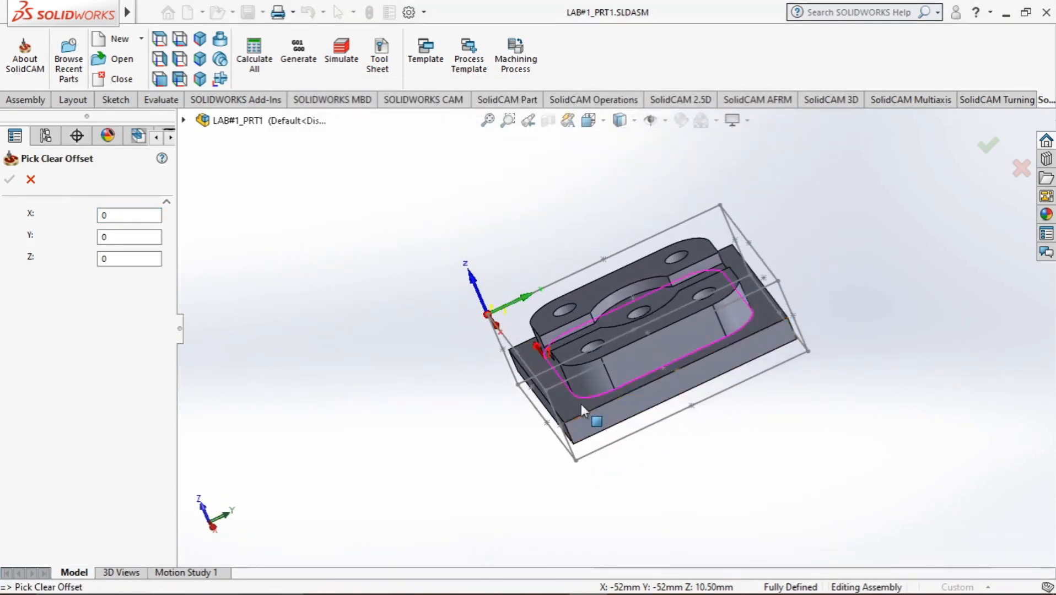
{"action": "middle_click_drag", "start_coordinate": [618, 474], "coordinate": [584, 463]}
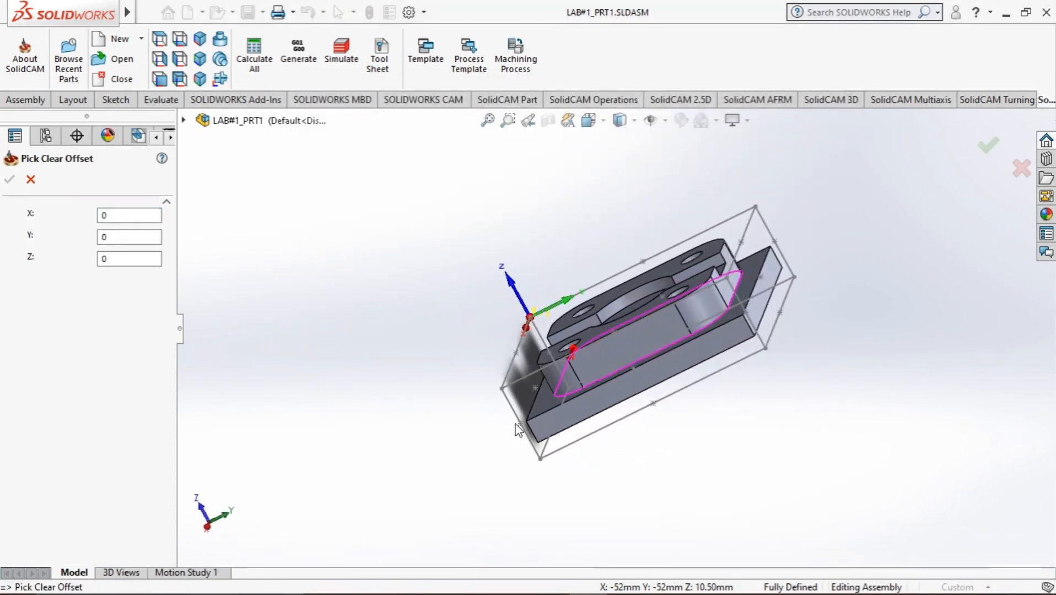
{"action": "left_click", "coordinate": [520, 425]}
{"action": "middle_click_drag", "start_coordinate": [692, 460], "coordinate": [718, 523]}
{"action": "key", "text": "space"}
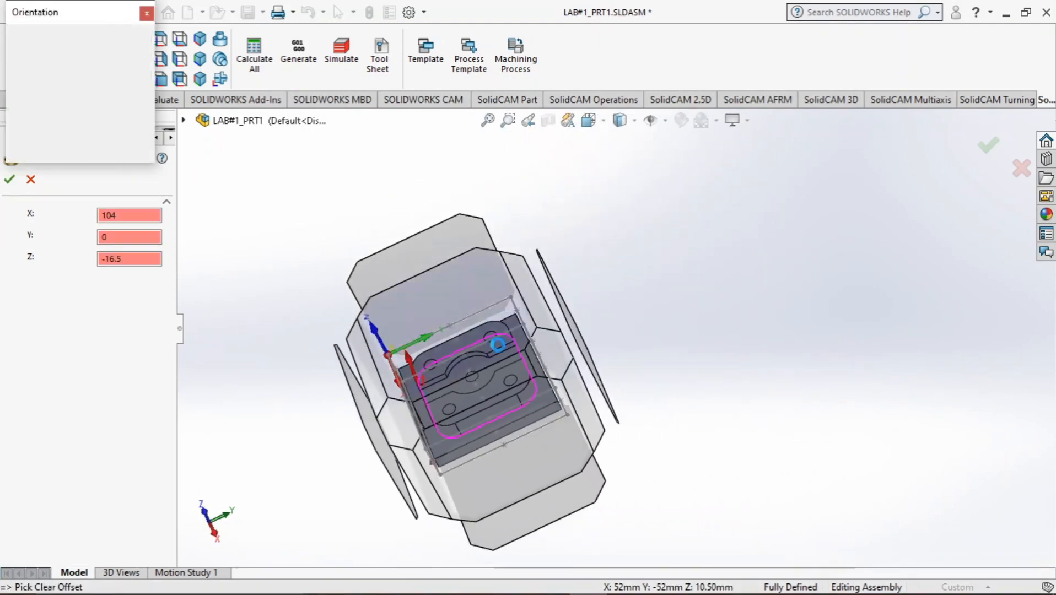
{"action": "left_click", "coordinate": [396, 319]}
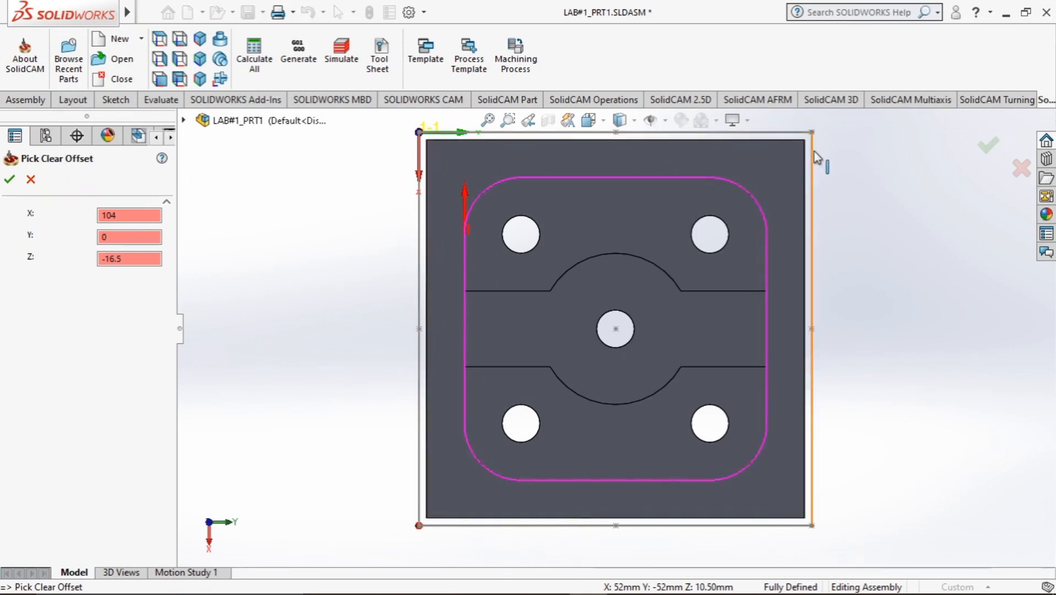
{"action": "left_click", "coordinate": [420, 527]}
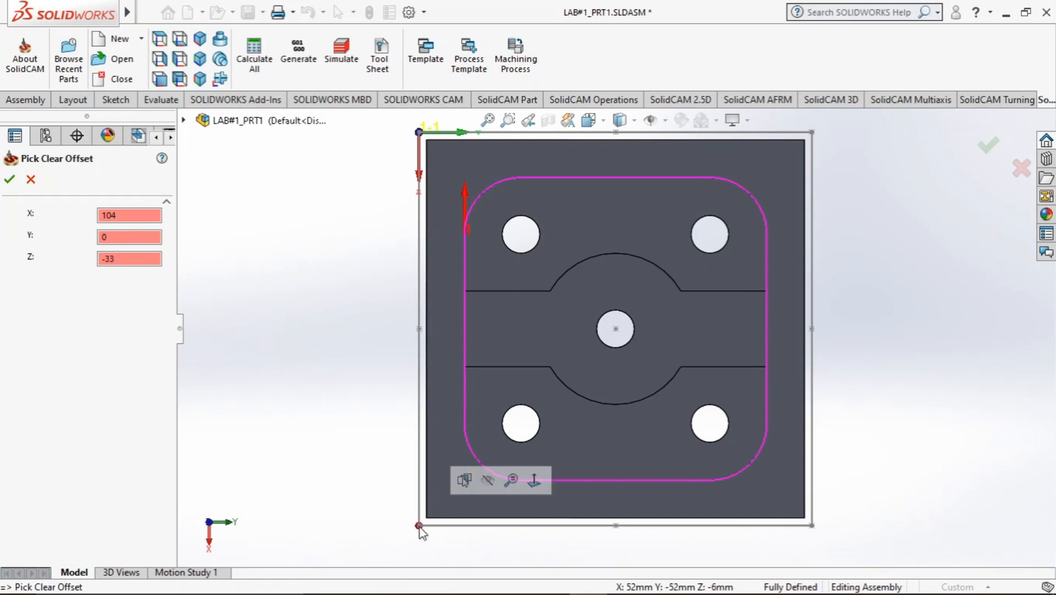
{"action": "middle_click_drag", "start_coordinate": [450, 535], "coordinate": [468, 462]}
{"action": "left_click", "coordinate": [451, 494]}
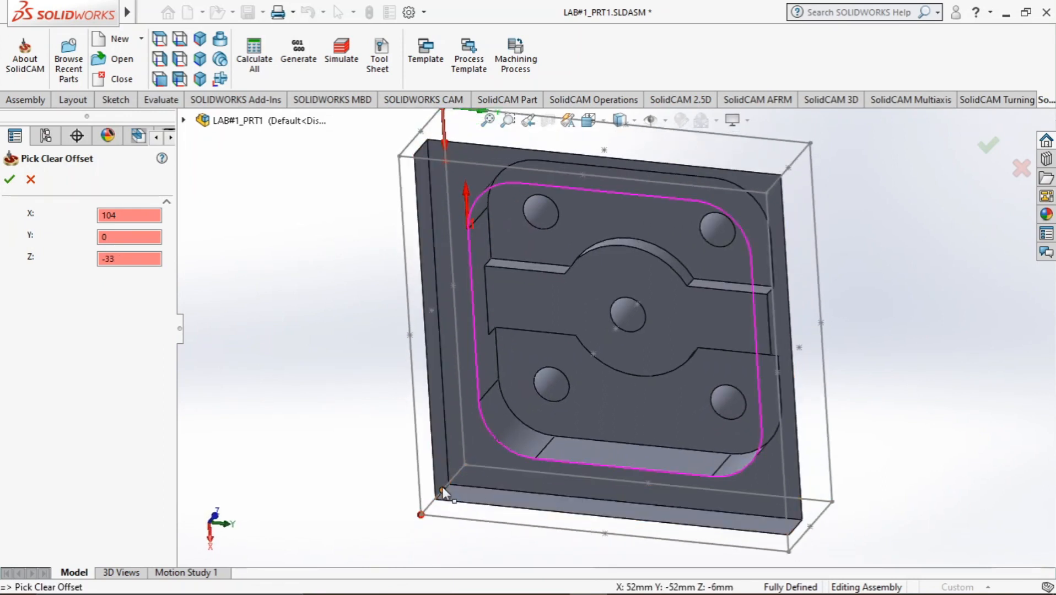
{"action": "left_click", "coordinate": [9, 181]}
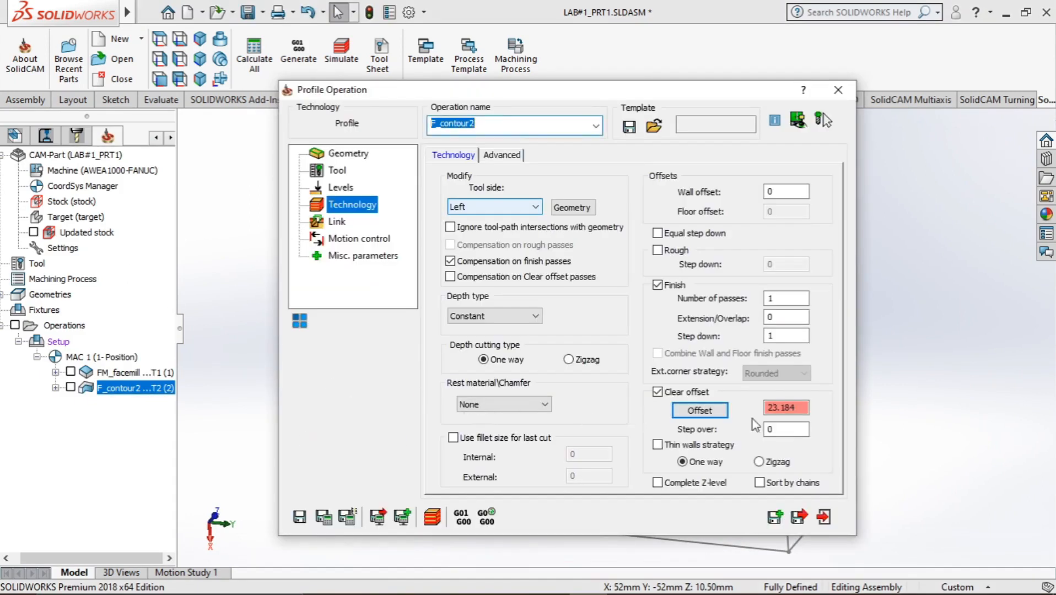
Try a Clear offset step over of 10 and set it to 15.
{"action": "left_click", "coordinate": [788, 434]}
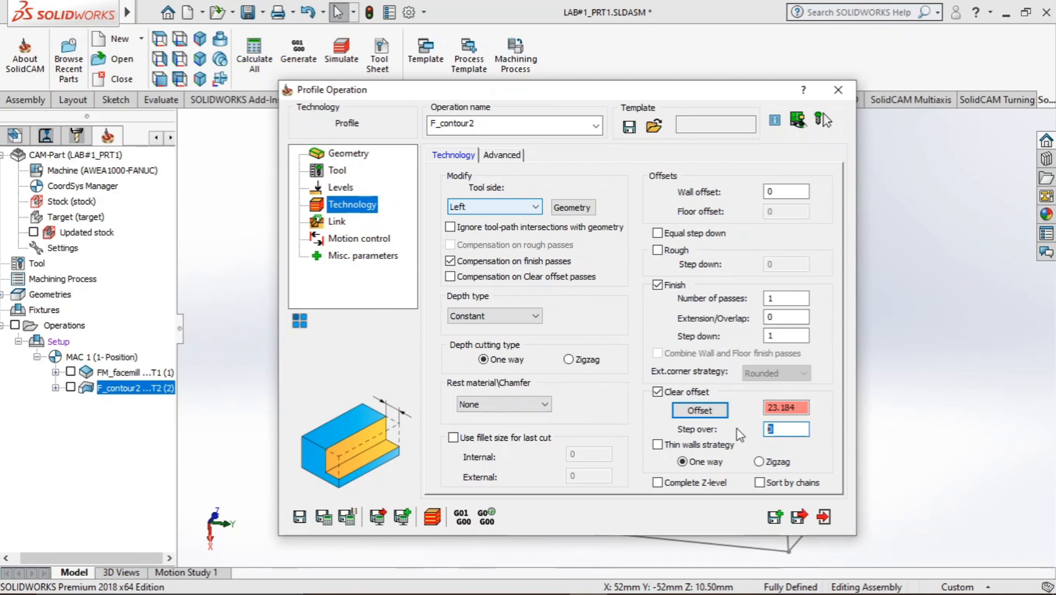
{"action": "left_click_drag", "start_coordinate": [634, 90], "coordinate": [203, 160]}
{"action": "middle_click_drag", "start_coordinate": [917, 289], "coordinate": [926, 258]}
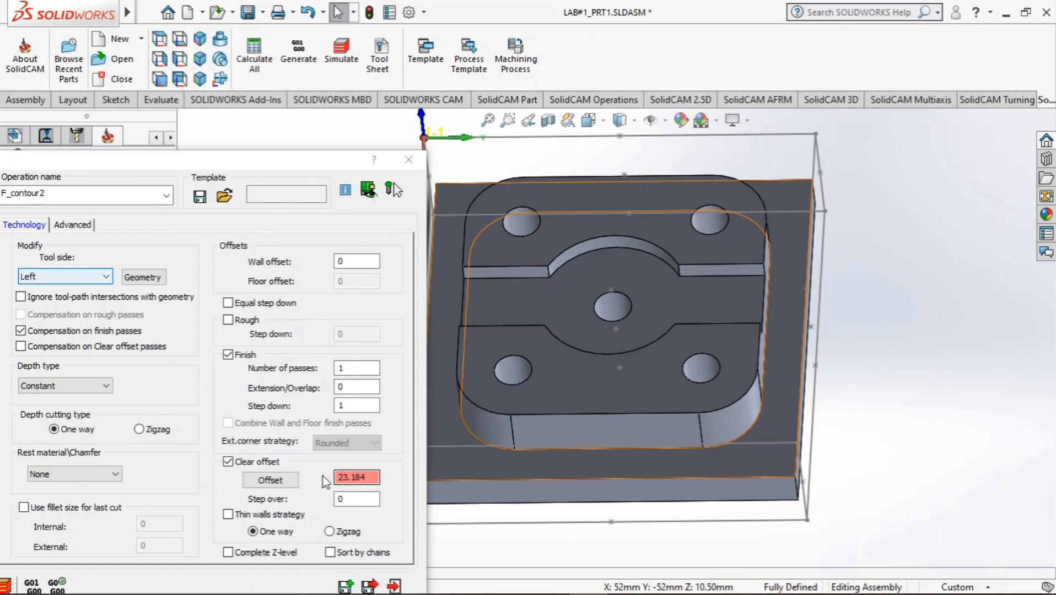
{"action": "left_click", "coordinate": [344, 498]}
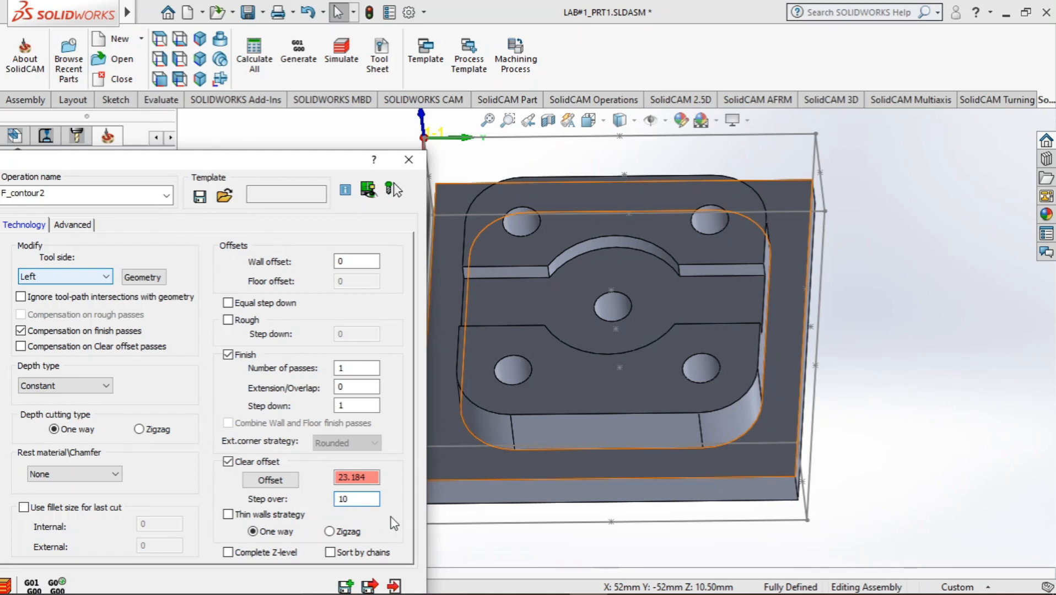
{"action": "left_click_drag", "start_coordinate": [298, 162], "coordinate": [666, 91]}
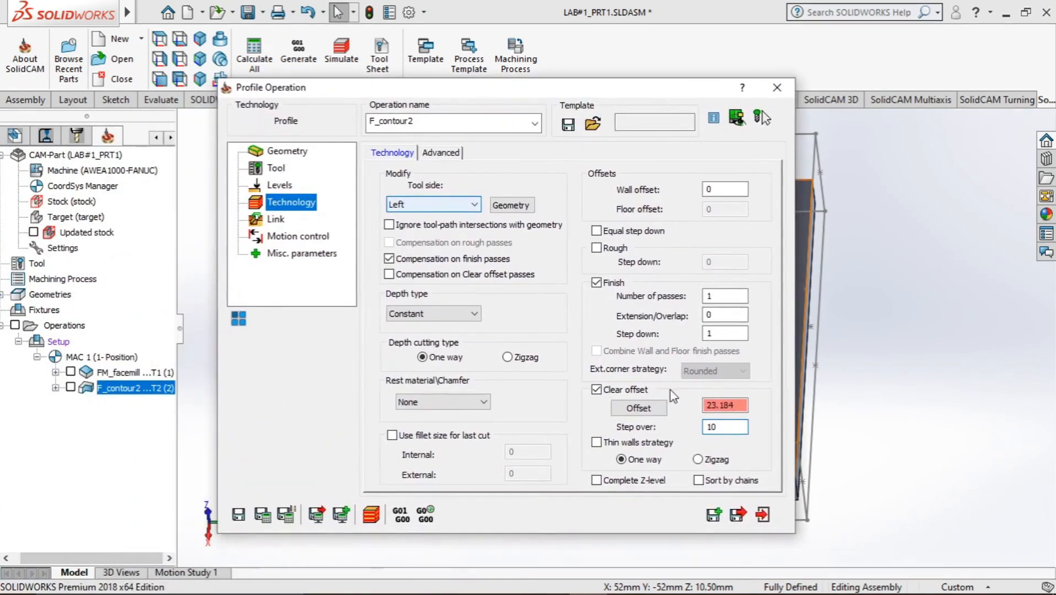
{"action": "mouse_move", "coordinate": [719, 430]}
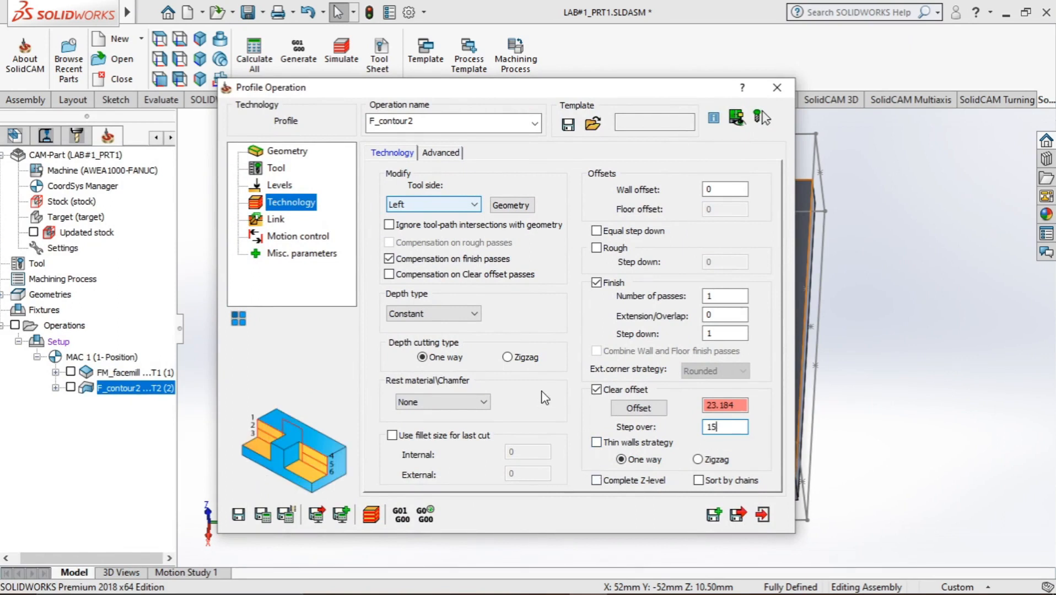
Check the profile operation's levels and advanced technology options, and save and recalculate the operation.
{"action": "left_click", "coordinate": [280, 185]}
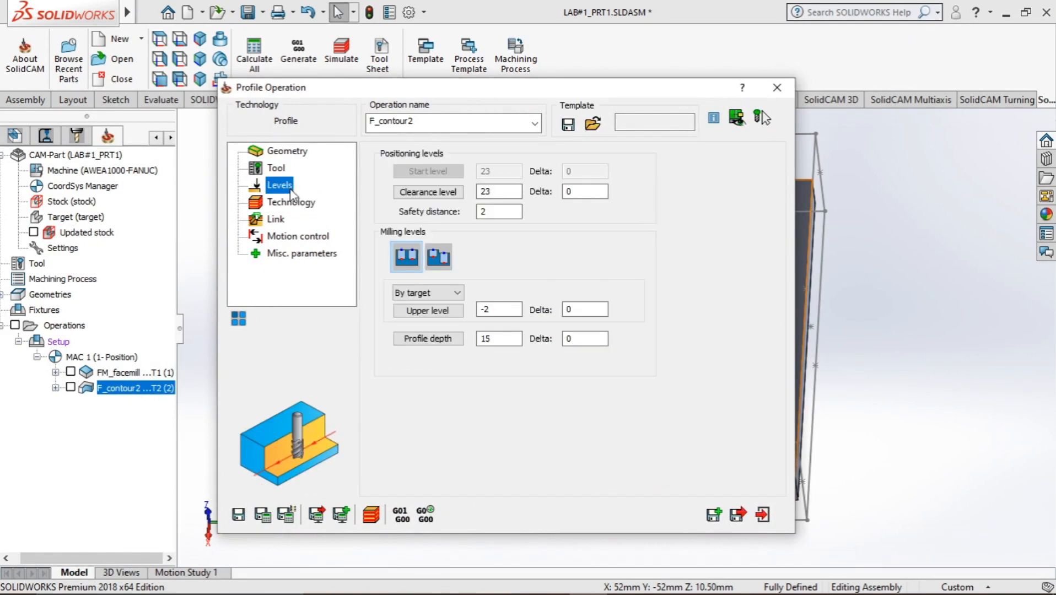
{"action": "left_click", "coordinate": [288, 202]}
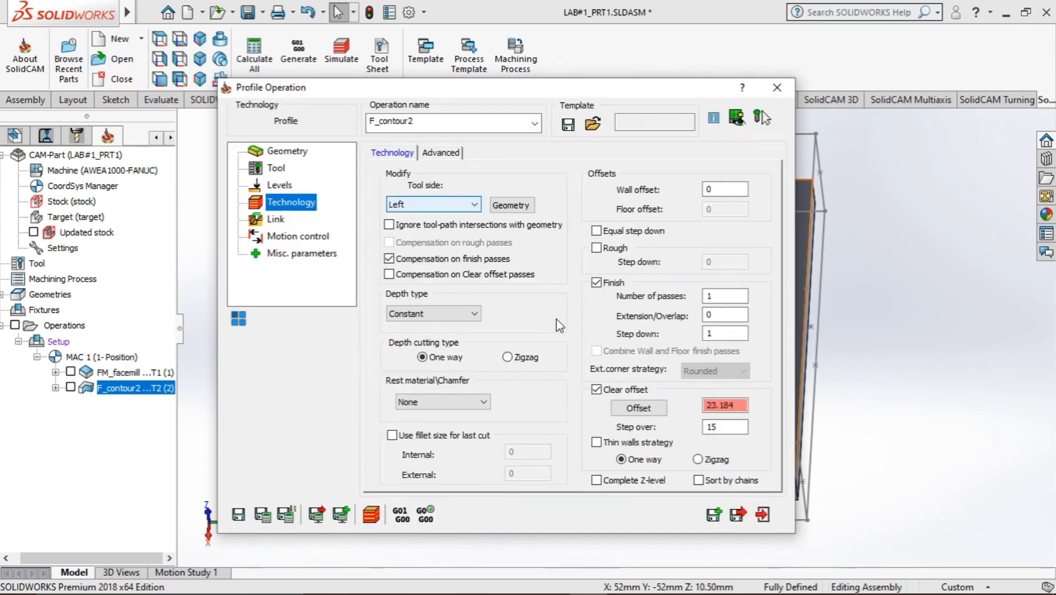
{"action": "left_click", "coordinate": [441, 154]}
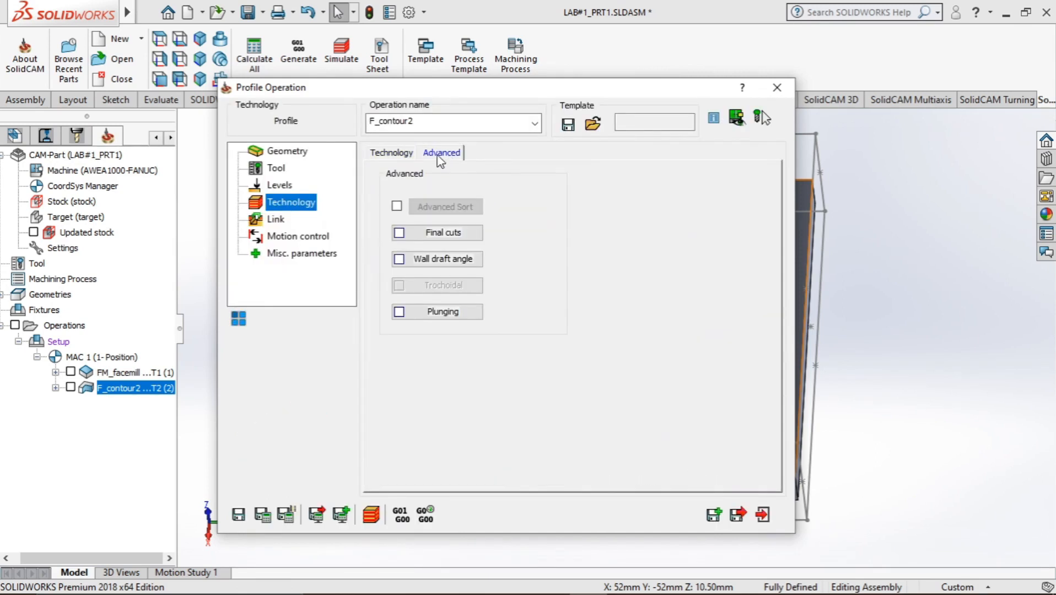
{"action": "left_click", "coordinate": [404, 154]}
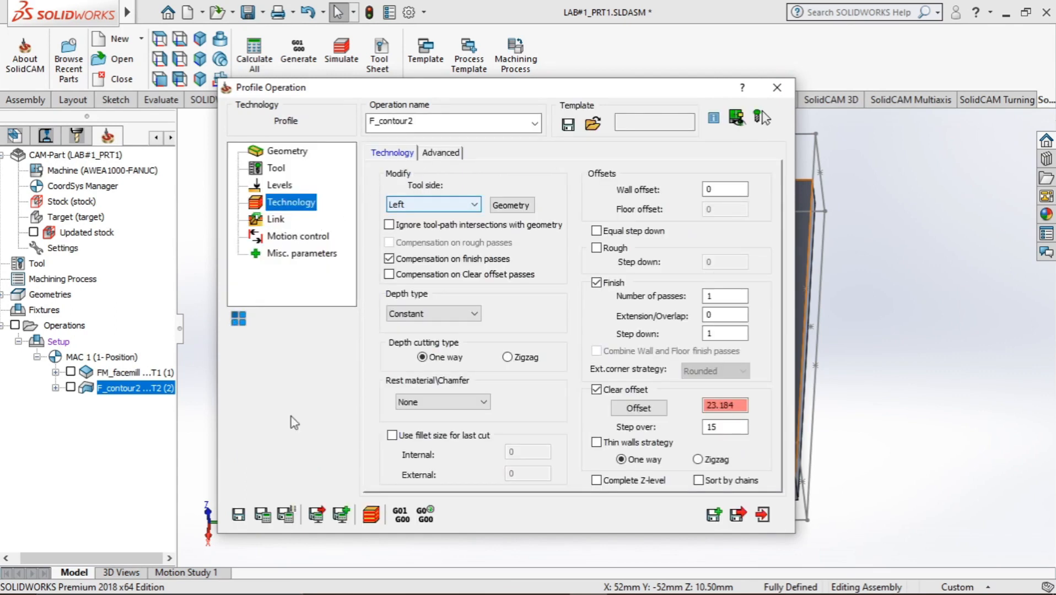
{"action": "left_click", "coordinate": [263, 515]}
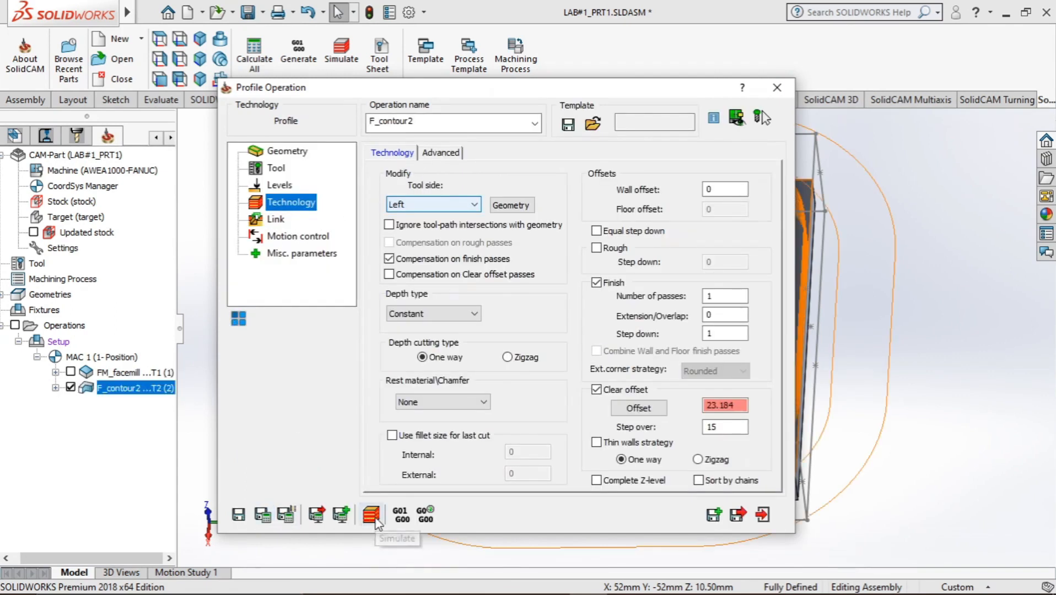
Run the Host CAD simulation of the recalculated profile operation with solid verification.
{"action": "left_click", "coordinate": [372, 516]}
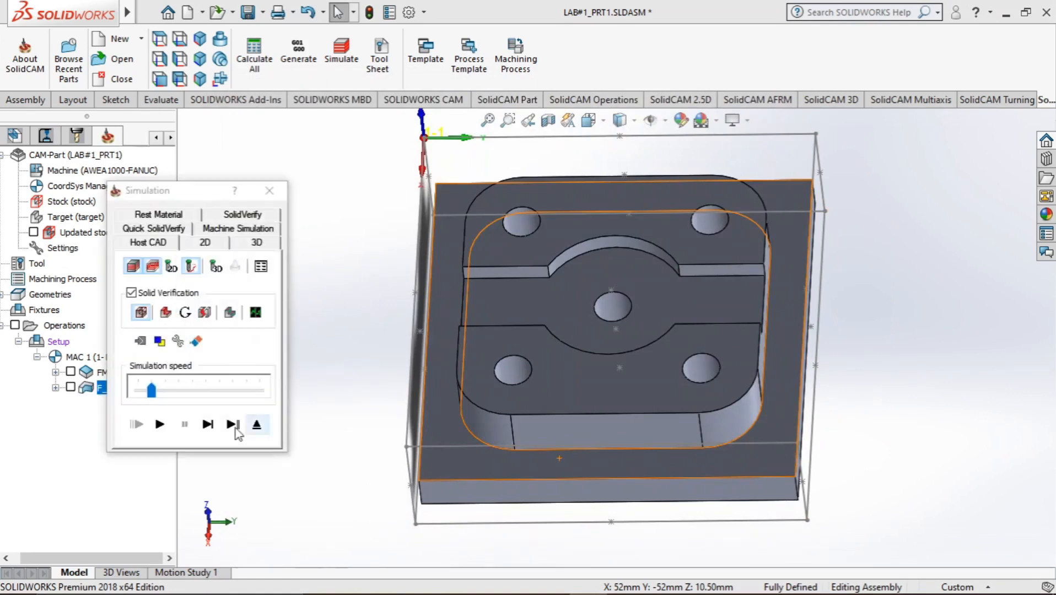
{"action": "left_click", "coordinate": [158, 425]}
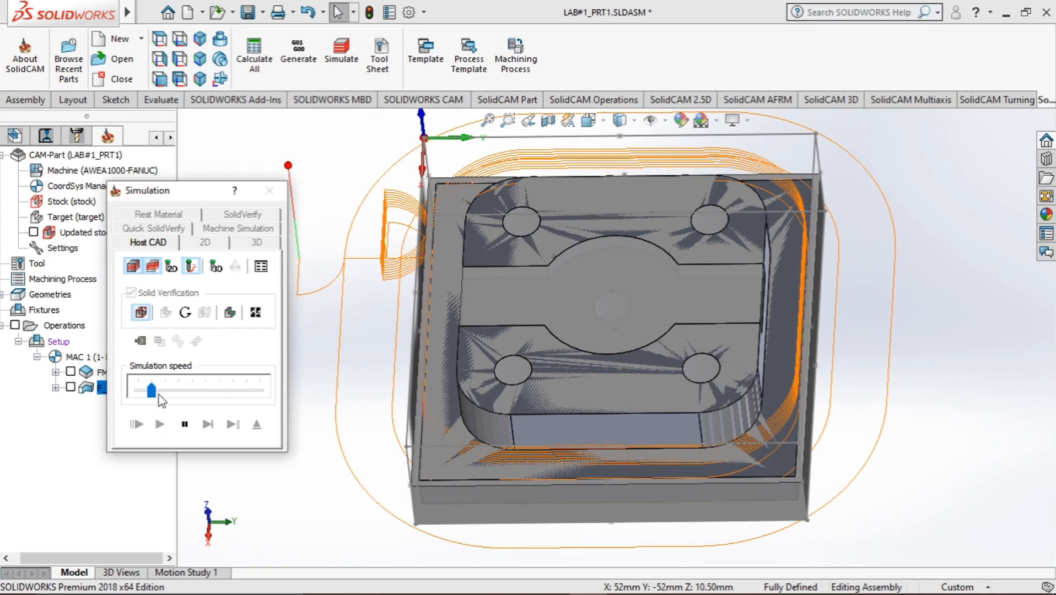
Close the simulation, set the contour operation's finish step down to 0 and clear offset step over to 20, and calculate it.
{"action": "middle_click_drag", "start_coordinate": [346, 415], "coordinate": [332, 328]}
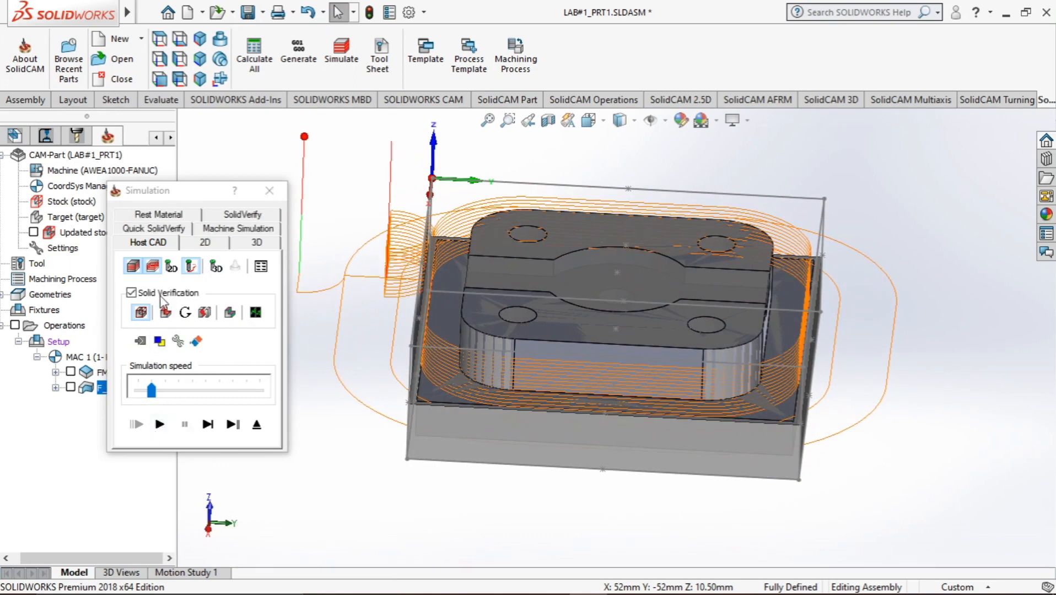
{"action": "left_click", "coordinate": [270, 192]}
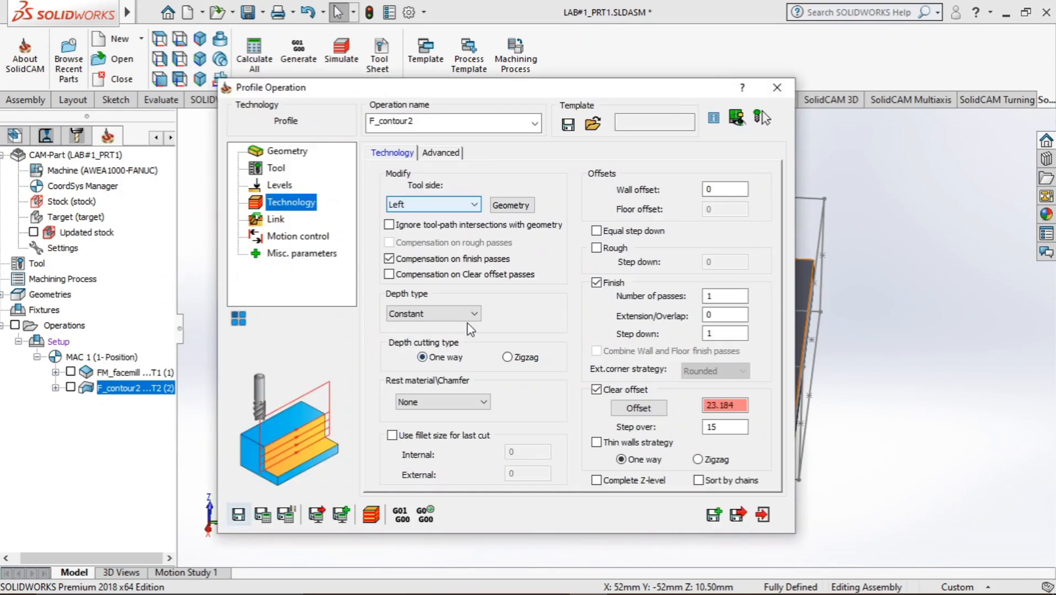
{"action": "left_click", "coordinate": [462, 314]}
{"action": "left_click", "coordinate": [462, 314]}
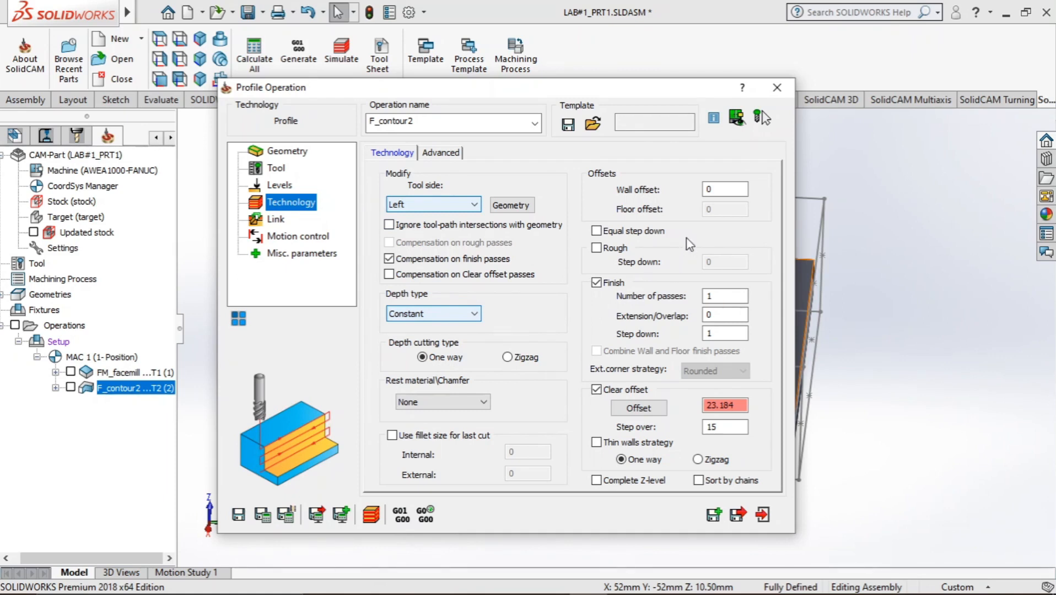
{"action": "left_click", "coordinate": [725, 333]}
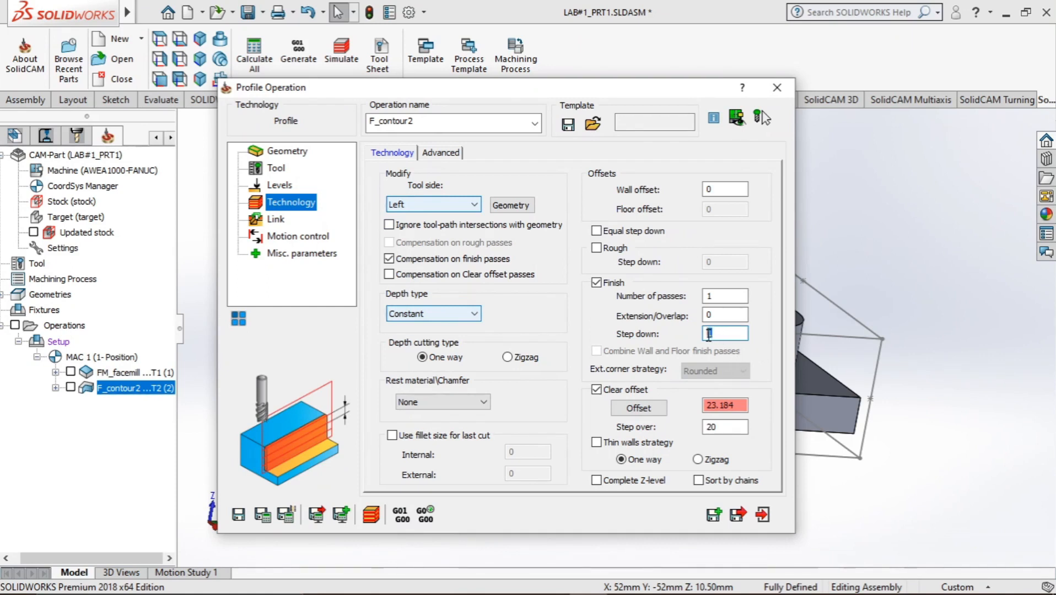
{"action": "left_click_drag", "start_coordinate": [714, 334], "coordinate": [708, 335]}
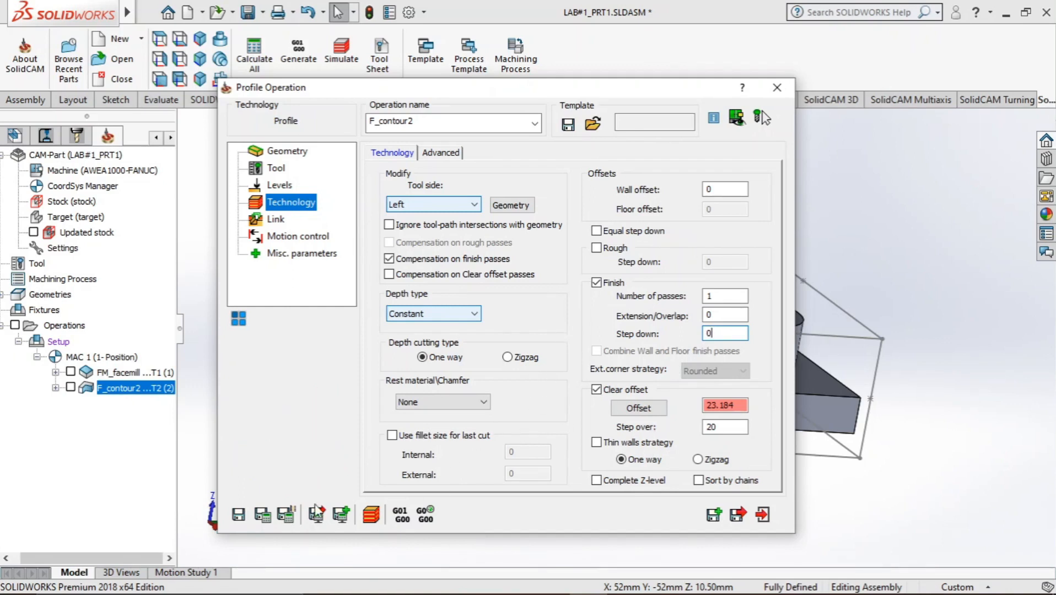
{"action": "left_click", "coordinate": [263, 515]}
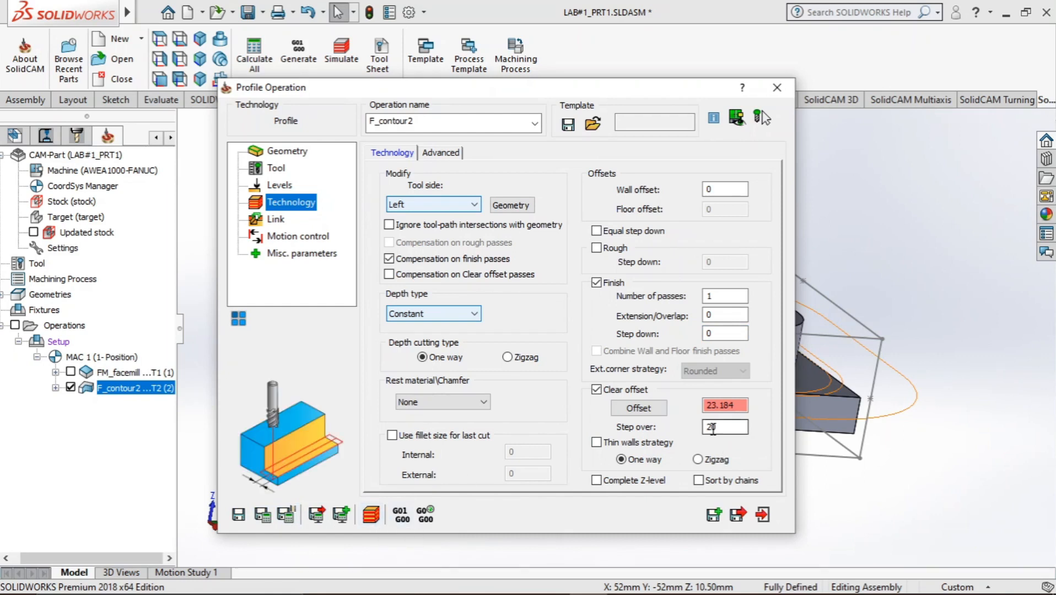
Simulate the contour operation in SolidVerify and view the cut stock from several angles.
{"action": "left_click", "coordinate": [372, 516]}
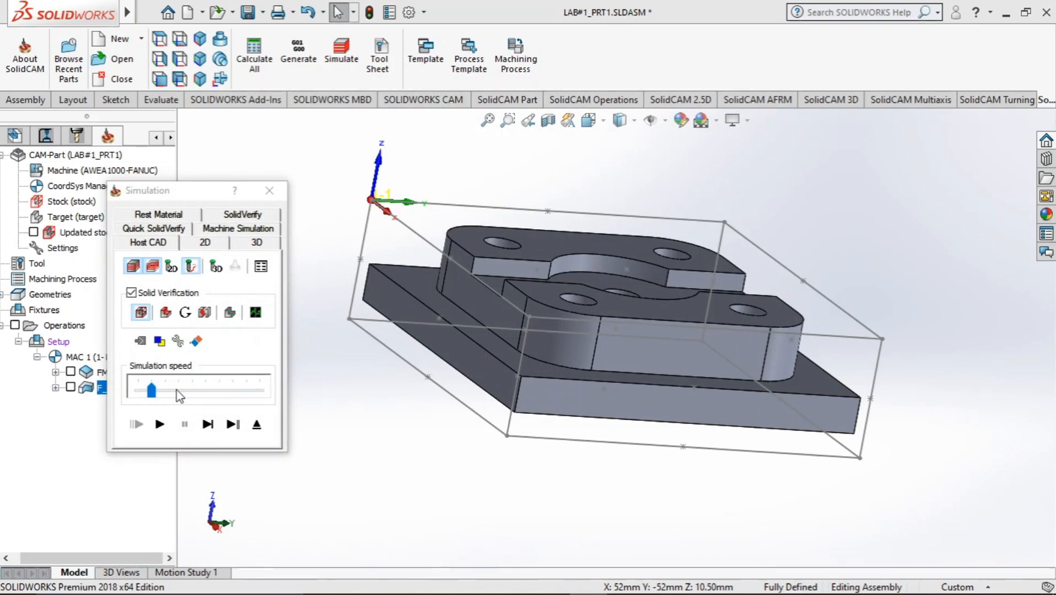
{"action": "left_click", "coordinate": [238, 217]}
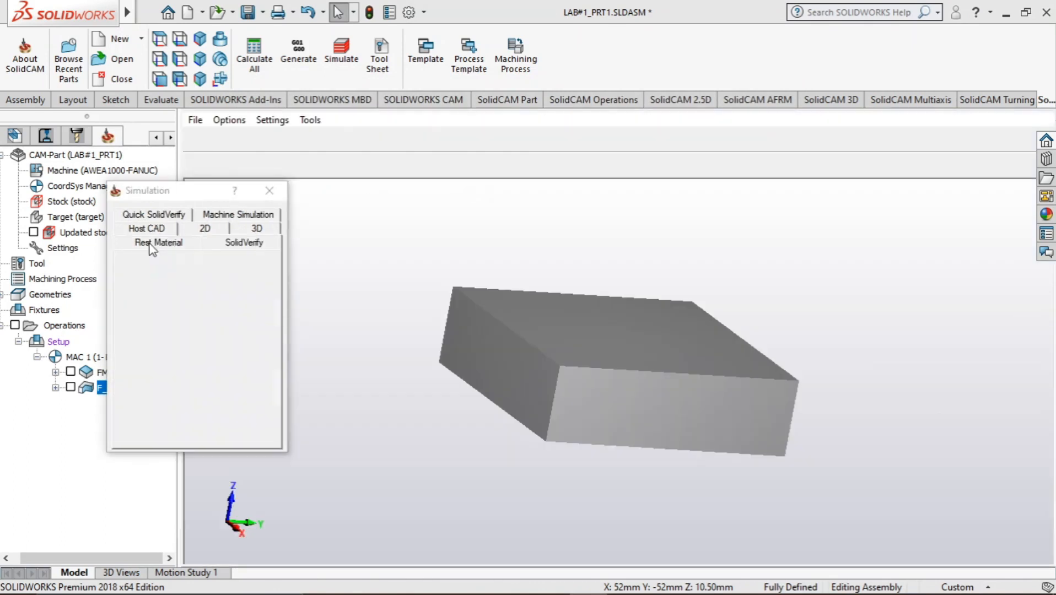
{"action": "left_click", "coordinate": [160, 424]}
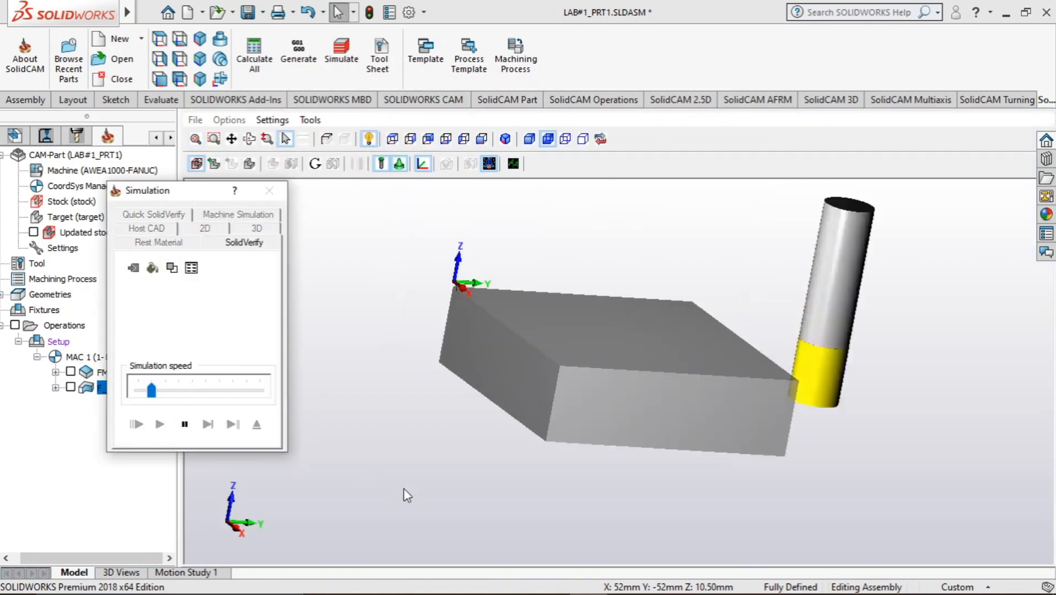
{"action": "middle_click_drag", "start_coordinate": [404, 488], "coordinate": [377, 488]}
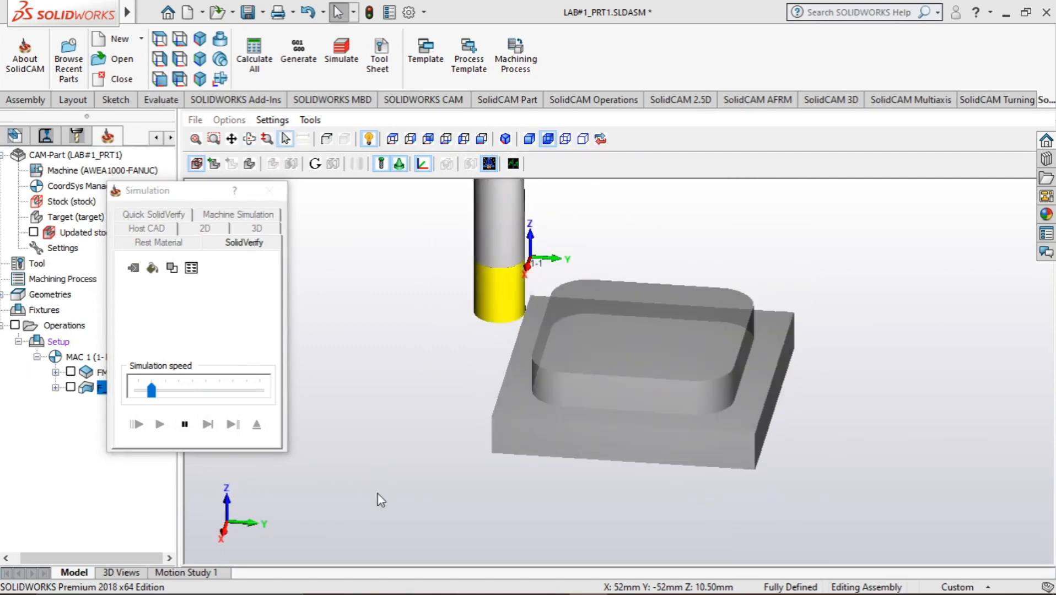
{"action": "middle_click_drag", "start_coordinate": [383, 478], "coordinate": [403, 487]}
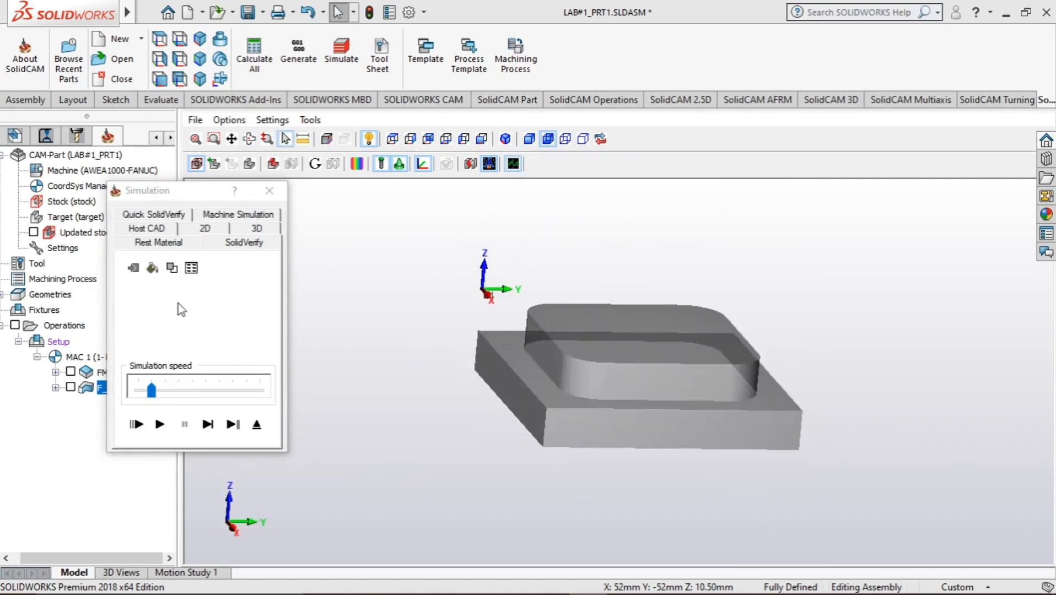
Inspect the rest material after the contour operation, and close the simulation and the profile operation.
{"action": "left_click", "coordinate": [158, 244]}
{"action": "middle_click_drag", "start_coordinate": [340, 454], "coordinate": [342, 488]}
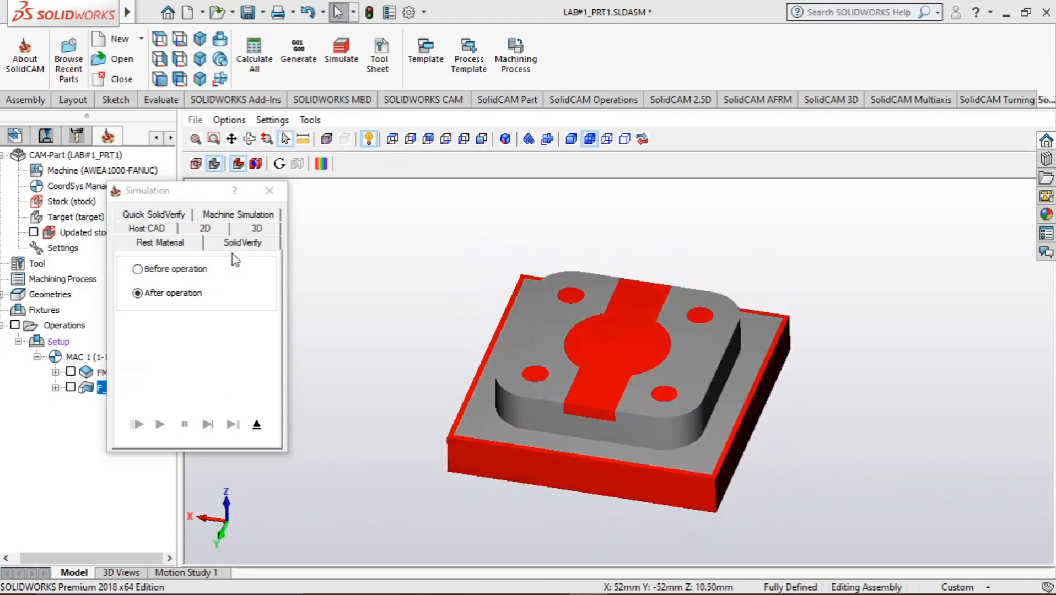
{"action": "left_click", "coordinate": [264, 196]}
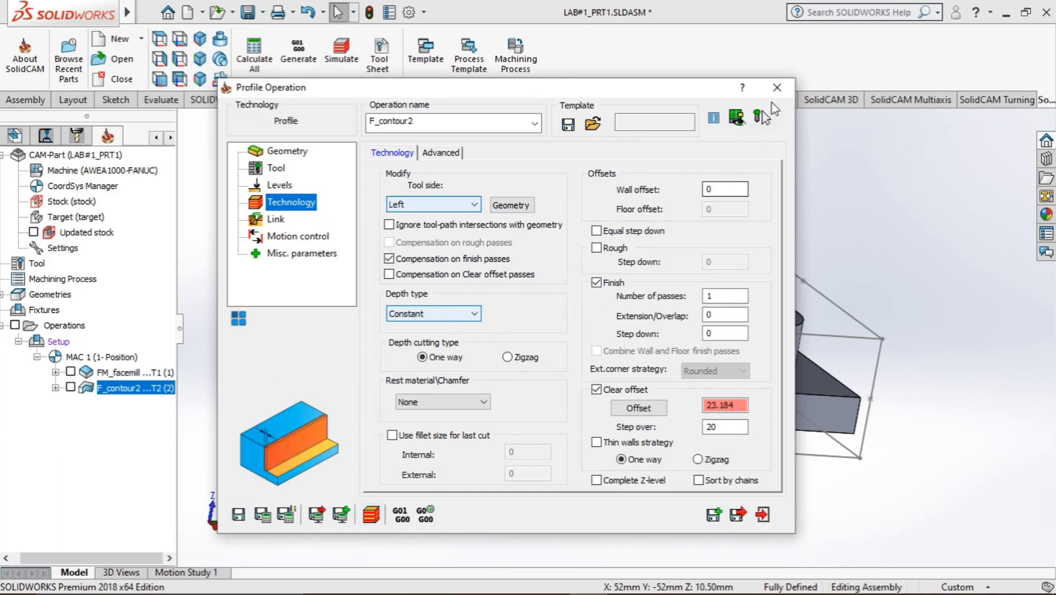
{"action": "left_click", "coordinate": [777, 87]}
Select the floor face of the central recess and add a Pocket milling operation to the operations list.
{"action": "middle_click_drag", "start_coordinate": [331, 434], "coordinate": [434, 419]}
{"action": "left_click", "coordinate": [652, 297]}
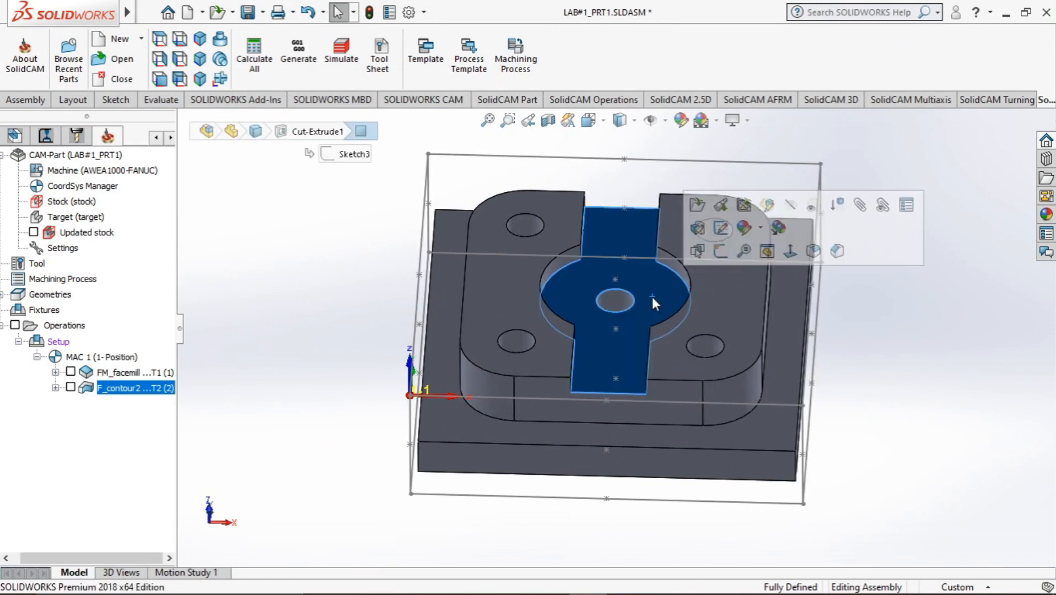
{"action": "mouse_move", "coordinate": [321, 379]}
{"action": "middle_mouse_down"}
{"action": "mouse_move", "coordinate": [297, 430]}
{"action": "mouse_move", "coordinate": [329, 422]}
{"action": "mouse_move", "coordinate": [317, 436]}
{"action": "mouse_move", "coordinate": [307, 405]}
{"action": "mouse_move", "coordinate": [312, 416]}
{"action": "middle_mouse_up"}
{"action": "left_click", "coordinate": [65, 325]}
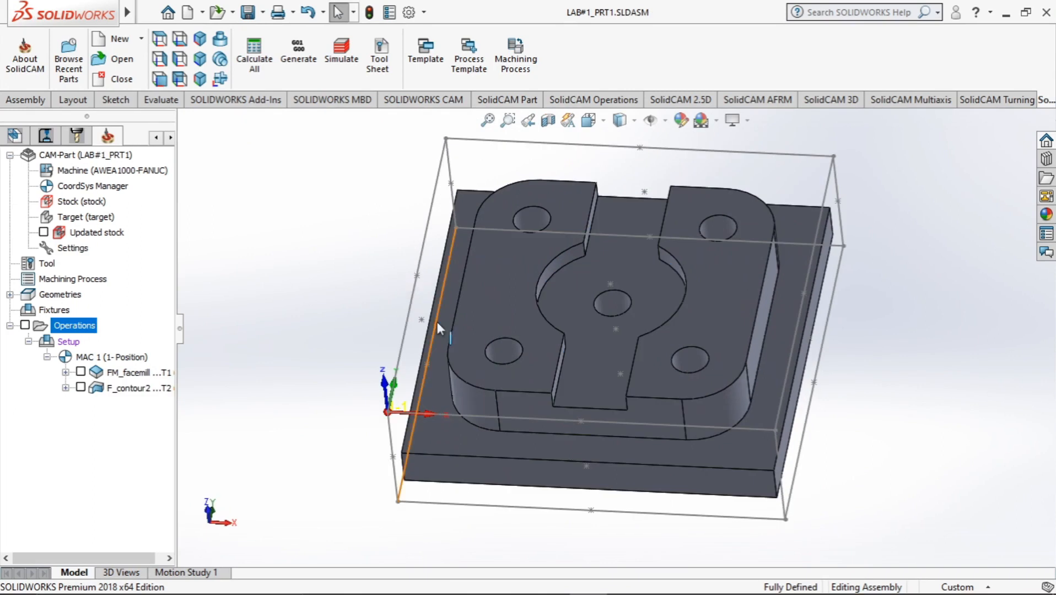
{"action": "left_click", "coordinate": [584, 357]}
{"action": "mouse_move", "coordinate": [314, 378]}
{"action": "middle_mouse_down"}
{"action": "mouse_move", "coordinate": [339, 342]}
{"action": "mouse_move", "coordinate": [205, 380]}
{"action": "middle_mouse_up"}
{"action": "right_click", "coordinate": [86, 332]}
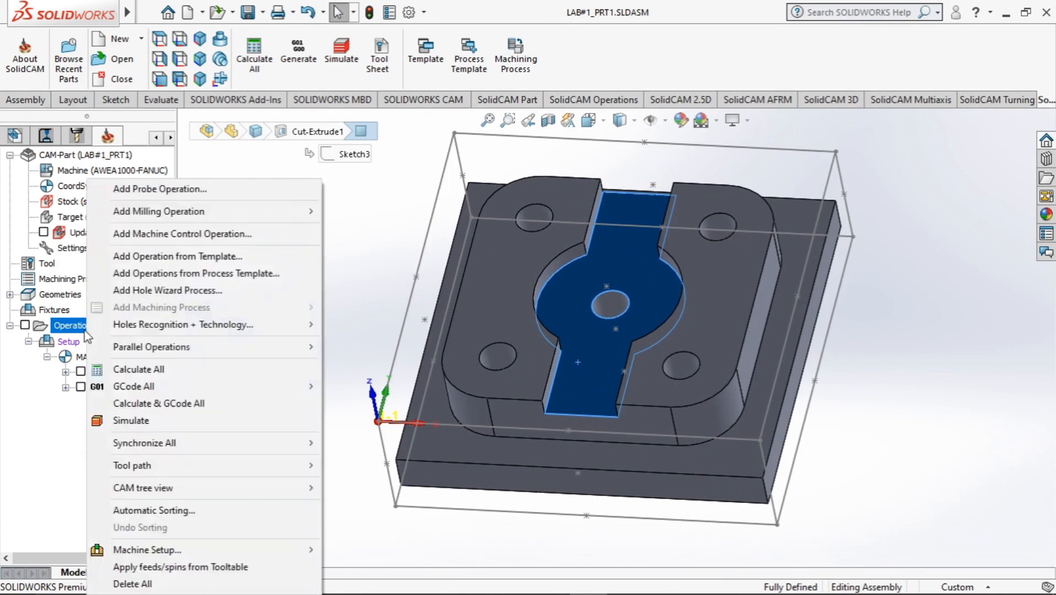
{"action": "mouse_move", "coordinate": [308, 212]}
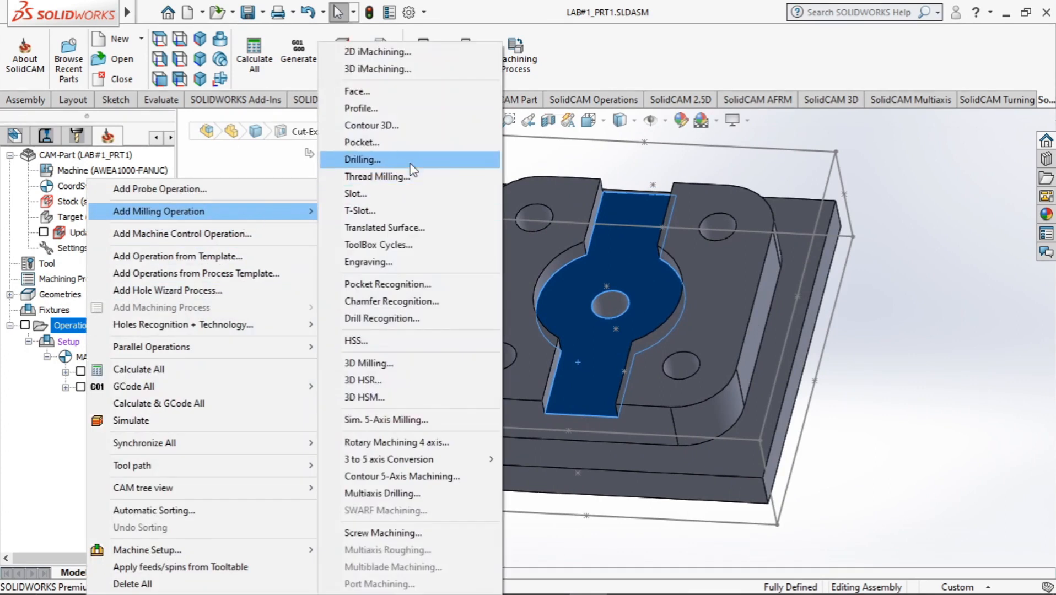
{"action": "left_click", "coordinate": [395, 144]}
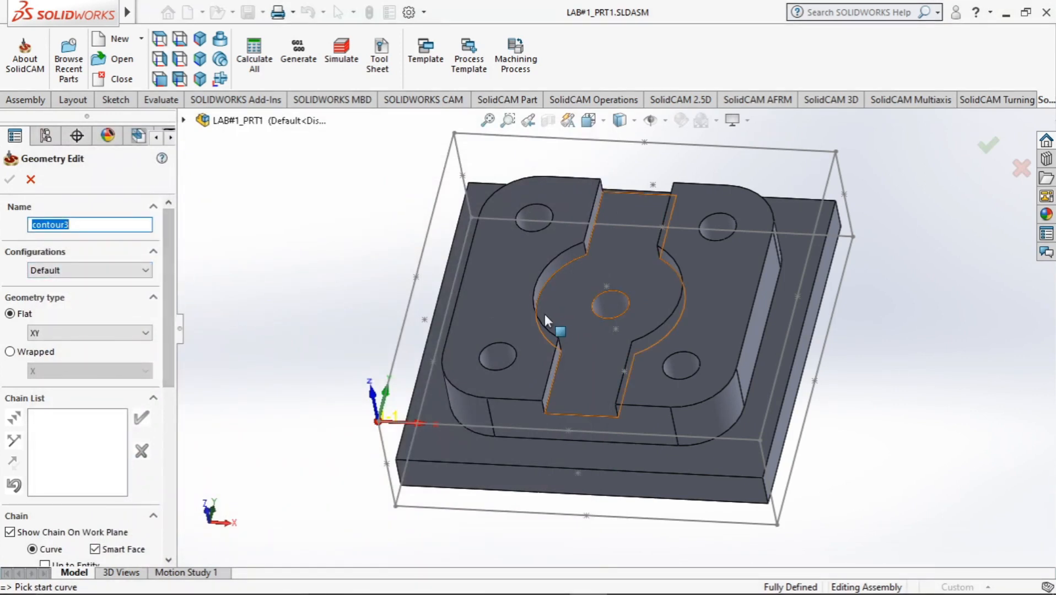
Define the pocket geometry as a chain around the central recess's floor face and accept it.
{"action": "left_click", "coordinate": [562, 317]}
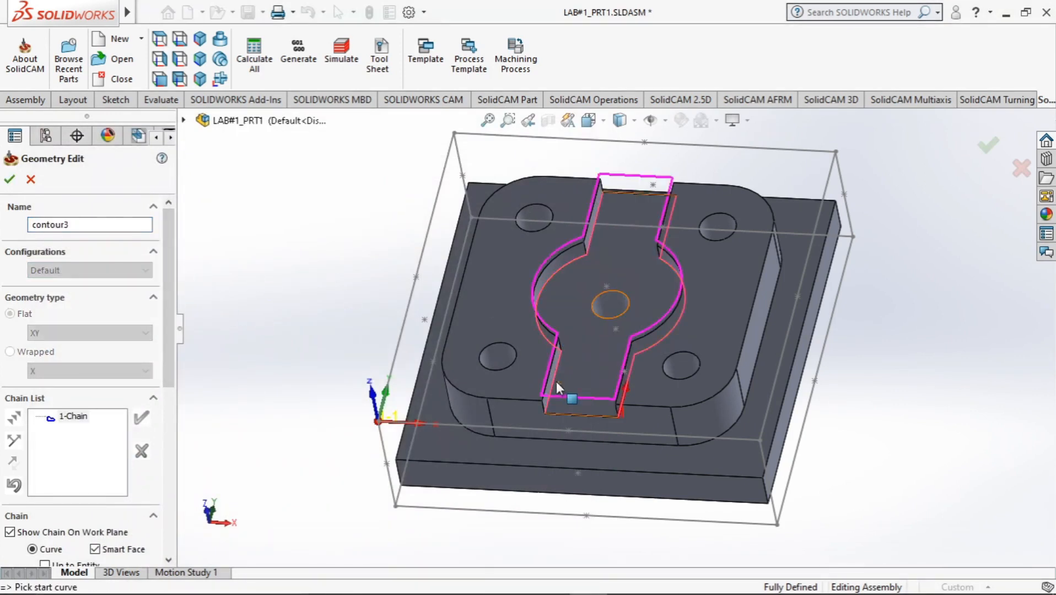
{"action": "middle_click_drag", "start_coordinate": [292, 307], "coordinate": [331, 287]}
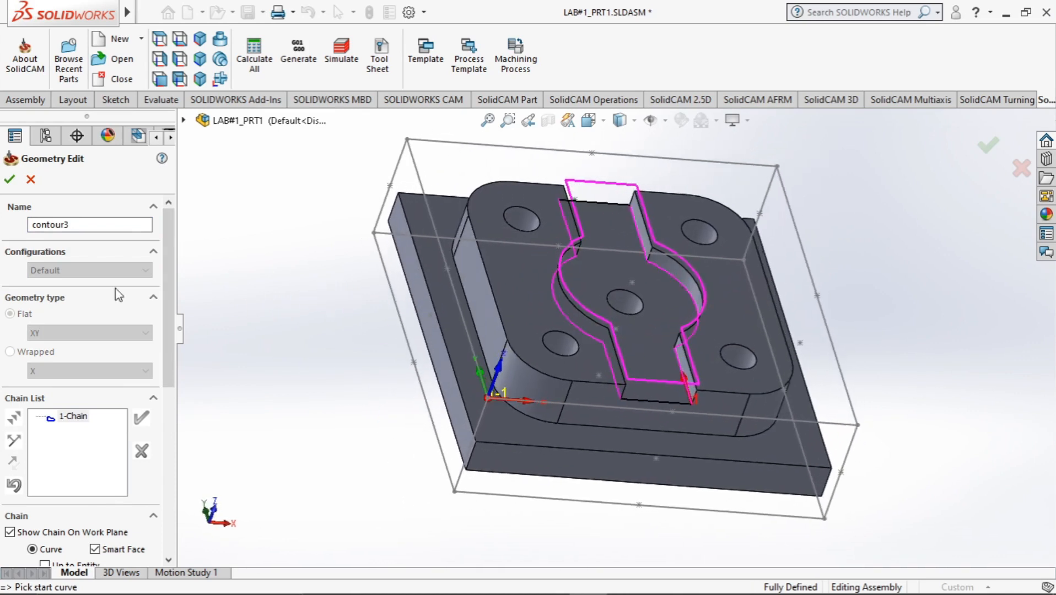
{"action": "left_click_drag", "start_coordinate": [167, 321], "coordinate": [158, 496]}
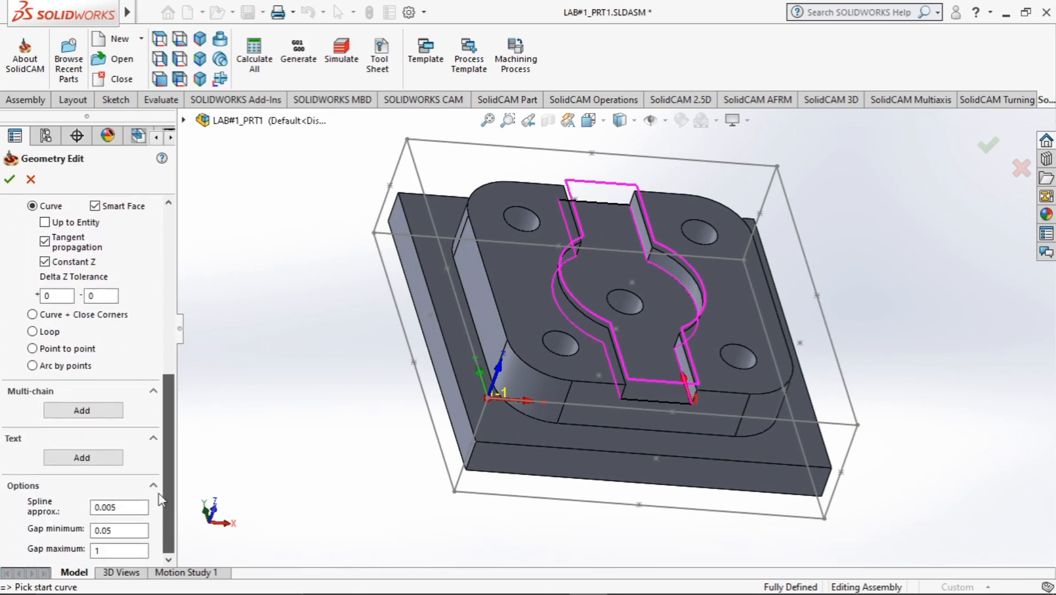
{"action": "left_click", "coordinate": [9, 179]}
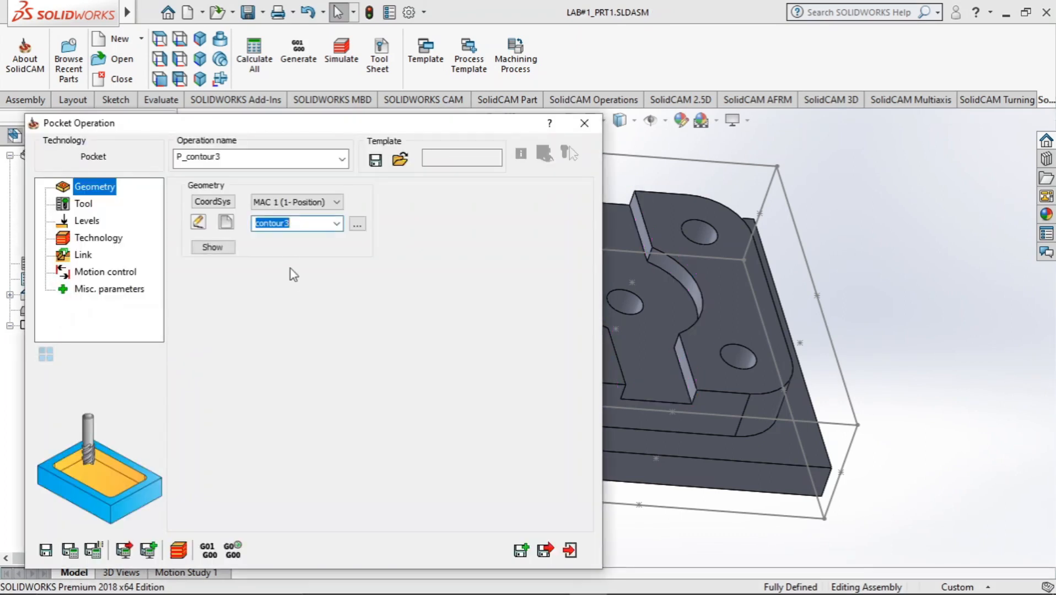
Open tool selection for the pocket operation and examine the slot dimensions and available cutters in the clamp plate PDF in Acrobat.
{"action": "left_click", "coordinate": [82, 204]}
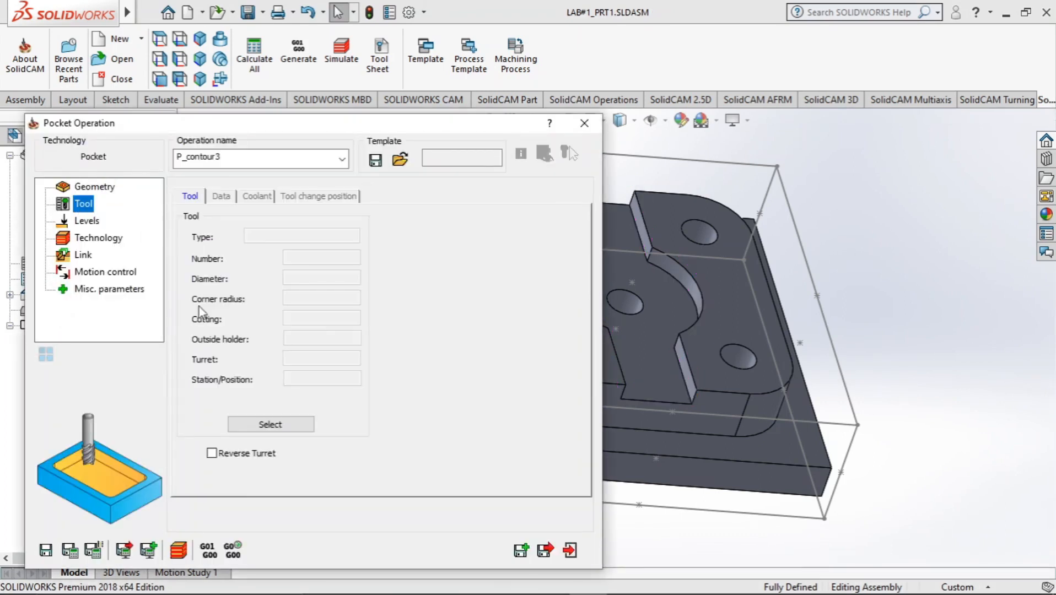
{"action": "left_click", "coordinate": [270, 425]}
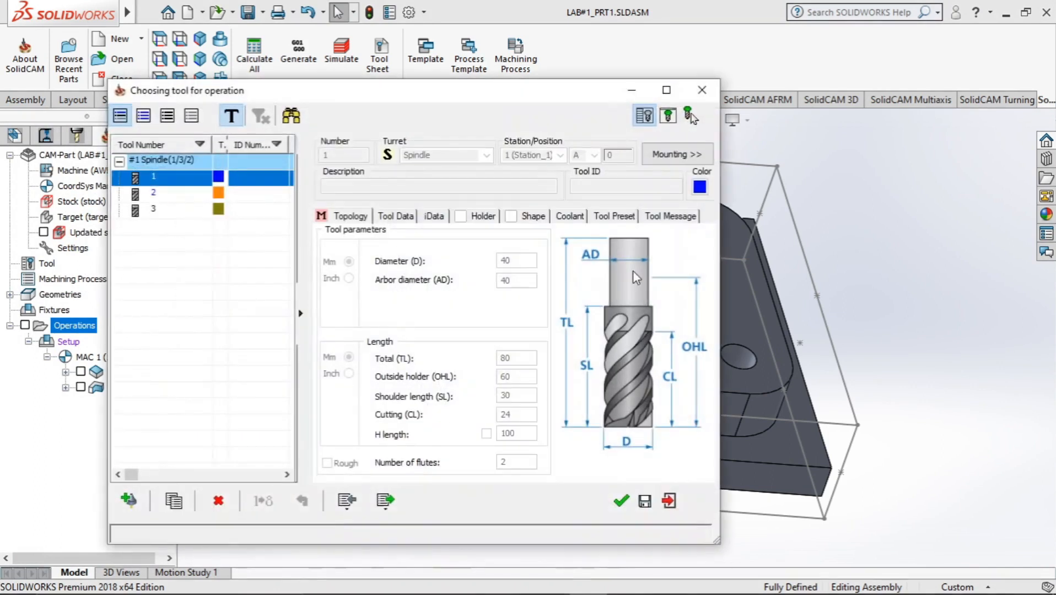
{"action": "key", "text": "alt+Tab"}
{"action": "key", "text": "alt+Tab"}
{"action": "key", "text": "alt+Tab"}
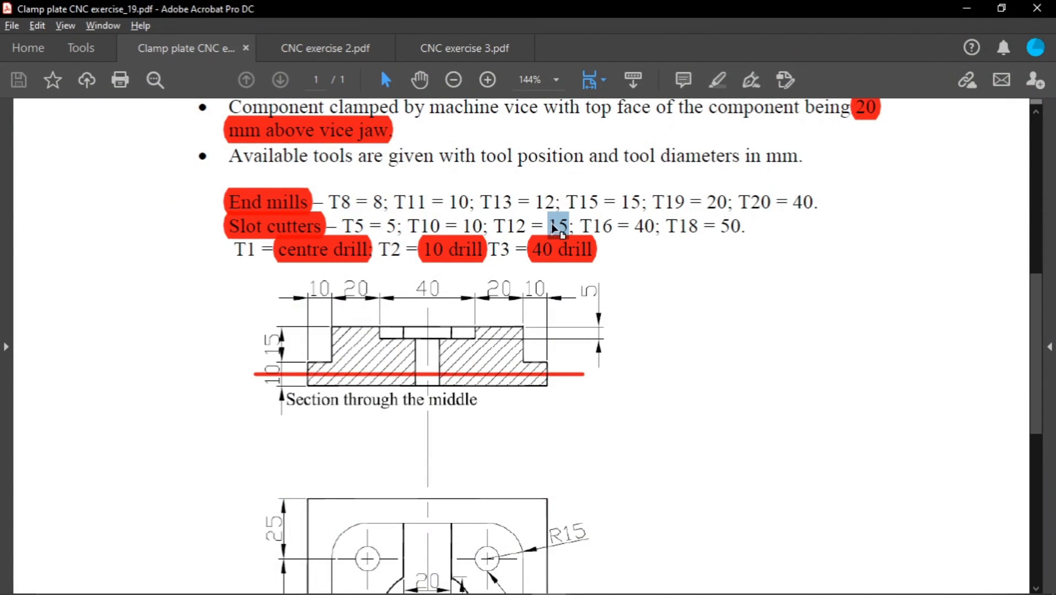
{"action": "scroll", "coordinate": [666, 300], "scroll_direction": "down", "scroll_amount": 3}
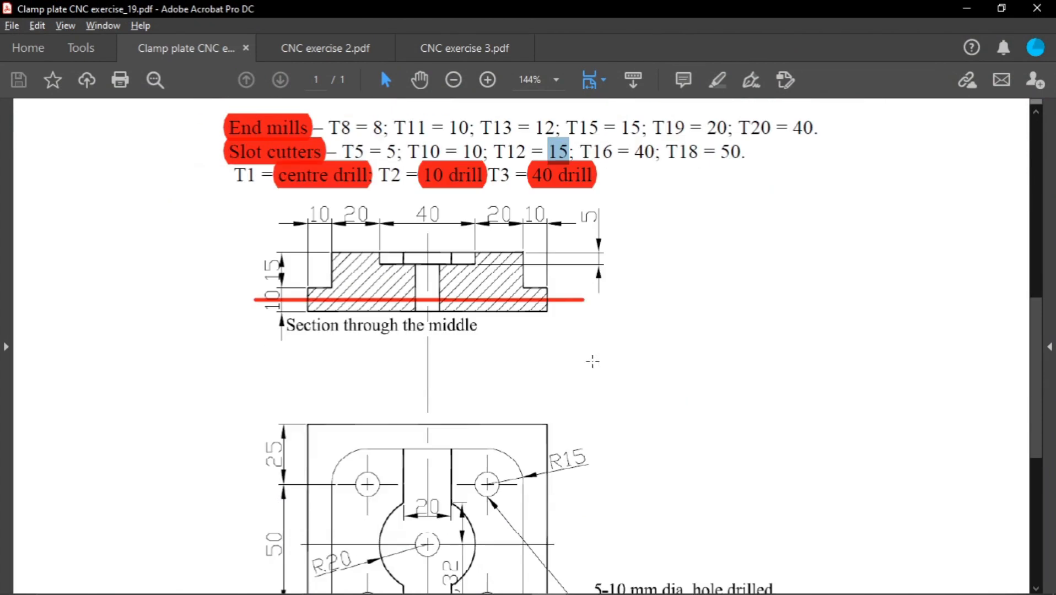
{"action": "left_click", "coordinate": [410, 478]}
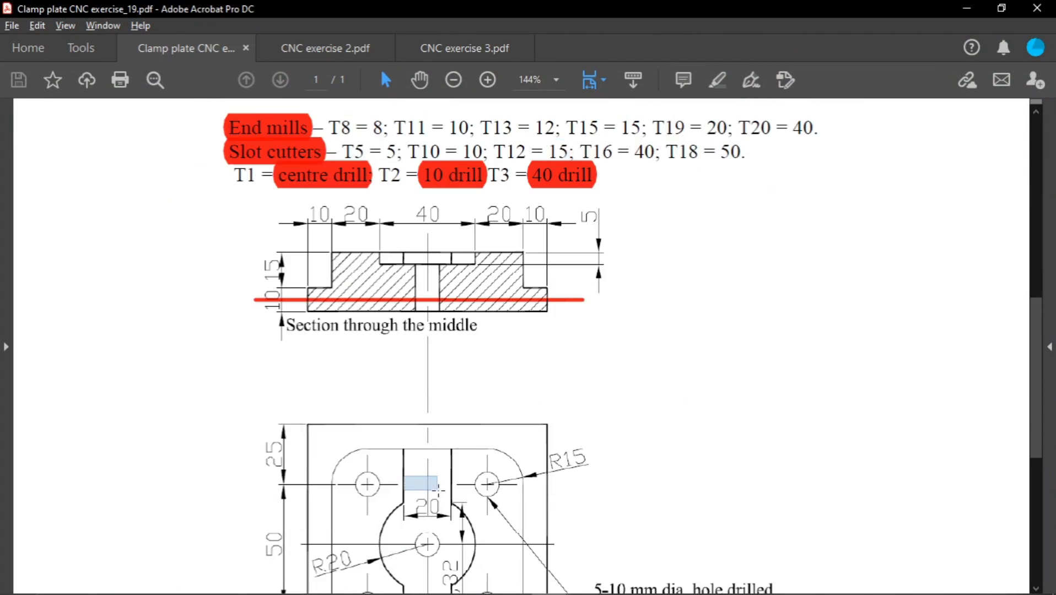
{"action": "left_click_drag", "start_coordinate": [452, 499], "coordinate": [451, 500]}
{"action": "scroll", "coordinate": [451, 501], "scroll_direction": "down", "scroll_amount": 6}
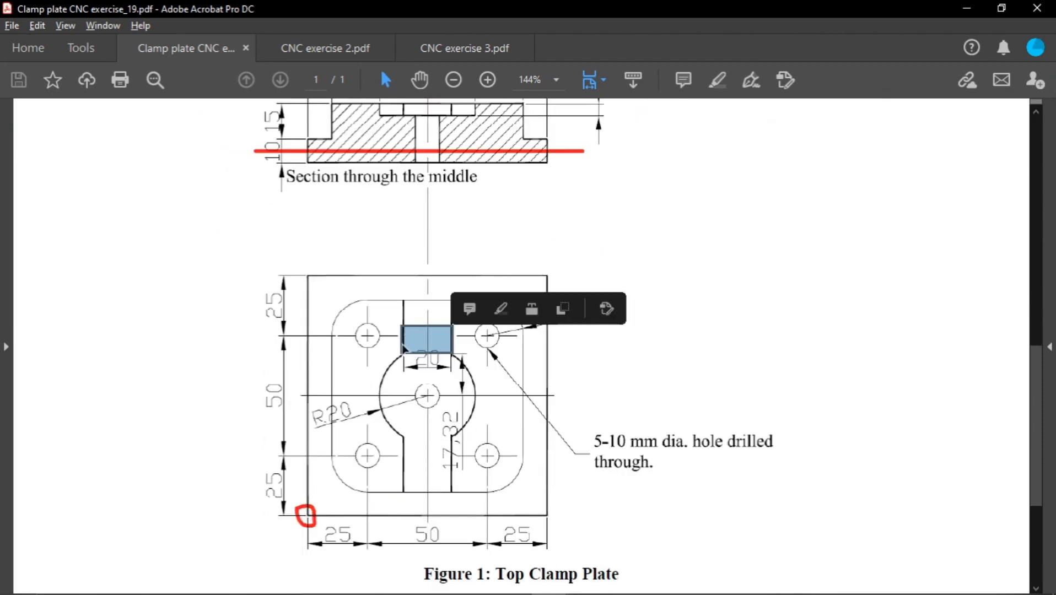
{"action": "scroll", "coordinate": [417, 358], "scroll_direction": "up", "scroll_amount": 1}
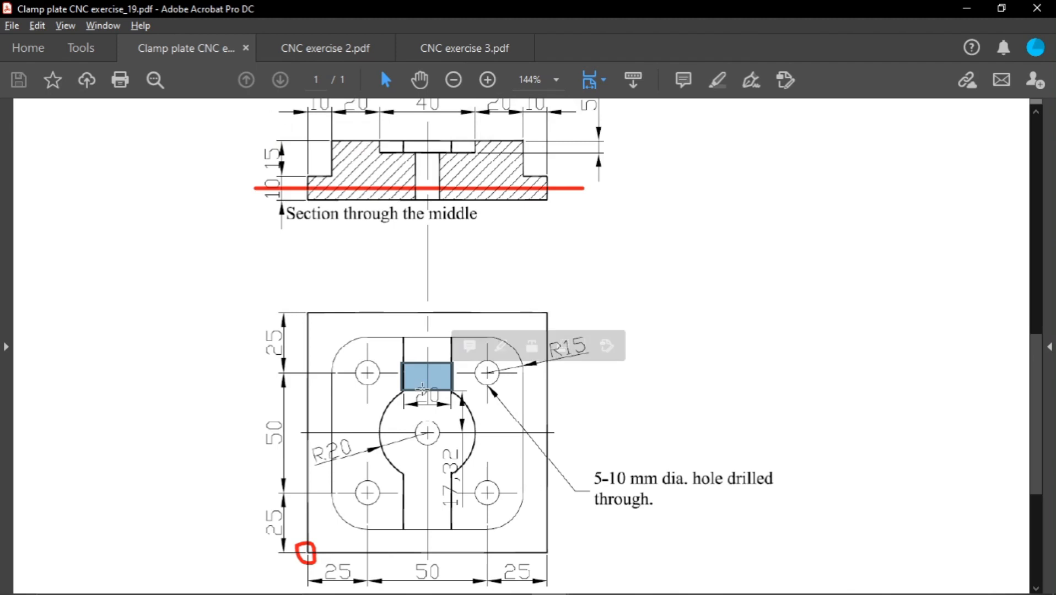
{"action": "scroll", "coordinate": [443, 420], "scroll_direction": "up", "scroll_amount": 1}
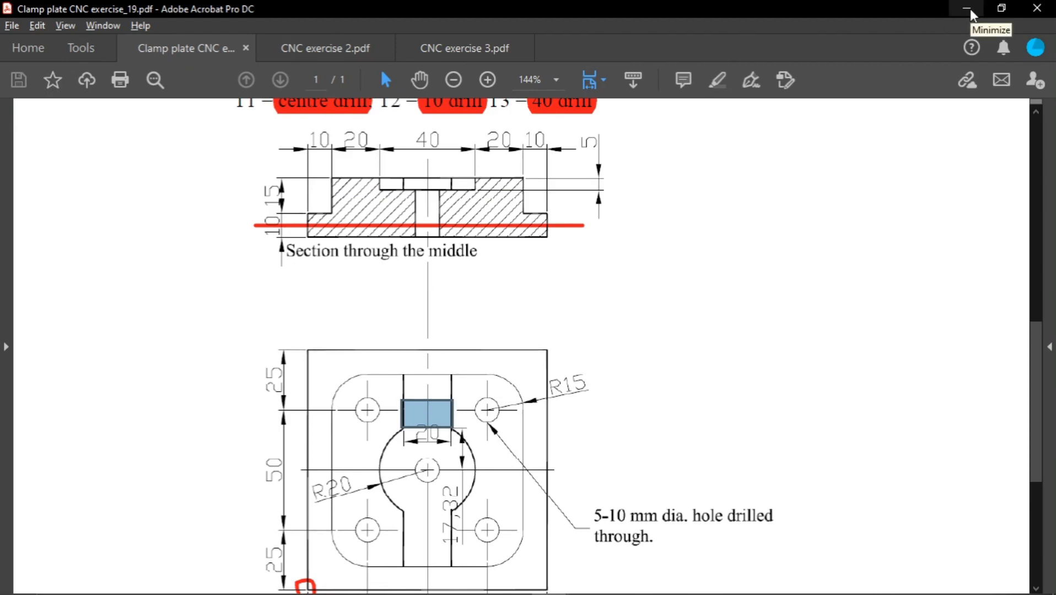
{"action": "key", "text": "alt+Tab"}
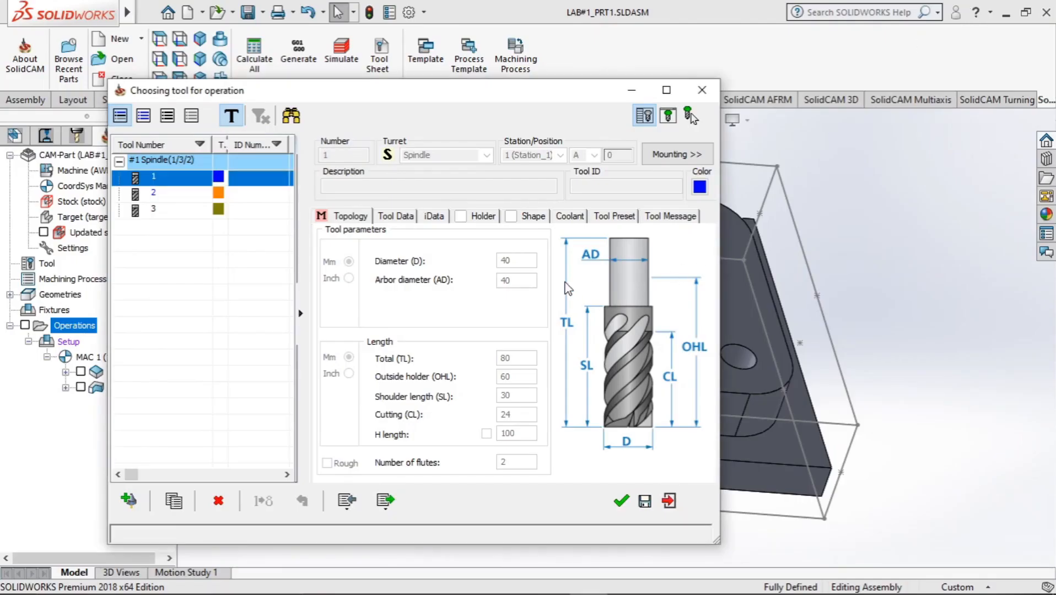
Review the existing cutters, add a slot mill with a 15 mm diameter, and assign it to the pocket operation.
{"action": "left_click", "coordinate": [158, 211]}
{"action": "left_click", "coordinate": [155, 195]}
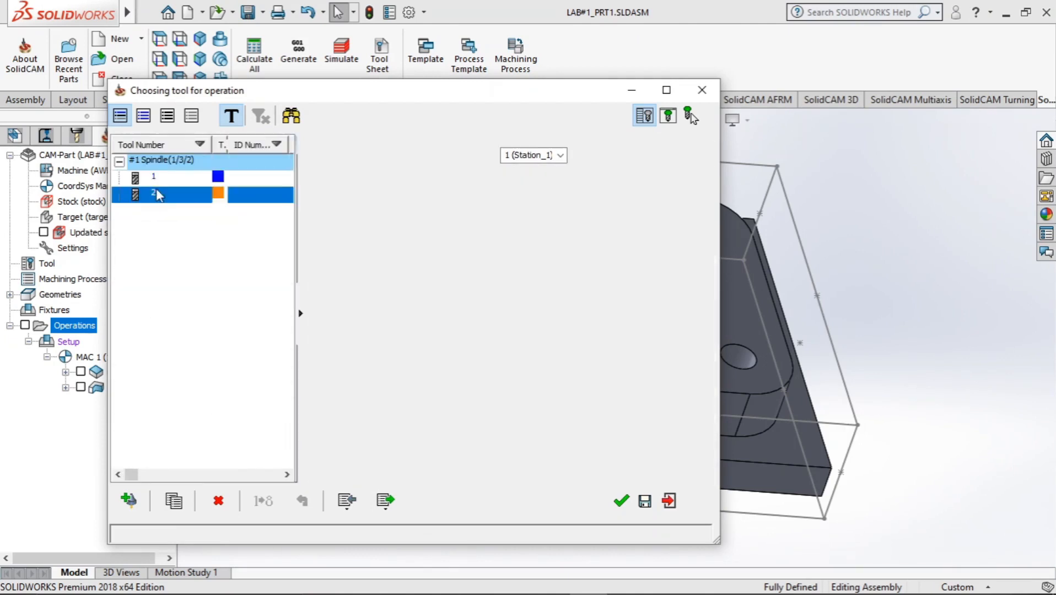
{"action": "left_click", "coordinate": [157, 179]}
{"action": "left_click", "coordinate": [159, 197]}
{"action": "left_click", "coordinate": [160, 207]}
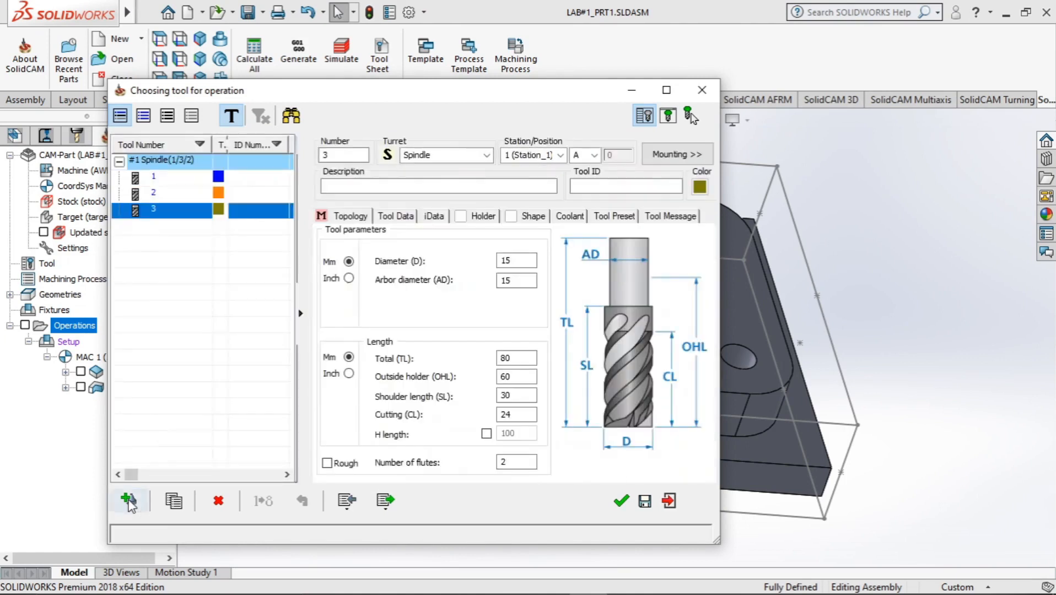
{"action": "left_click", "coordinate": [128, 500]}
{"action": "left_click", "coordinate": [467, 238]}
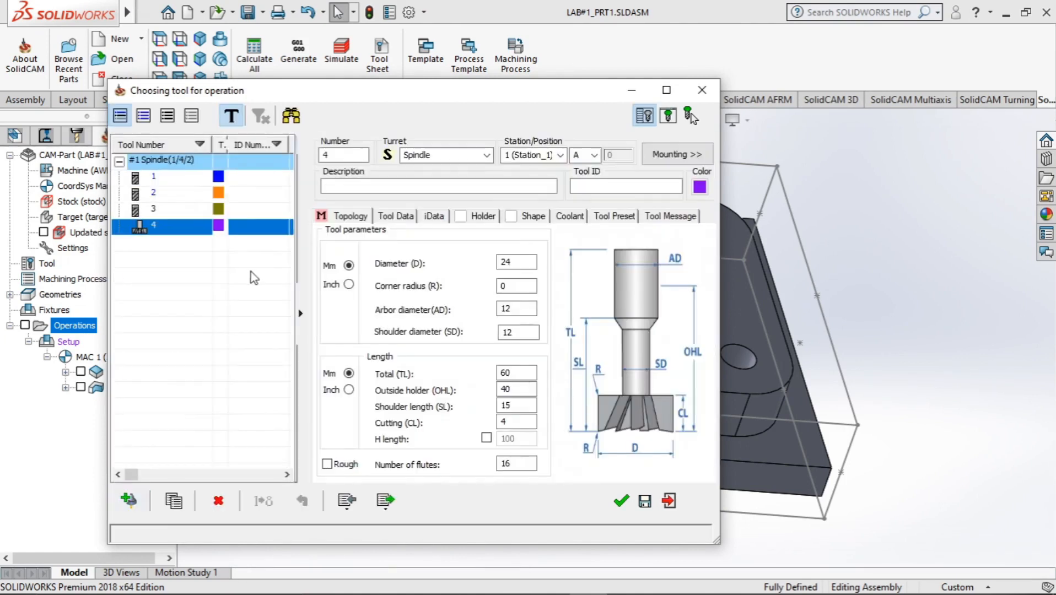
{"action": "left_click", "coordinate": [518, 263]}
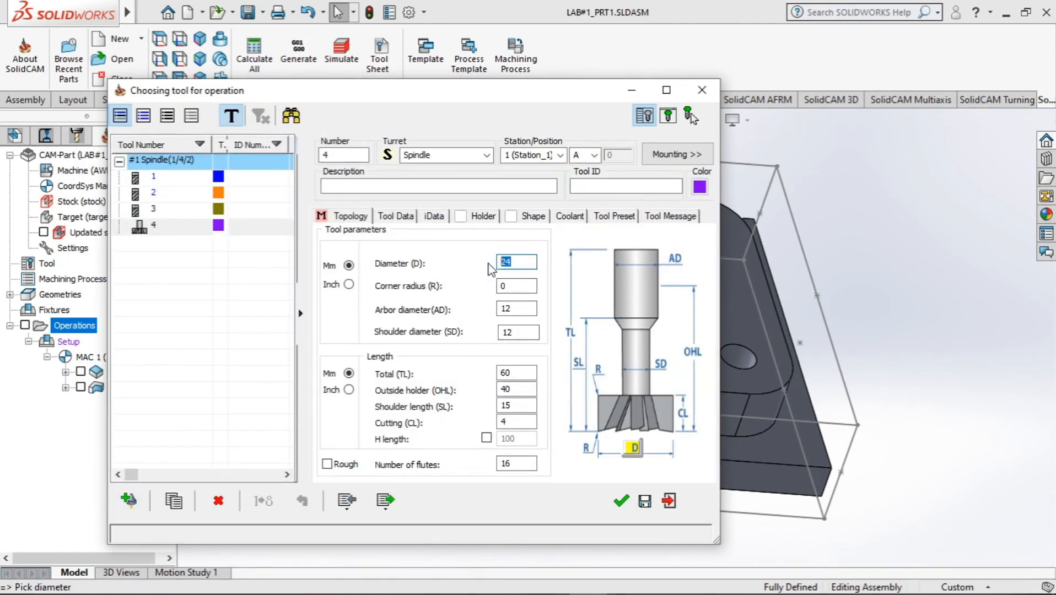
{"action": "left_click", "coordinate": [524, 308]}
{"action": "left_click", "coordinate": [621, 503]}
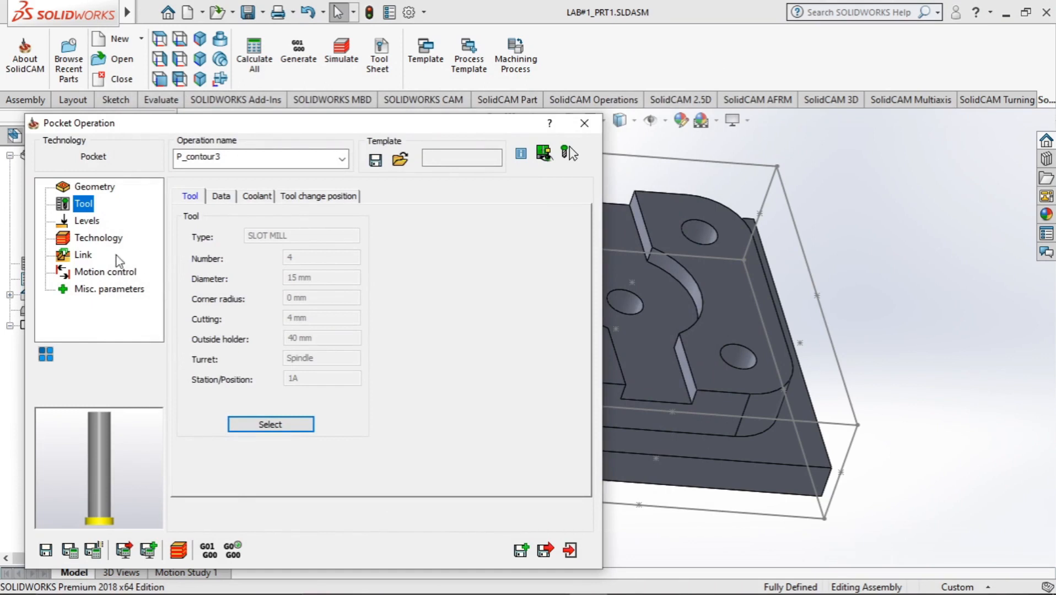
Review the pocket's milling levels and check the geometry chain around the central recess.
{"action": "left_click", "coordinate": [87, 222]}
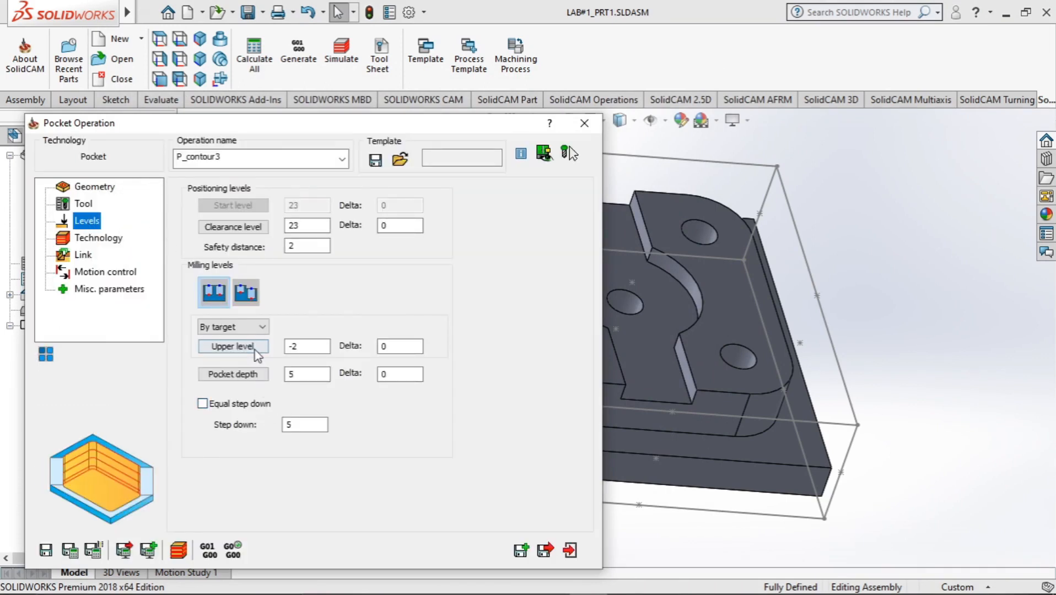
{"action": "left_click", "coordinate": [97, 237]}
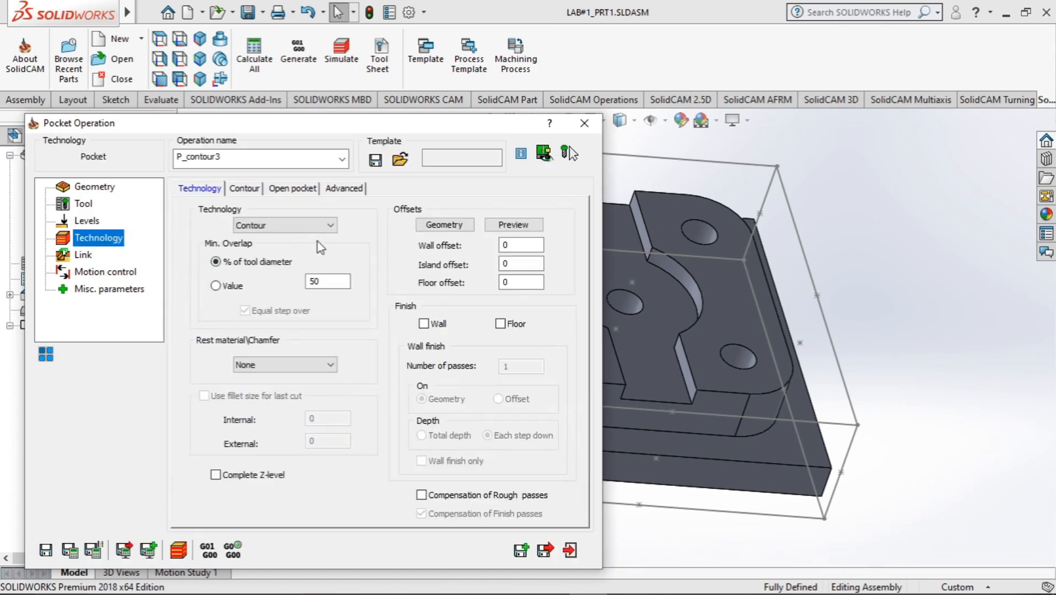
{"action": "left_click", "coordinate": [444, 224]}
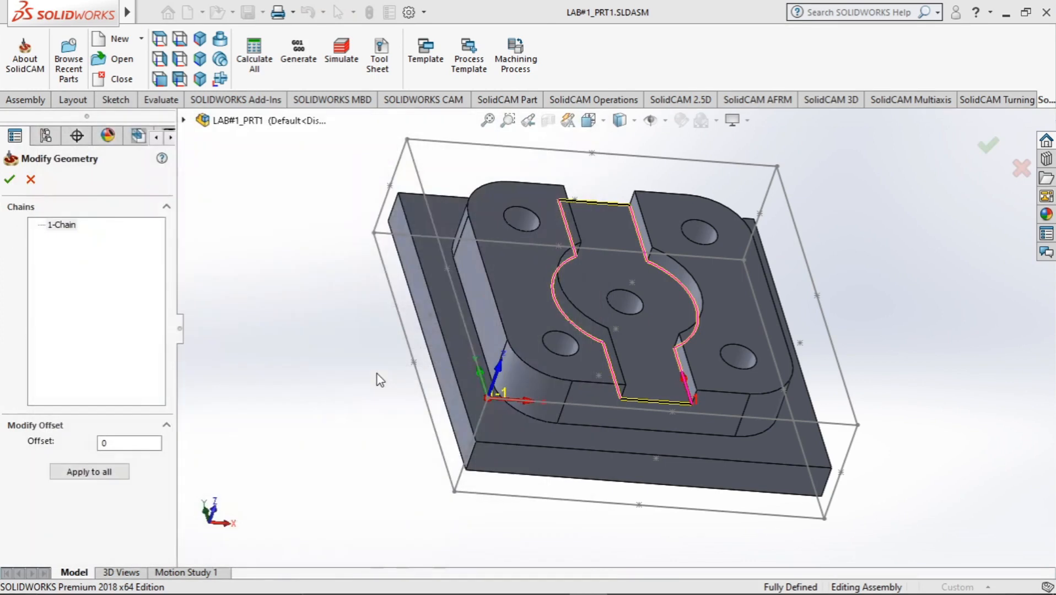
{"action": "middle_click_drag", "start_coordinate": [361, 377], "coordinate": [321, 424]}
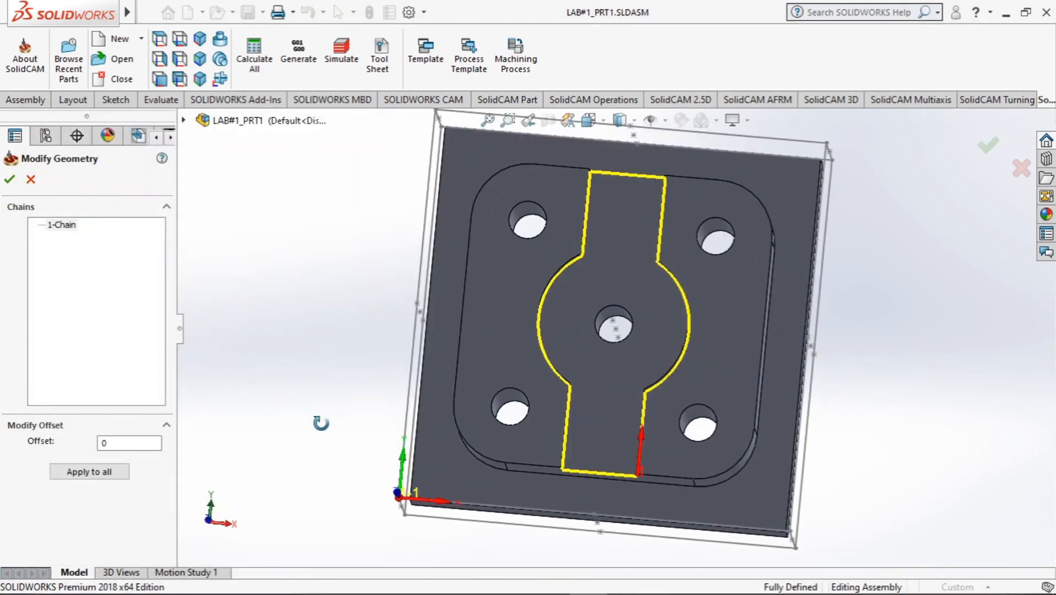
{"action": "left_click", "coordinate": [14, 176]}
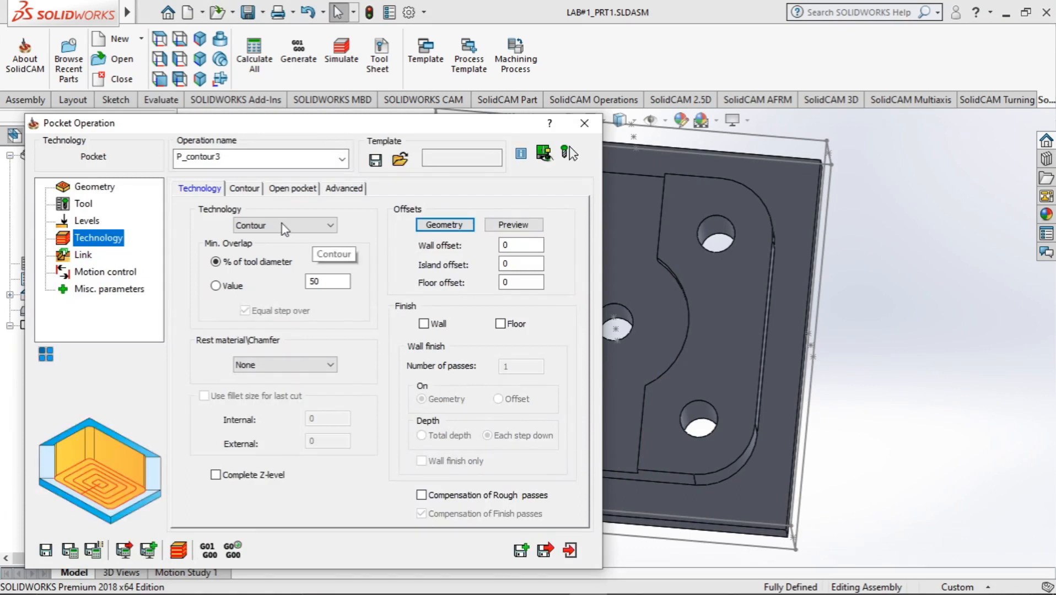
Choose the Contour technology for the pocket and enable both wall and floor finishing.
{"action": "left_click", "coordinate": [313, 226]}
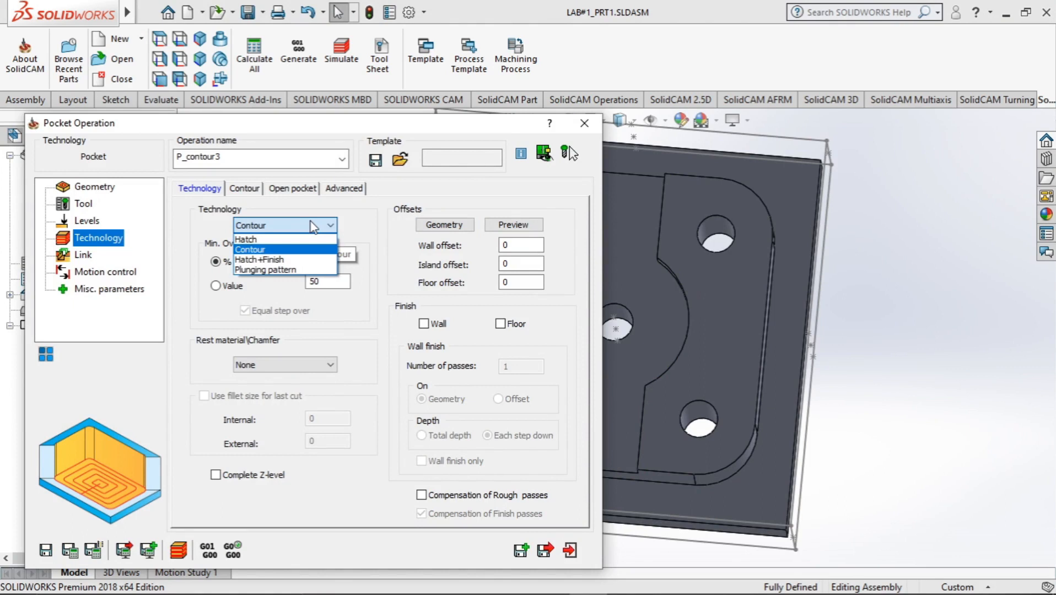
{"action": "left_click", "coordinate": [313, 226]}
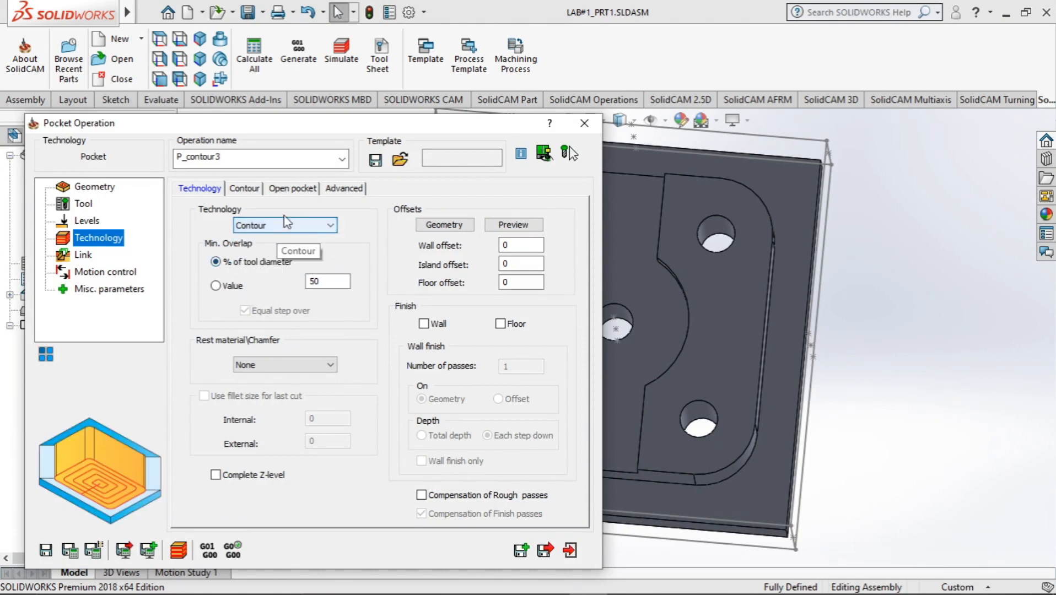
{"action": "left_click", "coordinate": [285, 224]}
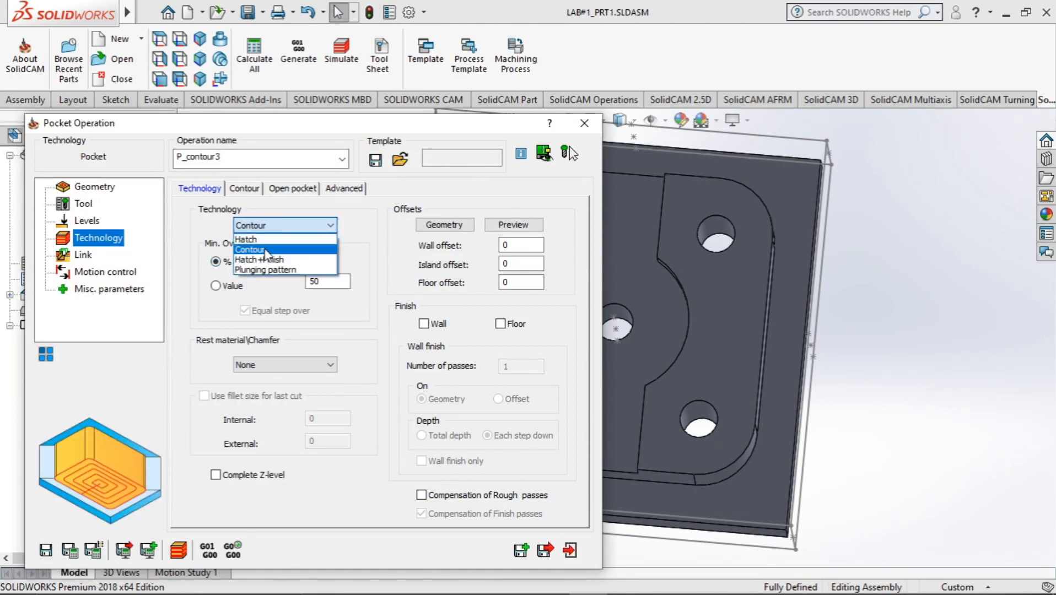
{"action": "left_click", "coordinate": [265, 251]}
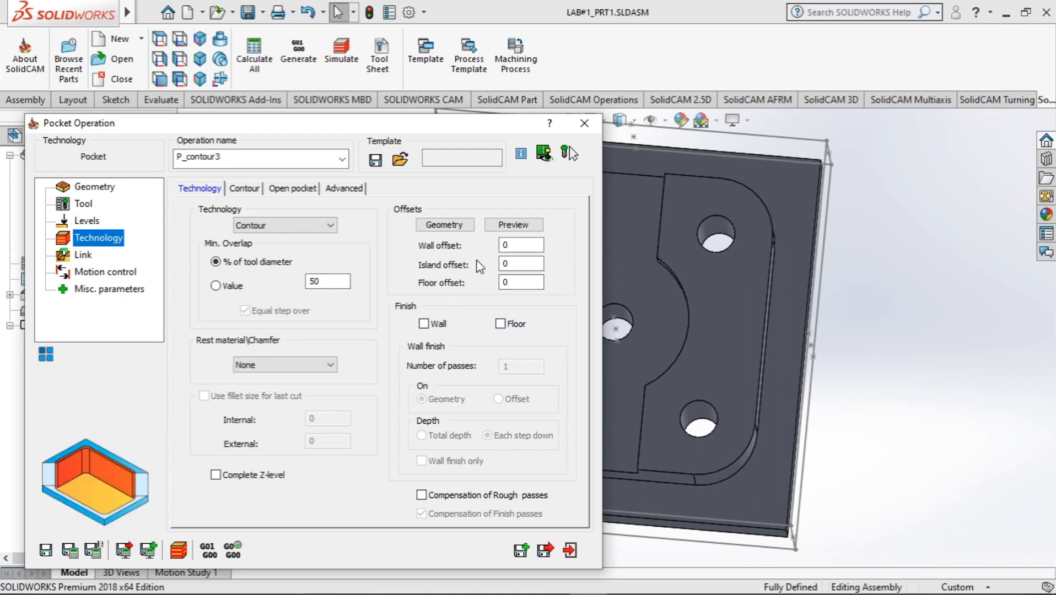
{"action": "left_click", "coordinate": [423, 324]}
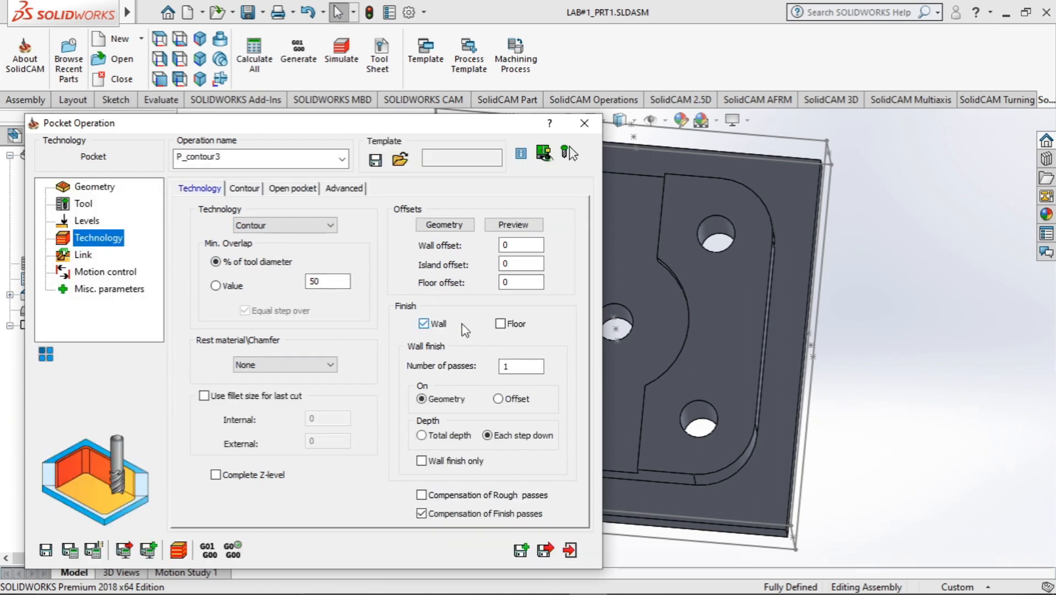
{"action": "left_click", "coordinate": [500, 325]}
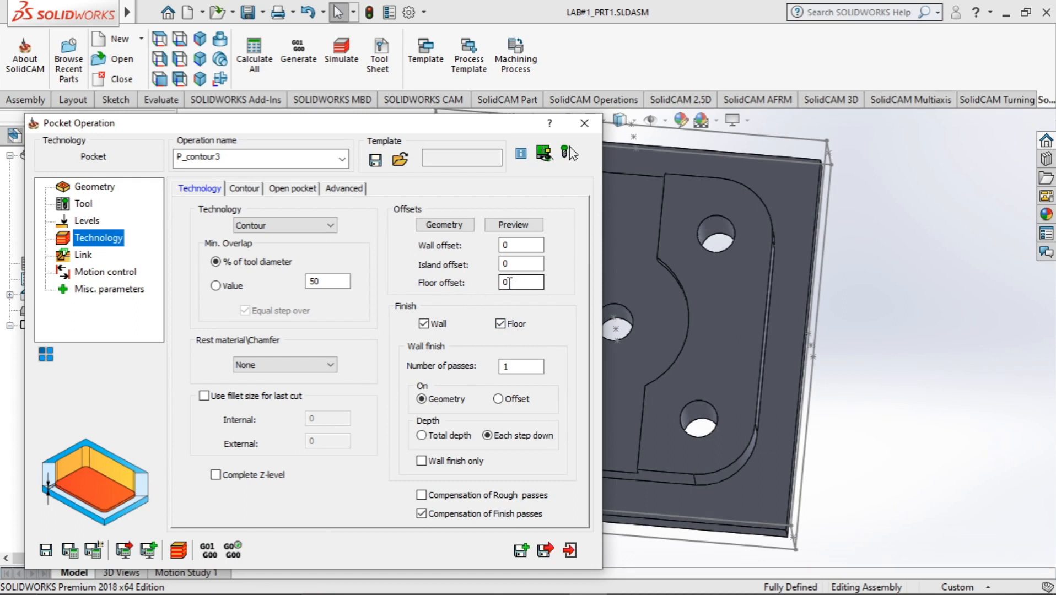
Set the pocket's floor offset to 1, and save and calculate the operation.
{"action": "left_click", "coordinate": [94, 550]}
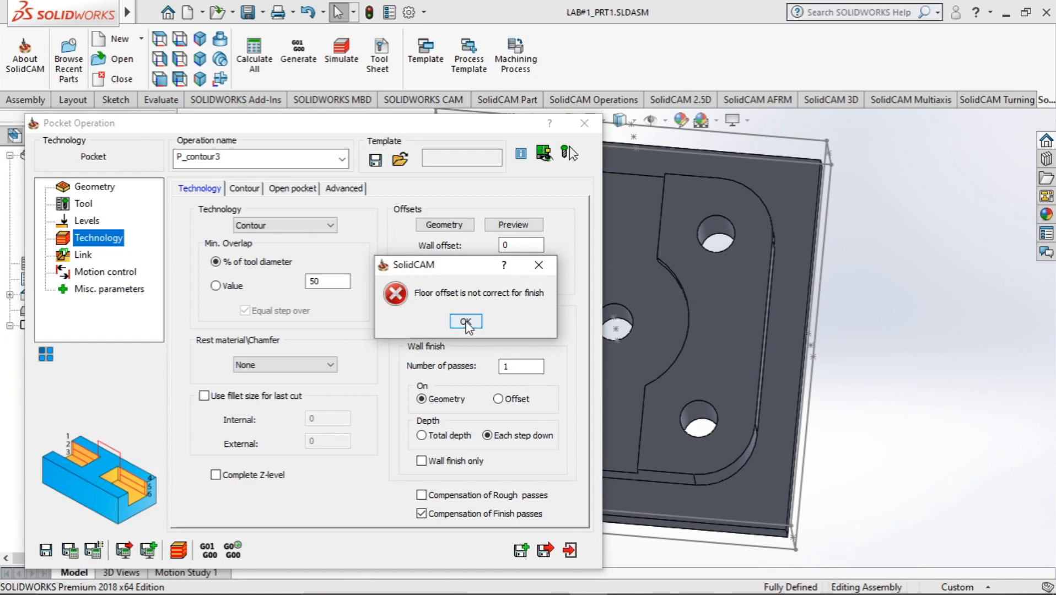
{"action": "left_click", "coordinate": [466, 322]}
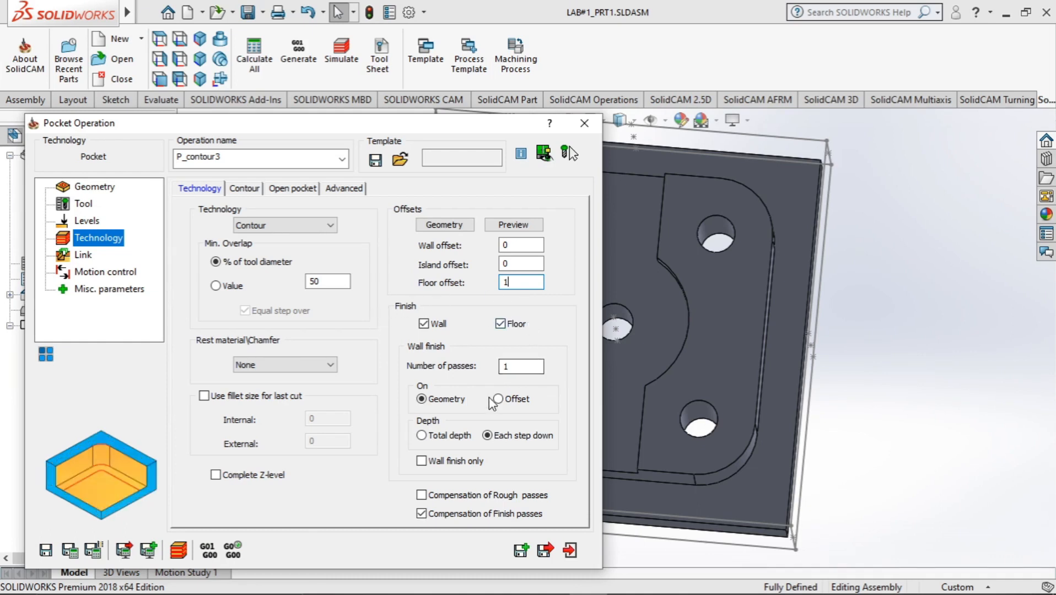
{"action": "left_click", "coordinate": [70, 550]}
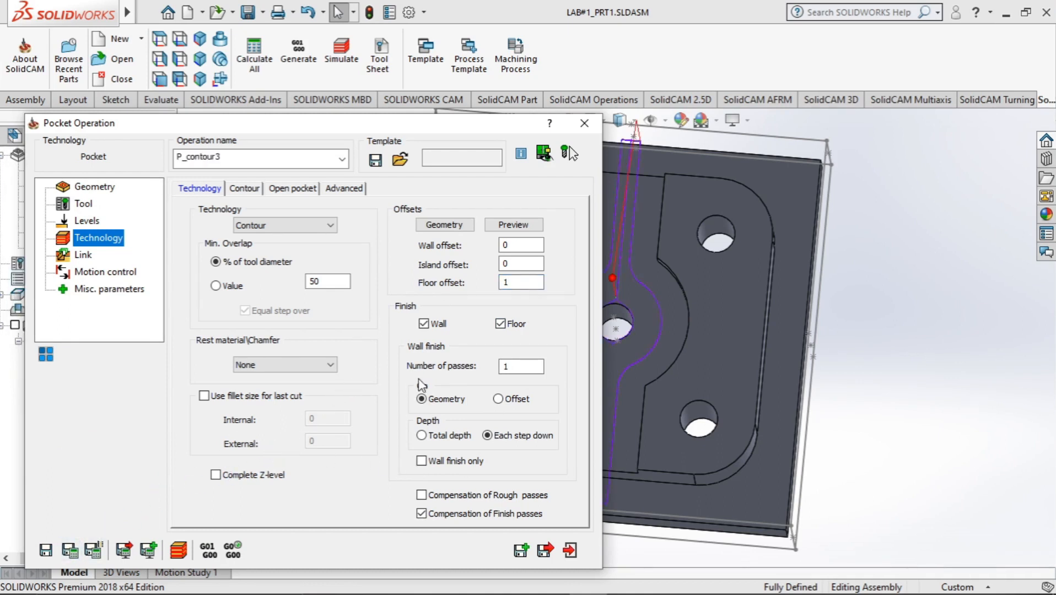
Examine the calculated pocket toolpath against its chain and offset in the geometry modification.
{"action": "left_click", "coordinate": [444, 225]}
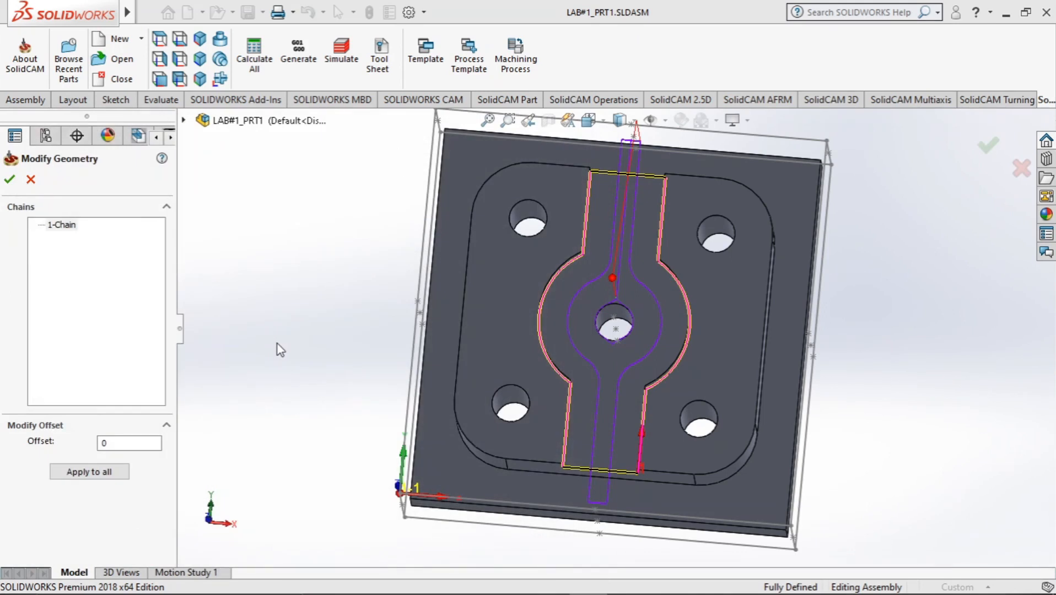
{"action": "left_click", "coordinate": [61, 225]}
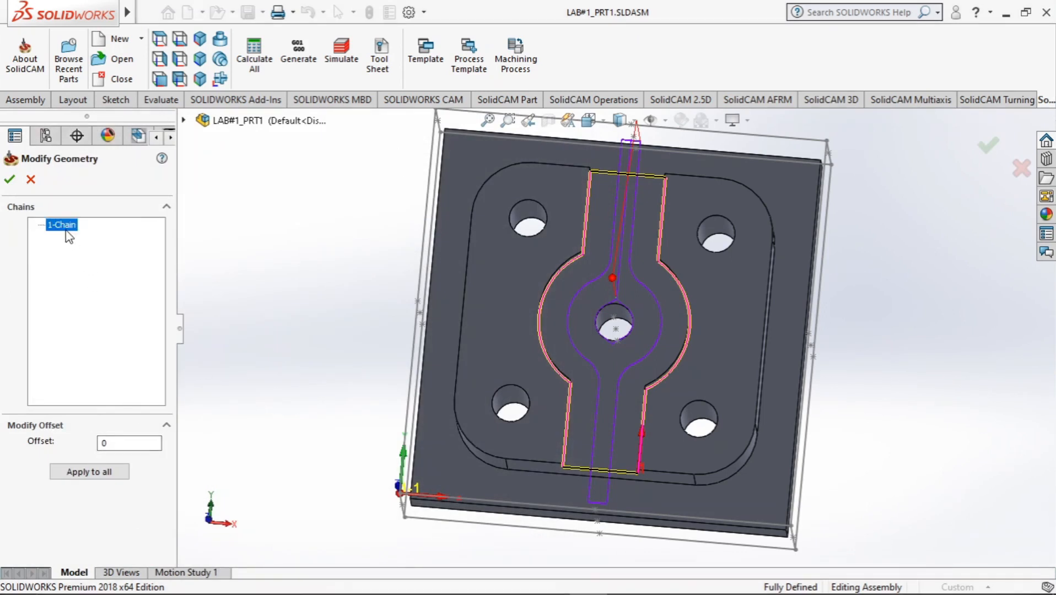
{"action": "left_click", "coordinate": [9, 178]}
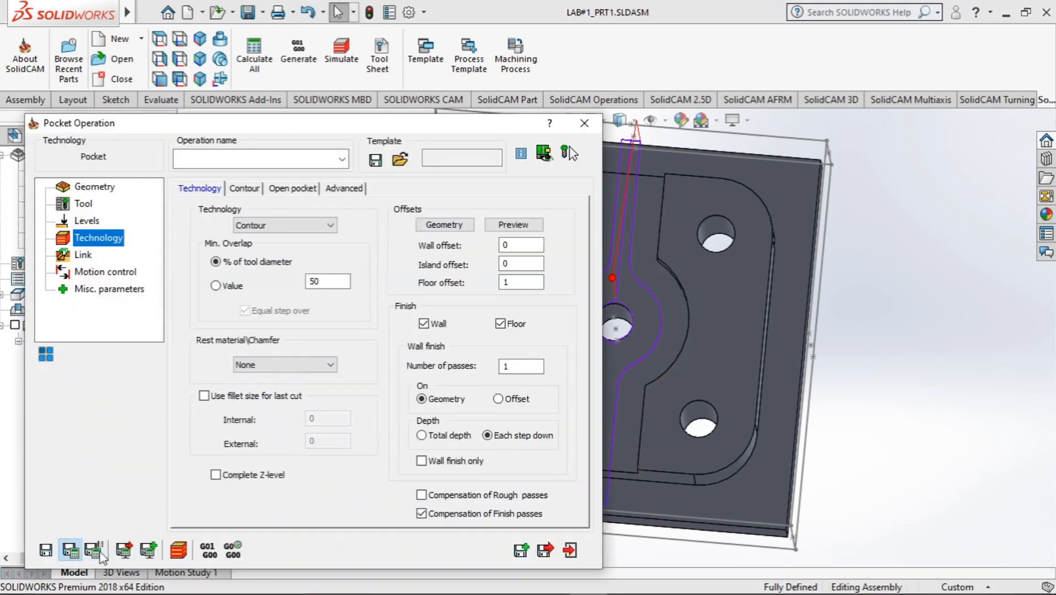
Play the Host CAD simulation of the pocket operation and inspect the machined recess.
{"action": "left_click", "coordinate": [178, 550]}
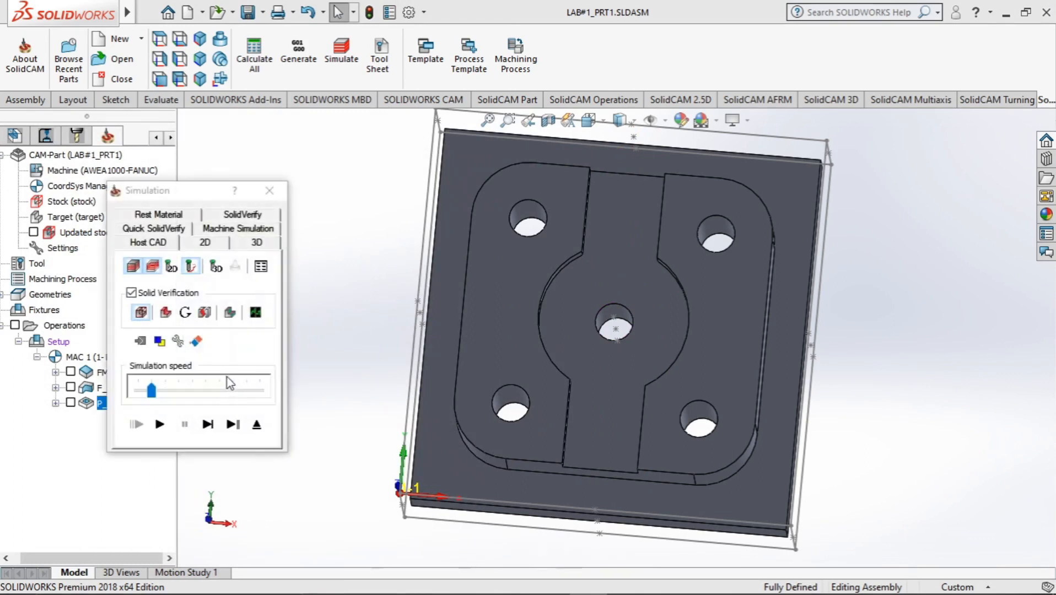
{"action": "left_click", "coordinate": [160, 426]}
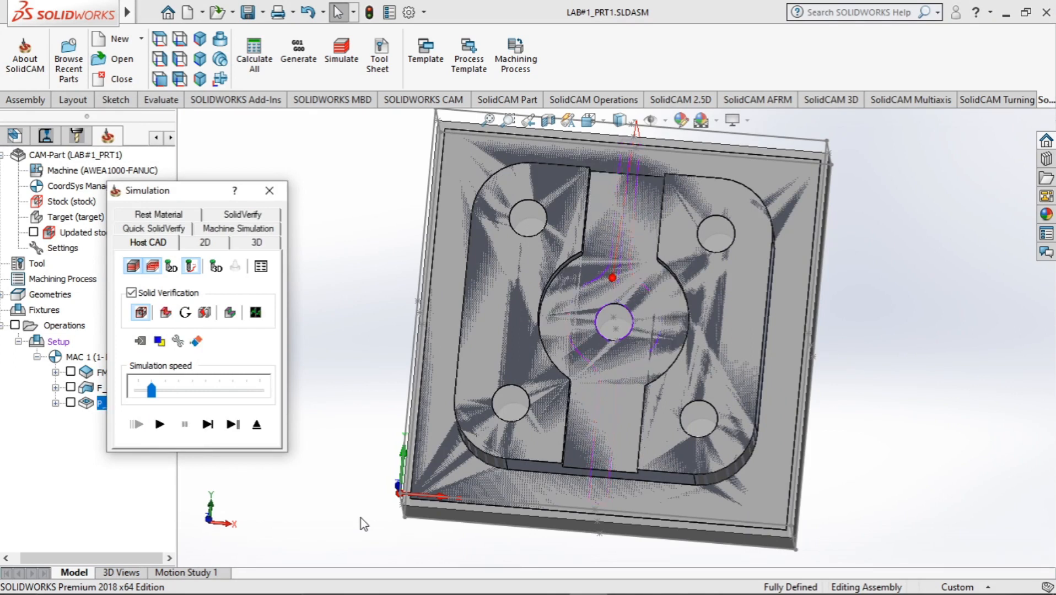
{"action": "middle_click_drag", "start_coordinate": [363, 524], "coordinate": [298, 421]}
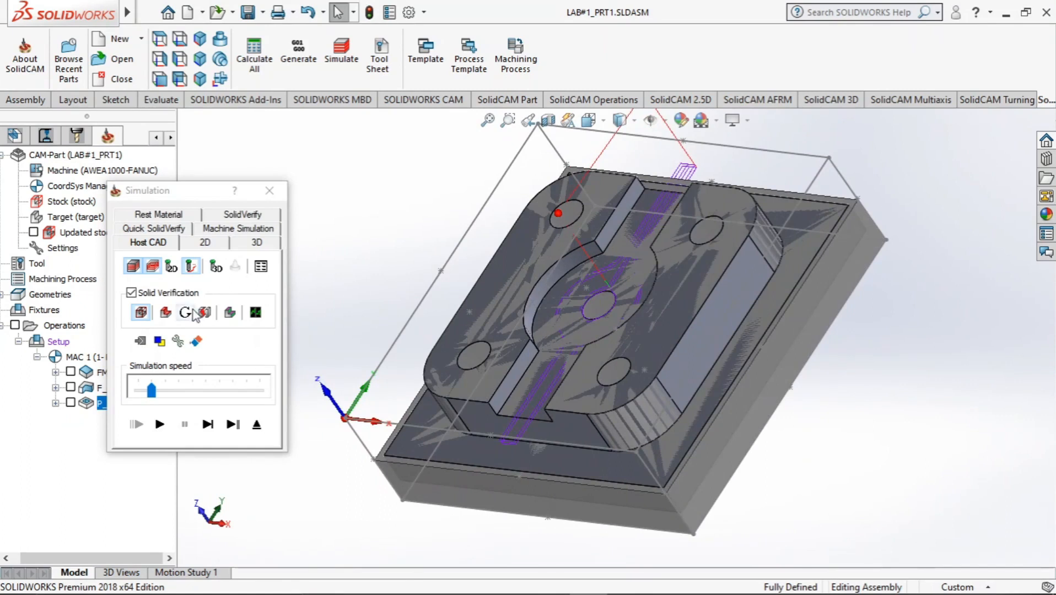
Inspect the rest material after the pocket operation, and close the simulation and the pocket operation.
{"action": "left_click", "coordinate": [232, 216]}
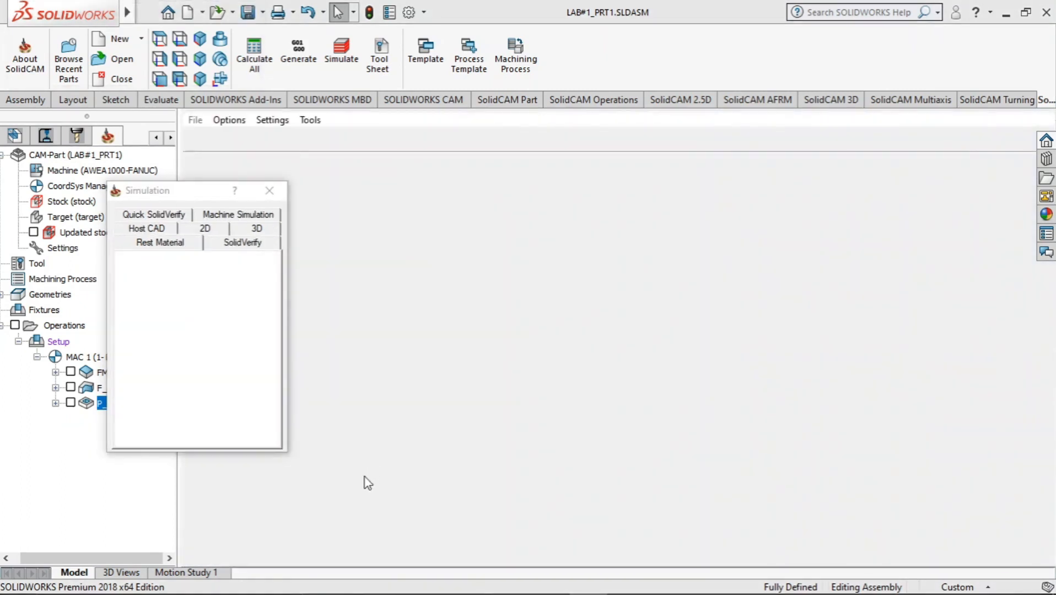
{"action": "middle_click_drag", "start_coordinate": [363, 480], "coordinate": [467, 556]}
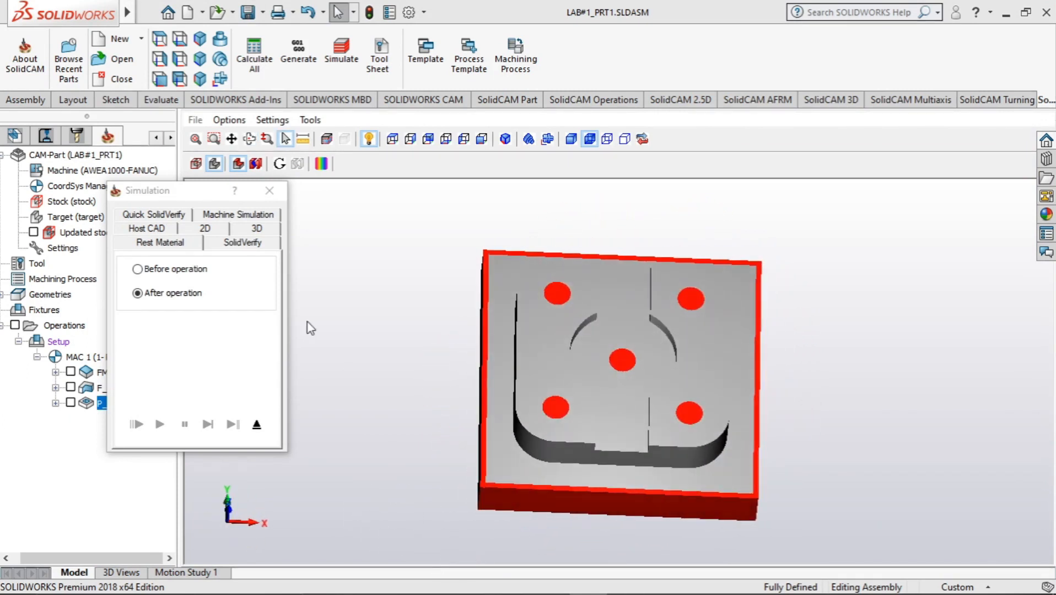
{"action": "left_click", "coordinate": [268, 191]}
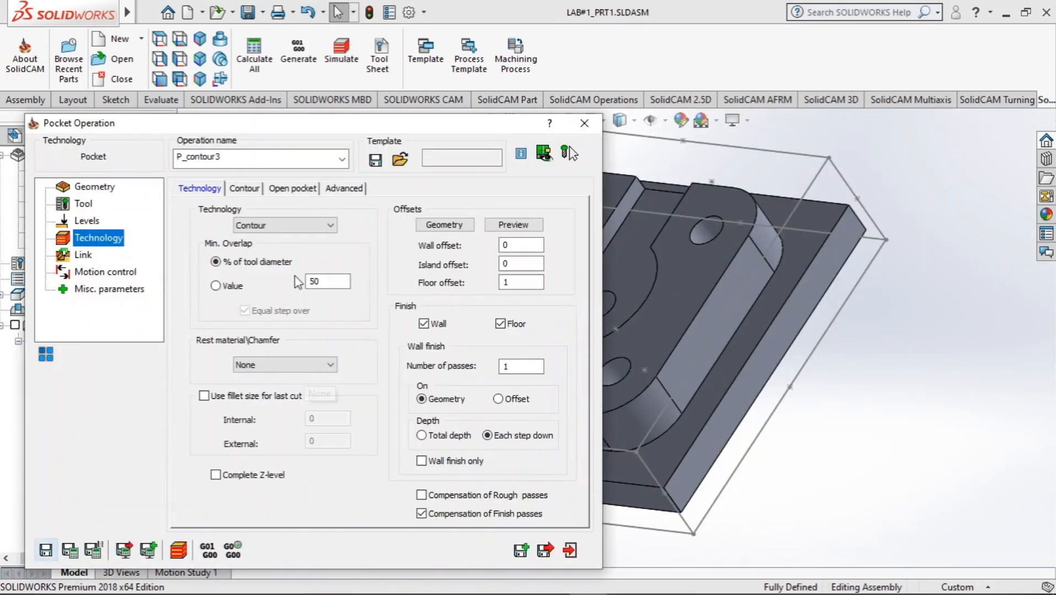
{"action": "mouse_move", "coordinate": [240, 289]}
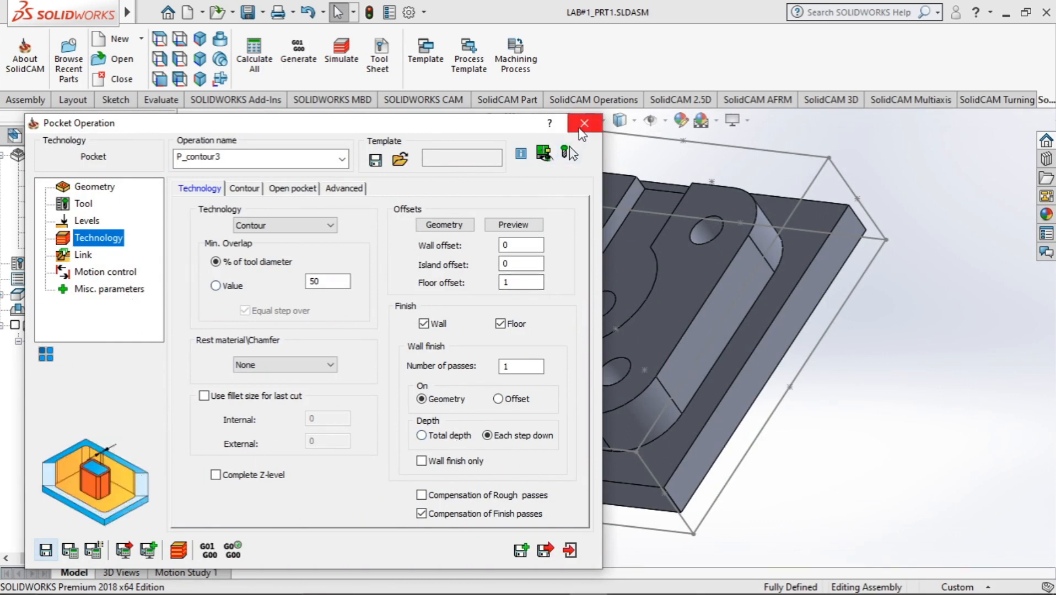
{"action": "left_click", "coordinate": [583, 125]}
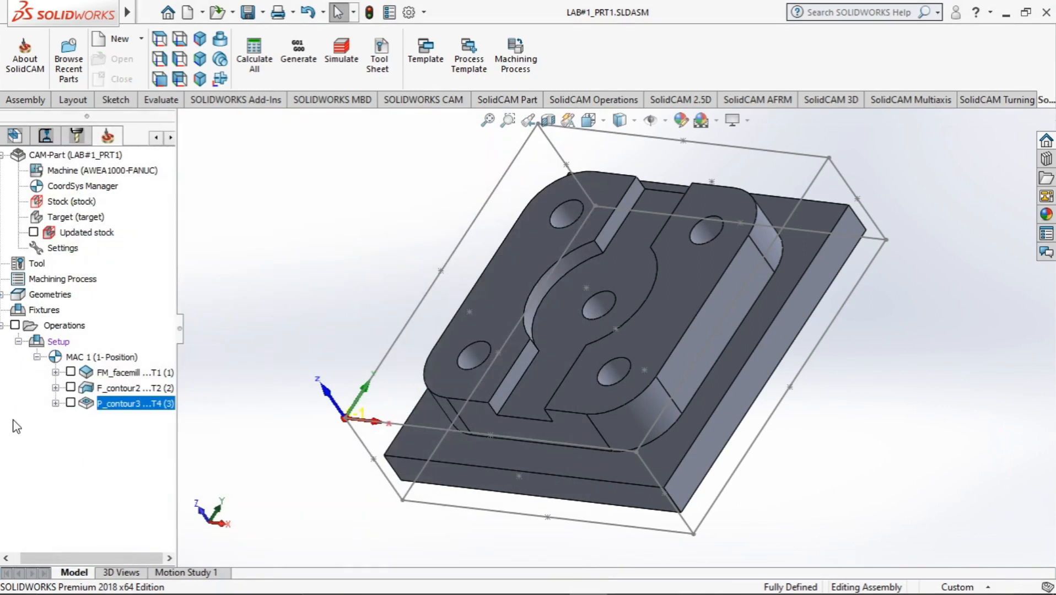
Add a Drilling operation to the operations list and bring the clamp plate's holes into clear view beside its dialog.
{"action": "right_click", "coordinate": [73, 328]}
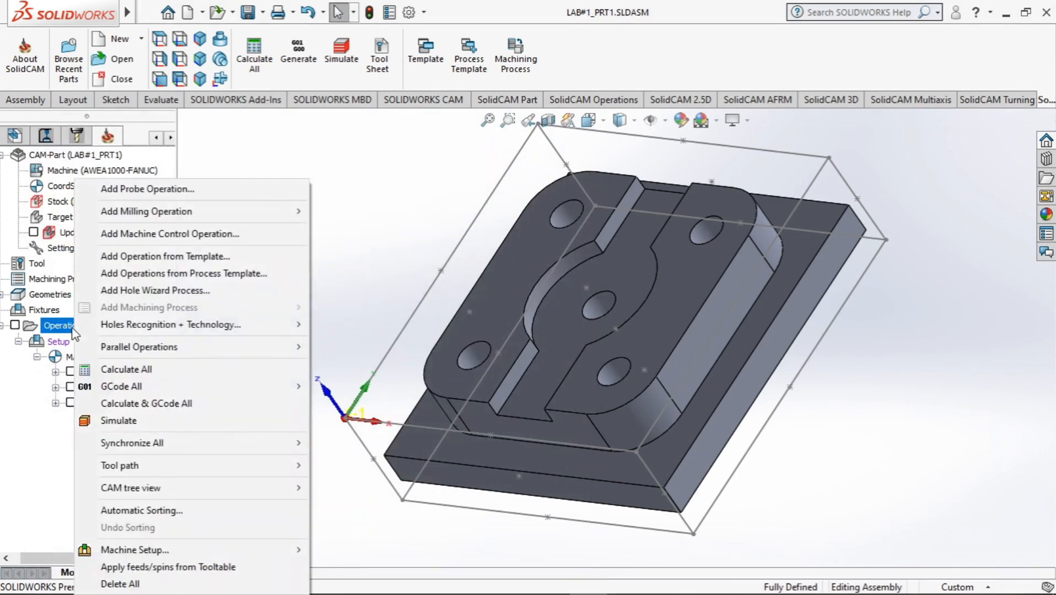
{"action": "mouse_move", "coordinate": [156, 217]}
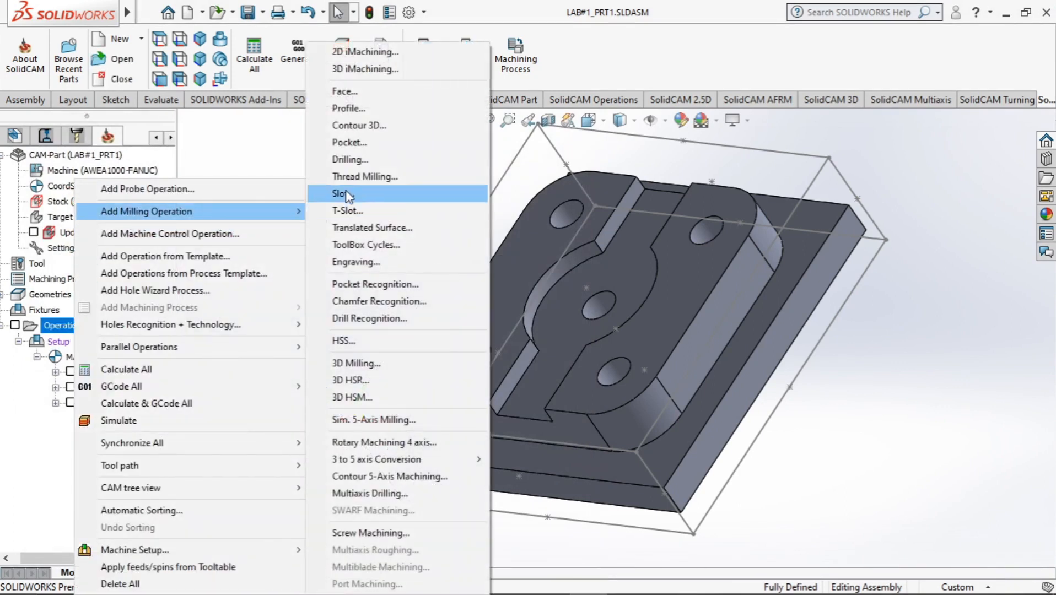
{"action": "left_click", "coordinate": [350, 161]}
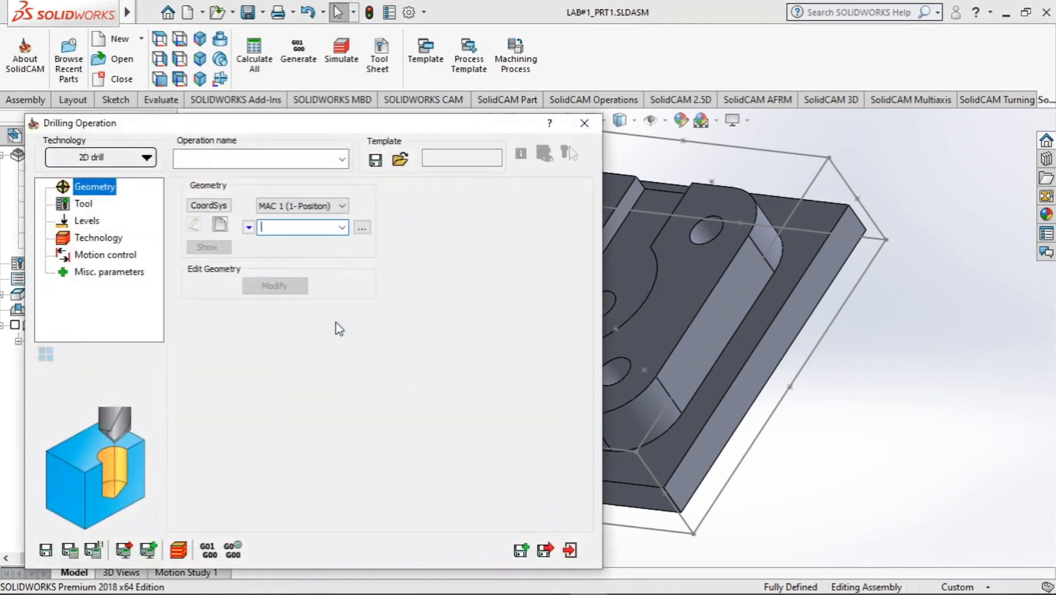
{"action": "left_click_drag", "start_coordinate": [391, 124], "coordinate": [139, 175]}
{"action": "middle_click_drag", "start_coordinate": [839, 483], "coordinate": [898, 428]}
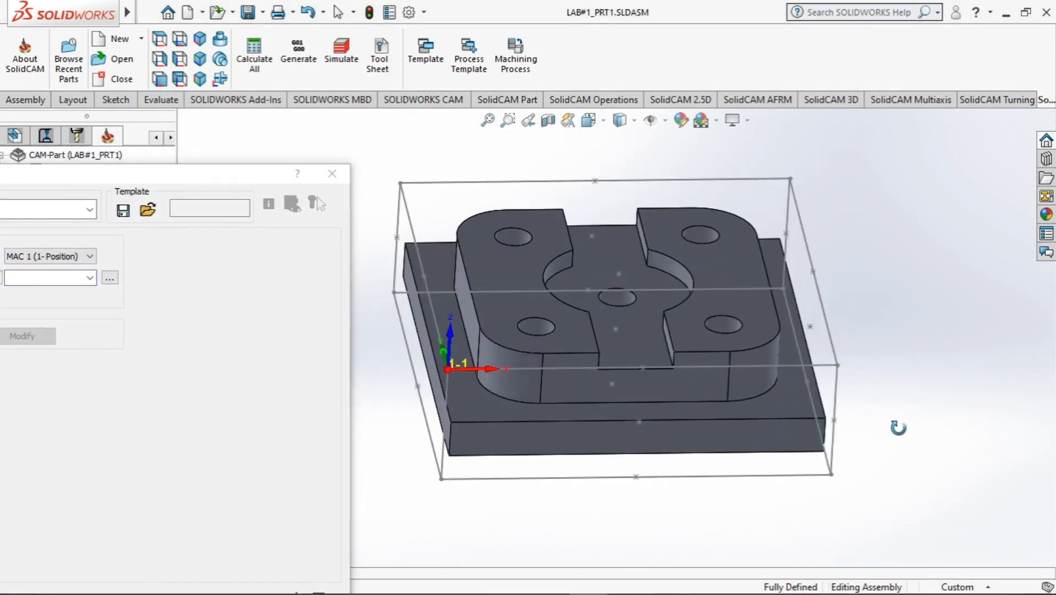
{"action": "key", "text": "Escape"}
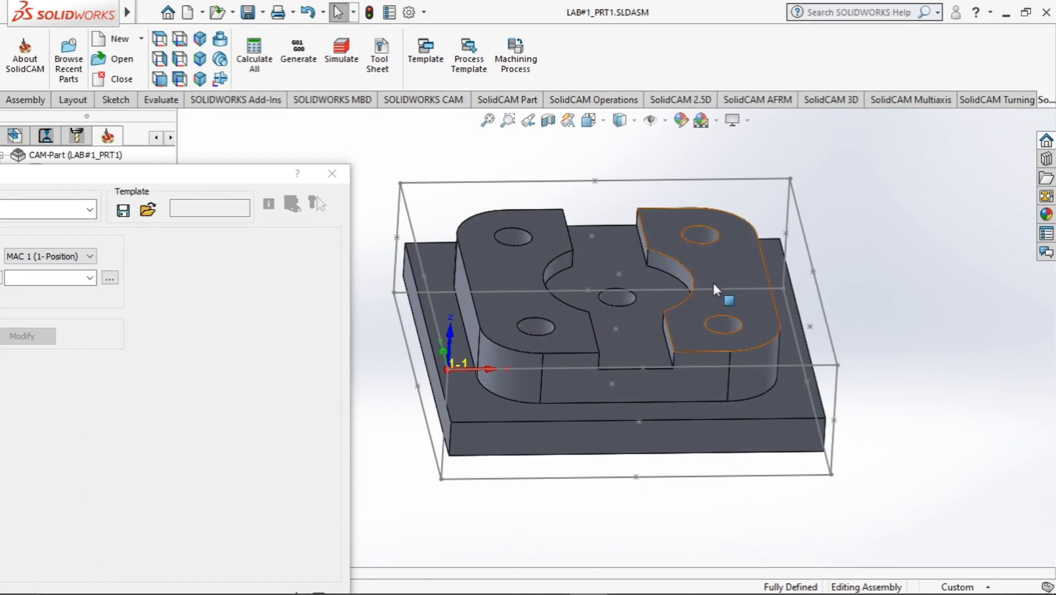
Examine the two raised pad faces and the recess floor to see which holes share a level.
{"action": "left_click", "coordinate": [562, 232]}
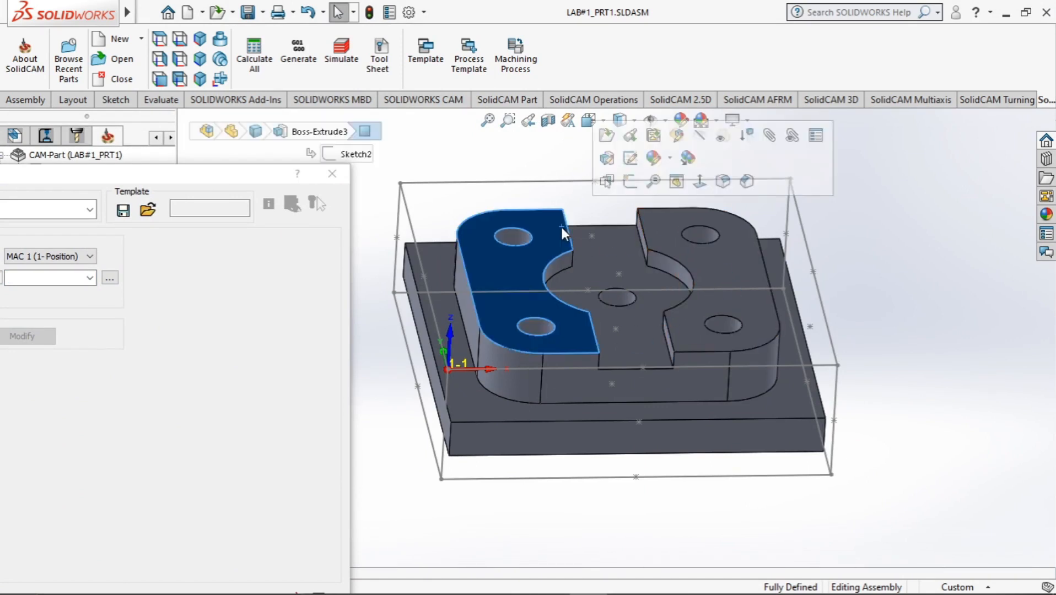
{"action": "left_click", "coordinate": [641, 350]}
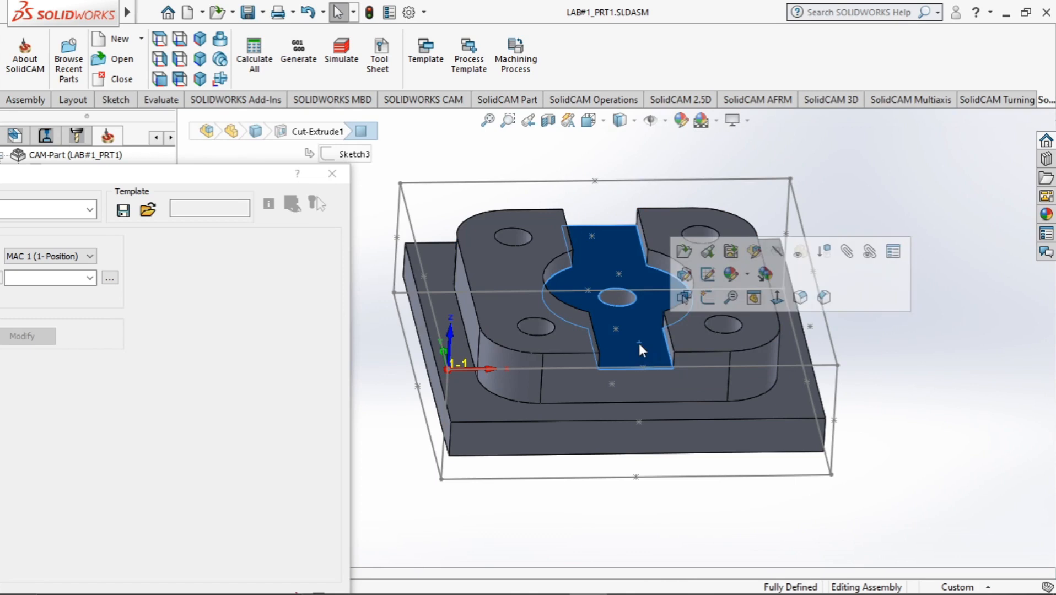
{"action": "left_click", "coordinate": [523, 298]}
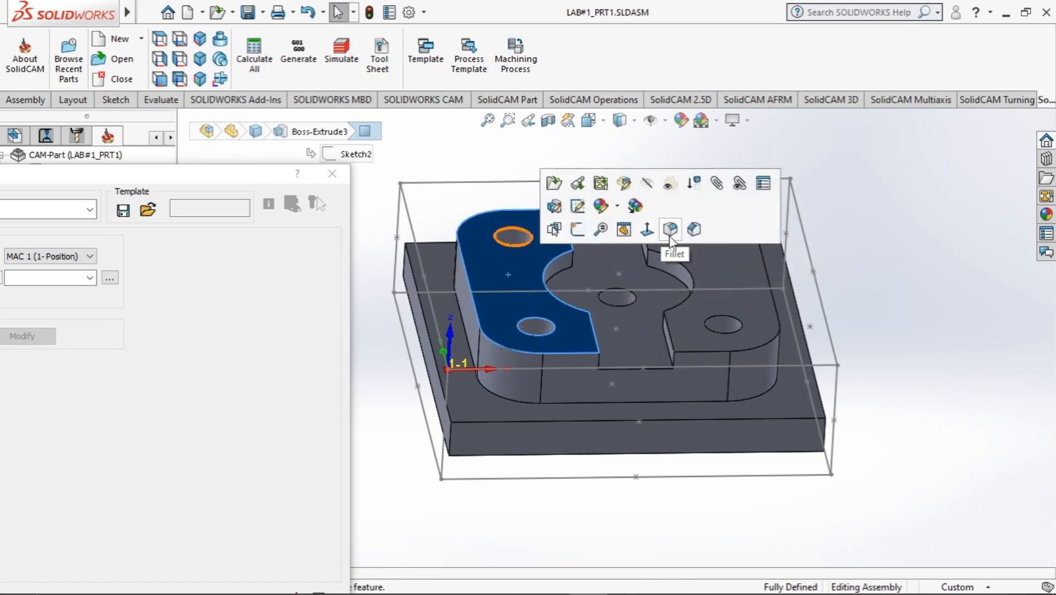
{"action": "left_click", "coordinate": [710, 281]}
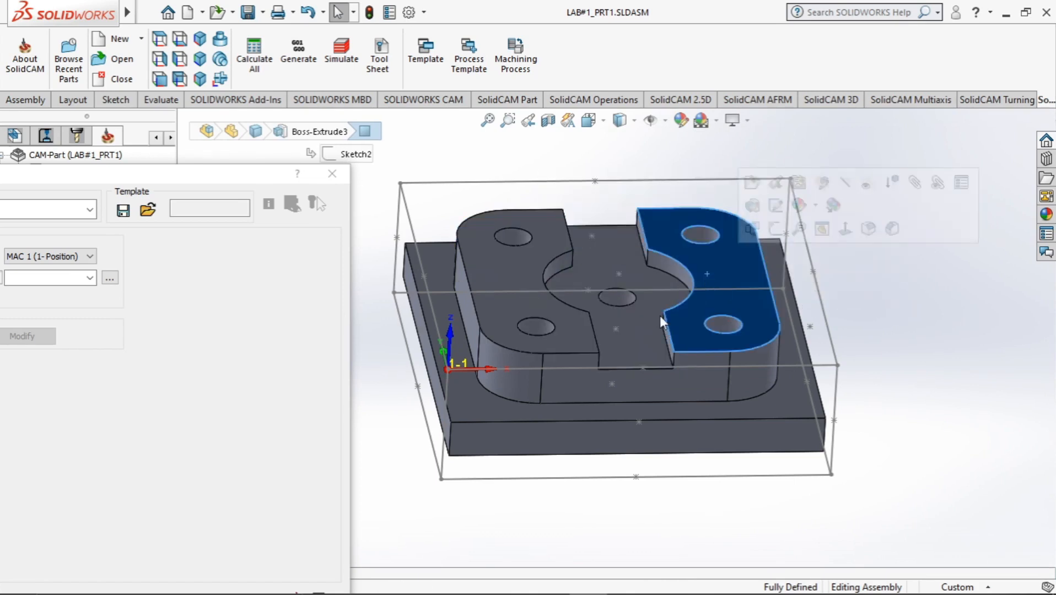
{"action": "left_click", "coordinate": [635, 342]}
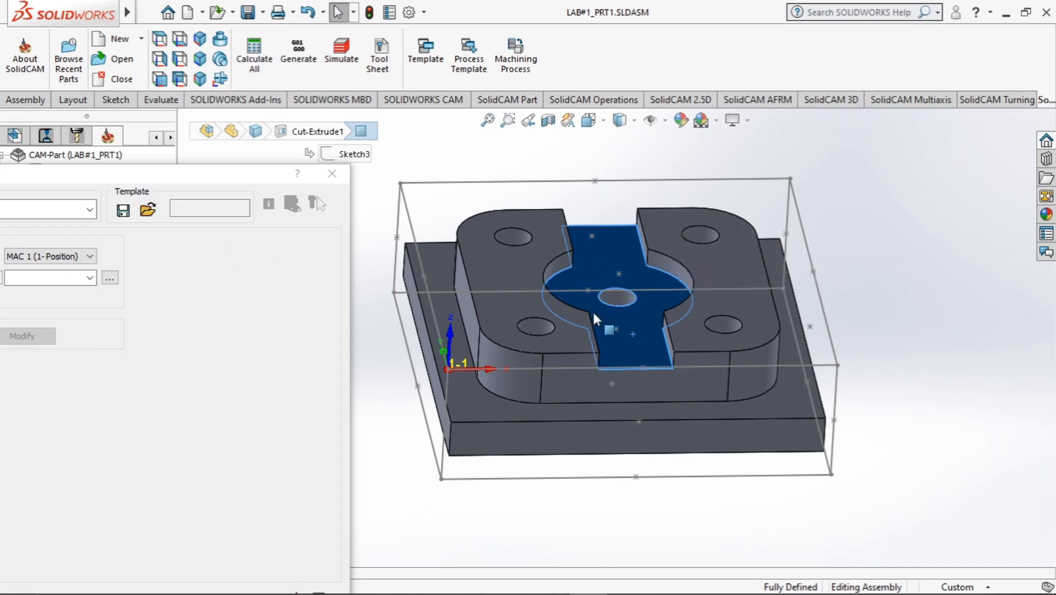
Define the drilling geometry from the four corner hole centers on the raised pads.
{"action": "left_click_drag", "start_coordinate": [132, 180], "coordinate": [606, 121]}
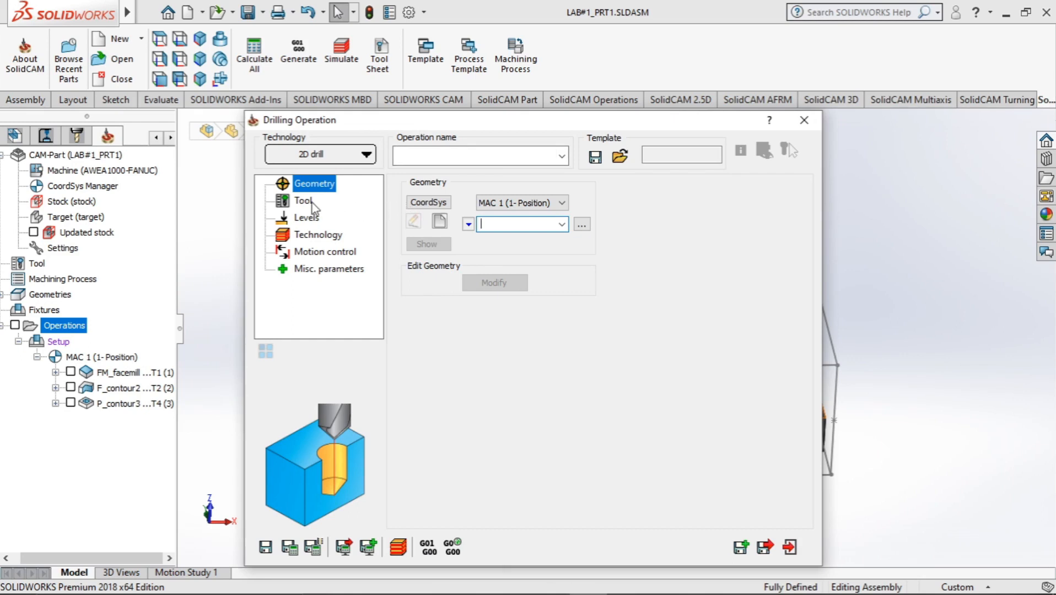
{"action": "left_click", "coordinate": [441, 222]}
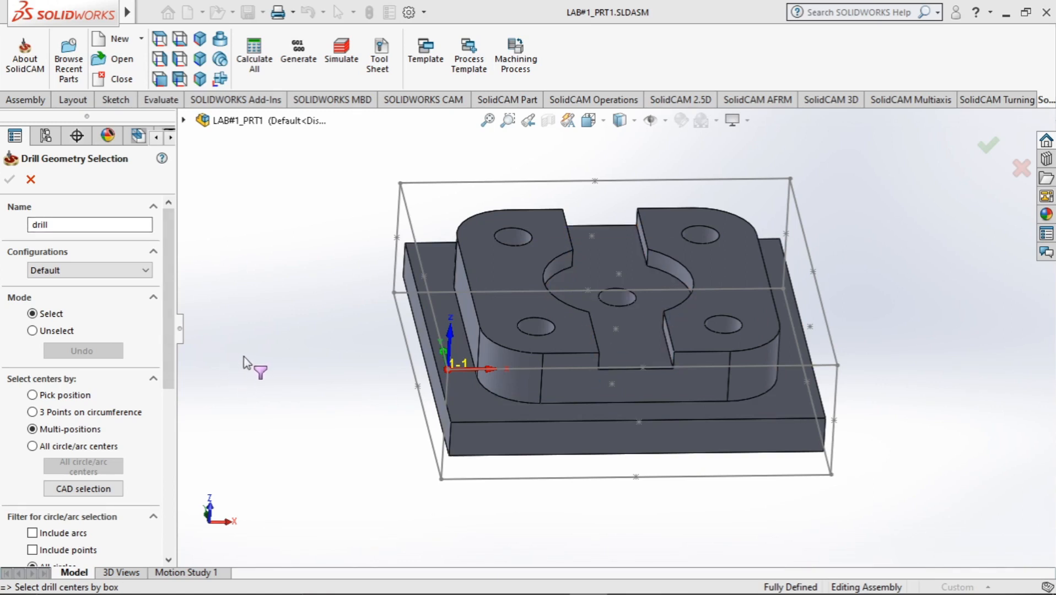
{"action": "middle_click_drag", "start_coordinate": [244, 356], "coordinate": [226, 360]}
{"action": "mouse_move", "coordinate": [173, 359]}
{"action": "left_mouse_down"}
{"action": "mouse_move", "coordinate": [184, 496]}
{"action": "mouse_move", "coordinate": [163, 485]}
{"action": "mouse_move", "coordinate": [180, 345]}
{"action": "left_mouse_up"}
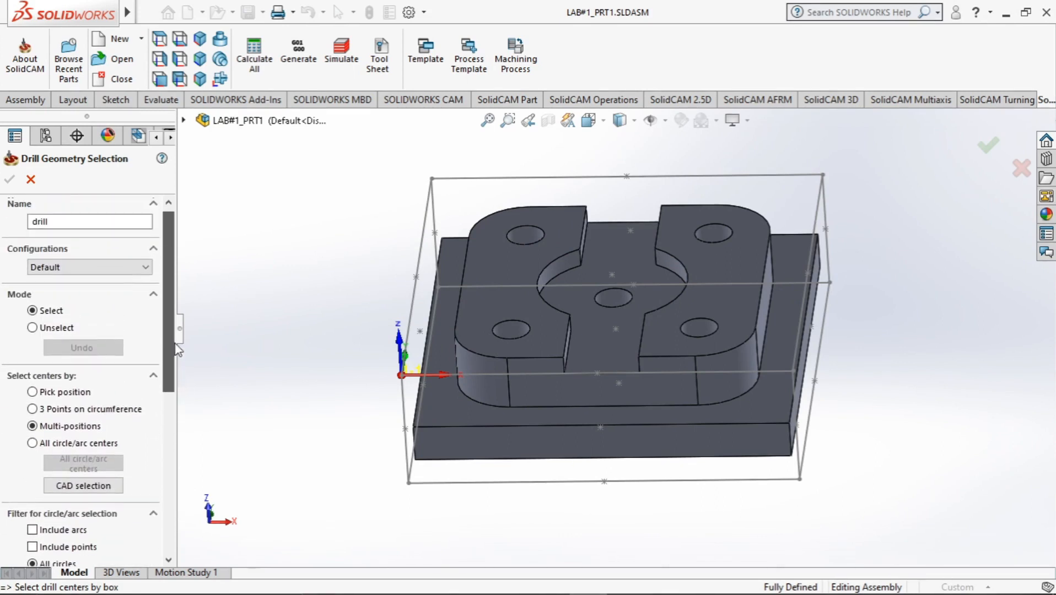
{"action": "left_click", "coordinate": [542, 242]}
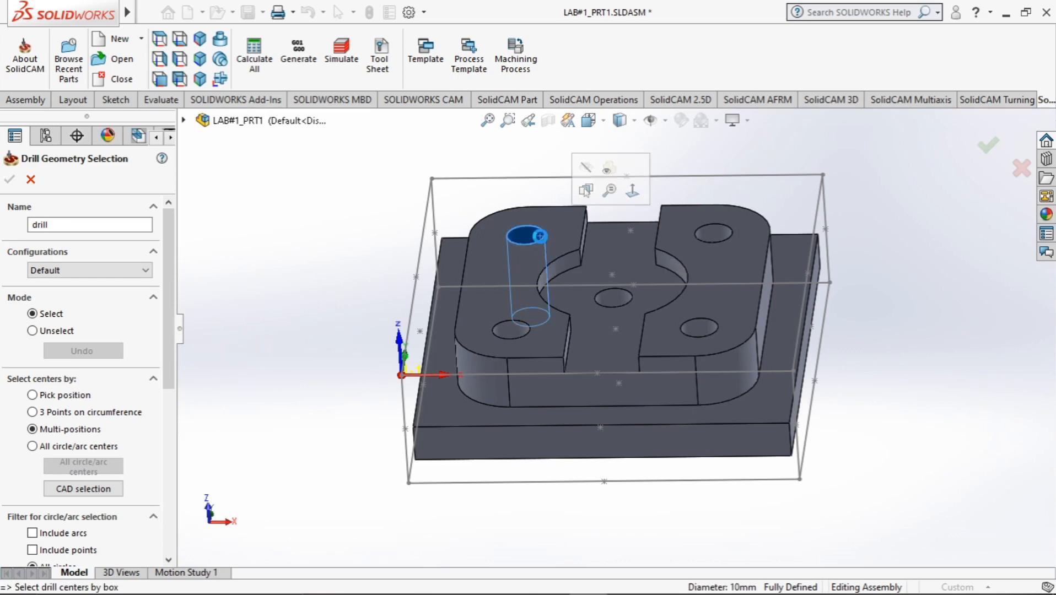
{"action": "left_click", "coordinate": [722, 240]}
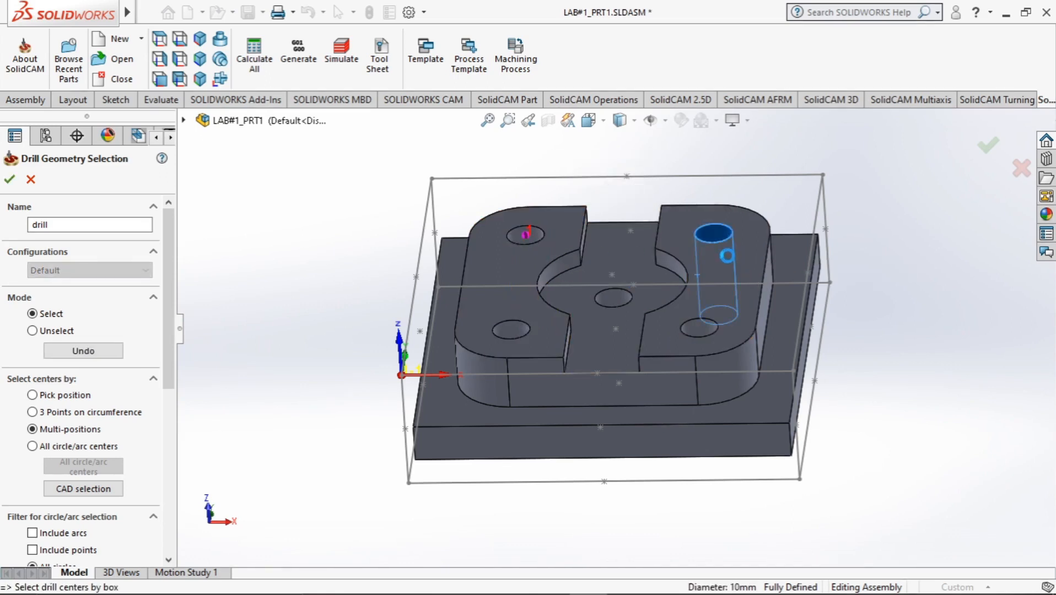
{"action": "left_click", "coordinate": [714, 326]}
{"action": "left_click", "coordinate": [505, 332]}
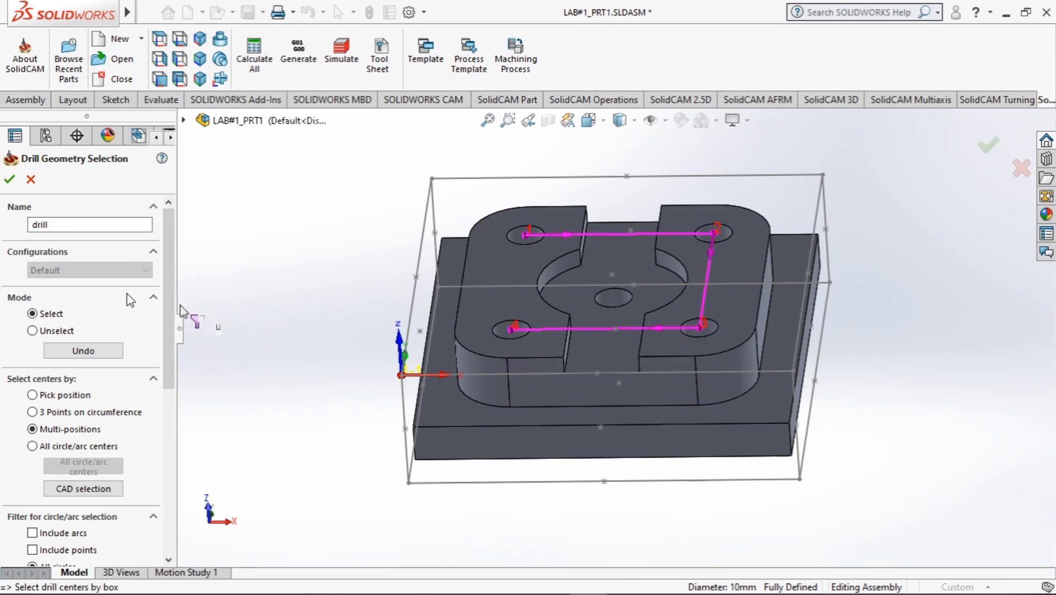
{"action": "scroll", "coordinate": [141, 350], "scroll_direction": "down", "scroll_amount": 5}
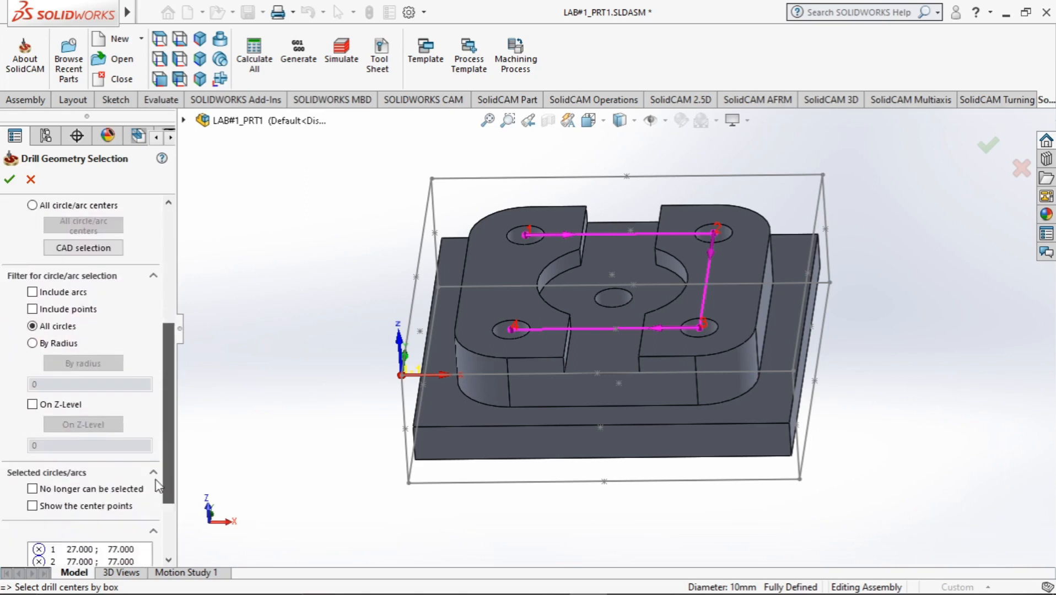
{"action": "scroll", "coordinate": [142, 350], "scroll_direction": "up", "scroll_amount": 3}
{"action": "scroll", "coordinate": [142, 350], "scroll_direction": "up", "scroll_amount": 3}
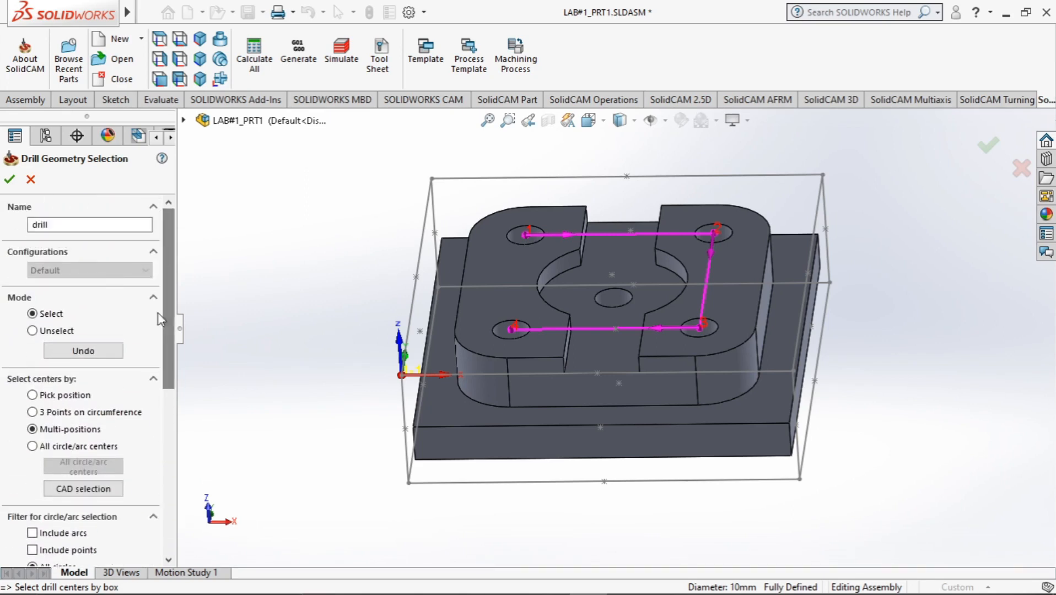
{"action": "left_click", "coordinate": [9, 179]}
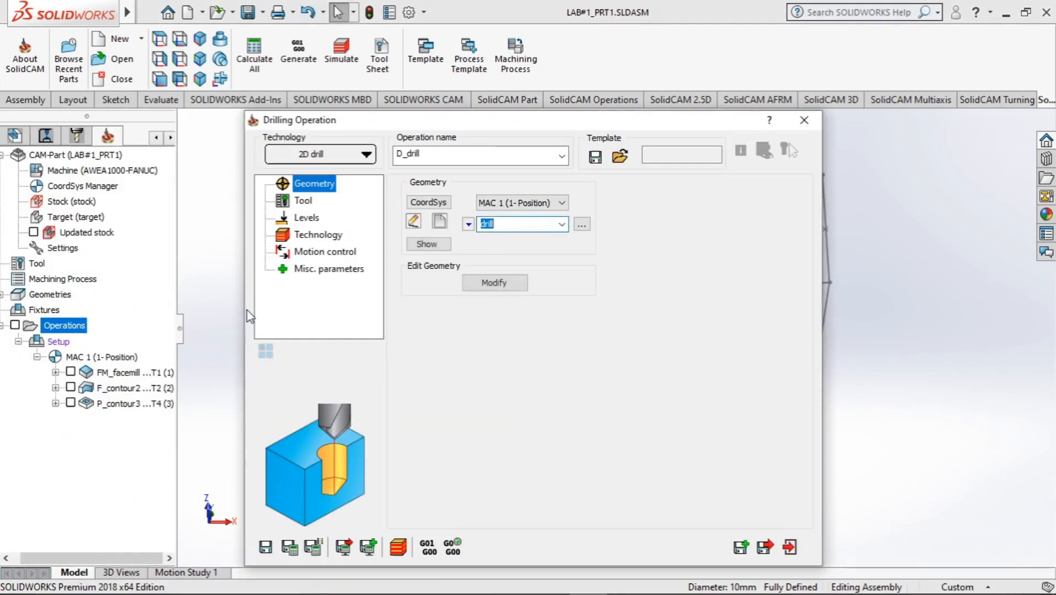
Try to rename the drill geometry as spotdrill.
{"action": "left_click", "coordinate": [483, 224]}
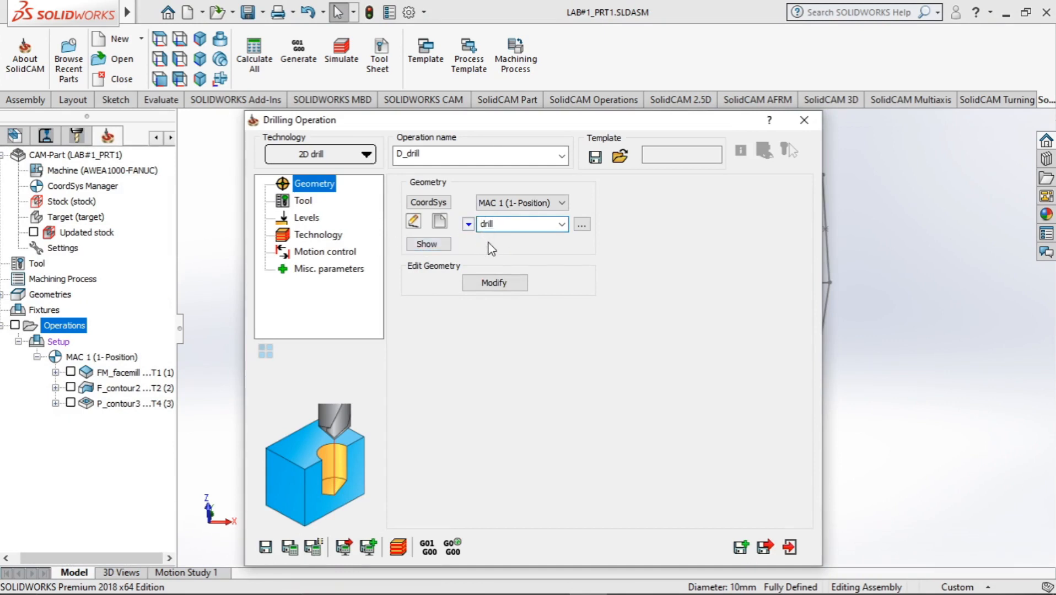
{"action": "type", "text": "spot"}
{"action": "left_click", "coordinate": [298, 201]}
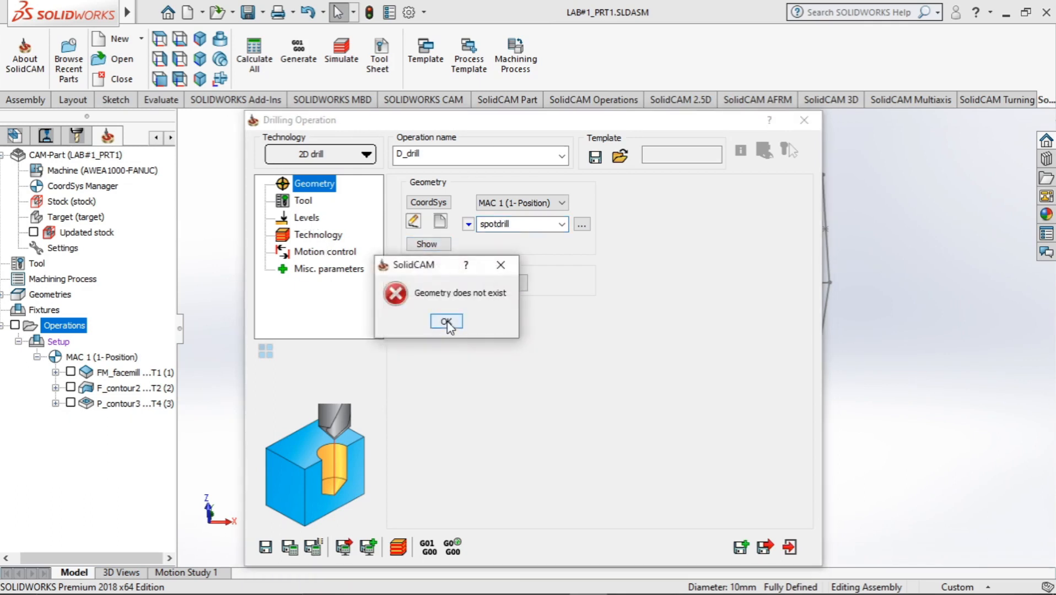
{"action": "left_click", "coordinate": [446, 321]}
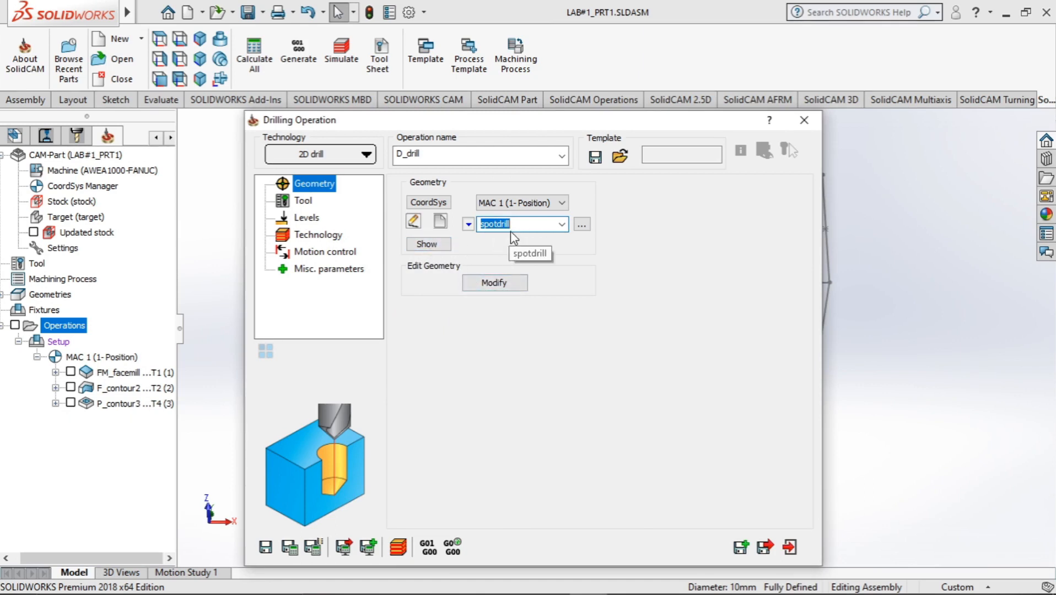
{"action": "left_click", "coordinate": [523, 225]}
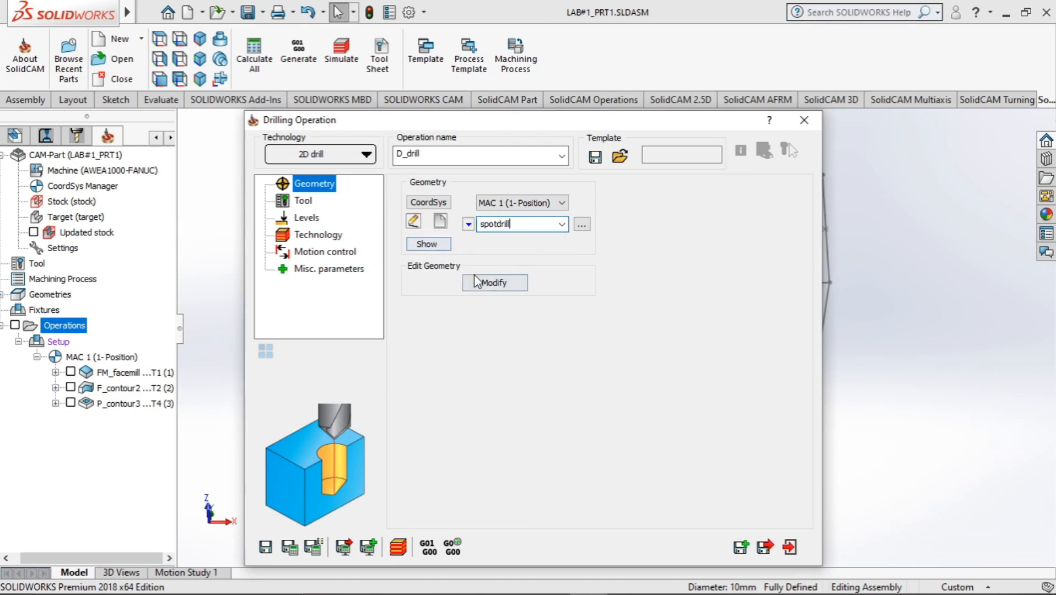
{"action": "left_click", "coordinate": [499, 283]}
{"action": "left_click", "coordinate": [448, 322]}
Restore the geometry name drill and review its hole positions in the drill geometry modification.
{"action": "left_click", "coordinate": [515, 224]}
{"action": "key", "text": "BackSpace"}
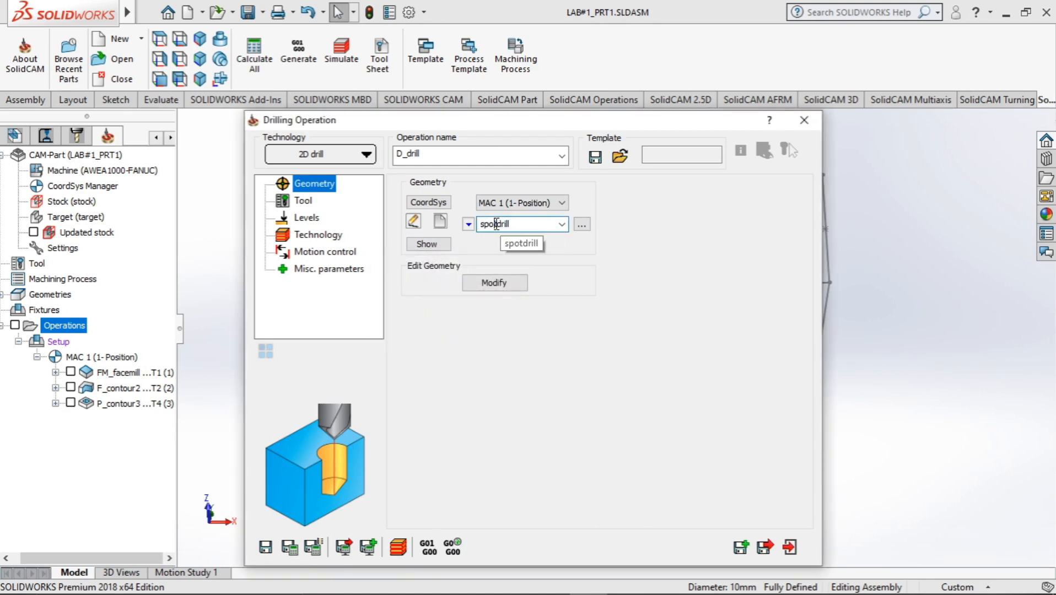
{"action": "key", "text": "BackSpace"}
{"action": "key", "text": "BackSpace"}
{"action": "key", "text": "BackSpace"}
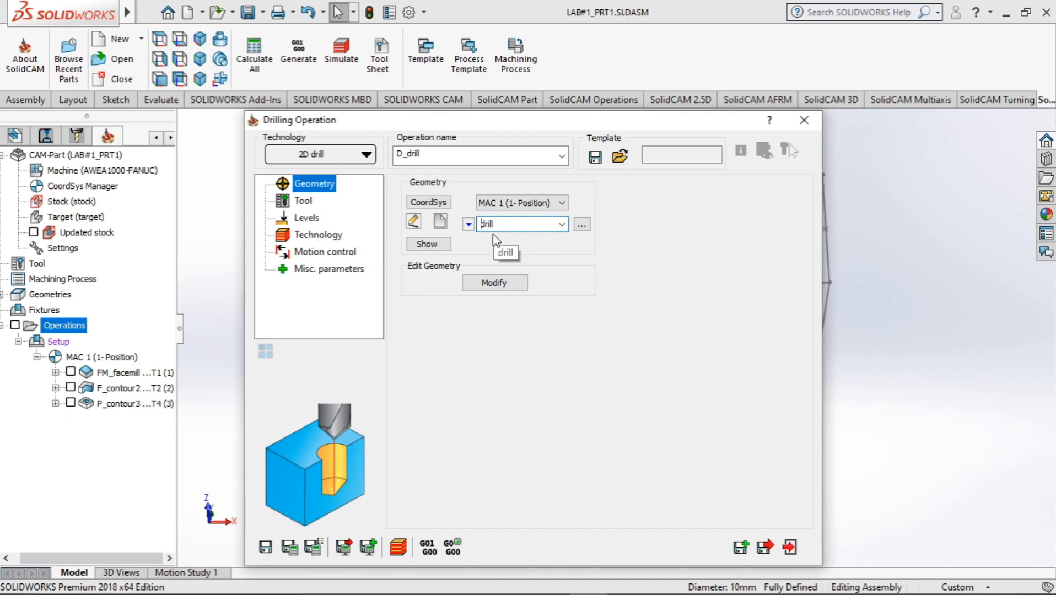
{"action": "left_click", "coordinate": [495, 283]}
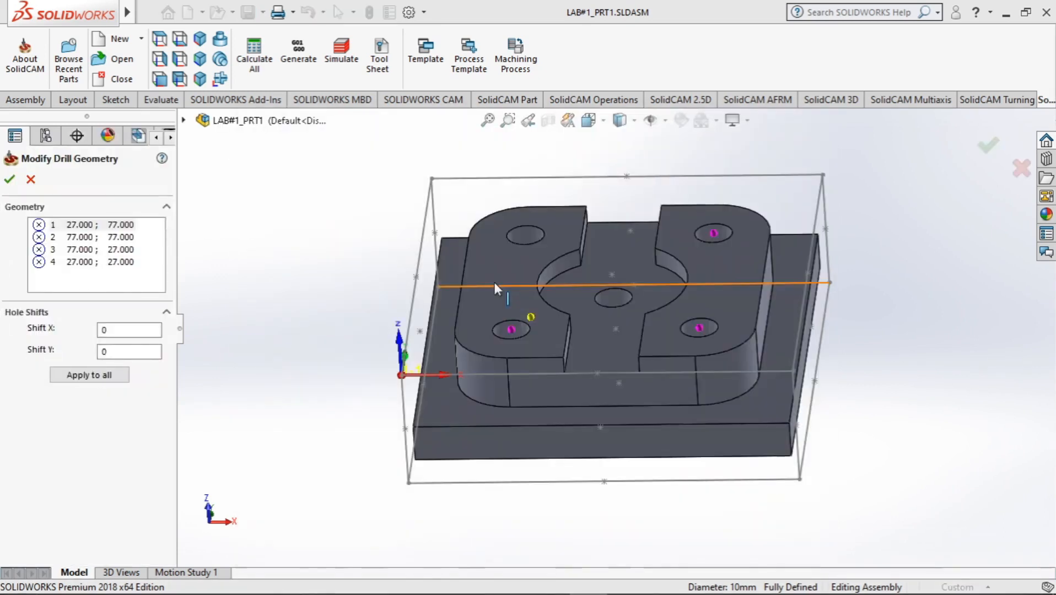
{"action": "left_click", "coordinate": [9, 181]}
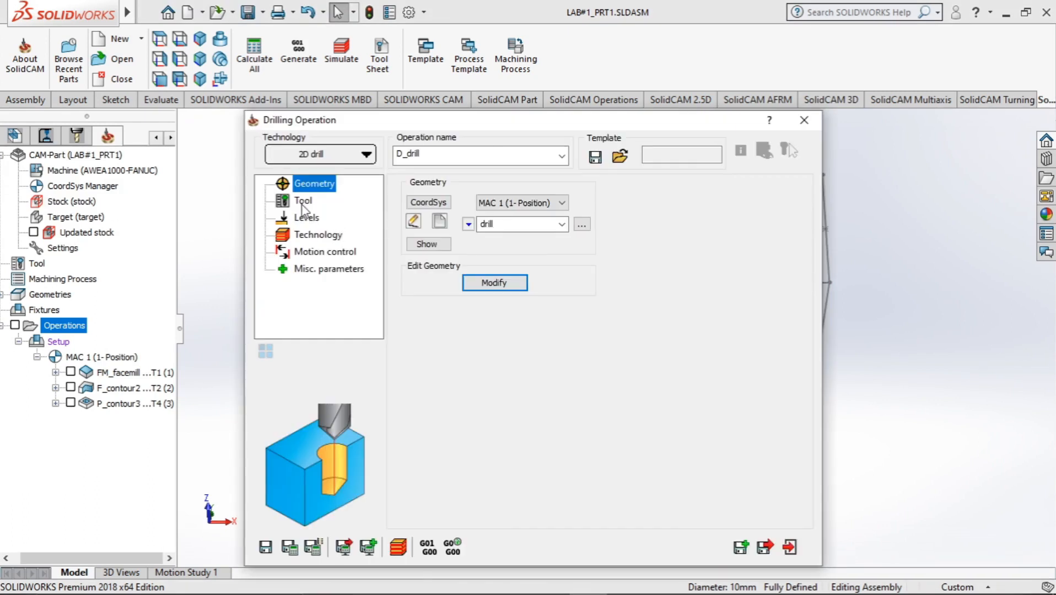
Open the operation's tool selection, check the available drills and hole diameter in the clamp plate PDF in Acrobat, and return to SOLIDWORKS.
{"action": "left_click", "coordinate": [303, 201]}
{"action": "left_click", "coordinate": [500, 454]}
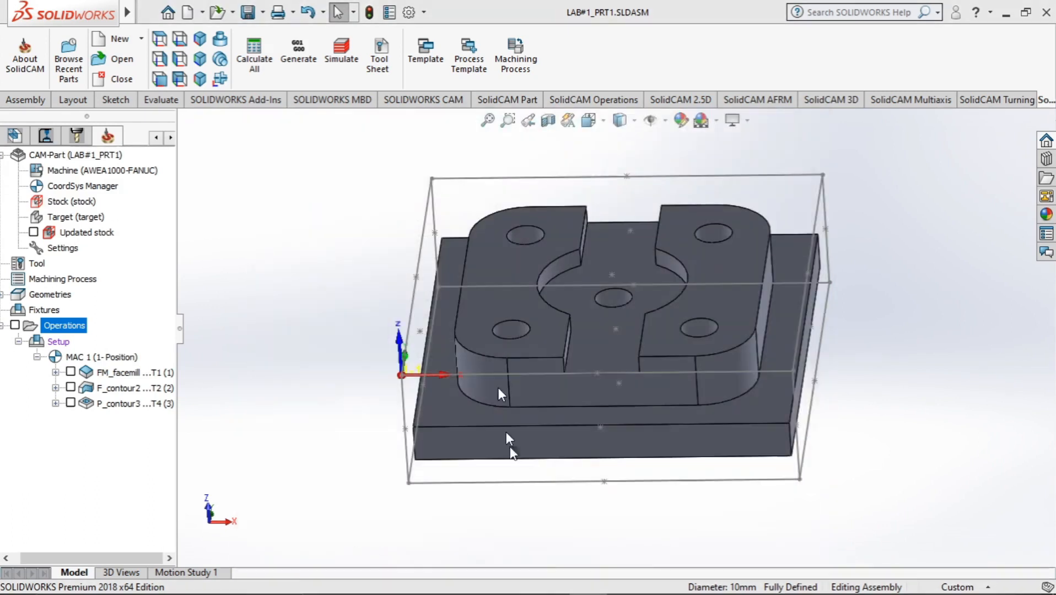
{"action": "key", "text": "alt+Tab"}
{"action": "key", "text": "alt+Tab"}
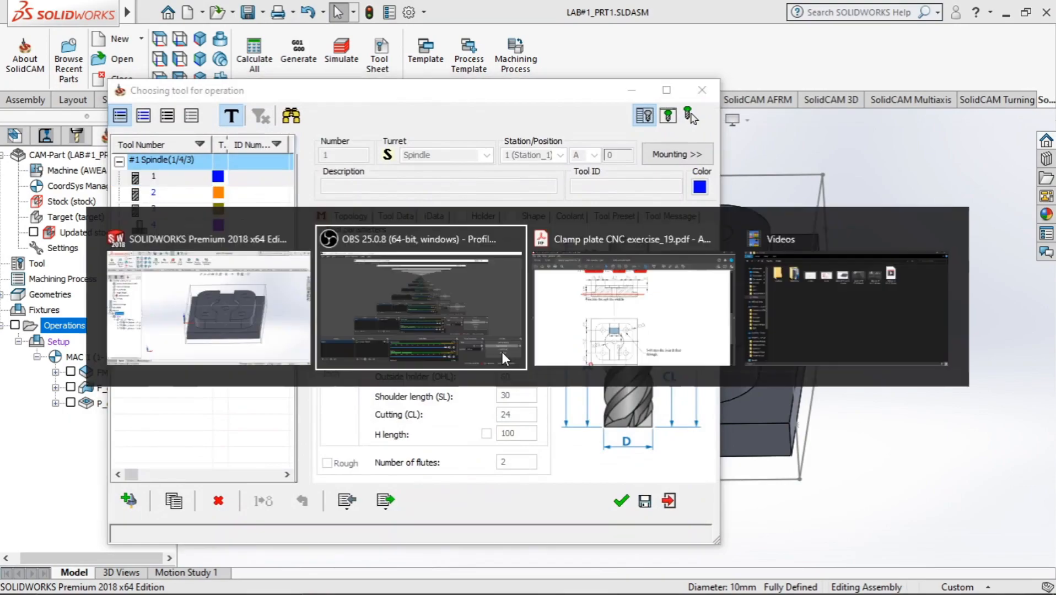
{"action": "scroll", "coordinate": [480, 335], "scroll_direction": "up", "scroll_amount": 5}
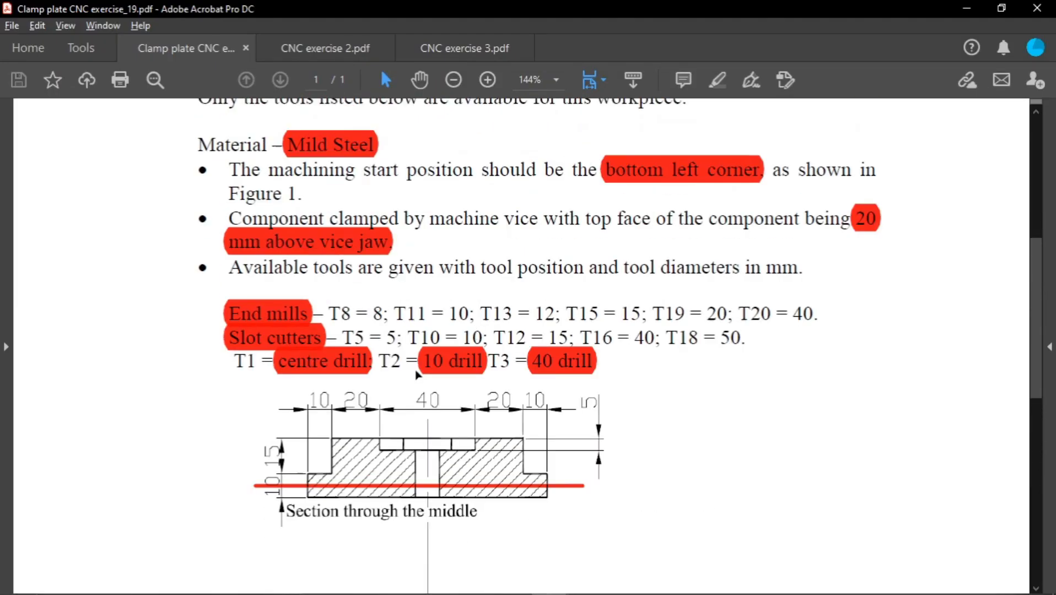
{"action": "scroll", "coordinate": [418, 374], "scroll_direction": "down", "scroll_amount": 1}
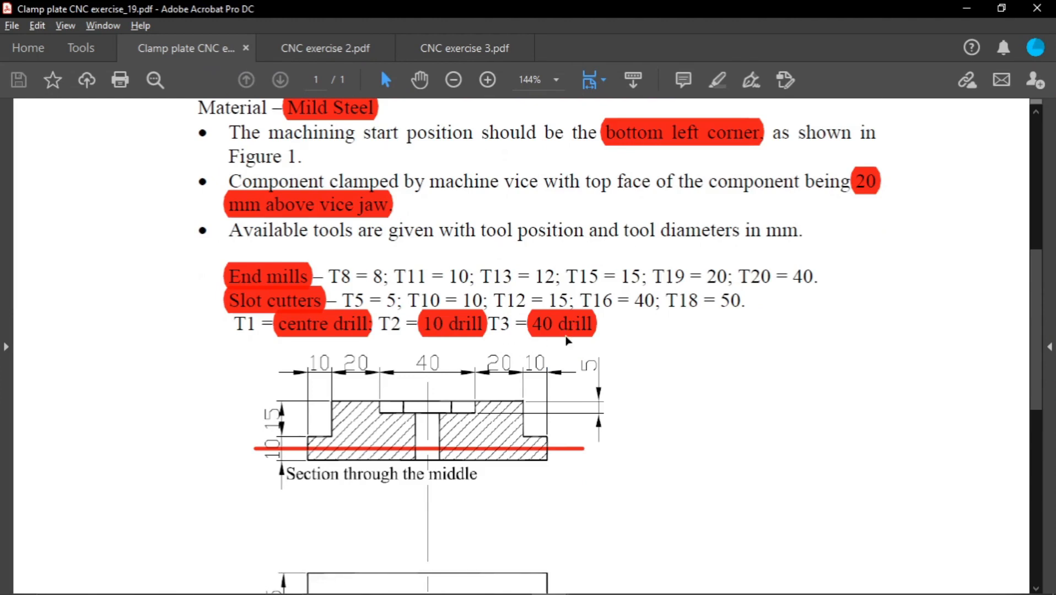
{"action": "scroll", "coordinate": [568, 341], "scroll_direction": "down", "scroll_amount": 9}
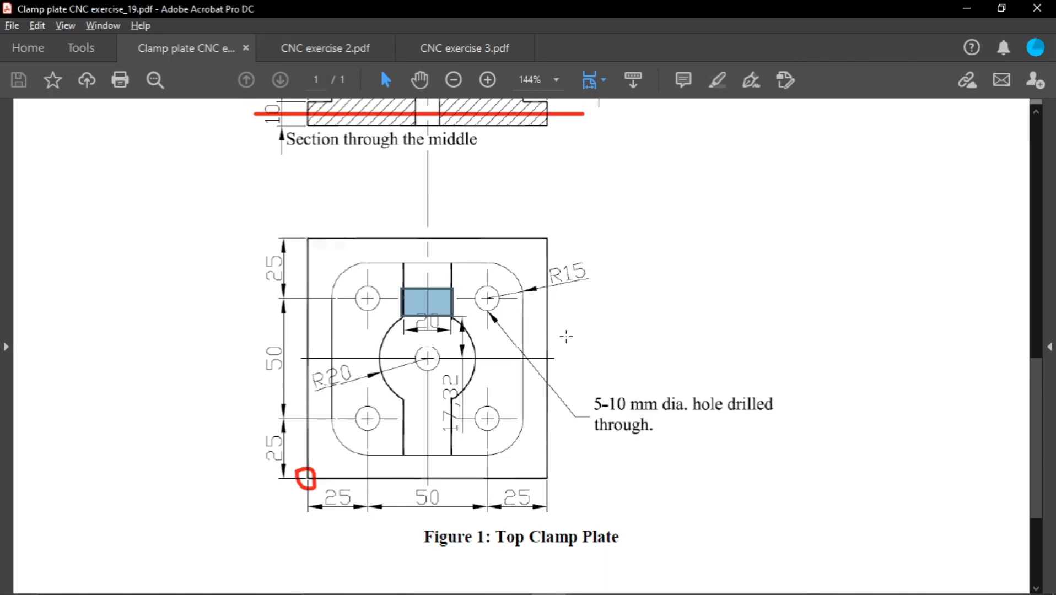
{"action": "scroll", "coordinate": [566, 336], "scroll_direction": "up", "scroll_amount": 4}
{"action": "scroll", "coordinate": [566, 337], "scroll_direction": "up", "scroll_amount": 3}
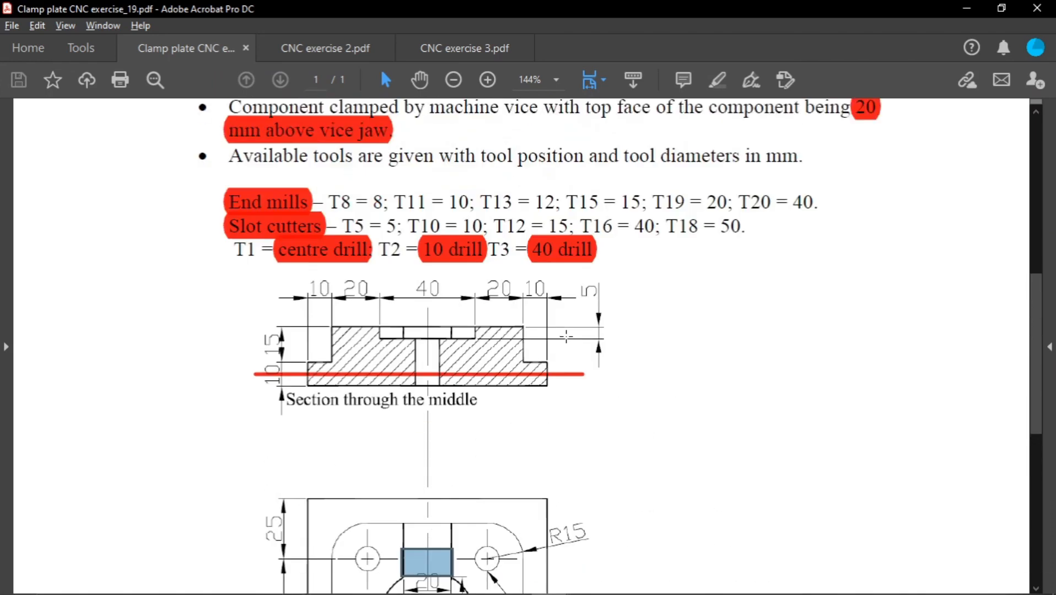
{"action": "scroll", "coordinate": [566, 336], "scroll_direction": "up", "scroll_amount": 1}
{"action": "key", "text": "alt+Tab"}
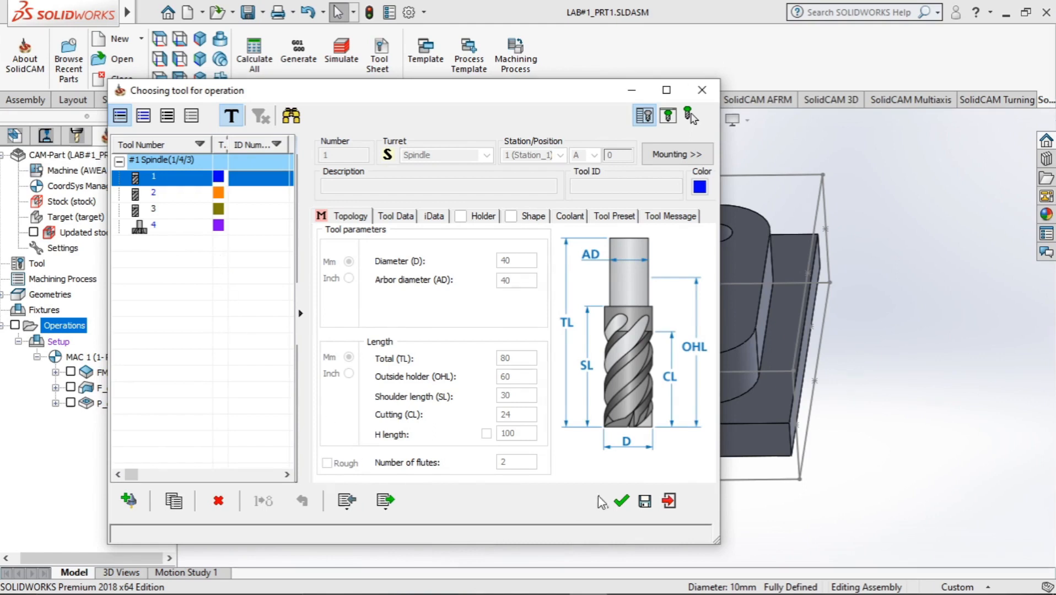
Add a Drill tool with 10 mm diameter and 10 mm arbor diameter, and assign it to the drilling operation.
{"action": "left_click", "coordinate": [132, 501]}
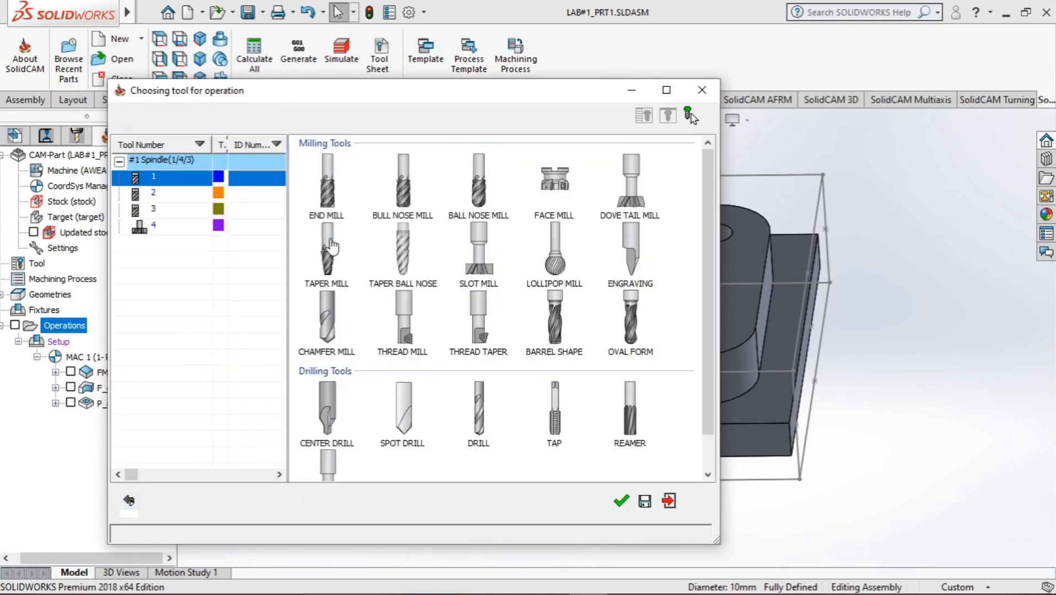
{"action": "left_click", "coordinate": [477, 427]}
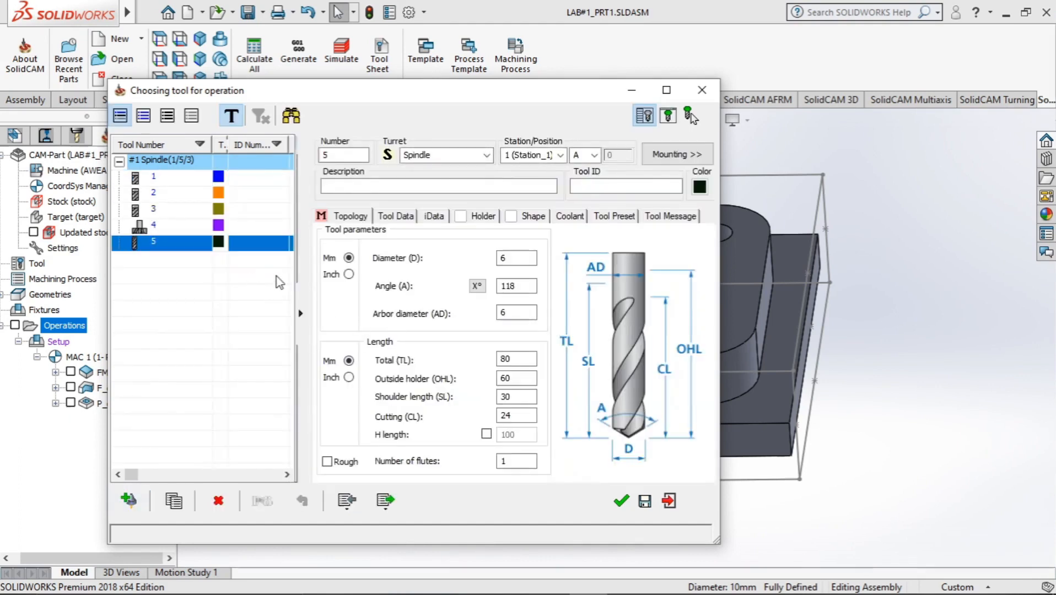
{"action": "left_click_drag", "start_coordinate": [517, 258], "coordinate": [499, 261]}
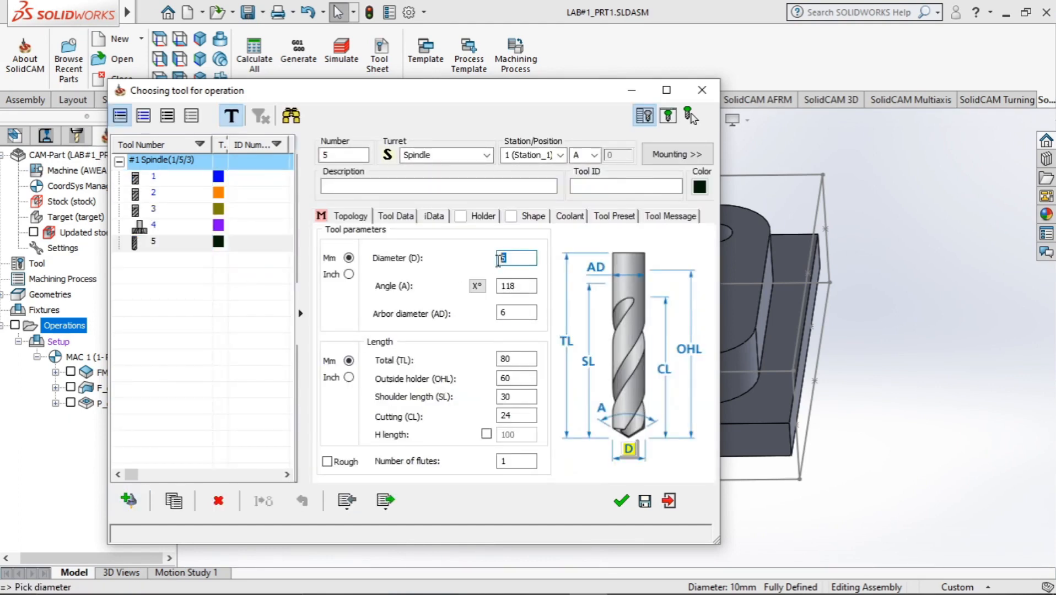
{"action": "type", "text": "10"}
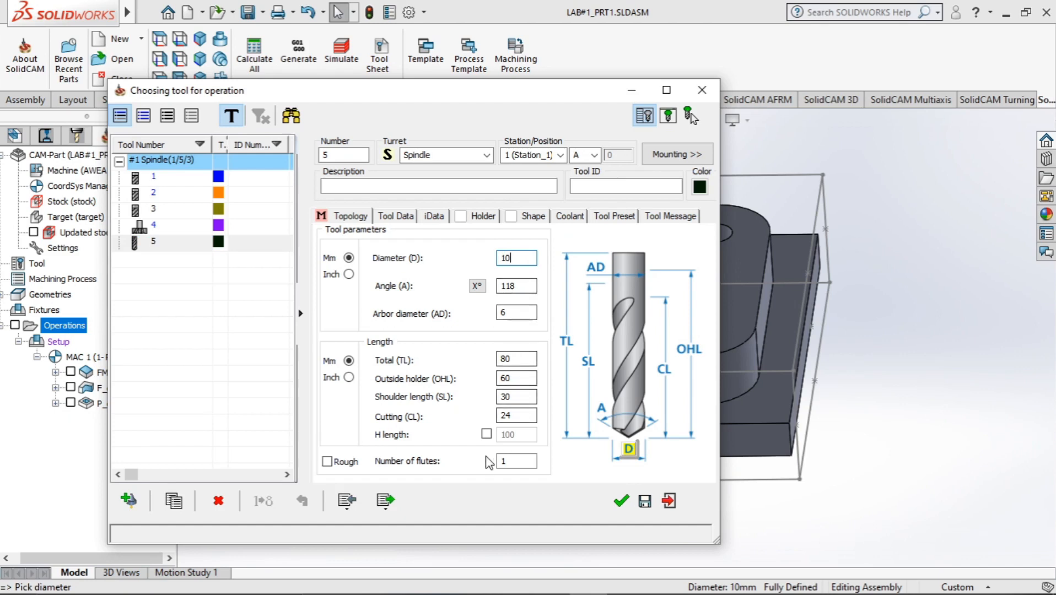
{"action": "left_click", "coordinate": [522, 310]}
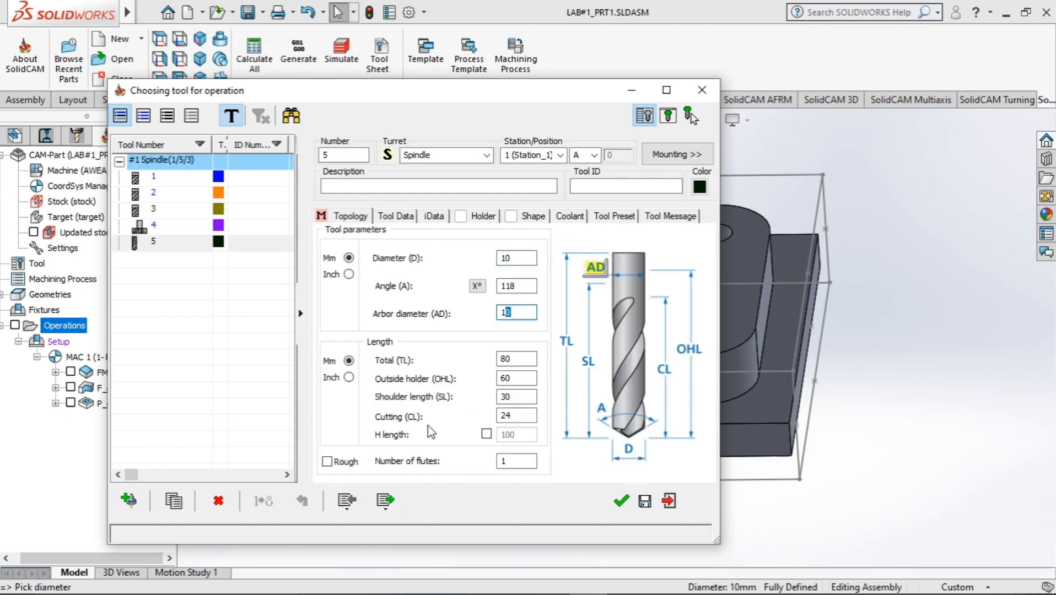
{"action": "left_click", "coordinate": [622, 501]}
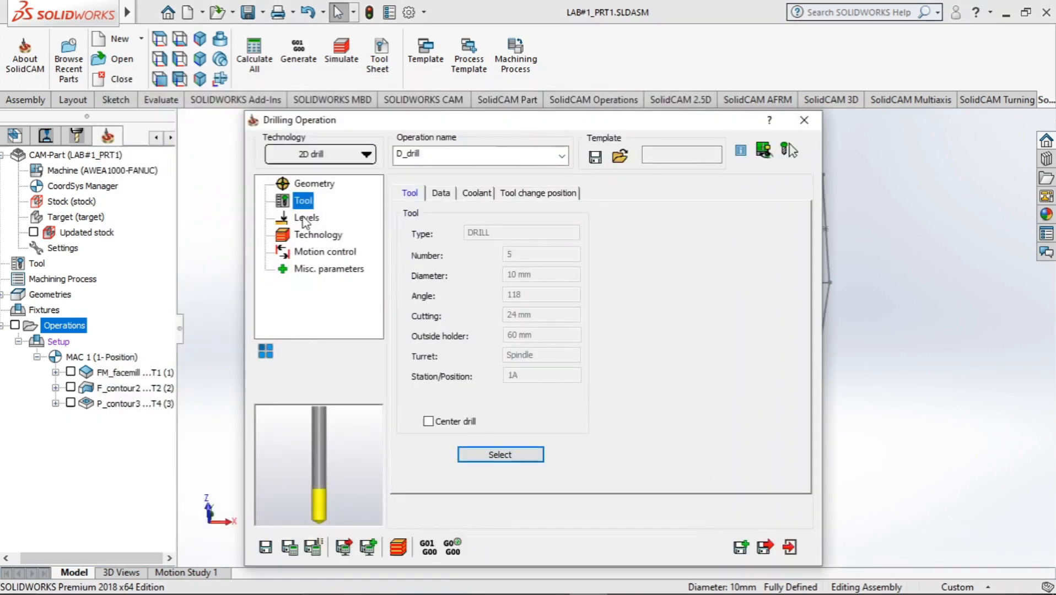
Enable the Center drill option for the 10 mm drill and set the drilling operation's depth type to Diameter value 10.
{"action": "left_click", "coordinate": [428, 422]}
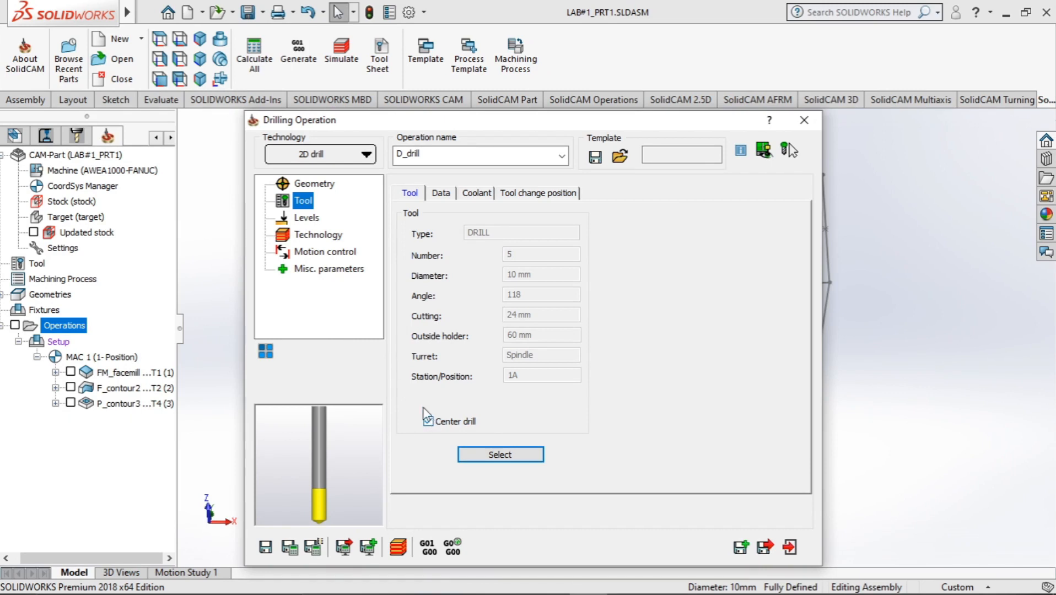
{"action": "left_click", "coordinate": [303, 219]}
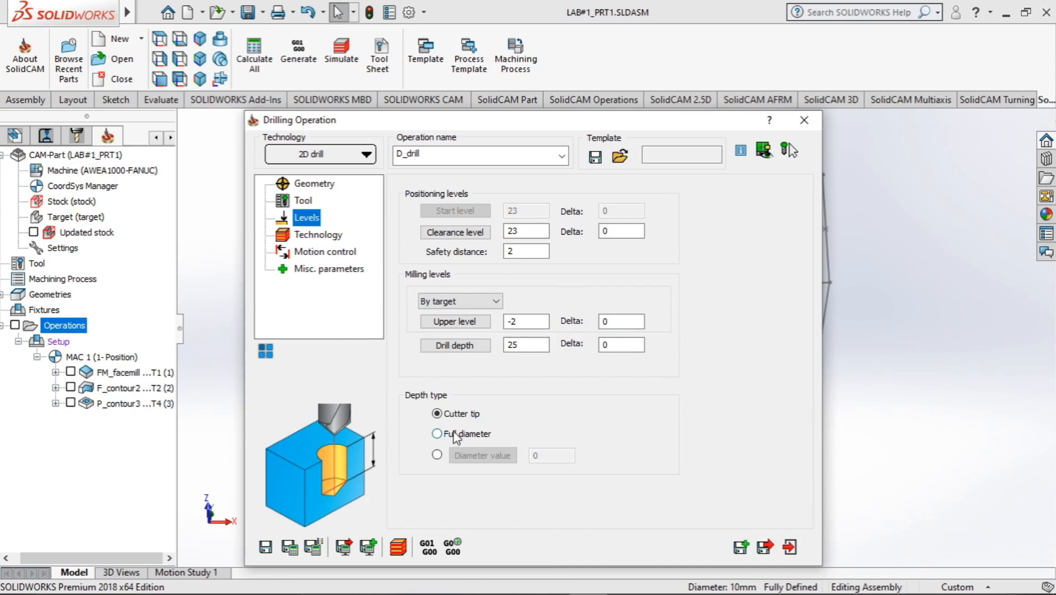
{"action": "left_click", "coordinate": [437, 456]}
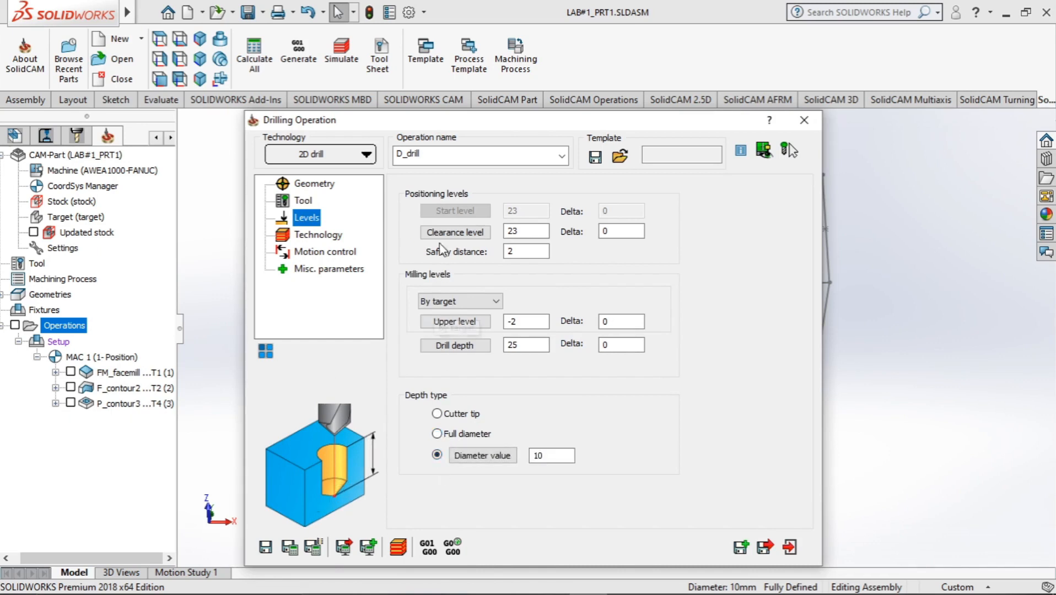
Make the milling levels user defined and pick the top face of the raised boss as the upper level.
{"action": "left_click", "coordinate": [460, 301]}
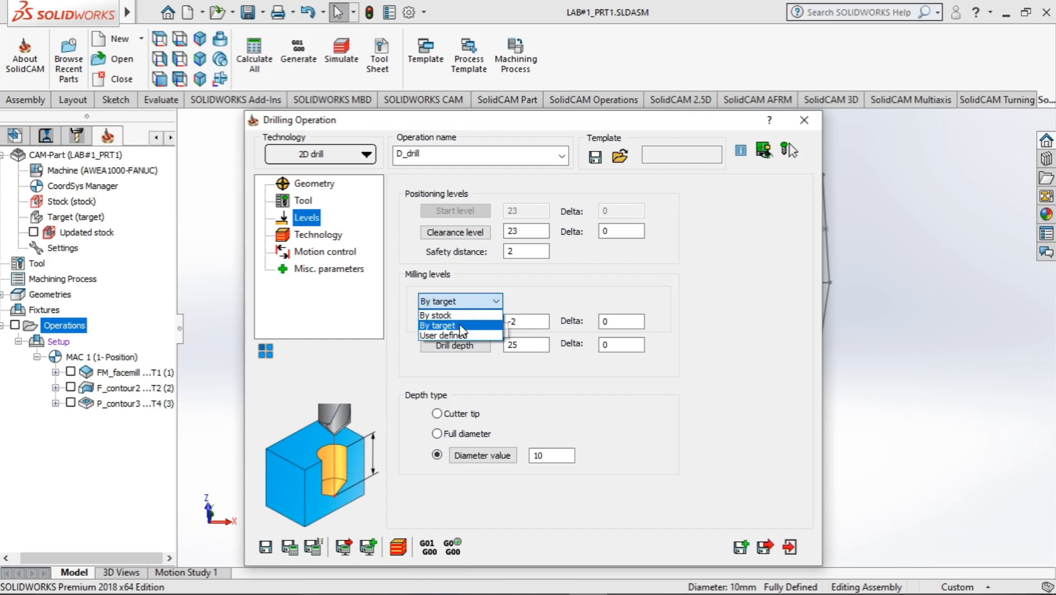
{"action": "left_click", "coordinate": [460, 336]}
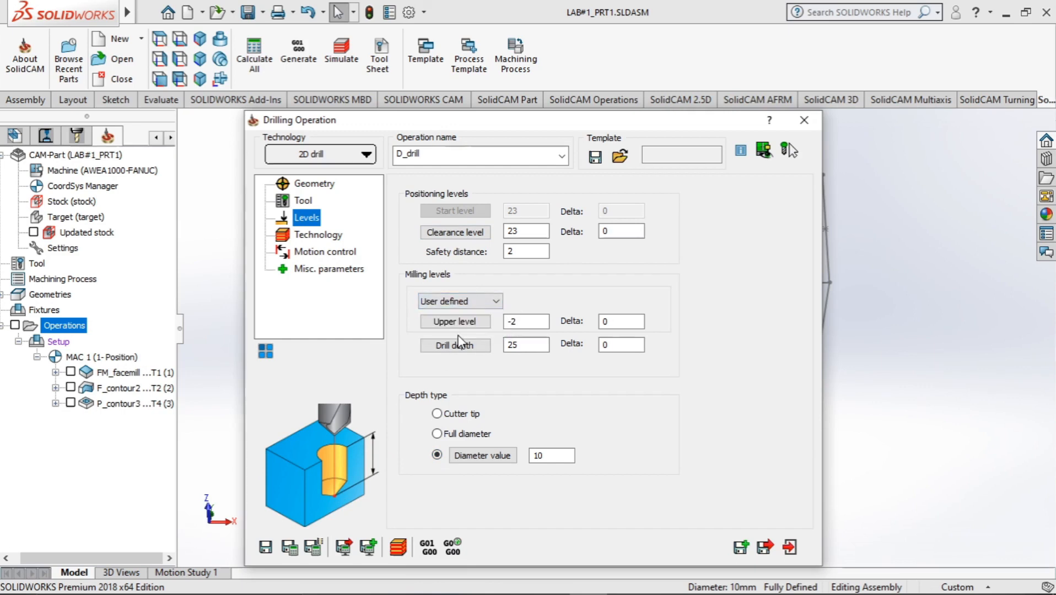
{"action": "left_click", "coordinate": [455, 323]}
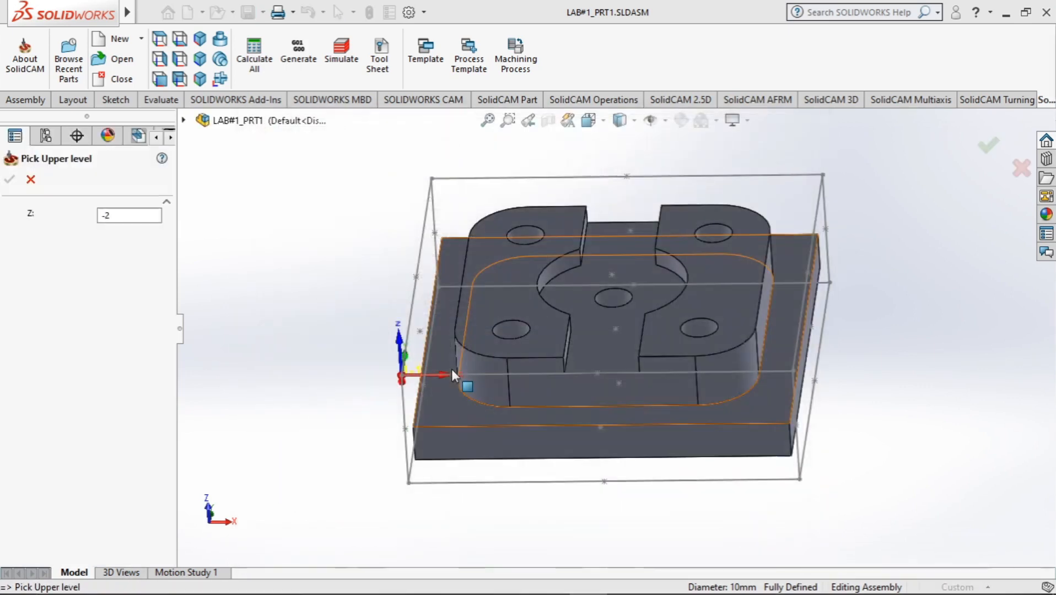
{"action": "middle_click_drag", "start_coordinate": [862, 455], "coordinate": [849, 427]}
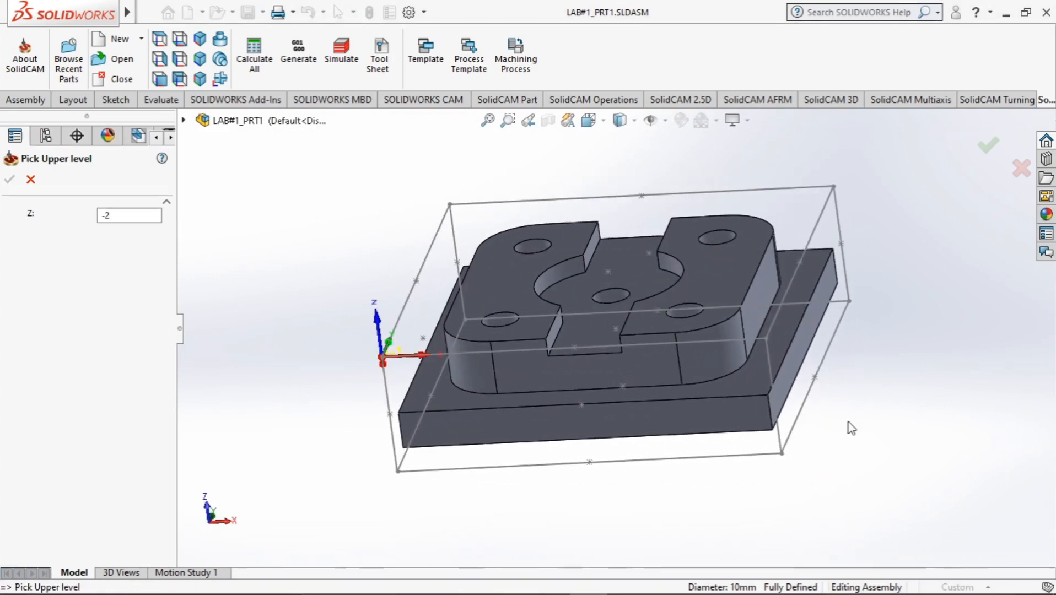
{"action": "left_click", "coordinate": [505, 286]}
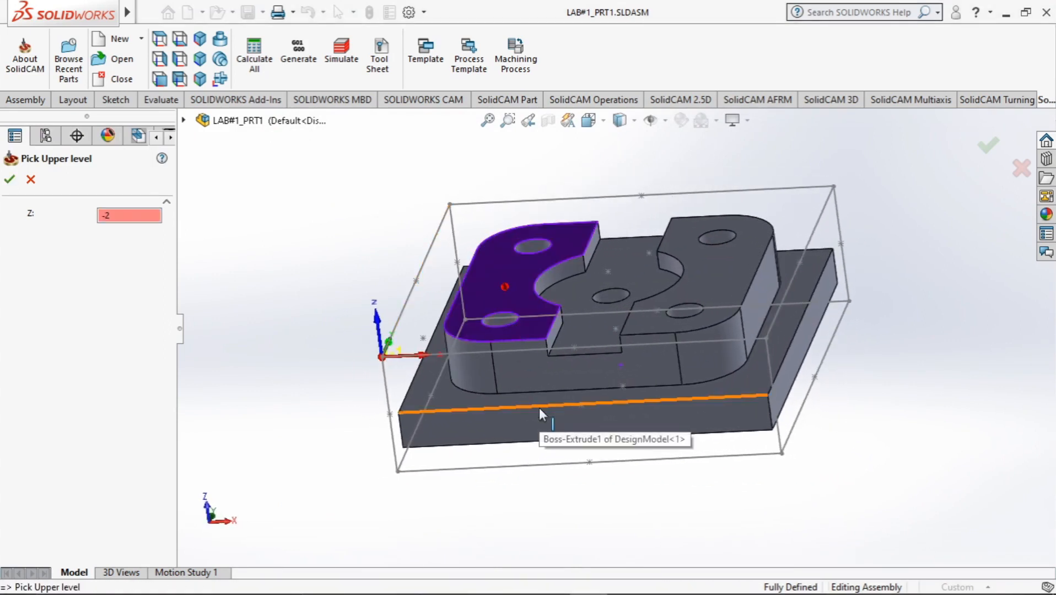
{"action": "mouse_move", "coordinate": [858, 475]}
{"action": "middle_mouse_down"}
{"action": "mouse_move", "coordinate": [879, 454]}
{"action": "mouse_move", "coordinate": [875, 478]}
{"action": "mouse_move", "coordinate": [858, 482]}
{"action": "middle_mouse_up"}
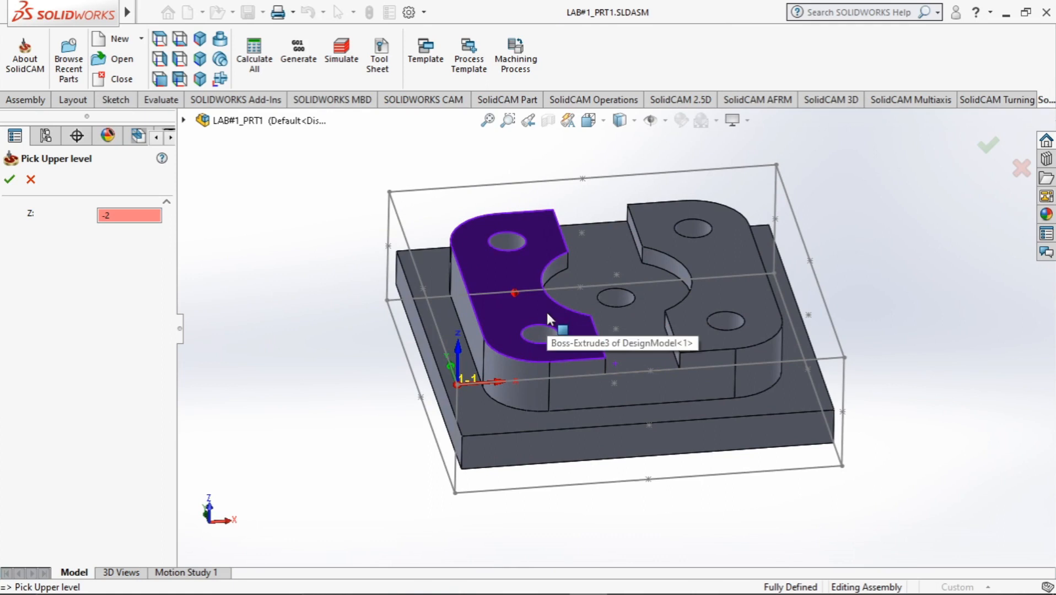
{"action": "left_click", "coordinate": [10, 184]}
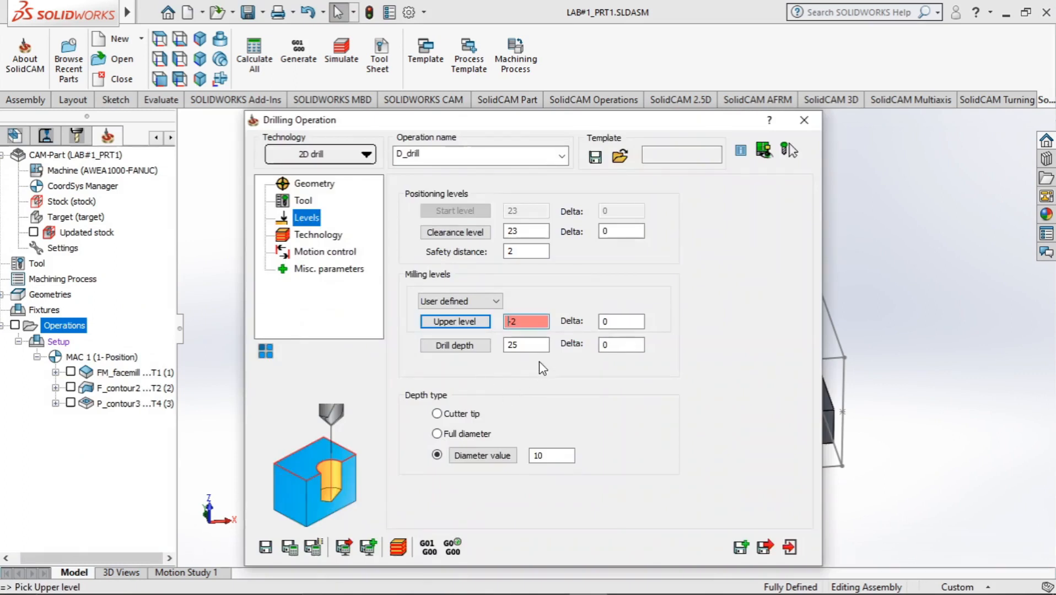
Pick the same top face of the boss as the drill depth level and set the depth type to Full diameter.
{"action": "left_click", "coordinate": [469, 348]}
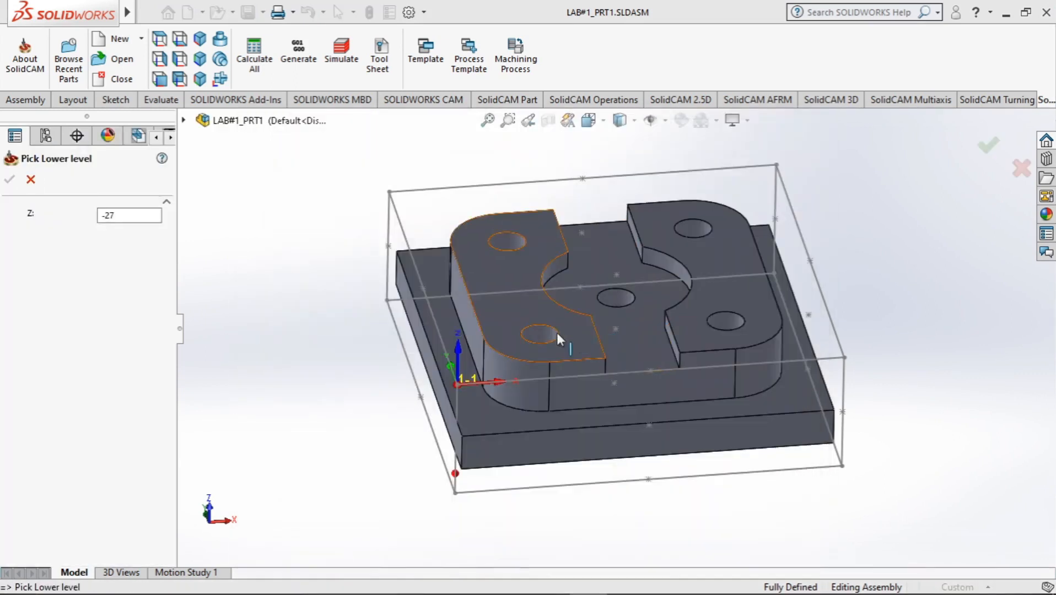
{"action": "left_click", "coordinate": [510, 320]}
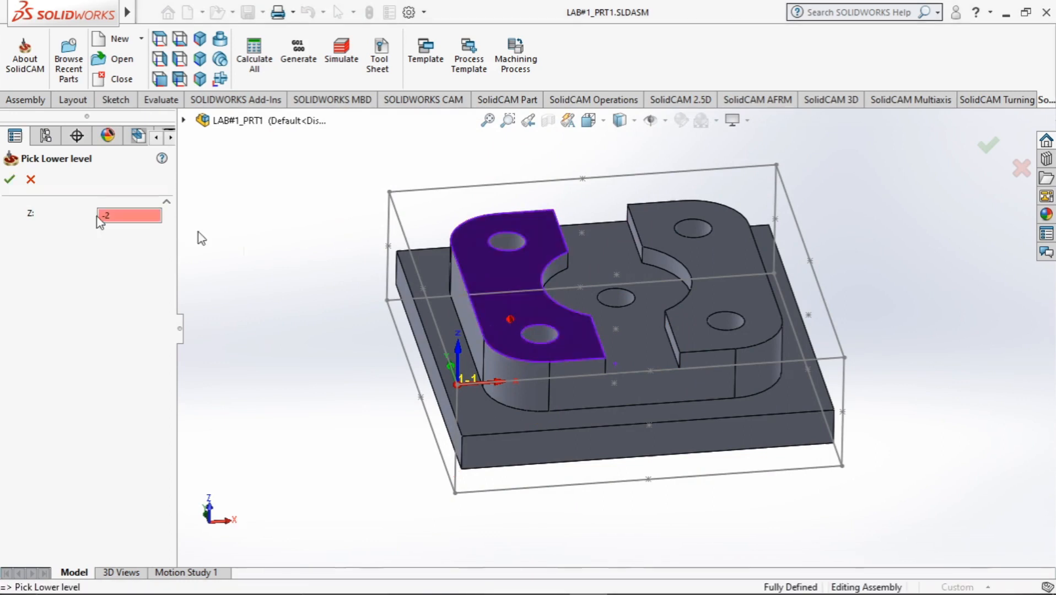
{"action": "left_click", "coordinate": [10, 180]}
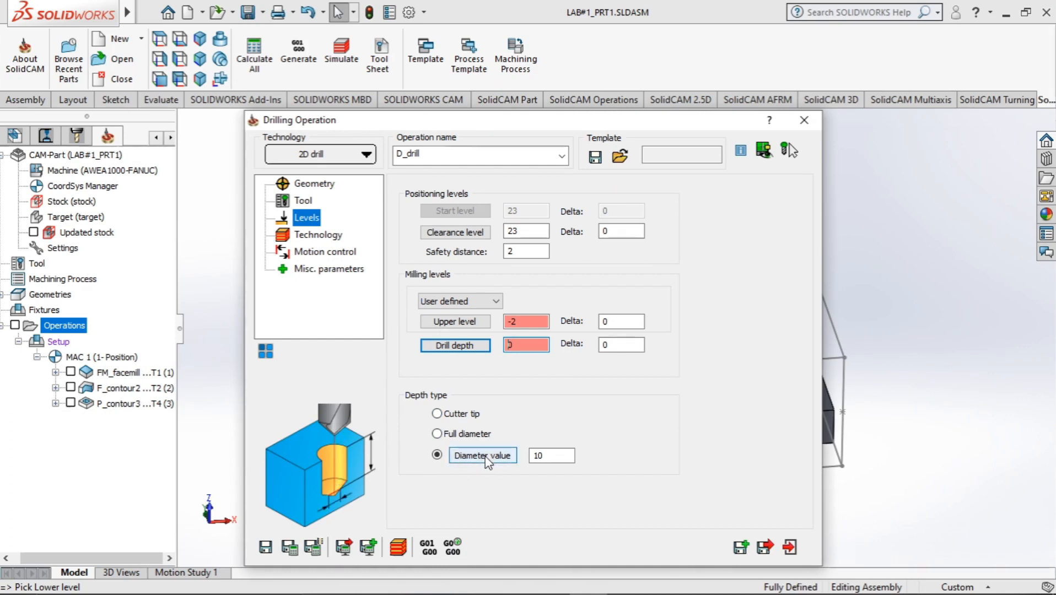
{"action": "left_click", "coordinate": [439, 414]}
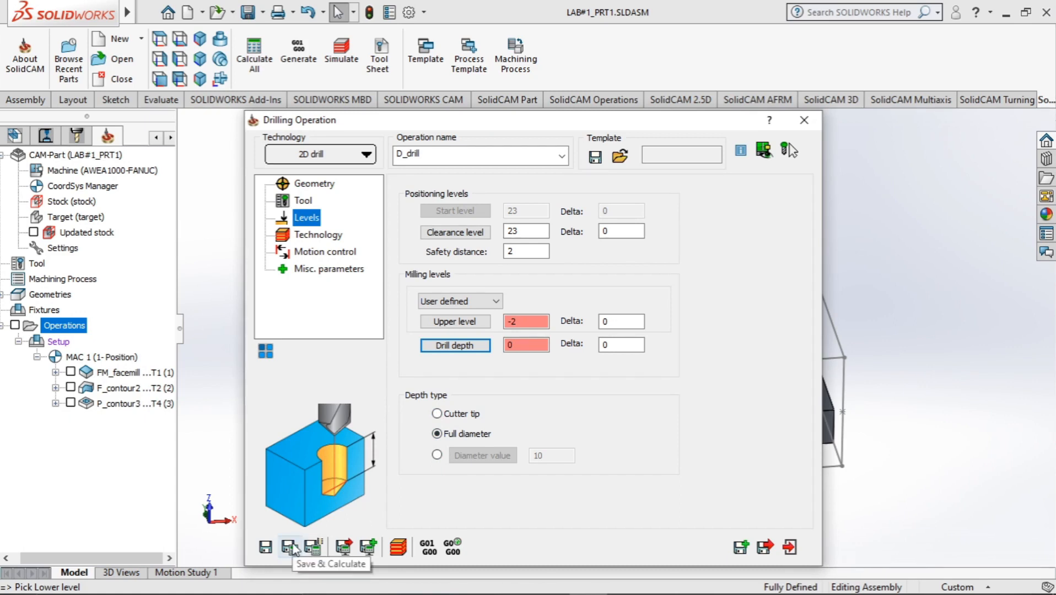
Choose Drilling as the drill cycle type, check the remaining operation parameters, and save and calculate the drilling operation.
{"action": "left_click", "coordinate": [318, 237]}
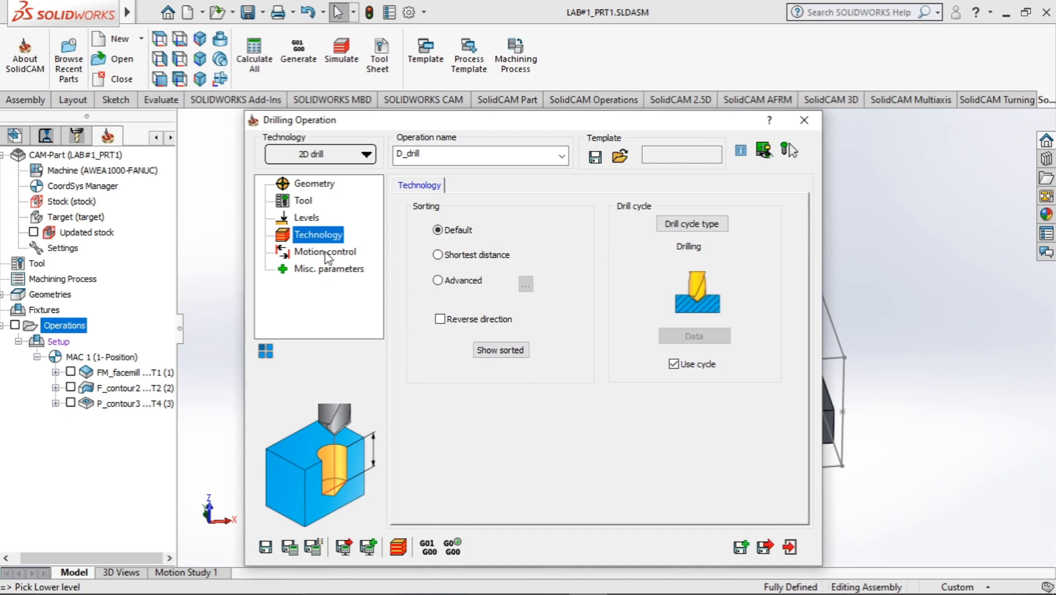
{"action": "left_click", "coordinate": [696, 226]}
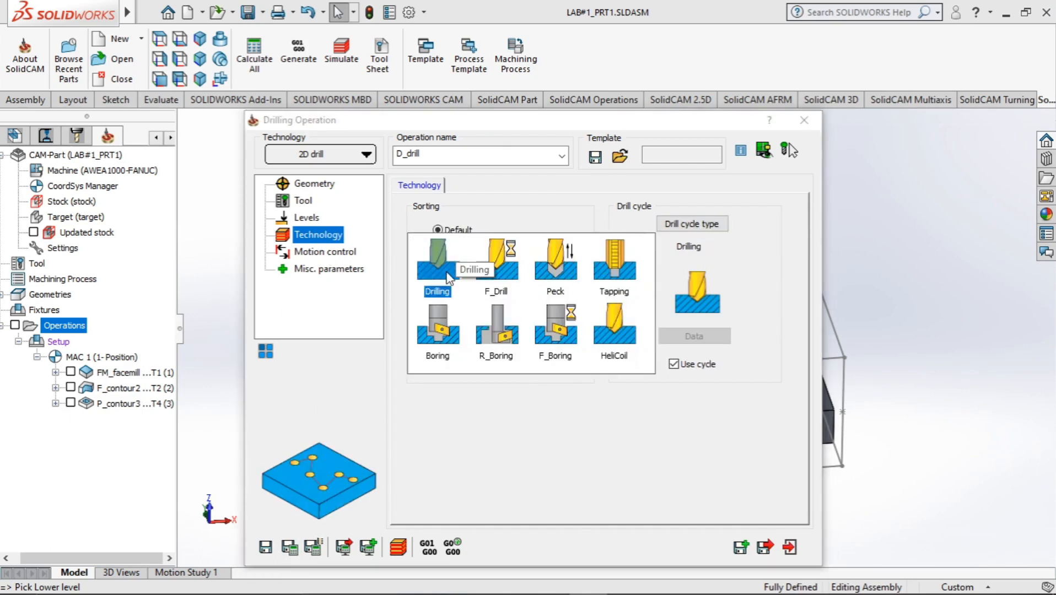
{"action": "left_click", "coordinate": [448, 276]}
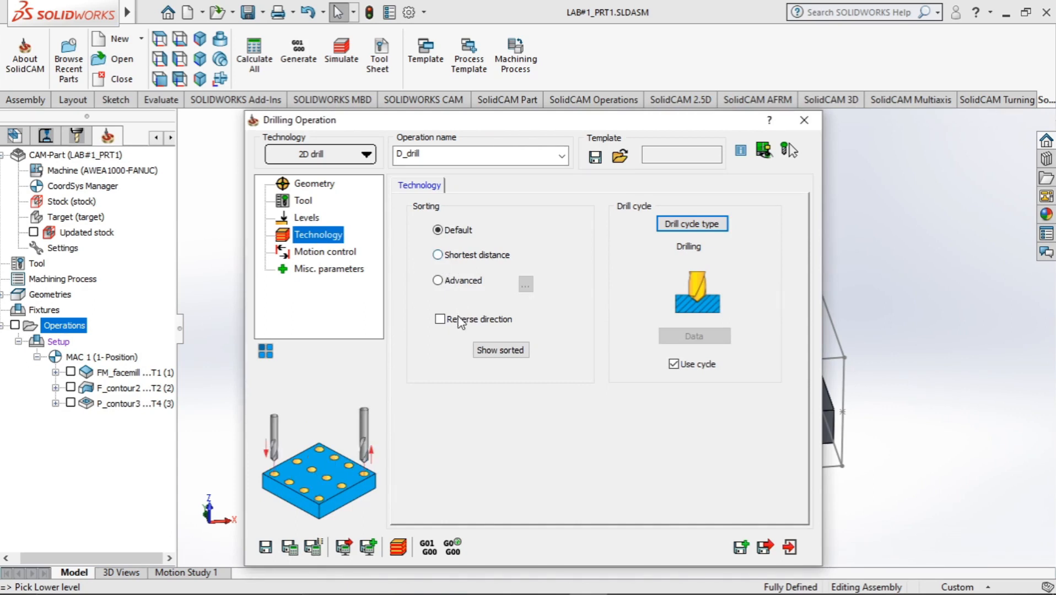
{"action": "left_click", "coordinate": [296, 252]}
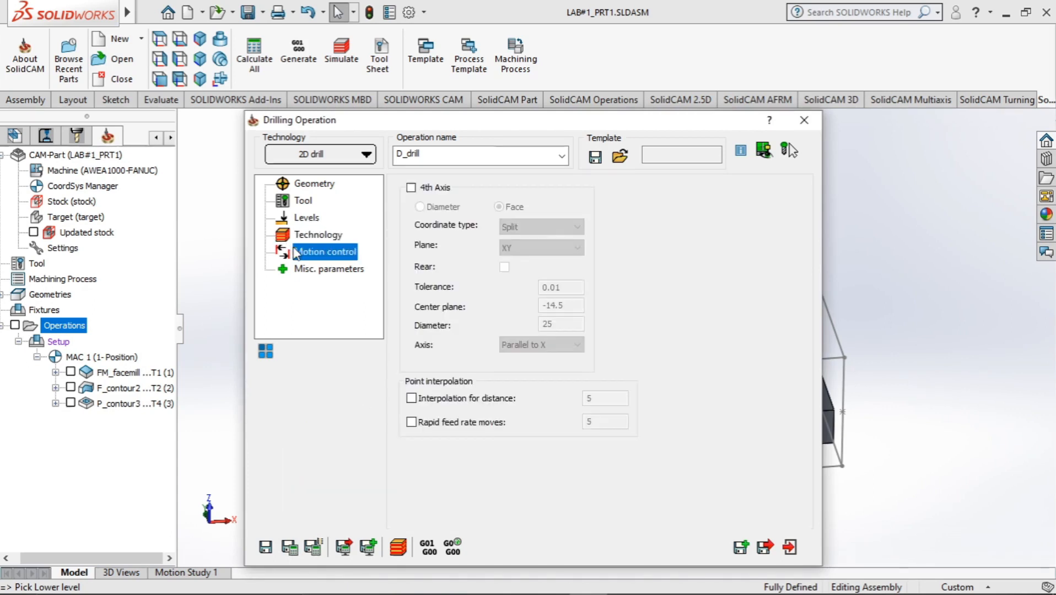
{"action": "left_click", "coordinate": [304, 270]}
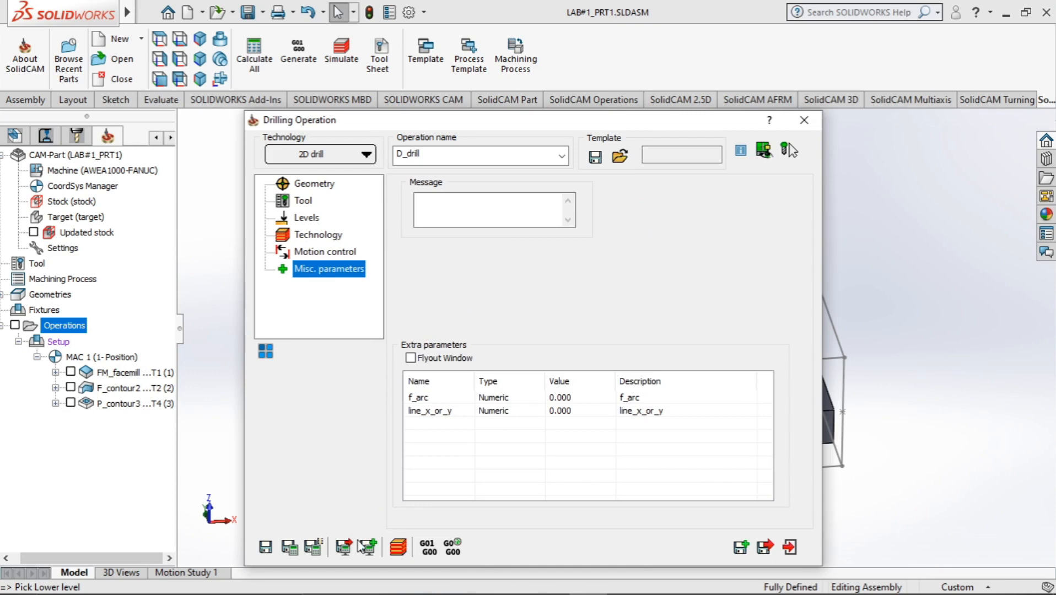
{"action": "left_click", "coordinate": [289, 549]}
Simulate the drilling operation in Host CAD, inspect its rest material from several angles, and close the simulation and the operation.
{"action": "left_click", "coordinate": [398, 548]}
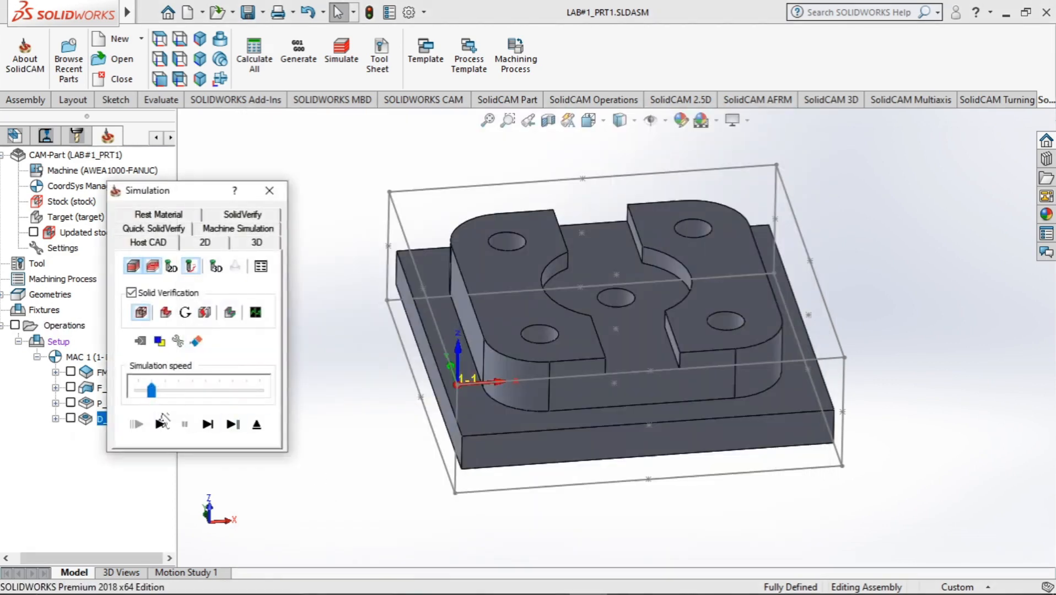
{"action": "left_click", "coordinate": [160, 424]}
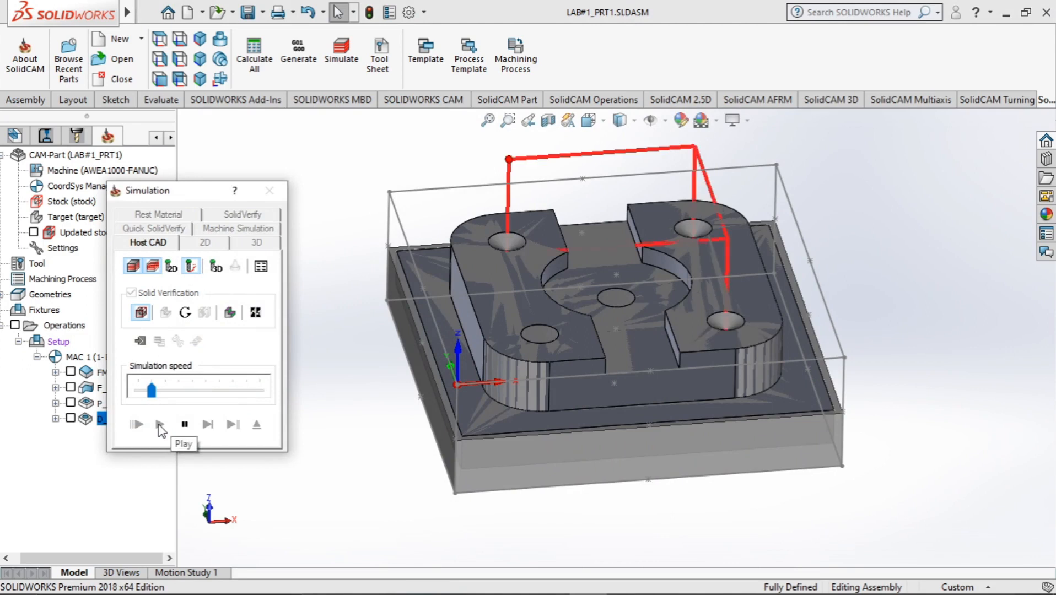
{"action": "middle_click_drag", "start_coordinate": [419, 520], "coordinate": [568, 532]}
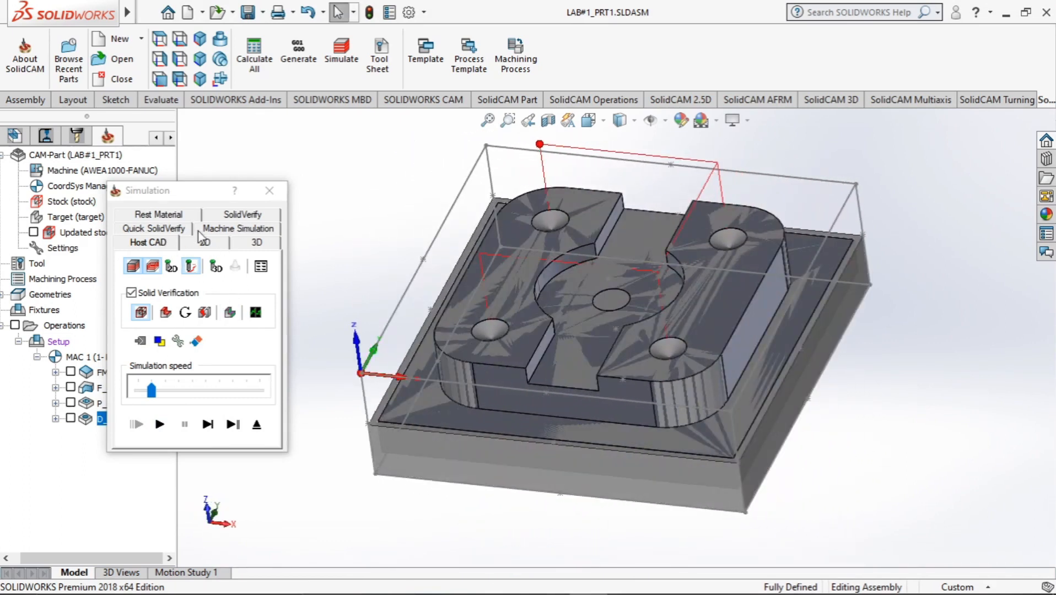
{"action": "left_click", "coordinate": [241, 215]}
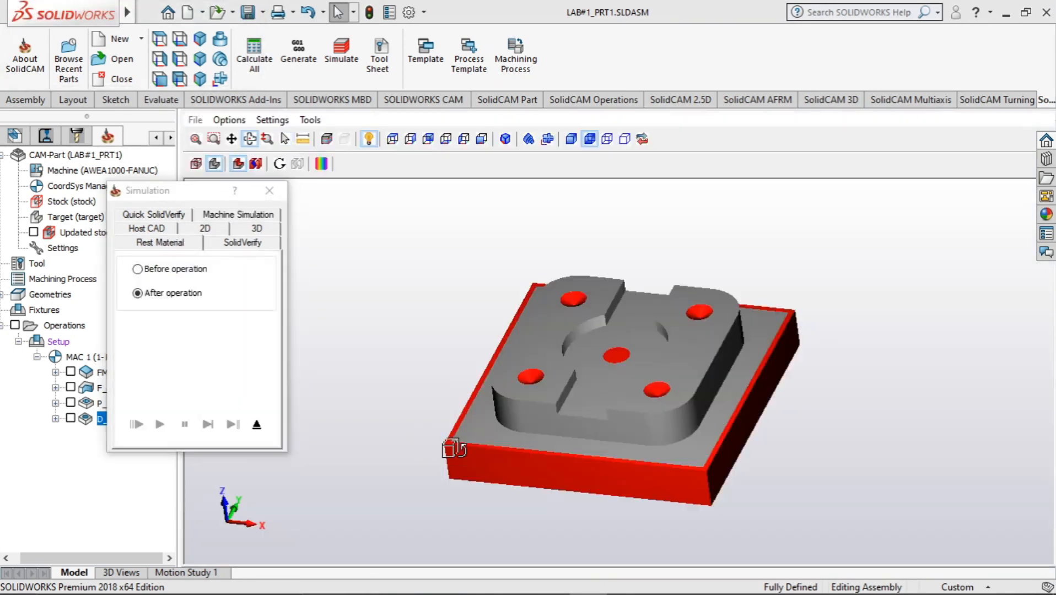
{"action": "middle_click_drag", "start_coordinate": [452, 449], "coordinate": [602, 281]}
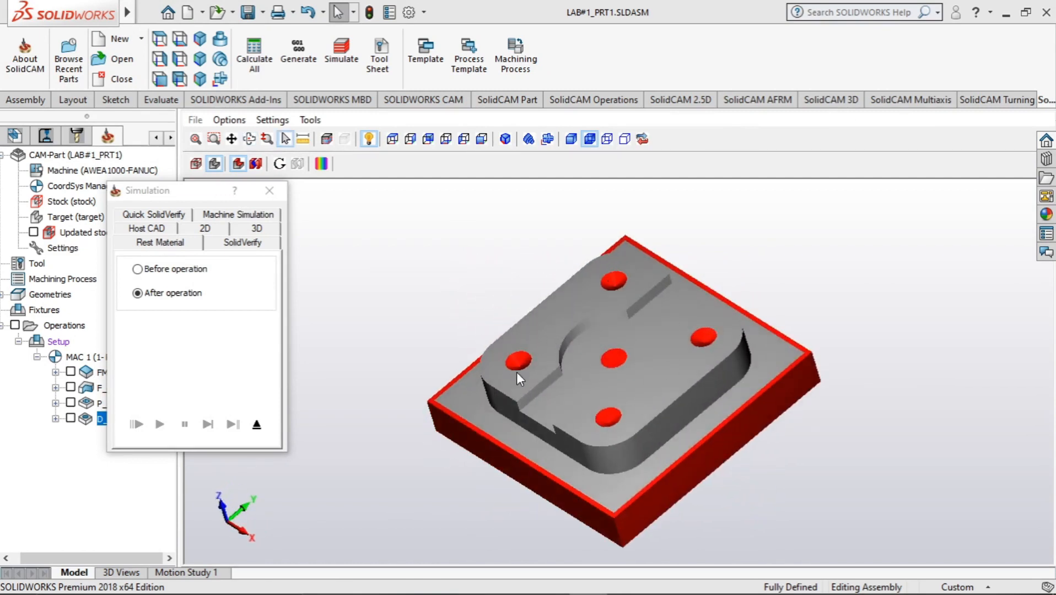
{"action": "left_click", "coordinate": [269, 190]}
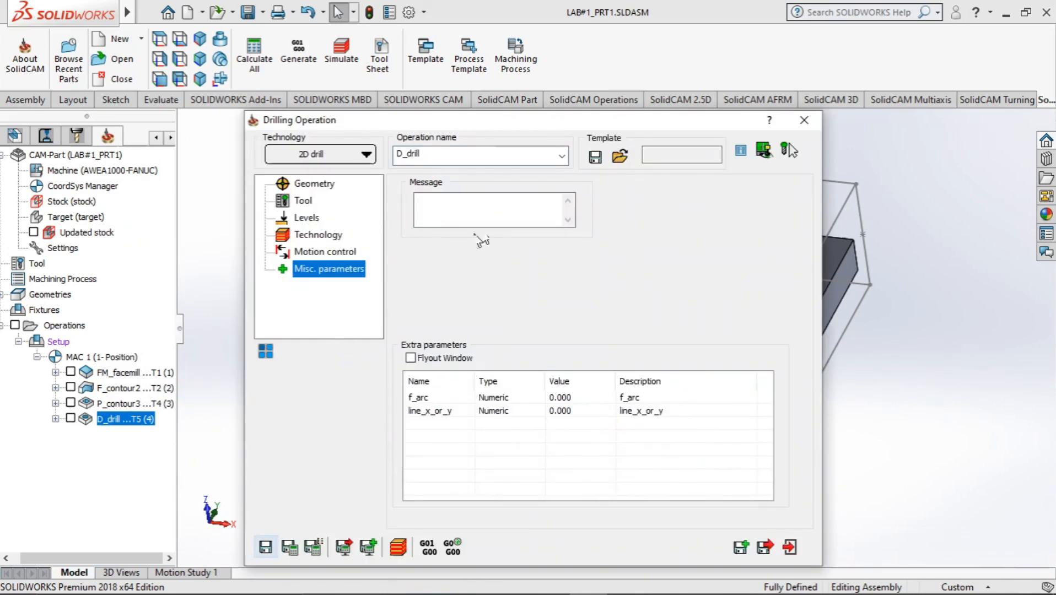
{"action": "left_click", "coordinate": [804, 121]}
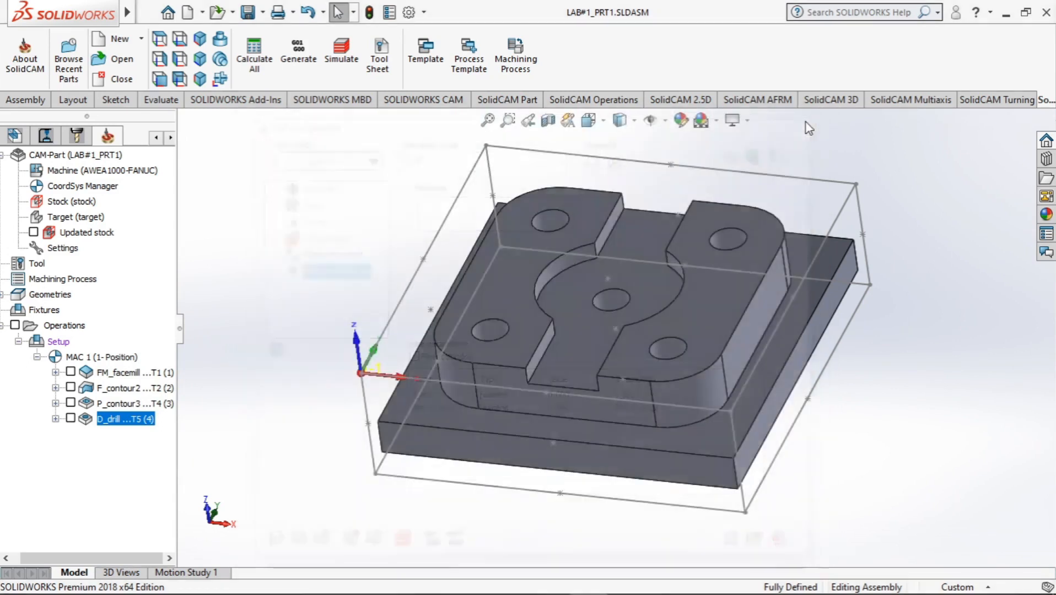
Show the tool path of the D_drill operation on the model.
{"action": "left_click", "coordinate": [55, 419]}
{"action": "left_click", "coordinate": [56, 419]}
{"action": "right_click", "coordinate": [105, 420]}
{"action": "left_click", "coordinate": [71, 418]}
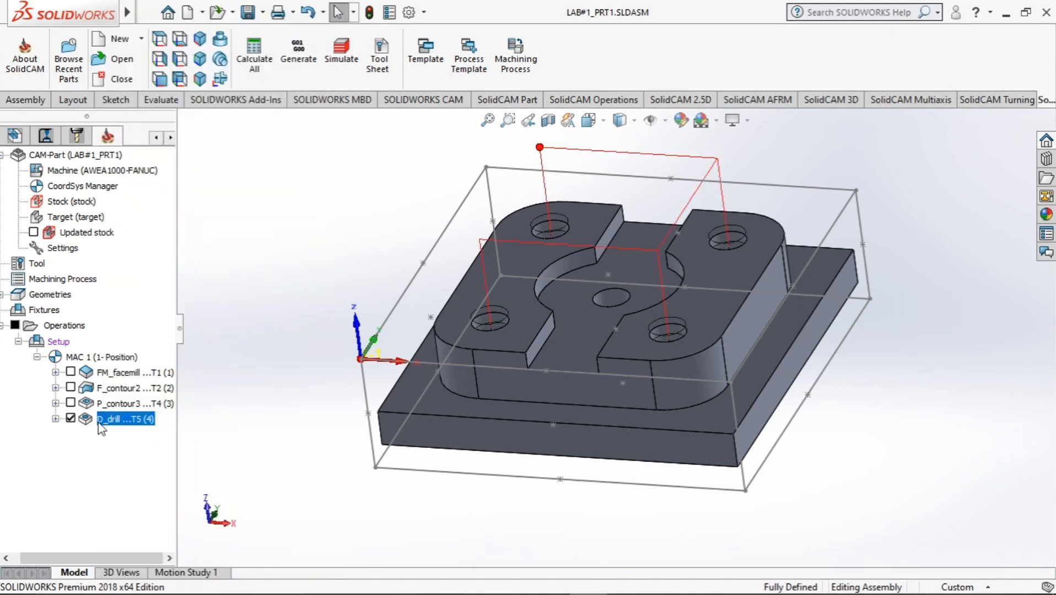
Duplicate the D_drill operation directly below the original in the operations list.
{"action": "right_click", "coordinate": [98, 425]}
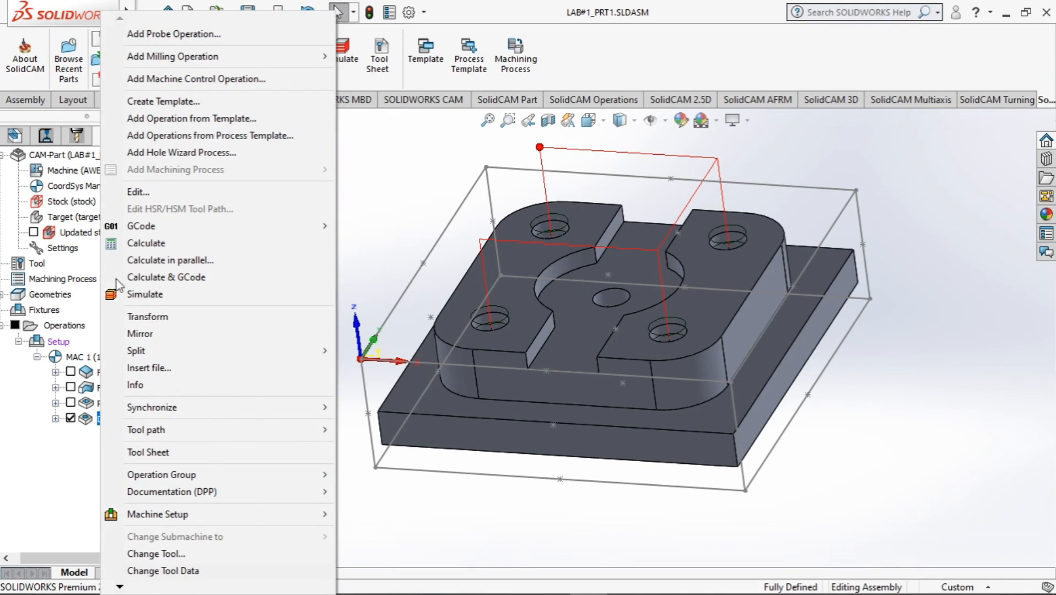
{"action": "left_click", "coordinate": [78, 462]}
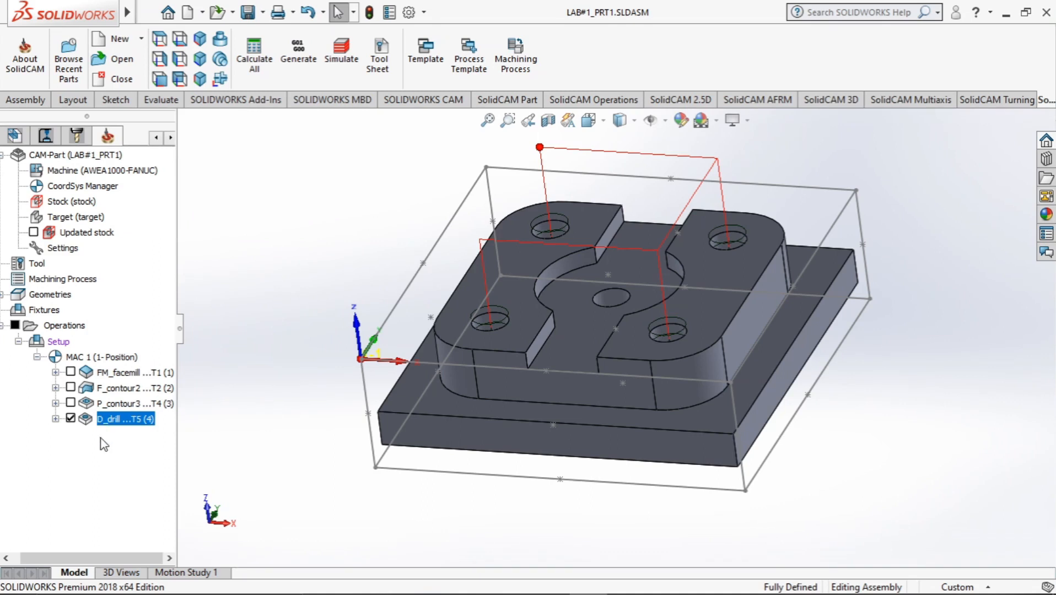
{"action": "key", "text": "ctrl+v"}
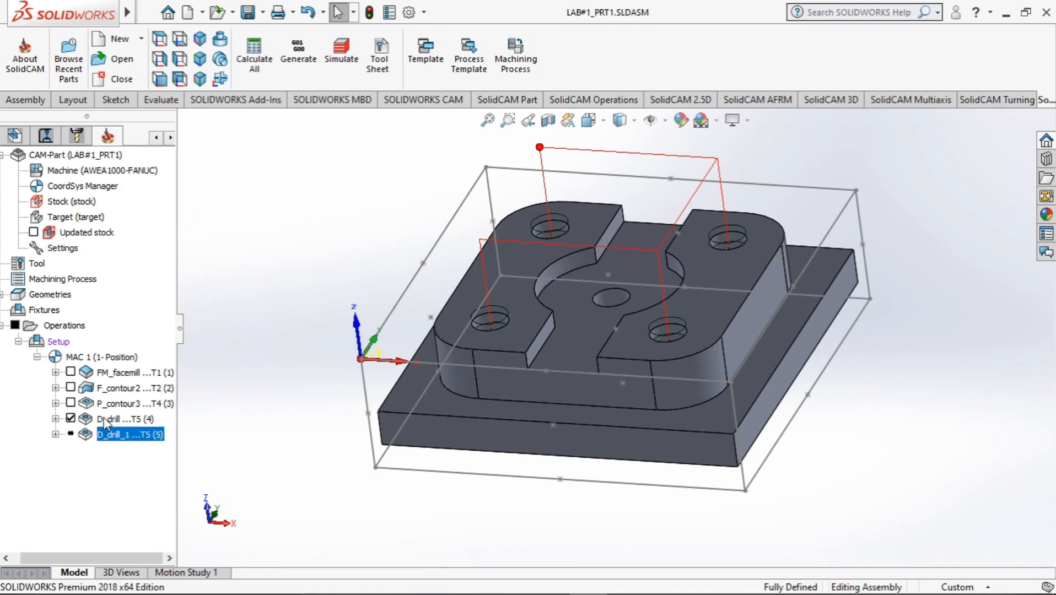
{"action": "right_click", "coordinate": [108, 424]}
{"action": "left_click", "coordinate": [74, 471]}
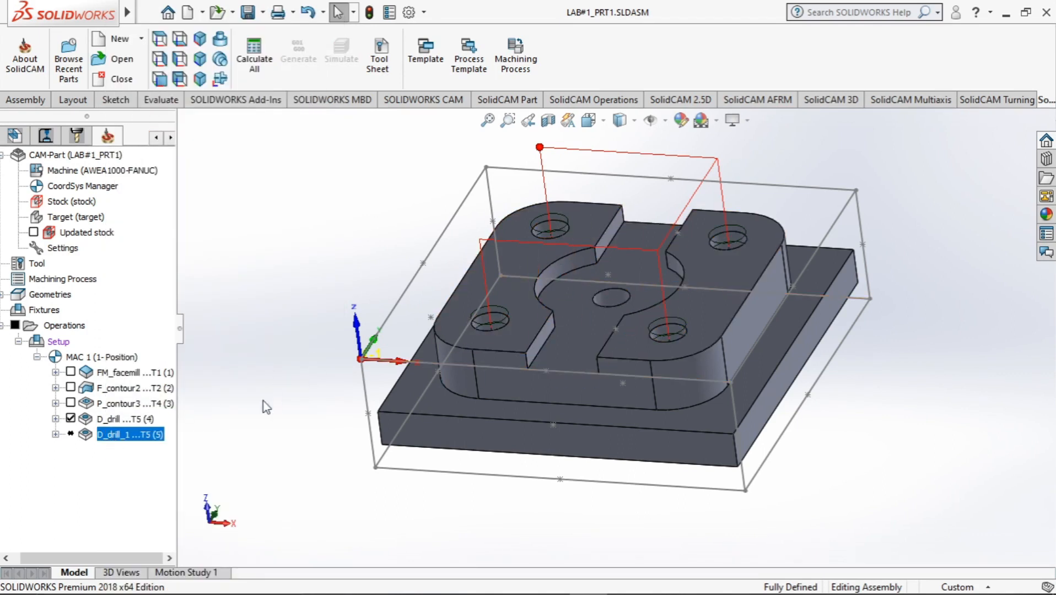
Hide the original D_drill operation's tool path and look through the commands available for the duplicated operation.
{"action": "right_click", "coordinate": [101, 439]}
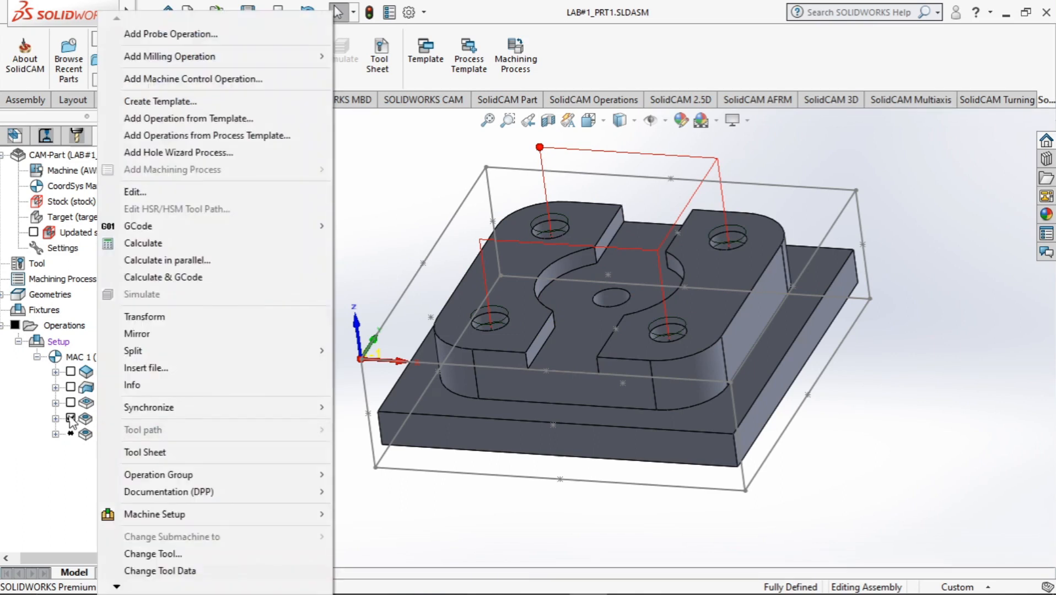
{"action": "left_click", "coordinate": [71, 418]}
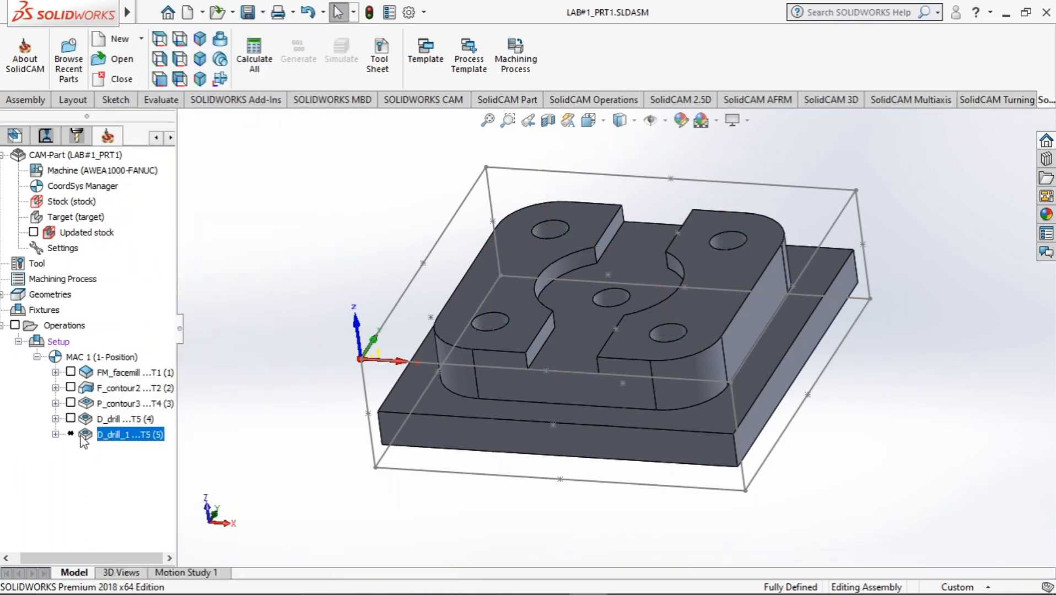
{"action": "right_click", "coordinate": [102, 437]}
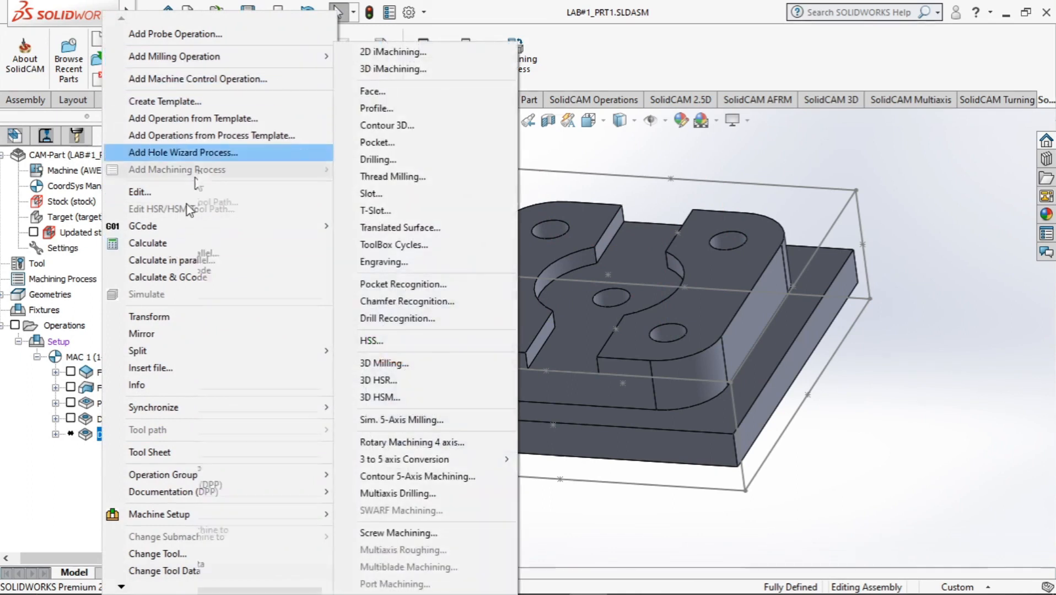
{"action": "left_click", "coordinate": [75, 460]}
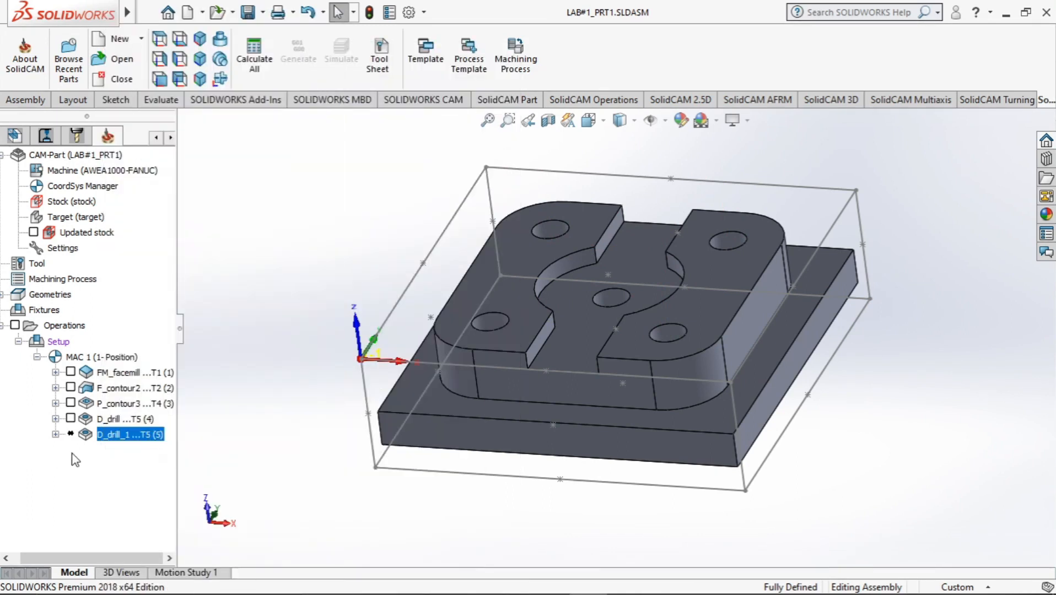
Open the D_drill_1 operation for editing and pick its upper level from the part's raised top face.
{"action": "right_click", "coordinate": [115, 440]}
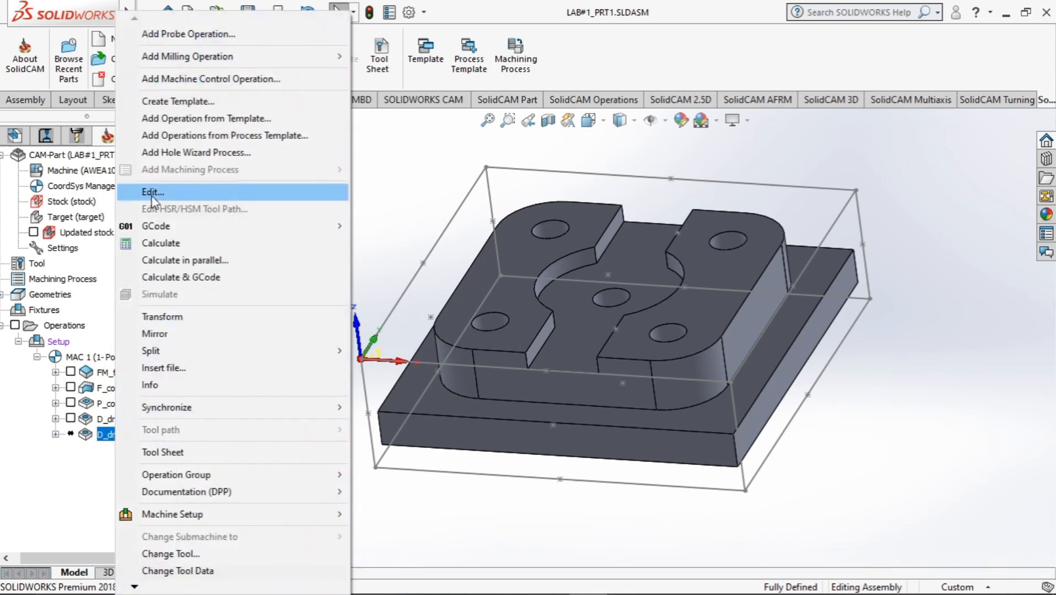
{"action": "left_click", "coordinate": [222, 203]}
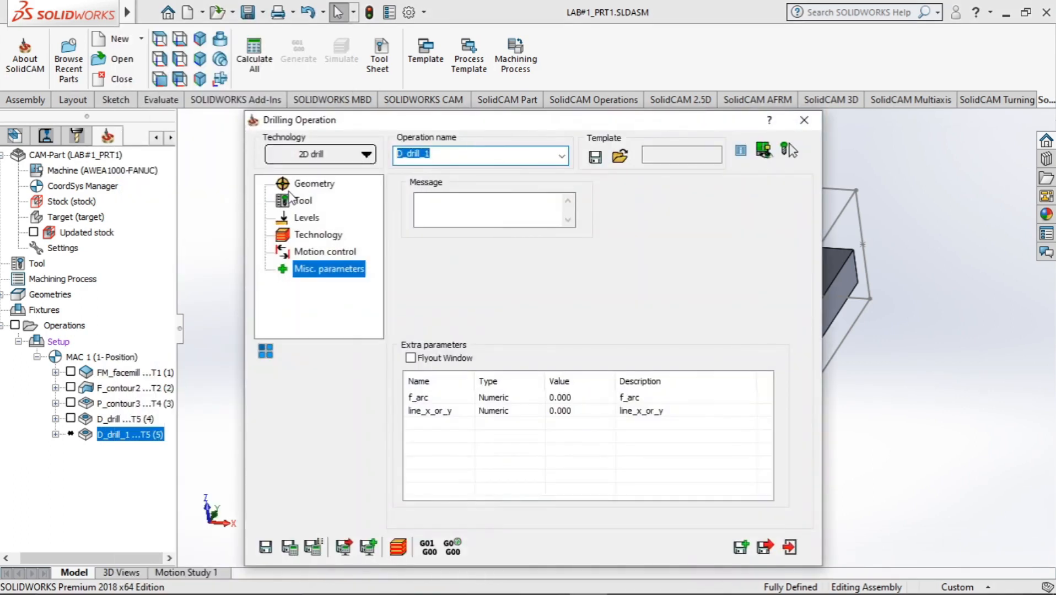
{"action": "left_click", "coordinate": [291, 189]}
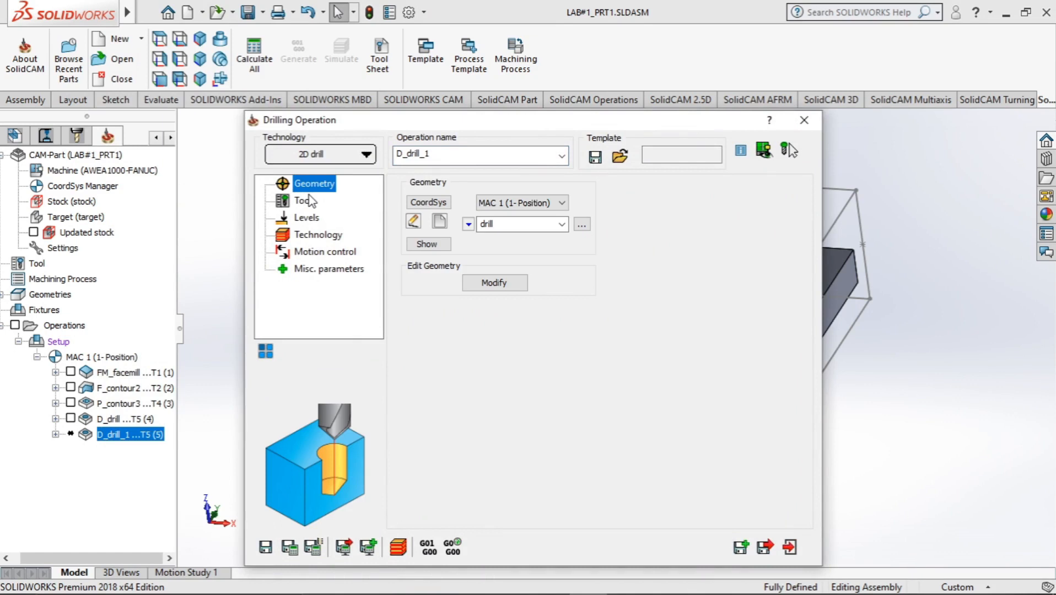
{"action": "left_click", "coordinate": [304, 201]}
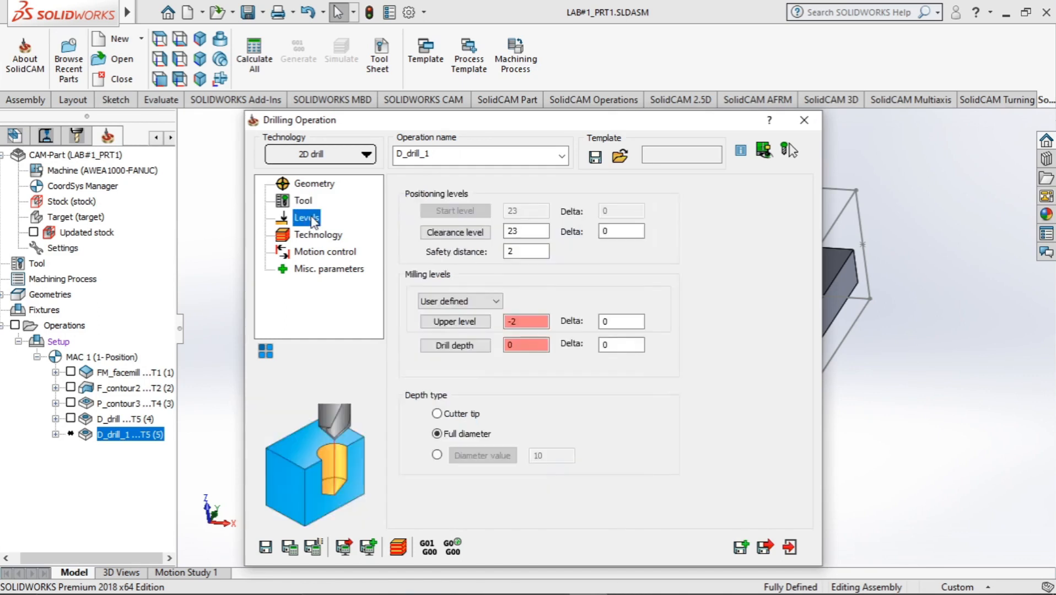
{"action": "left_click", "coordinate": [307, 219]}
{"action": "left_click", "coordinate": [467, 319]}
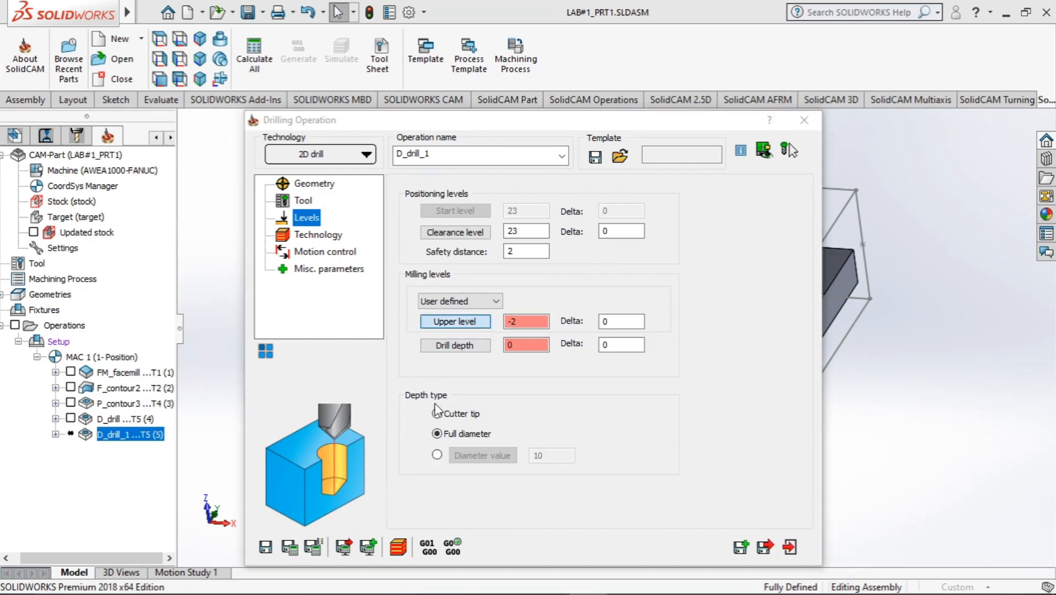
{"action": "left_click", "coordinate": [475, 326]}
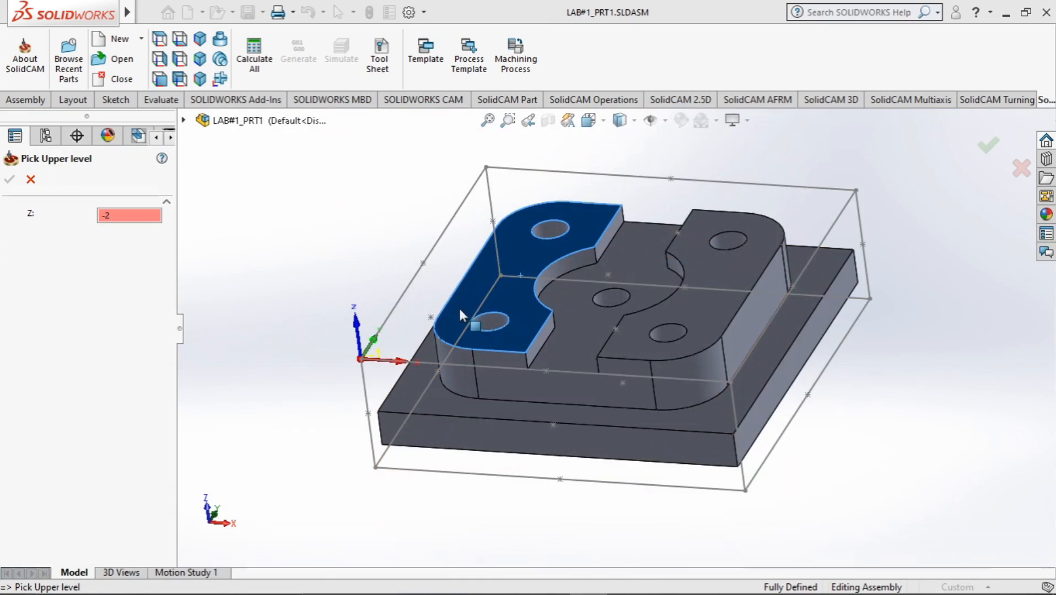
{"action": "left_click", "coordinate": [9, 179]}
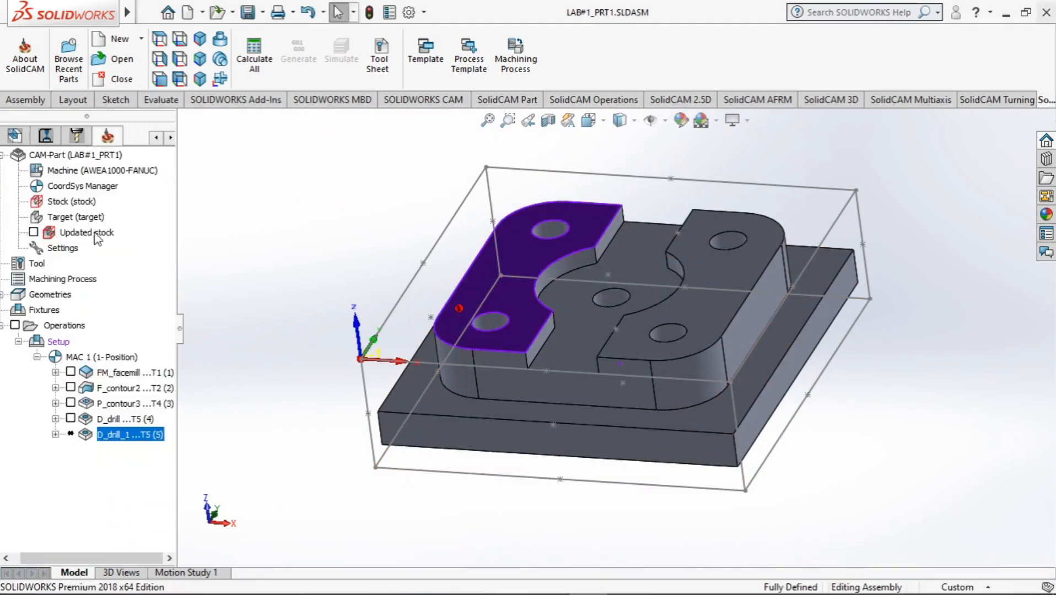
Pick the drill depth of 25 for D_drill_1 from the underside face of the part.
{"action": "left_click", "coordinate": [443, 349]}
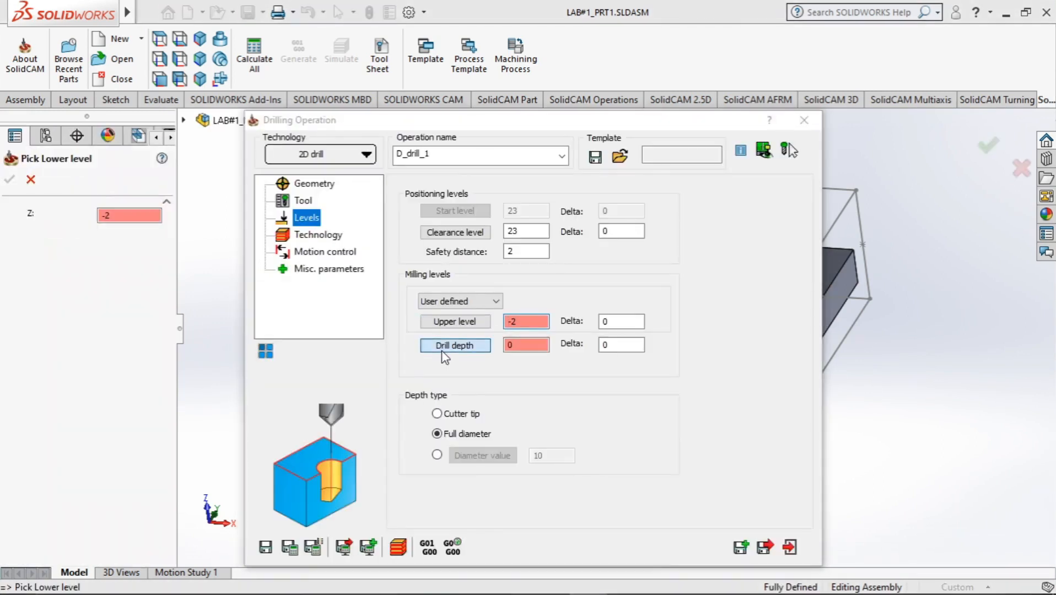
{"action": "middle_click_drag", "start_coordinate": [298, 433], "coordinate": [282, 269]}
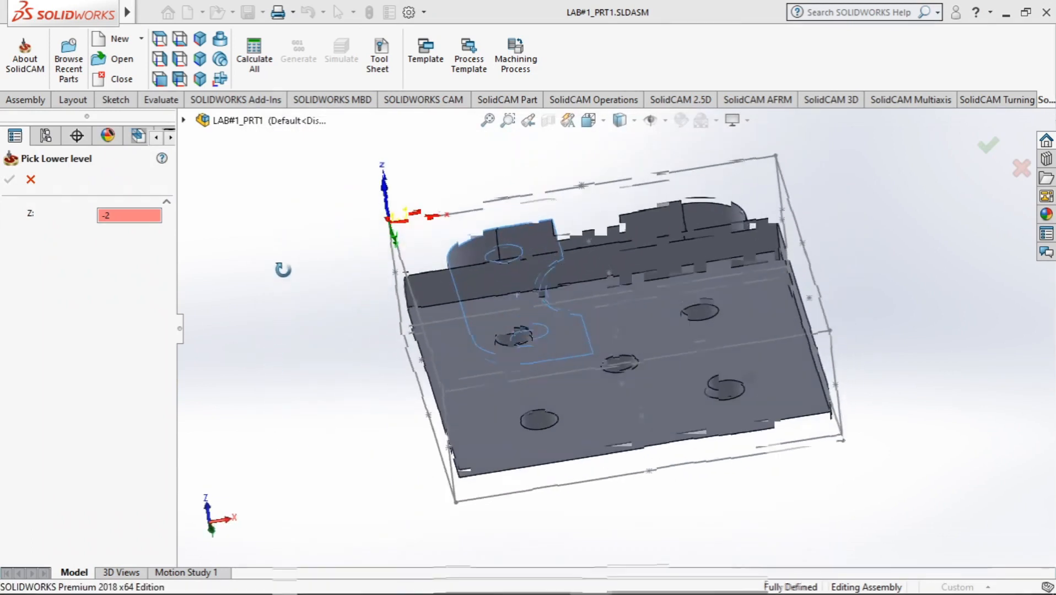
{"action": "left_click", "coordinate": [574, 343]}
{"action": "middle_click_drag", "start_coordinate": [325, 399], "coordinate": [125, 299]}
{"action": "left_click", "coordinate": [9, 179]}
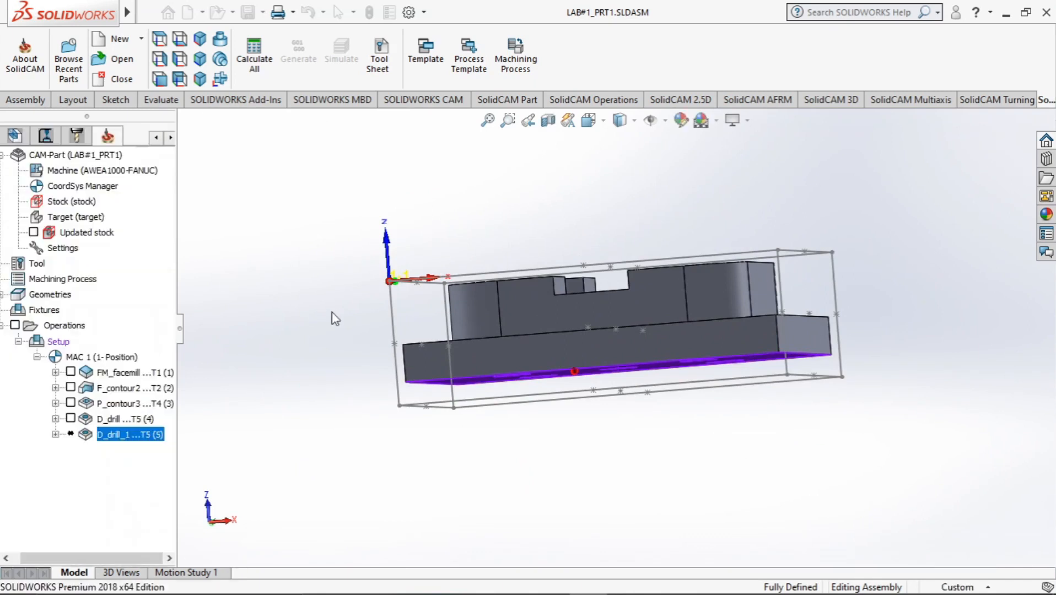
Compare the depth types, keep Cutter tip for D_drill_1, and save and calculate the operation.
{"action": "left_click", "coordinate": [437, 433]}
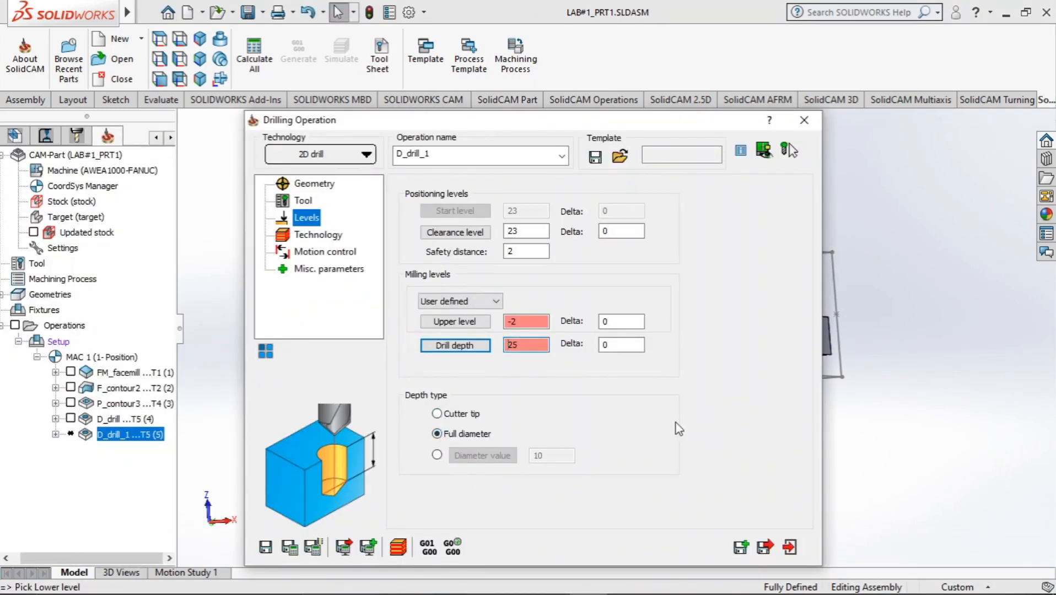
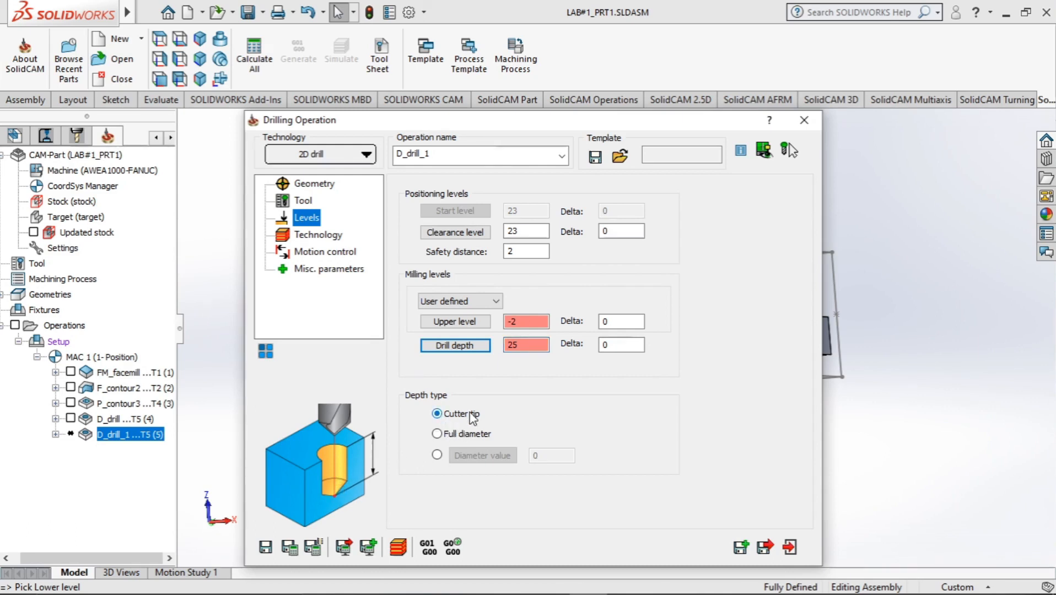
{"action": "left_click", "coordinate": [466, 435]}
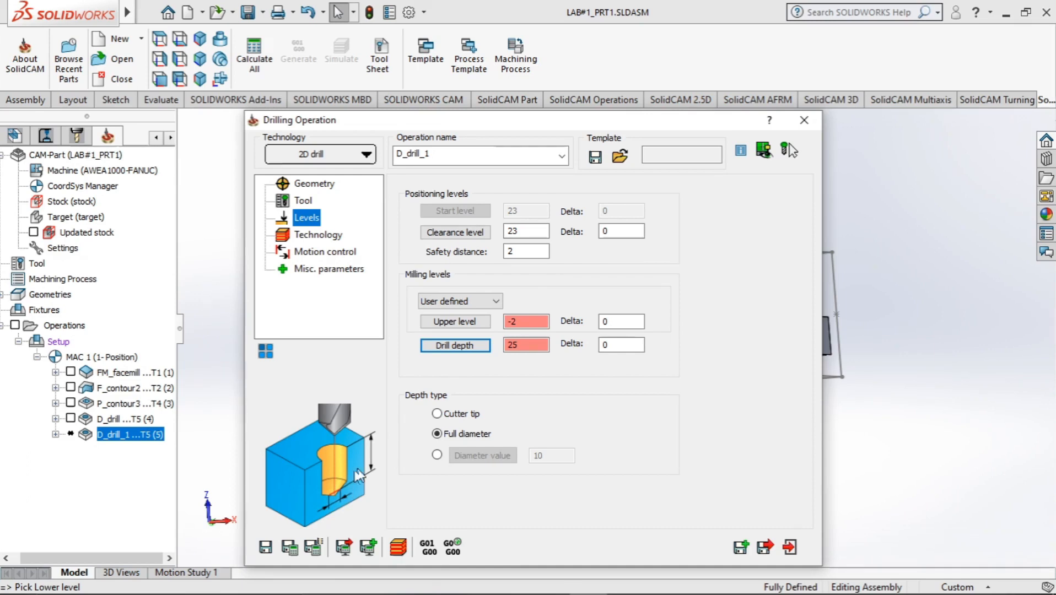
{"action": "left_click", "coordinate": [330, 236]}
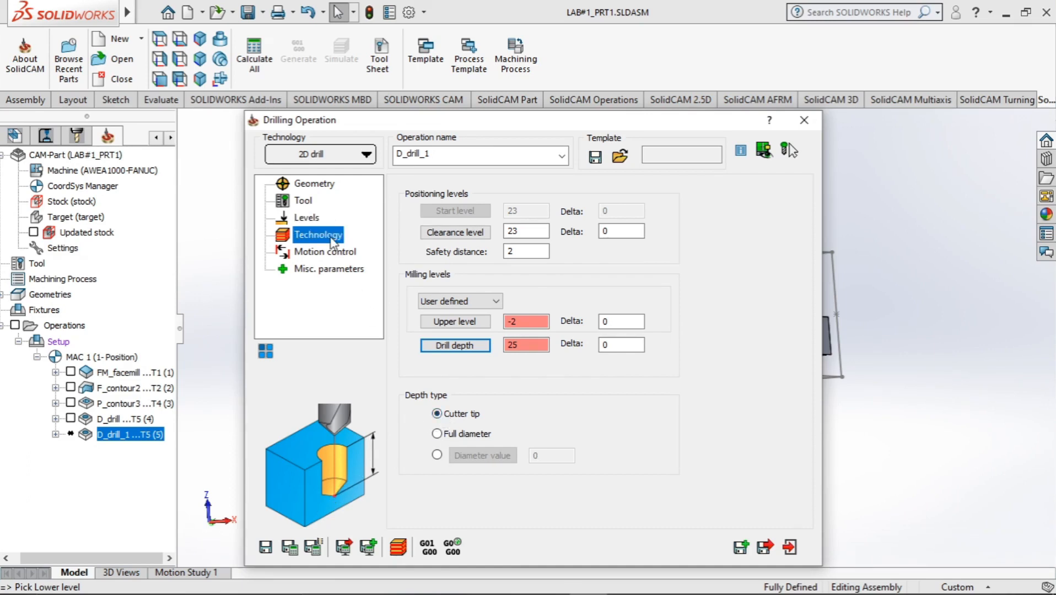
{"action": "left_click", "coordinate": [337, 256]}
{"action": "left_click", "coordinate": [336, 271]}
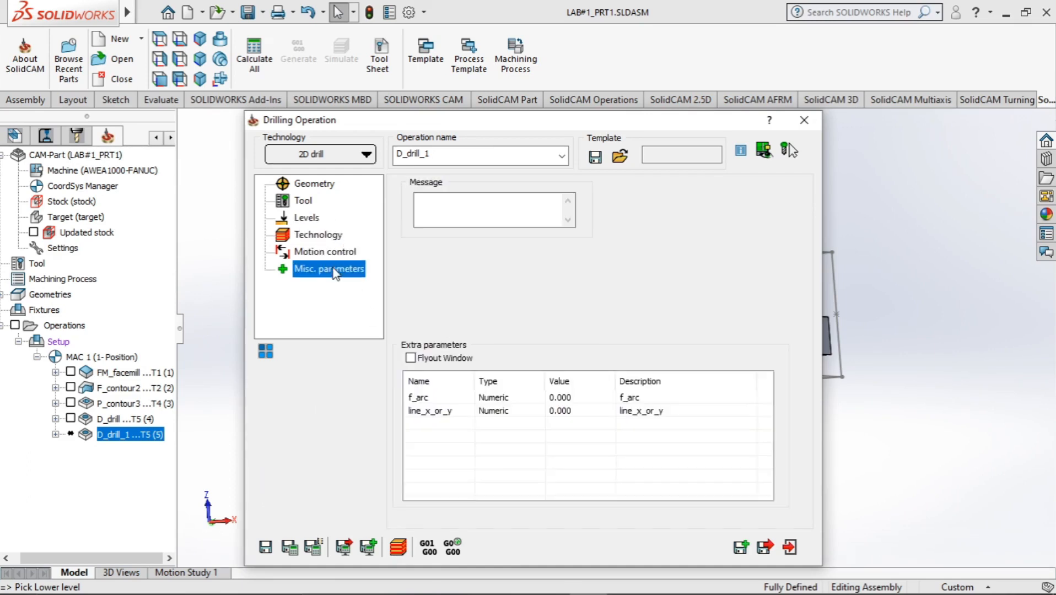
{"action": "left_click", "coordinate": [290, 547]}
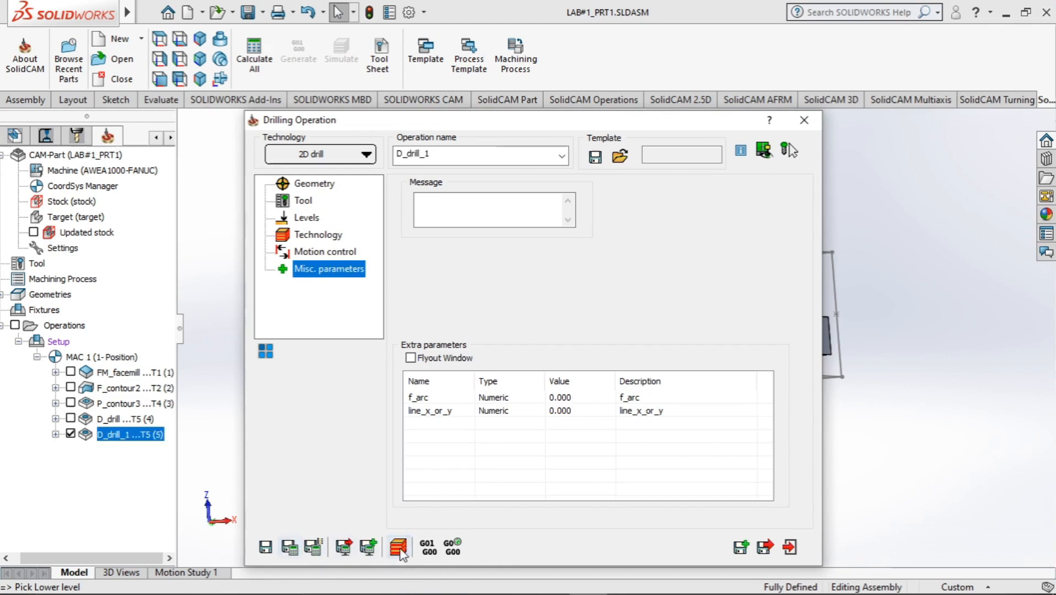
Simulate D_drill_1 in Host CAD, inspect its rest material from several angles, and close the simulation and the operation.
{"action": "left_click", "coordinate": [398, 548]}
{"action": "left_click", "coordinate": [159, 423]}
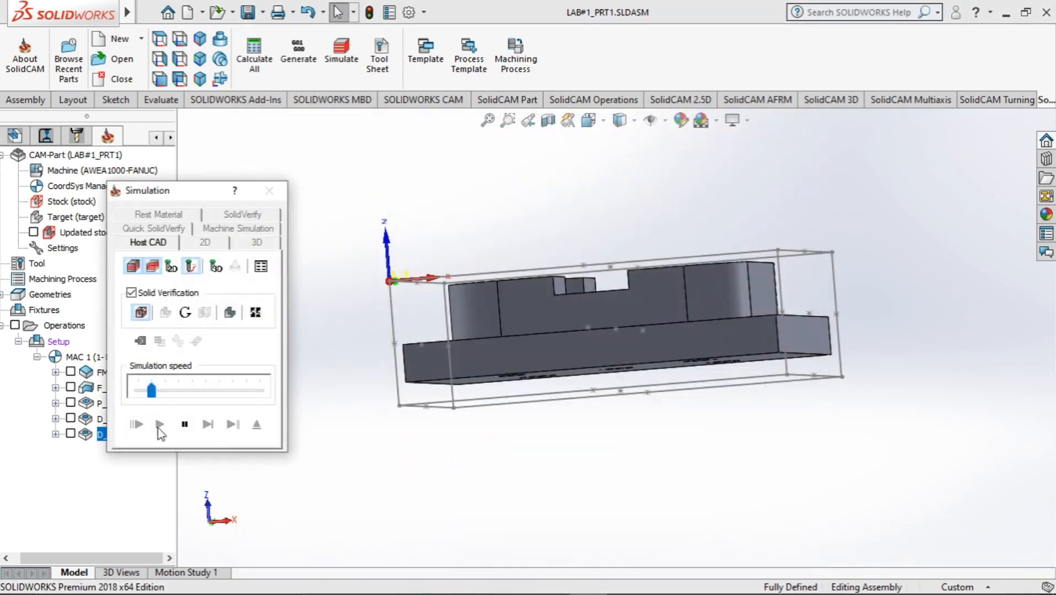
{"action": "middle_click_drag", "start_coordinate": [503, 481], "coordinate": [483, 566]}
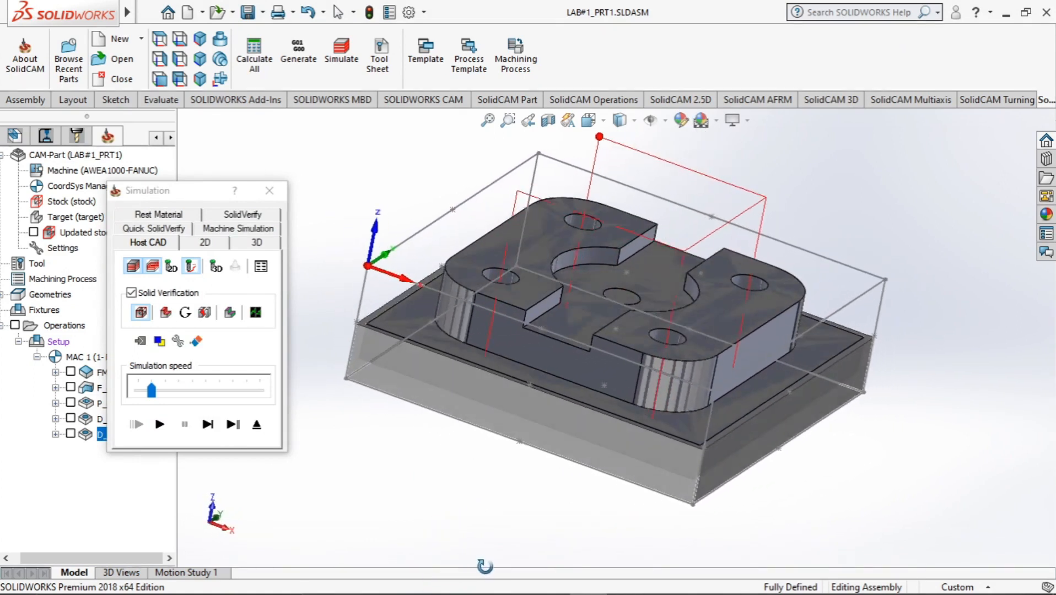
{"action": "left_click", "coordinate": [166, 312]}
{"action": "middle_click_drag", "start_coordinate": [424, 463], "coordinate": [507, 545]}
{"action": "left_click", "coordinate": [238, 216]}
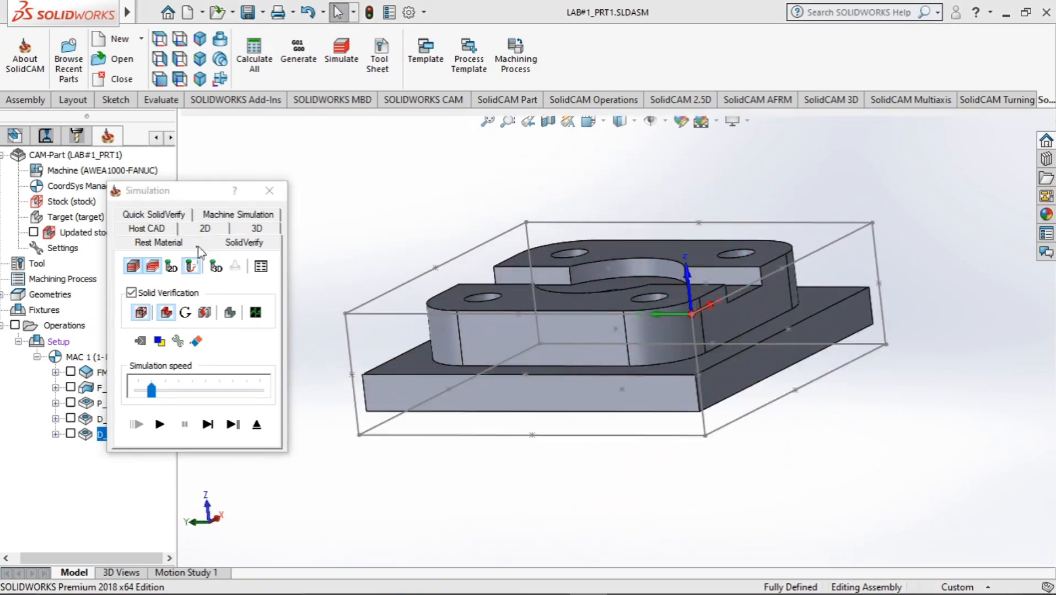
{"action": "left_click", "coordinate": [175, 245]}
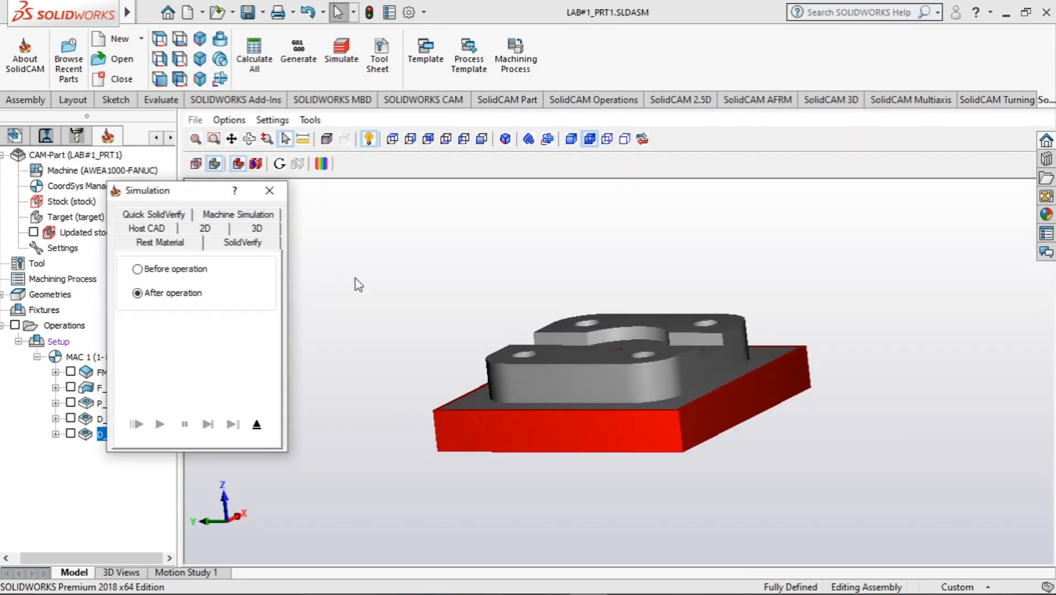
{"action": "middle_click_drag", "start_coordinate": [355, 279], "coordinate": [452, 407]}
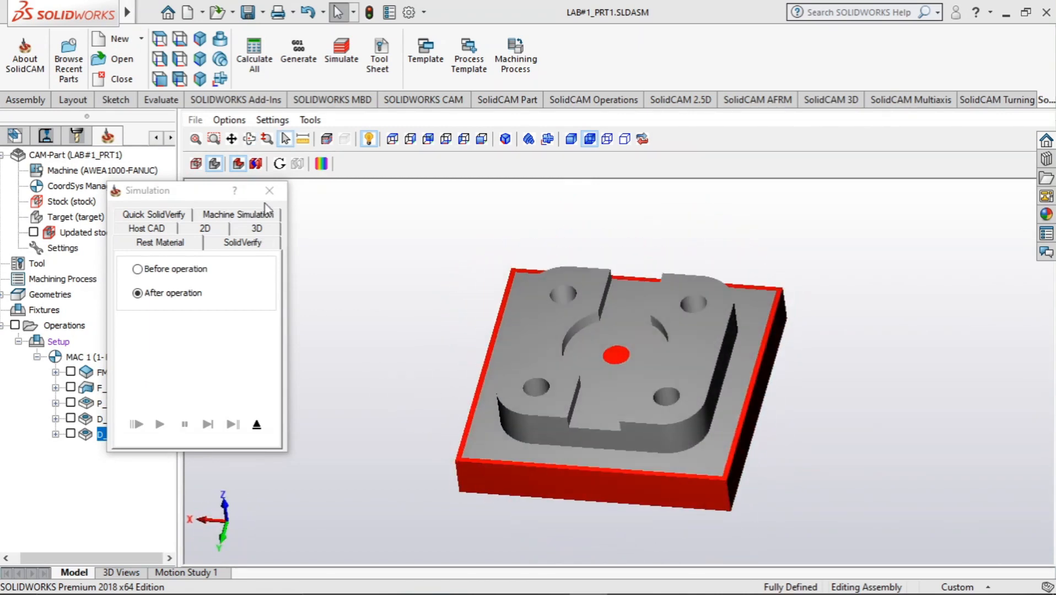
{"action": "left_click", "coordinate": [269, 191]}
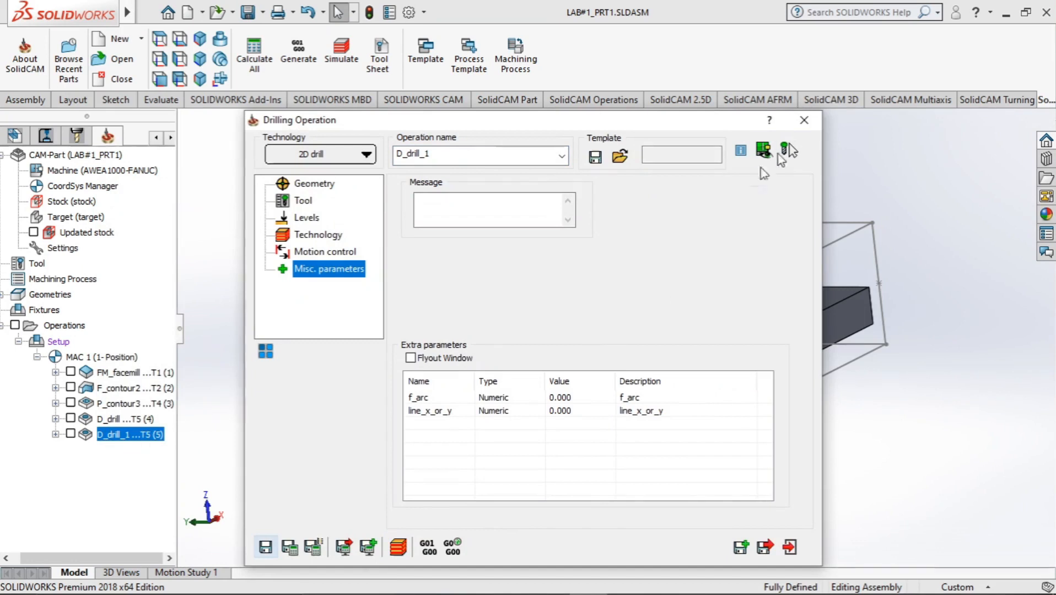
{"action": "left_click", "coordinate": [803, 122]}
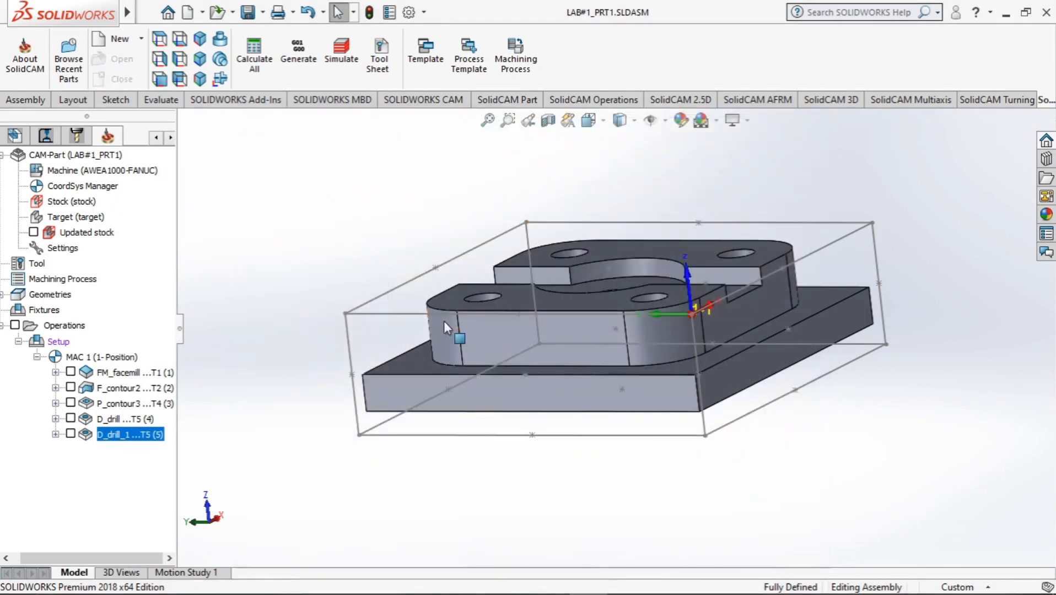
Add a drilling operation and select the central hole of the plate as its drill geometry.
{"action": "right_click", "coordinate": [55, 325]}
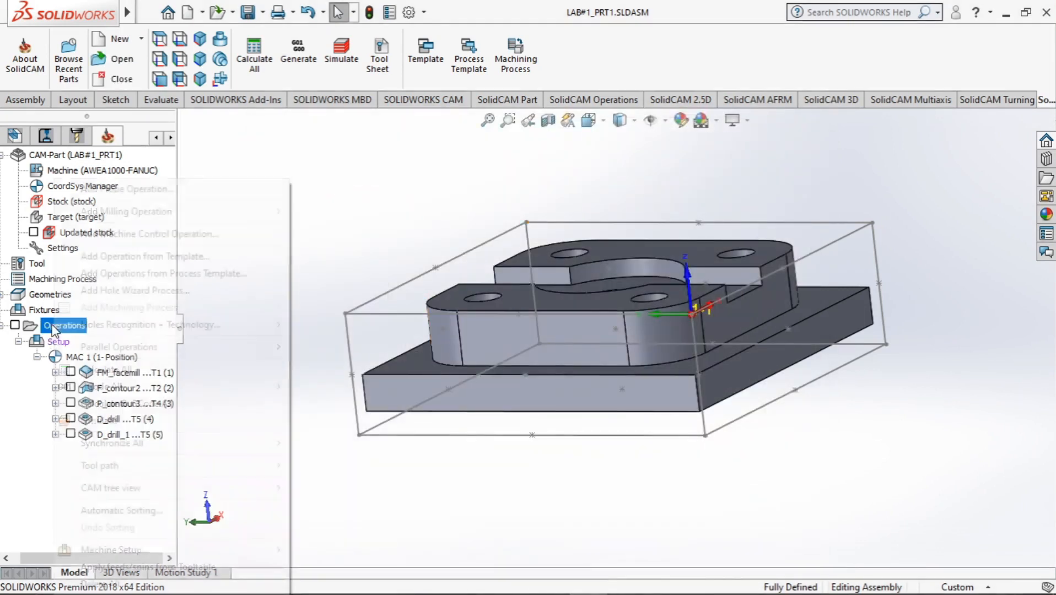
{"action": "mouse_move", "coordinate": [131, 212]}
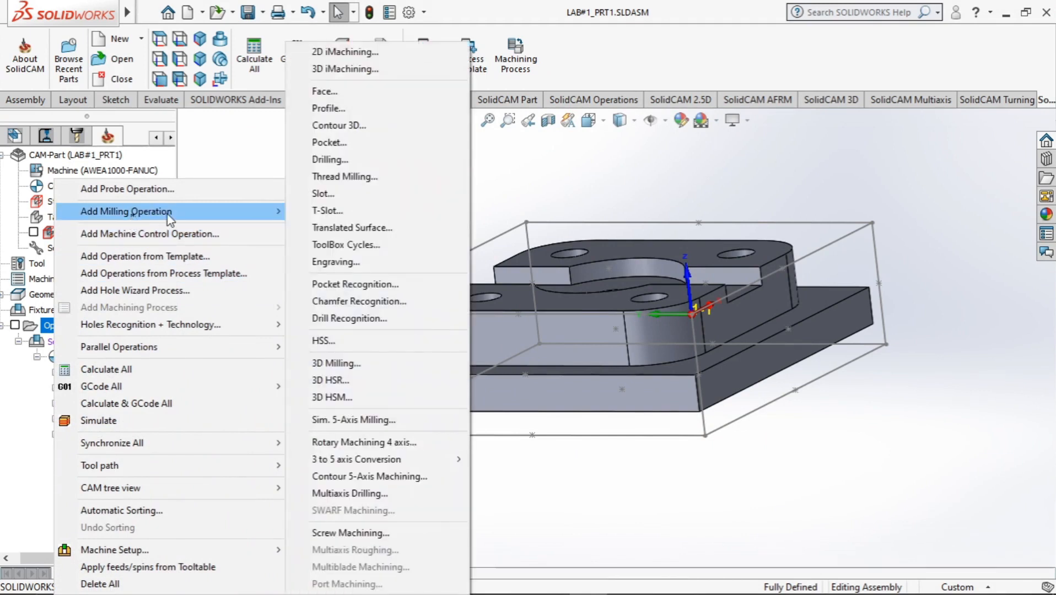
{"action": "left_click", "coordinate": [330, 159]}
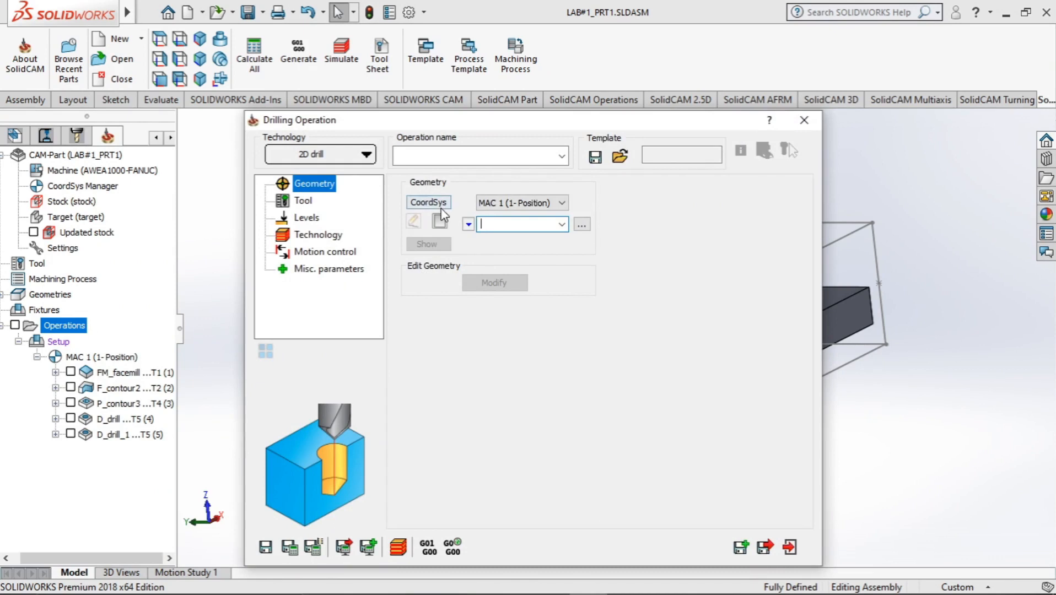
{"action": "left_click", "coordinate": [441, 222]}
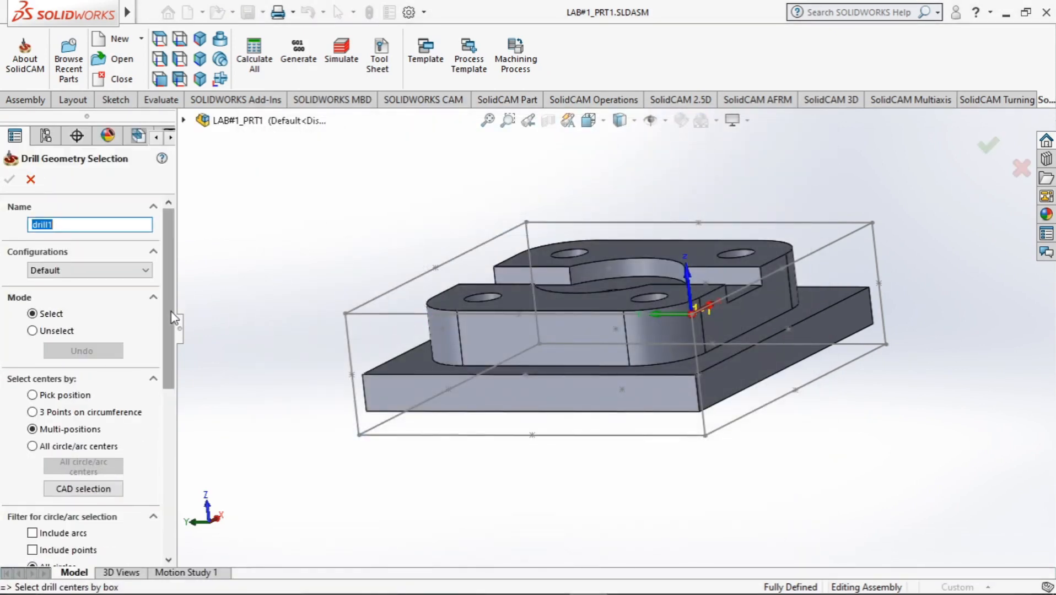
{"action": "scroll", "coordinate": [175, 317], "scroll_direction": "down", "scroll_amount": 3}
{"action": "middle_click_drag", "start_coordinate": [739, 454], "coordinate": [613, 507]}
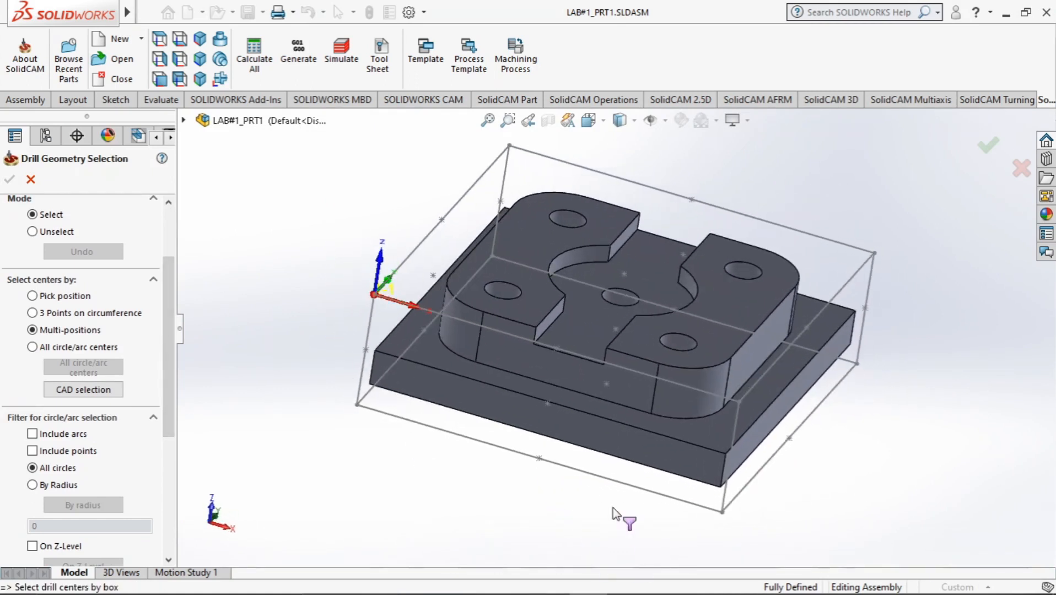
{"action": "left_click", "coordinate": [614, 298]}
{"action": "middle_click_drag", "start_coordinate": [278, 311], "coordinate": [201, 299]}
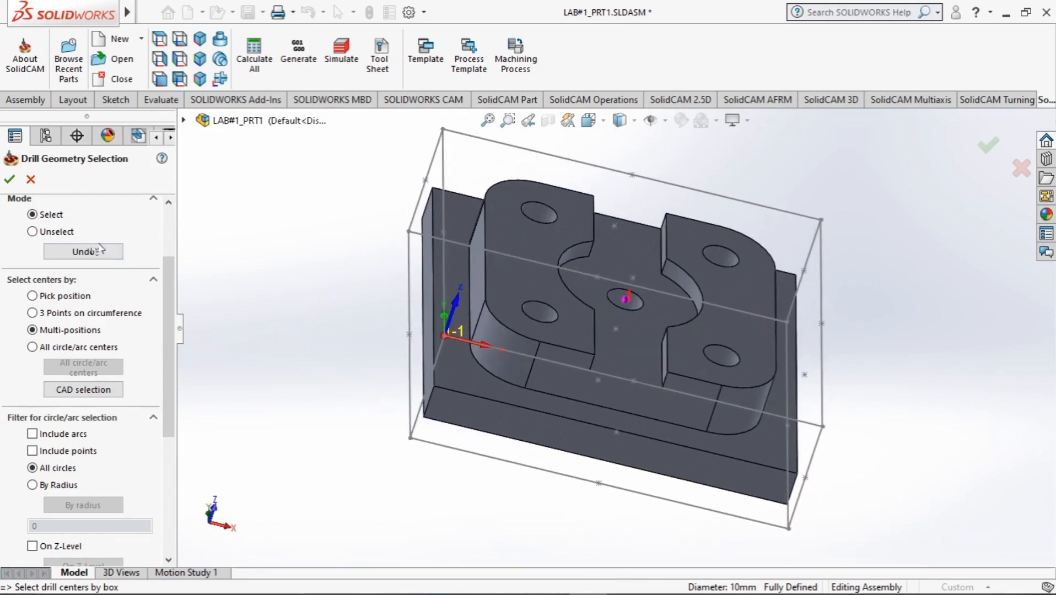
{"action": "left_click", "coordinate": [9, 180]}
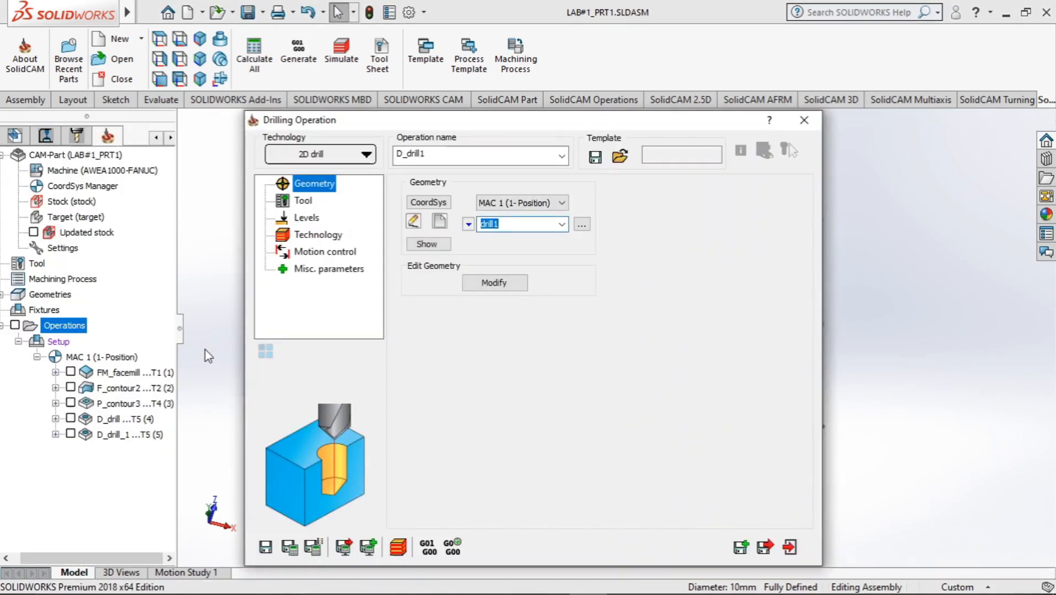
Assign tool 5, the 10 mm drill, to the new drilling operation with Center drill left unchecked.
{"action": "left_click", "coordinate": [304, 202]}
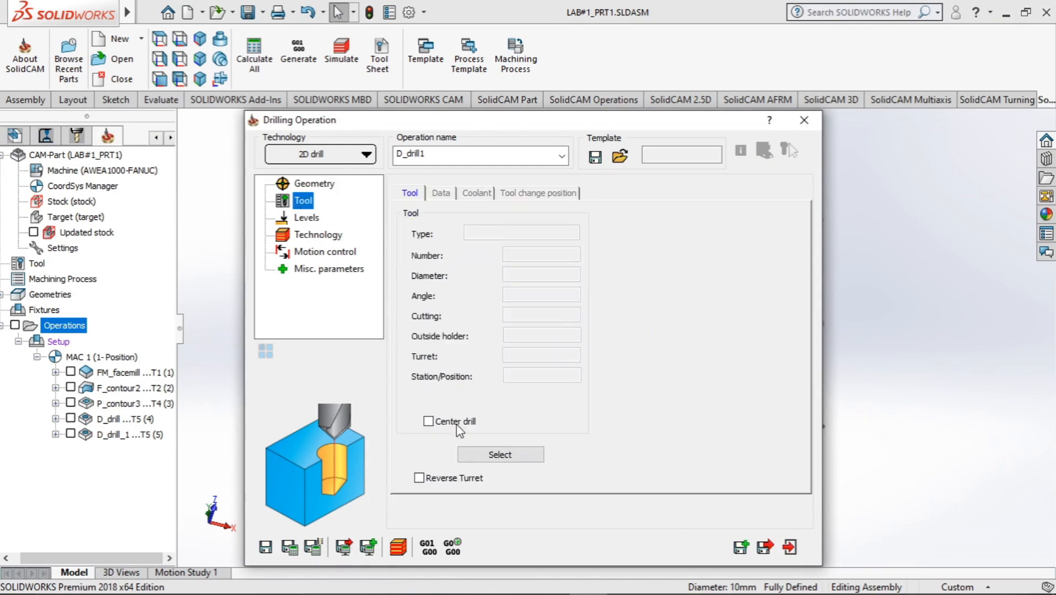
{"action": "left_click", "coordinate": [436, 420]}
{"action": "left_click", "coordinate": [495, 456]}
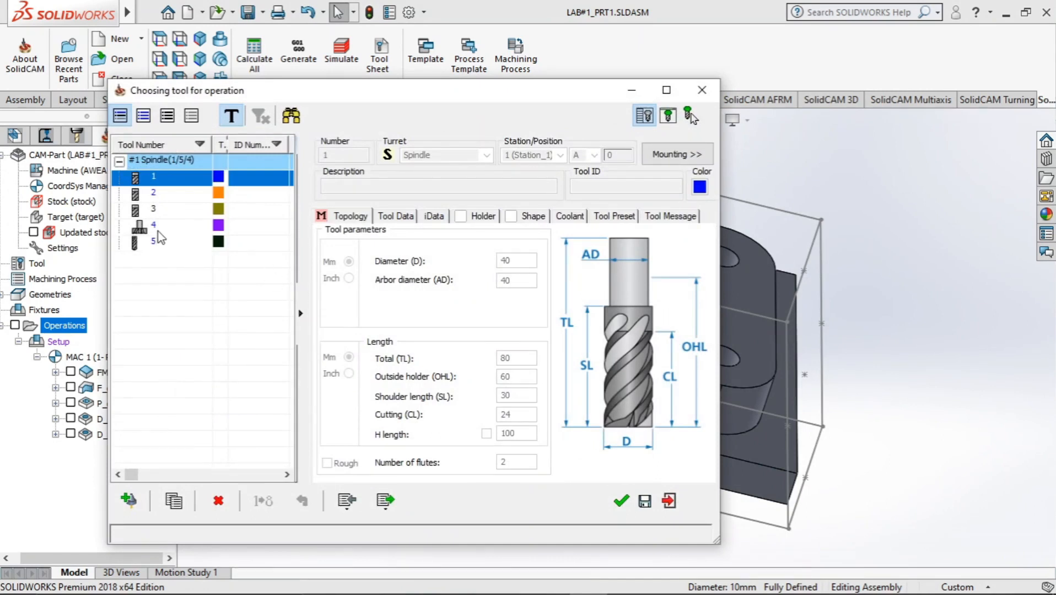
{"action": "left_click", "coordinate": [148, 243]}
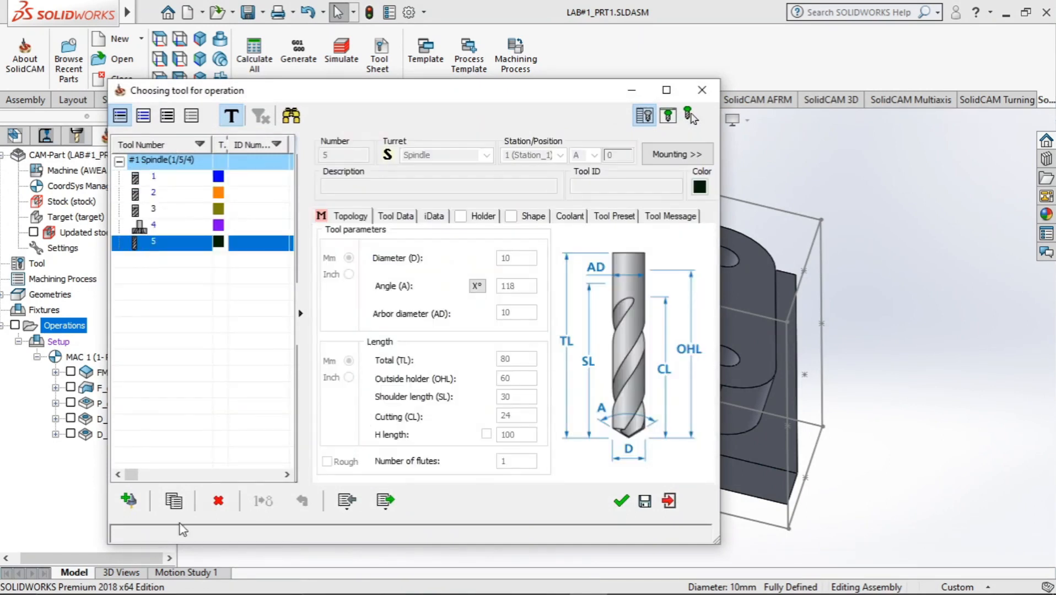
{"action": "left_click", "coordinate": [621, 503]}
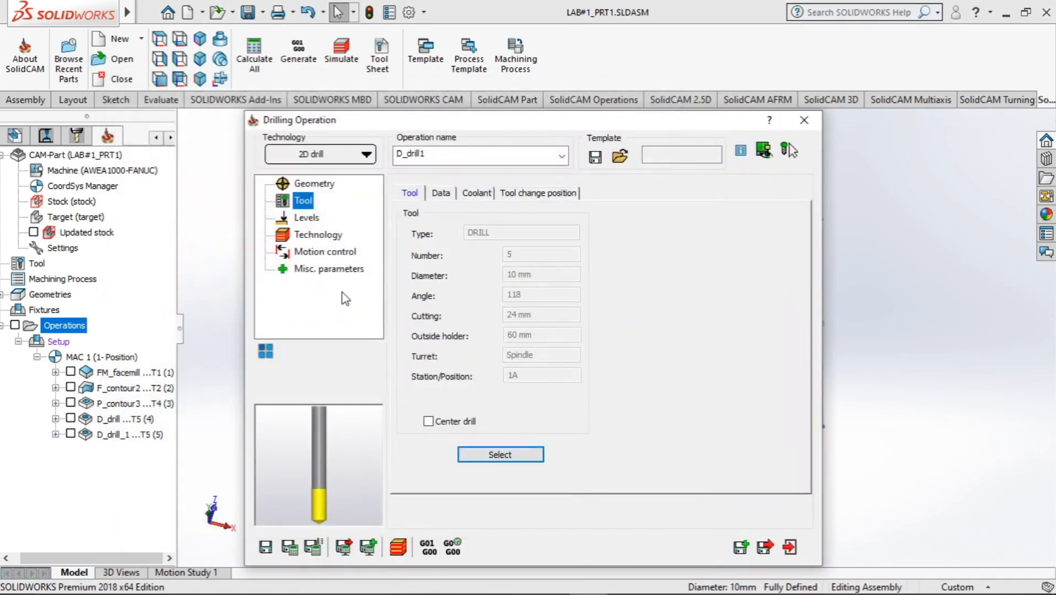
Set D_drill1's milling levels to User defined and pick the central slot floor as the upper level at Z -7.
{"action": "left_click", "coordinate": [306, 219]}
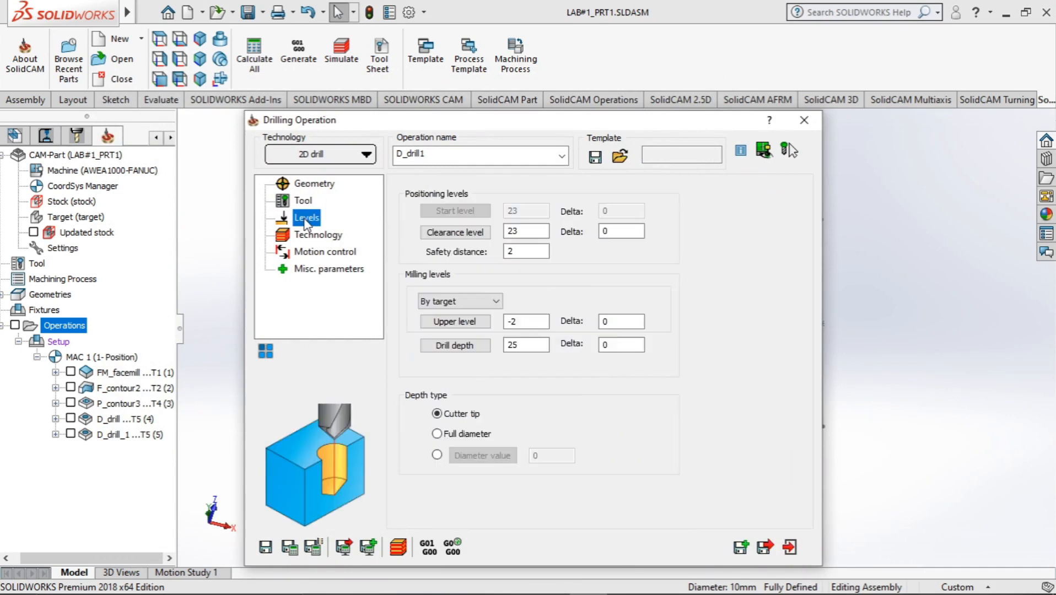
{"action": "left_click", "coordinate": [459, 301]}
{"action": "left_click", "coordinate": [451, 336]}
{"action": "left_click", "coordinate": [479, 328]}
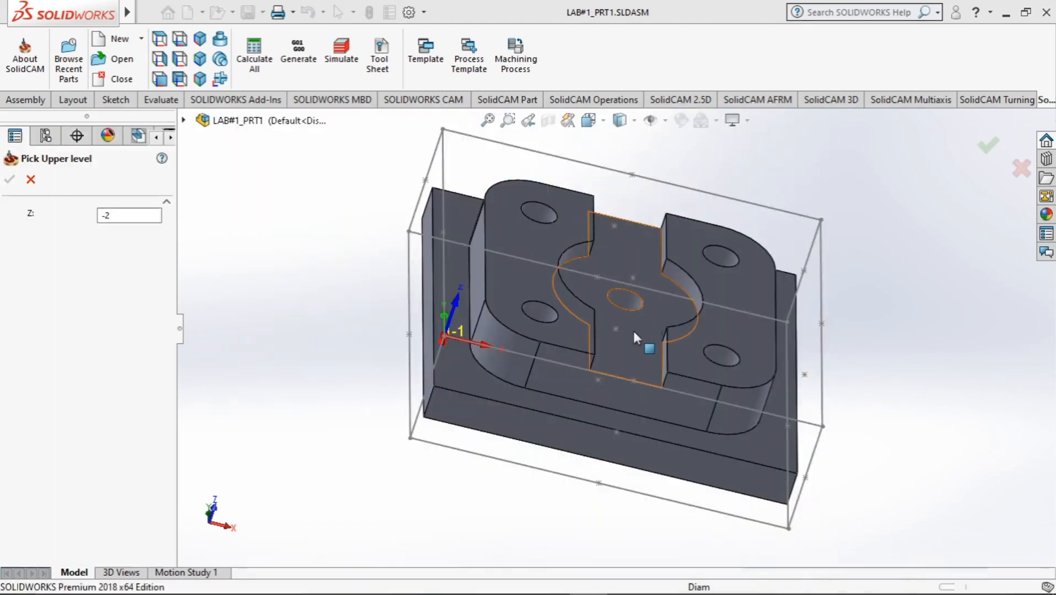
{"action": "left_click", "coordinate": [634, 329]}
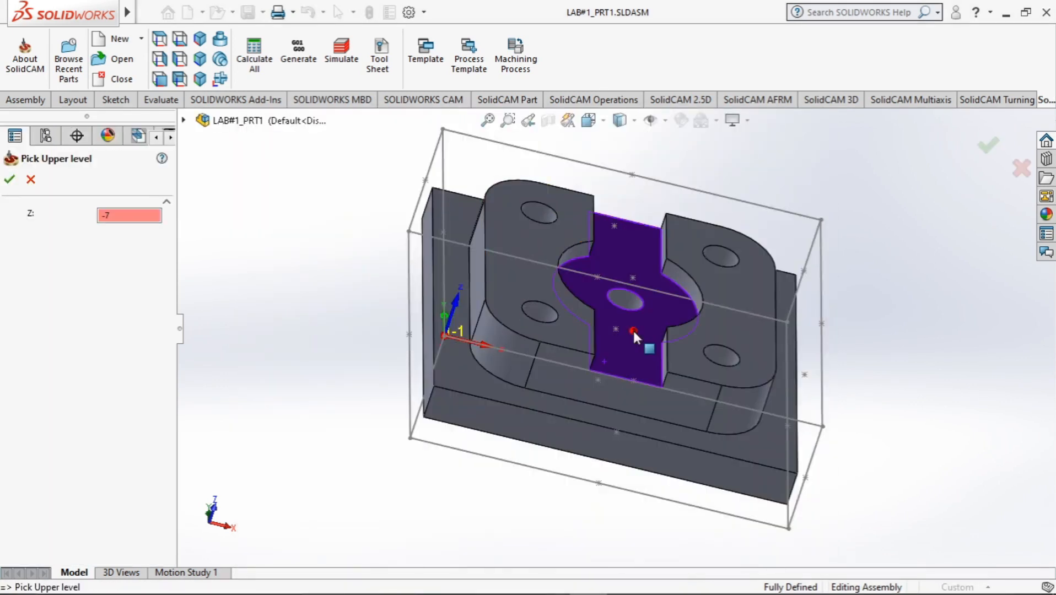
{"action": "left_click", "coordinate": [9, 181]}
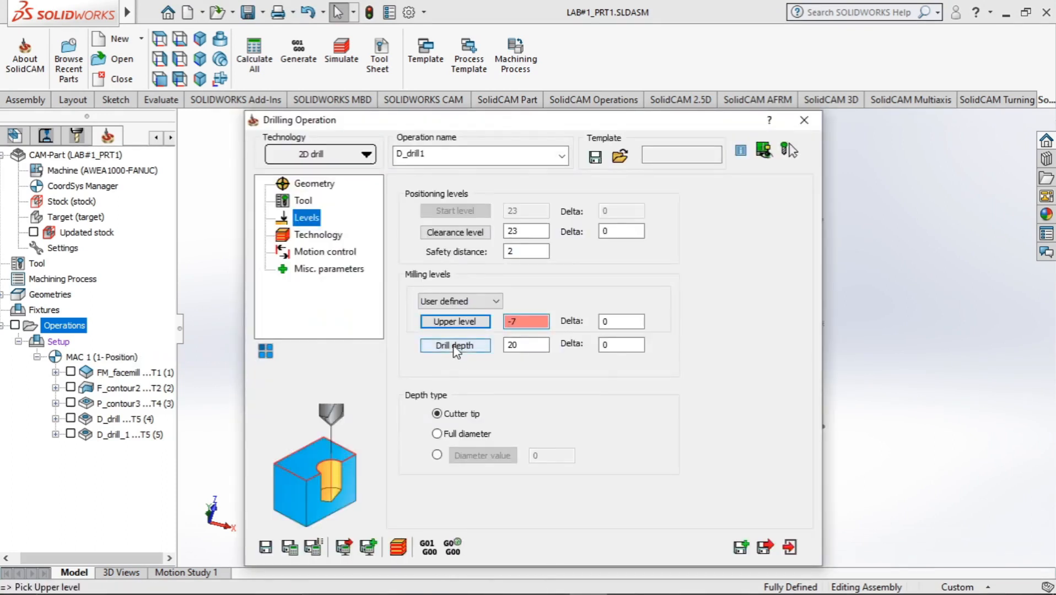
Pick the central slot floor as D_drill1's drill depth for a depth of 0, using the Full diameter depth type.
{"action": "left_click", "coordinate": [455, 345]}
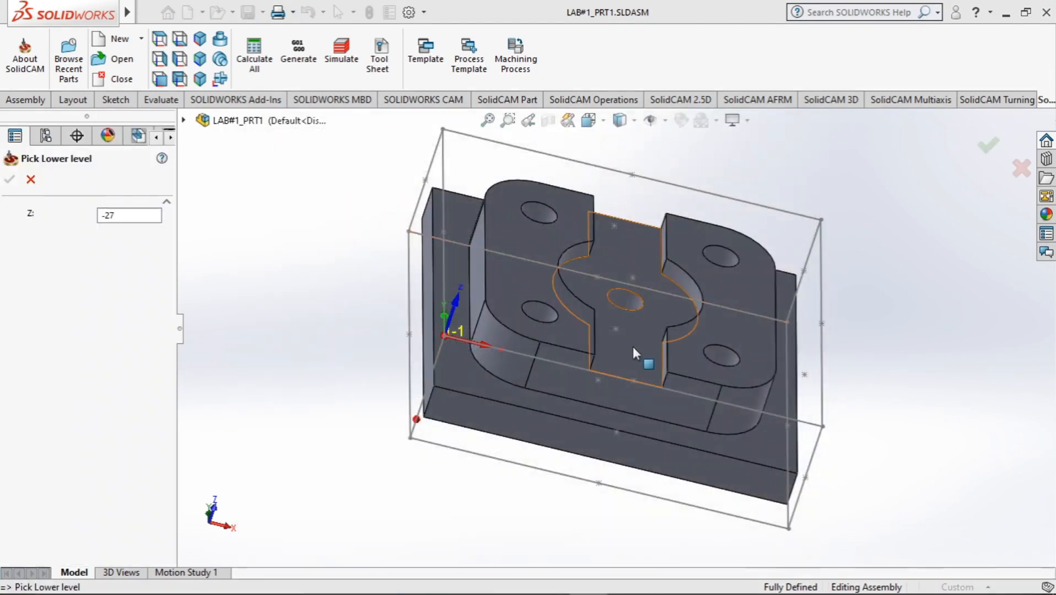
{"action": "left_click", "coordinate": [633, 347]}
{"action": "left_click", "coordinate": [9, 180]}
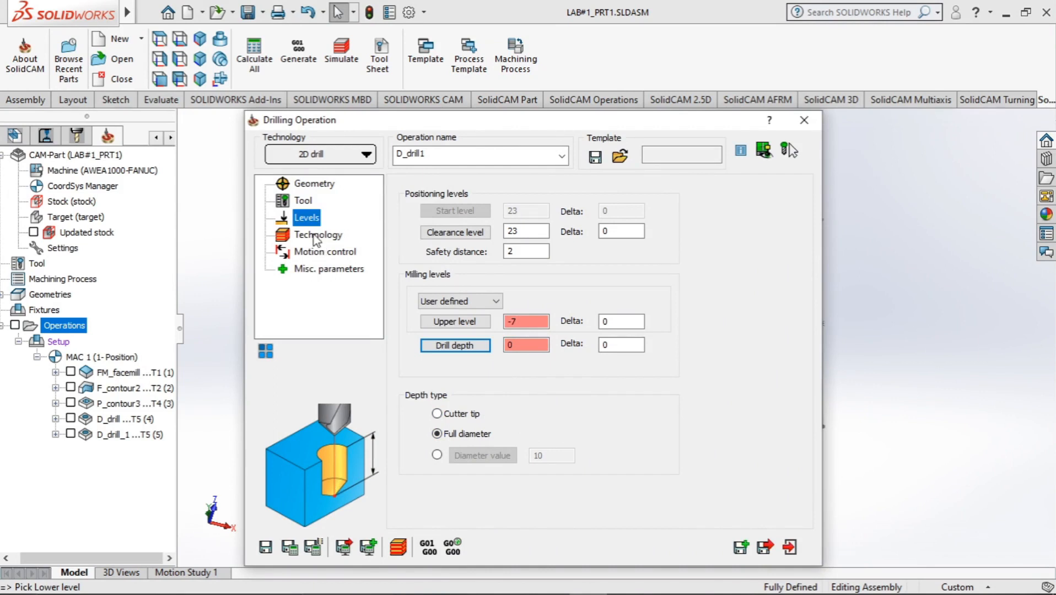
Go through D_drill1's technology, motion control and misc. parameters, and save and calculate the operation.
{"action": "left_click", "coordinate": [316, 236]}
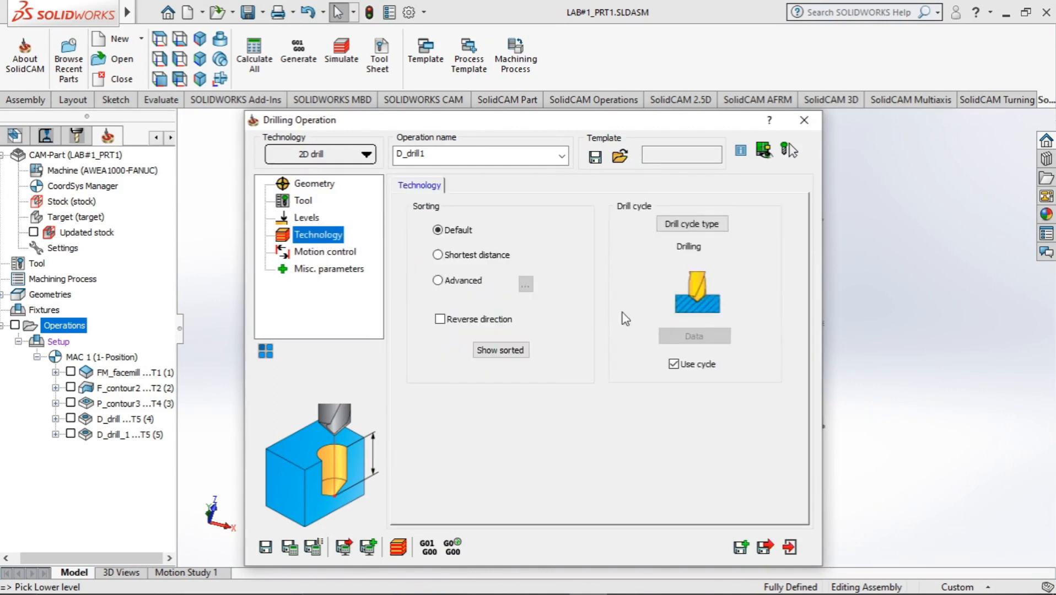
{"action": "left_click", "coordinate": [324, 253]}
{"action": "left_click", "coordinate": [317, 270]}
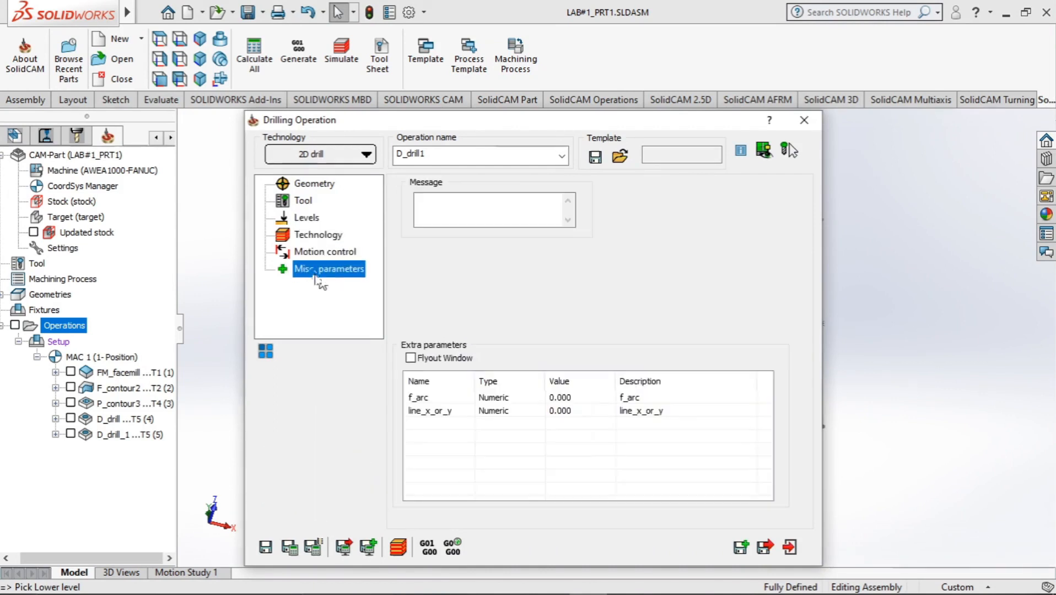
{"action": "left_click", "coordinate": [290, 547]}
Simulate D_drill1 in Host CAD over the central hole, and close the simulation and the operation.
{"action": "left_click", "coordinate": [396, 547]}
{"action": "middle_click_drag", "start_coordinate": [499, 504], "coordinate": [431, 510]}
{"action": "left_click", "coordinate": [159, 424]}
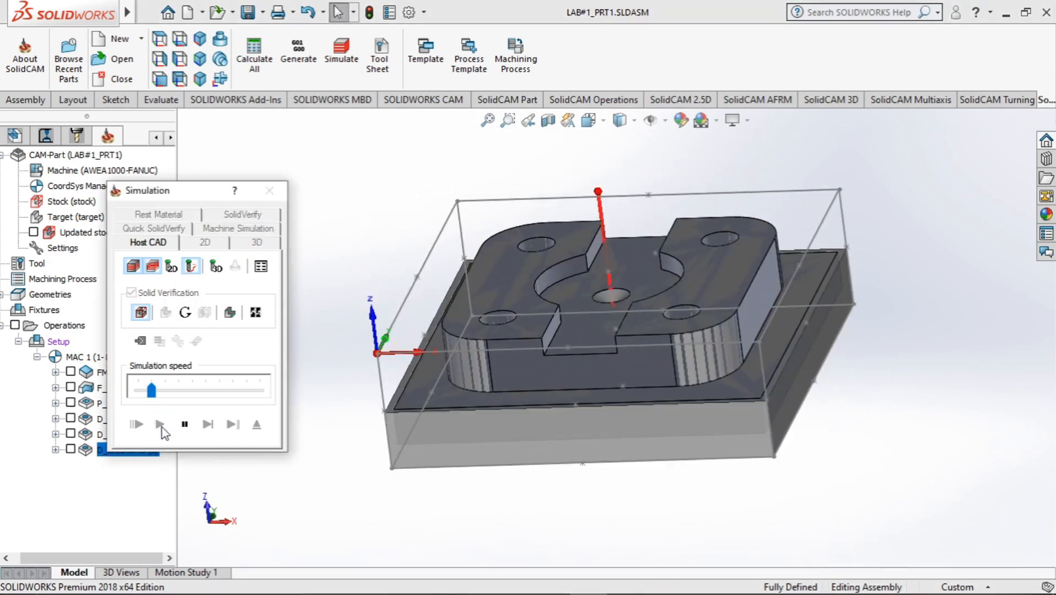
{"action": "middle_click_drag", "start_coordinate": [484, 479], "coordinate": [484, 535]}
{"action": "left_click", "coordinate": [269, 191]}
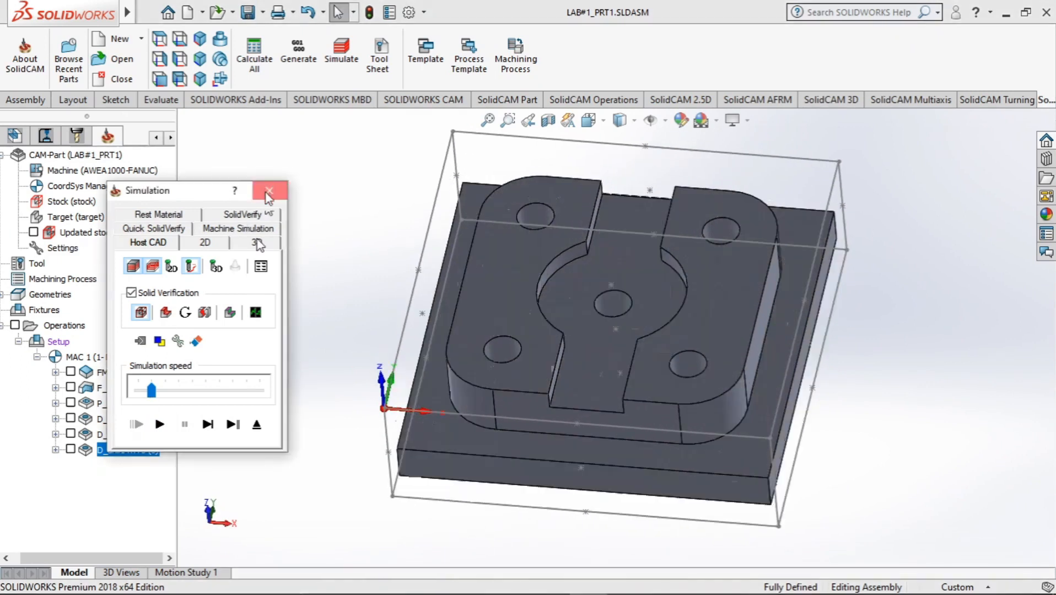
{"action": "double_click", "coordinate": [116, 451]}
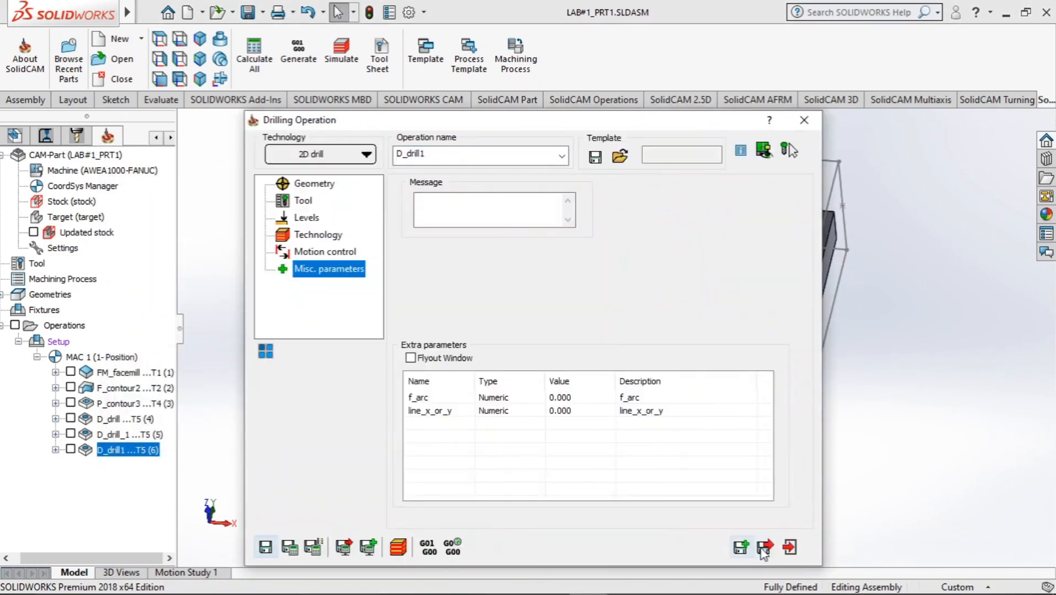
{"action": "left_click", "coordinate": [788, 549]}
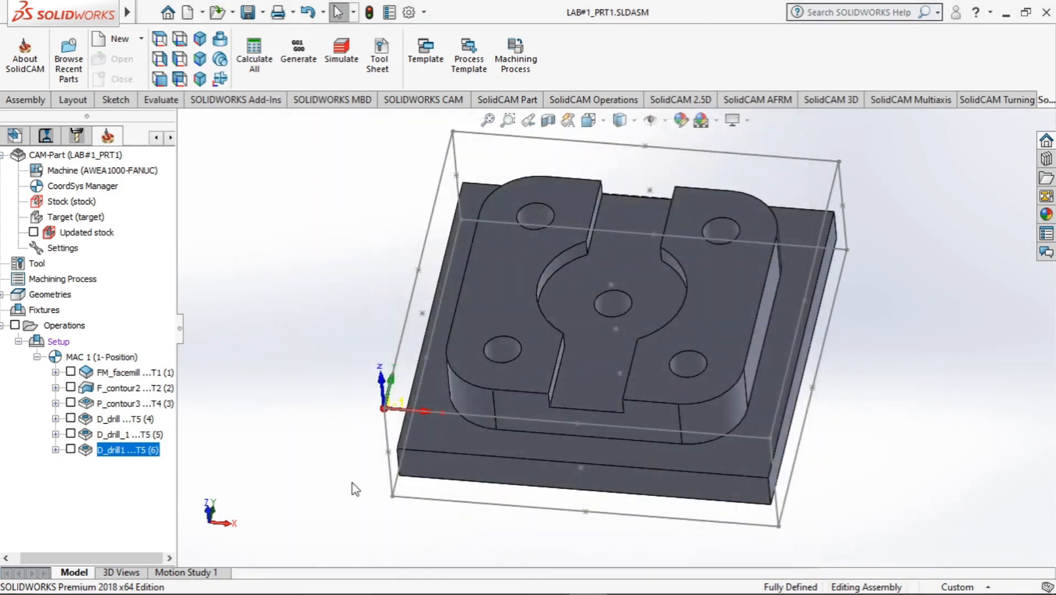
Duplicate the D_drill1 operation in the setup and open the copy for editing.
{"action": "right_click", "coordinate": [113, 457]}
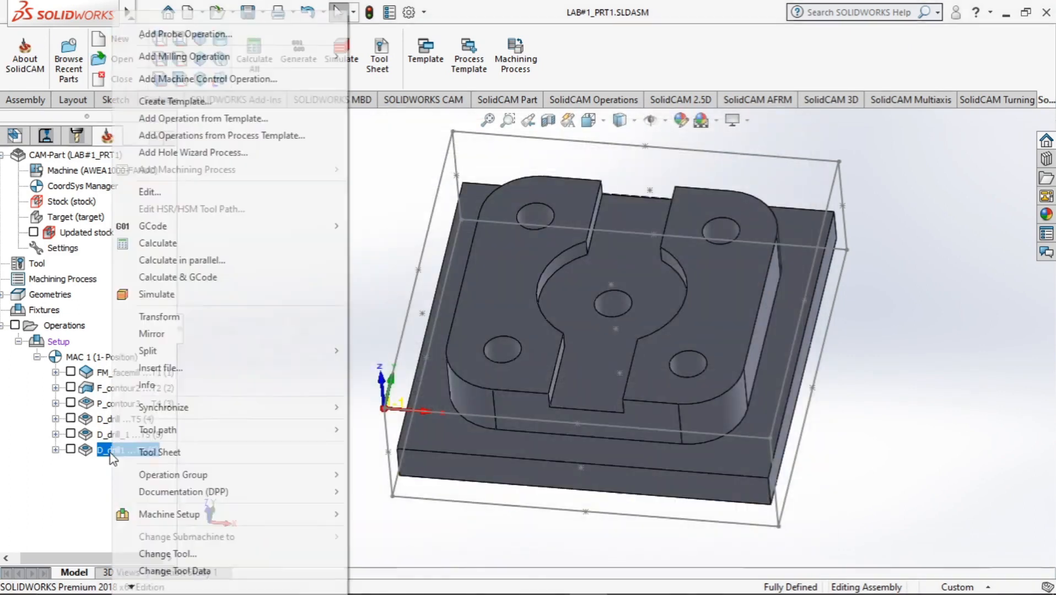
{"action": "mouse_move", "coordinate": [133, 587]}
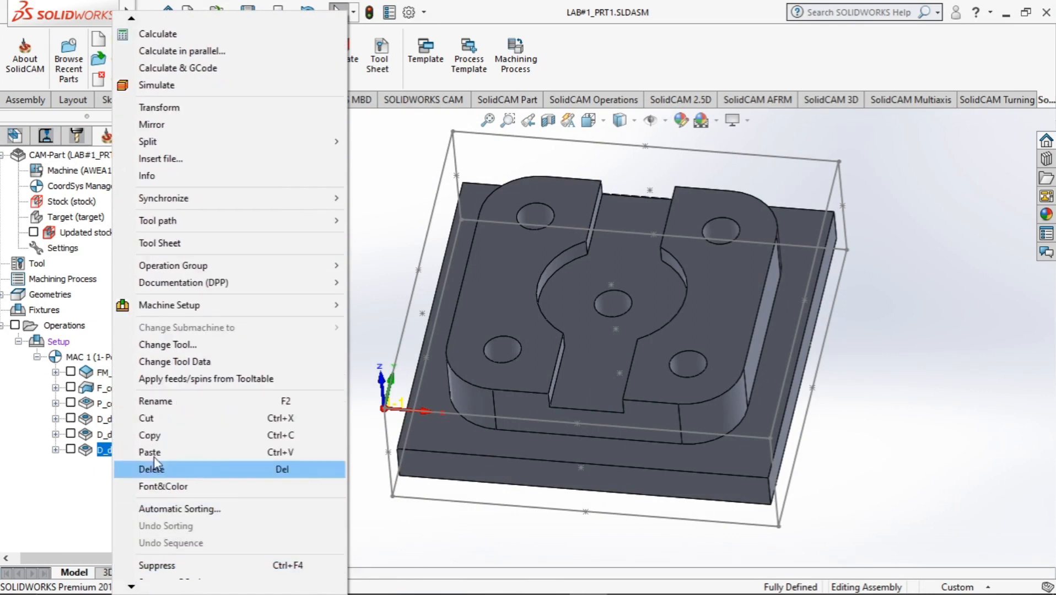
{"action": "left_click", "coordinate": [153, 435]}
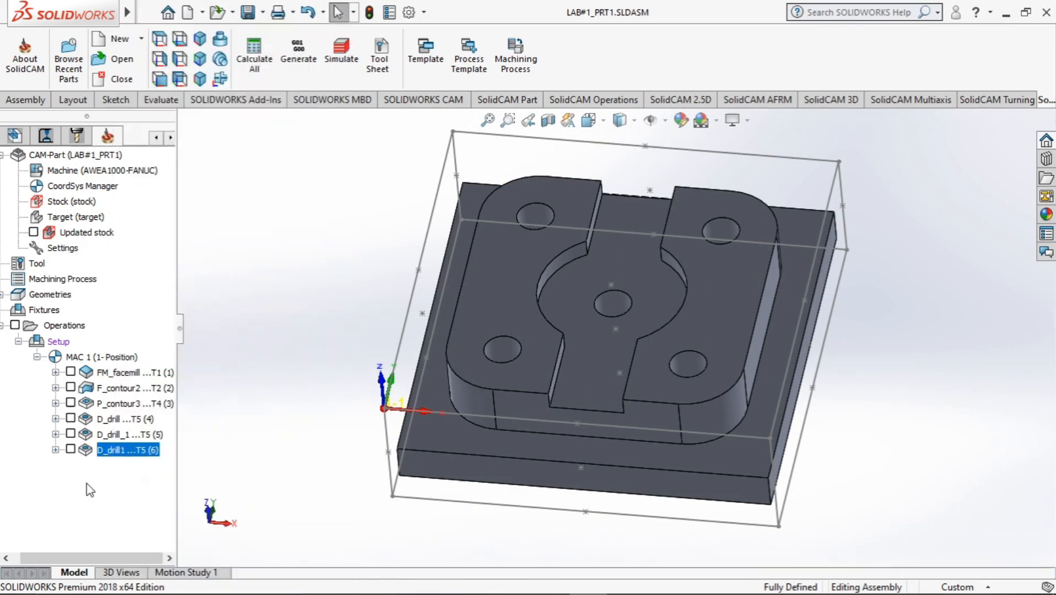
{"action": "key", "text": "ctrl+v"}
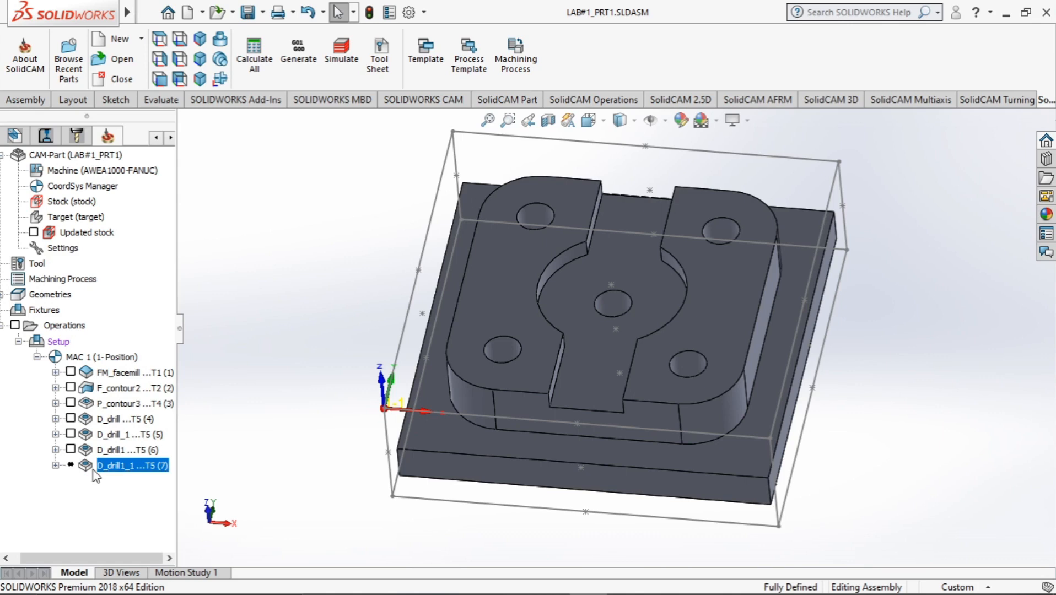
{"action": "right_click", "coordinate": [114, 467]}
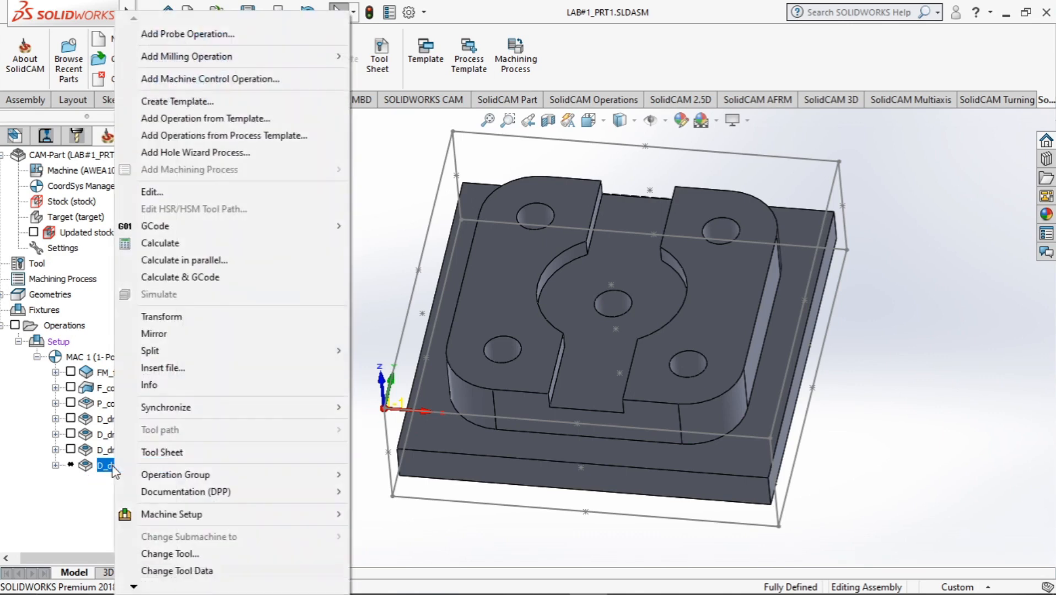
{"action": "left_click", "coordinate": [160, 197]}
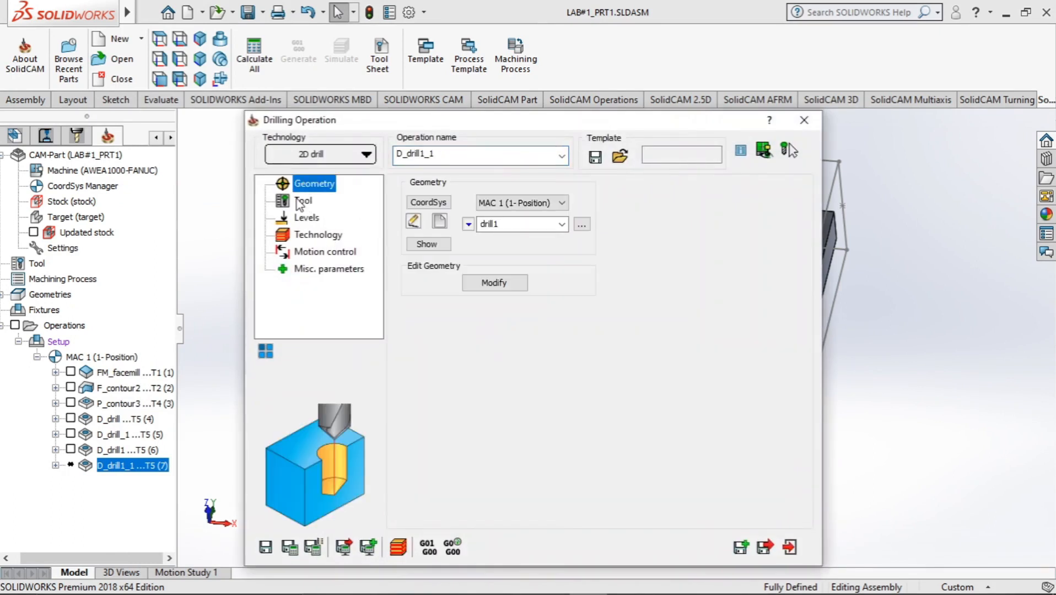
Check the tool of D_drill1_1 and pick the central slot floor again as its upper level at Z -7.
{"action": "left_click", "coordinate": [298, 203]}
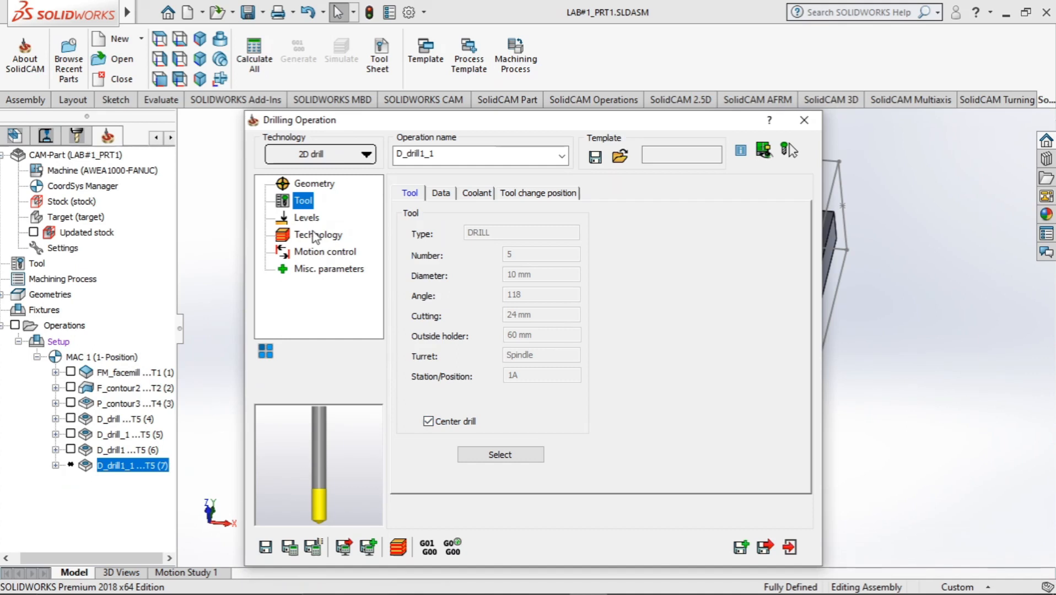
{"action": "left_click", "coordinate": [307, 221]}
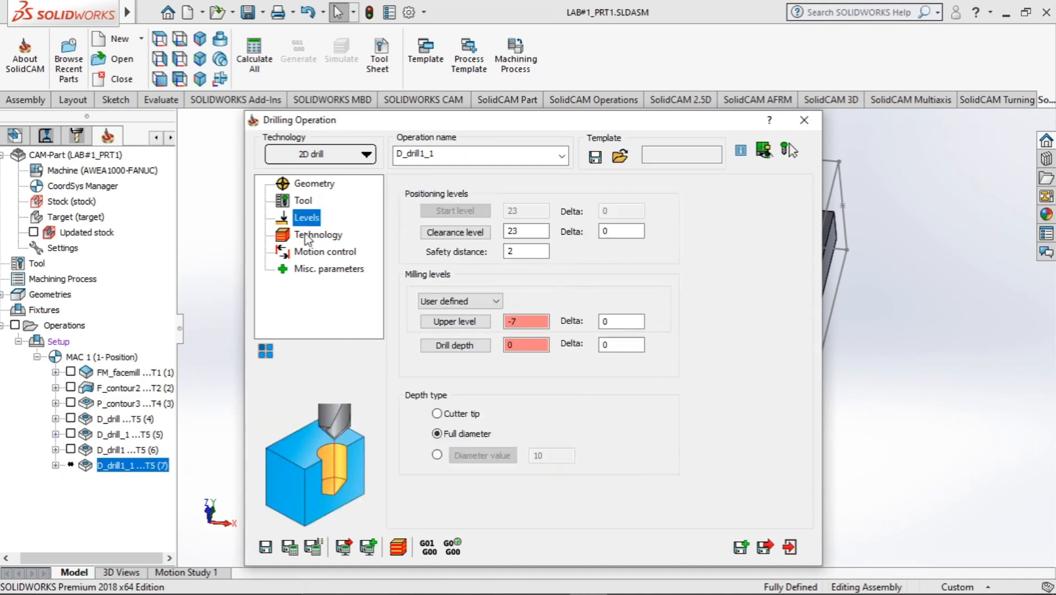
{"action": "left_click", "coordinate": [456, 321]}
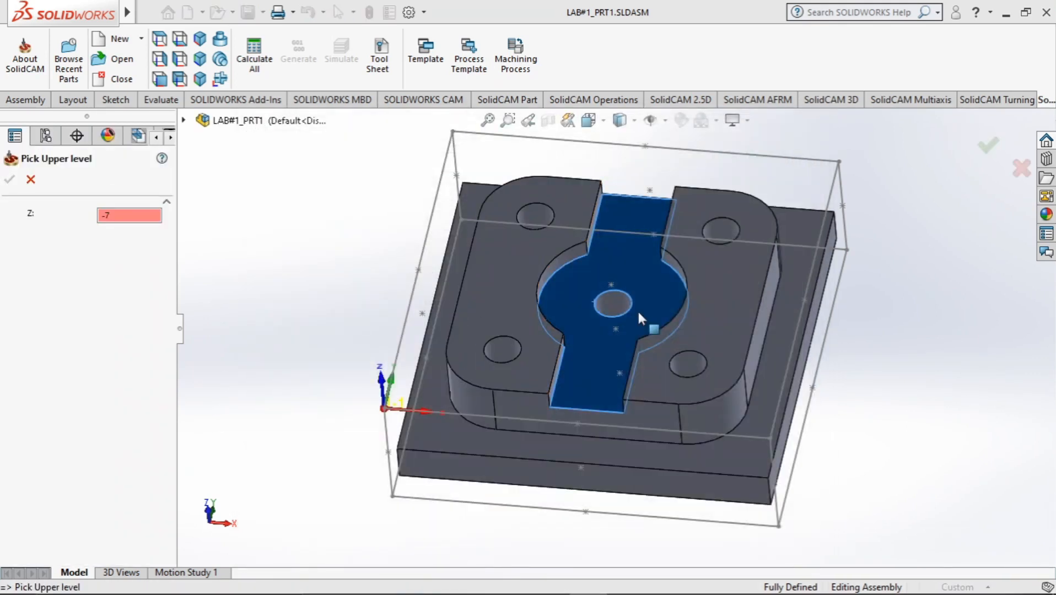
{"action": "left_click", "coordinate": [606, 366]}
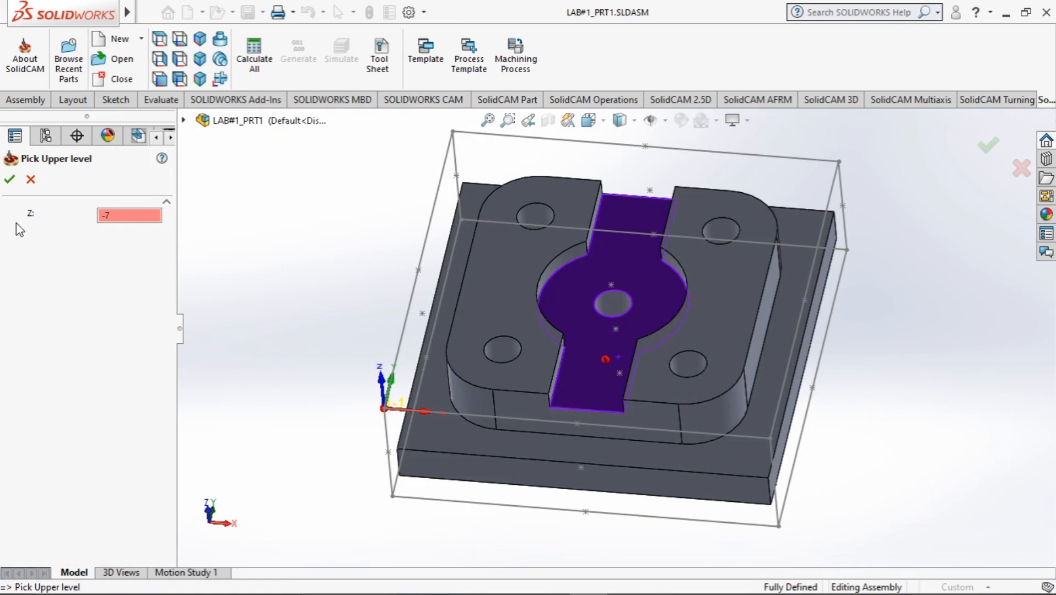
{"action": "left_click", "coordinate": [10, 179]}
Set D_drill1_1's drill depth to 20 by picking the underside of the plate, with the Full diameter depth type.
{"action": "left_click", "coordinate": [455, 346]}
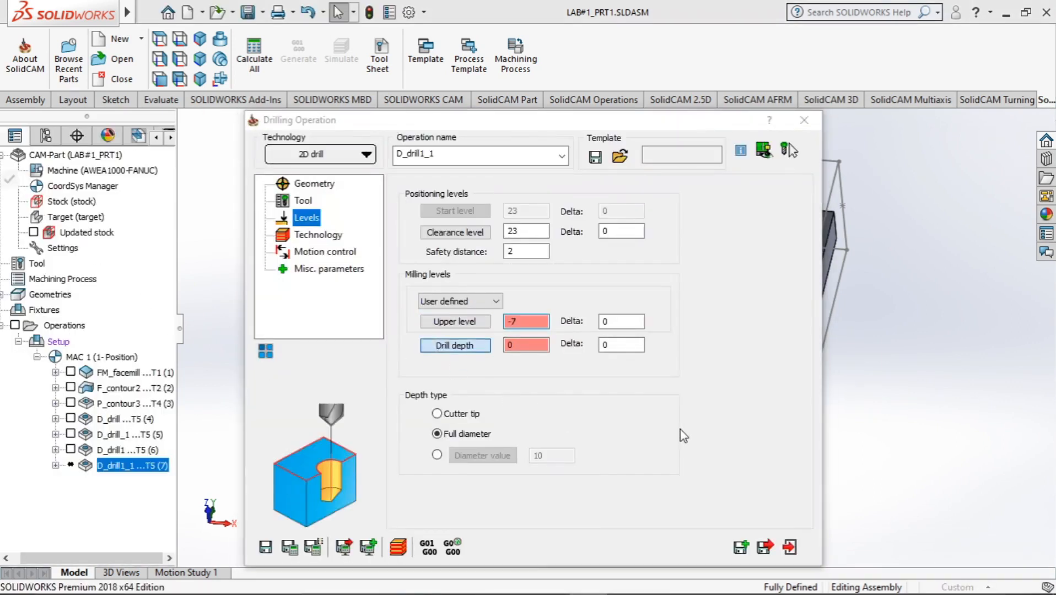
{"action": "left_click", "coordinate": [624, 456]}
{"action": "middle_click_drag", "start_coordinate": [542, 298], "coordinate": [603, 345]}
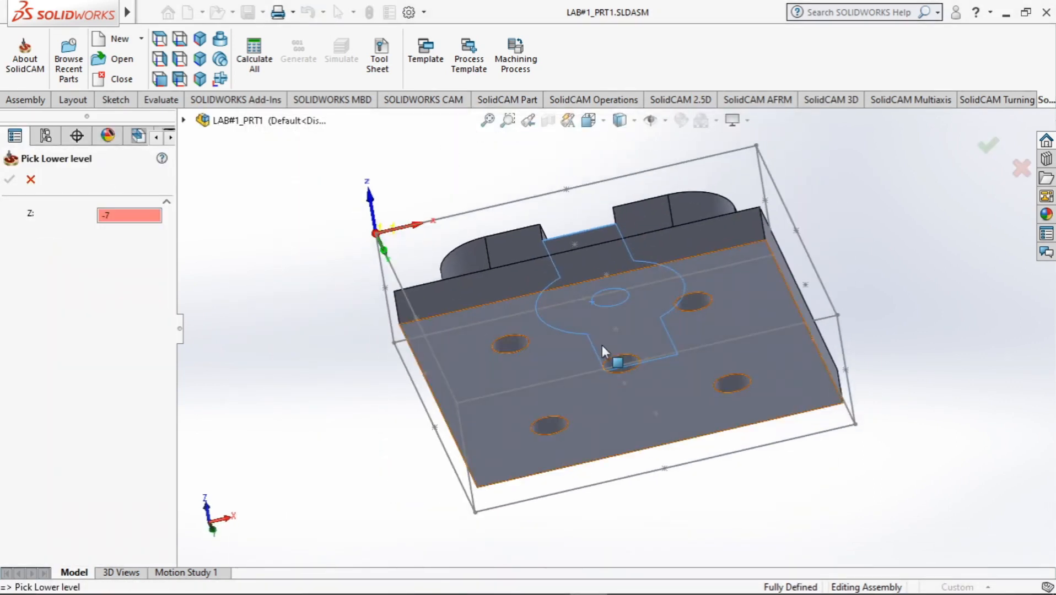
{"action": "left_click", "coordinate": [603, 345]}
{"action": "left_click", "coordinate": [10, 179]}
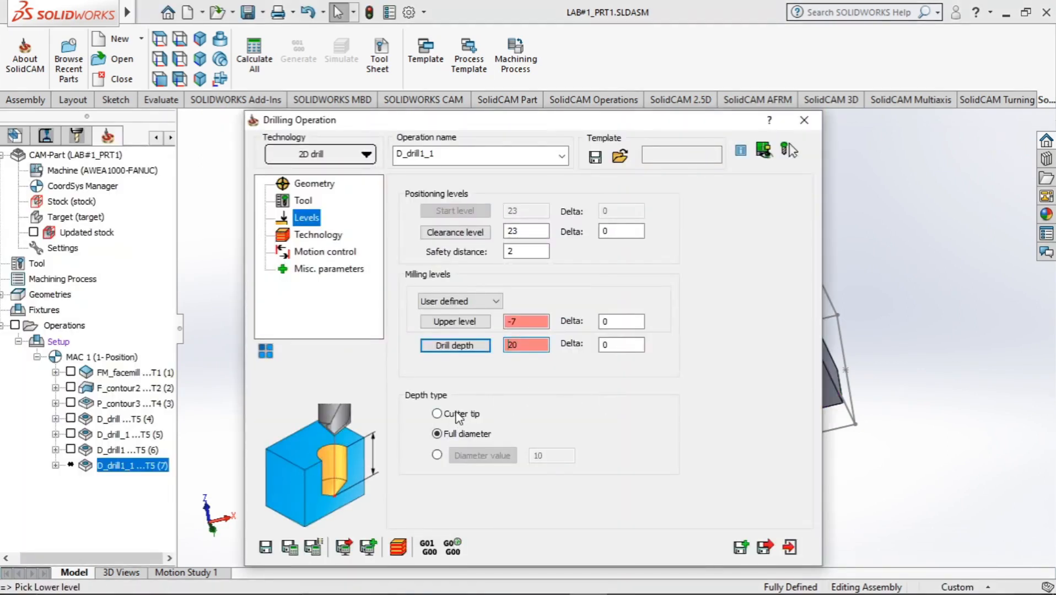
Go through D_drill1_1's technology, motion control and misc. parameters, and save and calculate the operation.
{"action": "left_click", "coordinate": [317, 237]}
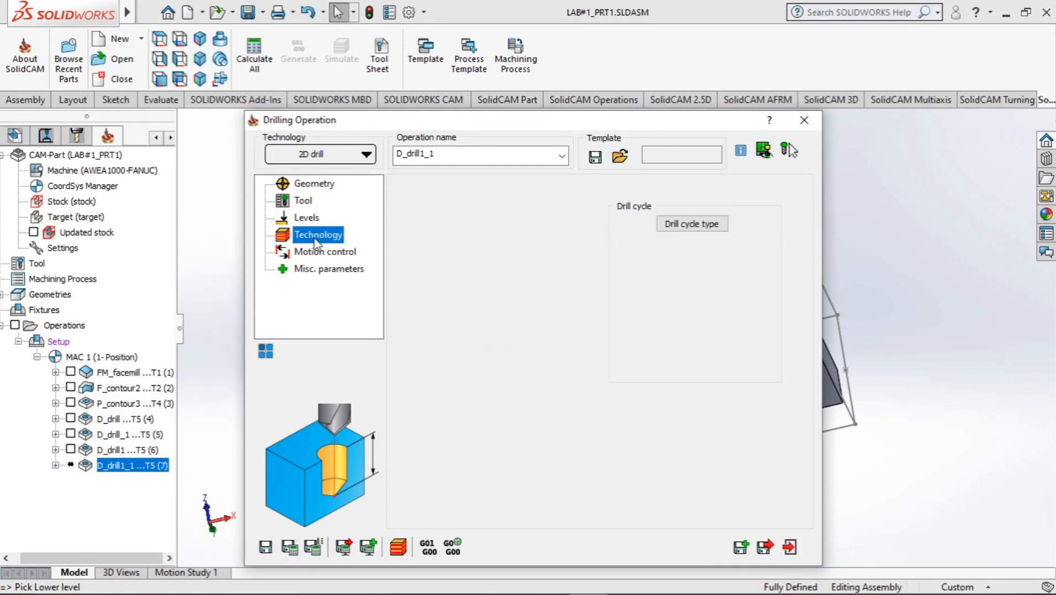
{"action": "left_click", "coordinate": [319, 252]}
{"action": "left_click", "coordinate": [314, 270]}
{"action": "left_click", "coordinate": [290, 546]}
Simulate D_drill1_1 in SolidVerify, inspect the depth of the central hole from the side, and close the simulation and the operation.
{"action": "left_click", "coordinate": [394, 551]}
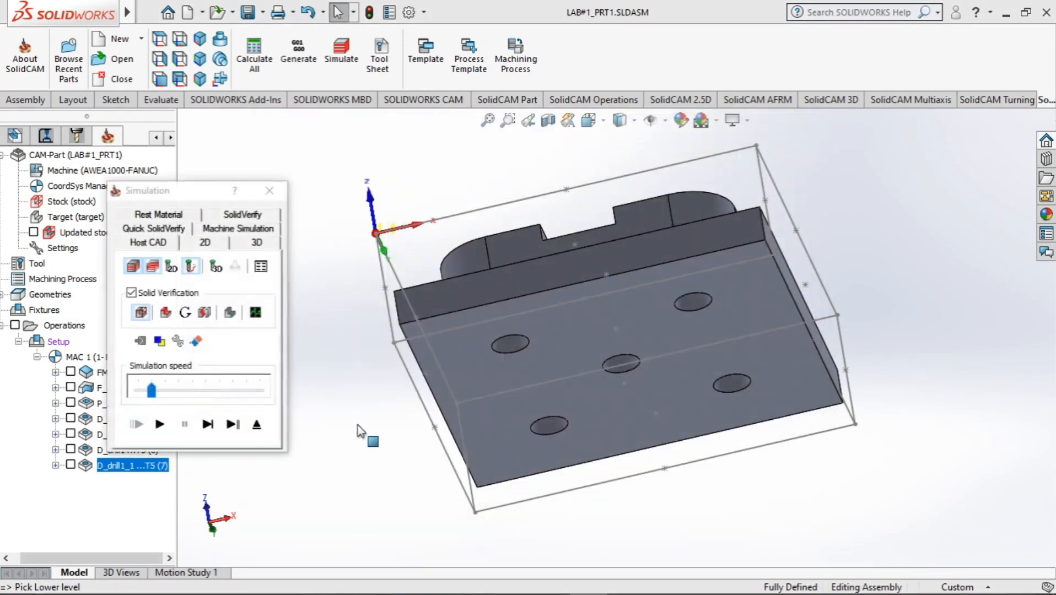
{"action": "mouse_move", "coordinate": [436, 419]}
{"action": "middle_mouse_down"}
{"action": "mouse_move", "coordinate": [394, 435]}
{"action": "mouse_move", "coordinate": [432, 427]}
{"action": "middle_mouse_up"}
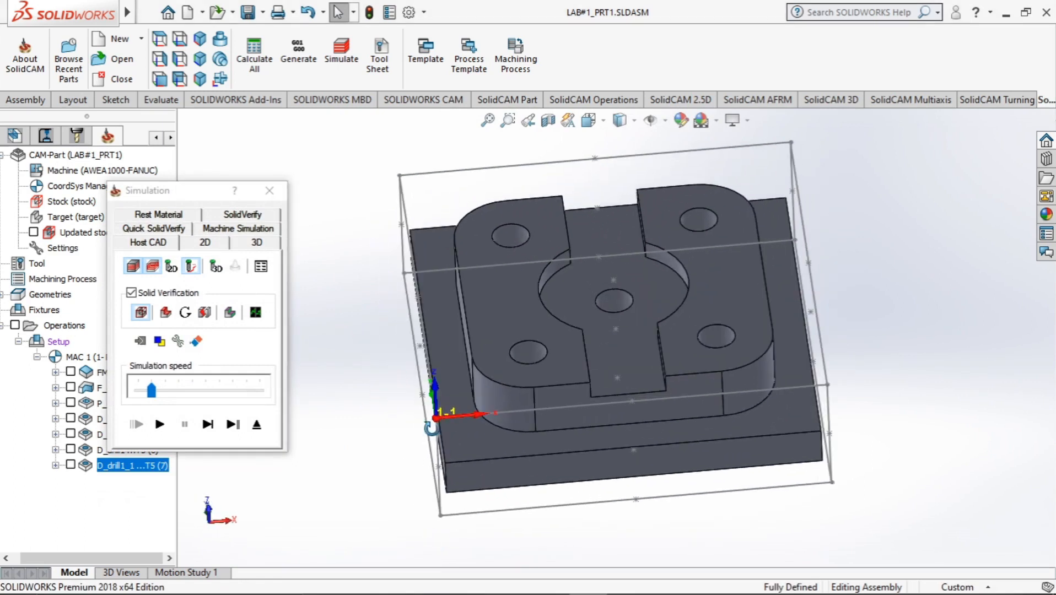
{"action": "left_click", "coordinate": [249, 218]}
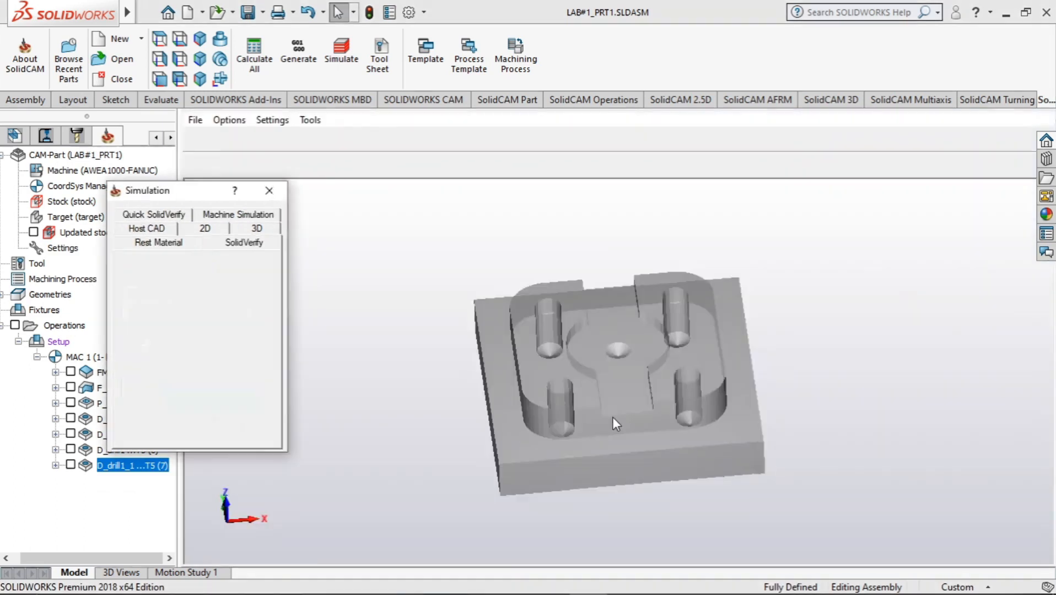
{"action": "mouse_move", "coordinate": [594, 420]}
{"action": "middle_mouse_down"}
{"action": "mouse_move", "coordinate": [559, 426]}
{"action": "mouse_move", "coordinate": [594, 425]}
{"action": "mouse_move", "coordinate": [589, 413]}
{"action": "mouse_move", "coordinate": [594, 437]}
{"action": "middle_mouse_up"}
{"action": "left_click", "coordinate": [161, 425]}
{"action": "middle_click_drag", "start_coordinate": [711, 435], "coordinate": [745, 411]}
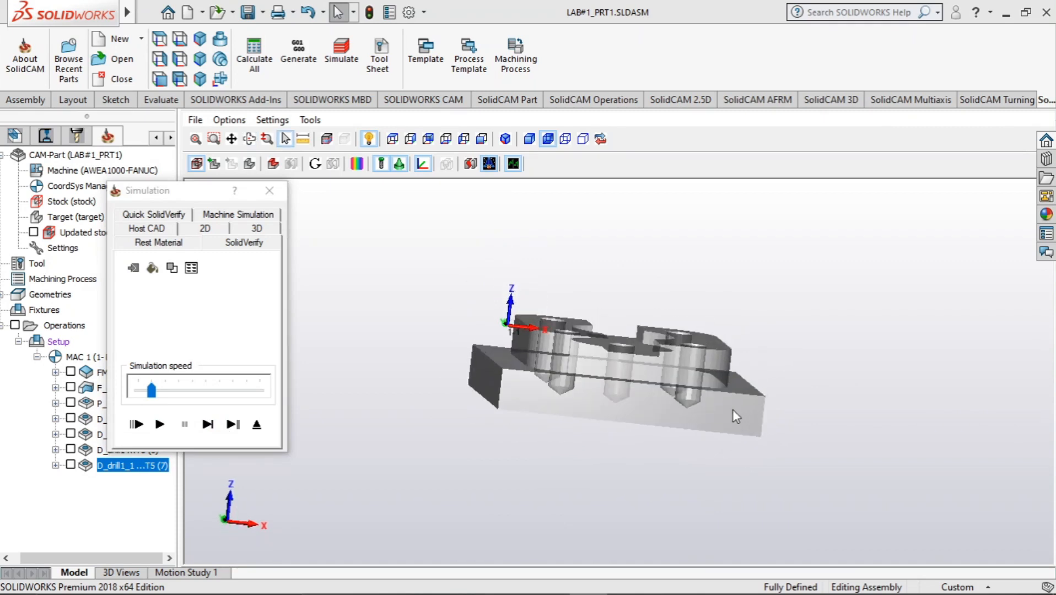
{"action": "mouse_move", "coordinate": [814, 471]}
{"action": "middle_mouse_down"}
{"action": "mouse_move", "coordinate": [856, 471]}
{"action": "mouse_move", "coordinate": [787, 481]}
{"action": "mouse_move", "coordinate": [766, 502]}
{"action": "mouse_move", "coordinate": [797, 500]}
{"action": "mouse_move", "coordinate": [806, 481]}
{"action": "middle_mouse_up"}
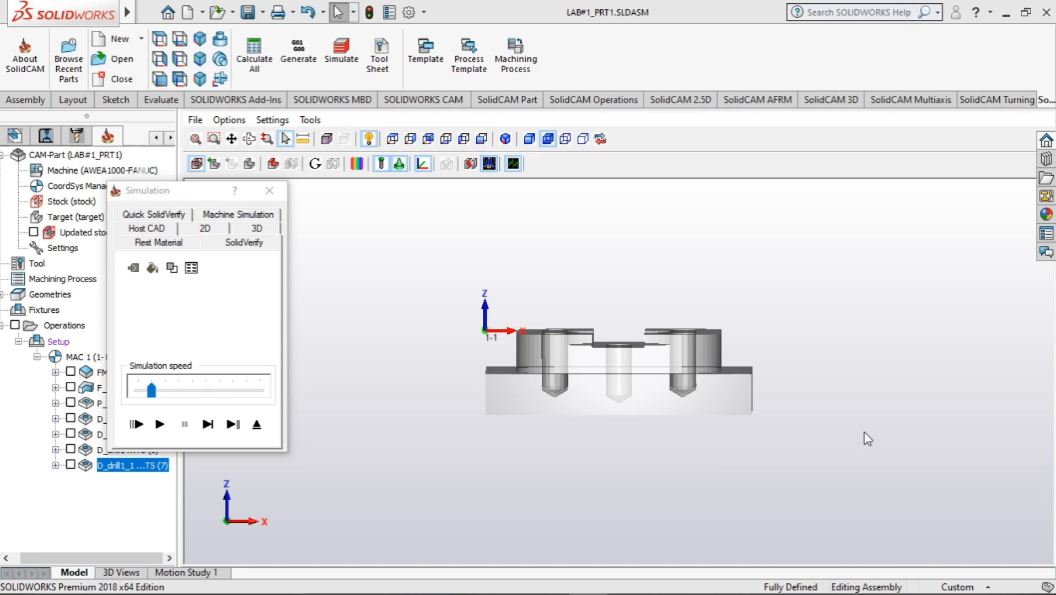
{"action": "mouse_move", "coordinate": [884, 492]}
{"action": "middle_mouse_down"}
{"action": "mouse_move", "coordinate": [877, 489]}
{"action": "mouse_move", "coordinate": [886, 495]}
{"action": "middle_mouse_up"}
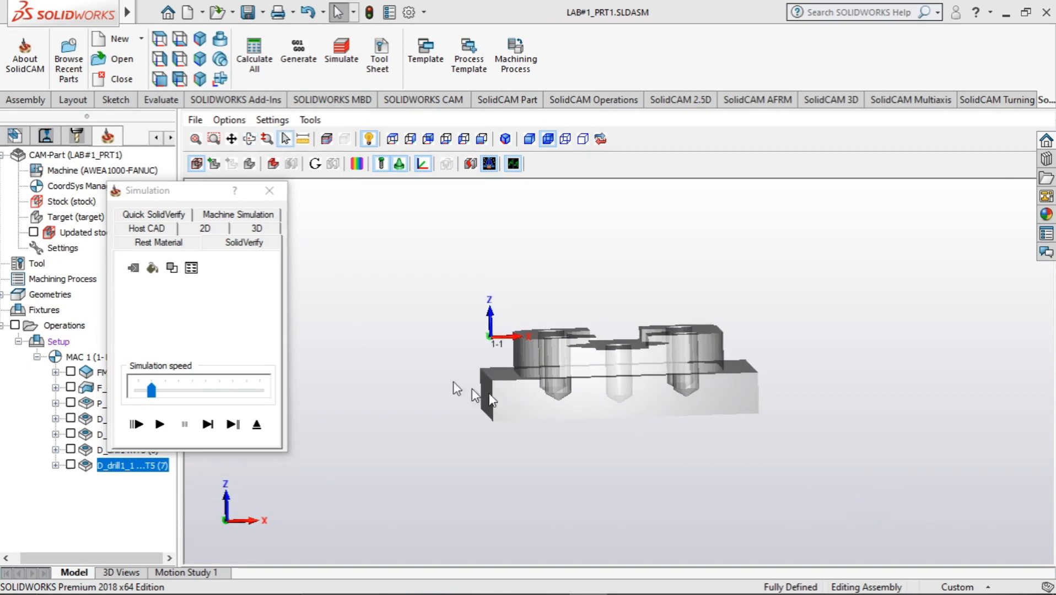
{"action": "left_click", "coordinate": [274, 196]}
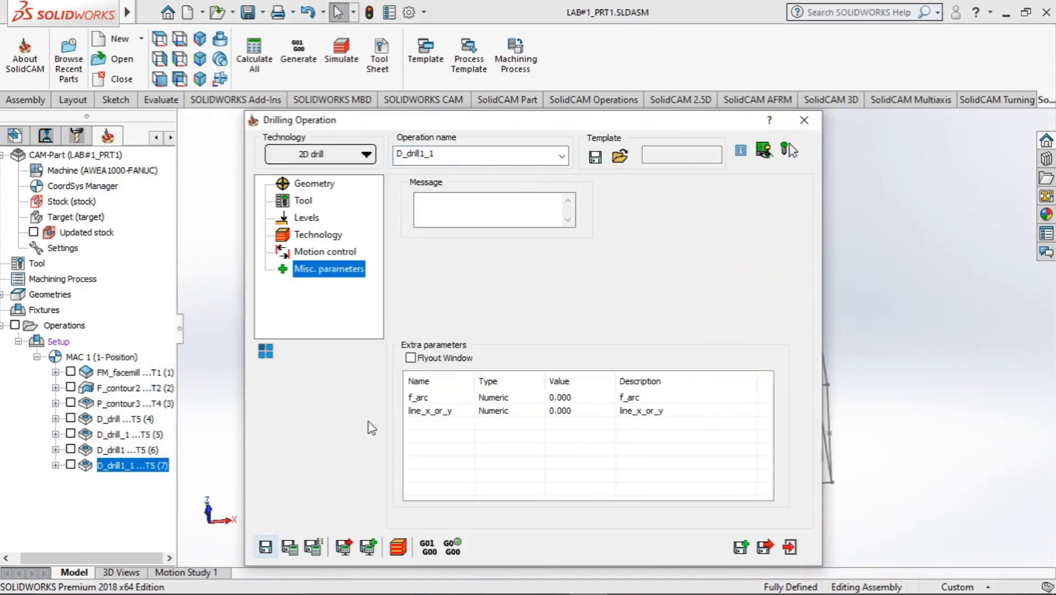
{"action": "left_click", "coordinate": [790, 547]}
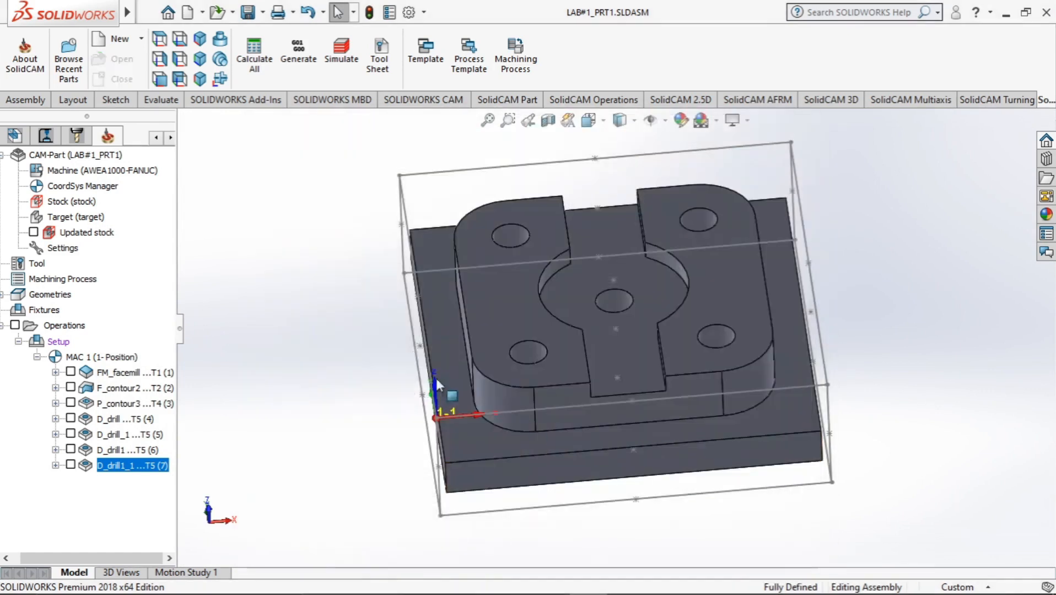
{"action": "middle_click_drag", "start_coordinate": [337, 379], "coordinate": [254, 278]}
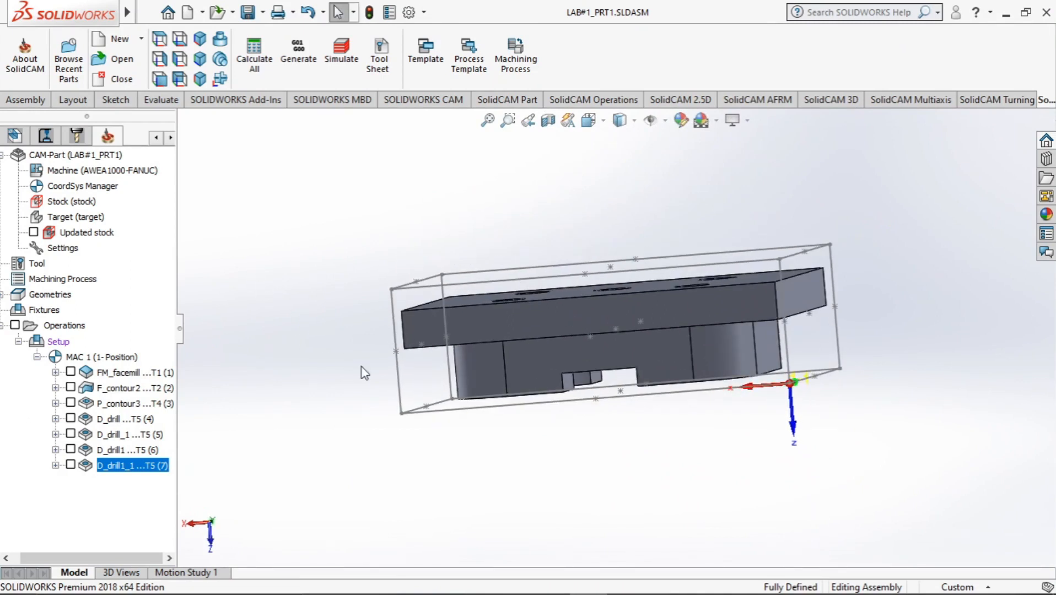
Add a new Face milling operation for the plate's flat side with the five holes.
{"action": "middle_click_drag", "start_coordinate": [361, 367], "coordinate": [365, 391]}
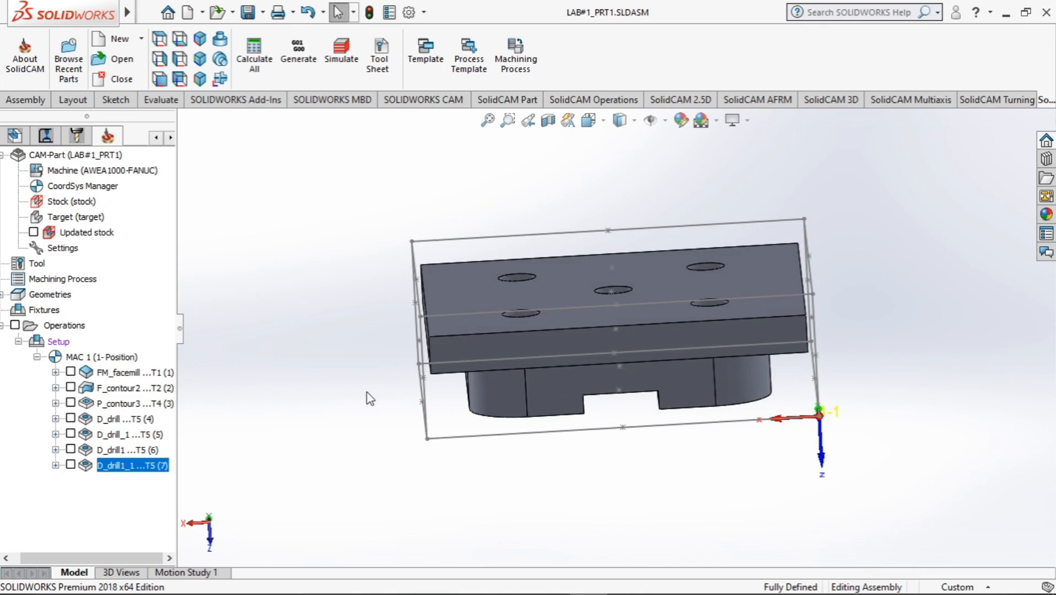
{"action": "right_click", "coordinate": [52, 328]}
{"action": "mouse_move", "coordinate": [124, 212]}
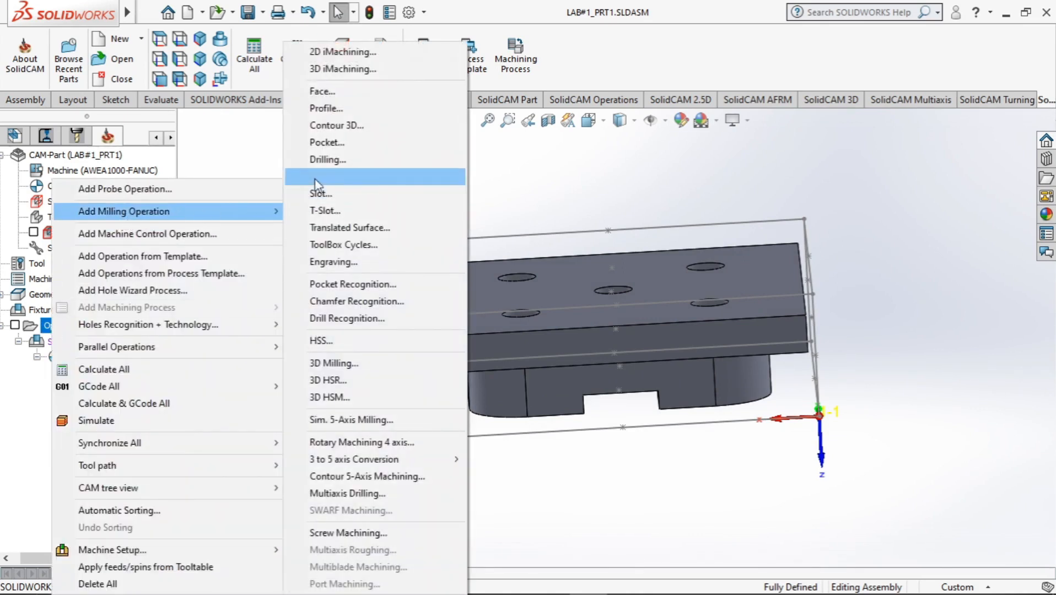
{"action": "left_click", "coordinate": [325, 91]}
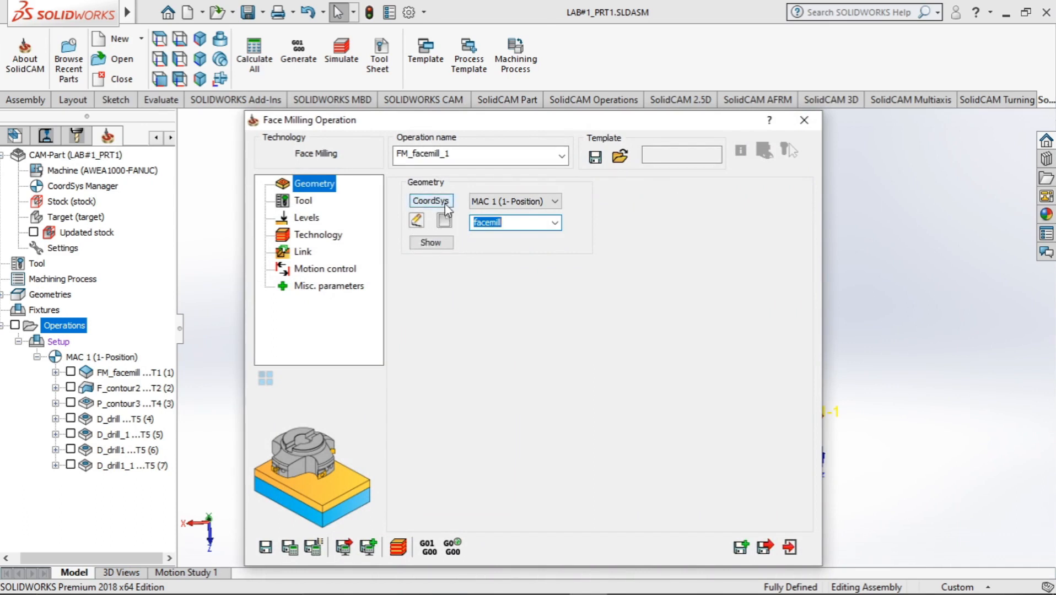
Add position 2 to the MAC 1 coordinate system by selecting the plate's flat face with the five holes.
{"action": "left_click", "coordinate": [431, 201]}
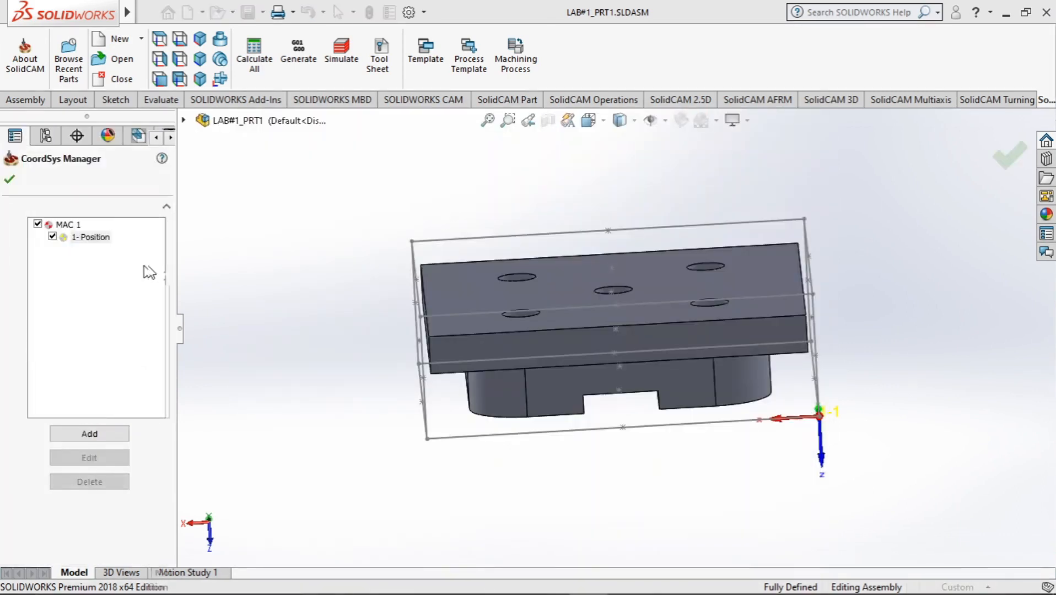
{"action": "mouse_move", "coordinate": [365, 454]}
{"action": "middle_mouse_down"}
{"action": "mouse_move", "coordinate": [349, 416]}
{"action": "mouse_move", "coordinate": [382, 448]}
{"action": "middle_mouse_up"}
{"action": "key", "text": "space"}
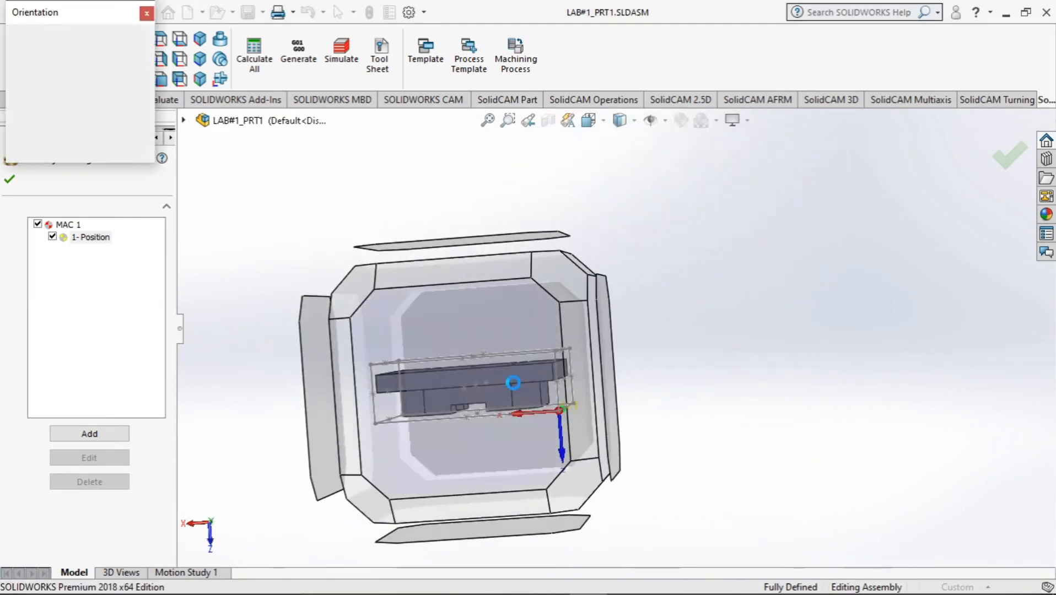
{"action": "left_click", "coordinate": [507, 382]}
{"action": "middle_click_drag", "start_coordinate": [352, 396], "coordinate": [276, 395]}
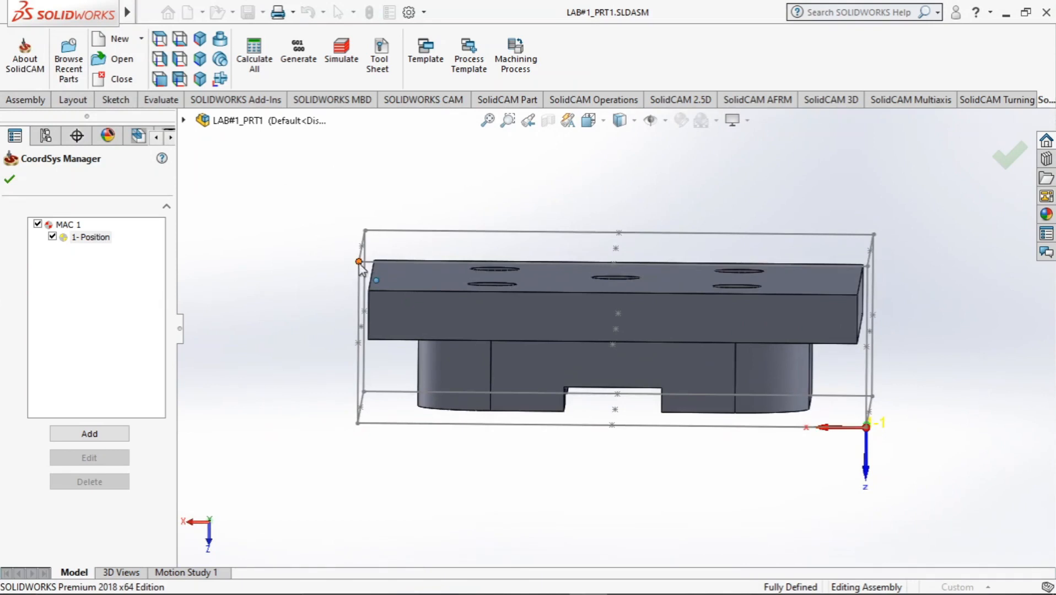
{"action": "middle_click_drag", "start_coordinate": [320, 301], "coordinate": [221, 389]}
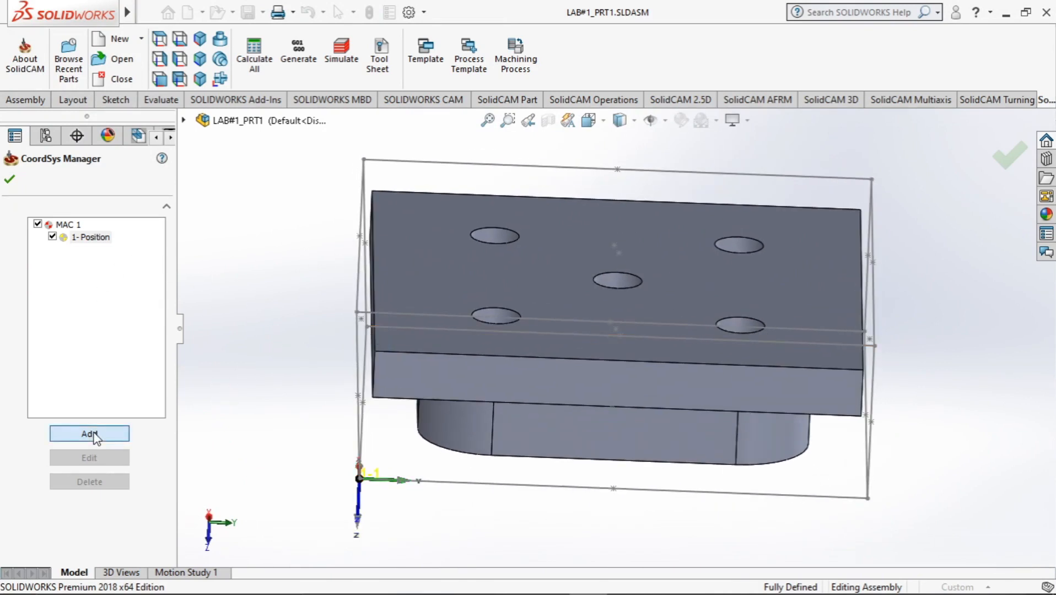
{"action": "left_click", "coordinate": [91, 434]}
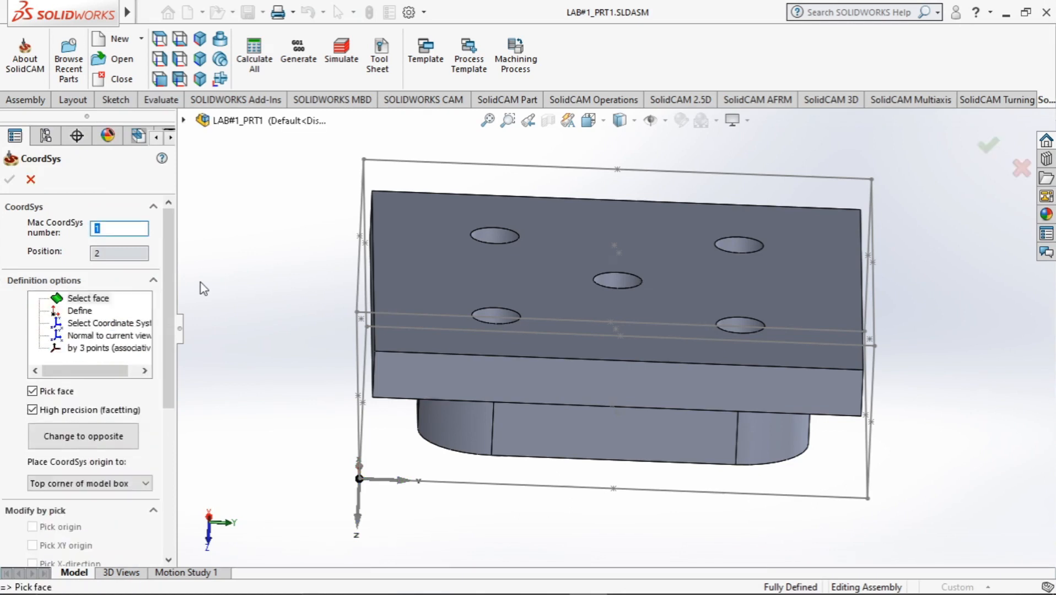
{"action": "middle_click_drag", "start_coordinate": [250, 342], "coordinate": [269, 300]}
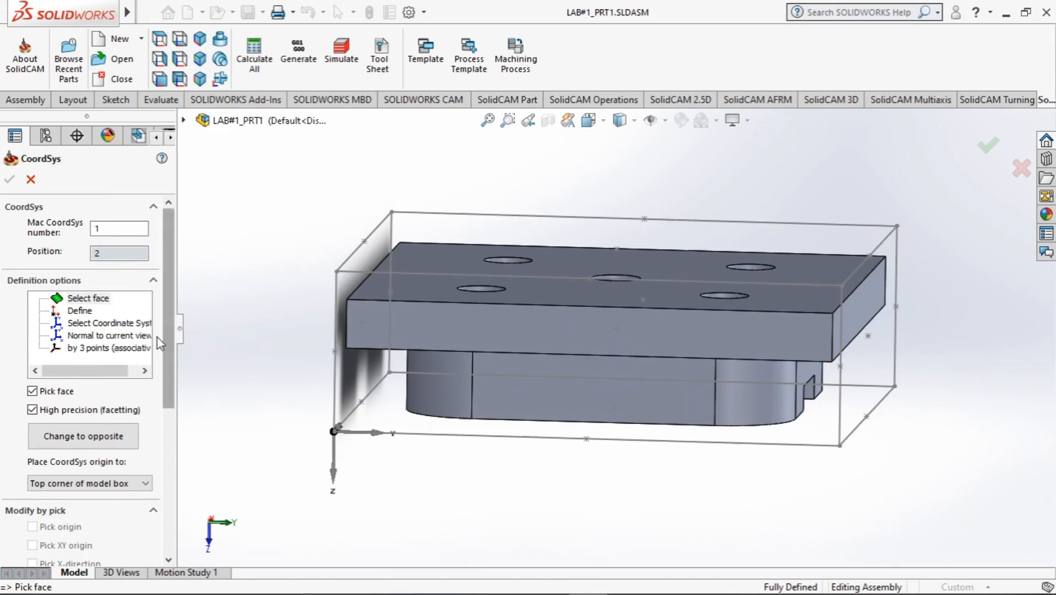
{"action": "left_click_drag", "start_coordinate": [166, 321], "coordinate": [165, 356]}
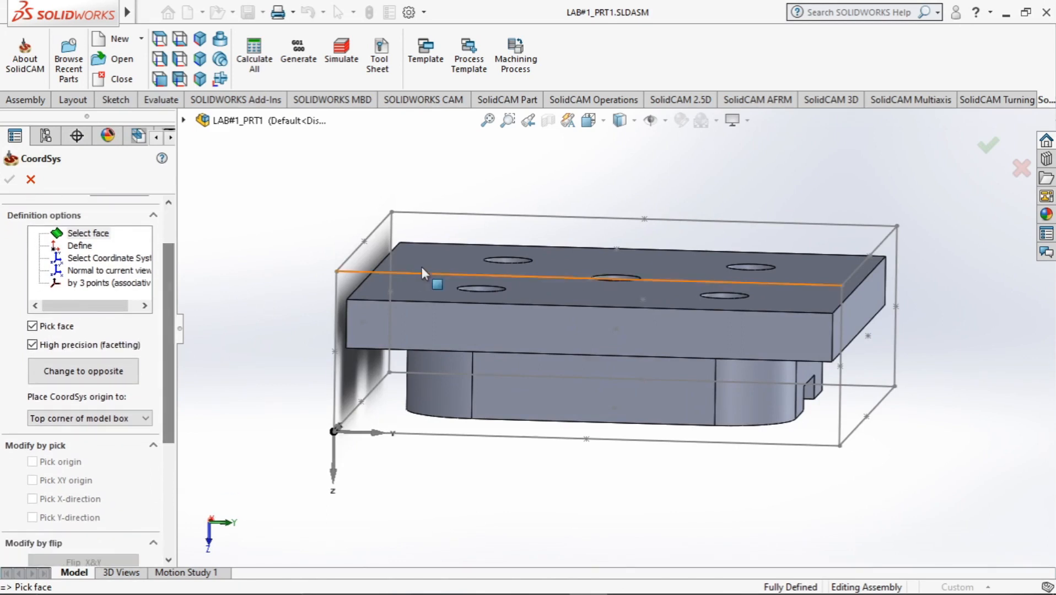
{"action": "left_click", "coordinate": [432, 257]}
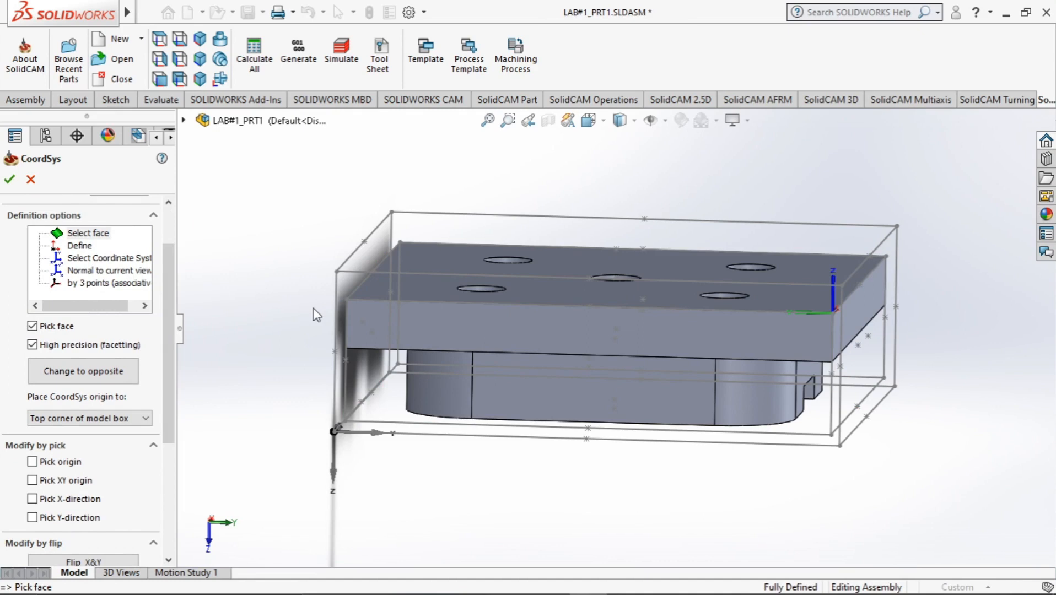
Move the origin of position 2 to the near upper corner of the stock box at 0, 104, -33.
{"action": "mouse_move", "coordinate": [523, 507]}
{"action": "middle_mouse_down"}
{"action": "mouse_move", "coordinate": [507, 502]}
{"action": "mouse_move", "coordinate": [512, 509]}
{"action": "middle_mouse_up"}
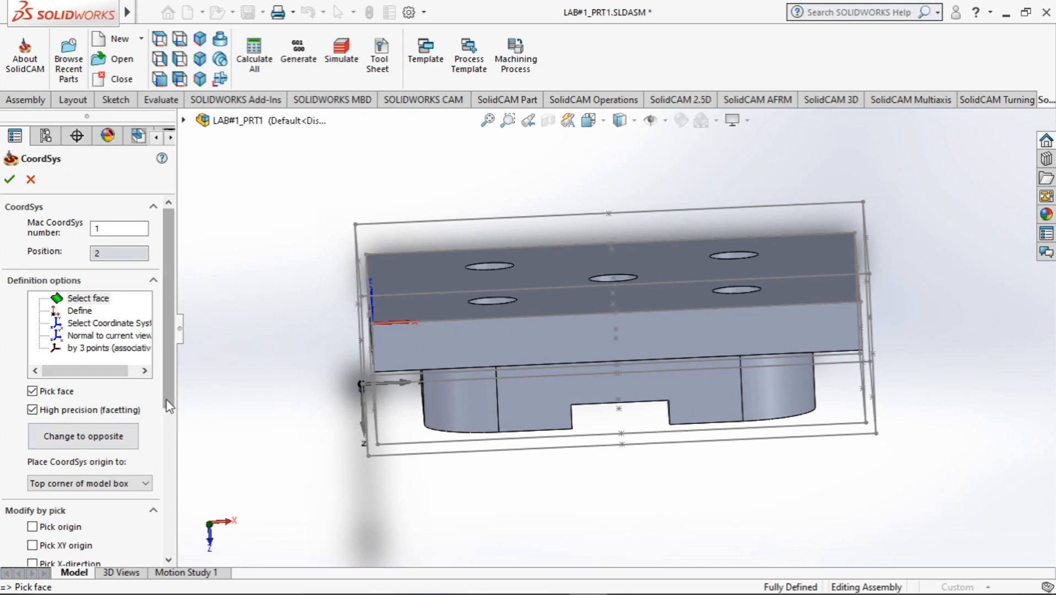
{"action": "left_click_drag", "start_coordinate": [167, 400], "coordinate": [149, 490]}
{"action": "left_click", "coordinate": [32, 367]}
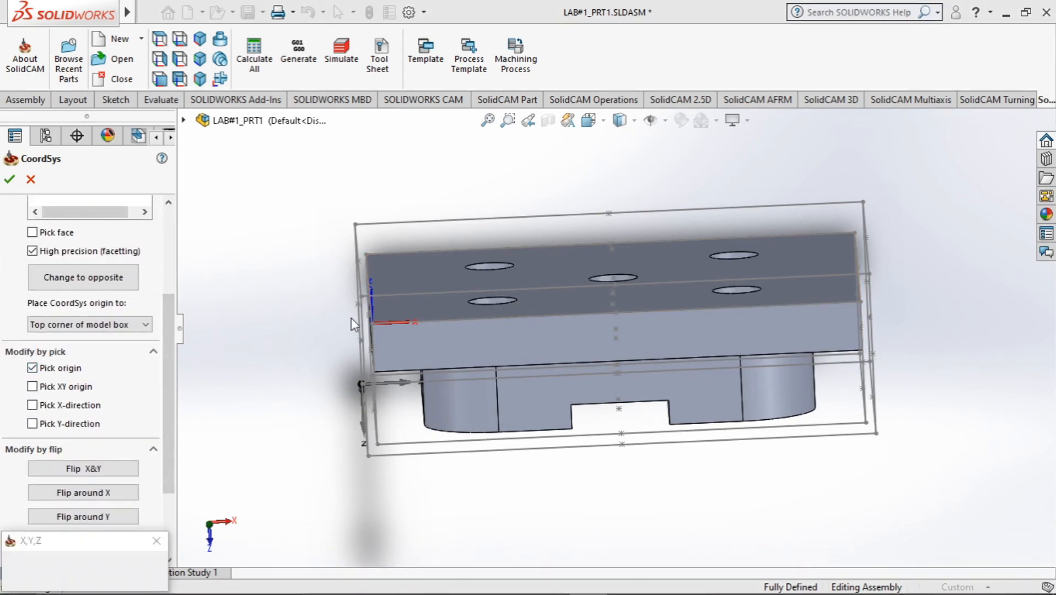
{"action": "left_click", "coordinate": [364, 298]}
{"action": "left_click", "coordinate": [363, 298]}
{"action": "middle_click_drag", "start_coordinate": [281, 413], "coordinate": [275, 439]}
{"action": "scroll", "coordinate": [159, 458], "scroll_direction": "down", "scroll_amount": 4}
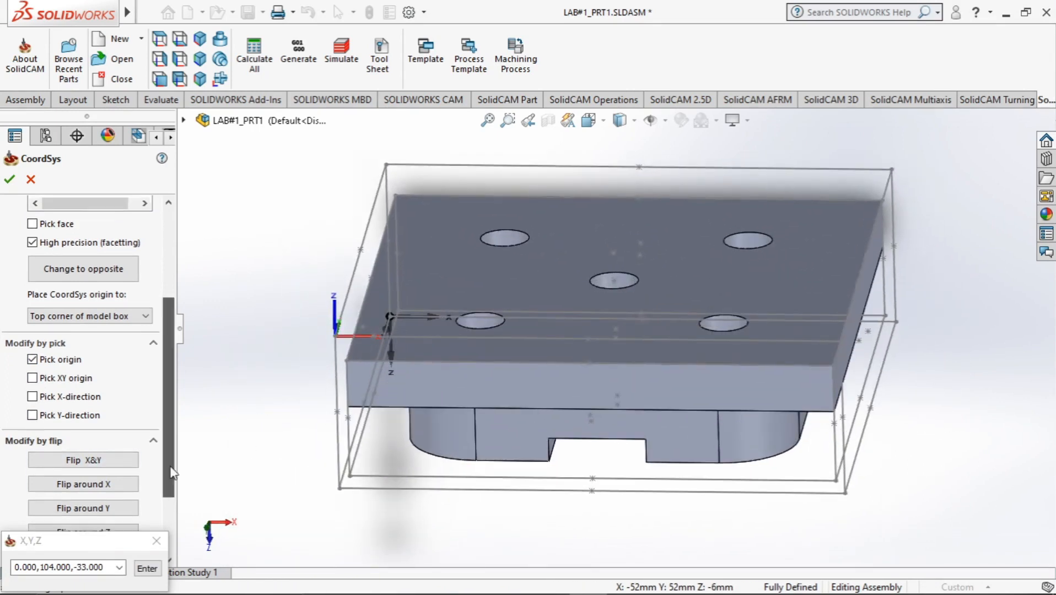
Accept position 2 with its default level data and assign MAC 1 (2-Position) to the face milling operation.
{"action": "left_click", "coordinate": [11, 181]}
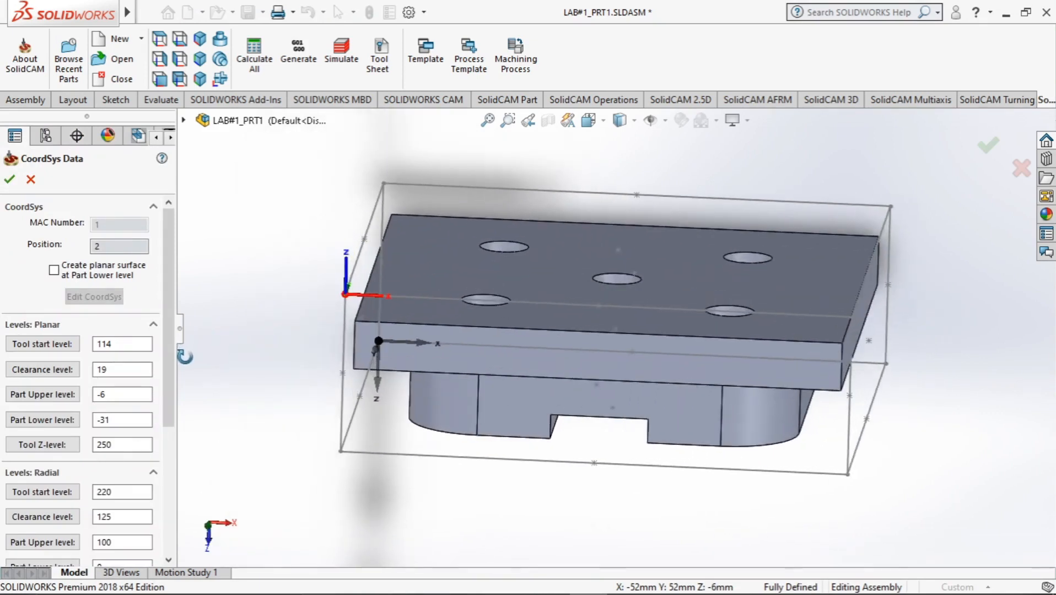
{"action": "left_click", "coordinate": [9, 179]}
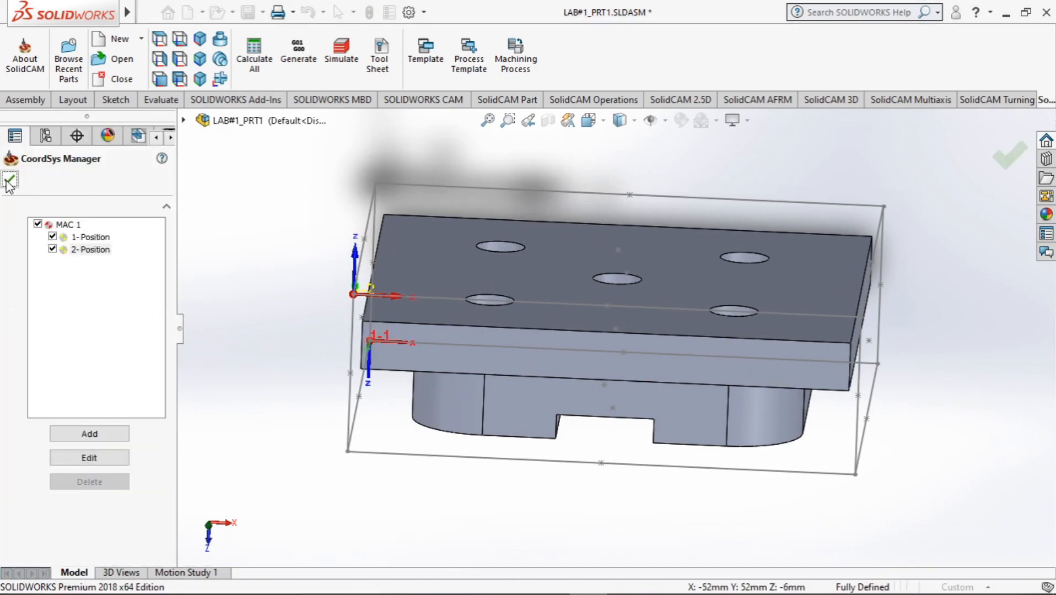
{"action": "left_click", "coordinate": [10, 180]}
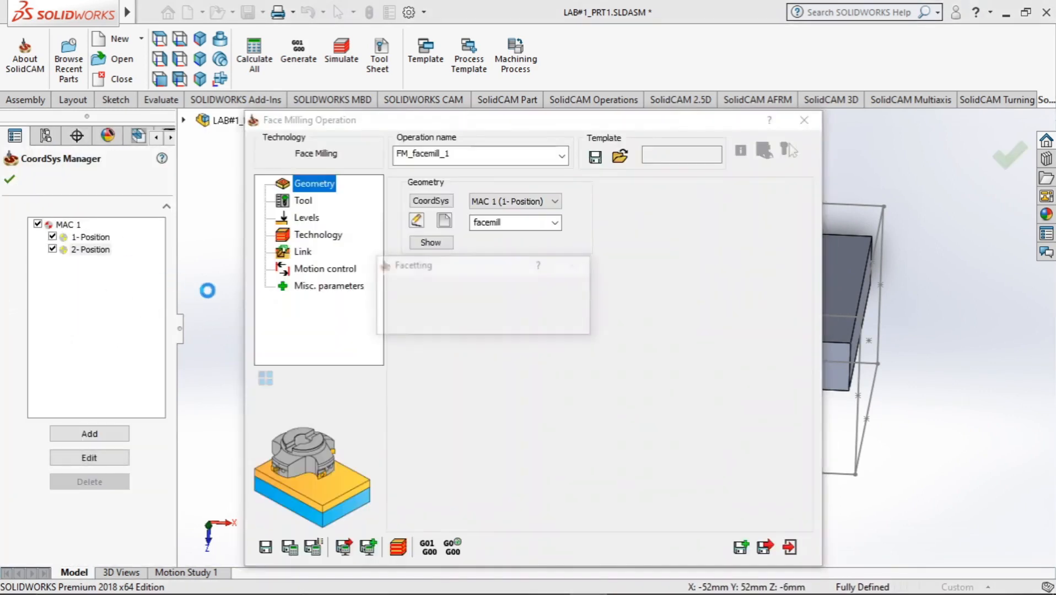
{"action": "left_click", "coordinate": [528, 207]}
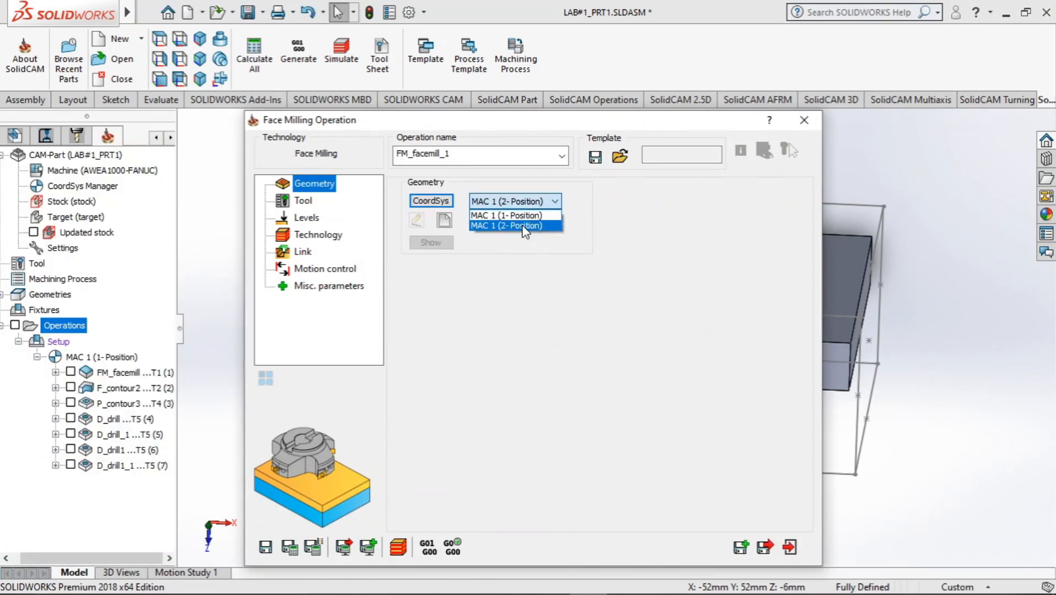
{"action": "left_click", "coordinate": [524, 226]}
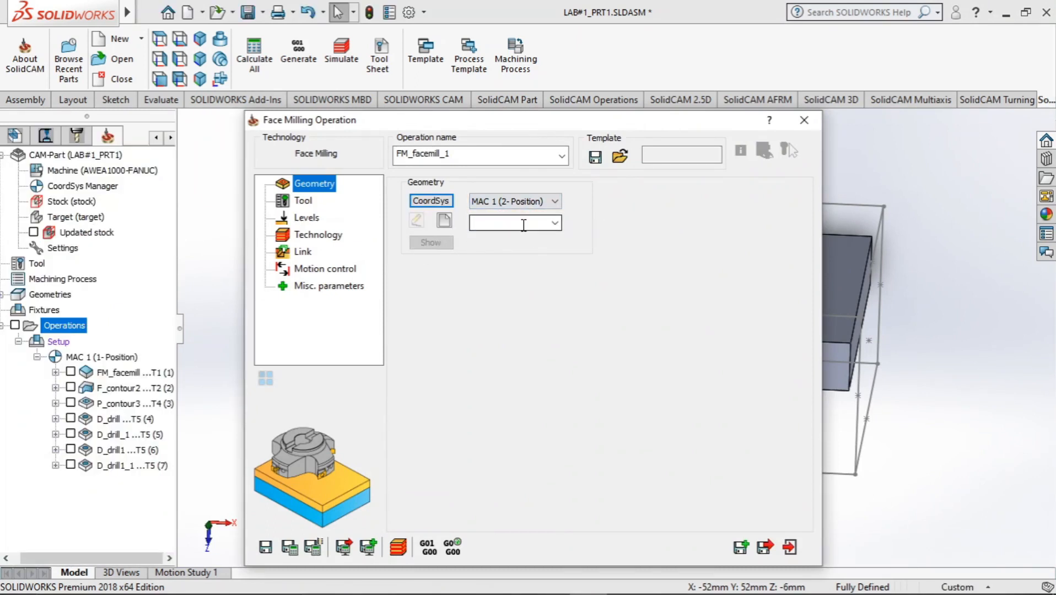
{"action": "left_click", "coordinate": [444, 221]}
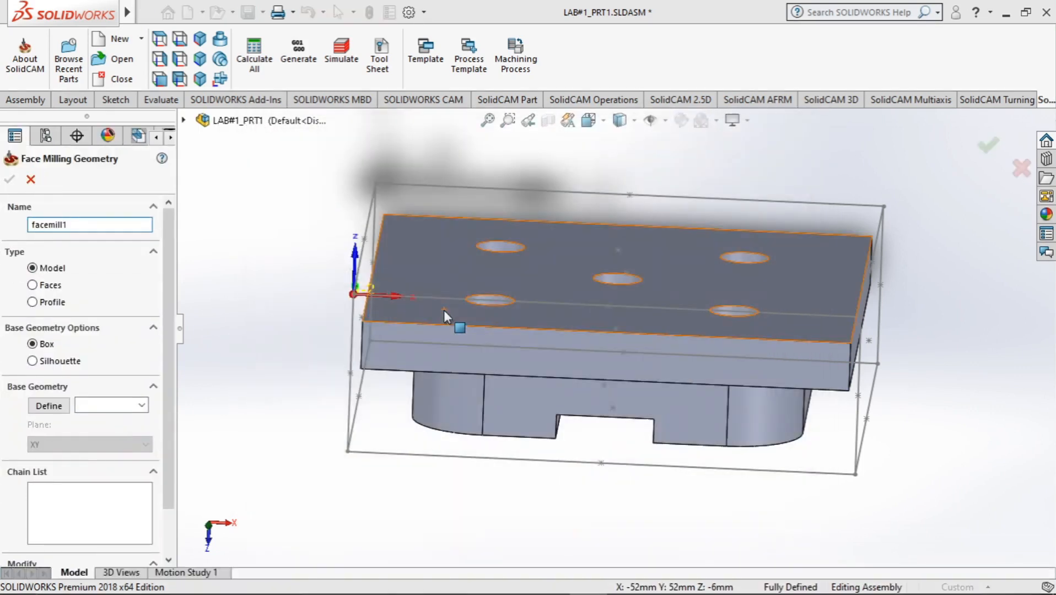
{"action": "left_click", "coordinate": [442, 268]}
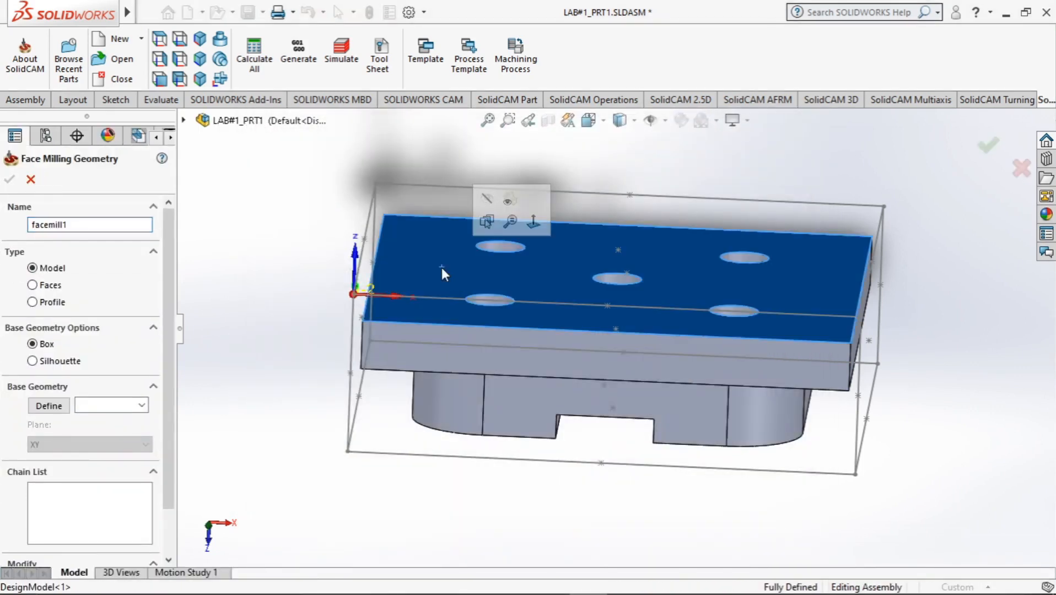
{"action": "left_click", "coordinate": [31, 179]}
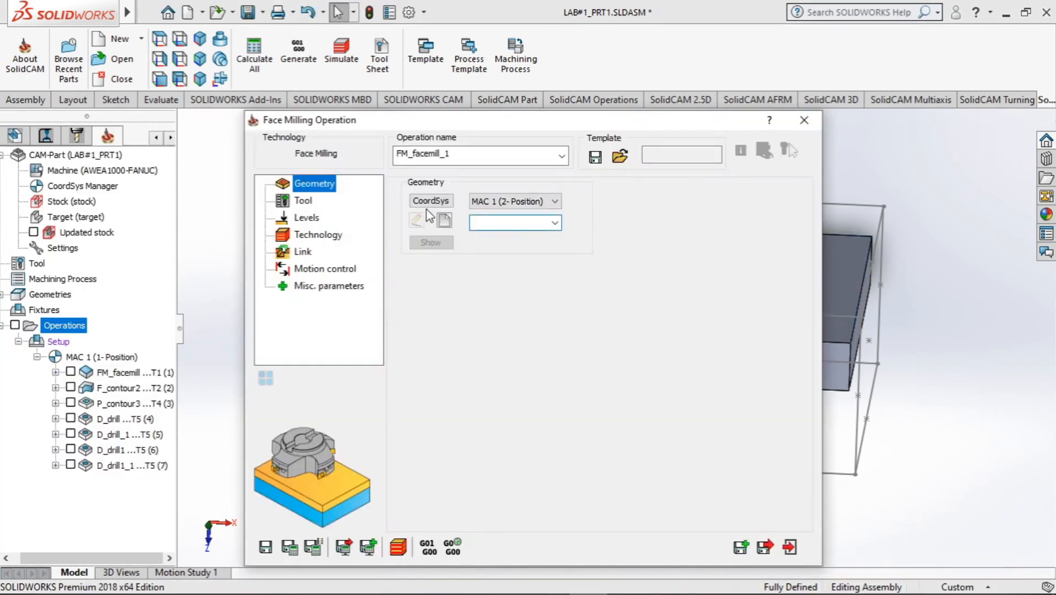
Define a face milling geometry named Face from the plate's solid model, using the Model type and Box option.
{"action": "left_click", "coordinate": [491, 221]}
{"action": "left_click", "coordinate": [445, 222]}
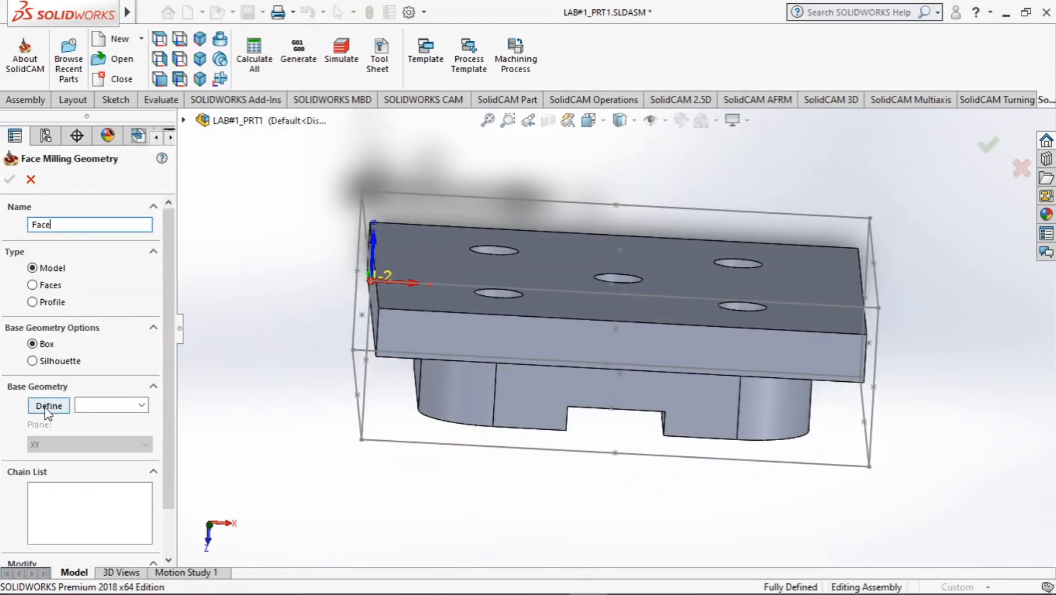
{"action": "left_click", "coordinate": [48, 406]}
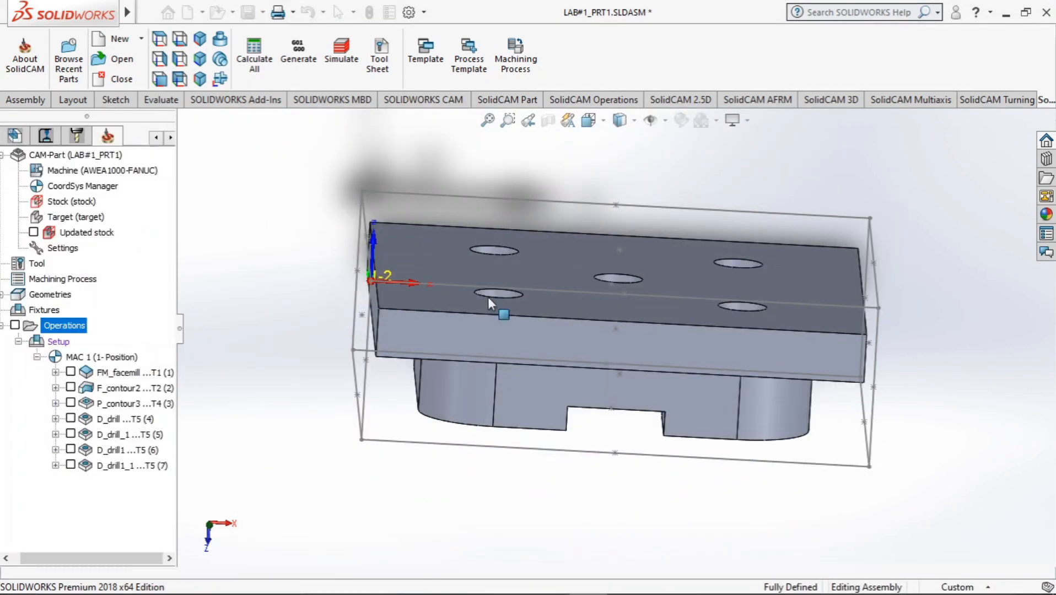
{"action": "left_click", "coordinate": [454, 273]}
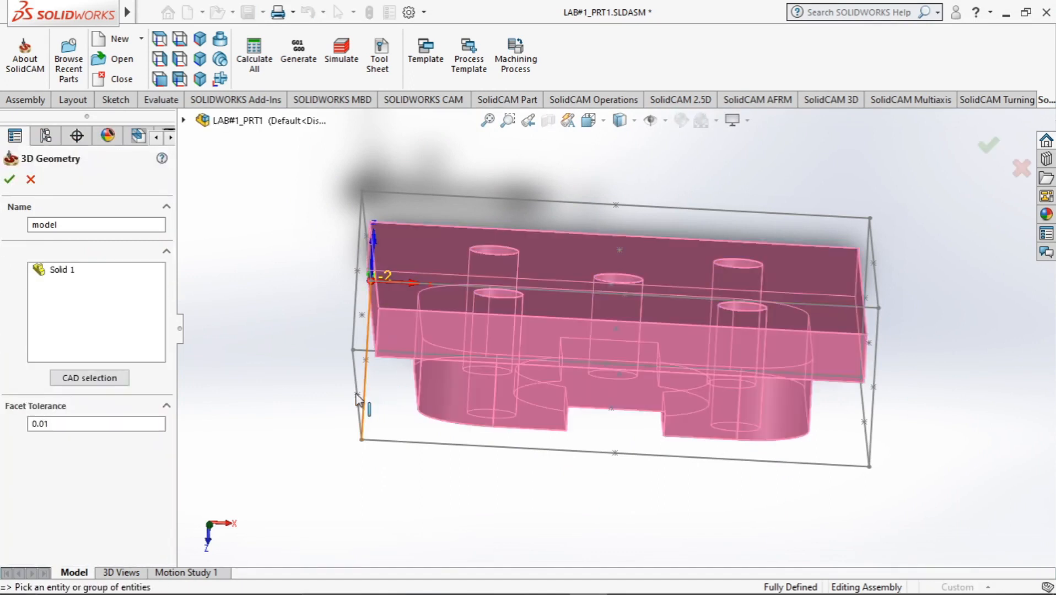
{"action": "left_click", "coordinate": [9, 180]}
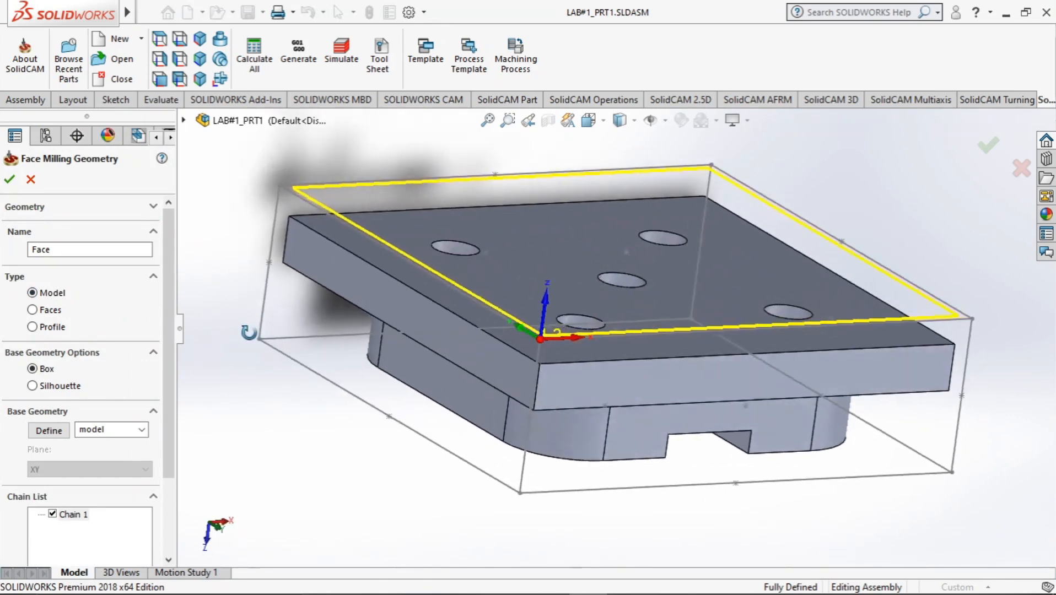
{"action": "scroll", "coordinate": [70, 343], "scroll_direction": "down", "scroll_amount": 3}
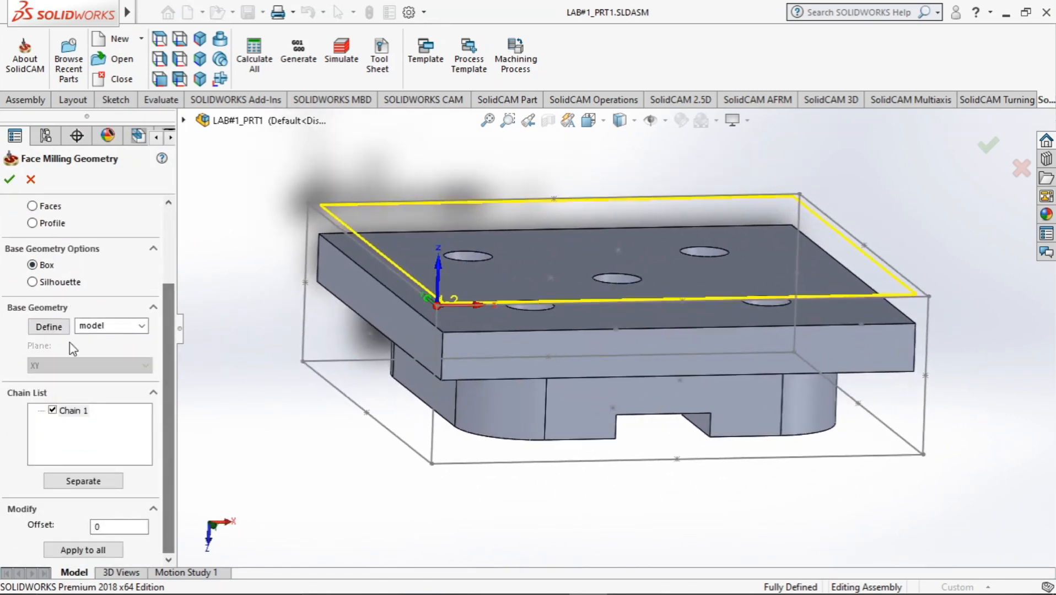
{"action": "left_click", "coordinate": [10, 179]}
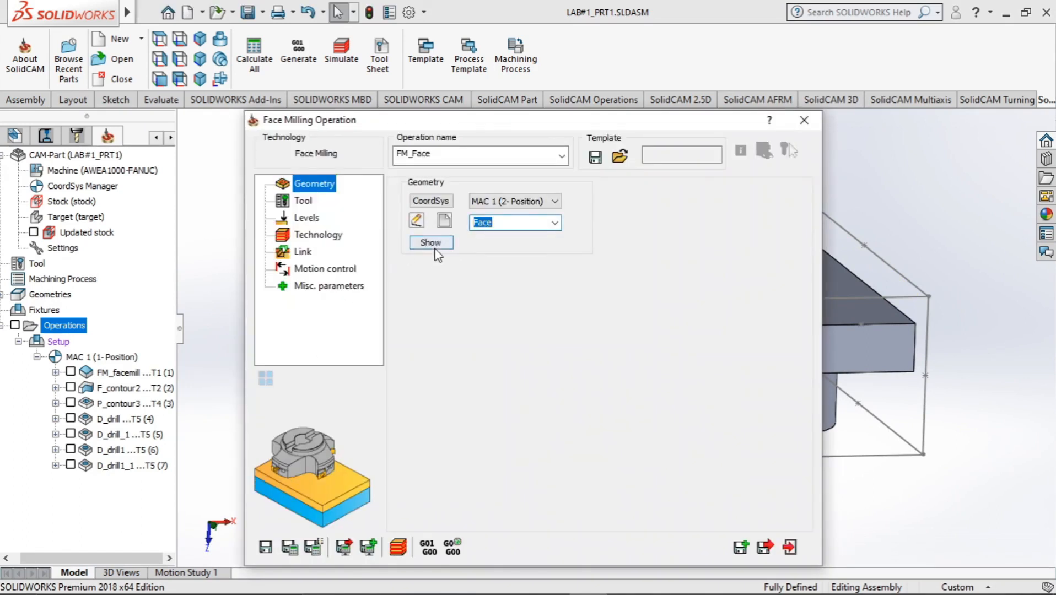
Assign tool 1, the 40 mm end mill, to the FM_Face operation.
{"action": "left_click", "coordinate": [303, 202]}
{"action": "left_click", "coordinate": [481, 425]}
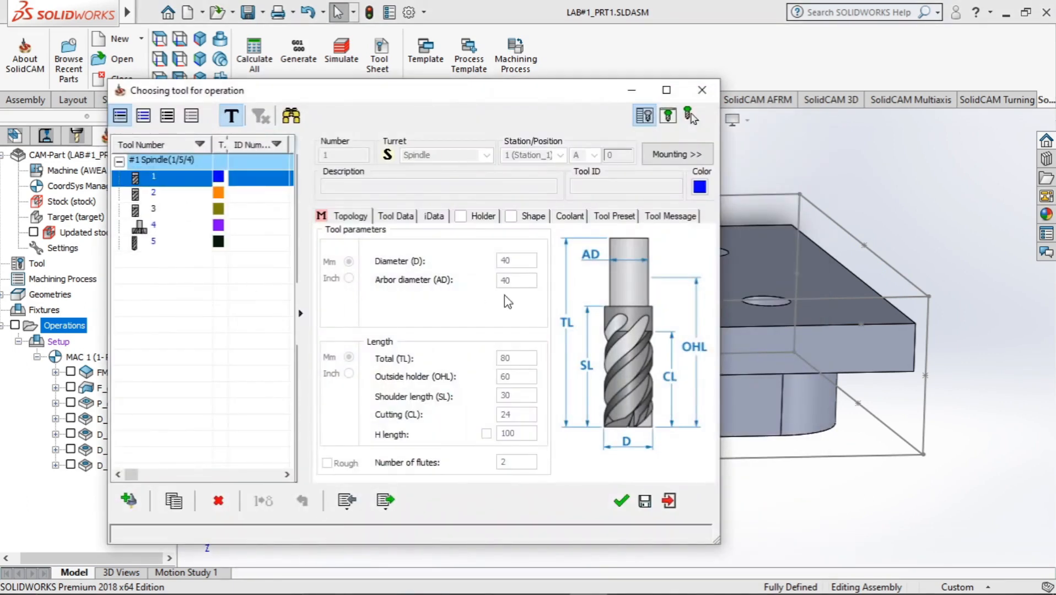
{"action": "left_click", "coordinate": [621, 501]}
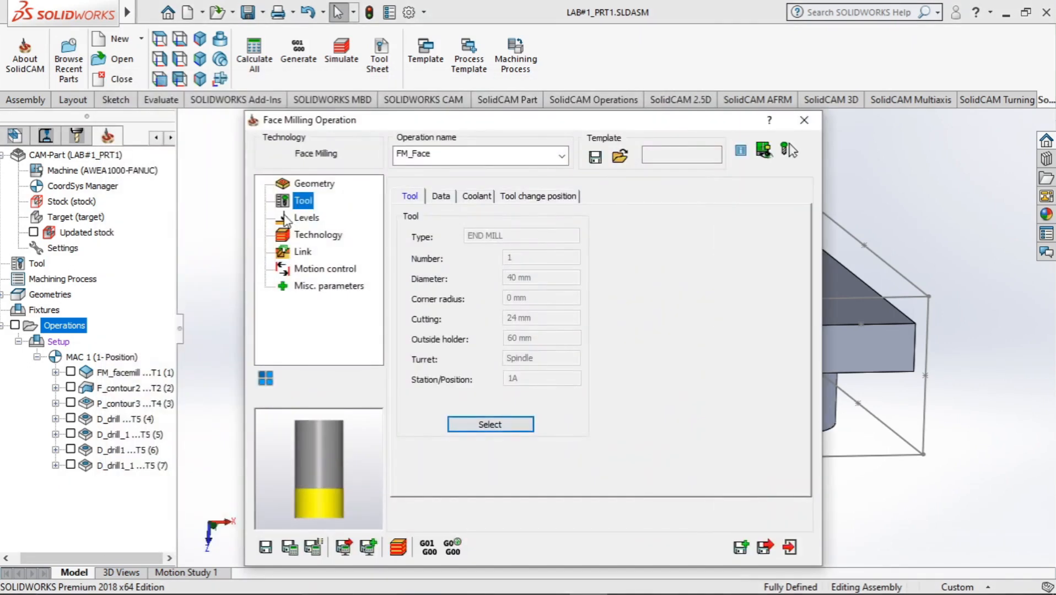
Set FM_Face's upper level to Z 0 by picking the top of the stock box.
{"action": "left_click", "coordinate": [305, 218]}
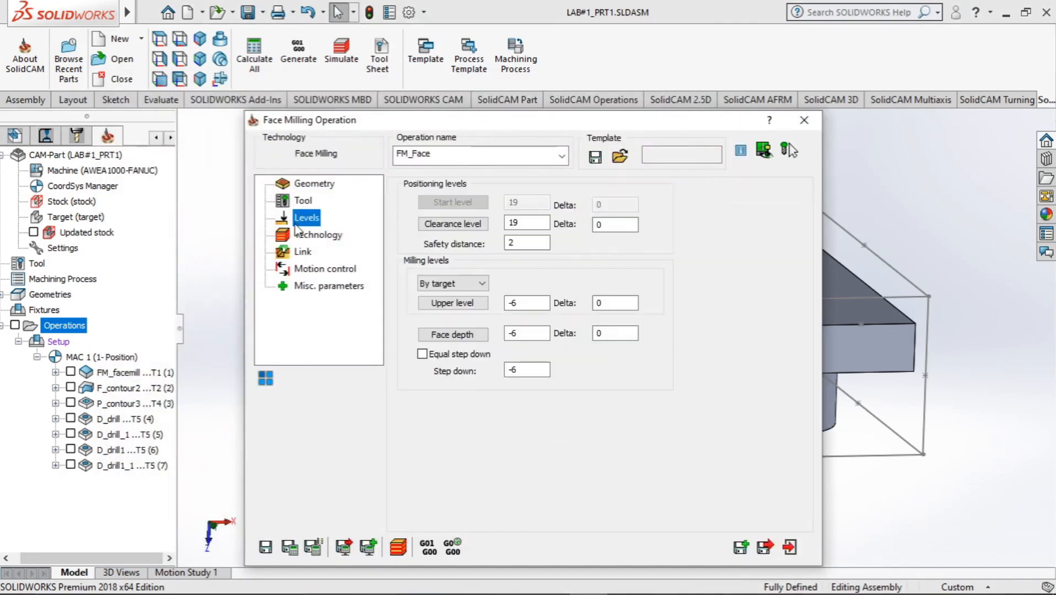
{"action": "left_click", "coordinate": [466, 303]}
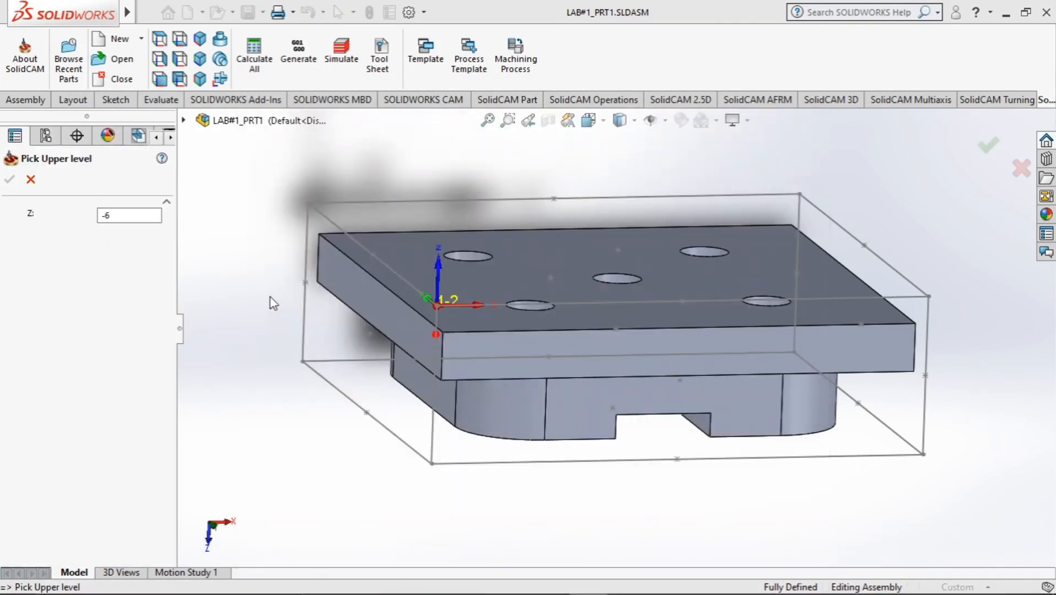
{"action": "middle_click_drag", "start_coordinate": [270, 298], "coordinate": [245, 293]}
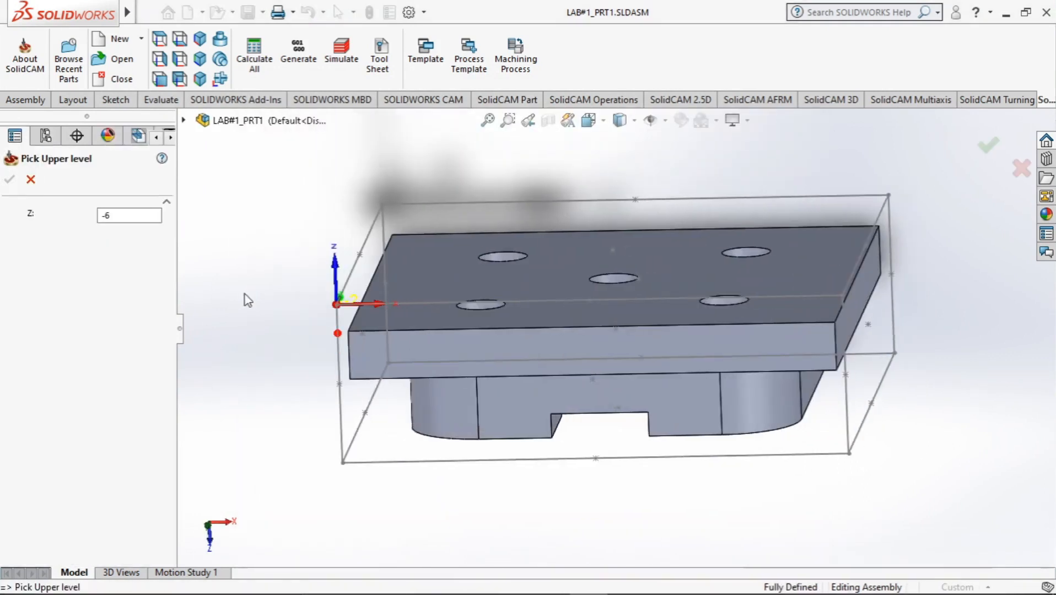
{"action": "left_click", "coordinate": [348, 309]}
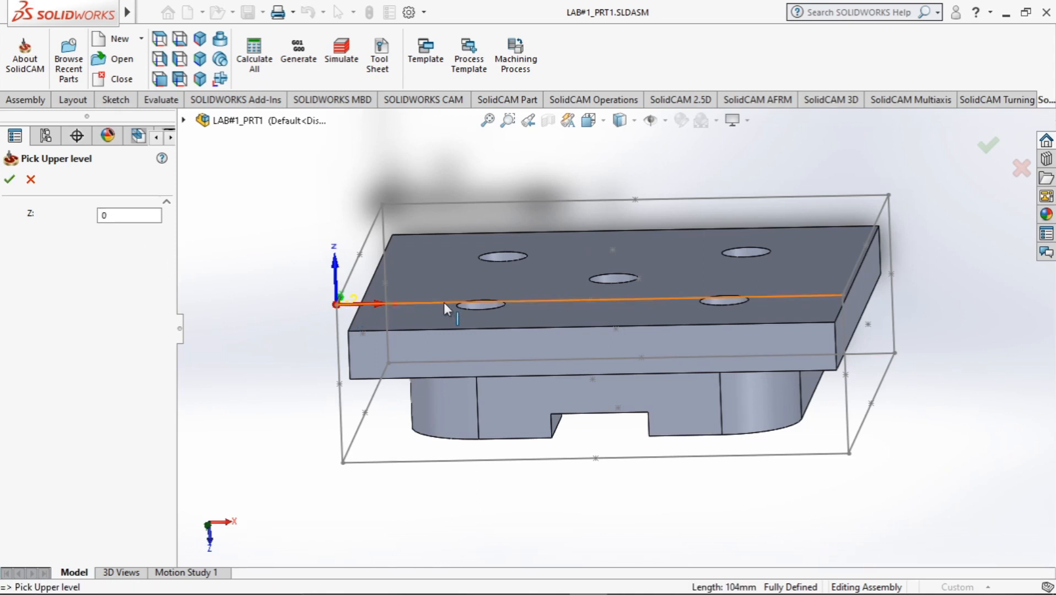
{"action": "left_click", "coordinate": [8, 179]}
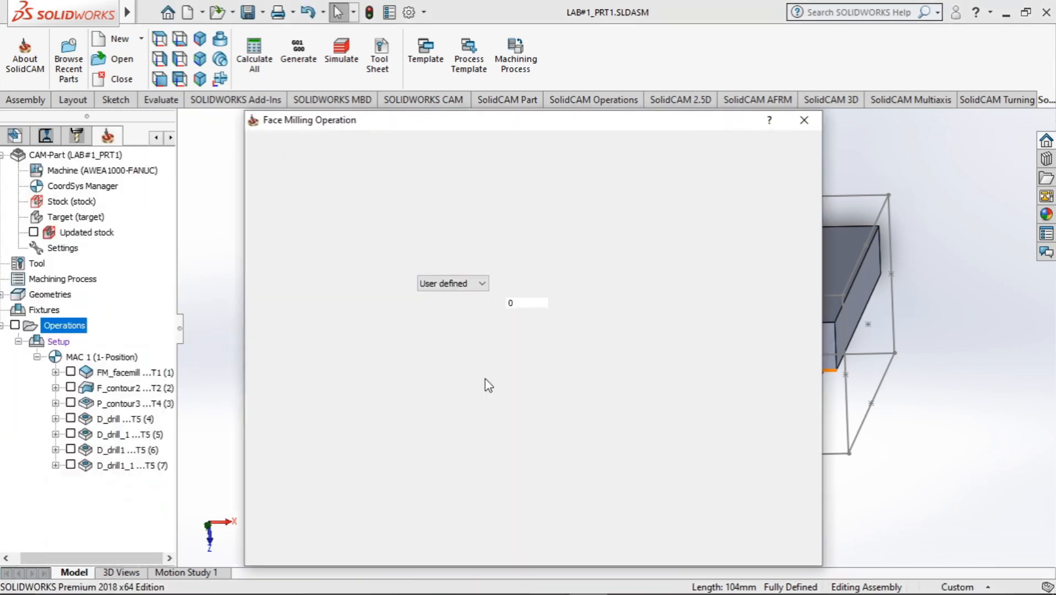
Set FM_Face's face depth by picking the plate's flat top face, and enable equal step down with a maximum step of -2.
{"action": "left_click", "coordinate": [482, 339]}
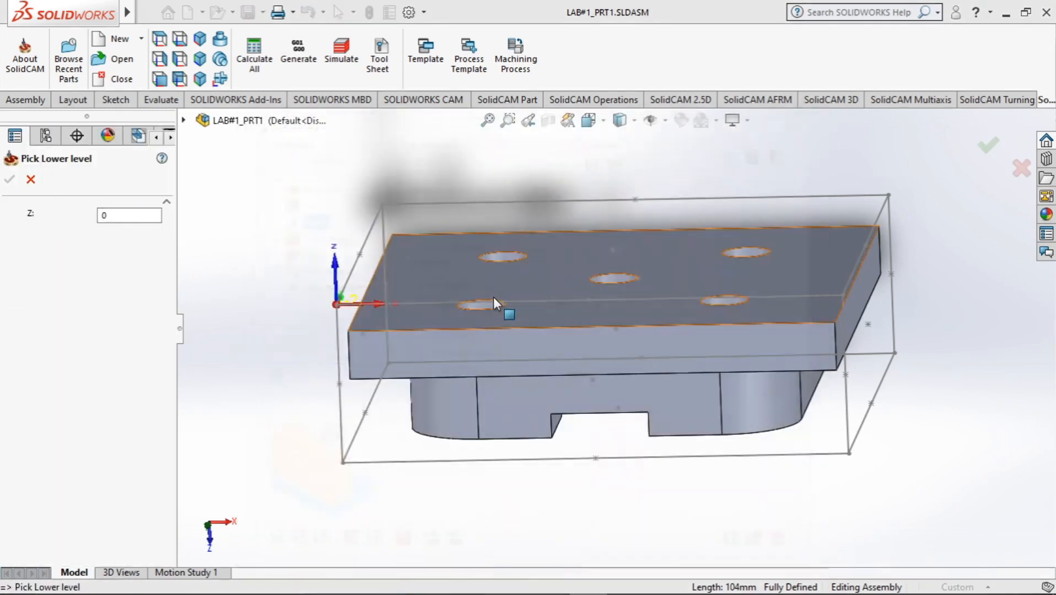
{"action": "left_click", "coordinate": [473, 281]}
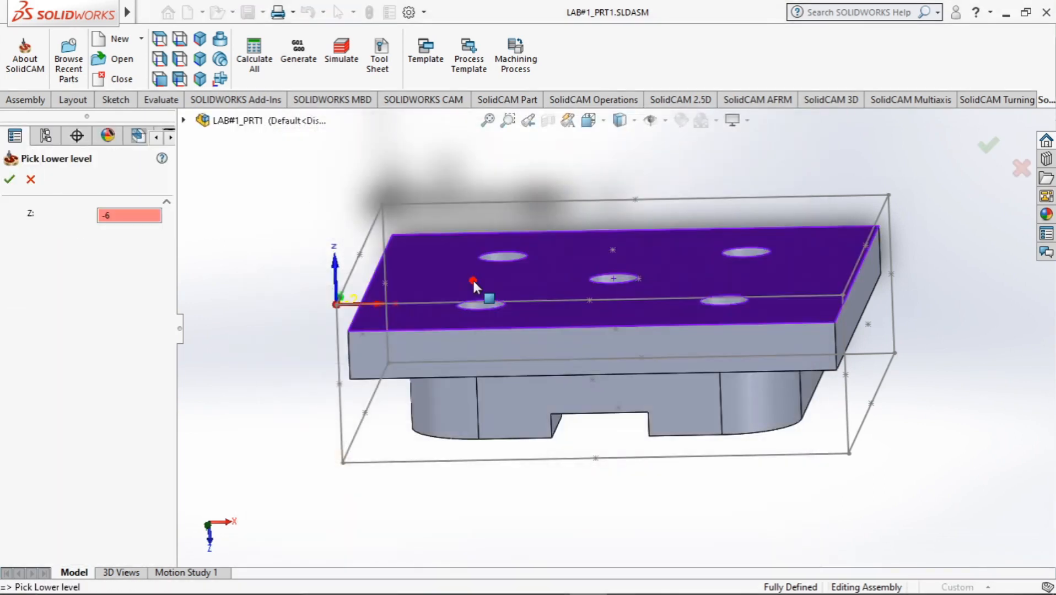
{"action": "left_click", "coordinate": [12, 181]}
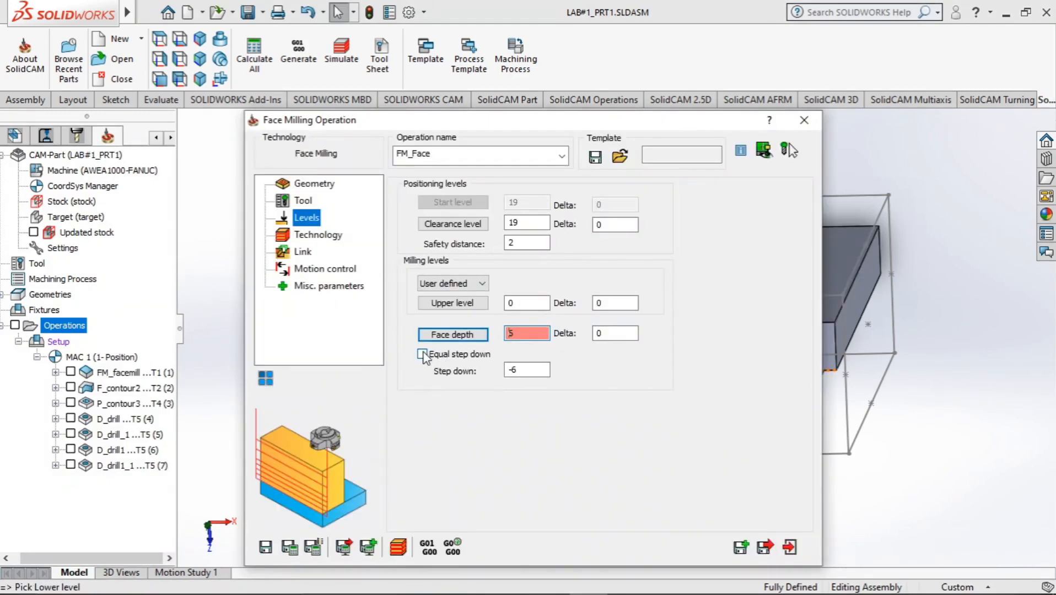
{"action": "left_click", "coordinate": [422, 354]}
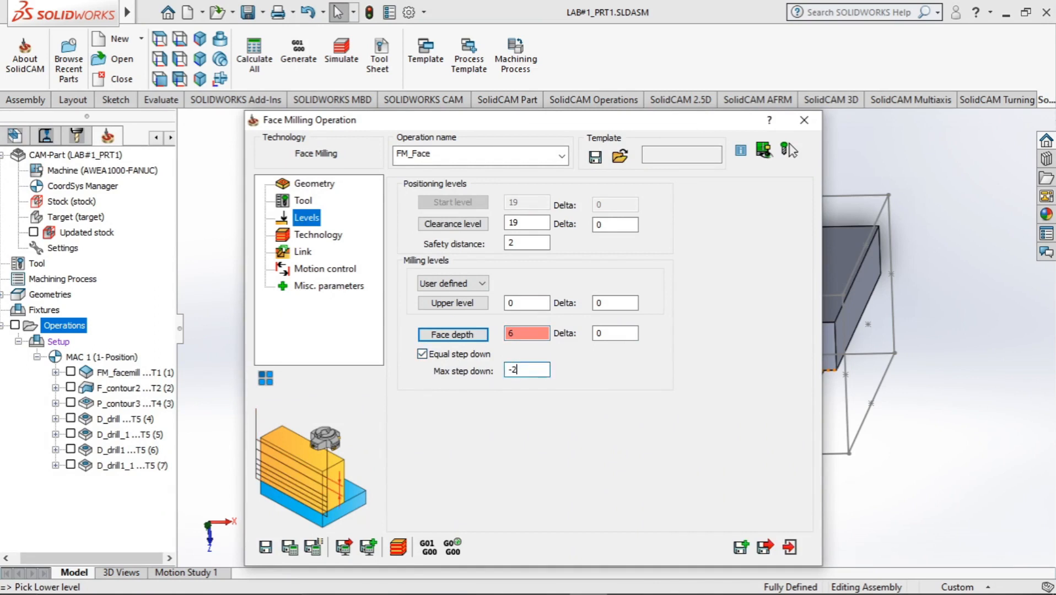
Change the face milling technology of FM_Face to Spiral.
{"action": "left_click", "coordinate": [306, 235]}
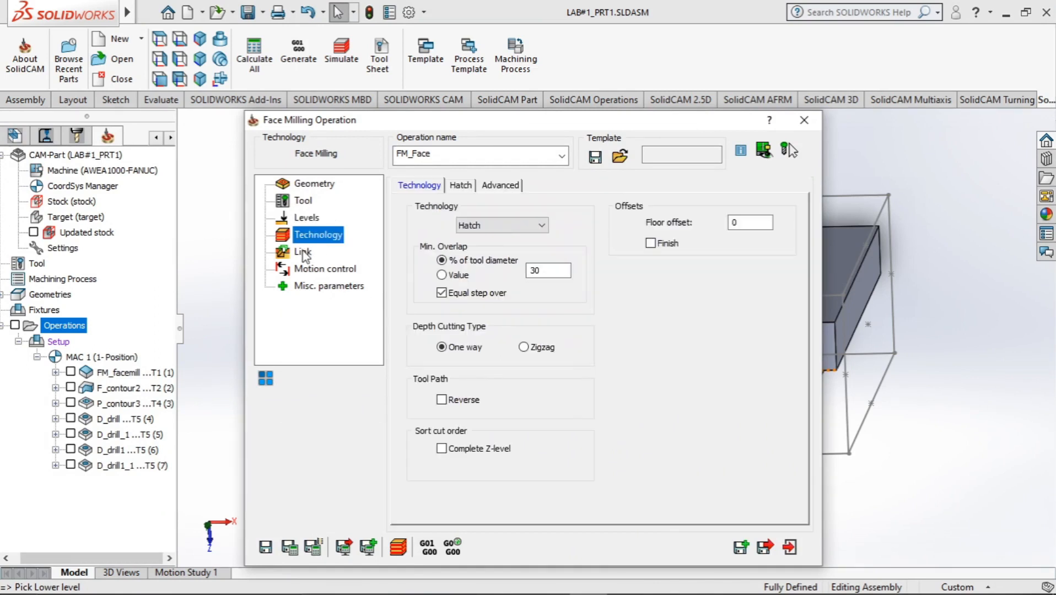
{"action": "left_click", "coordinate": [501, 226]}
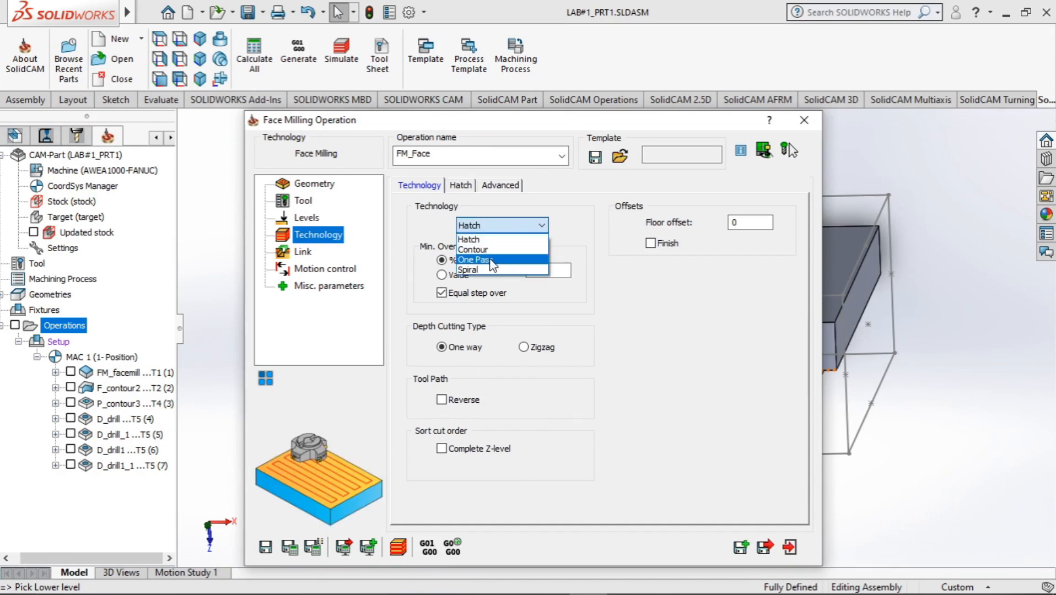
{"action": "left_click", "coordinate": [474, 270]}
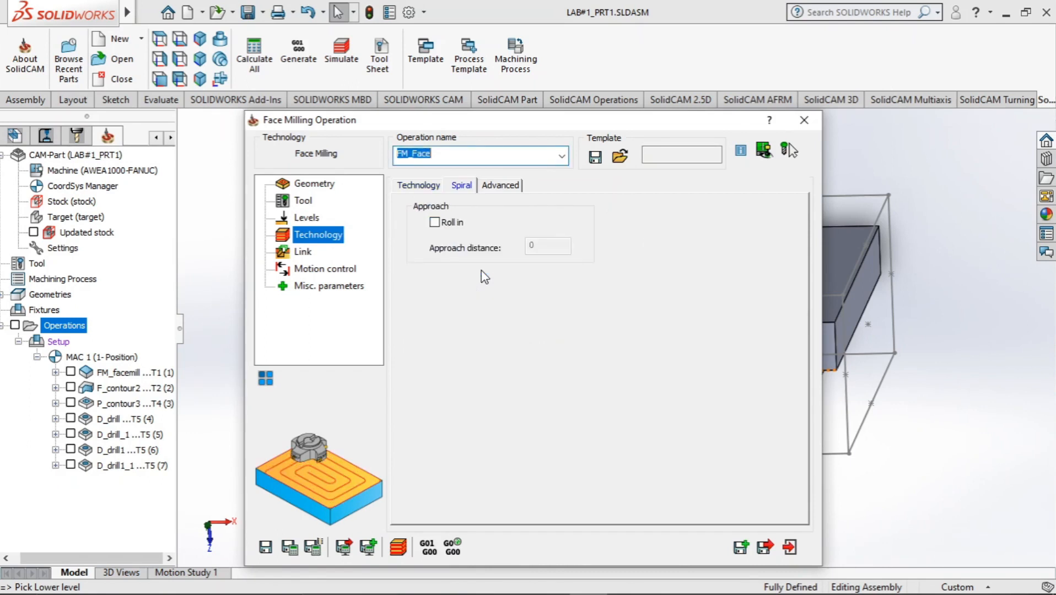
Set FM_Face's floor offset to 1 and enable the Finish option.
{"action": "left_click", "coordinate": [292, 220]}
{"action": "left_click", "coordinate": [301, 236]}
{"action": "left_click", "coordinate": [302, 253]}
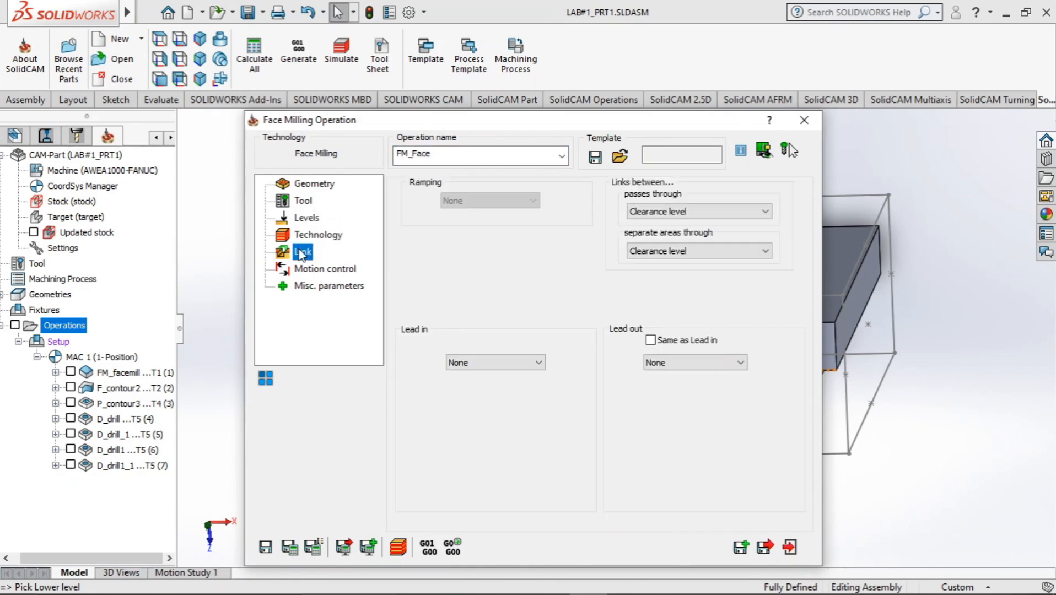
{"action": "left_click", "coordinate": [299, 219]}
{"action": "left_click", "coordinate": [303, 237]}
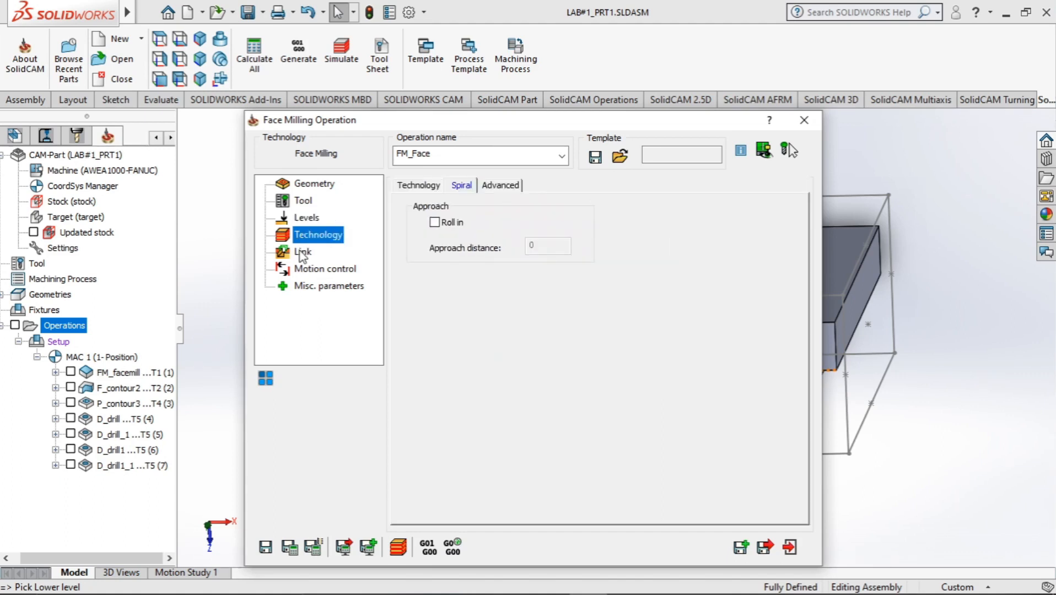
{"action": "left_click", "coordinate": [503, 186]}
{"action": "left_click", "coordinate": [420, 187]}
{"action": "left_click", "coordinate": [473, 186]}
{"action": "left_click", "coordinate": [420, 185]}
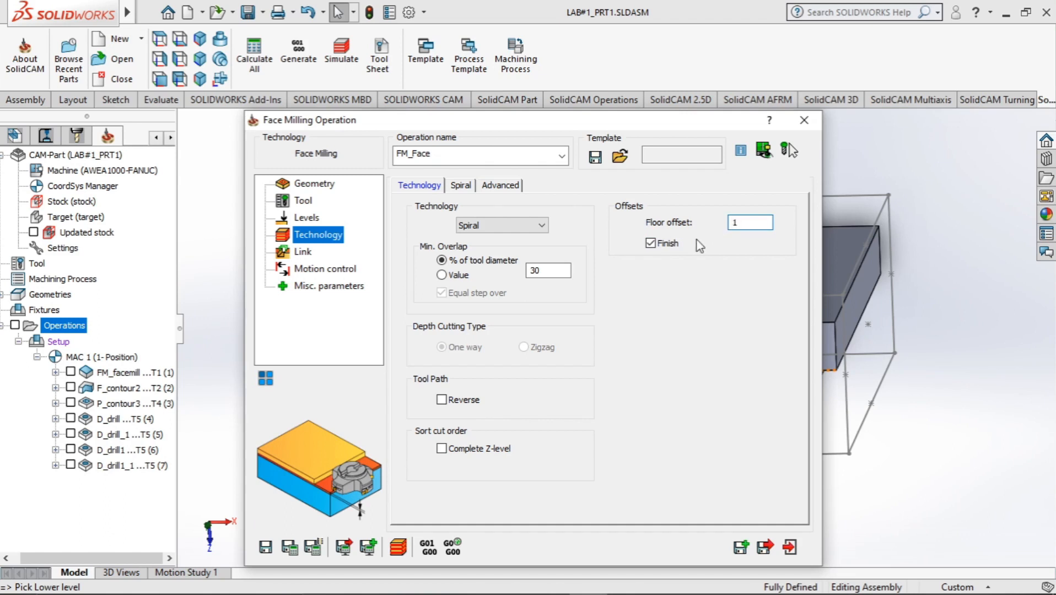
Set FM_Face's lead in to Arc and make the lead out the same as the lead in.
{"action": "left_click", "coordinate": [303, 254]}
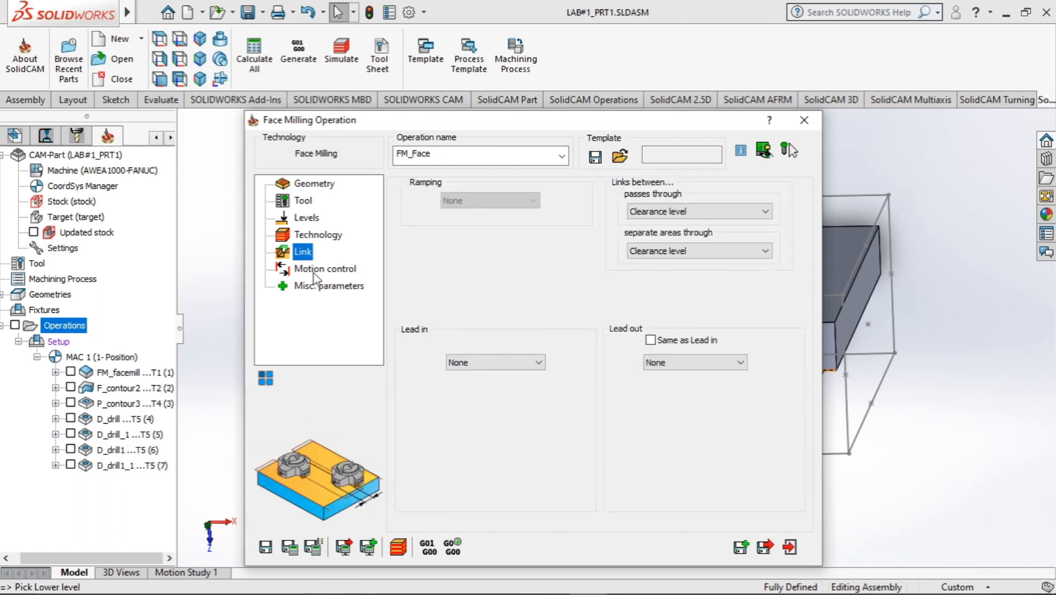
{"action": "left_click", "coordinate": [314, 273]}
{"action": "left_click", "coordinate": [301, 247]}
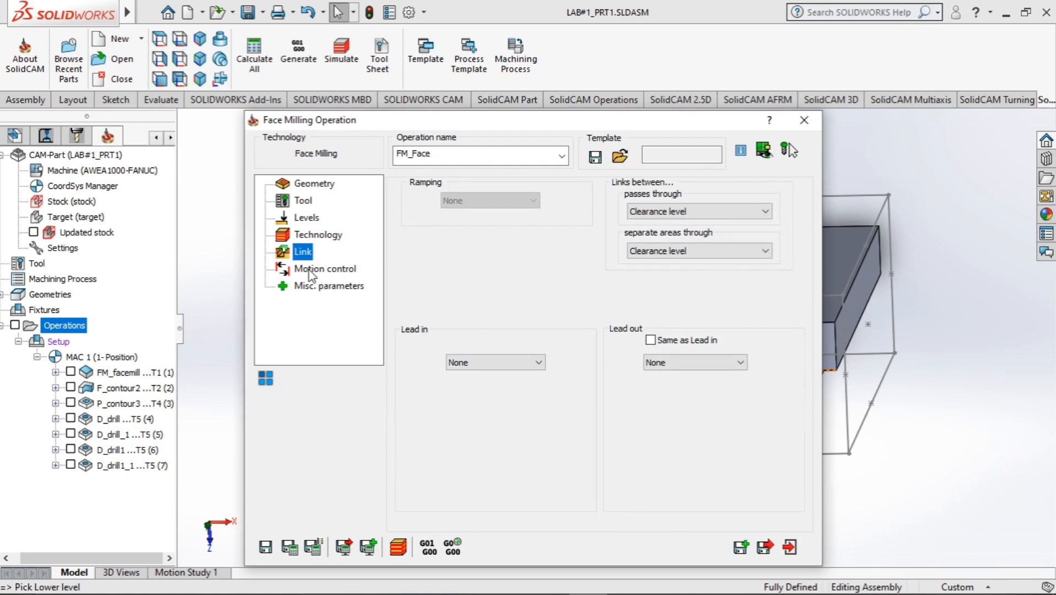
{"action": "left_click", "coordinate": [312, 272]}
{"action": "left_click", "coordinate": [492, 362]}
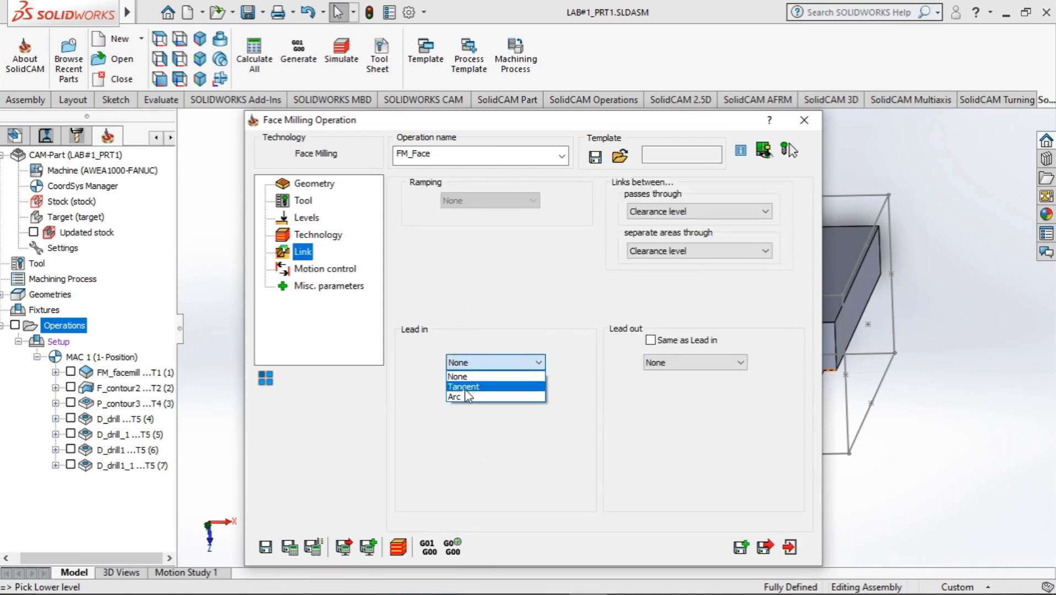
{"action": "left_click", "coordinate": [466, 396]}
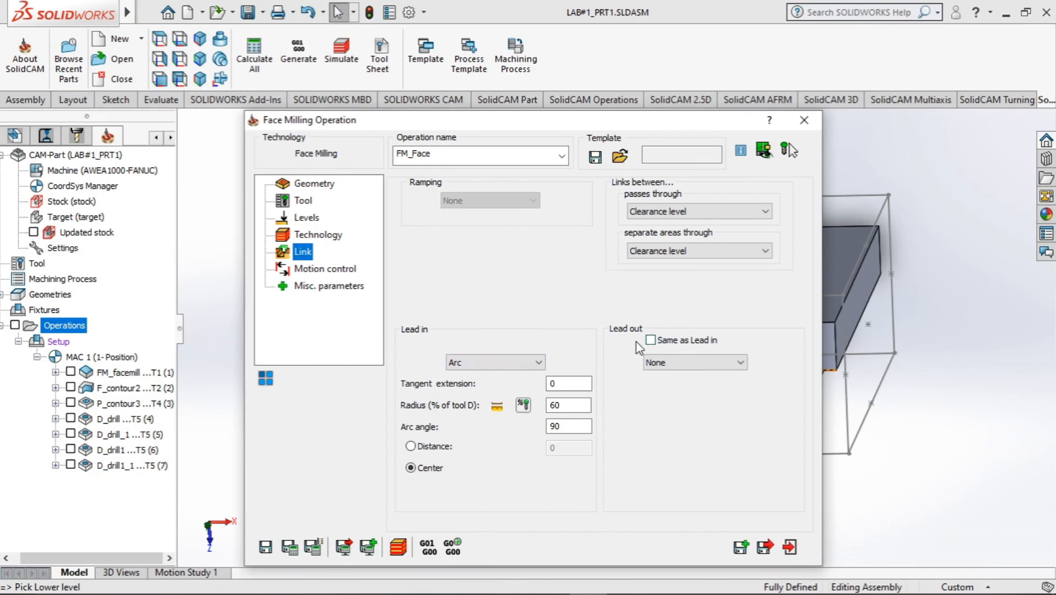
{"action": "left_click", "coordinate": [650, 340]}
Save and calculate FM_Face, accept the upper level above the CoordSys upper level, and open its simulation.
{"action": "left_click", "coordinate": [289, 270]}
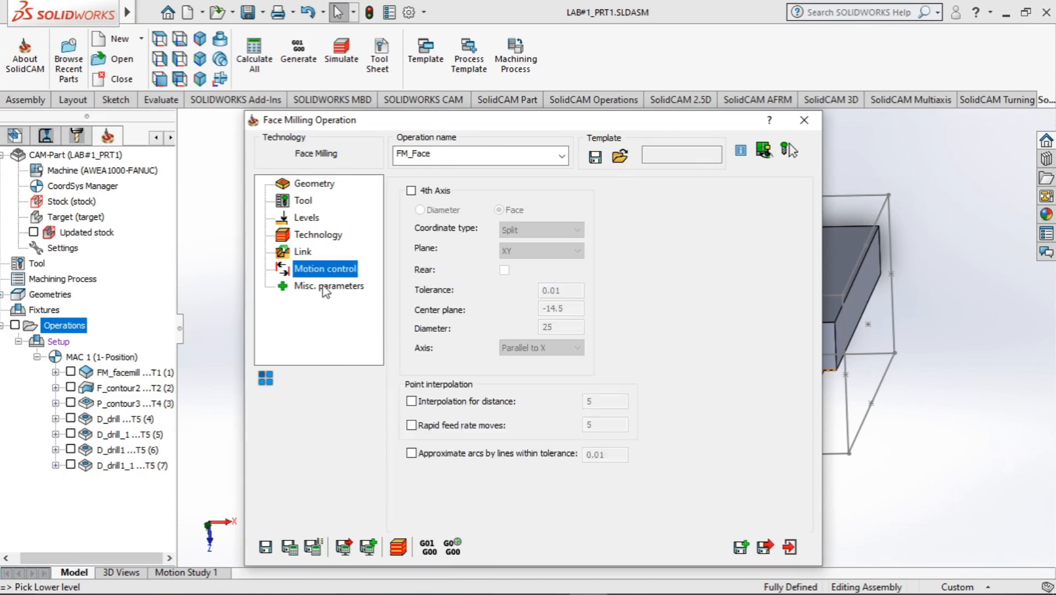
{"action": "left_click", "coordinate": [323, 287]}
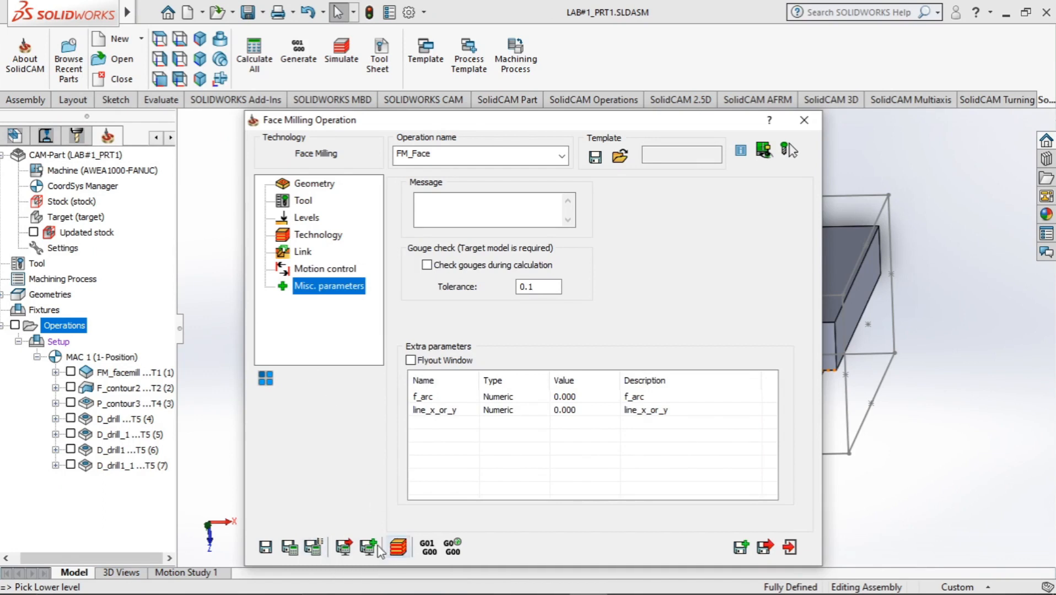
{"action": "left_click", "coordinate": [292, 547]}
{"action": "left_click", "coordinate": [454, 316]}
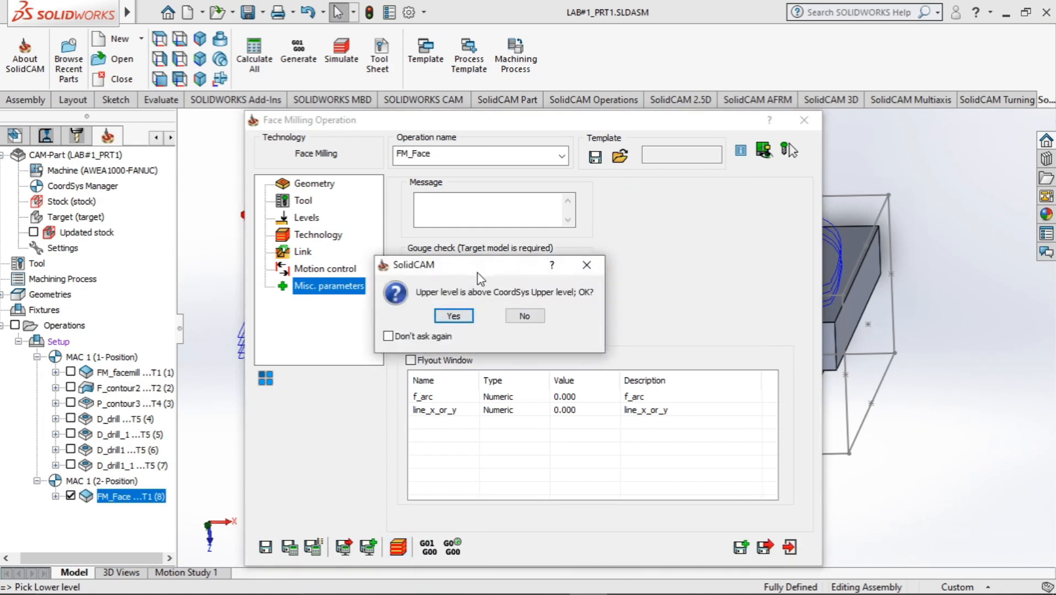
{"action": "left_click", "coordinate": [457, 317]}
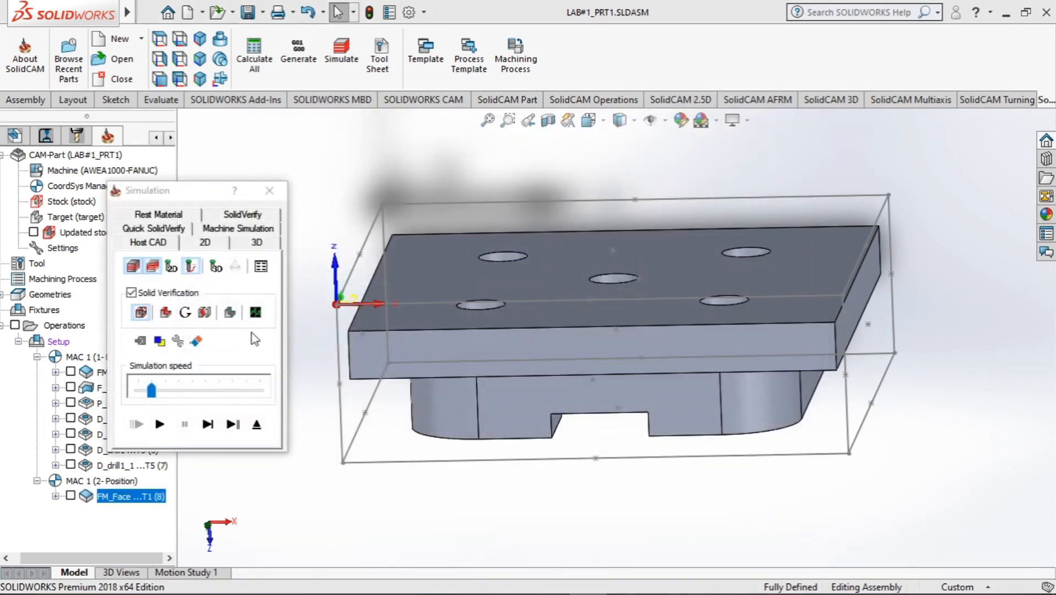
Run the SolidVerify simulation of FM_Face at an increased speed, viewing the cut from several angles.
{"action": "left_click", "coordinate": [225, 216]}
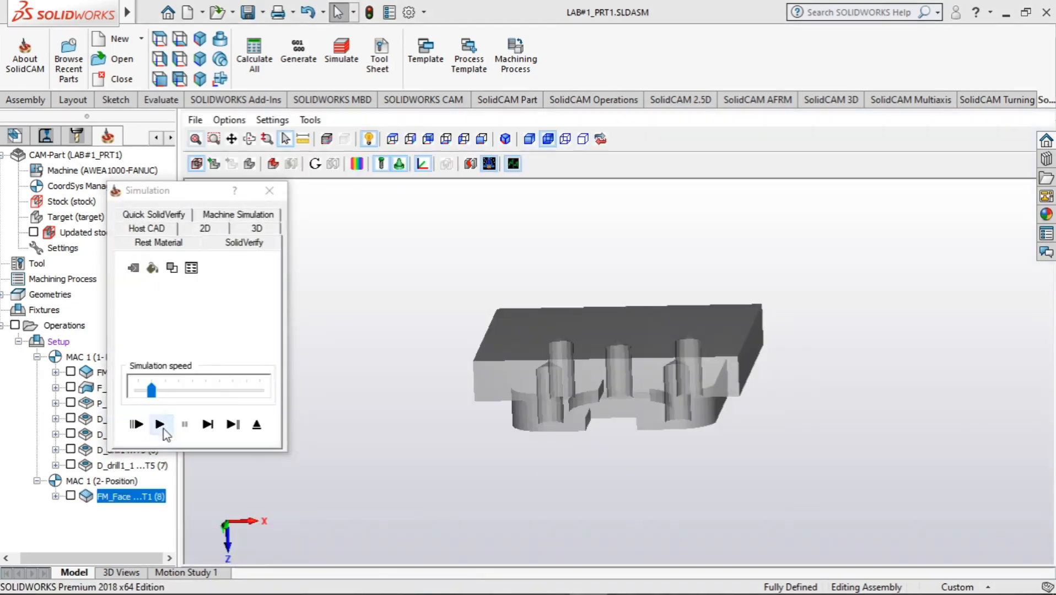
{"action": "left_click", "coordinate": [159, 425]}
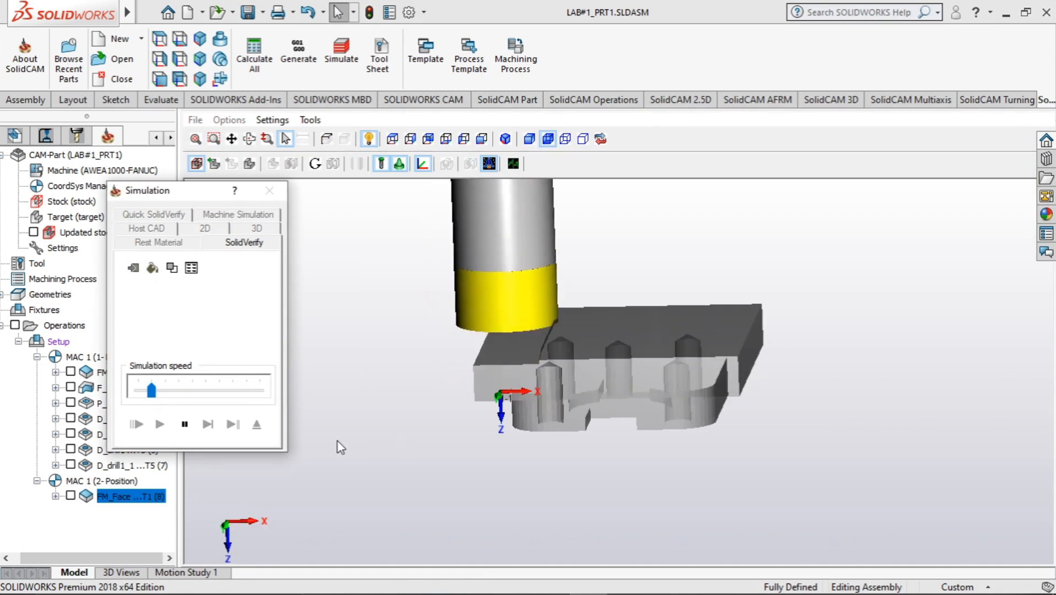
{"action": "middle_click_drag", "start_coordinate": [332, 441], "coordinate": [318, 460]}
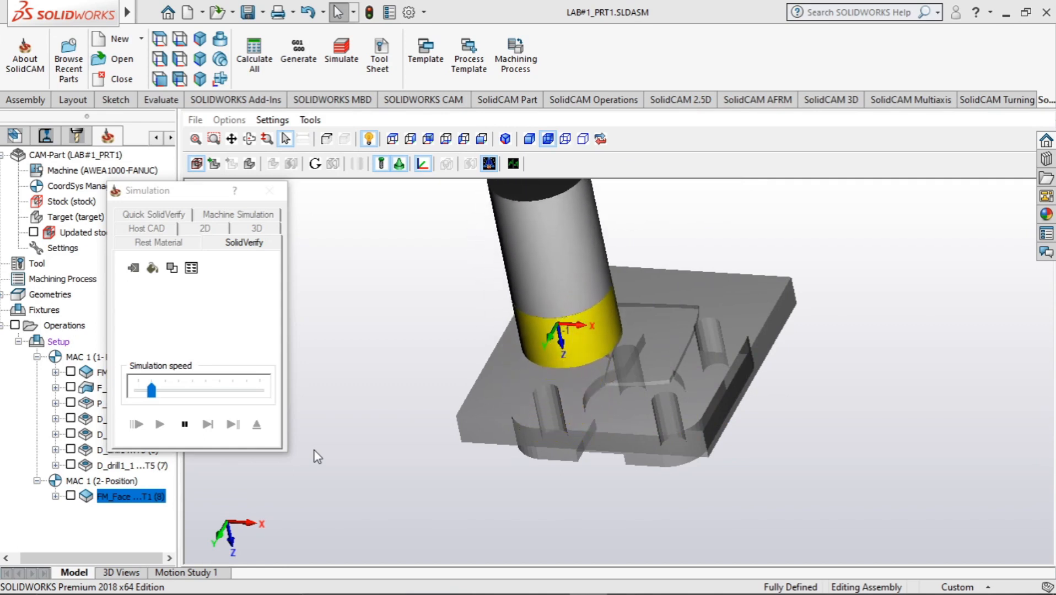
{"action": "middle_click_drag", "start_coordinate": [366, 441], "coordinate": [385, 415]}
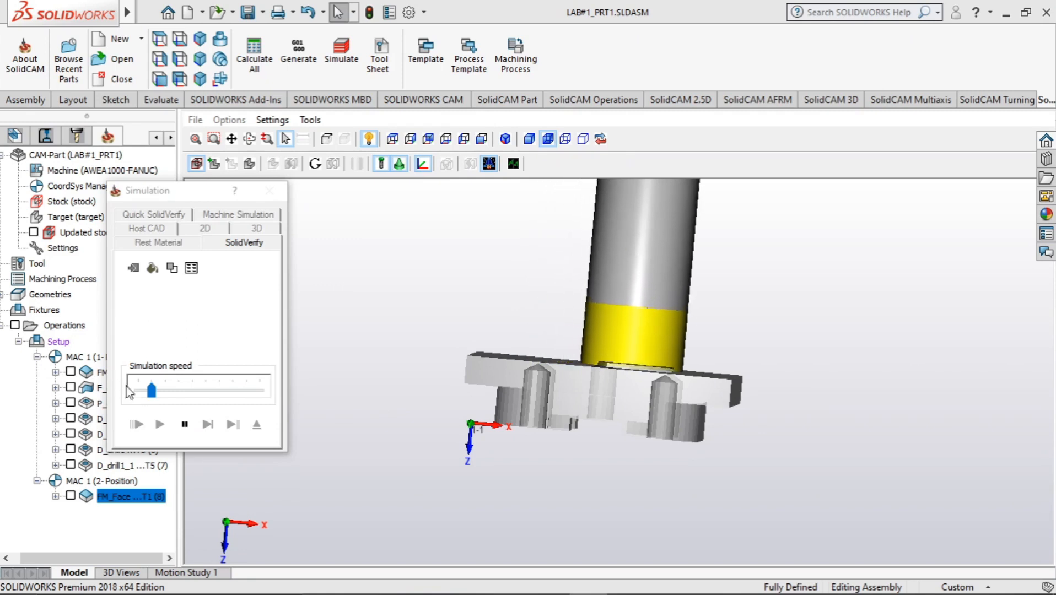
{"action": "left_click", "coordinate": [153, 392]}
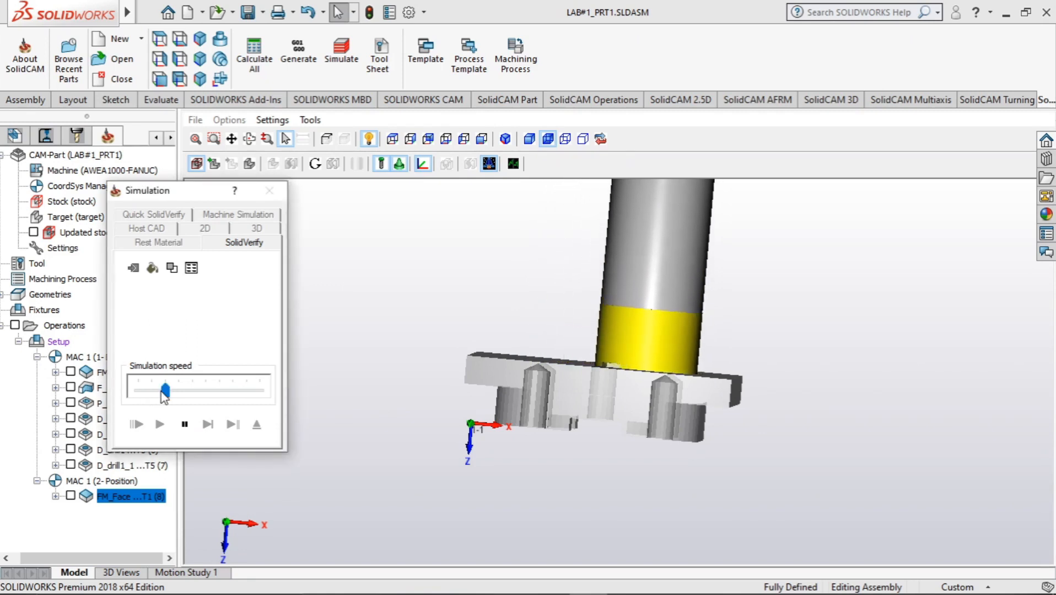
{"action": "left_click", "coordinate": [338, 369]}
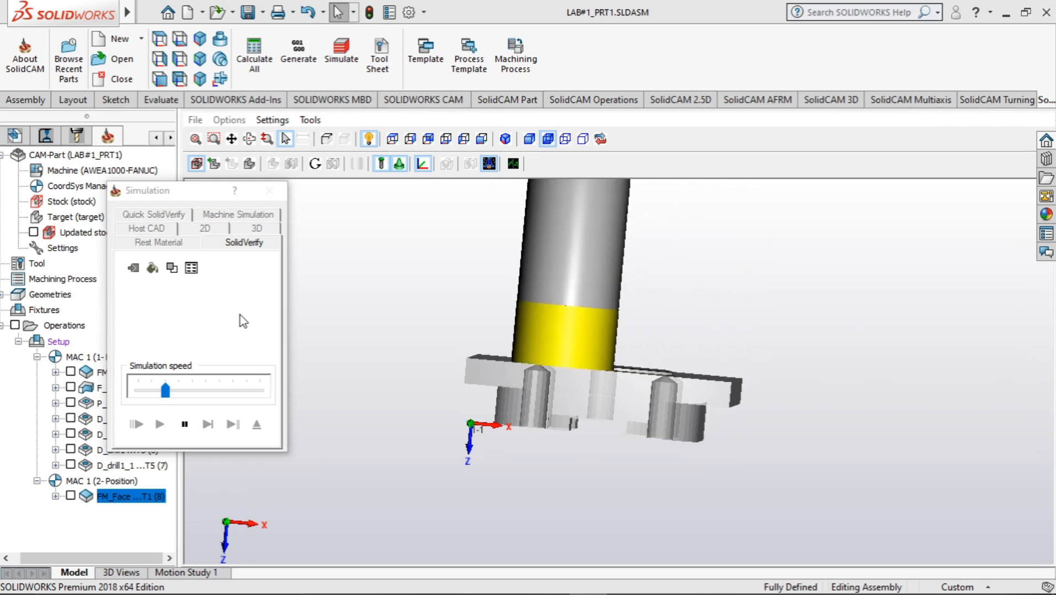
{"action": "middle_click_drag", "start_coordinate": [314, 356], "coordinate": [362, 355]}
Replay the FM_Face SolidVerify simulation at a higher speed and inspect the plate from the side.
{"action": "left_click_drag", "start_coordinate": [166, 390], "coordinate": [205, 392]}
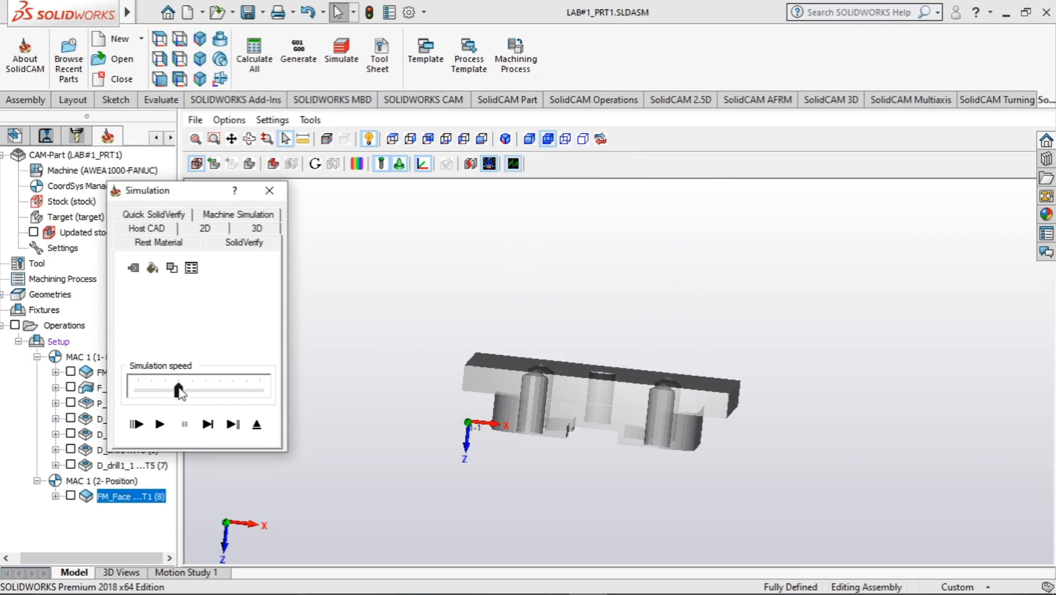
{"action": "left_click", "coordinate": [159, 428]}
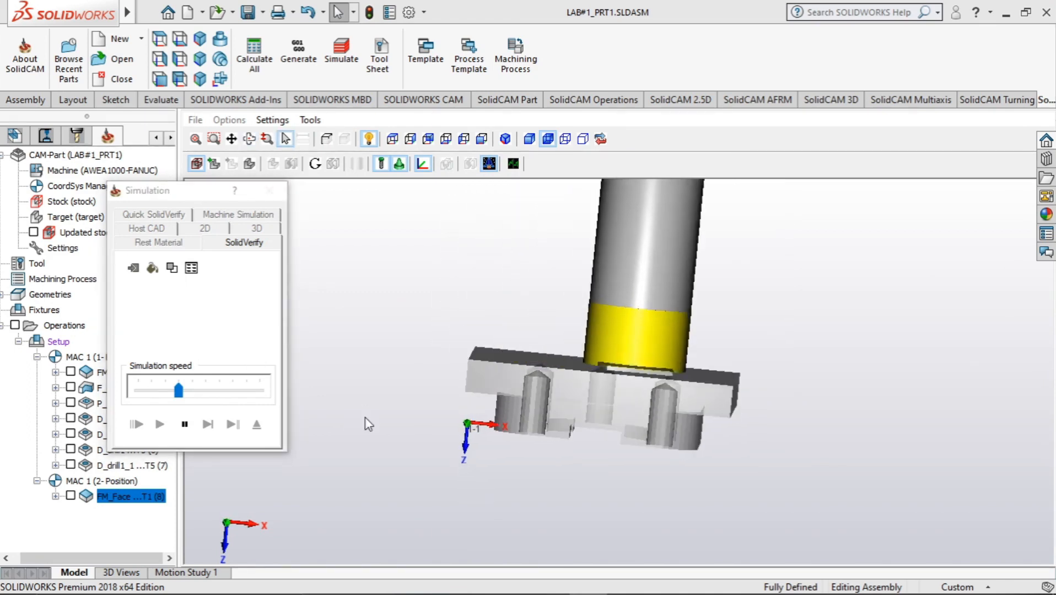
{"action": "middle_click_drag", "start_coordinate": [364, 412], "coordinate": [362, 409]}
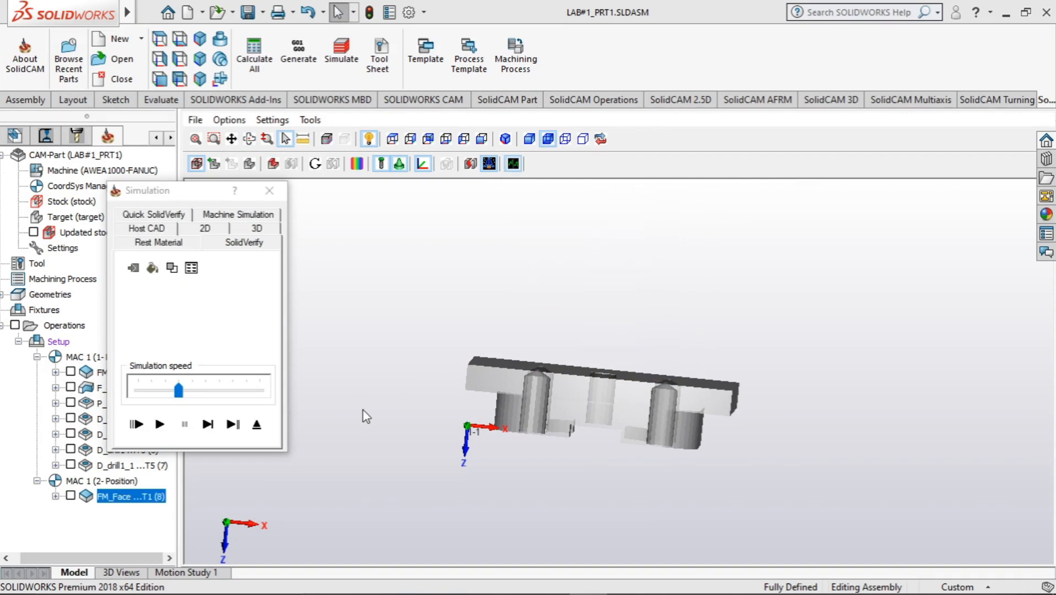
{"action": "mouse_move", "coordinate": [426, 412]}
{"action": "middle_mouse_down"}
{"action": "mouse_move", "coordinate": [389, 440]}
{"action": "mouse_move", "coordinate": [412, 459]}
{"action": "mouse_move", "coordinate": [436, 414]}
{"action": "mouse_move", "coordinate": [426, 426]}
{"action": "middle_mouse_up"}
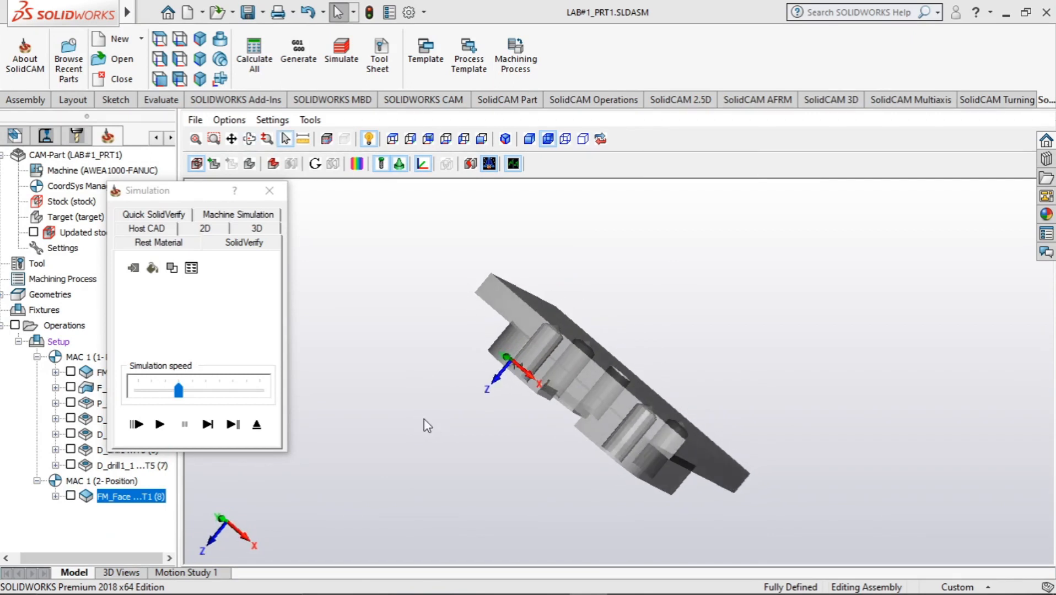
Examine the rest material after FM_Face on both sides of the plate, and close the simulation and the operation.
{"action": "left_click", "coordinate": [157, 244]}
{"action": "middle_click_drag", "start_coordinate": [365, 387], "coordinate": [795, 336]}
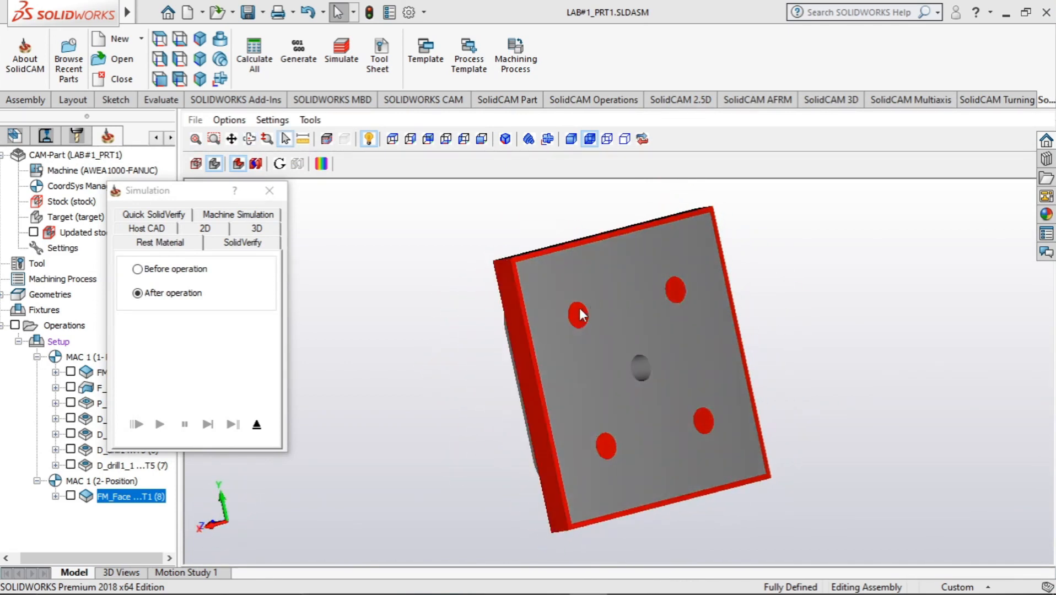
{"action": "middle_click_drag", "start_coordinate": [691, 337], "coordinate": [769, 388]}
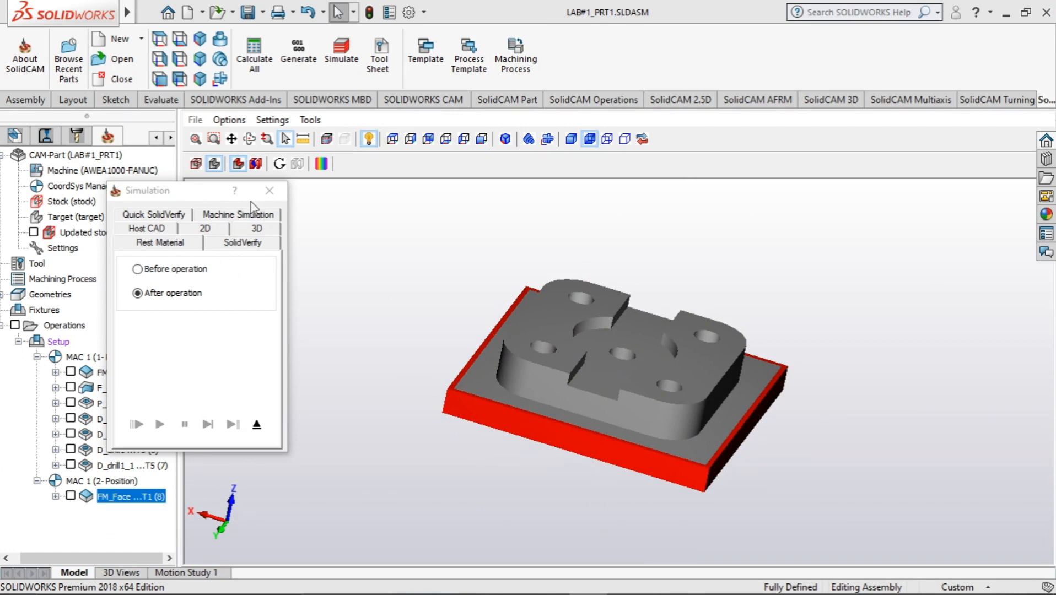
{"action": "left_click", "coordinate": [269, 192]}
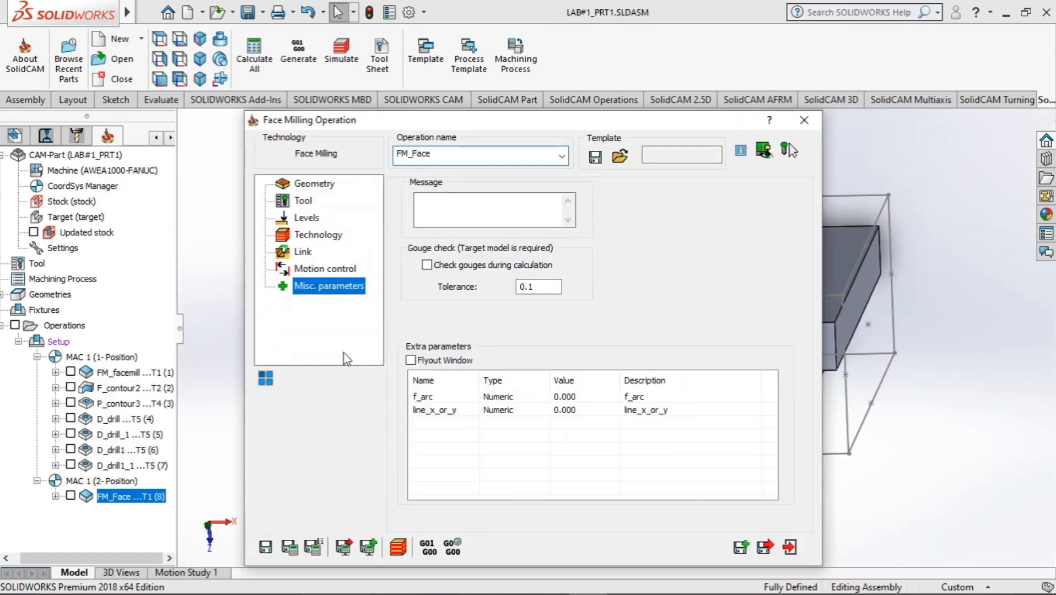
{"action": "left_click", "coordinate": [802, 125]}
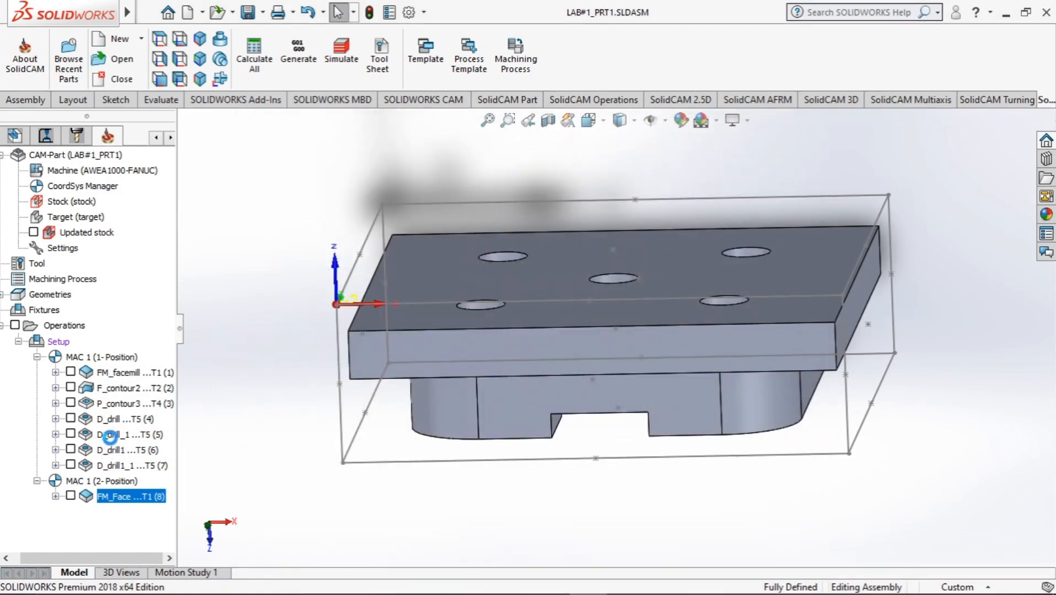
Open the D_drill_1 operation for editing and pick its upper level of -2 on the raised pad's outer face.
{"action": "right_click", "coordinate": [109, 434]}
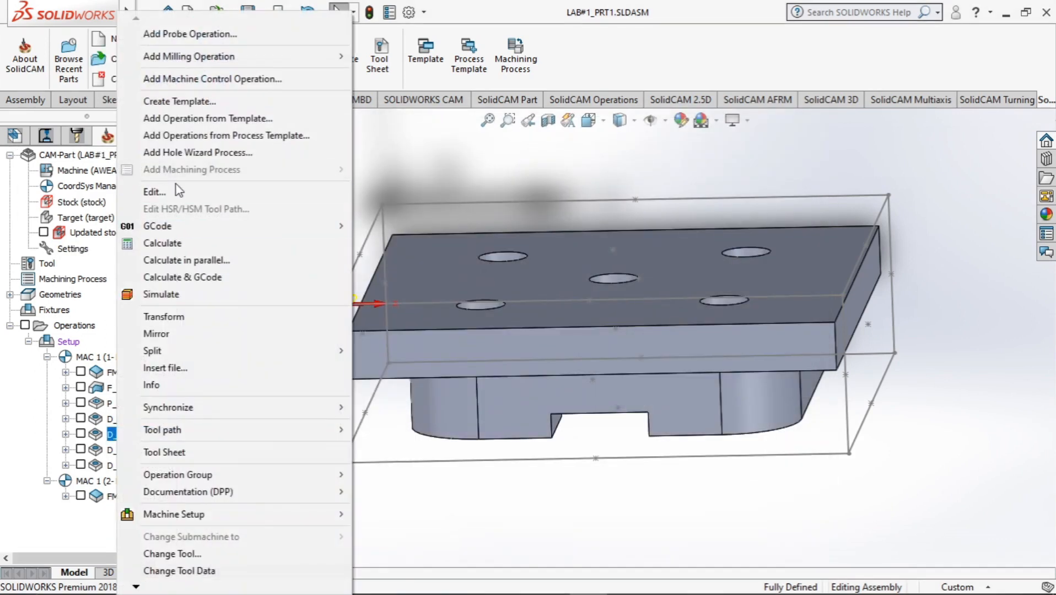
{"action": "left_click", "coordinate": [176, 188]}
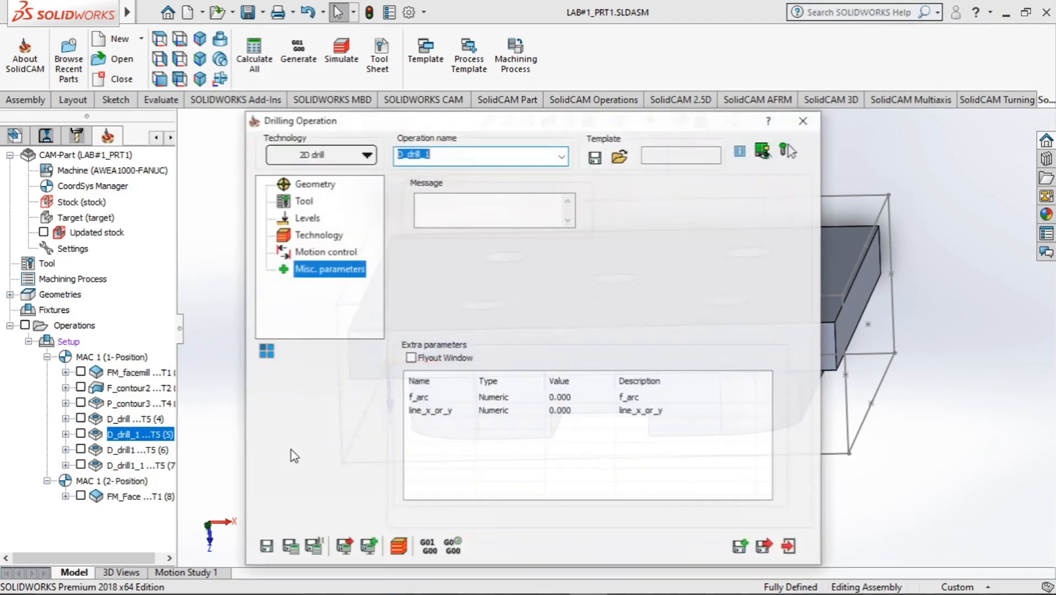
{"action": "left_click", "coordinate": [301, 234]}
{"action": "left_click", "coordinate": [298, 219]}
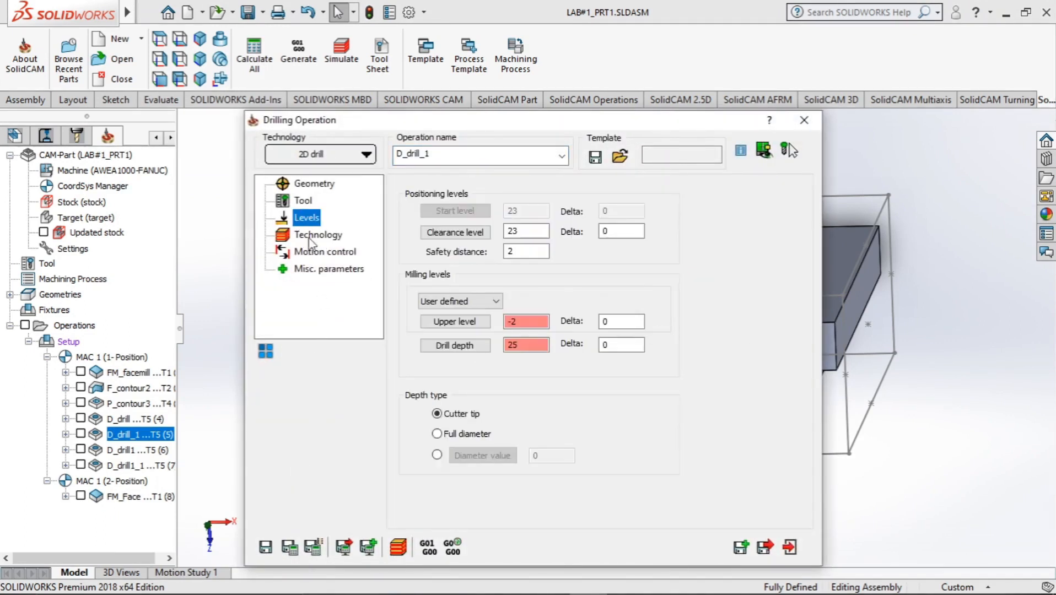
{"action": "left_click", "coordinate": [454, 322]}
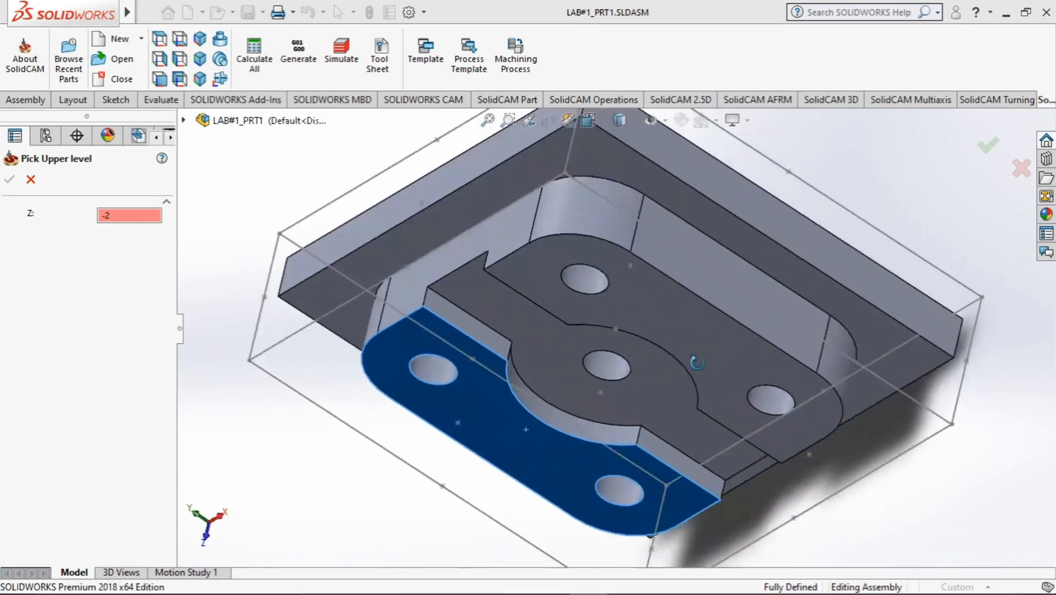
{"action": "middle_click_drag", "start_coordinate": [696, 363], "coordinate": [586, 283]}
{"action": "left_click", "coordinate": [534, 406]}
{"action": "middle_click_drag", "start_coordinate": [535, 407], "coordinate": [854, 523]}
{"action": "left_click", "coordinate": [9, 180]}
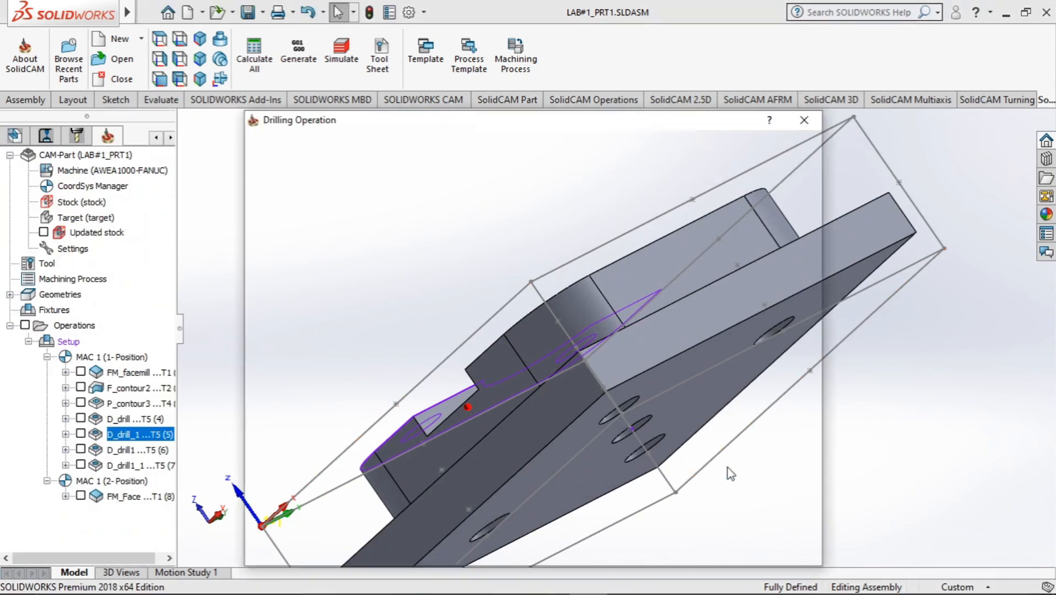
Pick the base plate's hole-side face for D_drill_1's drill depth of 25, with the Full diameter depth type, and save and calculate.
{"action": "left_click", "coordinate": [454, 346]}
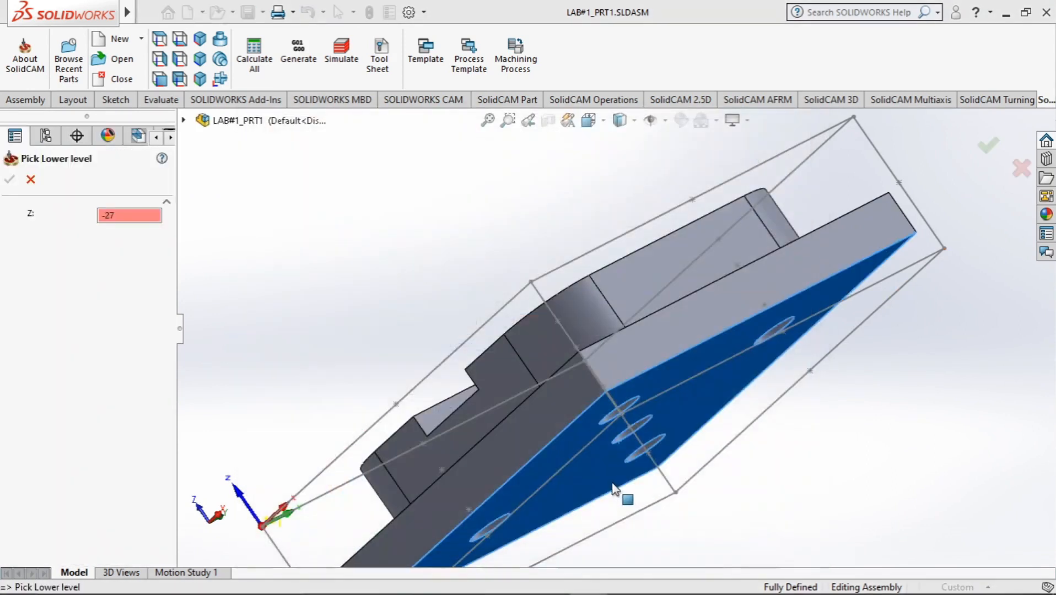
{"action": "middle_click_drag", "start_coordinate": [620, 495], "coordinate": [583, 377]}
{"action": "left_click", "coordinate": [484, 416]}
{"action": "left_click", "coordinate": [9, 180]}
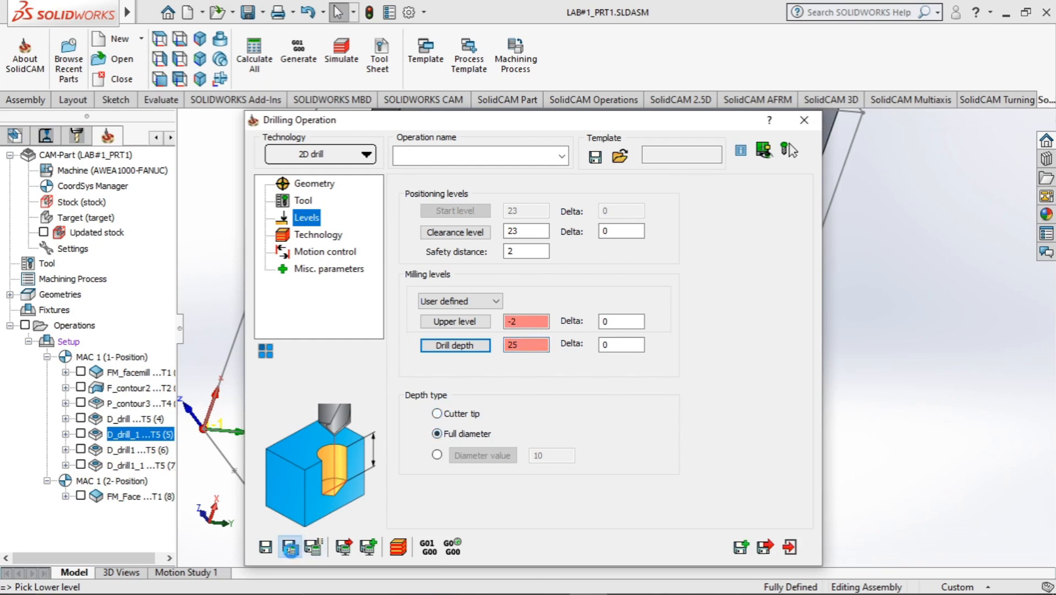
Run the Host CAD simulation of D_drill_1, inspect the drilled holes from the top and side, and close the simulation and the operation.
{"action": "left_click", "coordinate": [399, 547]}
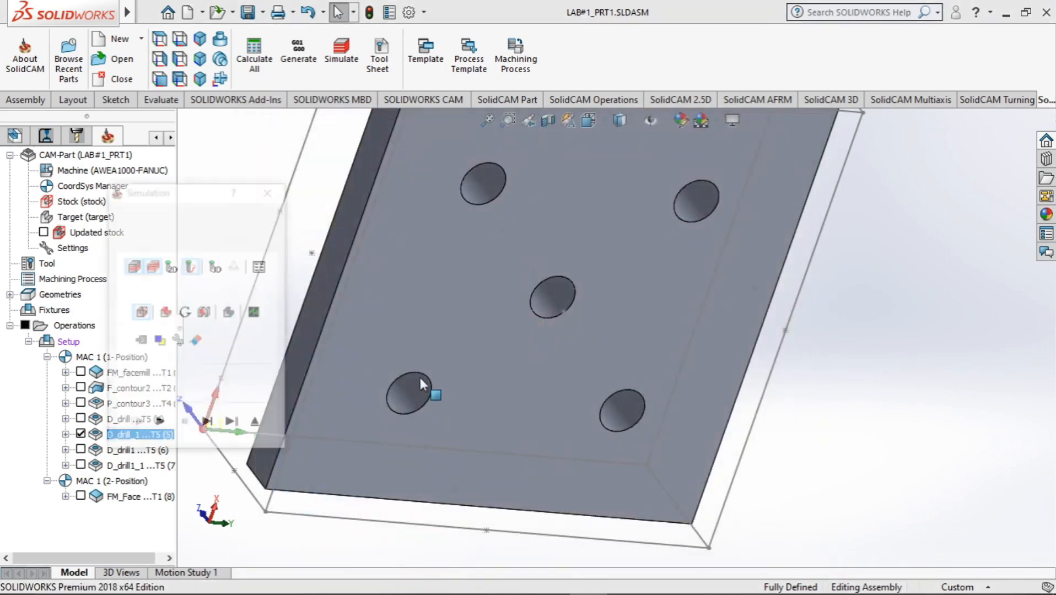
{"action": "left_click", "coordinate": [161, 425]}
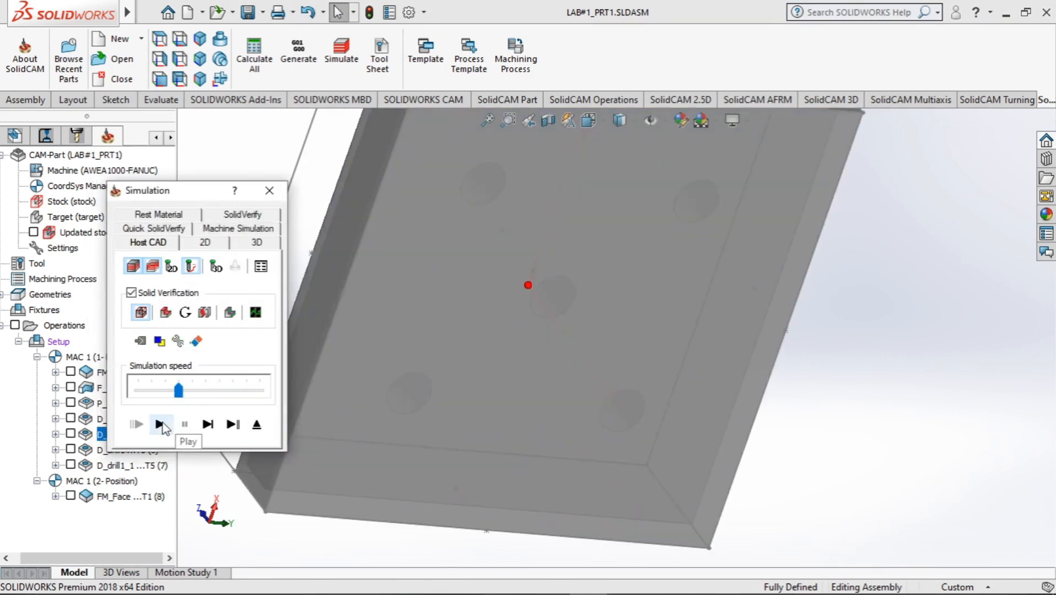
{"action": "middle_click_drag", "start_coordinate": [507, 386], "coordinate": [730, 227]}
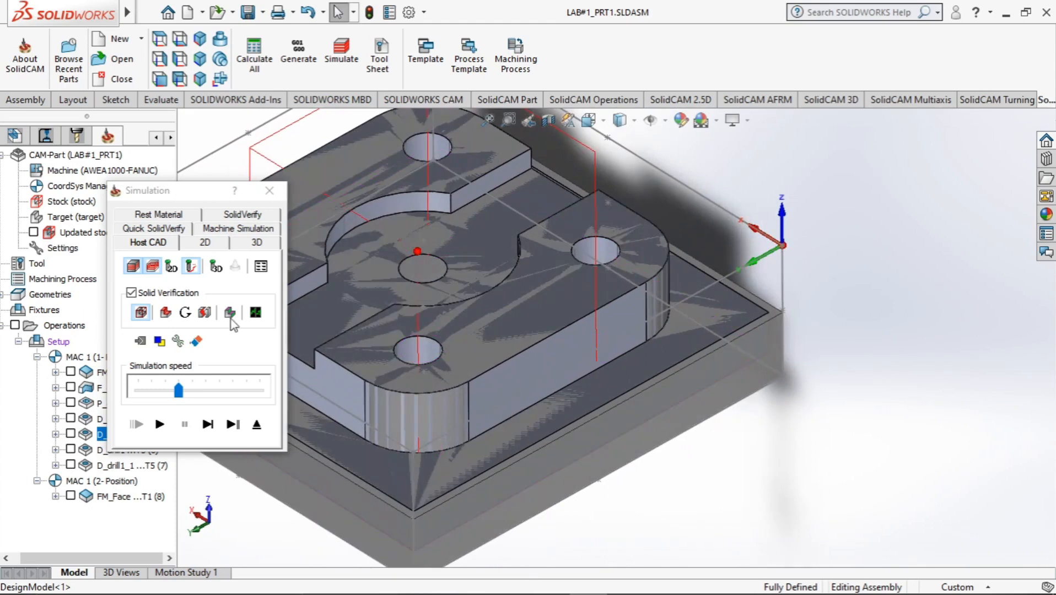
{"action": "middle_click_drag", "start_coordinate": [504, 451], "coordinate": [443, 369]}
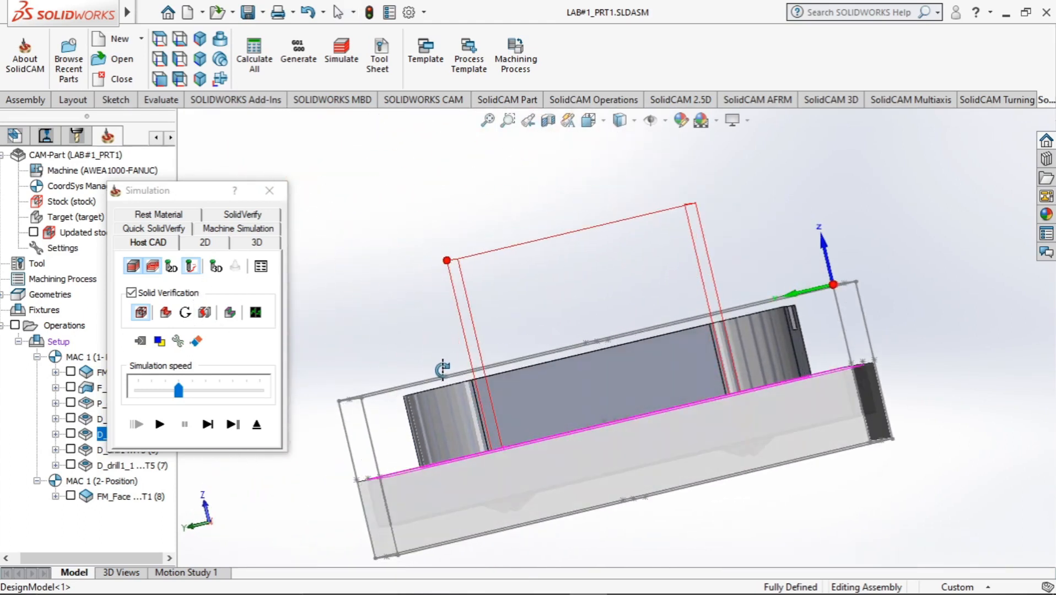
{"action": "left_click", "coordinate": [268, 193]}
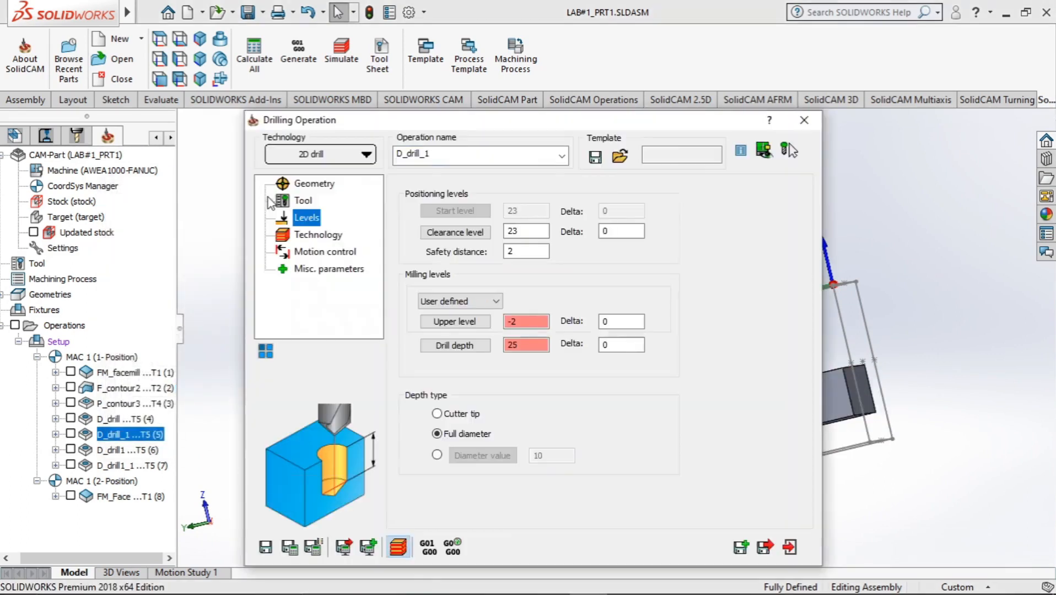
{"action": "left_click", "coordinate": [120, 469]}
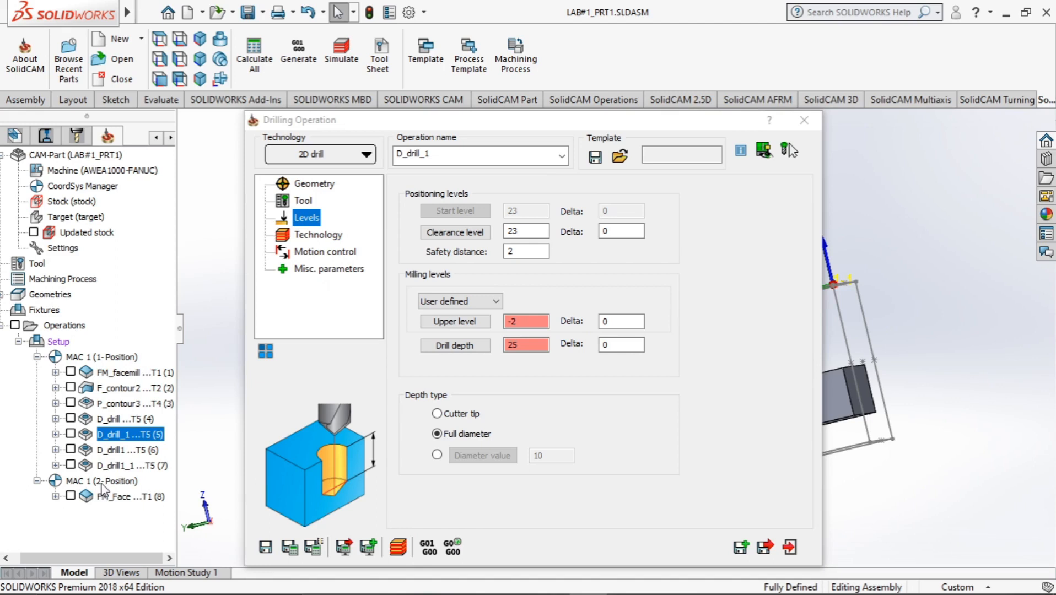
{"action": "left_click", "coordinate": [790, 547]}
Simulate FM_Face in Host CAD with solid verification, replay it, and view both sides of the plate.
{"action": "right_click", "coordinate": [126, 498]}
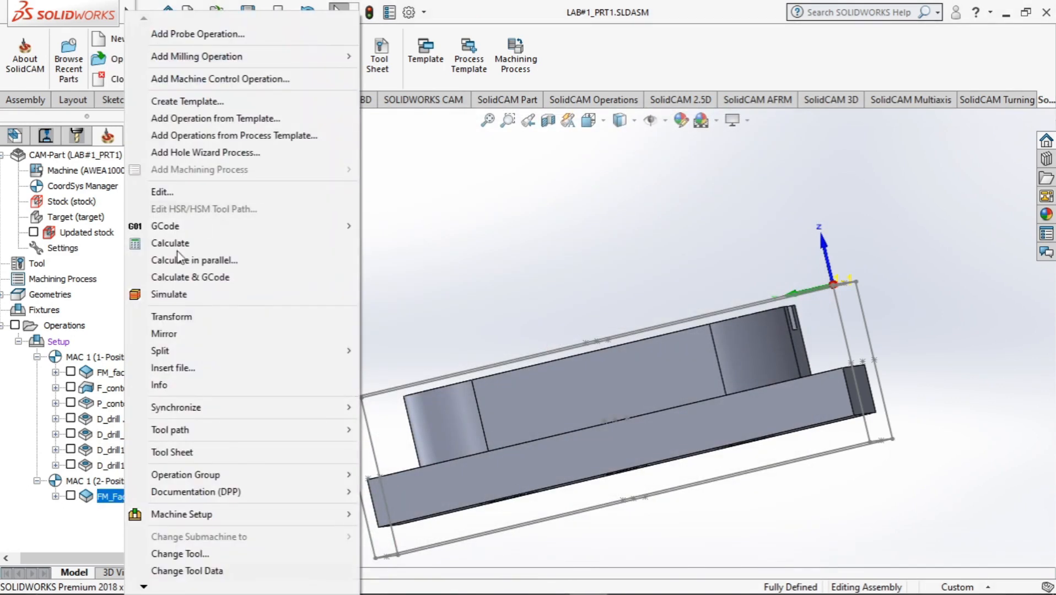
{"action": "left_click", "coordinate": [168, 296]}
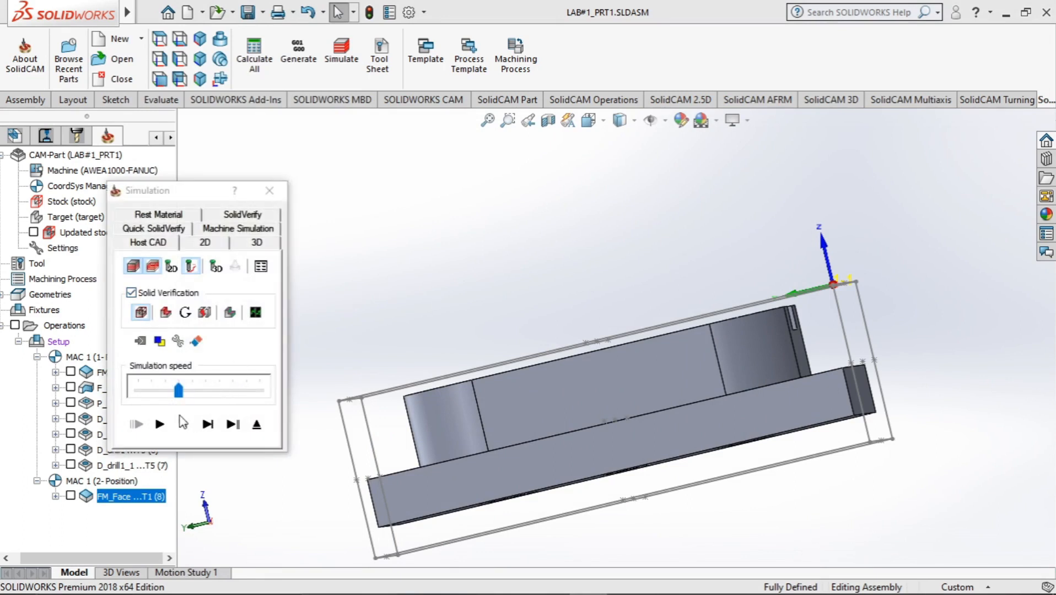
{"action": "left_click", "coordinate": [161, 424]}
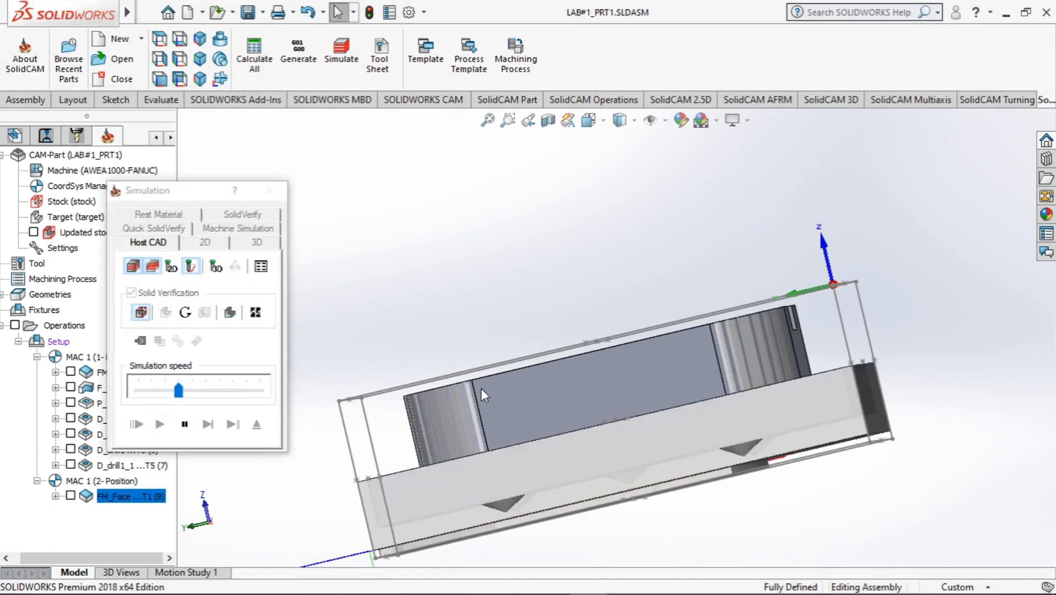
{"action": "middle_click_drag", "start_coordinate": [481, 389], "coordinate": [594, 367]}
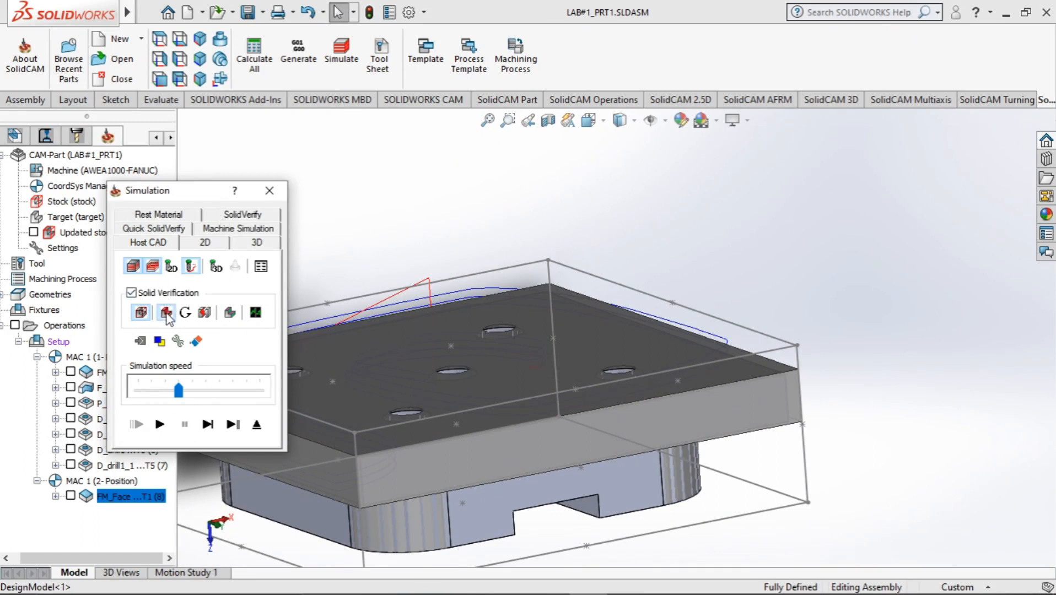
{"action": "left_click", "coordinate": [165, 312]}
{"action": "left_click", "coordinate": [179, 424]}
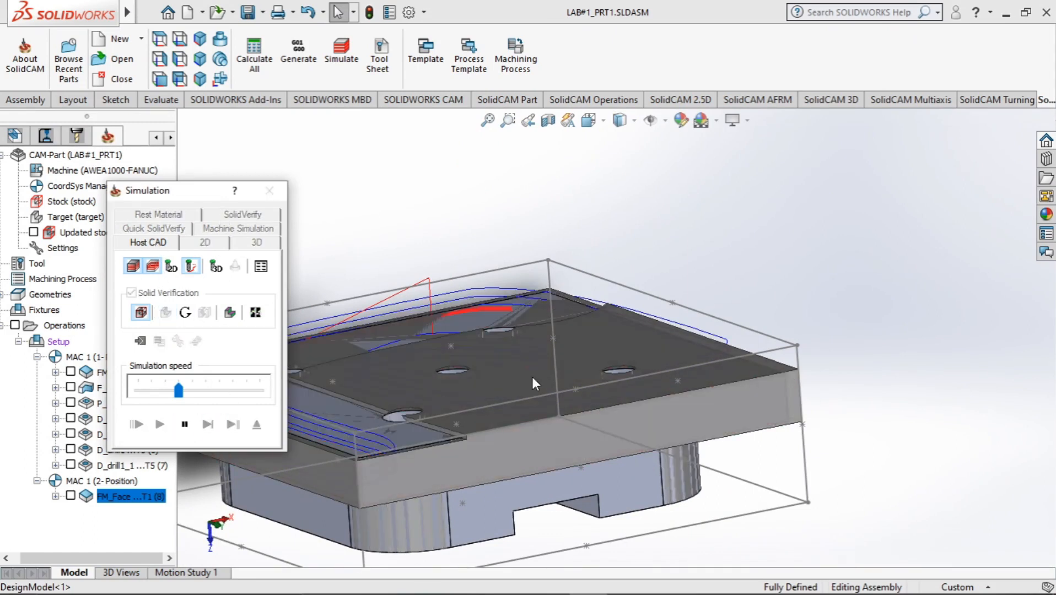
{"action": "mouse_move", "coordinate": [738, 386]}
{"action": "middle_mouse_down"}
{"action": "mouse_move", "coordinate": [808, 391]}
{"action": "mouse_move", "coordinate": [820, 404]}
{"action": "mouse_move", "coordinate": [821, 480]}
{"action": "mouse_move", "coordinate": [801, 418]}
{"action": "mouse_move", "coordinate": [803, 502]}
{"action": "mouse_move", "coordinate": [757, 282]}
{"action": "mouse_move", "coordinate": [771, 237]}
{"action": "mouse_move", "coordinate": [832, 315]}
{"action": "mouse_move", "coordinate": [815, 276]}
{"action": "mouse_move", "coordinate": [830, 262]}
{"action": "mouse_move", "coordinate": [808, 263]}
{"action": "mouse_move", "coordinate": [792, 294]}
{"action": "mouse_move", "coordinate": [763, 312]}
{"action": "mouse_move", "coordinate": [734, 409]}
{"action": "middle_mouse_up"}
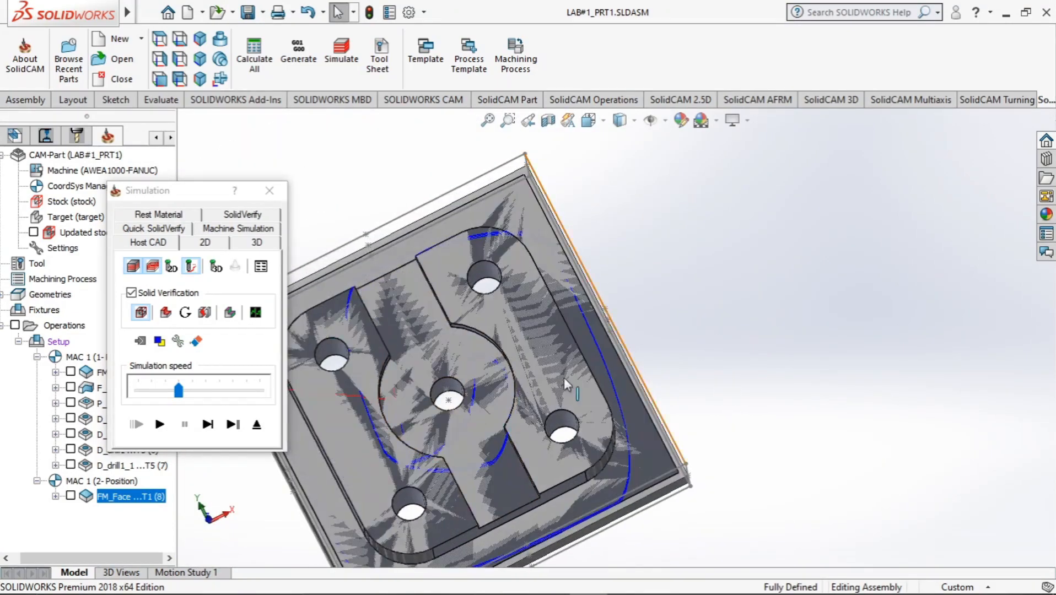
Inspect the rest material after FM_Face from several angles and close the simulation.
{"action": "left_click", "coordinate": [216, 218]}
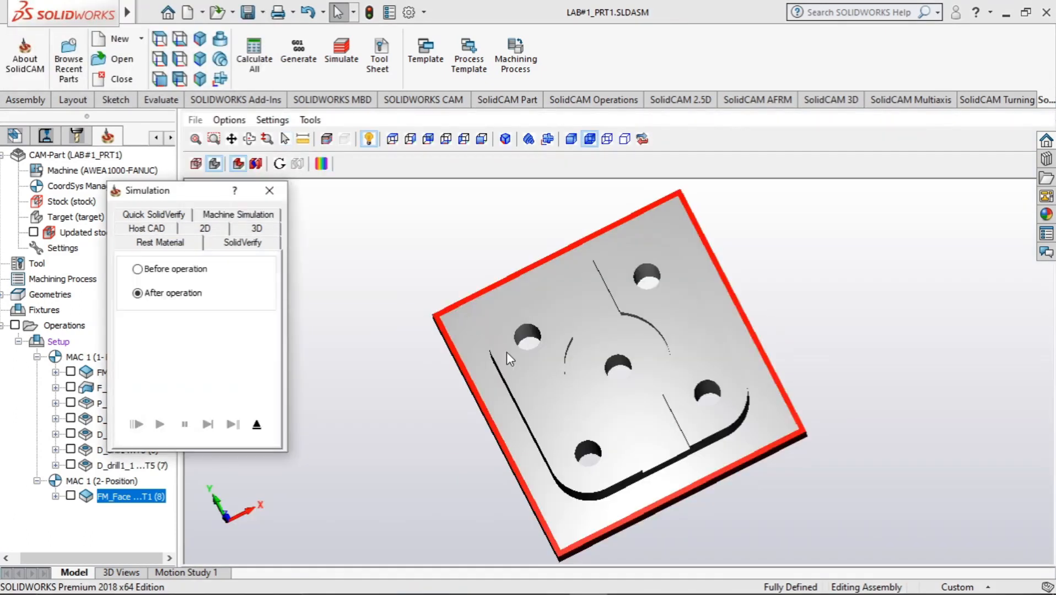
{"action": "middle_click_drag", "start_coordinate": [510, 359], "coordinate": [653, 466]}
{"action": "middle_click_drag", "start_coordinate": [533, 395], "coordinate": [505, 402]}
{"action": "left_click", "coordinate": [269, 190]}
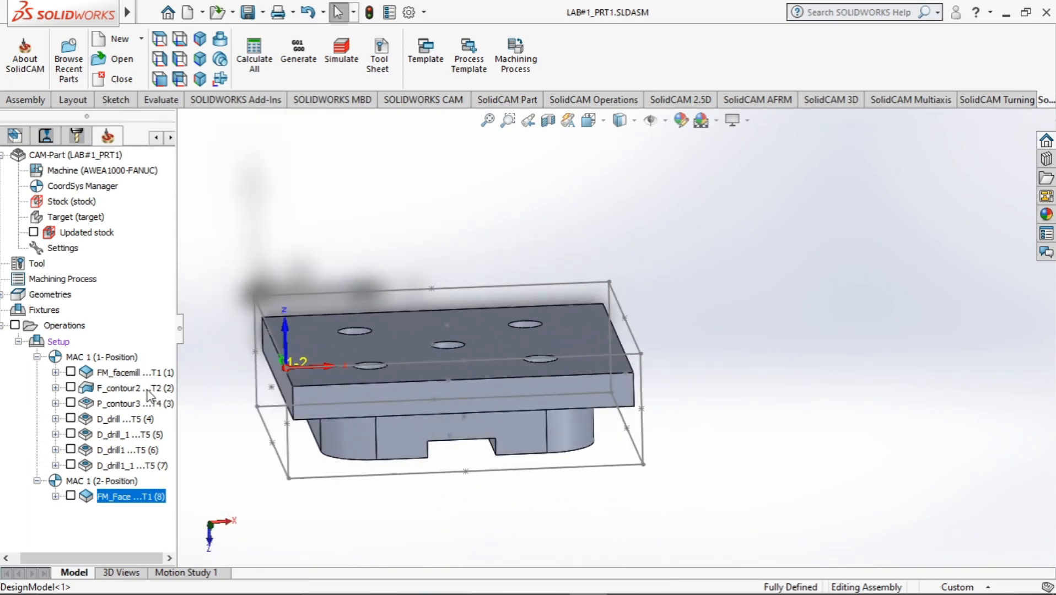
Add a Profile milling operation using the MAC 1 (2-Position) coordinate system.
{"action": "scroll", "coordinate": [618, 336], "scroll_direction": "up", "scroll_amount": 1}
{"action": "mouse_move", "coordinate": [762, 350]}
{"action": "middle_mouse_down"}
{"action": "mouse_move", "coordinate": [792, 351]}
{"action": "mouse_move", "coordinate": [764, 349]}
{"action": "middle_mouse_up"}
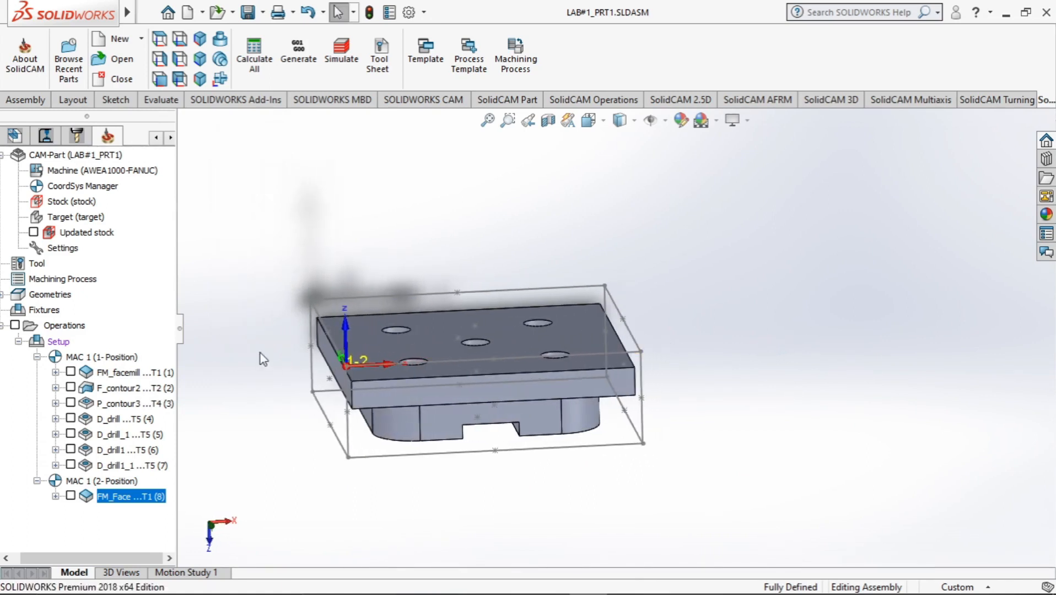
{"action": "right_click", "coordinate": [75, 481]}
{"action": "left_click", "coordinate": [59, 525]}
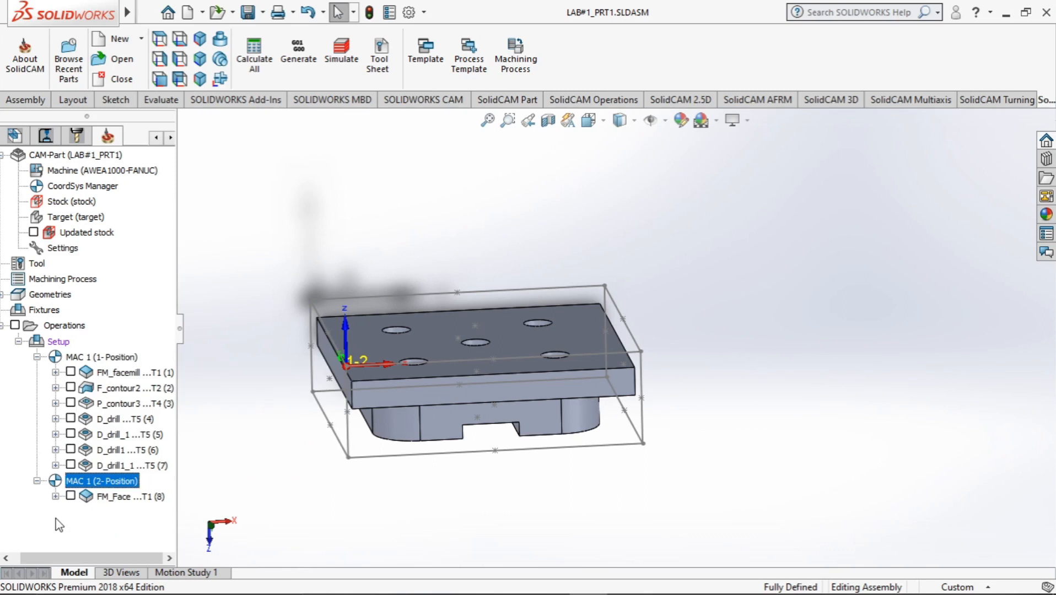
{"action": "right_click", "coordinate": [57, 325]}
{"action": "mouse_move", "coordinate": [134, 210]}
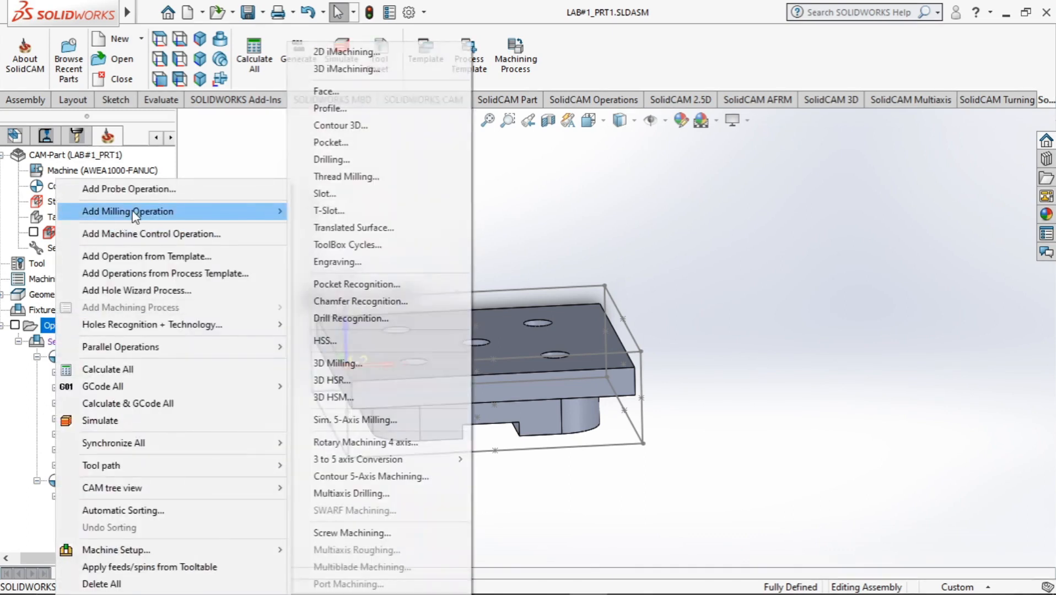
{"action": "left_click", "coordinate": [352, 109]}
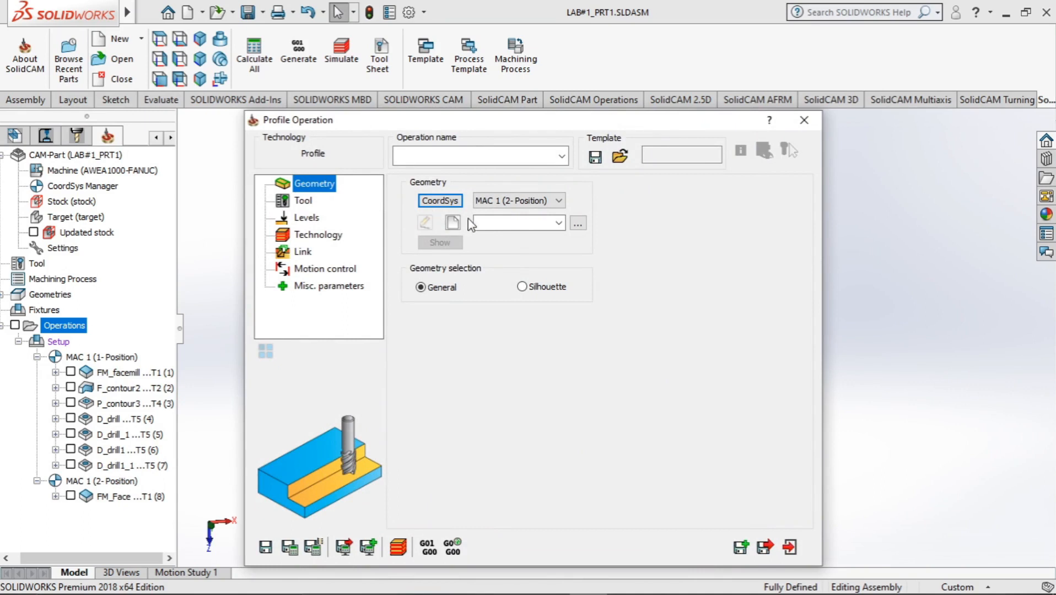
{"action": "left_click", "coordinate": [510, 201]}
{"action": "left_click", "coordinate": [508, 222]}
Define the profile geometry as a closed chain around the outer edges of the base plate, starting from its lower side edge.
{"action": "left_click", "coordinate": [452, 230]}
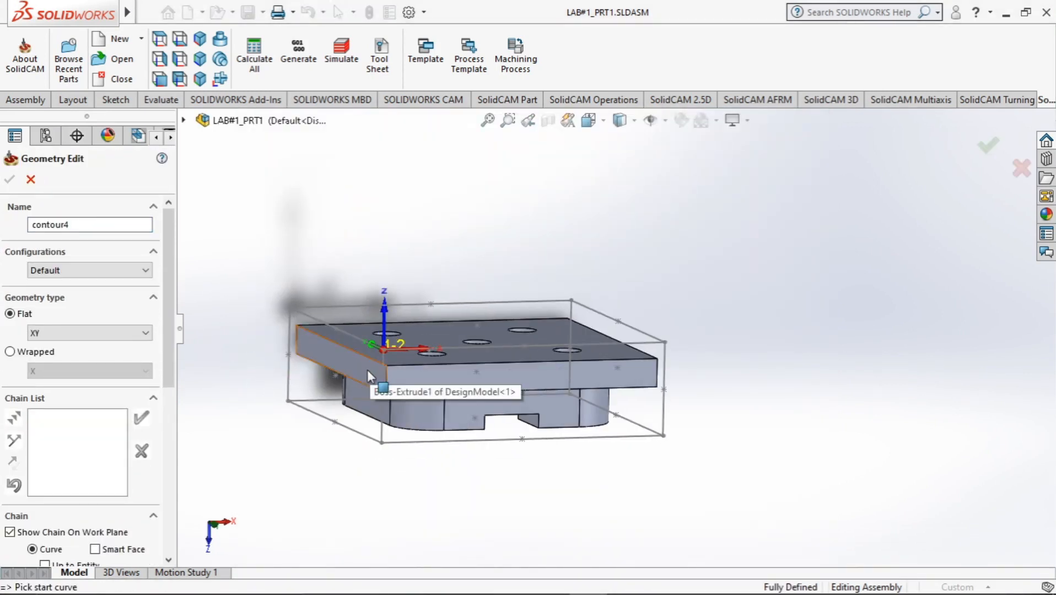
{"action": "left_click", "coordinate": [365, 385]}
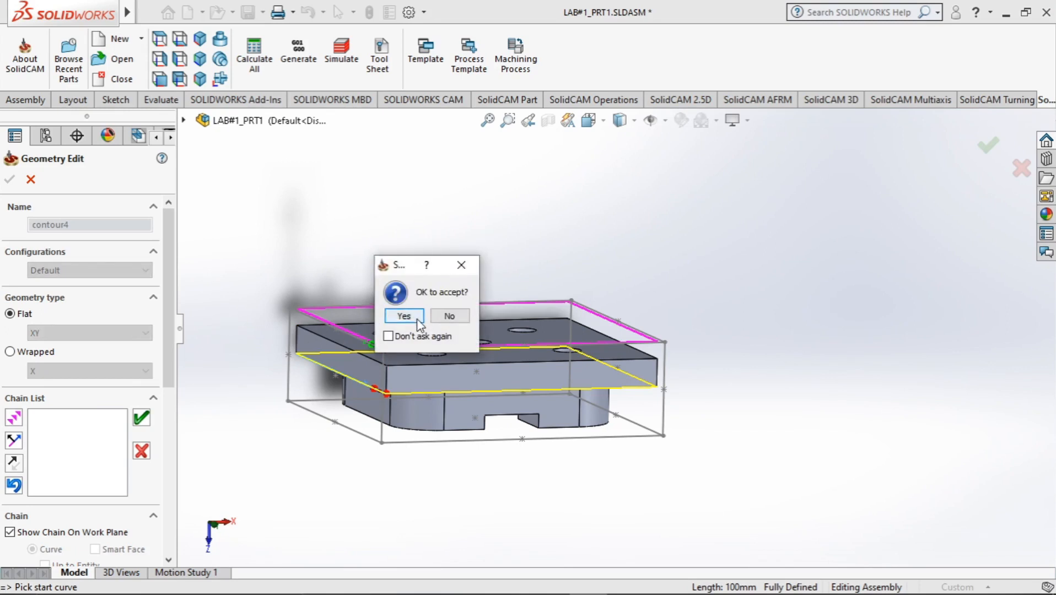
{"action": "key", "text": "Return"}
{"action": "middle_click_drag", "start_coordinate": [221, 291], "coordinate": [209, 362]}
{"action": "middle_click_drag", "start_coordinate": [322, 349], "coordinate": [204, 345]}
{"action": "left_click_drag", "start_coordinate": [171, 330], "coordinate": [156, 286]}
{"action": "left_click", "coordinate": [9, 179]}
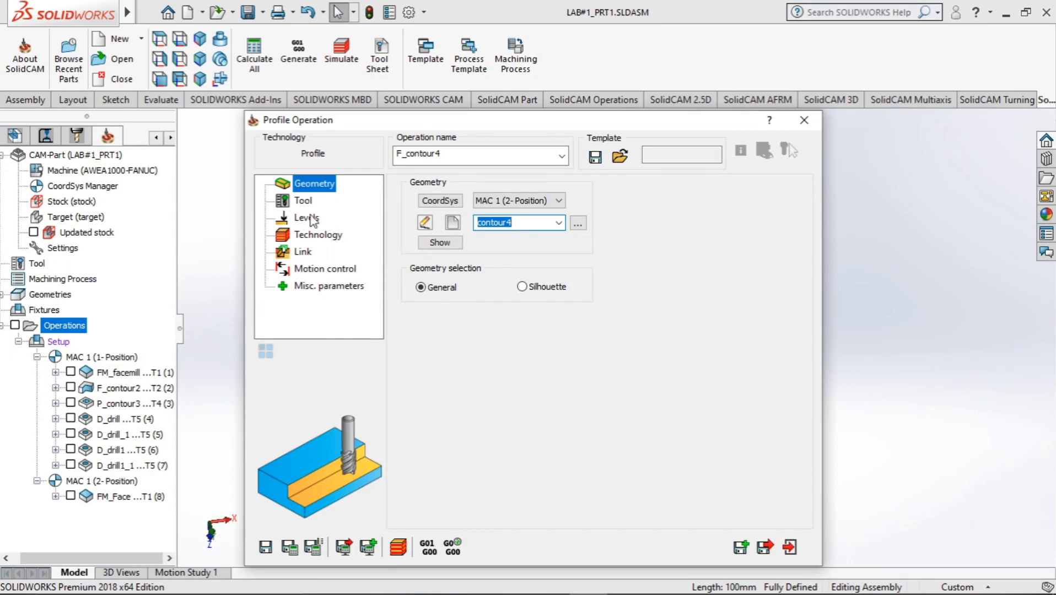
Assign tool number 2, the 20 mm end mill, to the F_contour4 operation.
{"action": "left_click", "coordinate": [303, 202]}
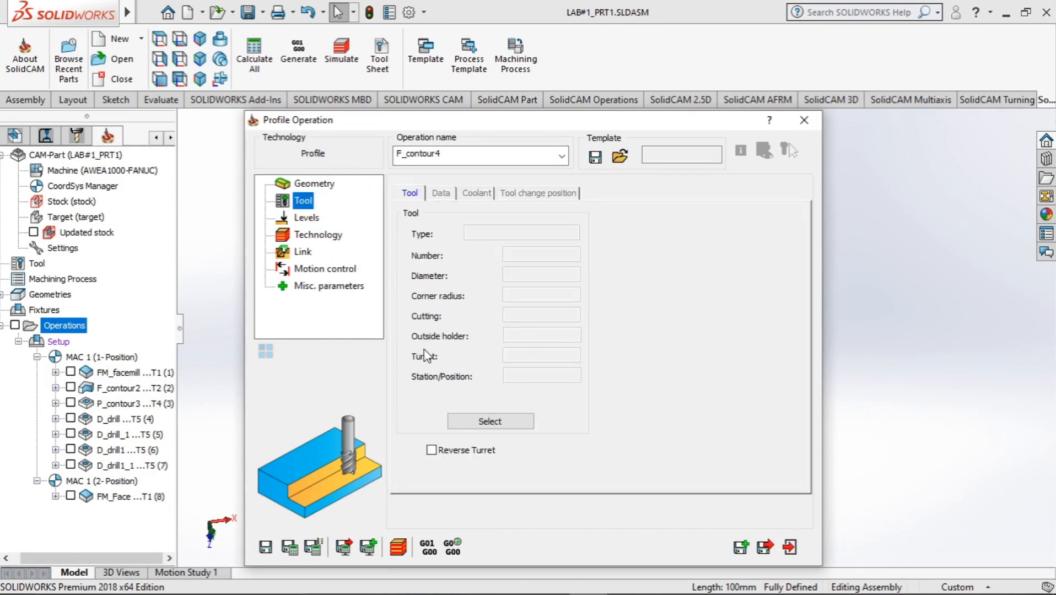
{"action": "left_click", "coordinate": [494, 420]}
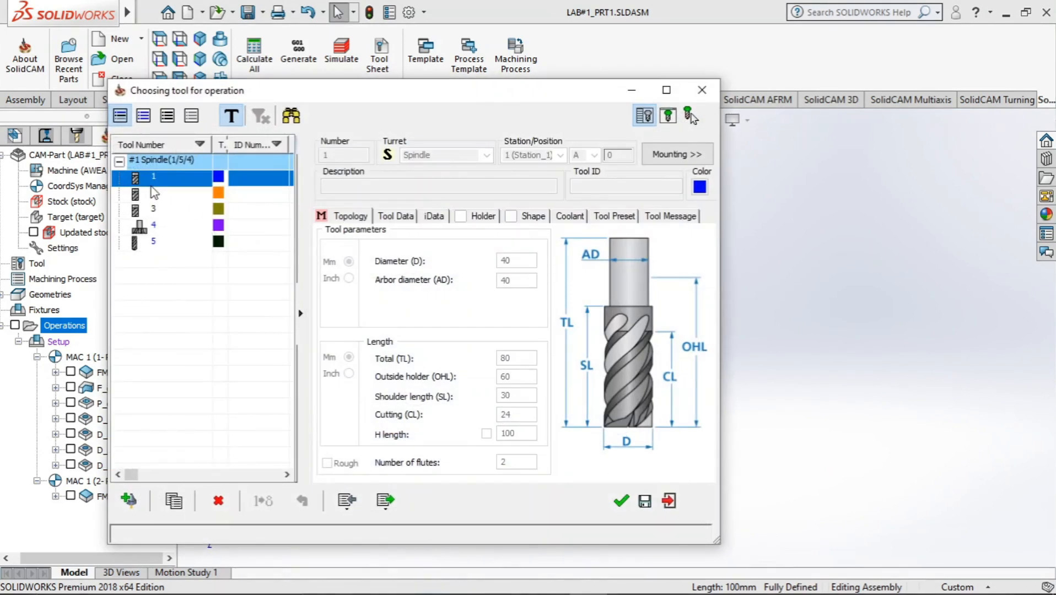
{"action": "left_click", "coordinate": [153, 194]}
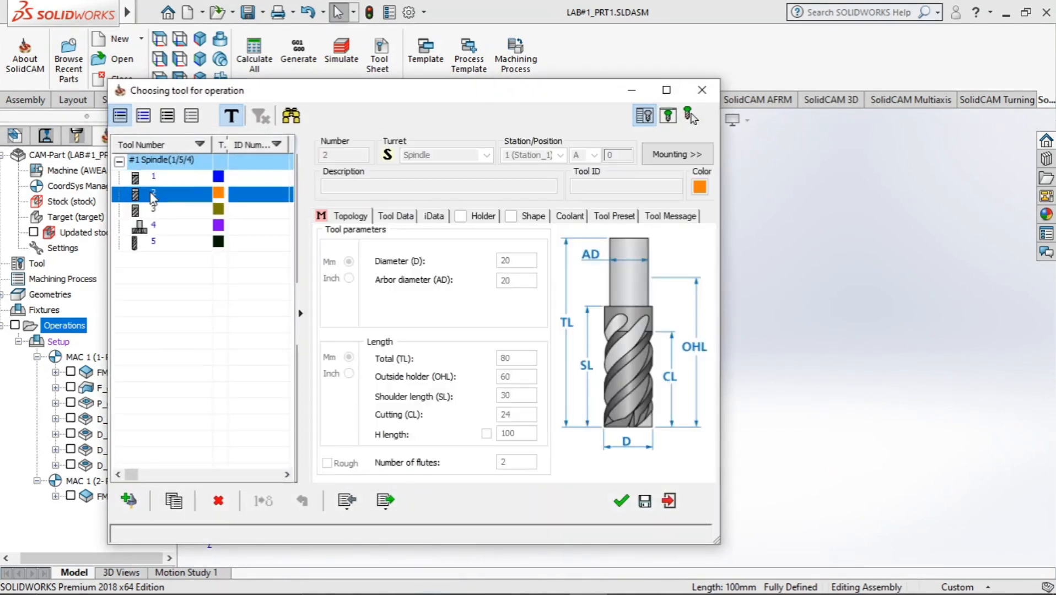
{"action": "left_click", "coordinate": [619, 502]}
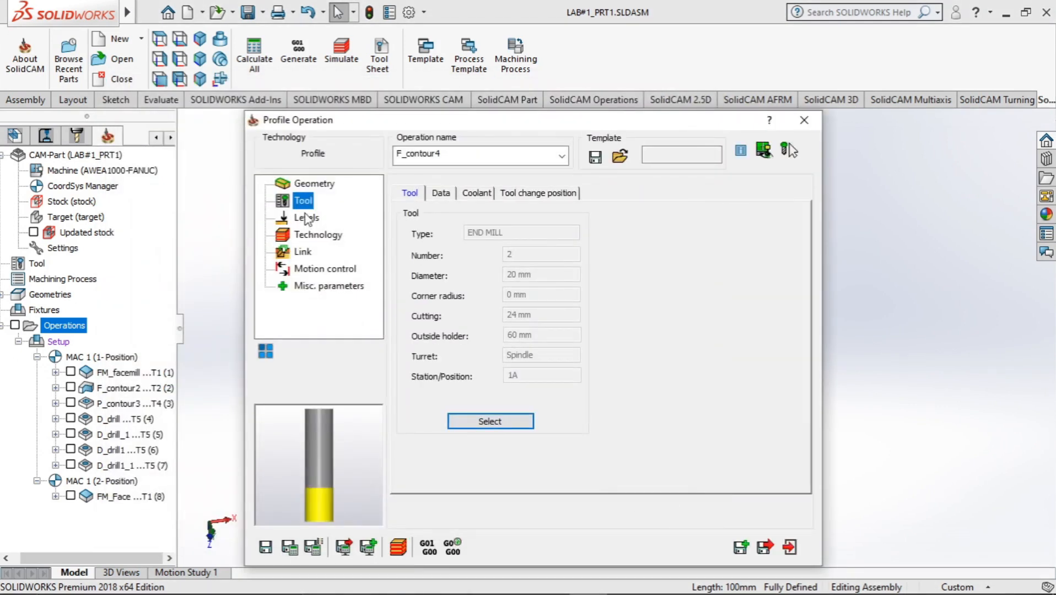
Set the upper milling level of F_contour4 to Z -6 by picking the hole-side face of the base plate.
{"action": "left_click", "coordinate": [307, 218]}
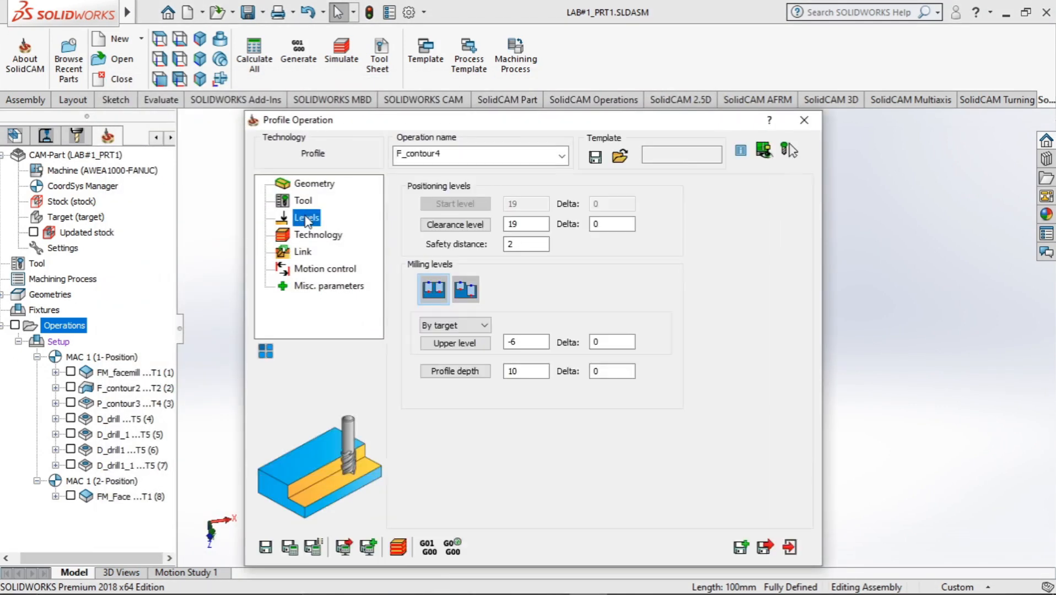
{"action": "left_click", "coordinate": [446, 347]}
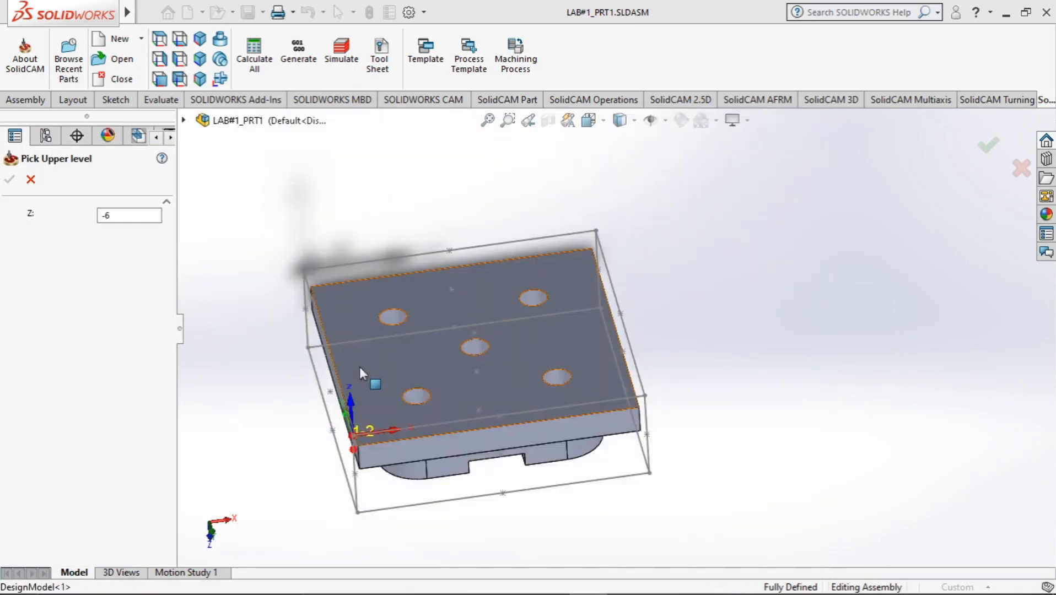
{"action": "left_click", "coordinate": [360, 373]}
{"action": "middle_click_drag", "start_coordinate": [275, 373], "coordinate": [259, 290]}
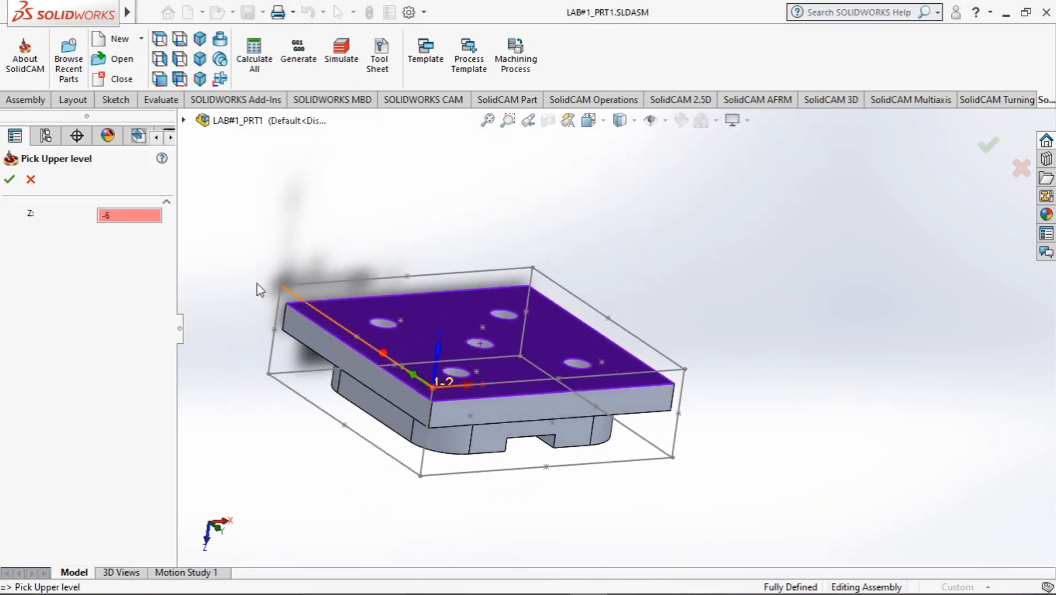
{"action": "left_click", "coordinate": [13, 182]}
Set the profile depth to 10 by picking the lower level on the base plate.
{"action": "left_click", "coordinate": [448, 374]}
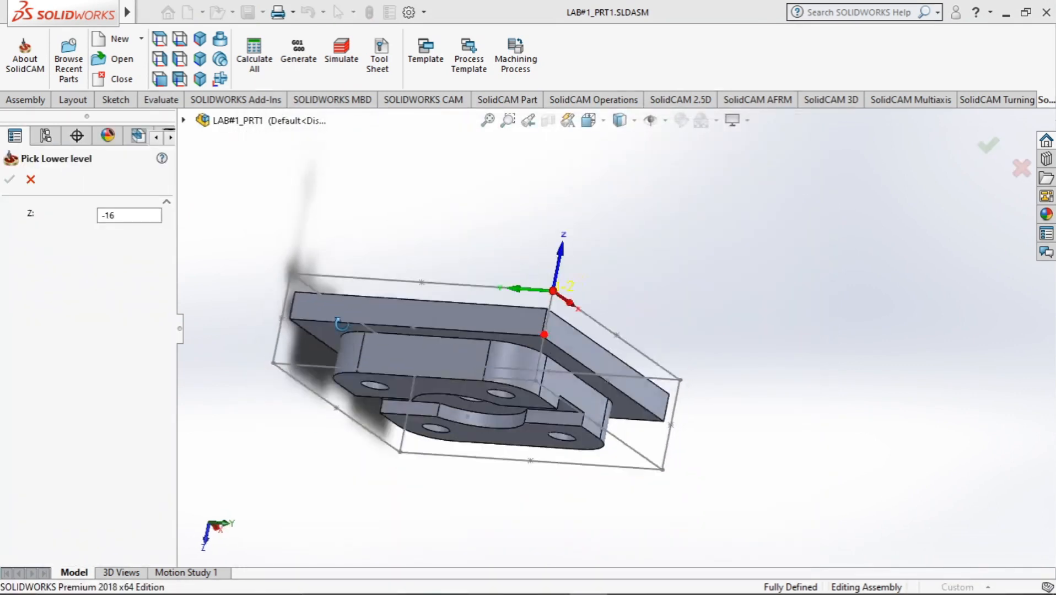
{"action": "middle_click_drag", "start_coordinate": [341, 325], "coordinate": [408, 284]}
{"action": "left_click", "coordinate": [412, 285]}
{"action": "middle_click_drag", "start_coordinate": [218, 318], "coordinate": [79, 253]}
{"action": "left_click", "coordinate": [10, 182]}
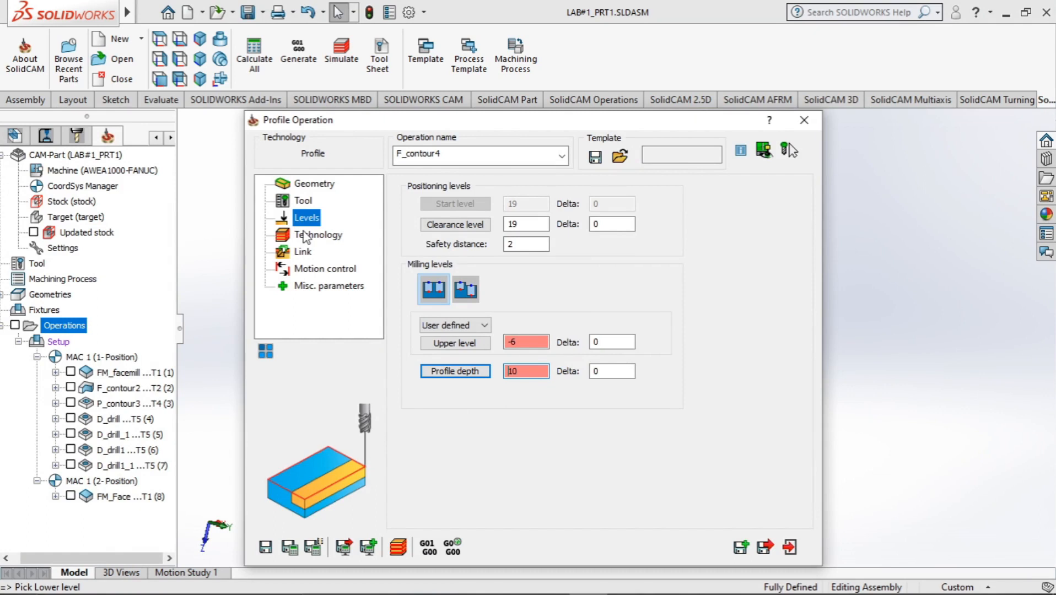
Check the technology and link settings and verify the chain's Left tool side on the model.
{"action": "left_click", "coordinate": [305, 236]}
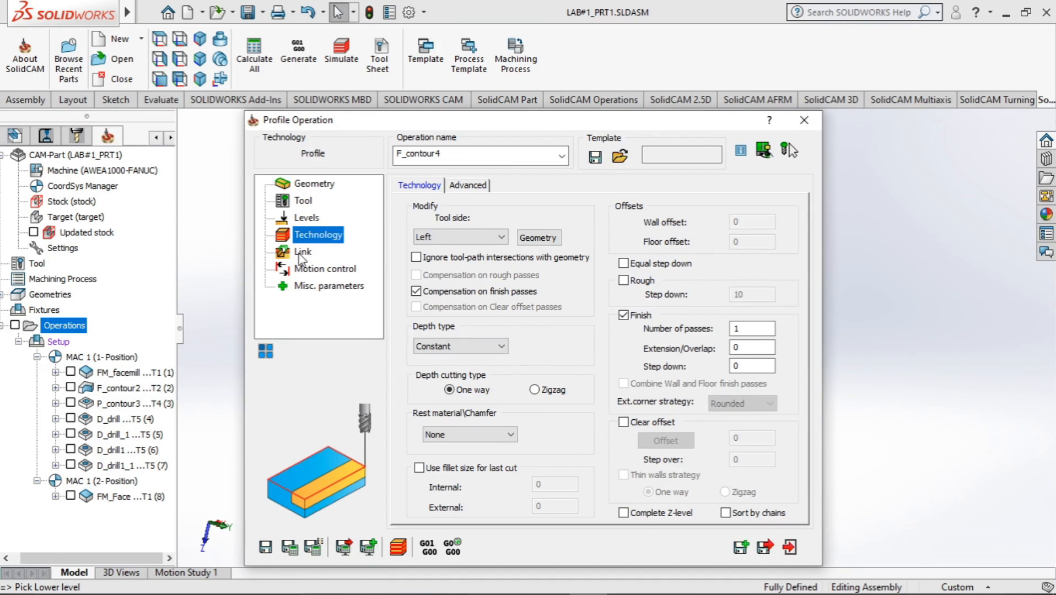
{"action": "left_click", "coordinate": [302, 253]}
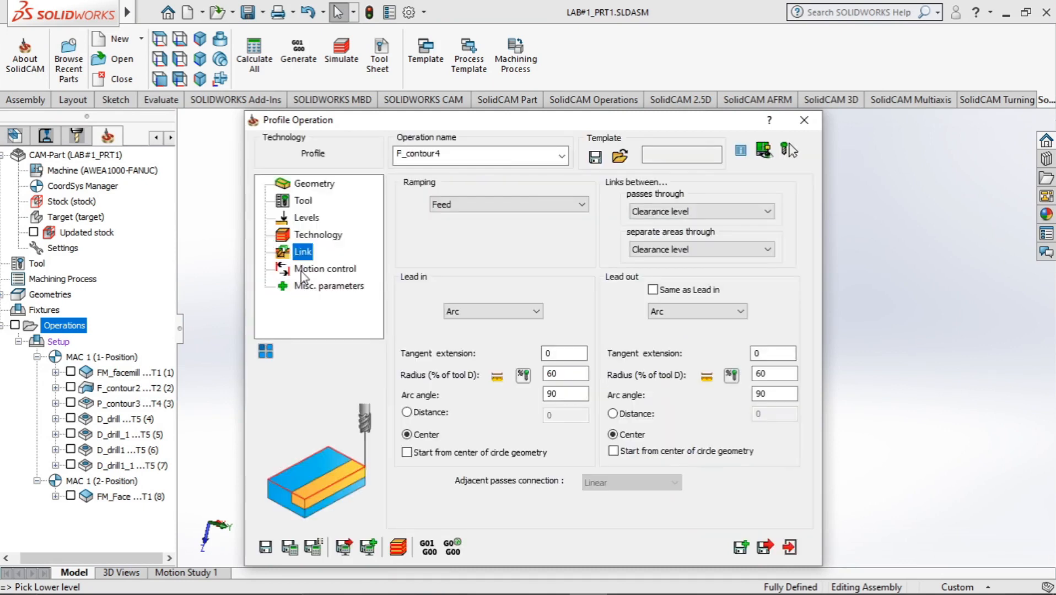
{"action": "left_click", "coordinate": [307, 236]}
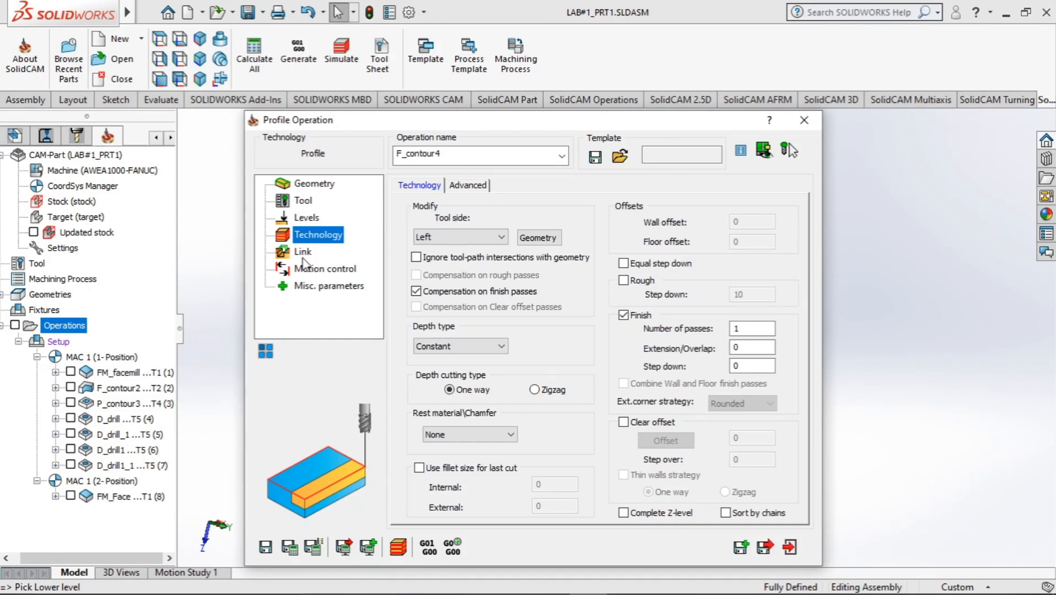
{"action": "left_click", "coordinate": [521, 242]}
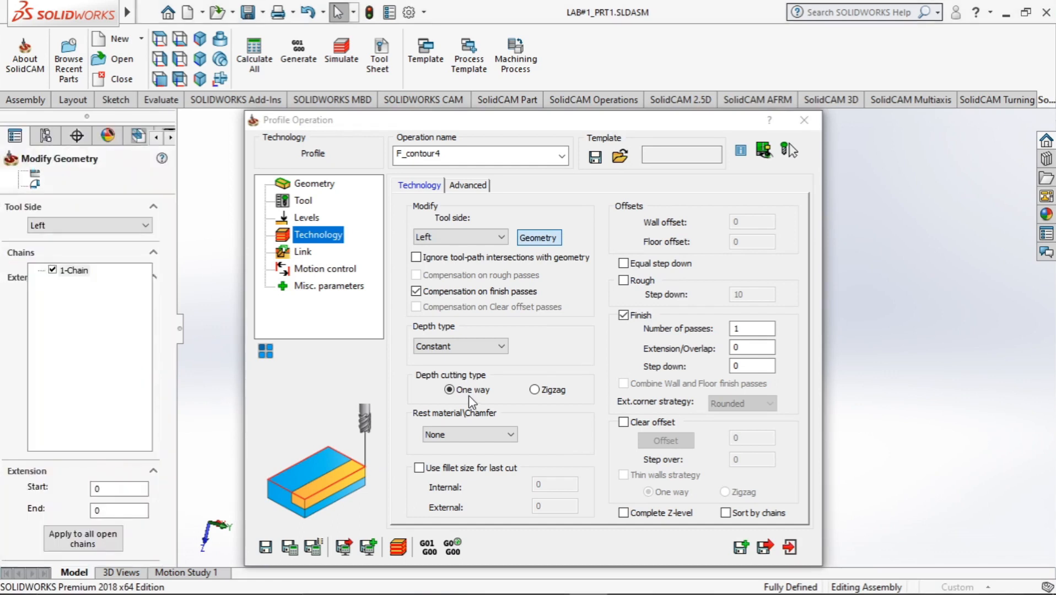
{"action": "middle_click_drag", "start_coordinate": [629, 302], "coordinate": [557, 510]}
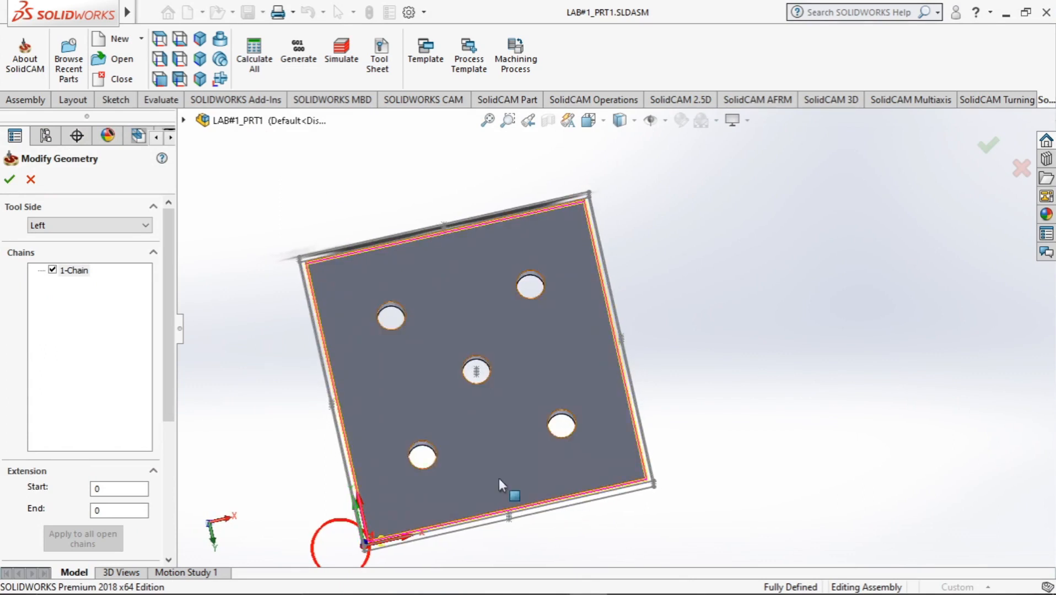
{"action": "left_click", "coordinate": [8, 180]}
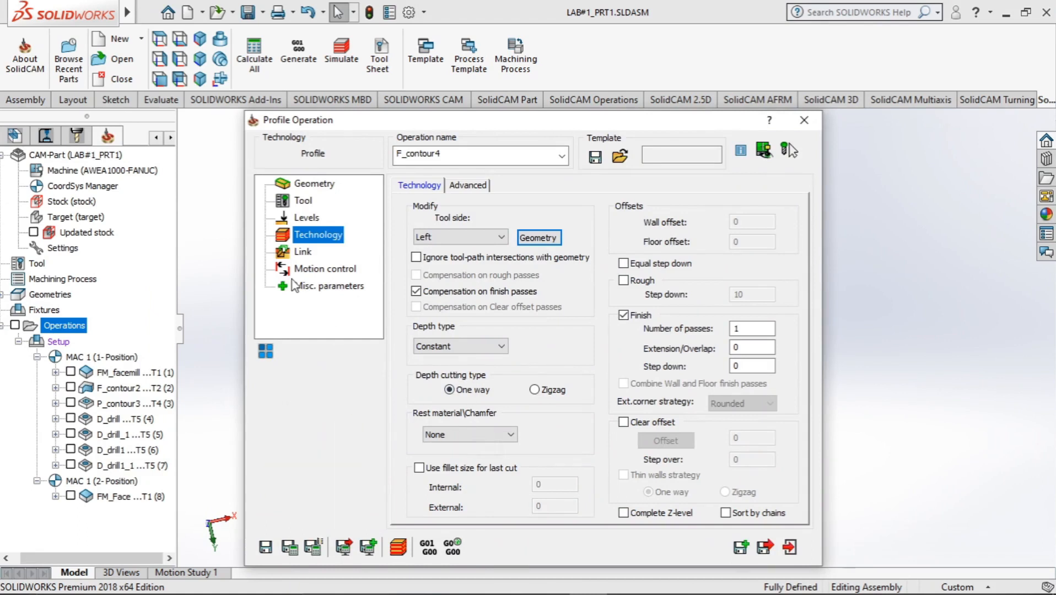
Make the lead-out the same as the arc lead-in and check the motion control and miscellaneous parameters.
{"action": "left_click", "coordinate": [300, 255]}
{"action": "left_click", "coordinate": [309, 269]}
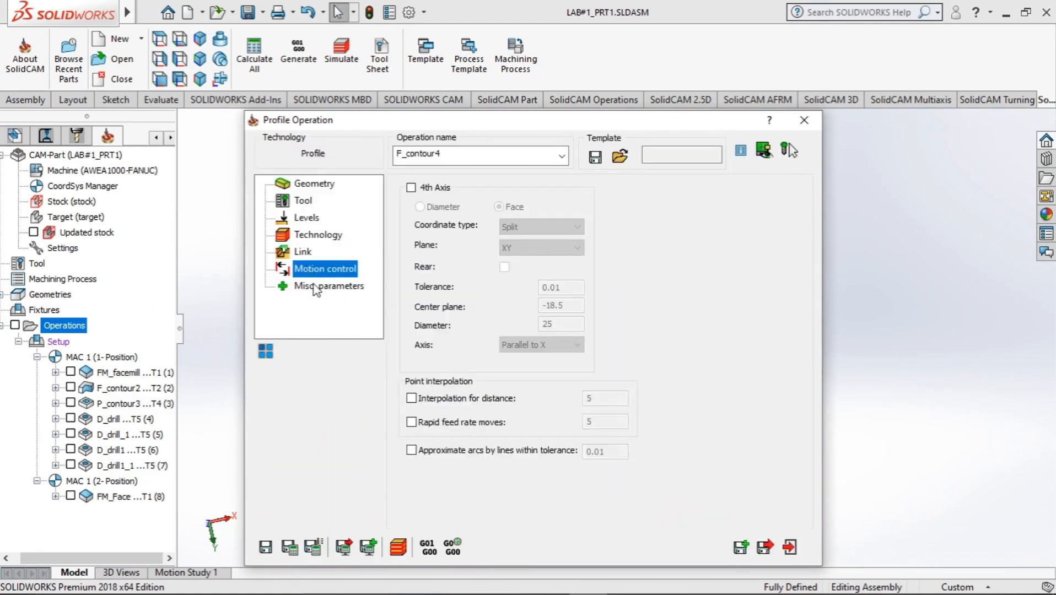
{"action": "left_click", "coordinate": [312, 286]}
{"action": "left_click", "coordinate": [302, 268]}
{"action": "left_click", "coordinate": [298, 253]}
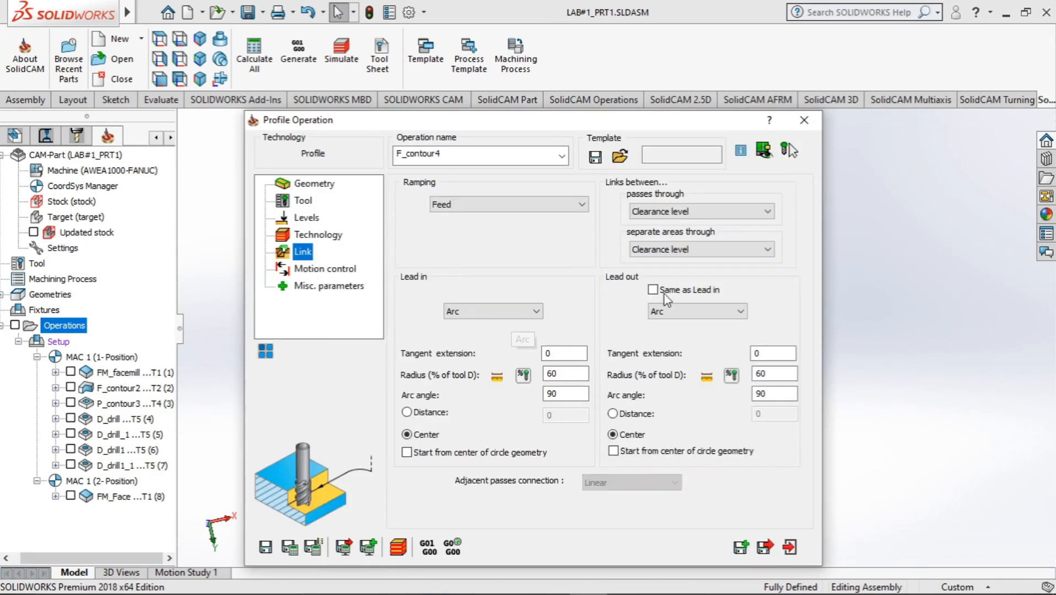
{"action": "left_click", "coordinate": [654, 290]}
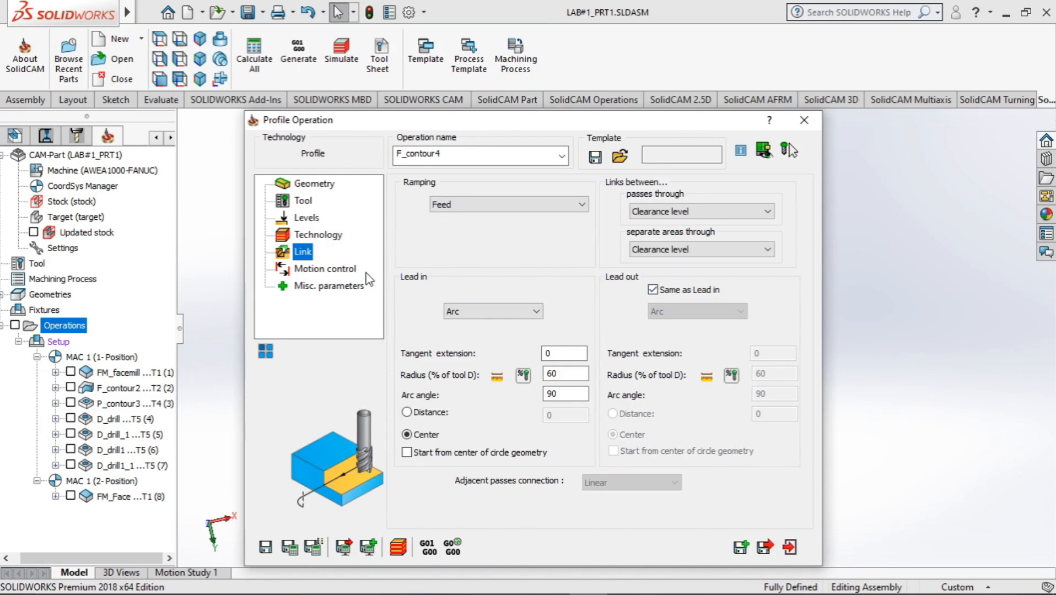
{"action": "left_click", "coordinate": [306, 270]}
{"action": "left_click", "coordinate": [312, 287]}
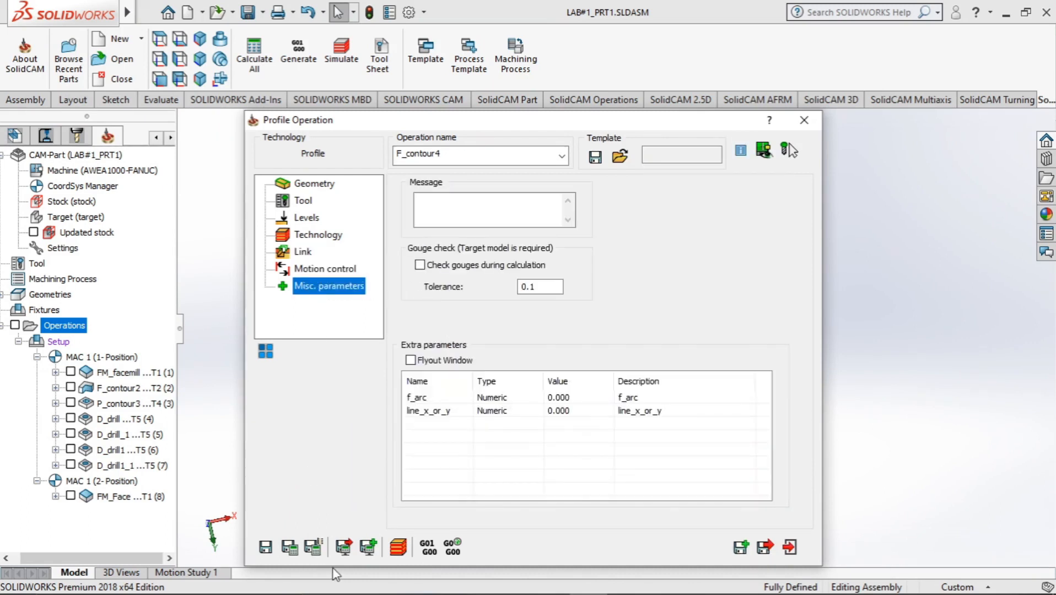
Save and calculate F_contour4 and play its Host CAD simulation.
{"action": "left_click", "coordinate": [294, 549]}
{"action": "left_click", "coordinate": [396, 549]}
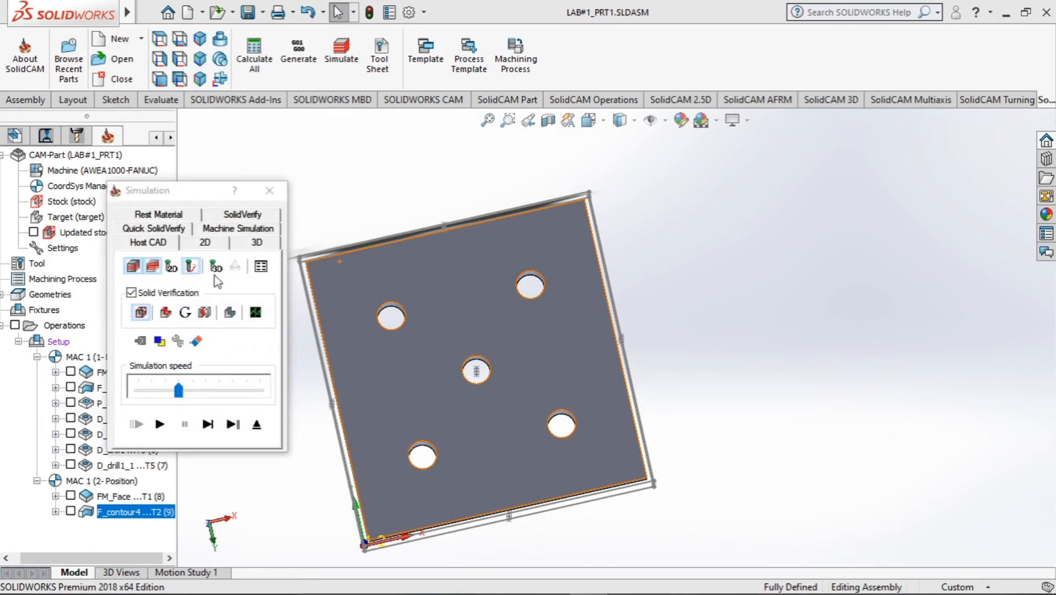
{"action": "left_click", "coordinate": [159, 423]}
{"action": "middle_click_drag", "start_coordinate": [362, 469], "coordinate": [352, 324]}
Inspect the rest material after the F_contour4 operation from different angles.
{"action": "left_click", "coordinate": [235, 242]}
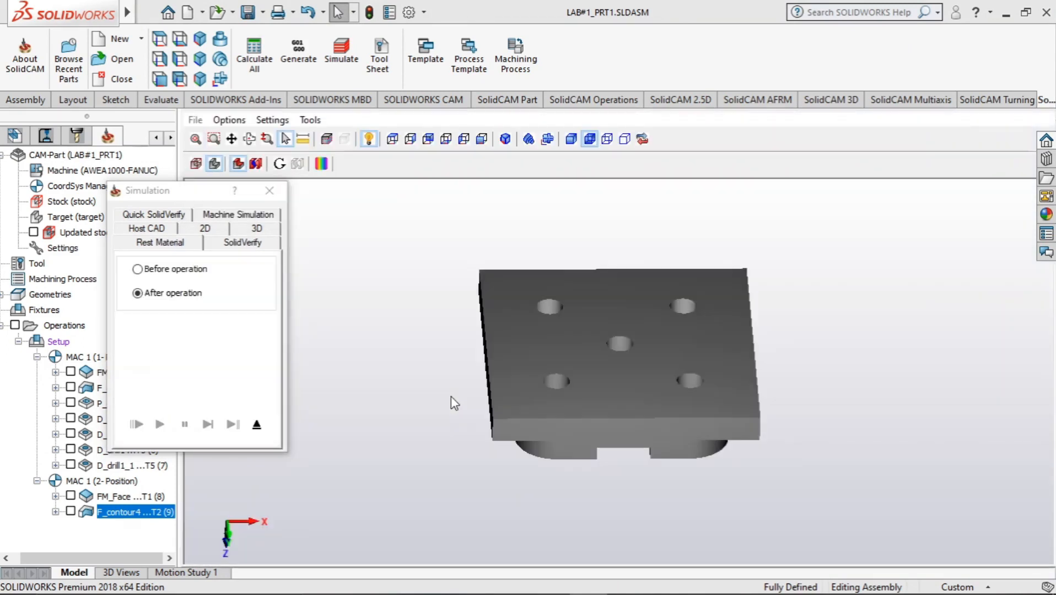
{"action": "left_click_drag", "start_coordinate": [454, 400], "coordinate": [543, 426]}
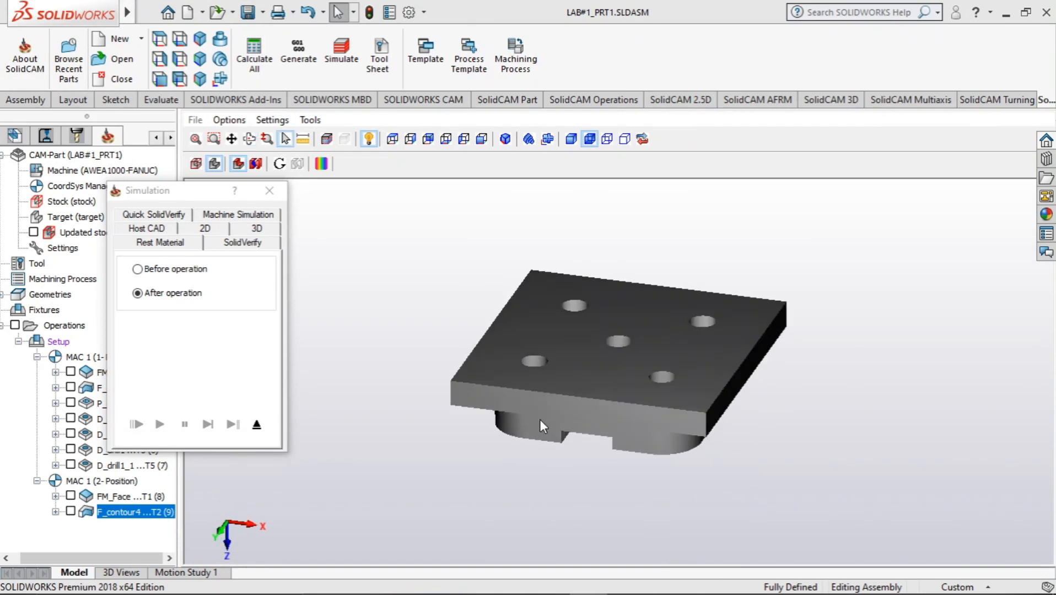
{"action": "left_click", "coordinate": [240, 244]}
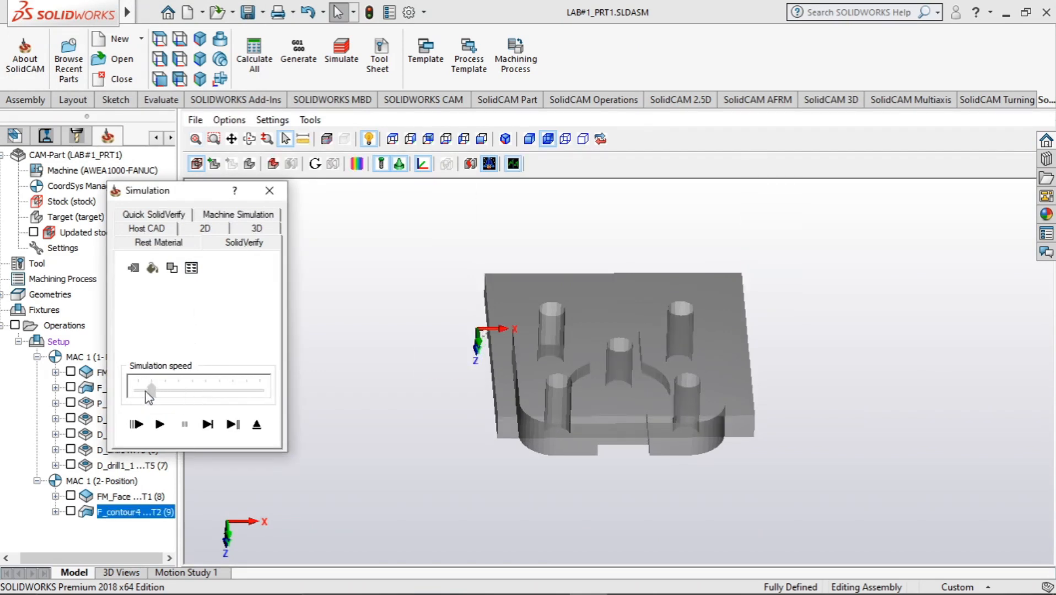
{"action": "left_click", "coordinate": [169, 243]}
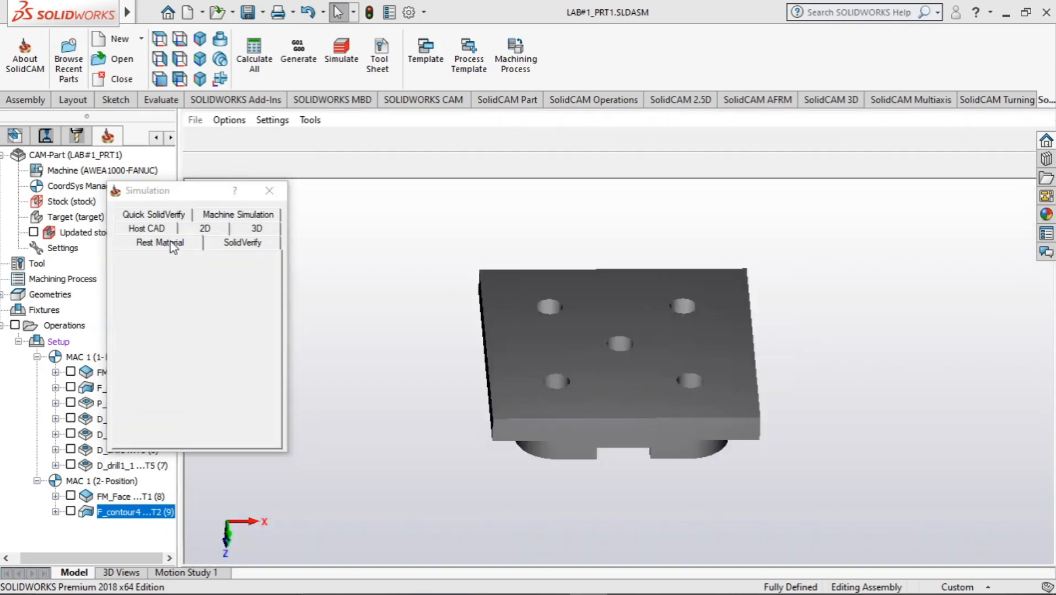
Play the SolidVerify simulation of F_contour4 at the slowest speed.
{"action": "left_click", "coordinate": [242, 244]}
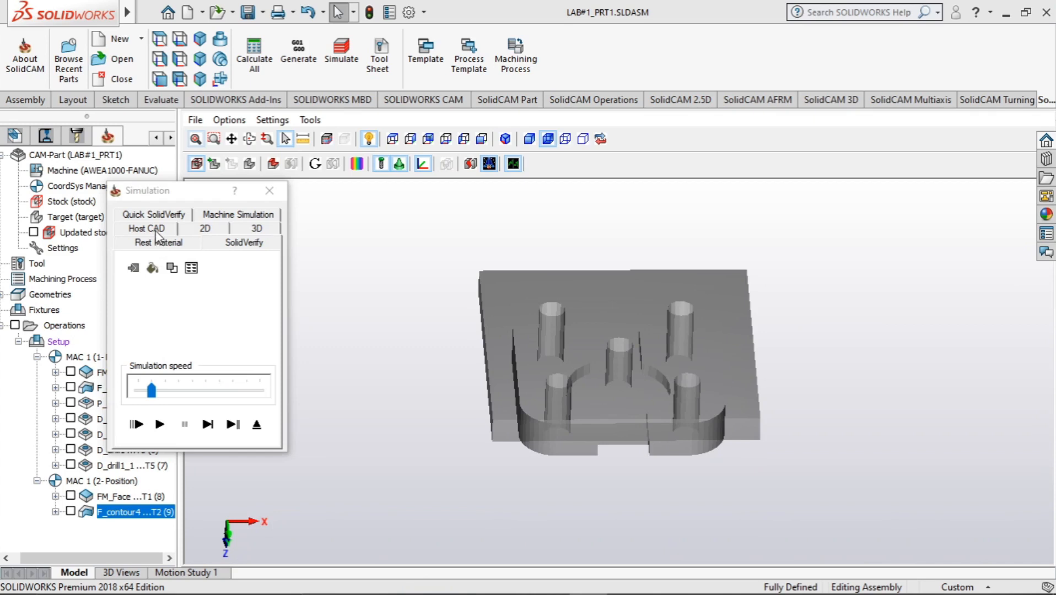
{"action": "left_click", "coordinate": [157, 232]}
{"action": "left_click", "coordinate": [166, 314]}
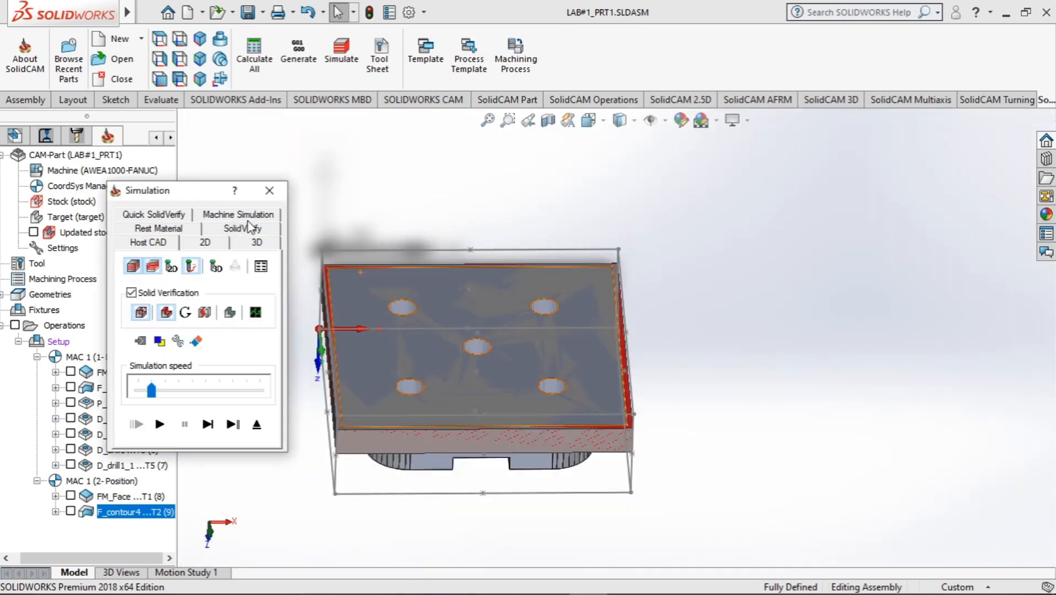
{"action": "left_click", "coordinate": [251, 227]}
{"action": "left_click", "coordinate": [166, 425]}
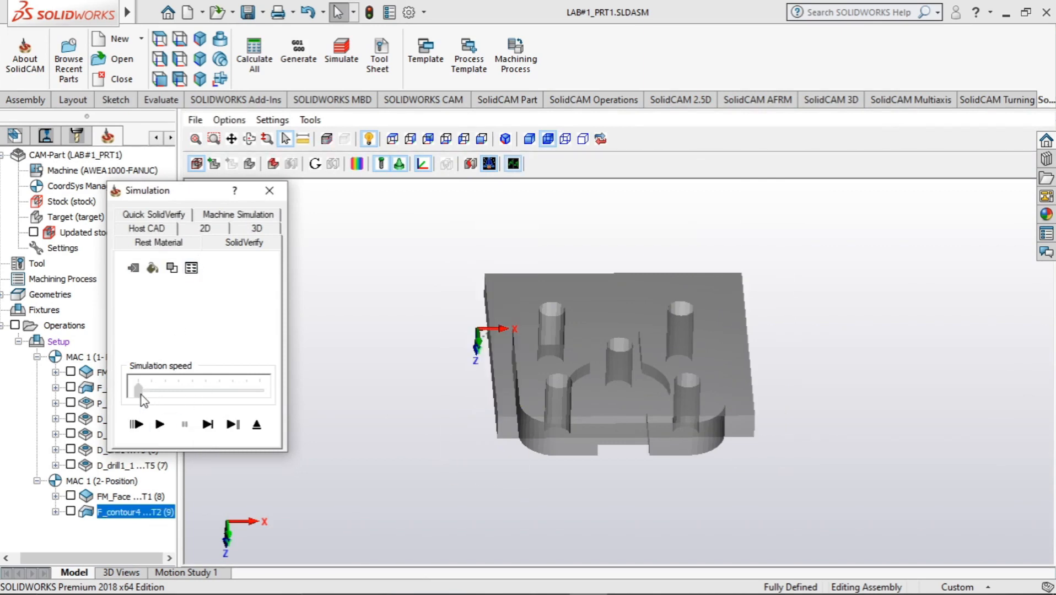
{"action": "left_click", "coordinate": [159, 424]}
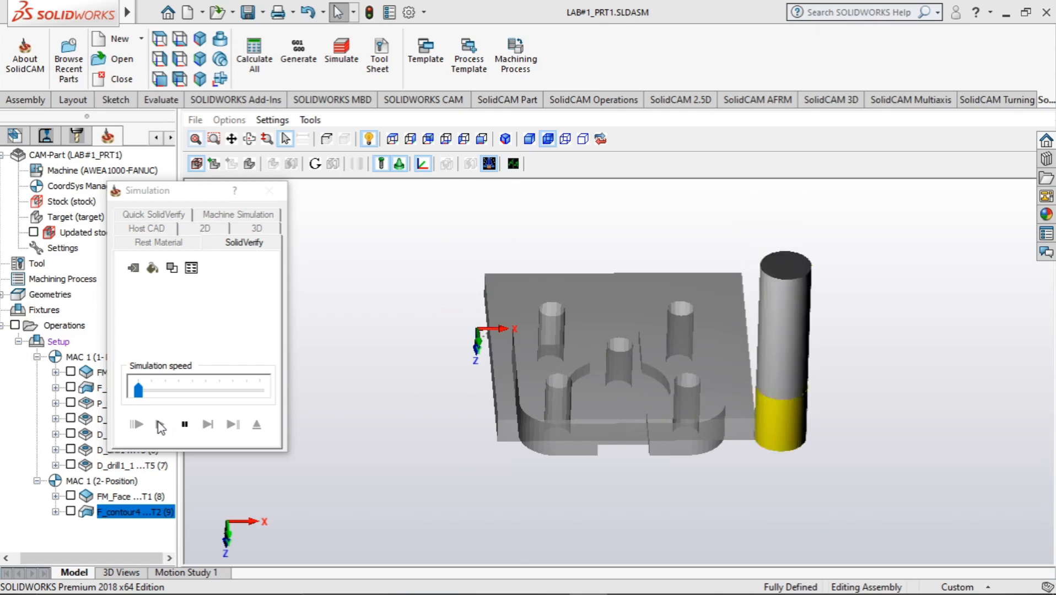
Examine the rest material once more, then close the simulation and exit the F_contour4 operation.
{"action": "left_click", "coordinate": [180, 243]}
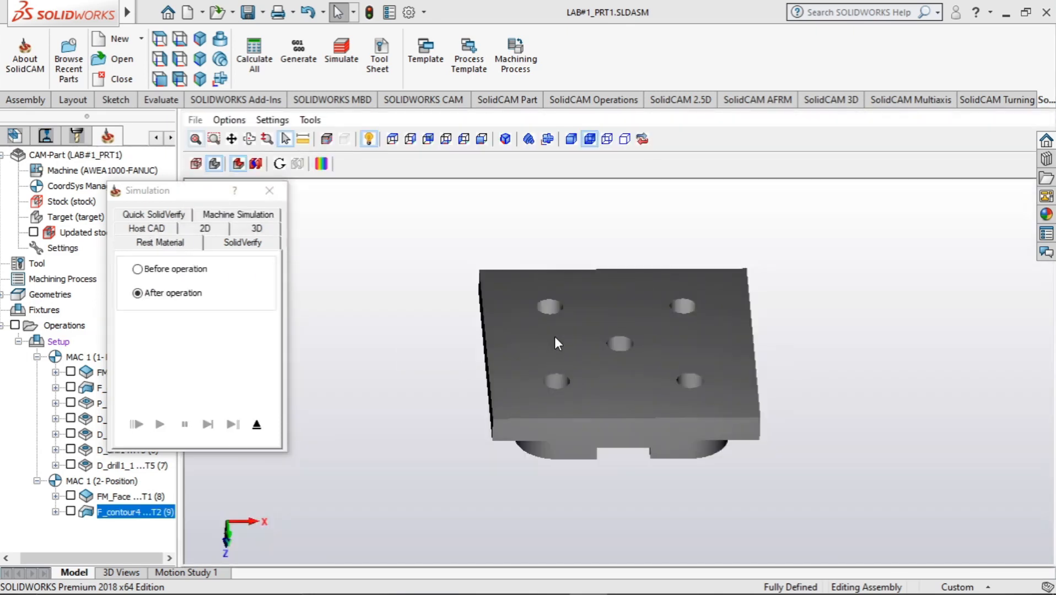
{"action": "left_click_drag", "start_coordinate": [551, 373], "coordinate": [582, 401]}
{"action": "left_click", "coordinate": [270, 190]}
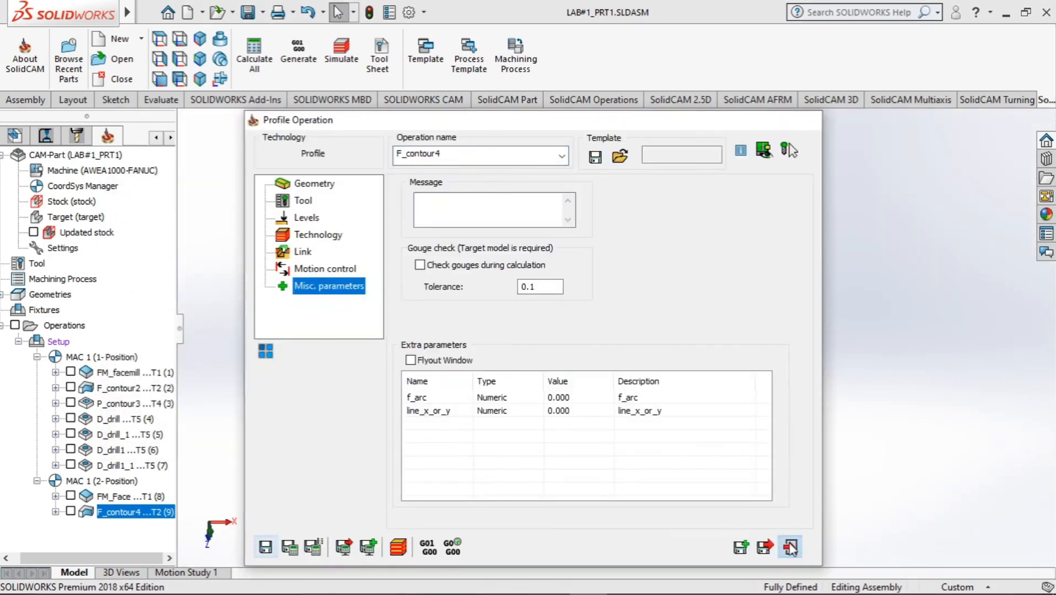
{"action": "left_click", "coordinate": [791, 547]}
{"action": "middle_click_drag", "start_coordinate": [691, 275], "coordinate": [699, 493]}
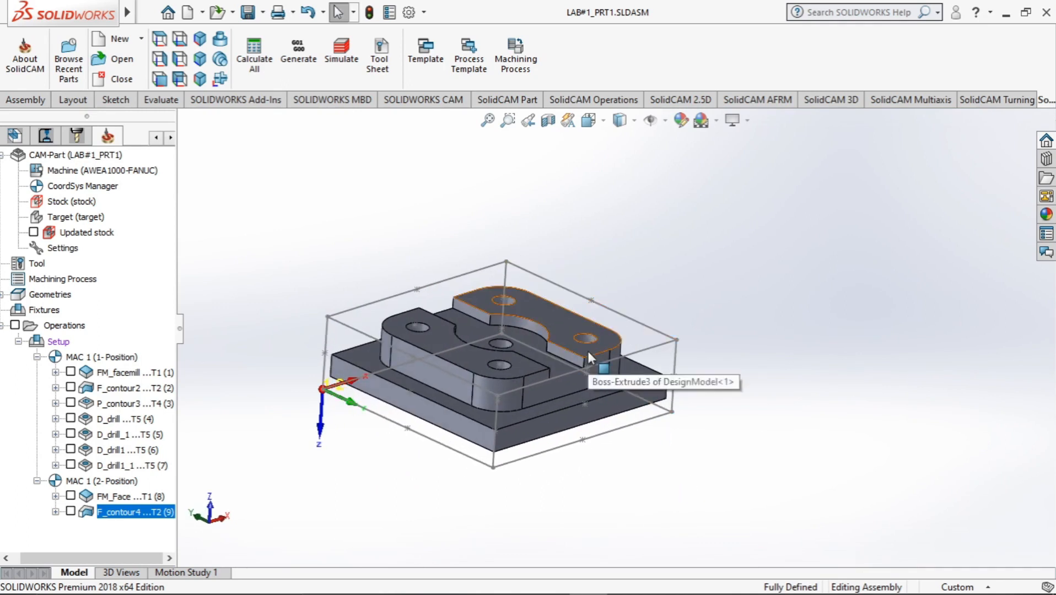
Switch to Adobe Acrobat and review the section and plan views in the clamp plate exercise PDF.
{"action": "key", "text": "alt+Tab"}
{"action": "key", "text": "alt+Tab"}
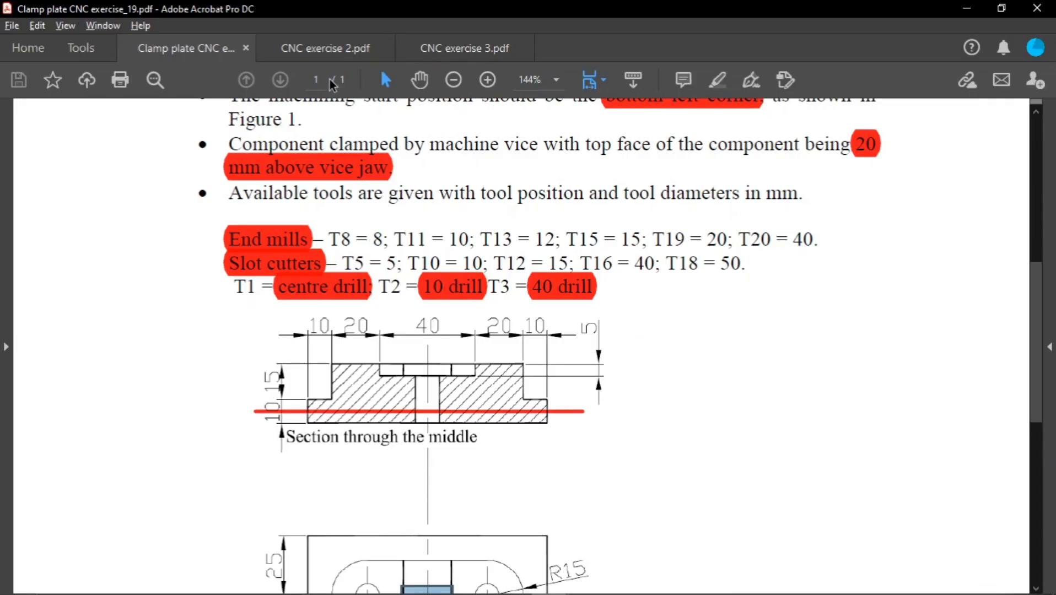
{"action": "scroll", "coordinate": [439, 319], "scroll_direction": "down", "scroll_amount": 3}
{"action": "scroll", "coordinate": [439, 319], "scroll_direction": "down", "scroll_amount": 5}
{"action": "scroll", "coordinate": [439, 319], "scroll_direction": "up", "scroll_amount": 6}
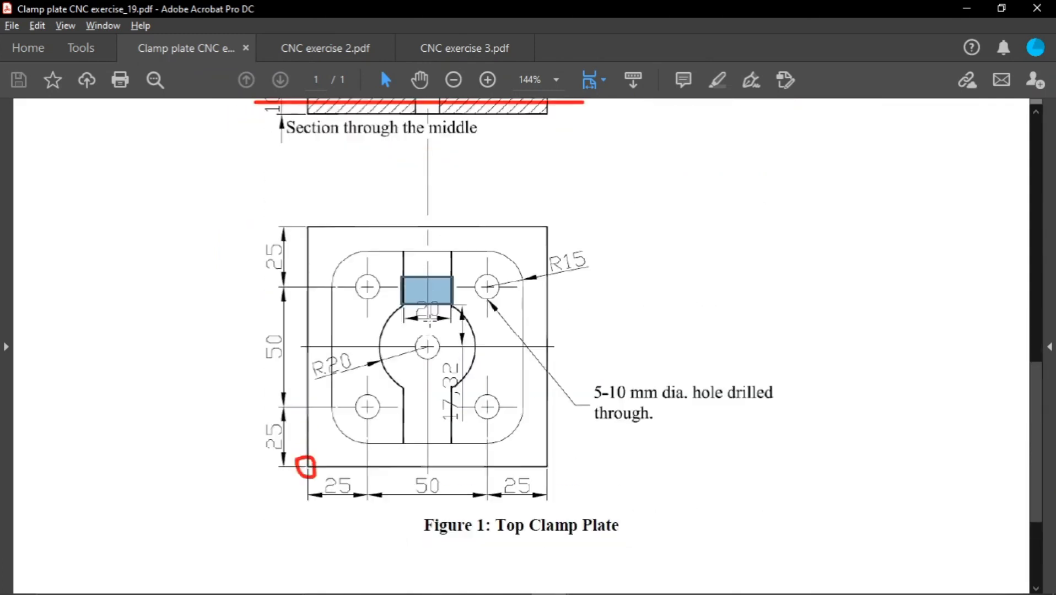
Open the CNC exercise 2 PDF and examine its section and plan views.
{"action": "left_click", "coordinate": [308, 57]}
{"action": "scroll", "coordinate": [224, 307], "scroll_direction": "down", "scroll_amount": 2, "text": "ctrl"}
{"action": "scroll", "coordinate": [222, 307], "scroll_direction": "down", "scroll_amount": 3}
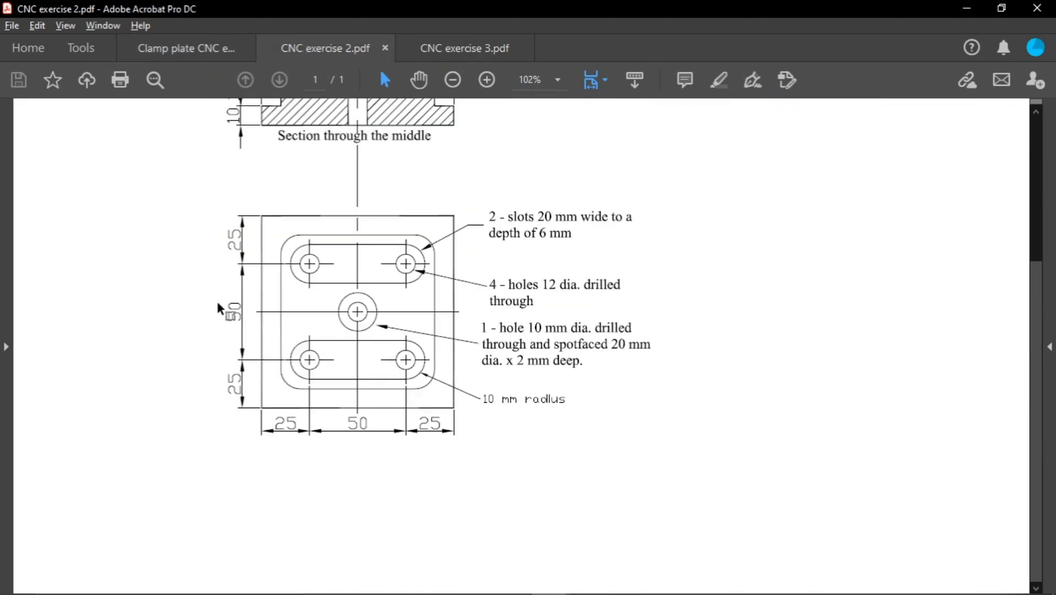
{"action": "scroll", "coordinate": [219, 309], "scroll_direction": "up", "scroll_amount": 3}
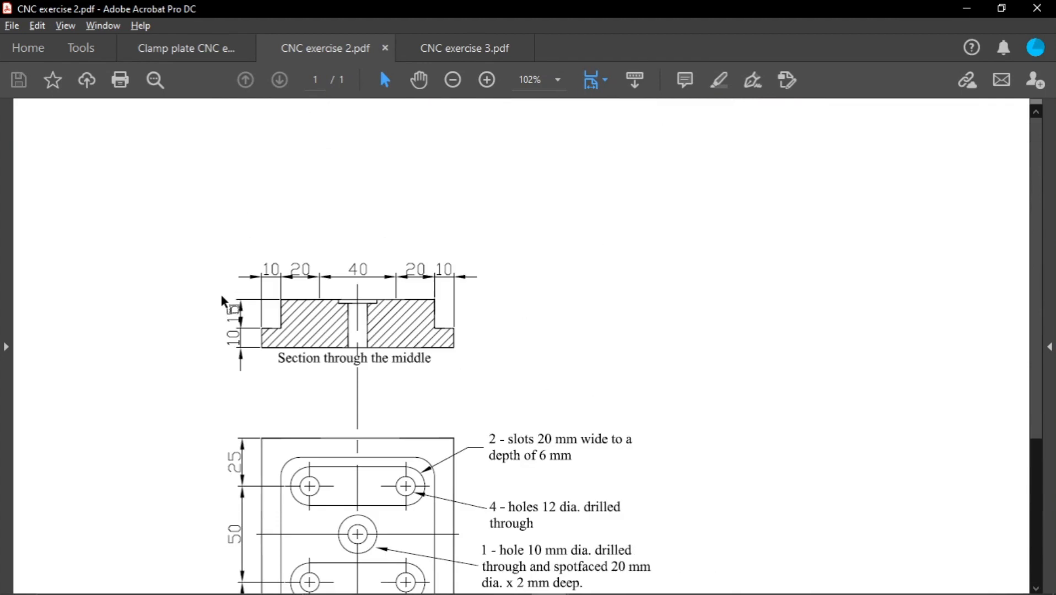
Open the CNC exercise 3 PDF and look through its drawings to the pump body on page 3.
{"action": "left_click", "coordinate": [442, 55]}
{"action": "scroll", "coordinate": [217, 259], "scroll_direction": "down", "scroll_amount": 2}
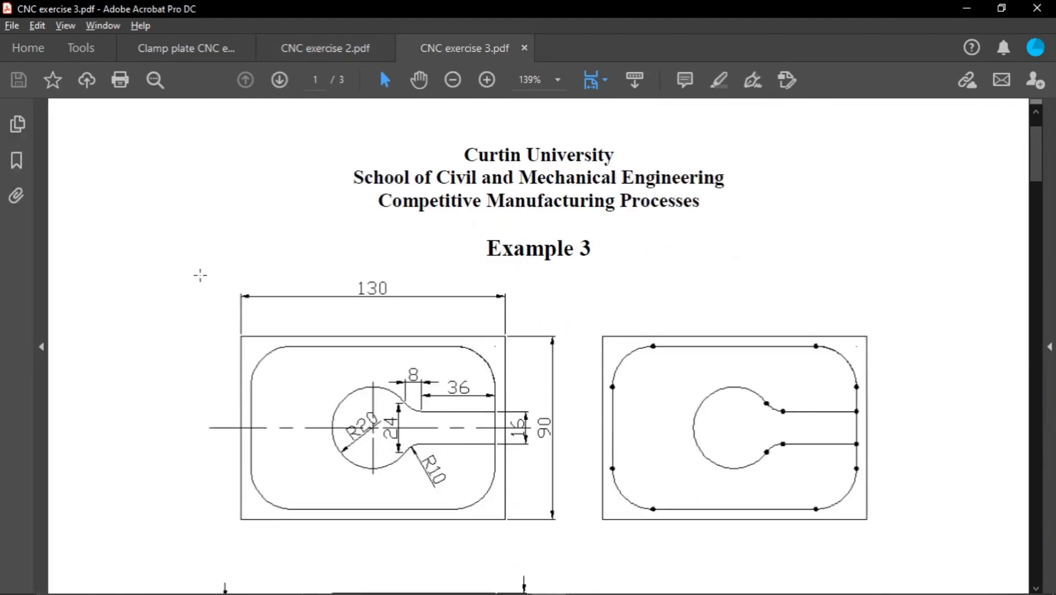
{"action": "scroll", "coordinate": [214, 278], "scroll_direction": "down", "scroll_amount": 10}
{"action": "scroll", "coordinate": [139, 316], "scroll_direction": "down", "scroll_amount": 20}
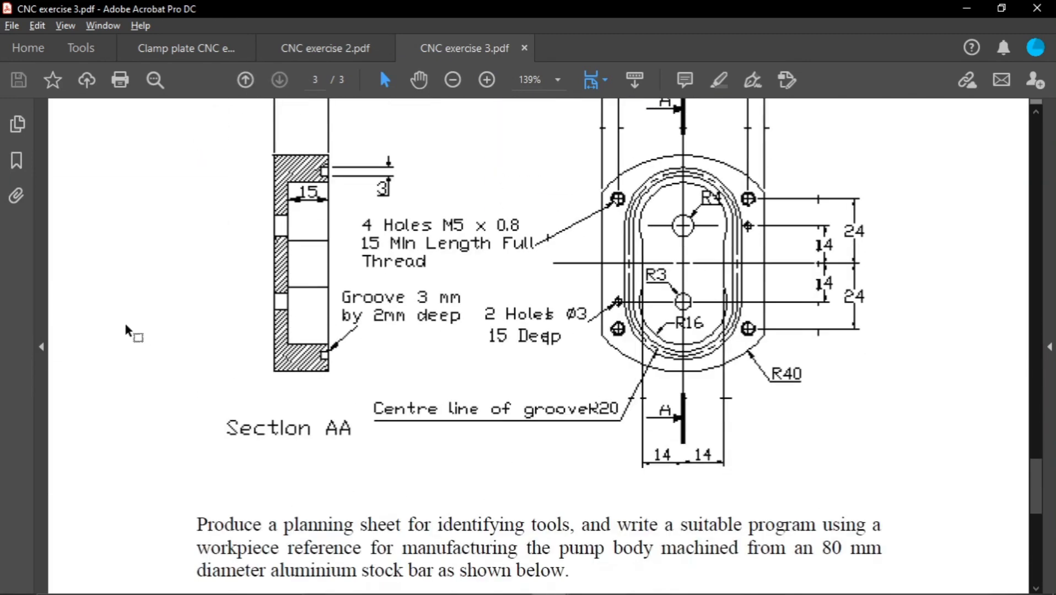
Compare the clamp plate drawing with the CNC exercise 2 drawing.
{"action": "left_click", "coordinate": [196, 53]}
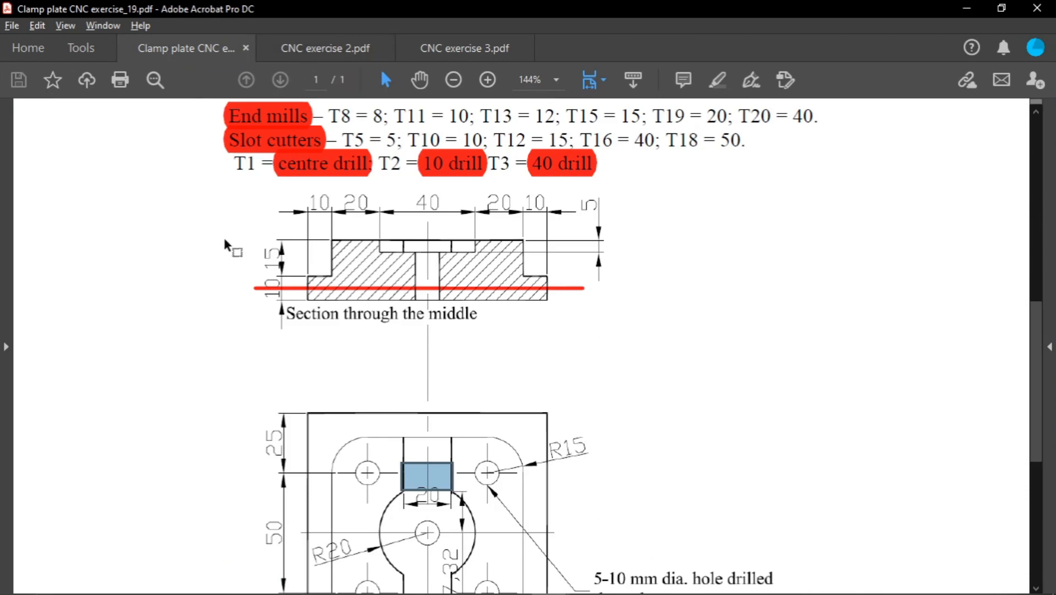
{"action": "scroll", "coordinate": [241, 223], "scroll_direction": "up", "scroll_amount": 3}
{"action": "key", "text": "ctrl+Tab"}
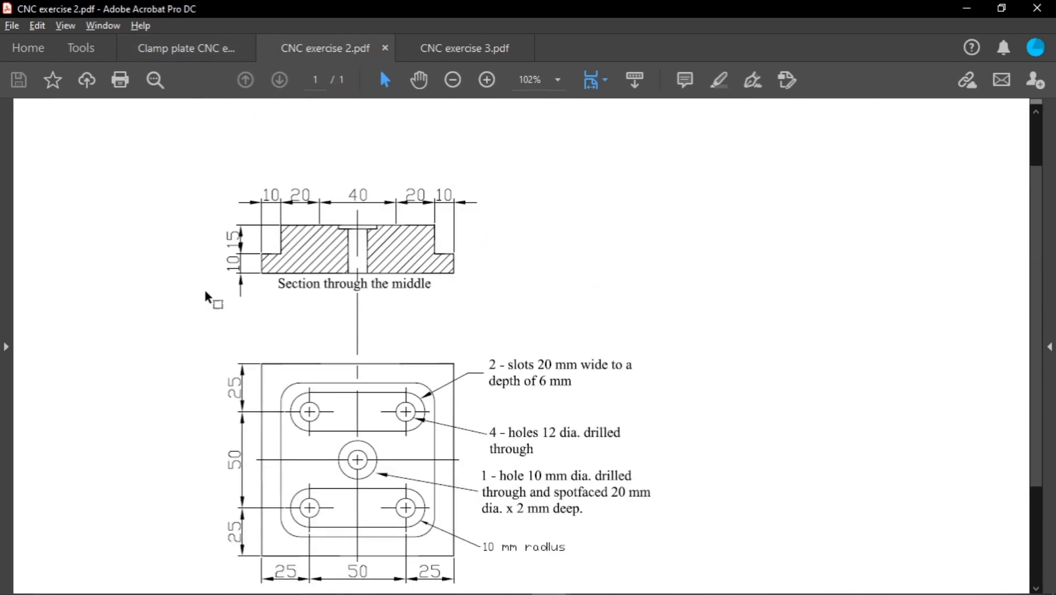
Review the section and plan views of the CNC exercise 2 drawing.
{"action": "scroll", "coordinate": [205, 298], "scroll_direction": "down", "scroll_amount": 3}
{"action": "scroll", "coordinate": [205, 298], "scroll_direction": "up", "scroll_amount": 5}
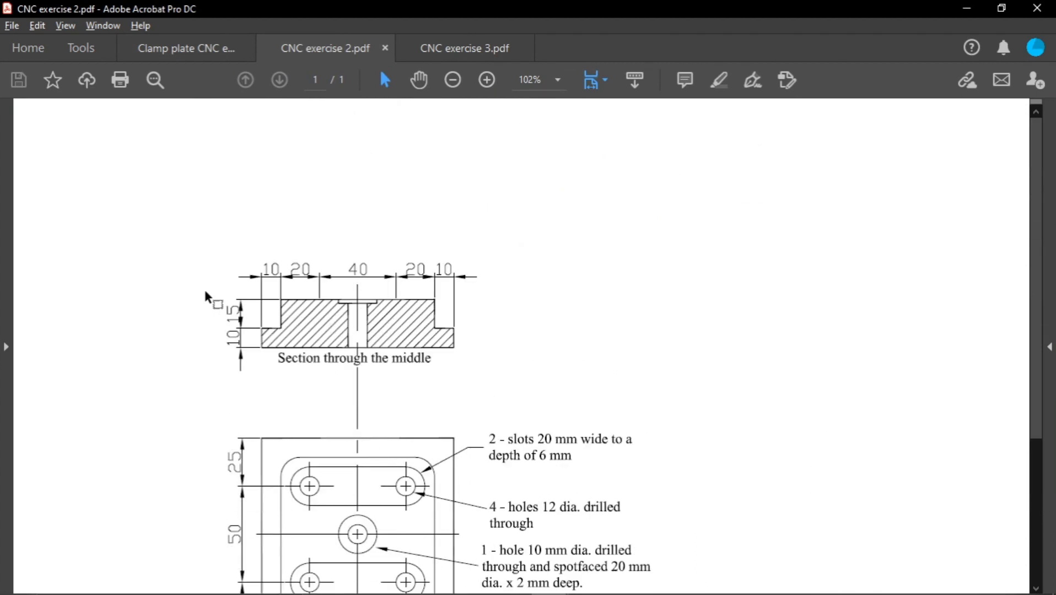
{"action": "scroll", "coordinate": [205, 298], "scroll_direction": "down", "scroll_amount": 3}
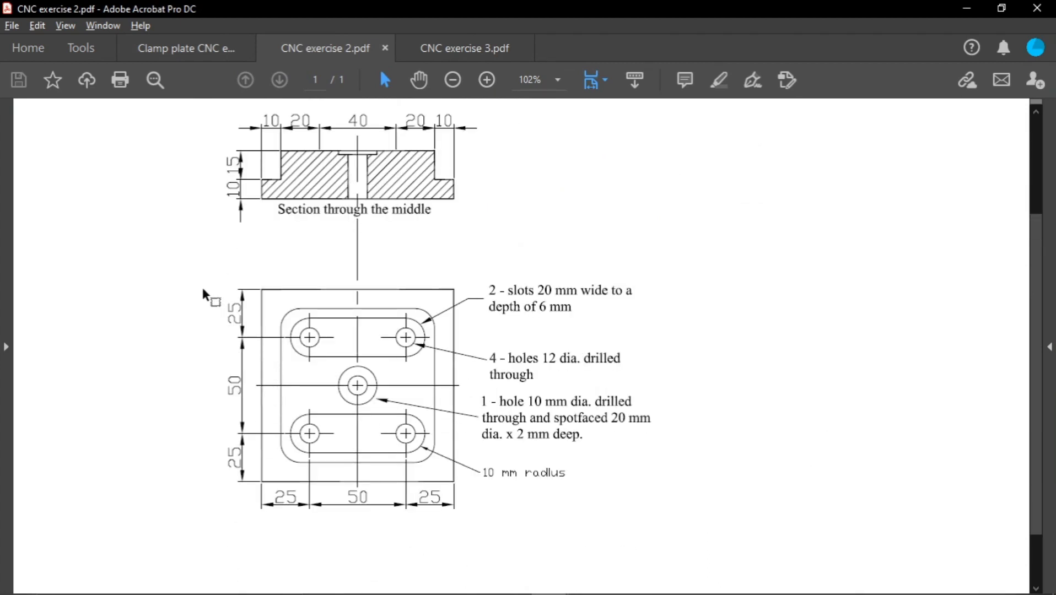
Switch to SOLIDWORKS and recalculate all the machining operations of LAB#1_PRT1.
{"action": "key", "text": "alt+Tab"}
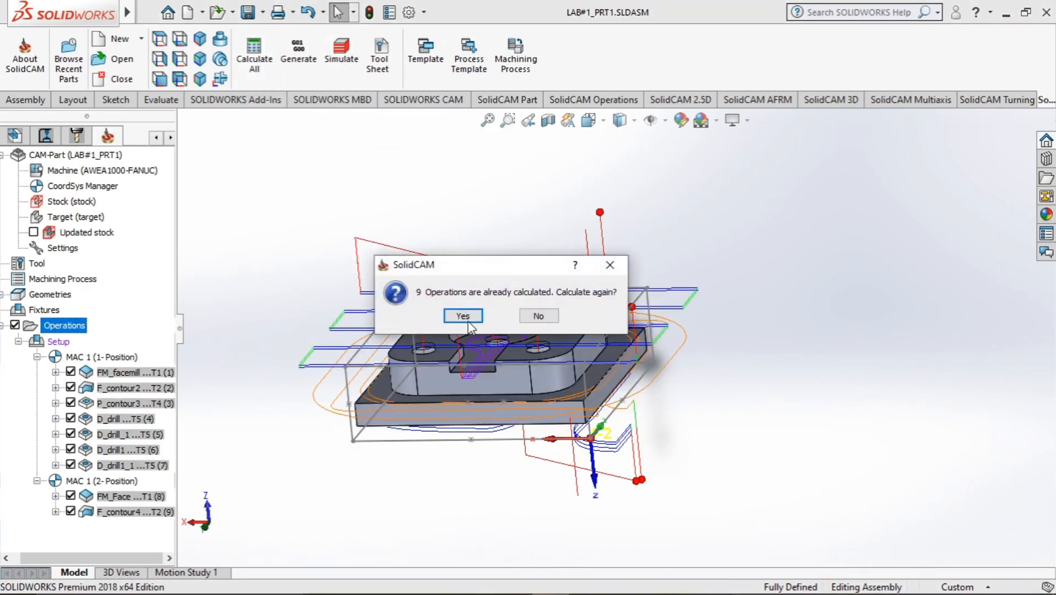
{"action": "left_click", "coordinate": [463, 316]}
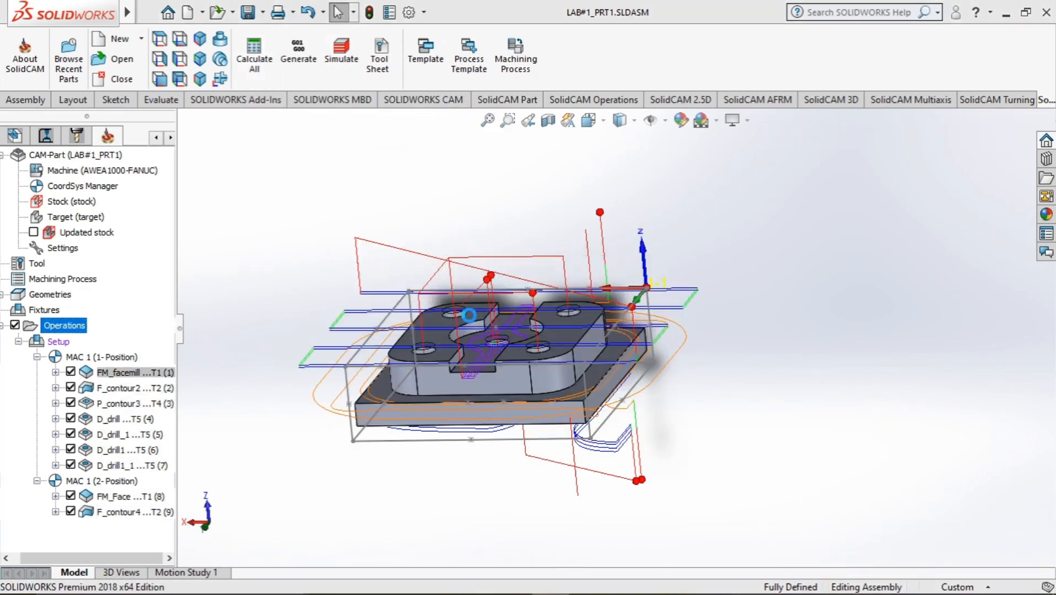
Run the SolidVerify simulation of all operations, watching the machining of both positions from above and beneath the part.
{"action": "left_click", "coordinate": [342, 60]}
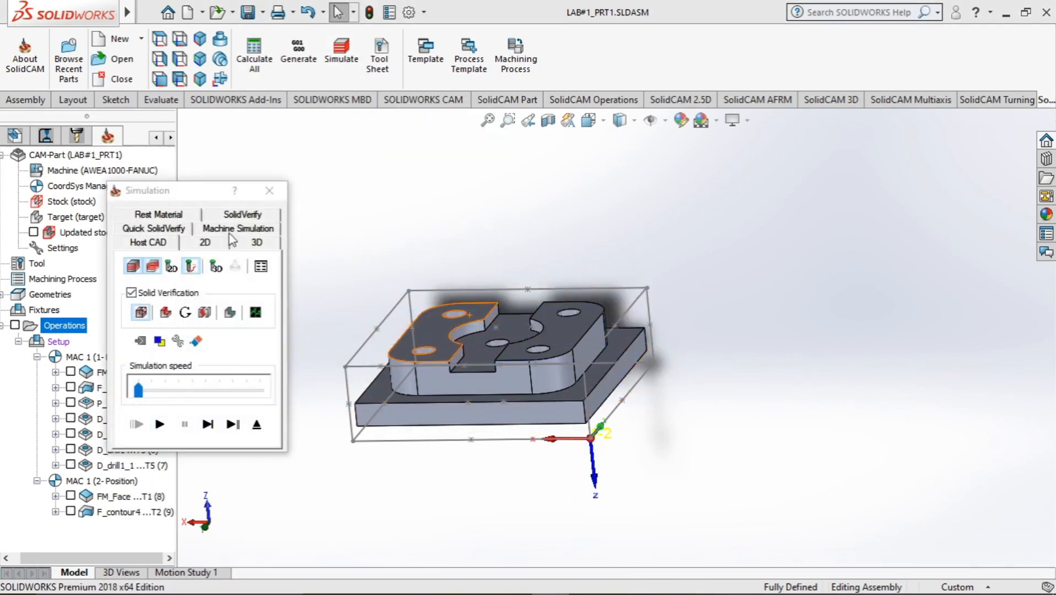
{"action": "left_click", "coordinate": [243, 214]}
{"action": "left_click", "coordinate": [163, 430]}
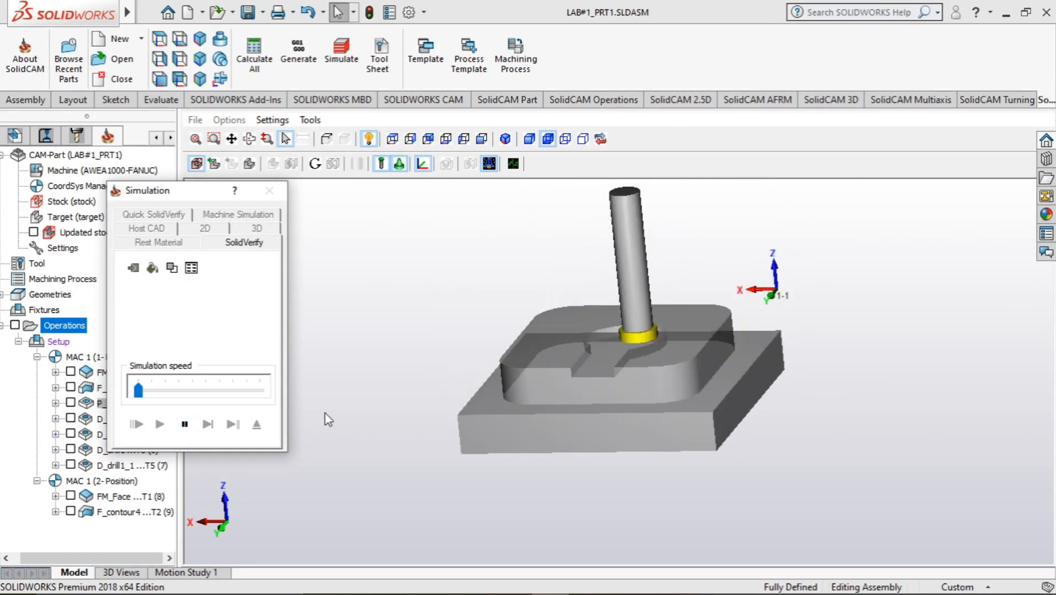
{"action": "middle_click_drag", "start_coordinate": [384, 419], "coordinate": [308, 443]}
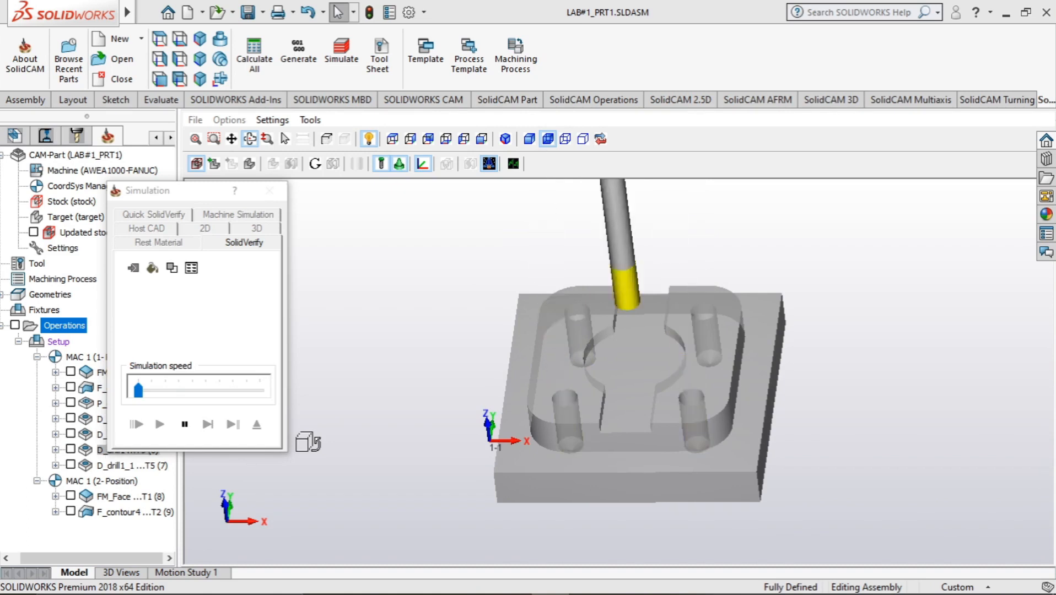
{"action": "middle_click_drag", "start_coordinate": [308, 442], "coordinate": [343, 404]}
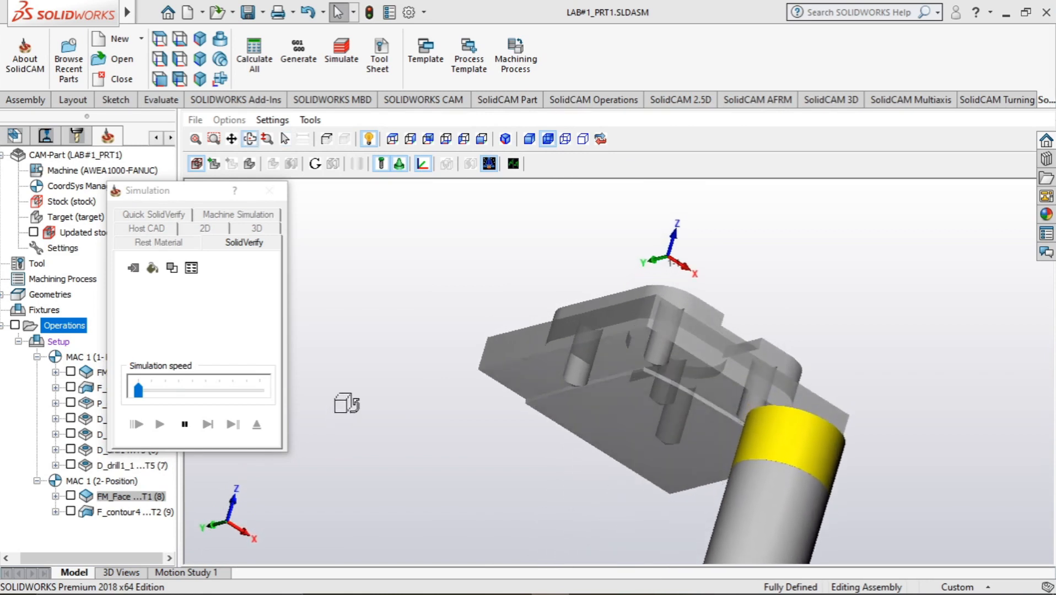
{"action": "middle_click_drag", "start_coordinate": [347, 403], "coordinate": [332, 415]}
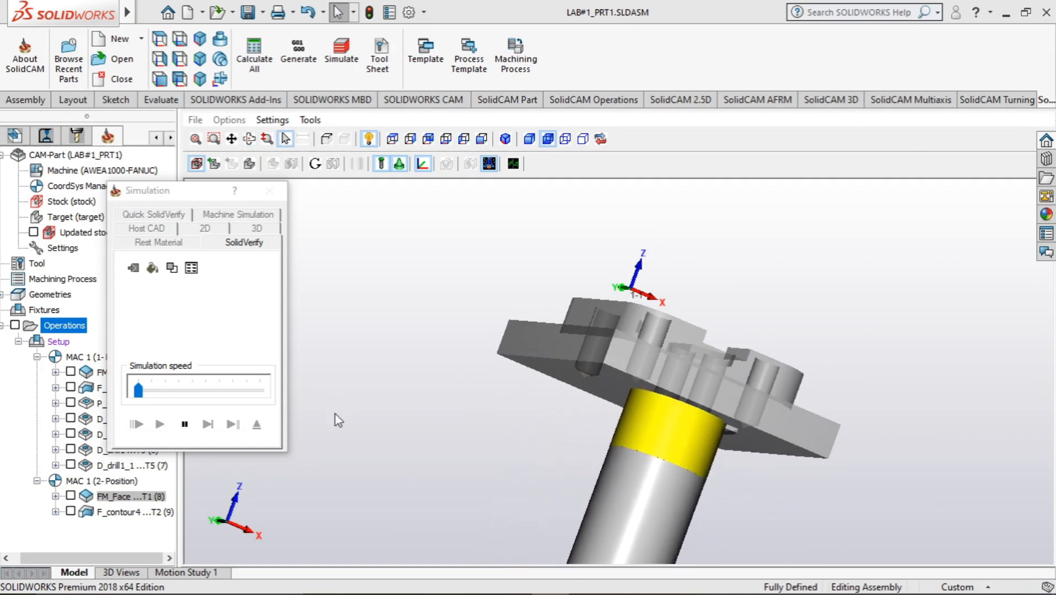
Raise the simulation speed and follow the second-position operations on the part's underside to the end.
{"action": "left_click", "coordinate": [140, 392]}
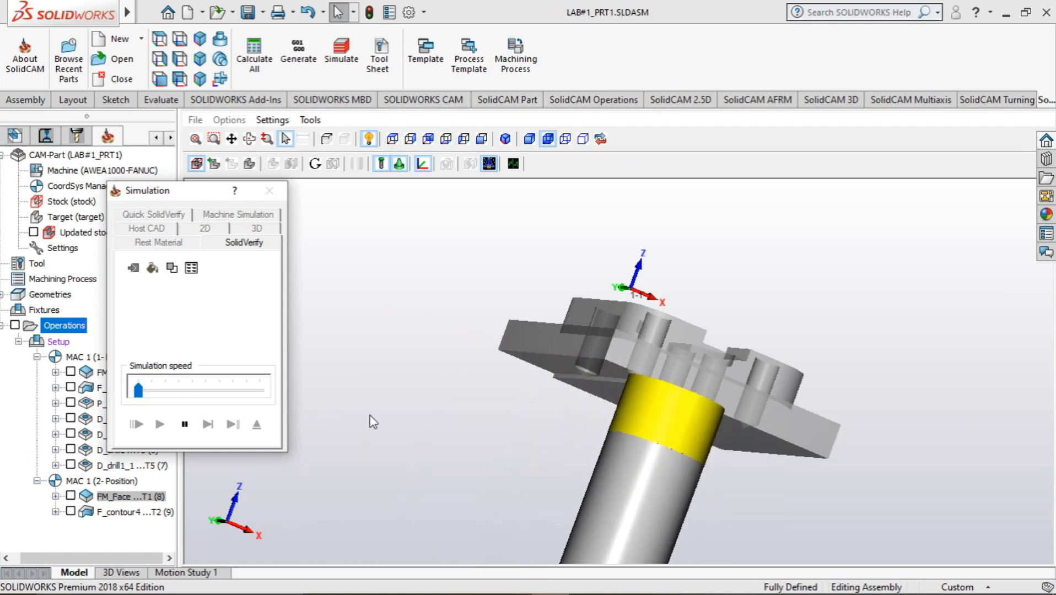
{"action": "mouse_move", "coordinate": [370, 417]}
{"action": "middle_mouse_down"}
{"action": "mouse_move", "coordinate": [389, 401]}
{"action": "mouse_move", "coordinate": [356, 405]}
{"action": "mouse_move", "coordinate": [356, 420]}
{"action": "middle_mouse_up"}
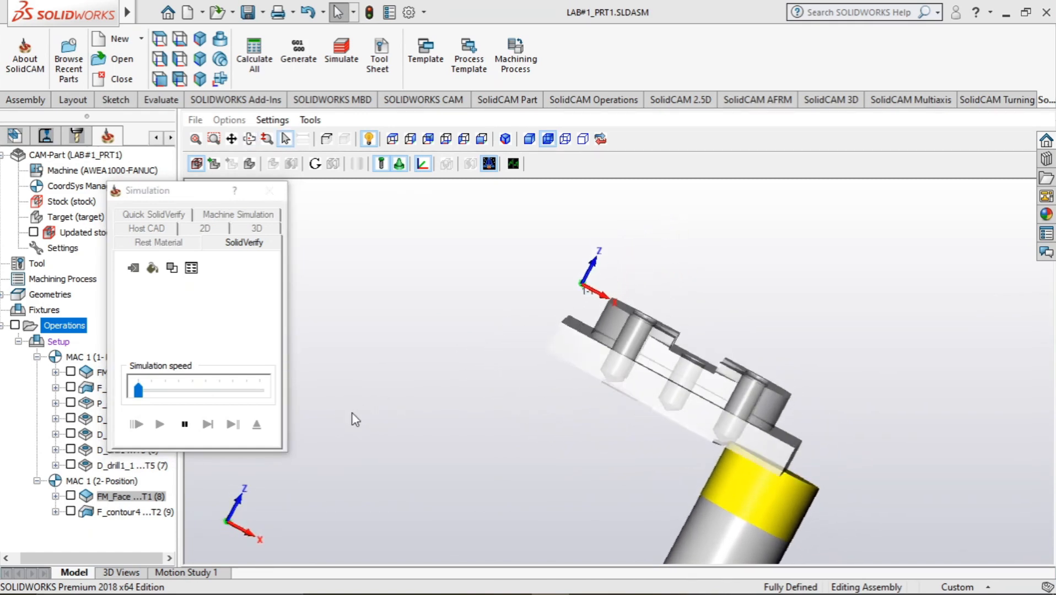
{"action": "left_click", "coordinate": [137, 390]}
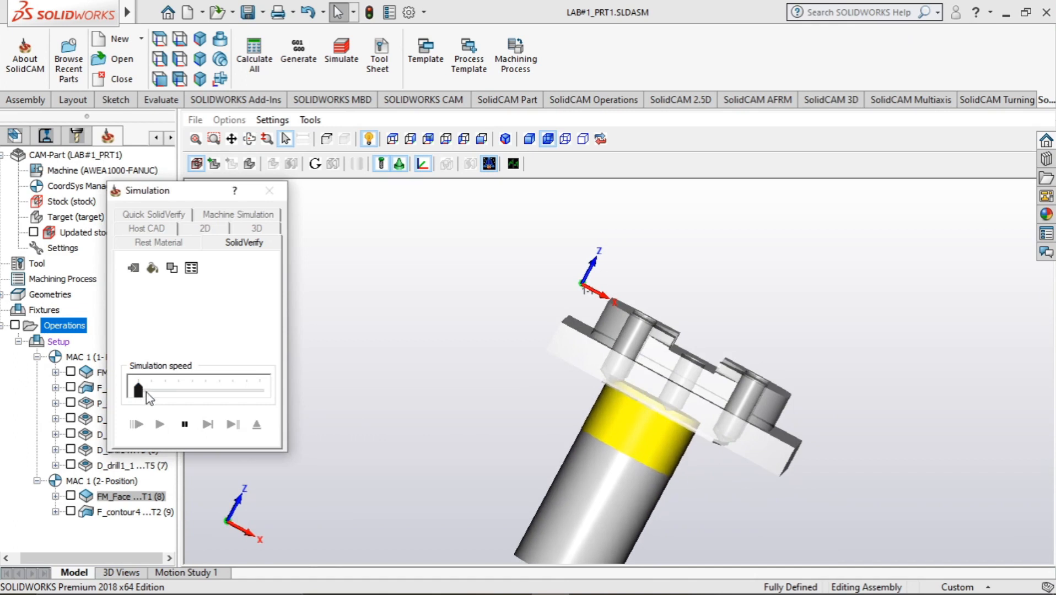
{"action": "left_click", "coordinate": [364, 393]}
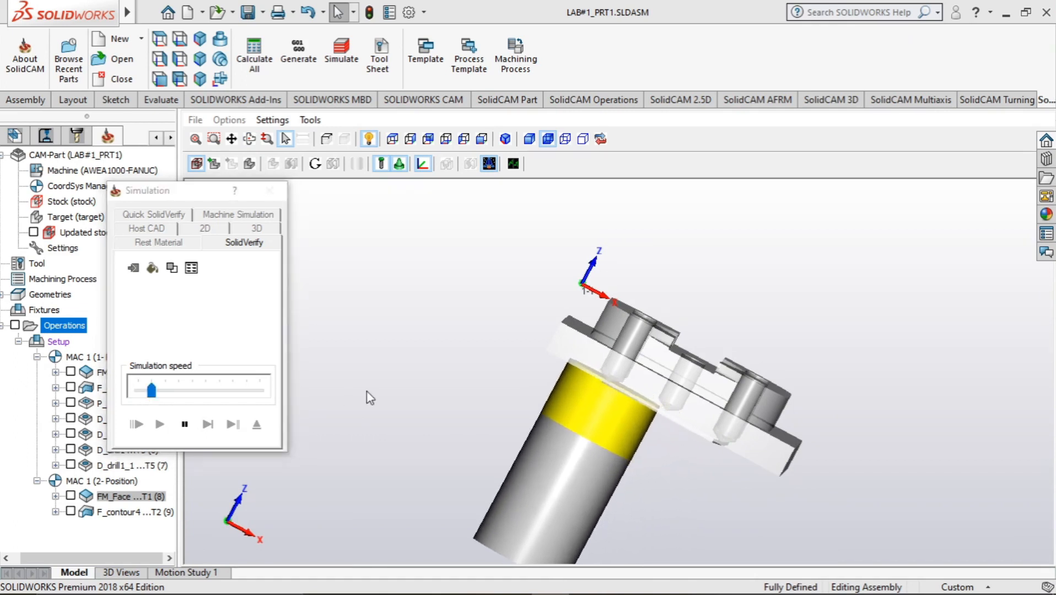
{"action": "left_click", "coordinate": [240, 344]}
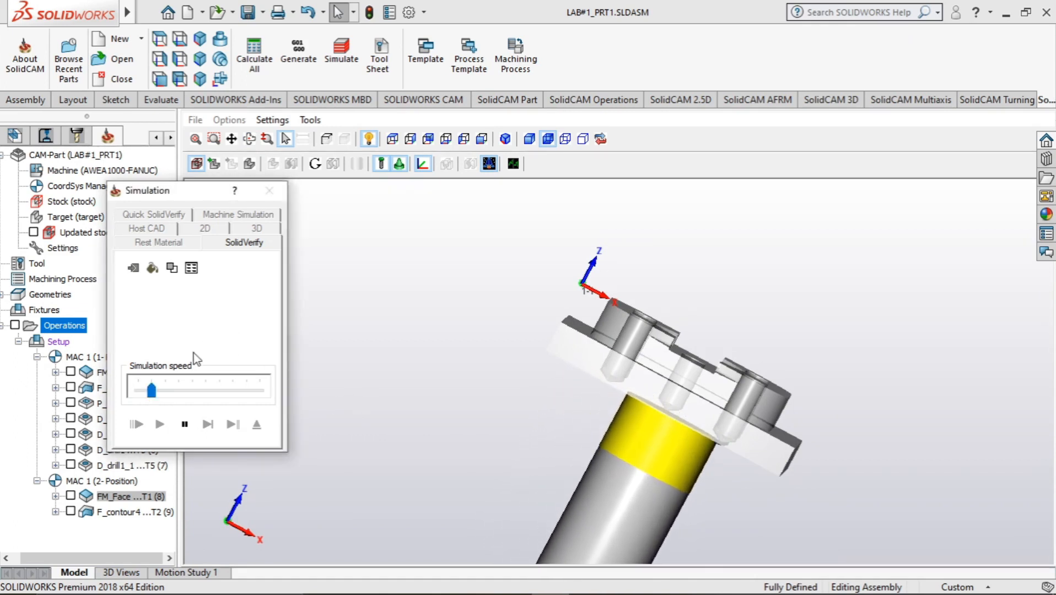
{"action": "left_click_drag", "start_coordinate": [151, 390], "coordinate": [178, 392]}
{"action": "middle_click_drag", "start_coordinate": [362, 328], "coordinate": [388, 327]}
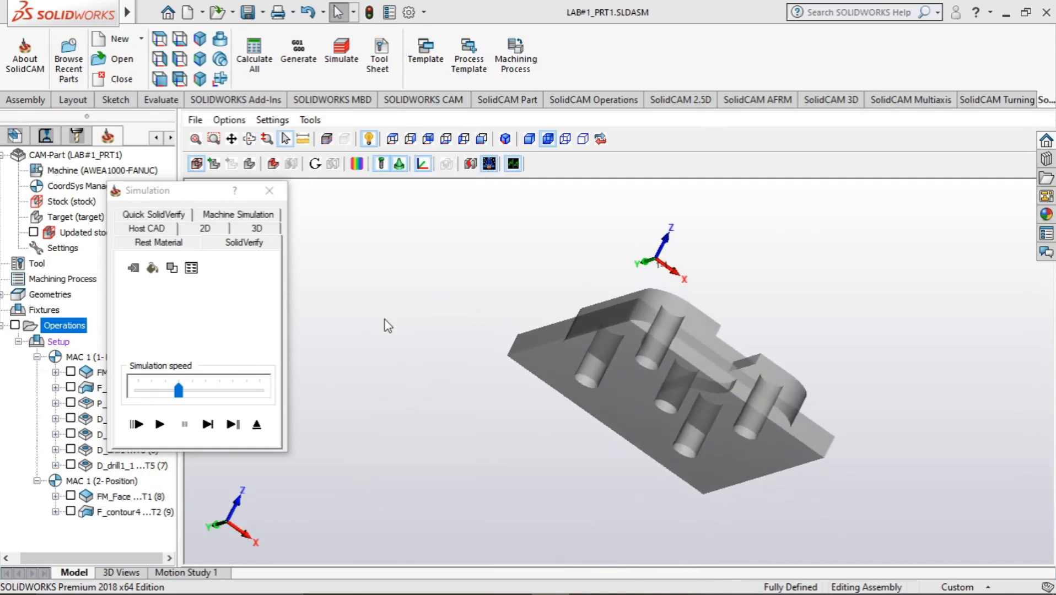
Check the rest material on the machined part and close the simulation.
{"action": "left_click", "coordinate": [155, 245]}
{"action": "middle_click_drag", "start_coordinate": [464, 399], "coordinate": [690, 306]}
{"action": "left_click", "coordinate": [279, 195]}
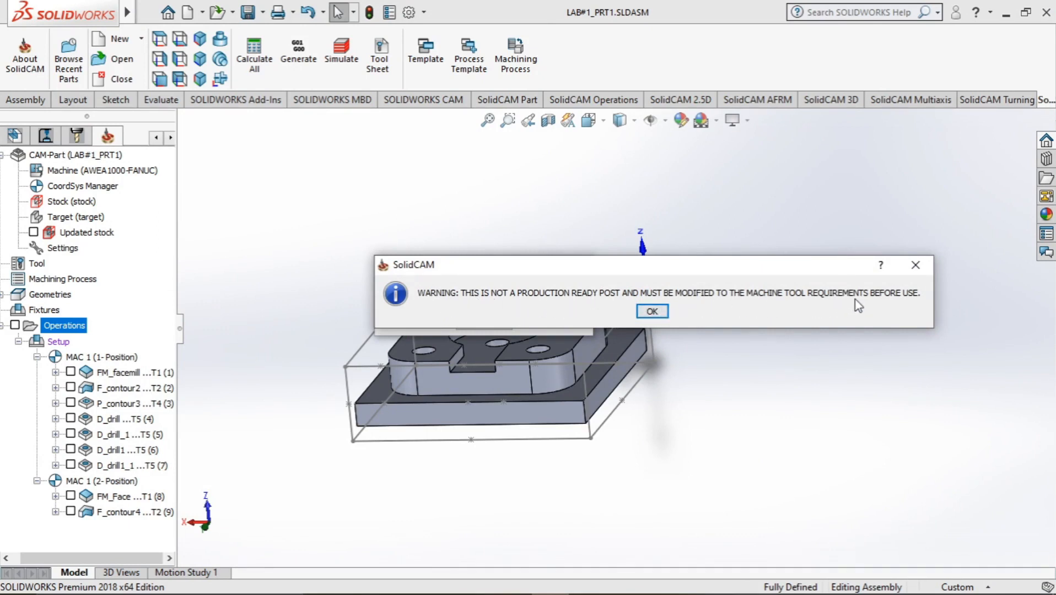
Generate the G-code for all operations and look through the LAB#1_PRT1.TAP program down to the F-CONTOUR4 profile.
{"action": "left_click", "coordinate": [652, 312]}
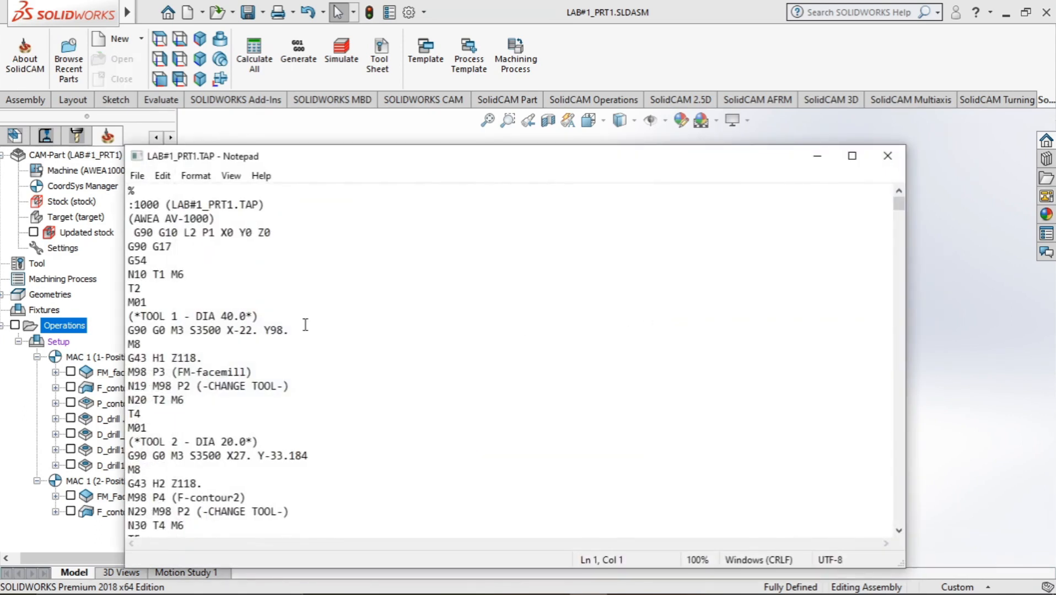
{"action": "scroll", "coordinate": [380, 341], "scroll_direction": "down", "scroll_amount": 1}
{"action": "scroll", "coordinate": [380, 341], "scroll_direction": "up", "scroll_amount": 1}
{"action": "scroll", "coordinate": [379, 341], "scroll_direction": "down", "scroll_amount": 16}
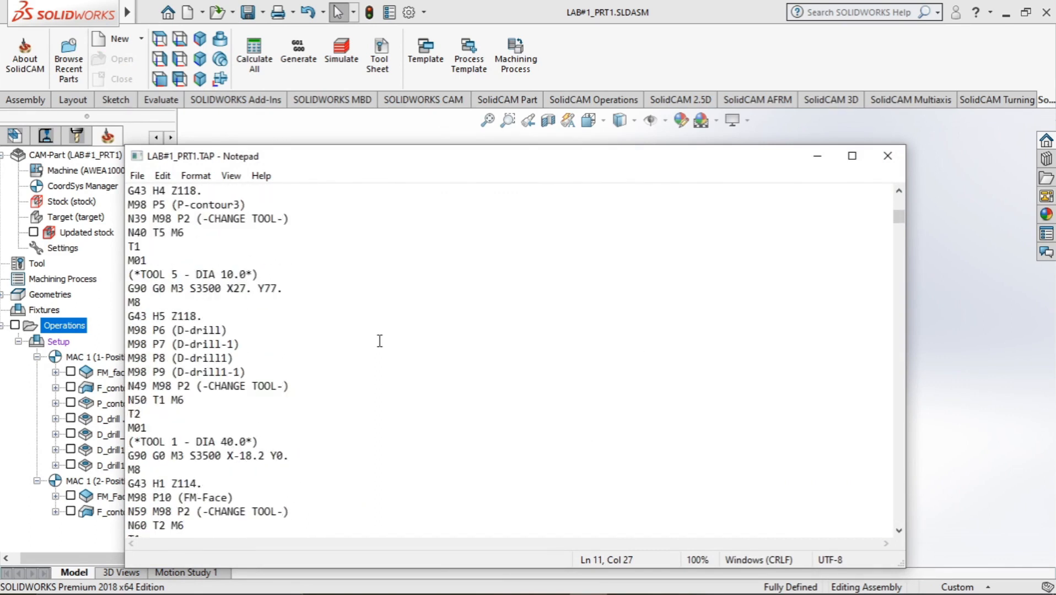
{"action": "scroll", "coordinate": [380, 341], "scroll_direction": "down", "scroll_amount": 18}
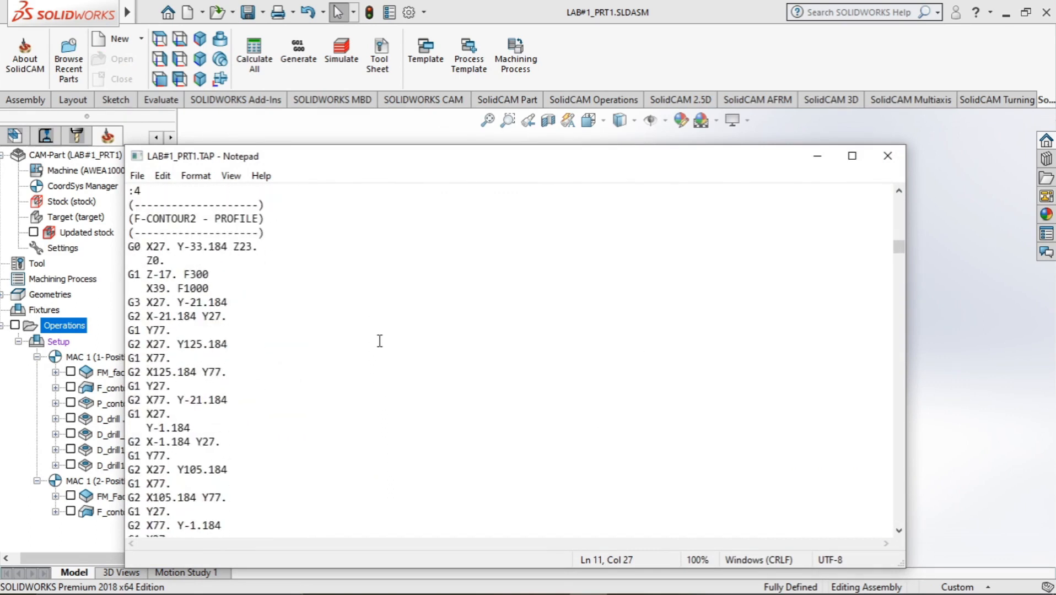
{"action": "scroll", "coordinate": [380, 341], "scroll_direction": "down", "scroll_amount": 10}
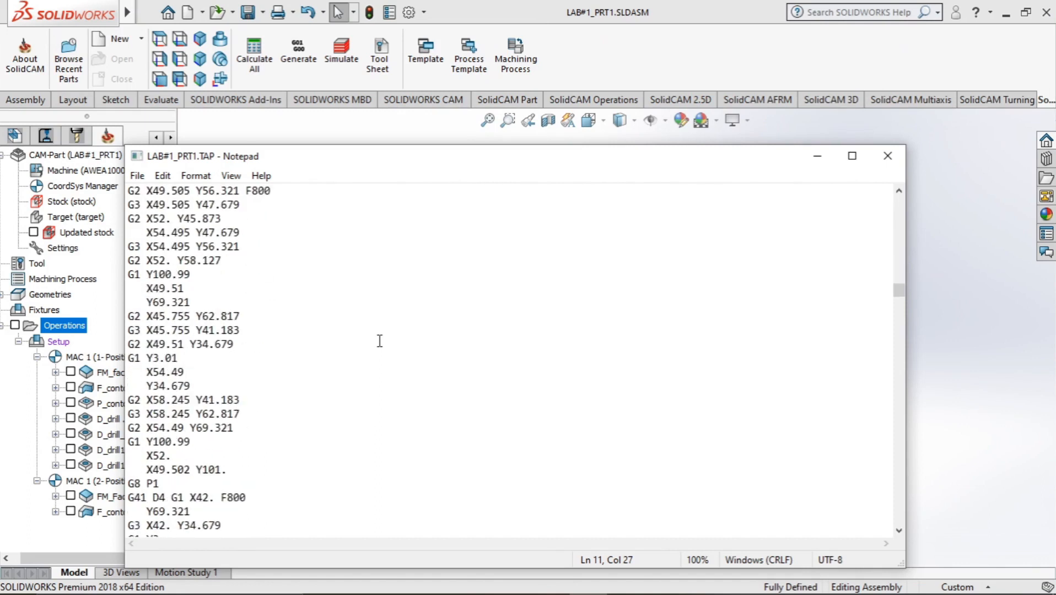
{"action": "left_click_drag", "start_coordinate": [901, 323], "coordinate": [901, 339]}
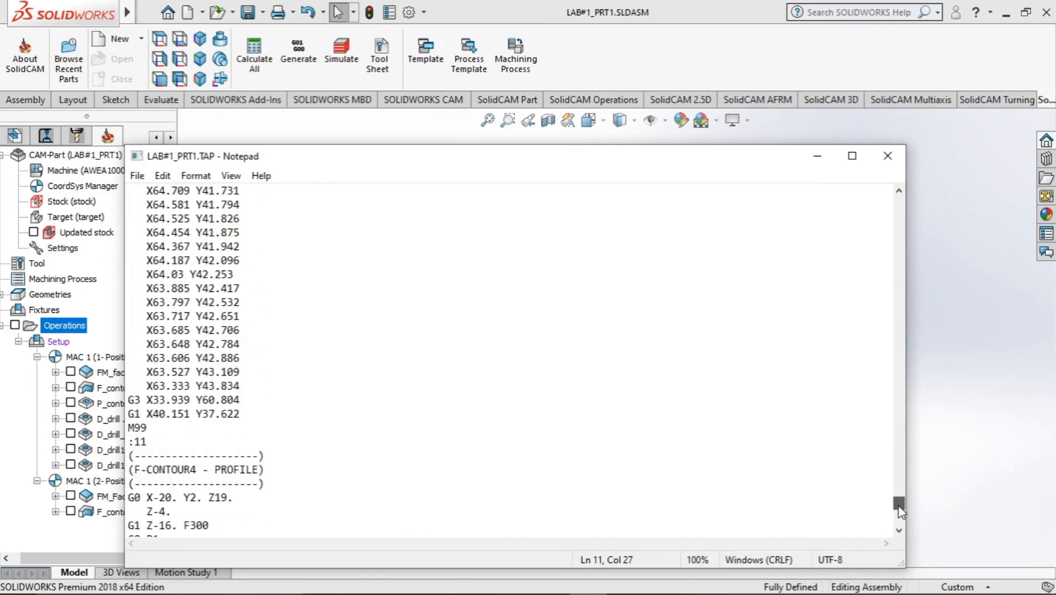
{"action": "left_click_drag", "start_coordinate": [904, 389], "coordinate": [905, 196]}
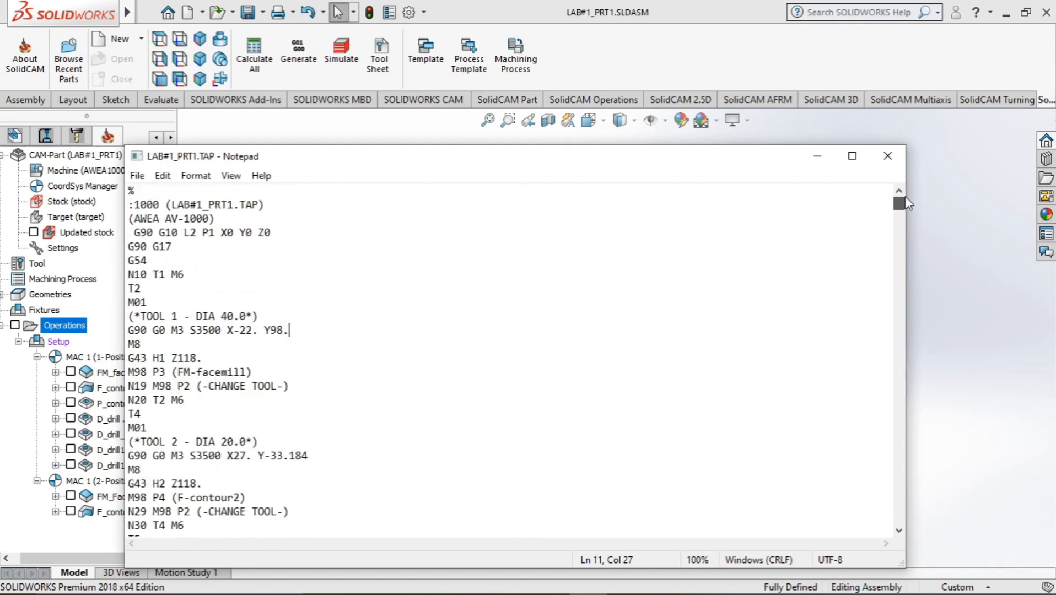
Save the LAB#1_PRT1.TAP G-code file and close Notepad.
{"action": "left_click", "coordinate": [138, 176]}
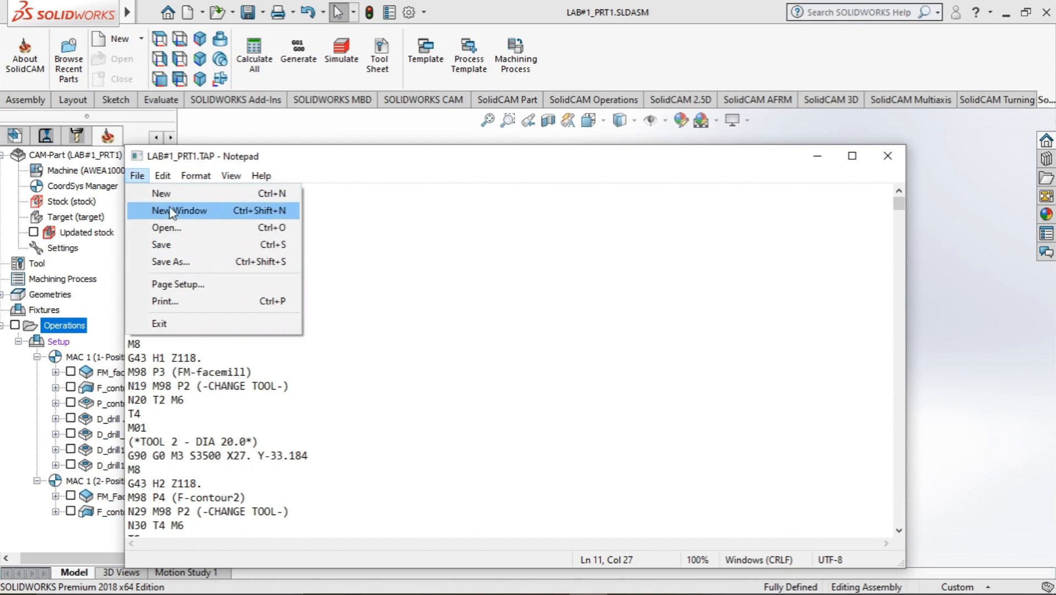
{"action": "left_click", "coordinate": [166, 245]}
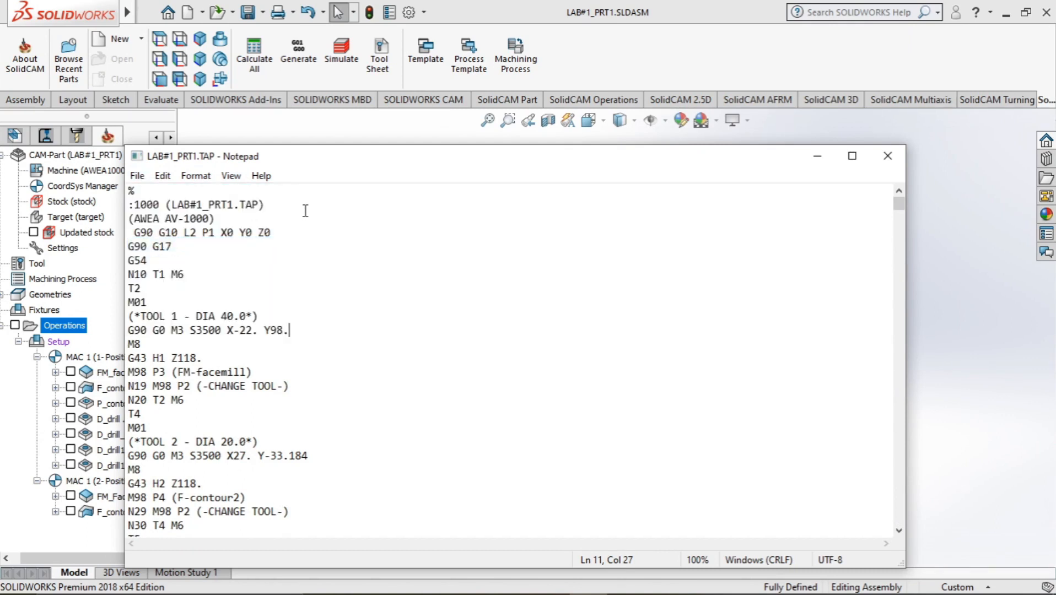
{"action": "left_click", "coordinate": [138, 176]}
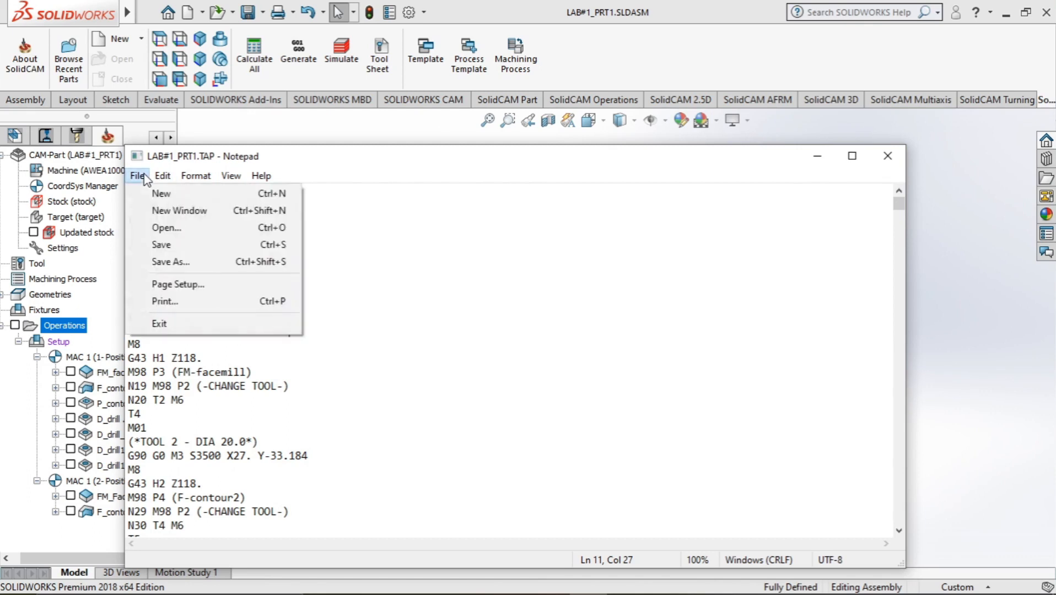
{"action": "left_click", "coordinate": [165, 242]}
{"action": "left_click", "coordinate": [887, 156]}
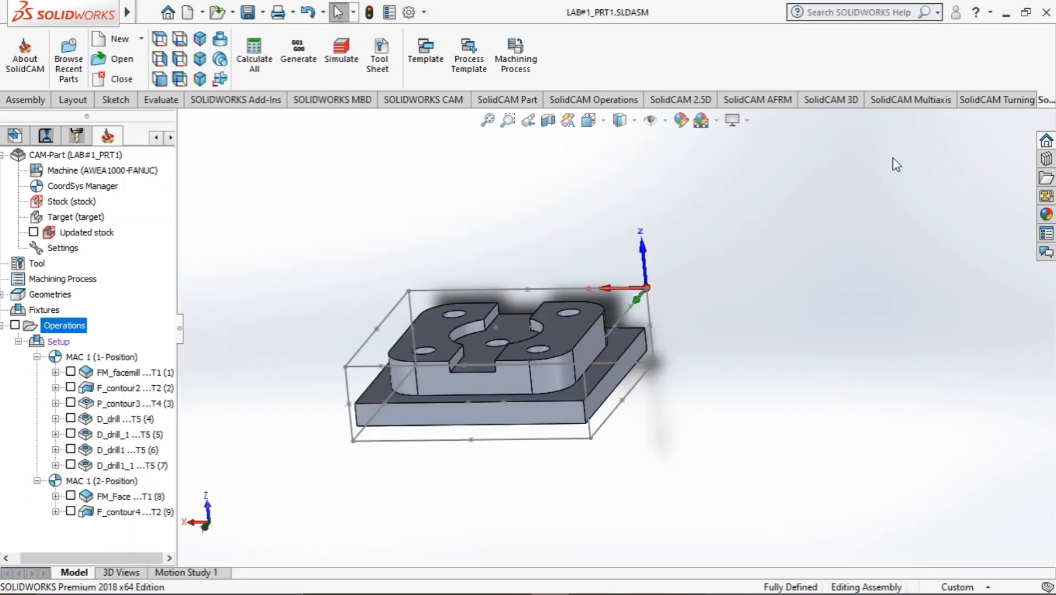